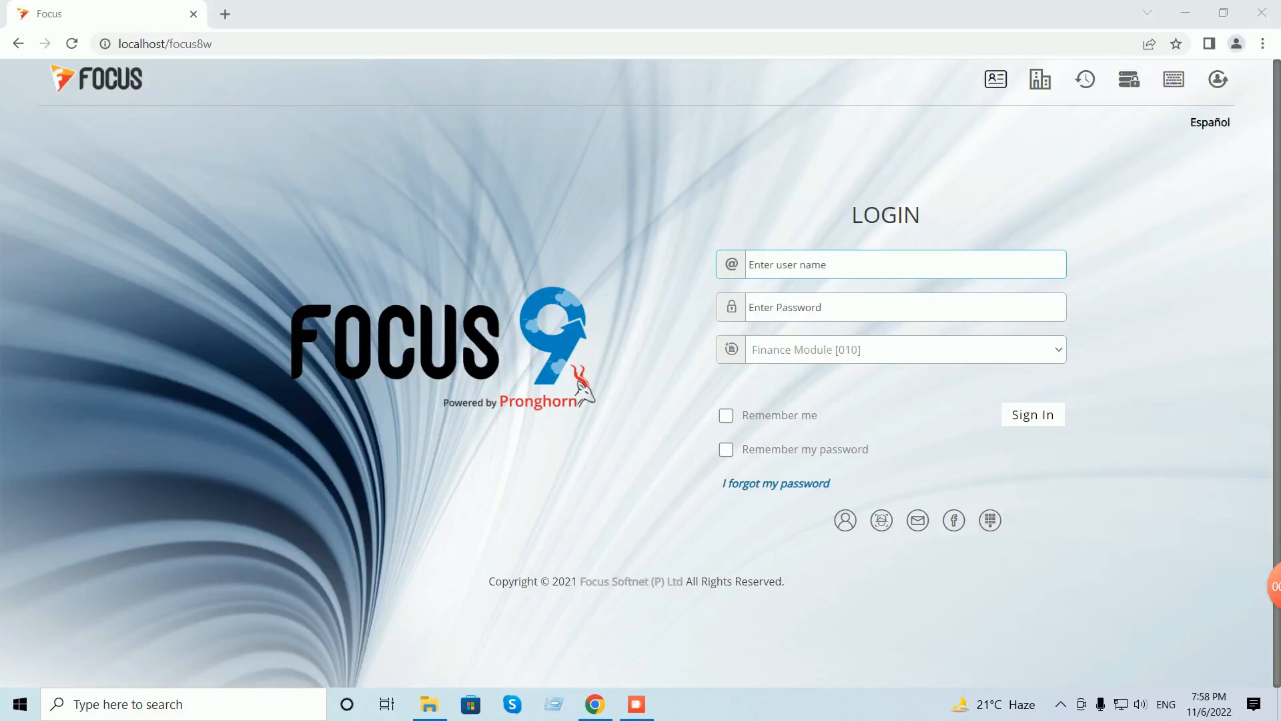
- Bring up the Finance Module folder and open the 'financial accounting' Word file
{"action": "left_click", "coordinate": [429, 704]}
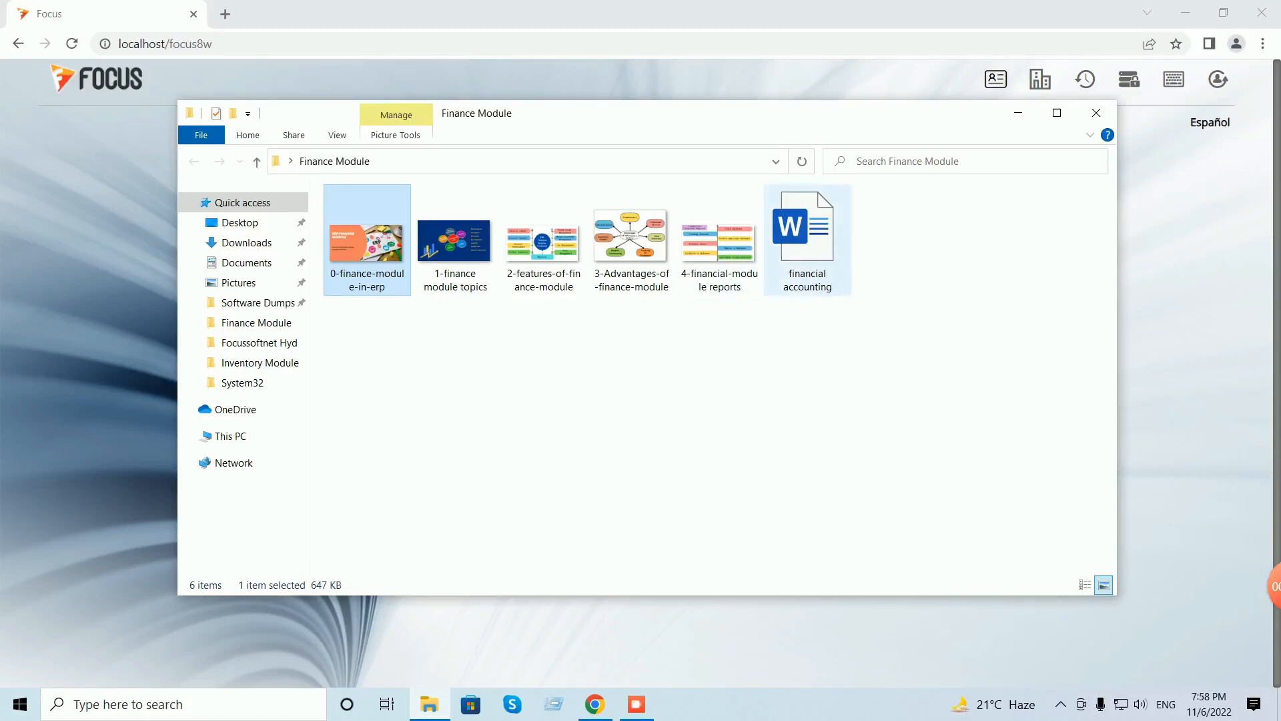
{"action": "double_click", "coordinate": [808, 240]}
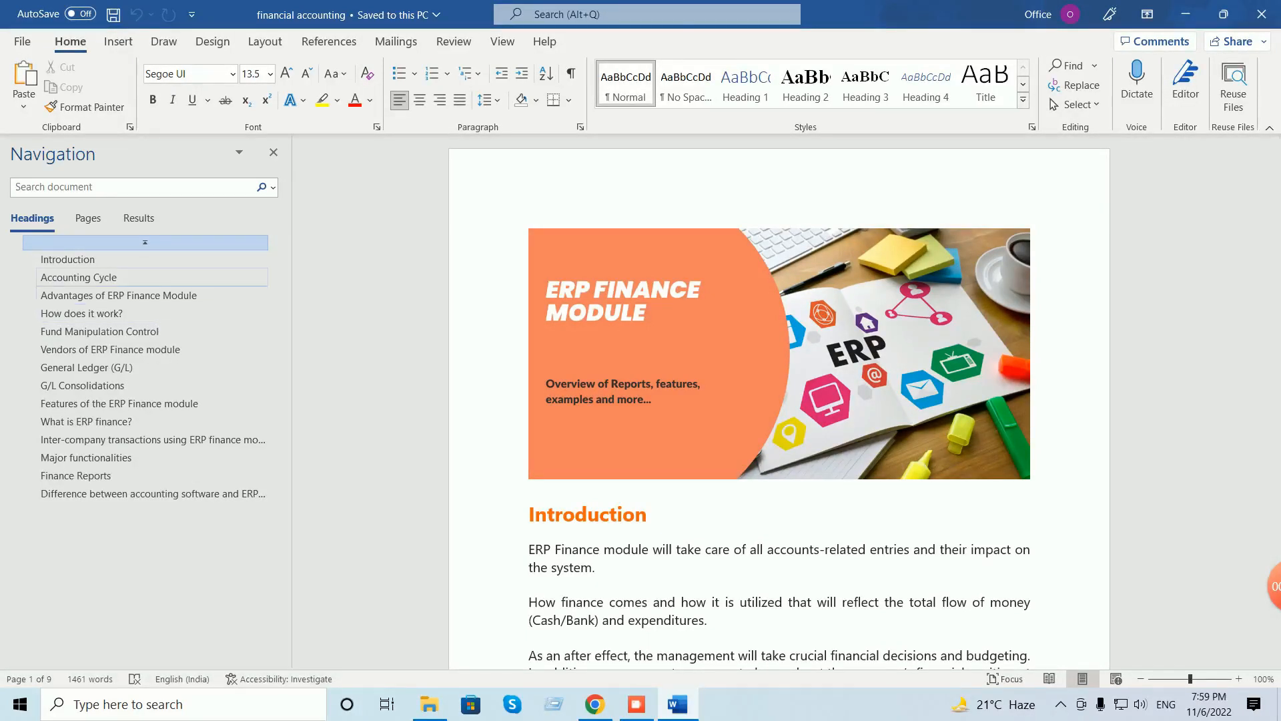
- Review the Accounting Cycle, ERP advantages, How it works, Vendors and comparison sections, then exit Word
{"action": "left_click", "coordinate": [120, 278]}
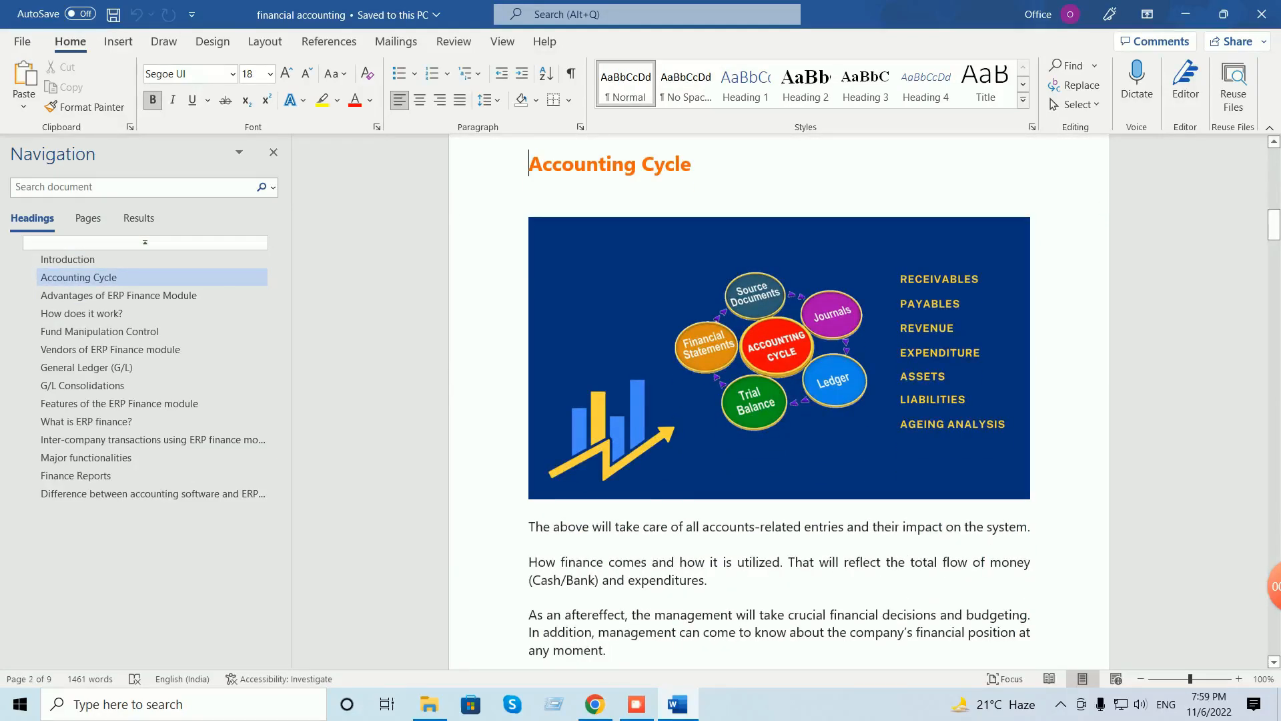
{"action": "scroll", "coordinate": [779, 403], "scroll_direction": "down", "scroll_amount": 2}
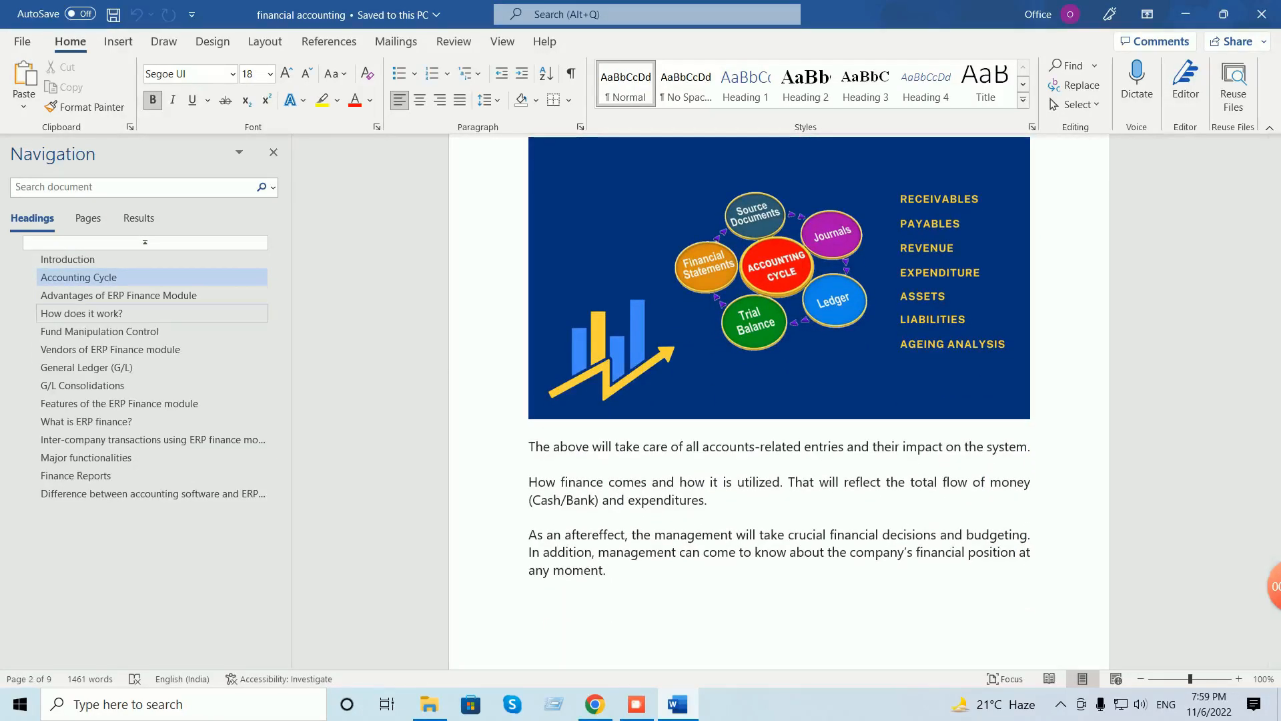
{"action": "left_click", "coordinate": [120, 296]}
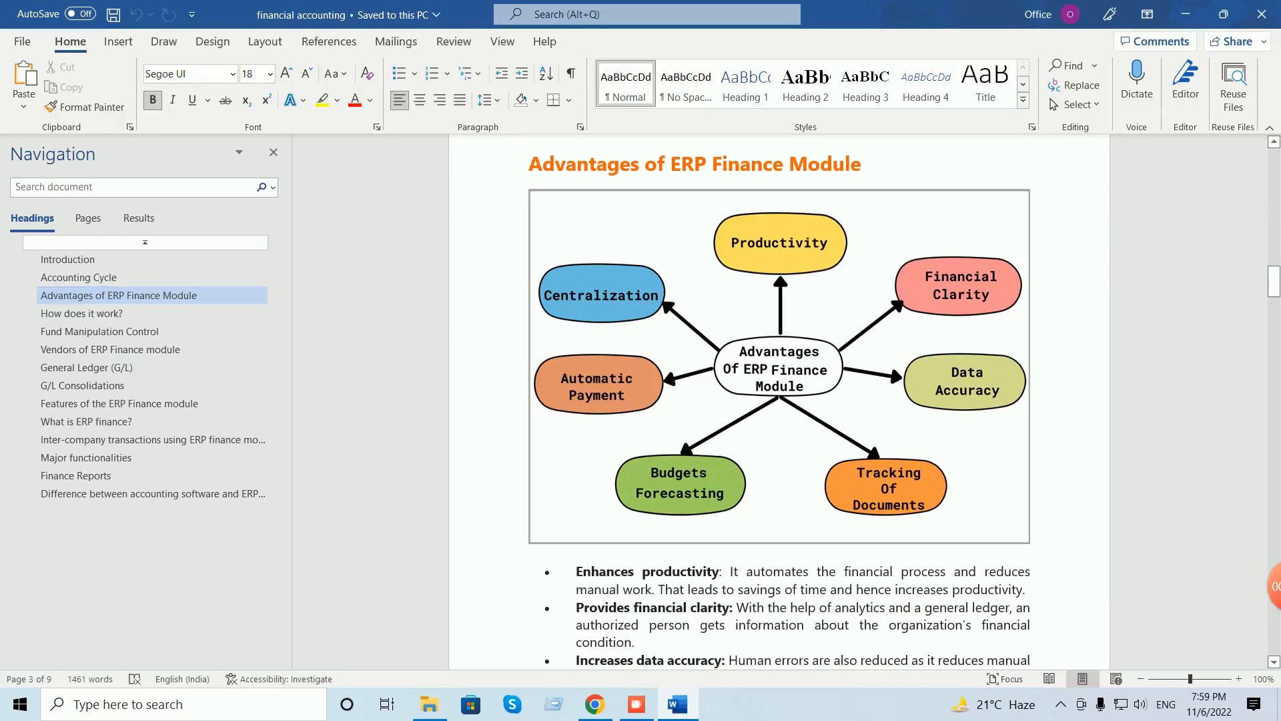
{"action": "scroll", "coordinate": [779, 401], "scroll_direction": "down", "scroll_amount": 1}
{"action": "left_click", "coordinate": [81, 313]}
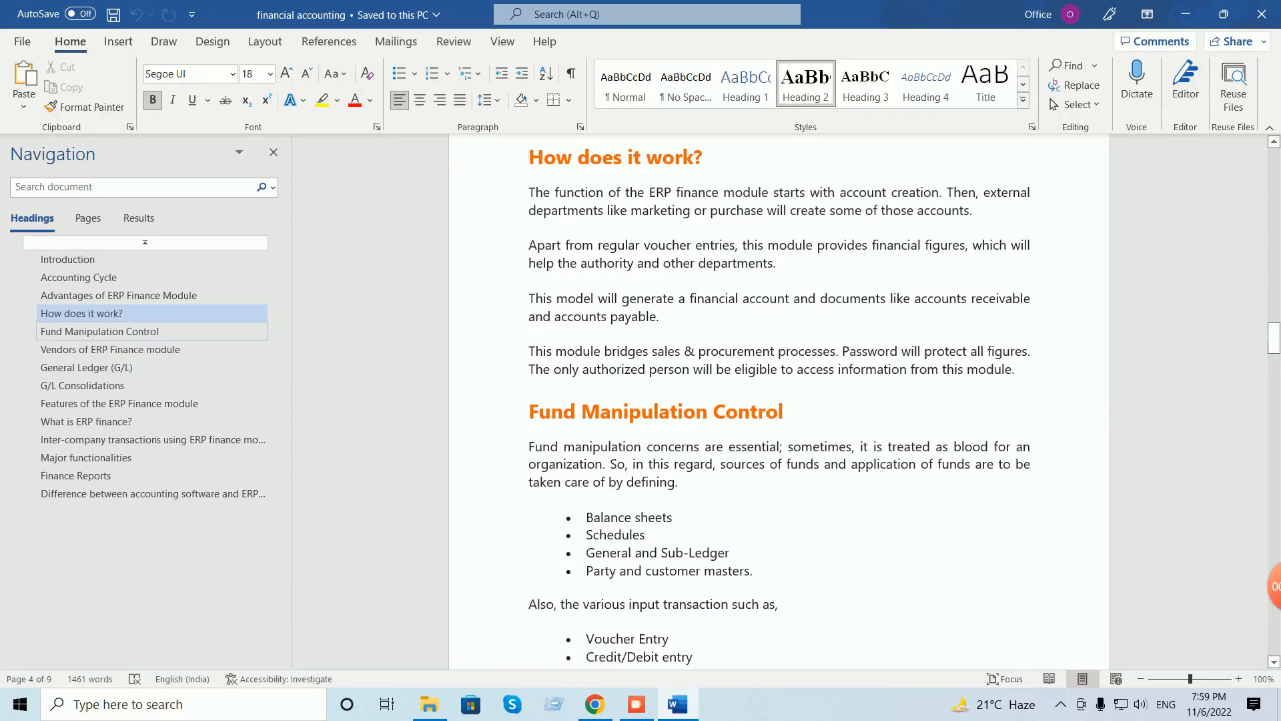
{"action": "left_click", "coordinate": [110, 350]}
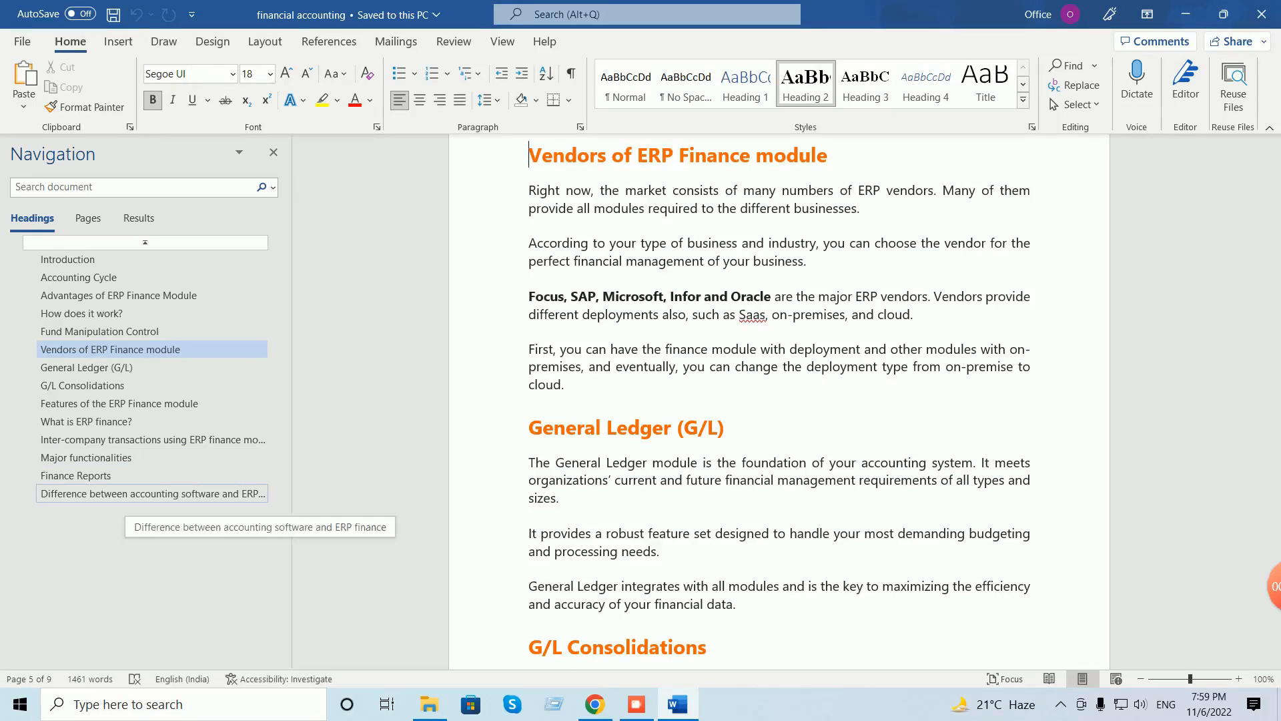
{"action": "left_click", "coordinate": [130, 493]}
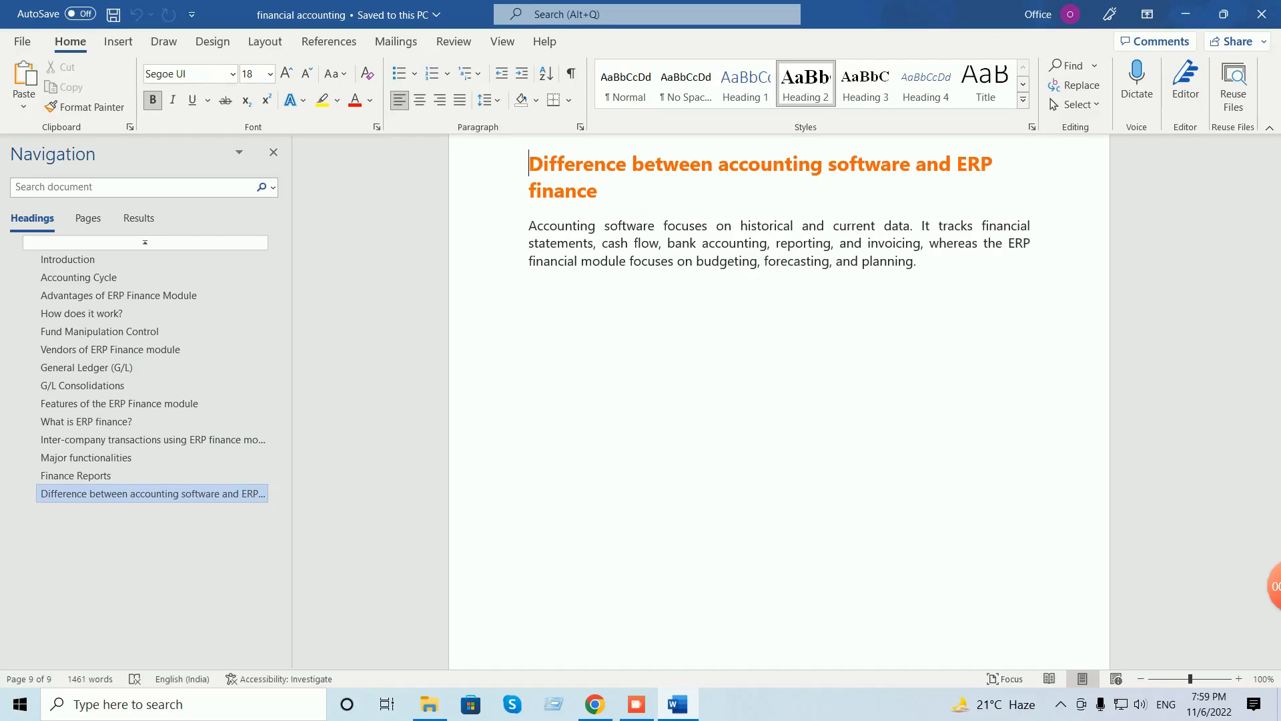
{"action": "left_click", "coordinate": [1261, 14]}
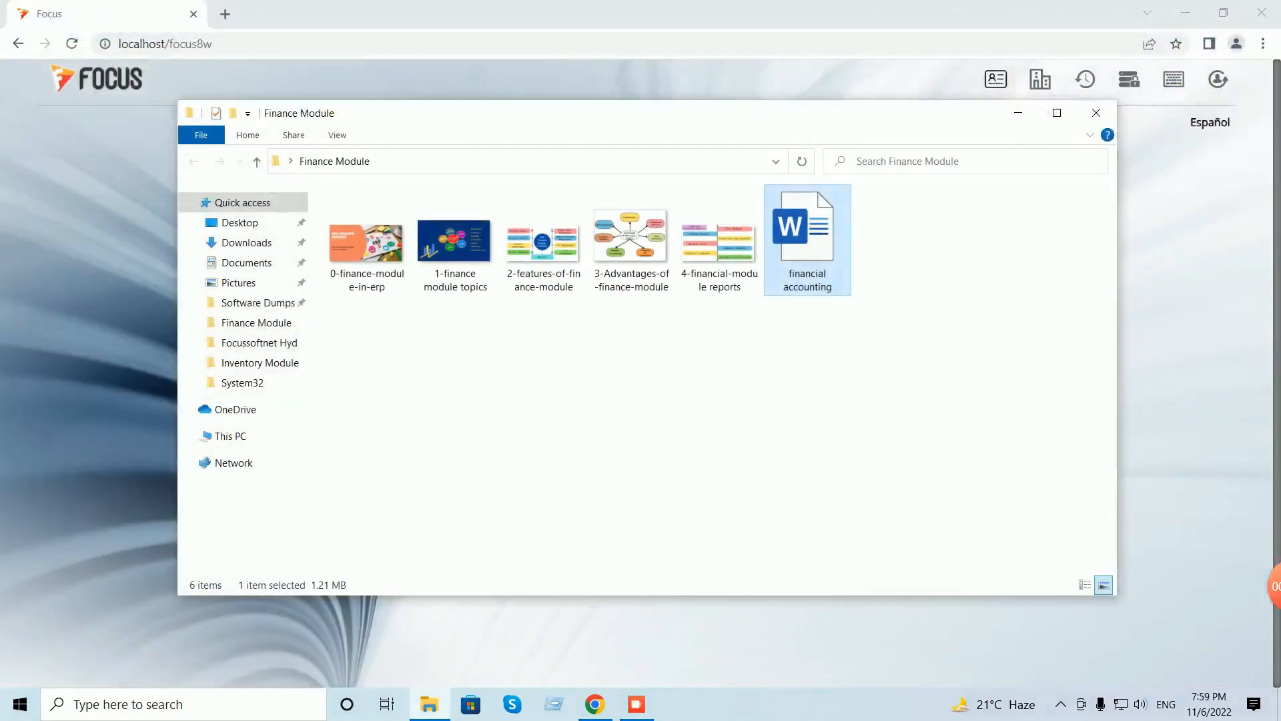
- Close the Finance Module folder window to reveal the Focus 9 login page
{"action": "left_click", "coordinate": [1096, 112]}
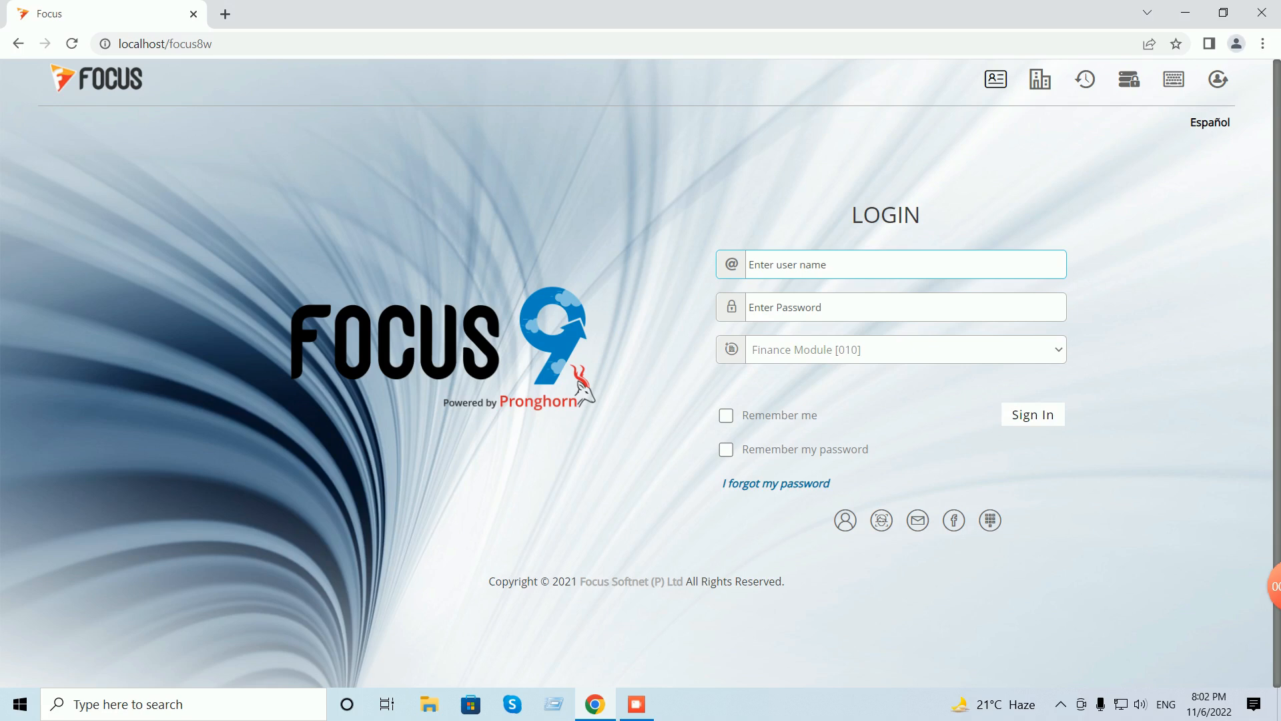
- Log in to Focus 9 with the user name and password
{"action": "left_click", "coordinate": [834, 265]}
{"action": "type", "text": "u"}
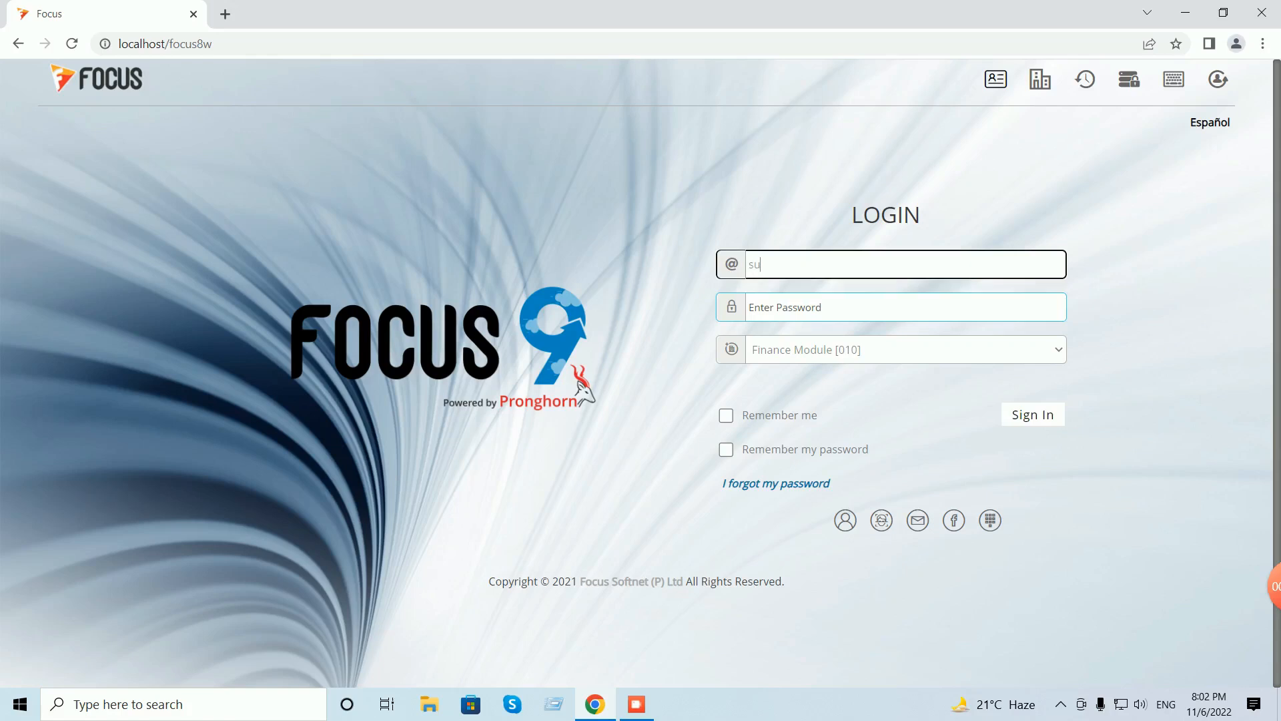
{"action": "key", "text": "Tab"}
{"action": "type", "text": "s"}
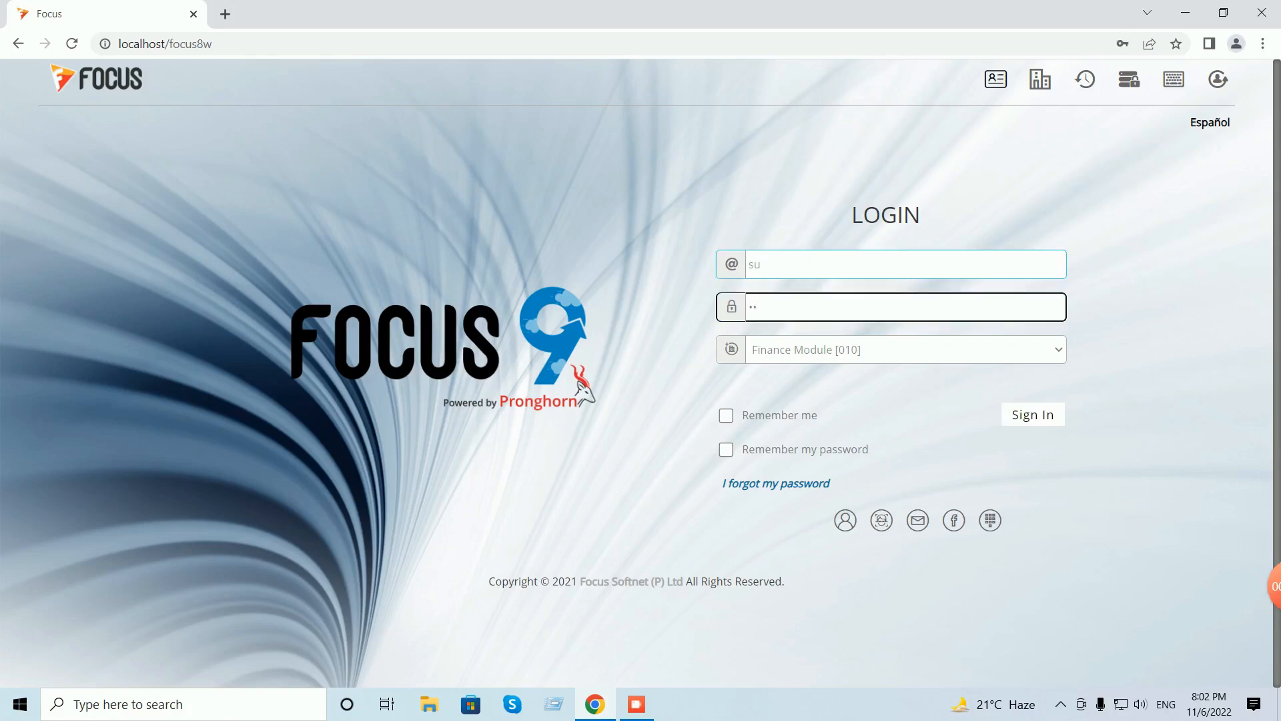
{"action": "key", "text": "Return"}
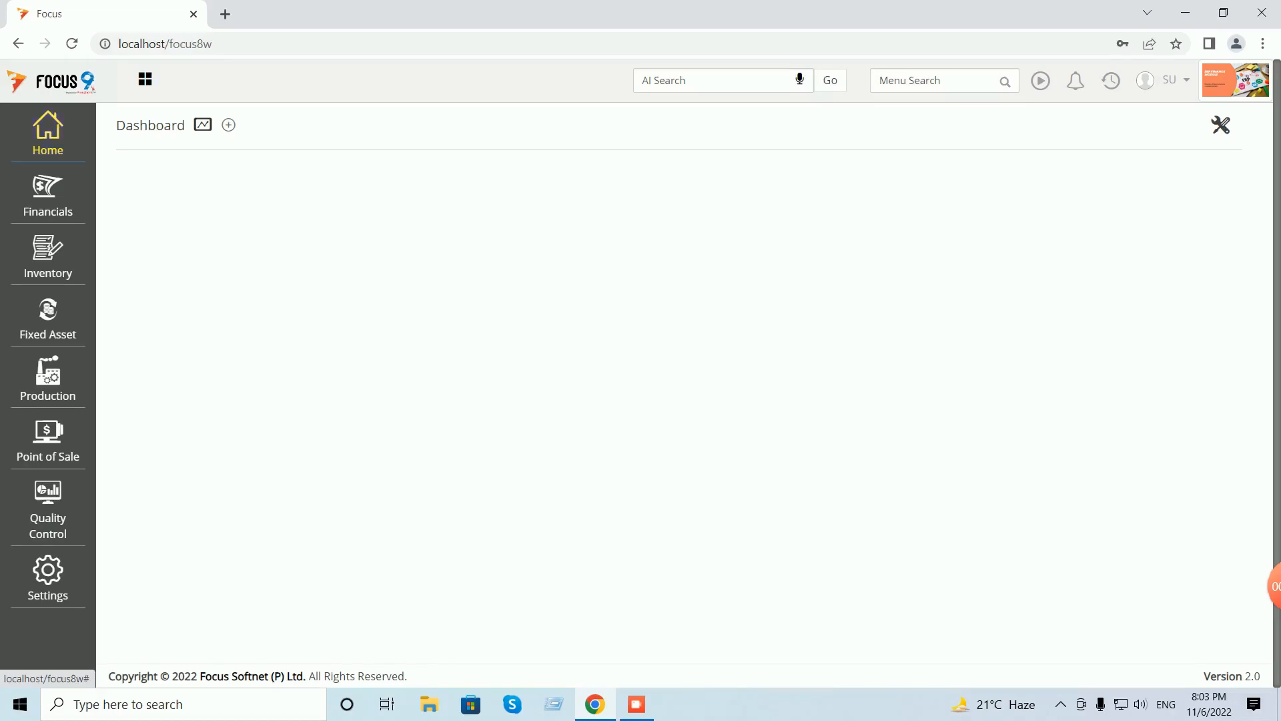
- Open the Account master from Home > Masters
{"action": "left_click", "coordinate": [47, 134]}
{"action": "left_click", "coordinate": [135, 162]}
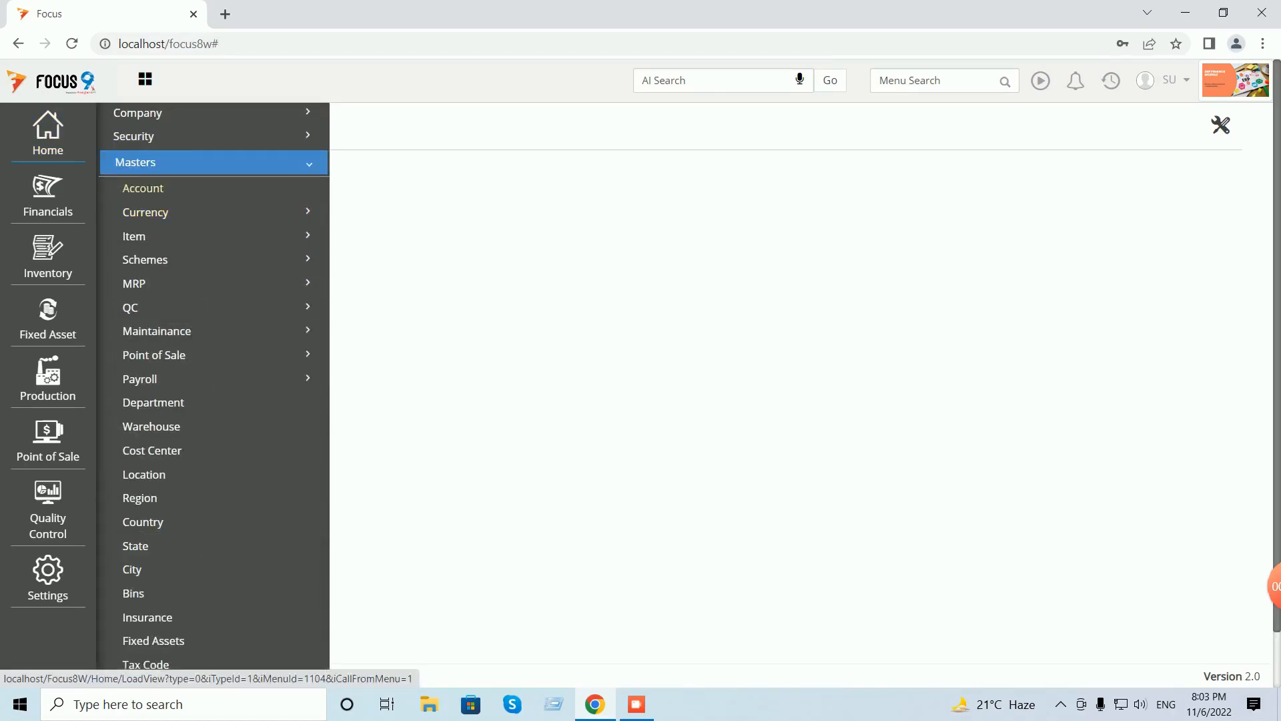
{"action": "left_click", "coordinate": [142, 188]}
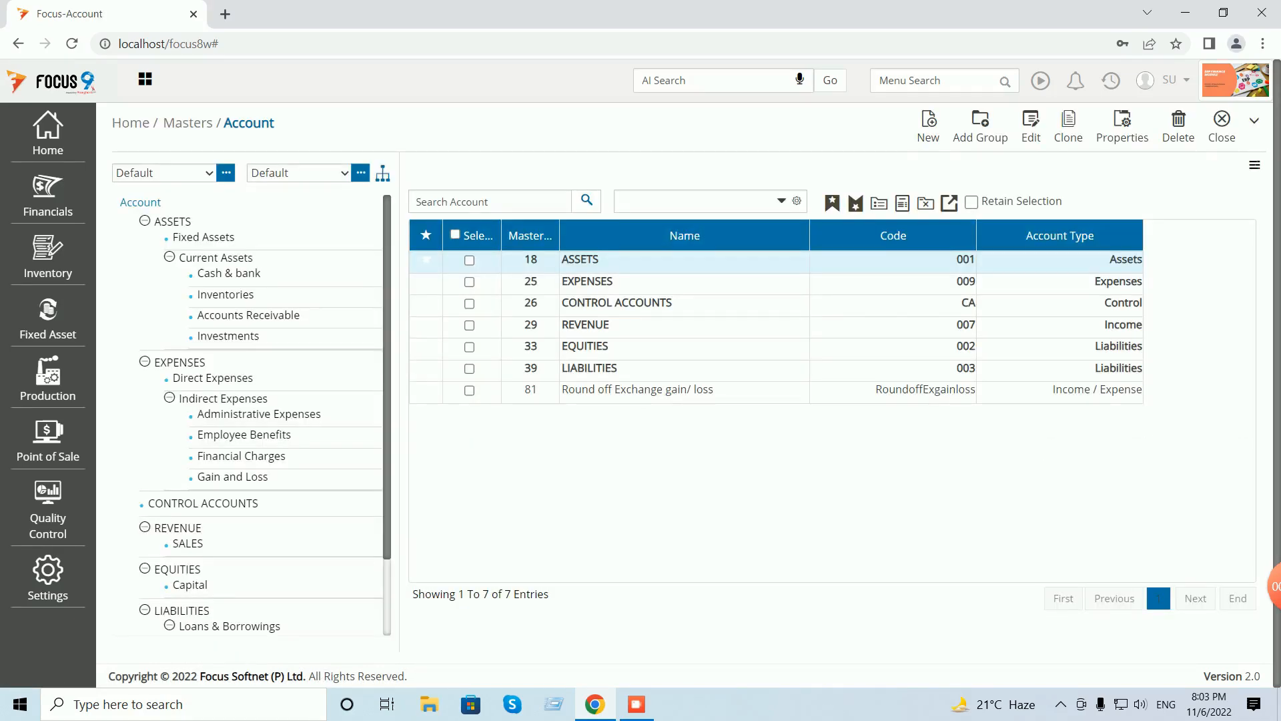
- Search the account list for the owner's name and 'share capital', finding no matches
{"action": "type", "text": "chakri"}
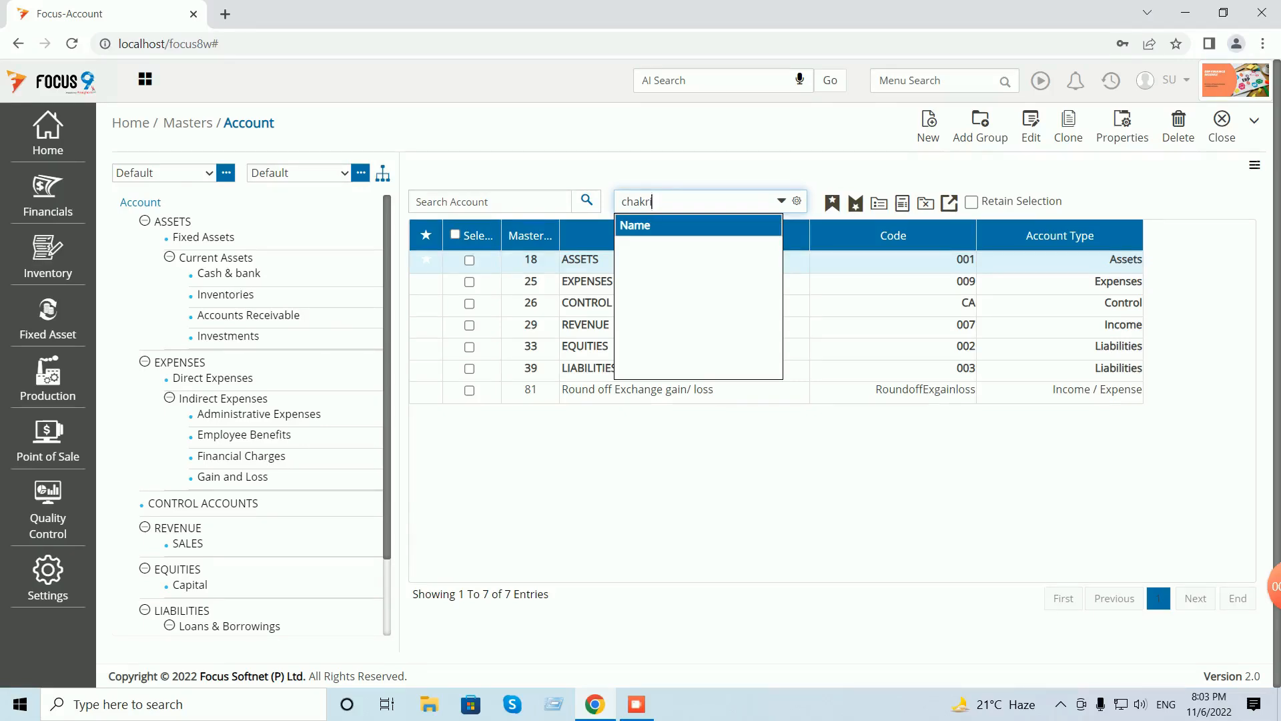
{"action": "key", "text": "Return"}
{"action": "left_click", "coordinate": [490, 202]}
{"action": "type", "text": "chak"}
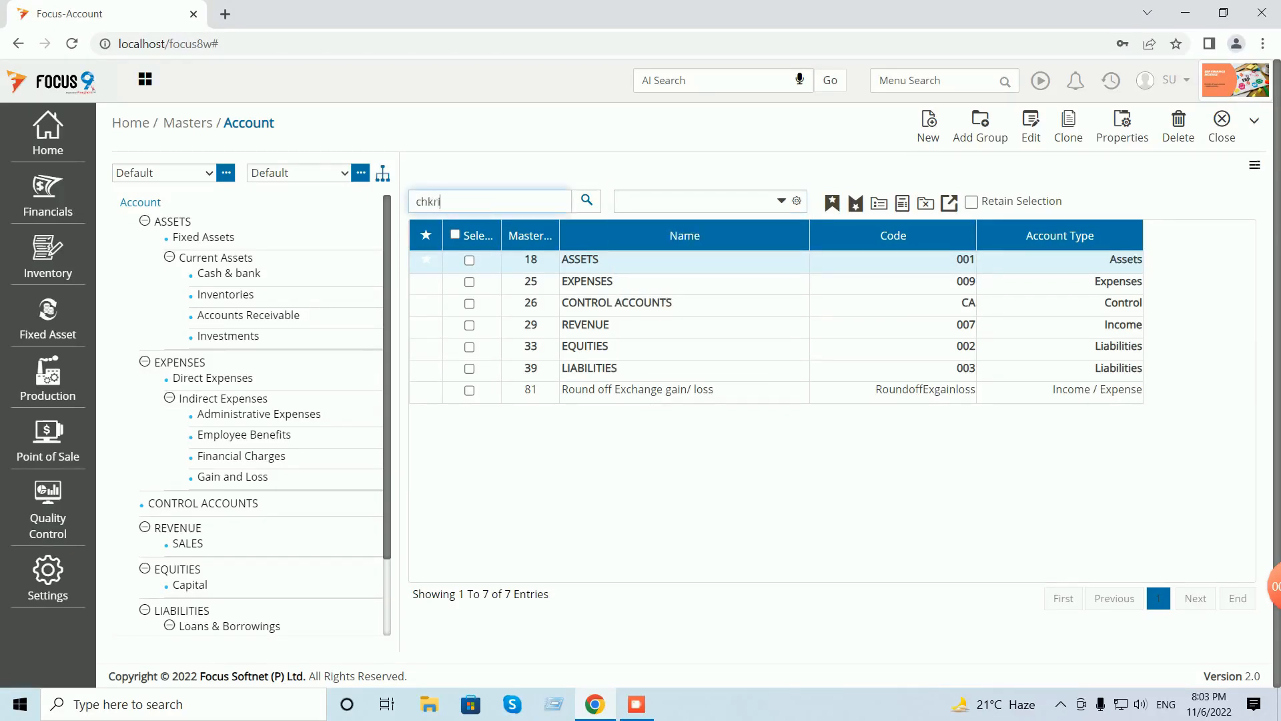
{"action": "type", "text": "ri"}
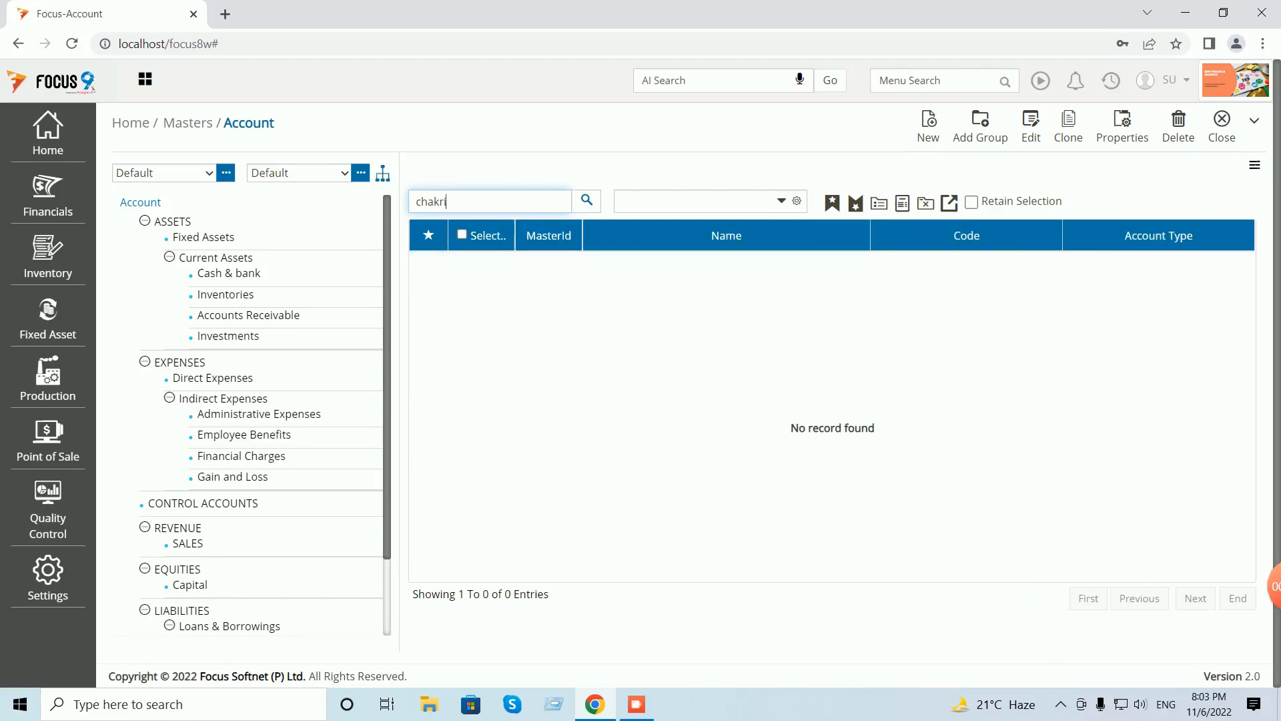
{"action": "key", "text": "BackSpace"}
{"action": "key", "text": "BackSpace"}
{"action": "key", "text": "BackSpace"}
{"action": "key", "text": "BackSpace"}
{"action": "key", "text": "BackSpace"}
{"action": "key", "text": "BackSpace"}
{"action": "type", "text": "share coapital"}
{"action": "key", "text": "BackSpace"}
{"action": "key", "text": "BackSpace"}
{"action": "key", "text": "BackSpace"}
{"action": "key", "text": "BackSpace"}
{"action": "key", "text": "BackSpace"}
{"action": "key", "text": "BackSpace"}
{"action": "key", "text": "BackSpace"}
{"action": "key", "text": "BackSpace"}
{"action": "key", "text": "BackSpace"}
{"action": "key", "text": "BackSpace"}
{"action": "key", "text": "BackSpace"}
{"action": "key", "text": "BackSpace"}
{"action": "scroll", "coordinate": [260, 413], "scroll_direction": "down", "scroll_amount": 2}
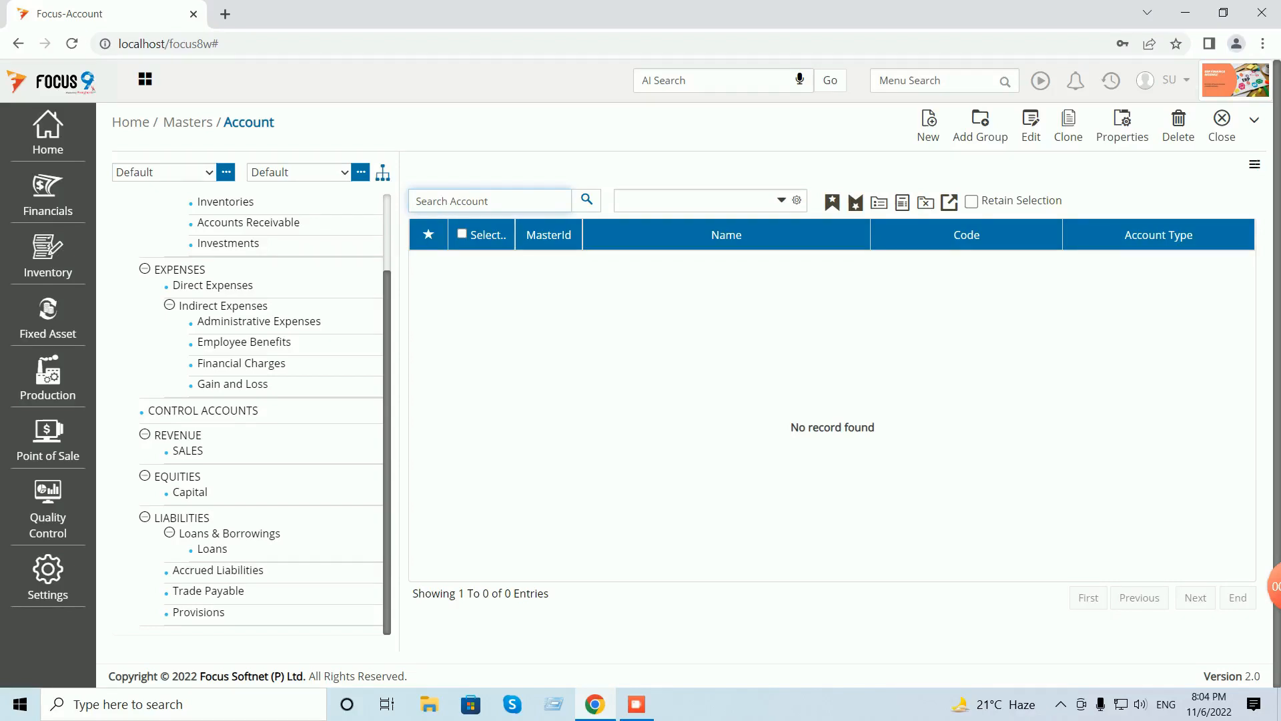
- Inspect Trade Payable and Accrued Liabilities, then list the four LIABILITIES groups
{"action": "left_click", "coordinate": [181, 518]}
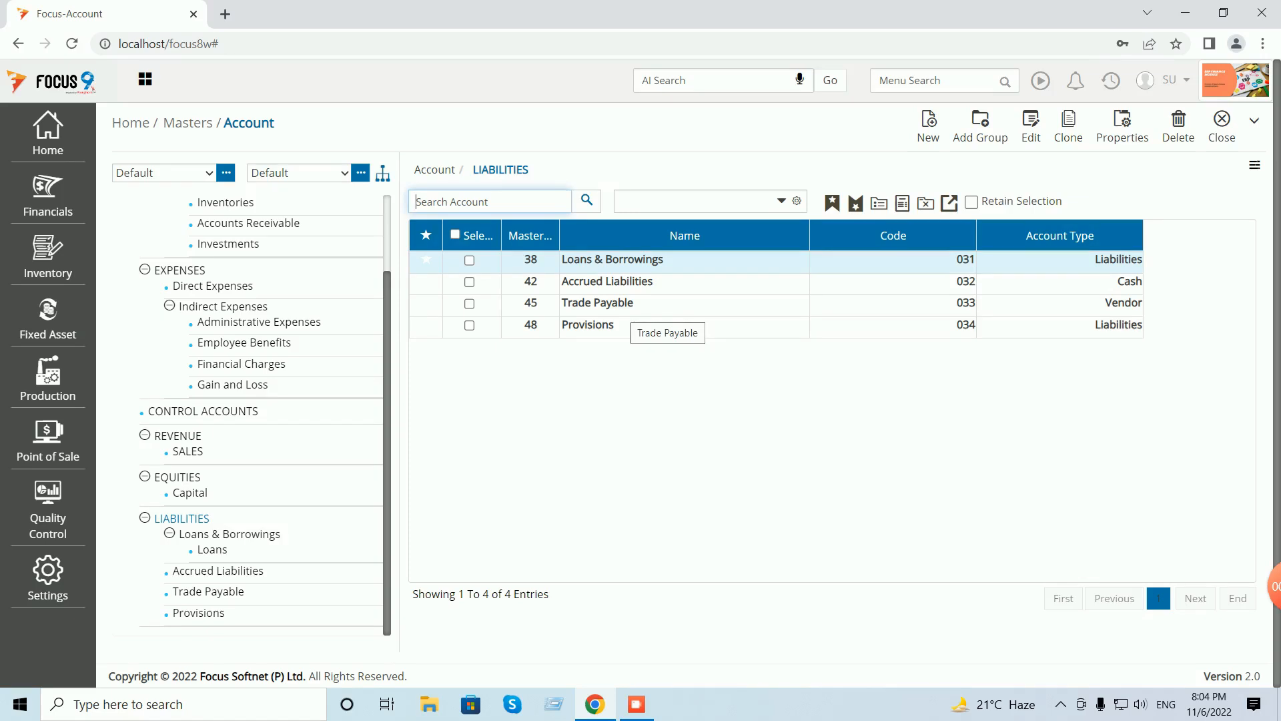
{"action": "double_click", "coordinate": [597, 303]}
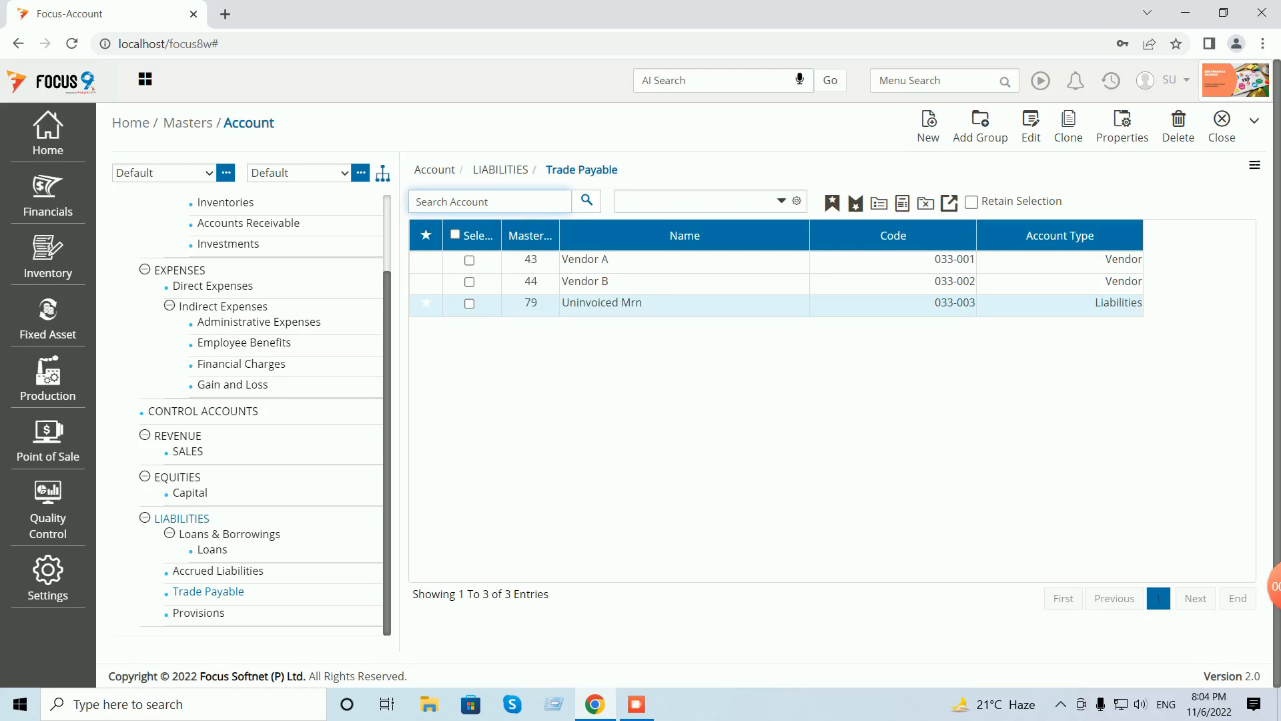
{"action": "left_click", "coordinate": [218, 571]}
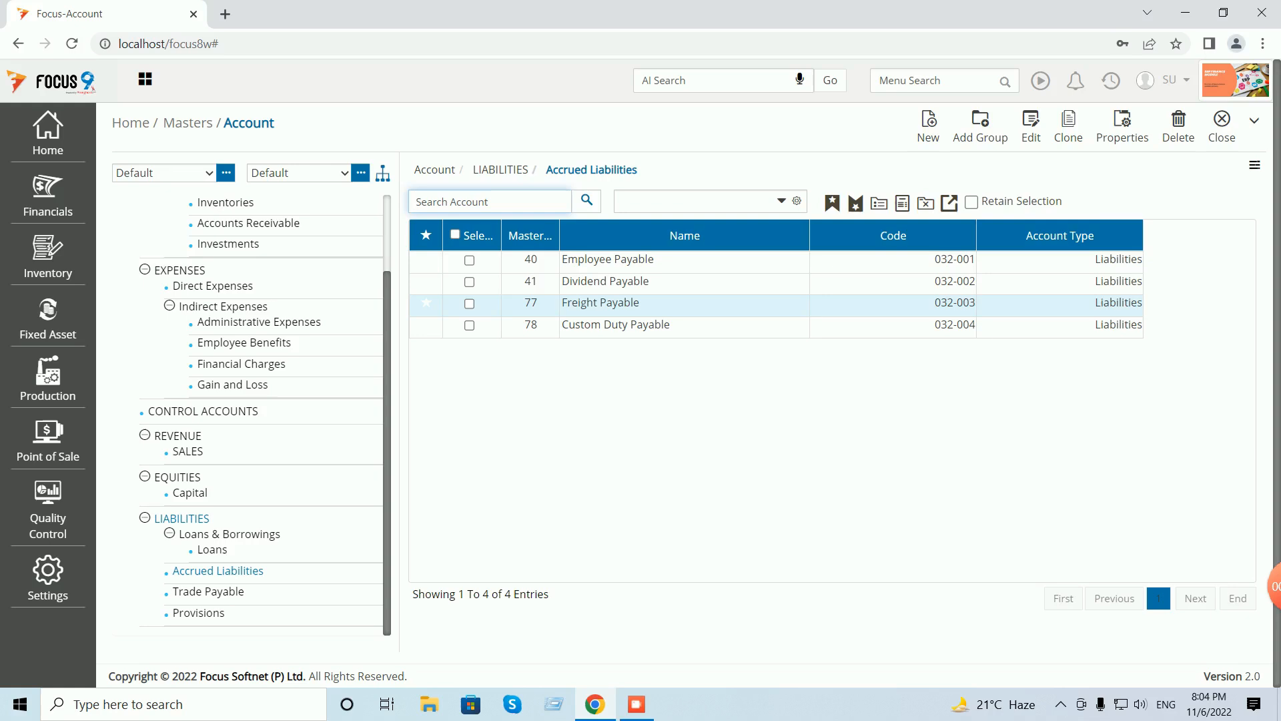
{"action": "left_click", "coordinate": [181, 519]}
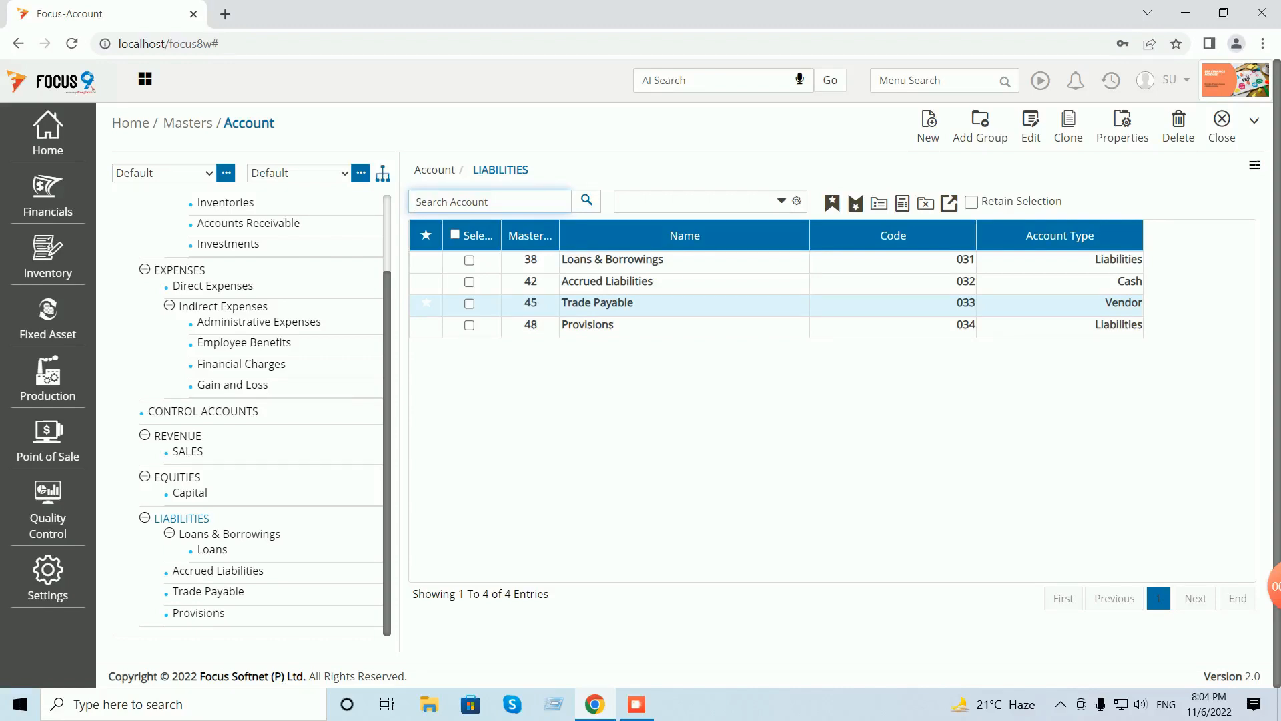
- Close the Account screen and reopen the Account master via Home > Masters > Account
{"action": "left_click", "coordinate": [1221, 127]}
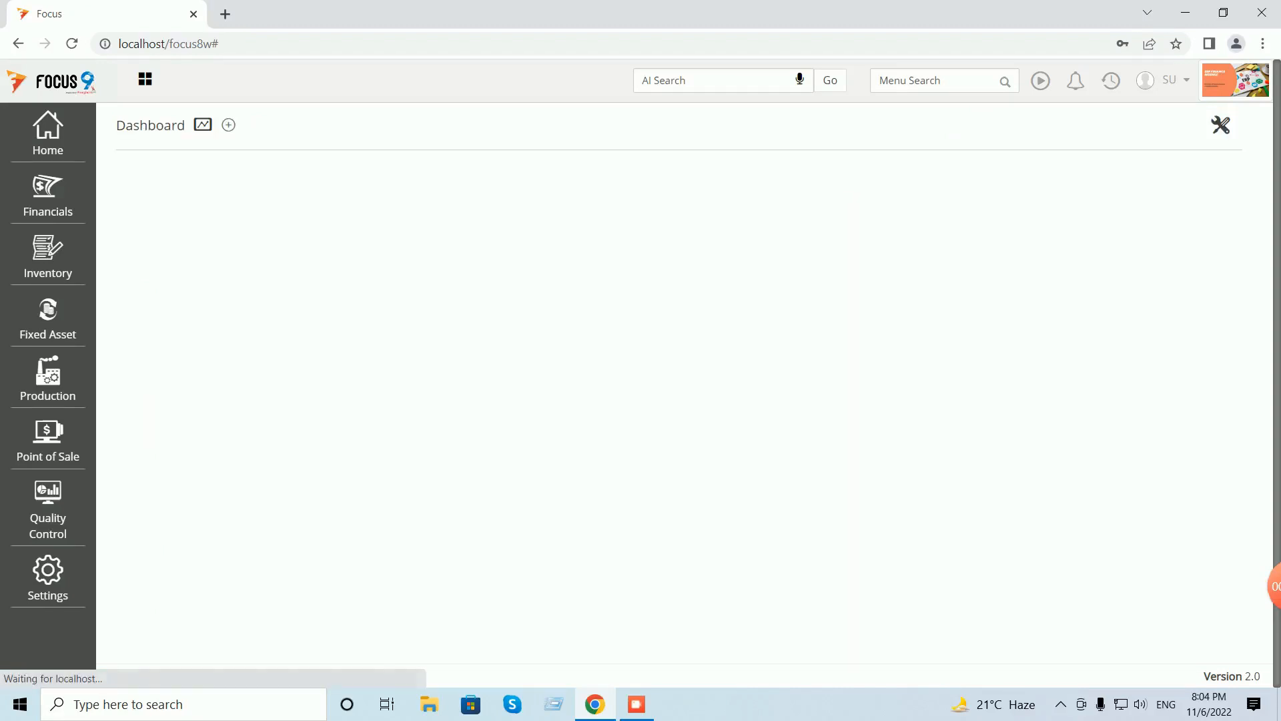
{"action": "left_click", "coordinate": [47, 130]}
{"action": "left_click", "coordinate": [136, 162]}
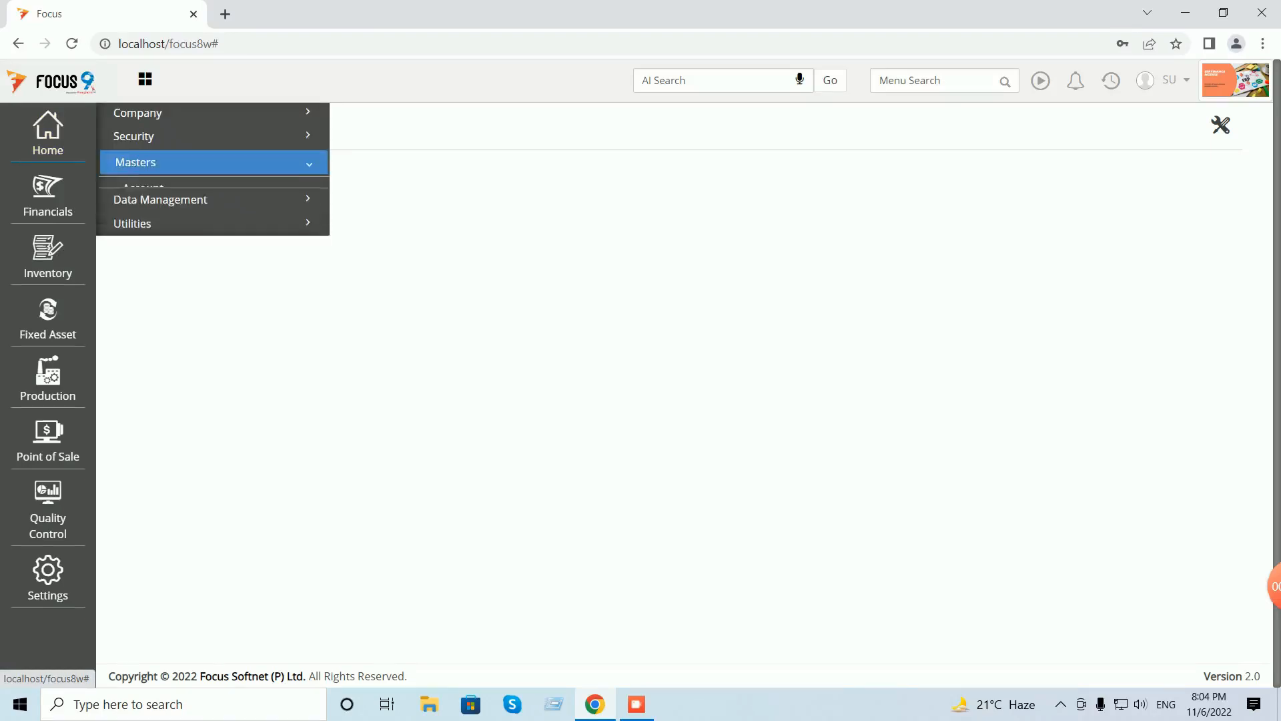
{"action": "left_click", "coordinate": [143, 188]}
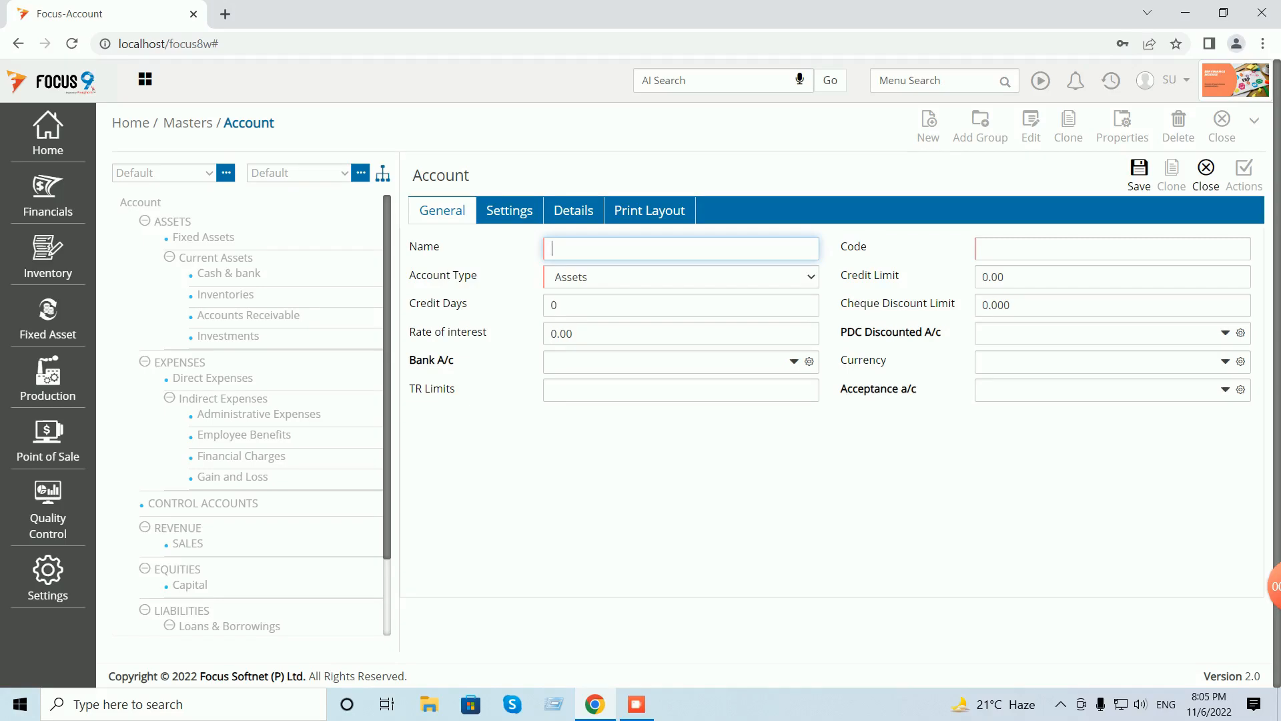
- Create and save the owner's share capital account, code L001, as a Liabilities account
{"action": "left_click", "coordinate": [1206, 174]}
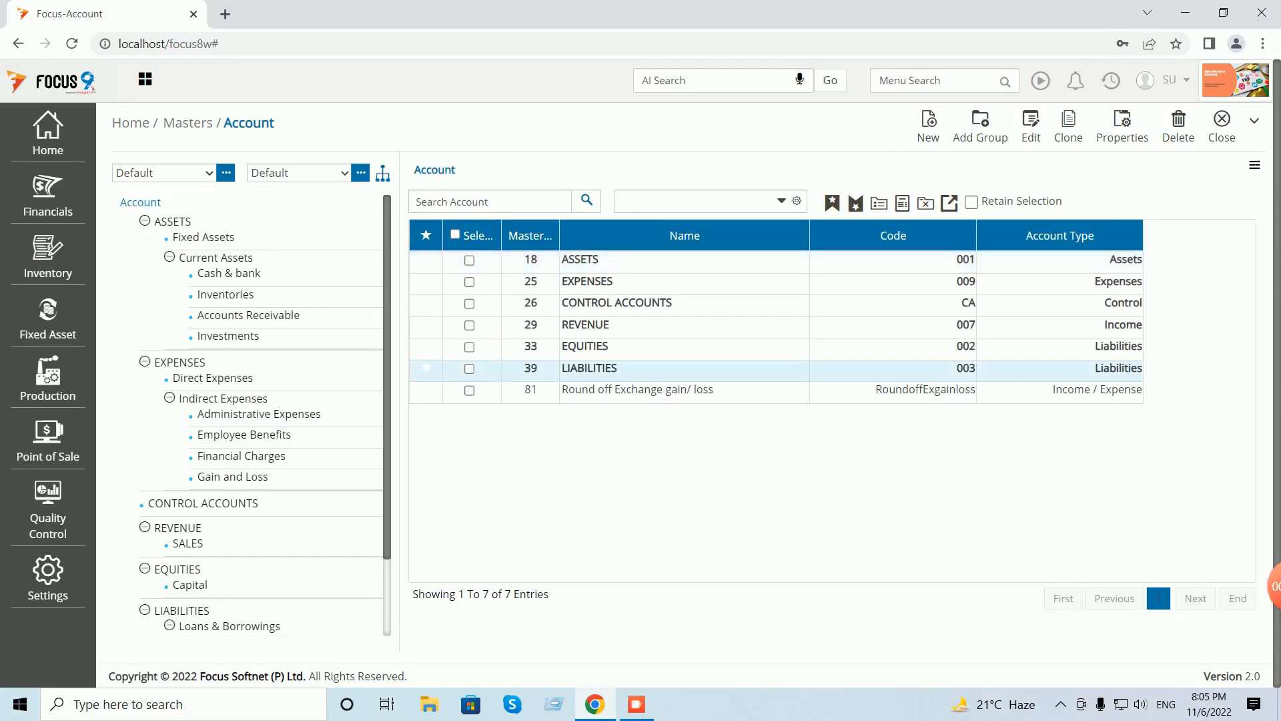
{"action": "left_click", "coordinate": [929, 126]}
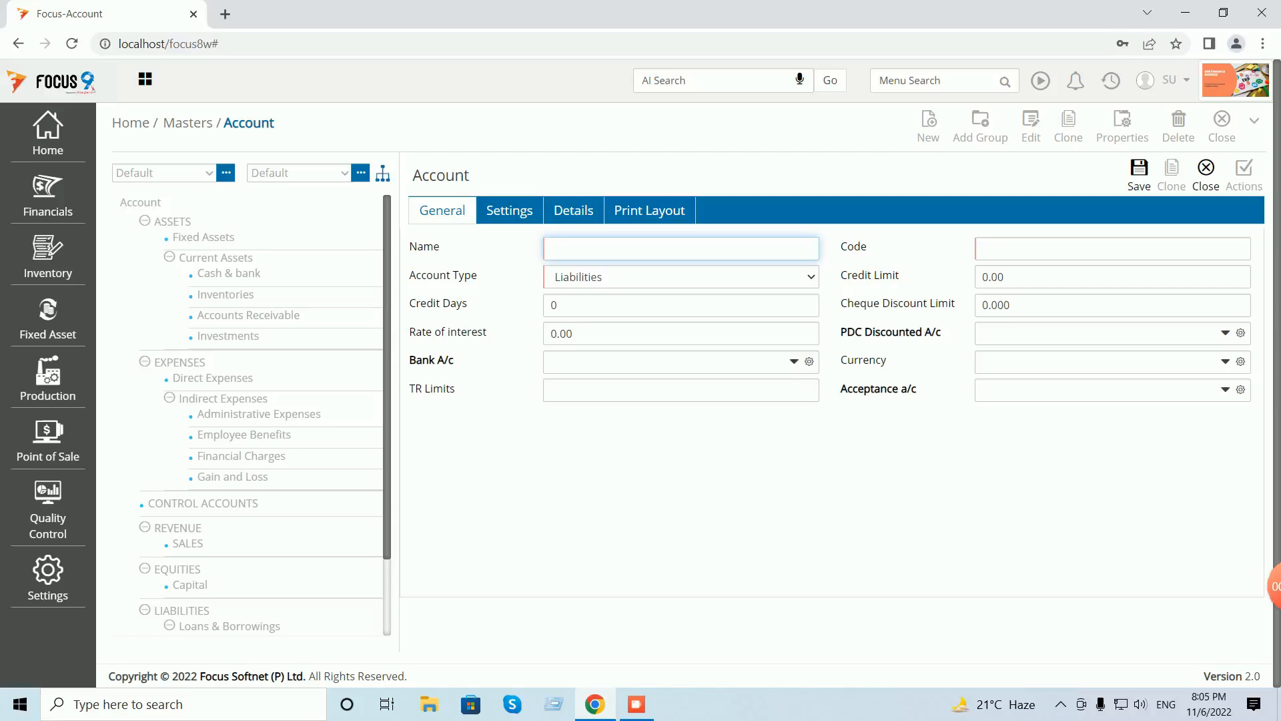
{"action": "type", "text": "Chakri - Share Capital Acc"}
{"action": "key", "text": "BackSpace"}
{"action": "key", "text": "BackSpace"}
{"action": "key", "text": "BackSpace"}
{"action": "key", "text": "BackSpace"}
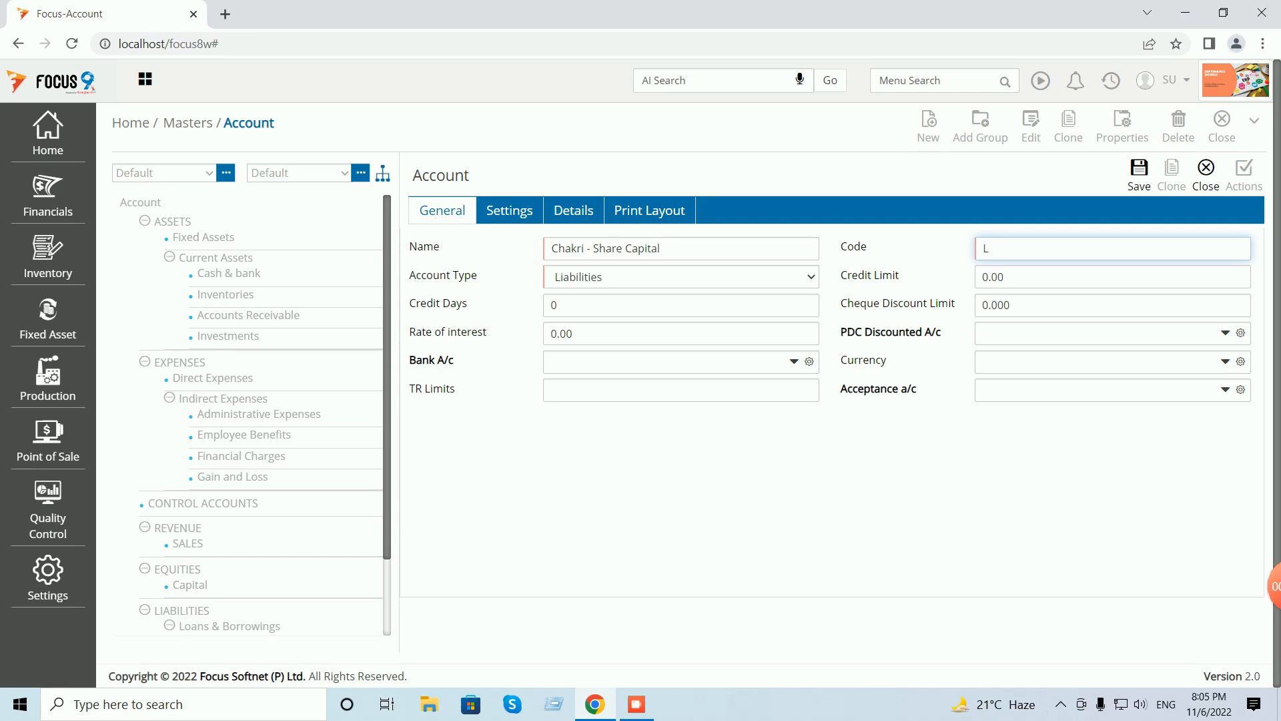
{"action": "type", "text": "001"}
{"action": "key", "text": "Tab"}
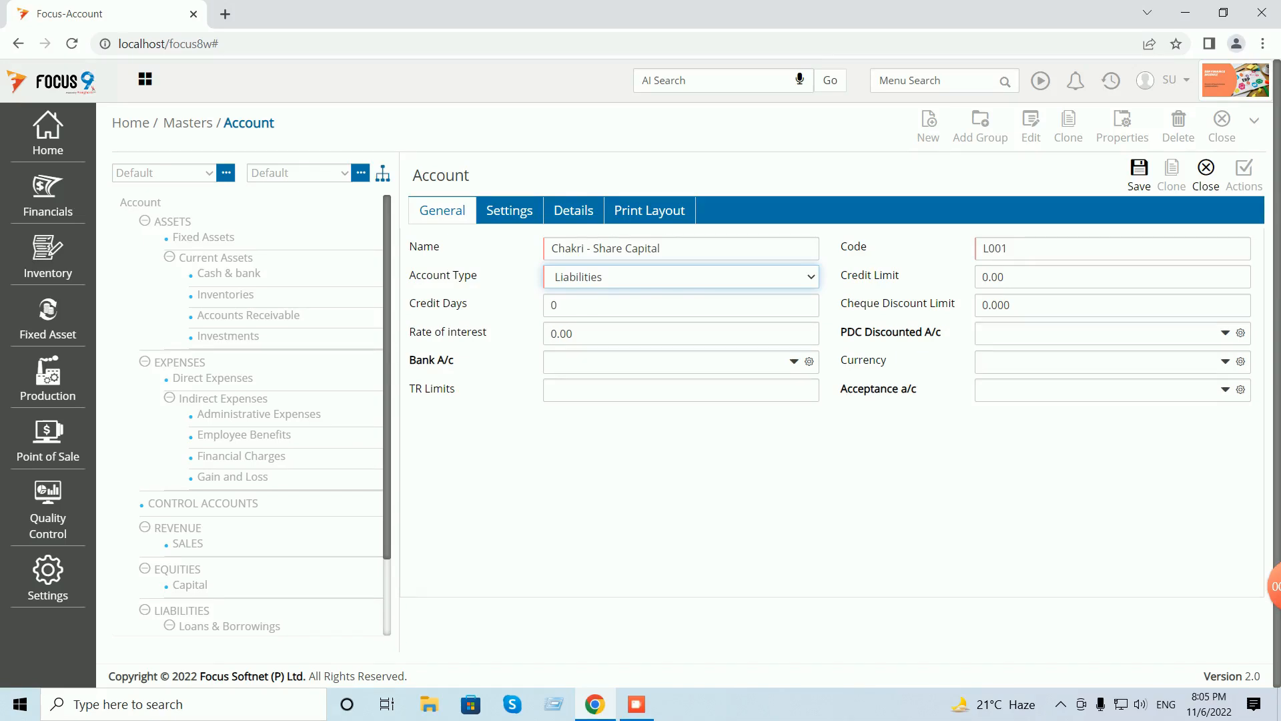
{"action": "left_click", "coordinate": [1139, 172]}
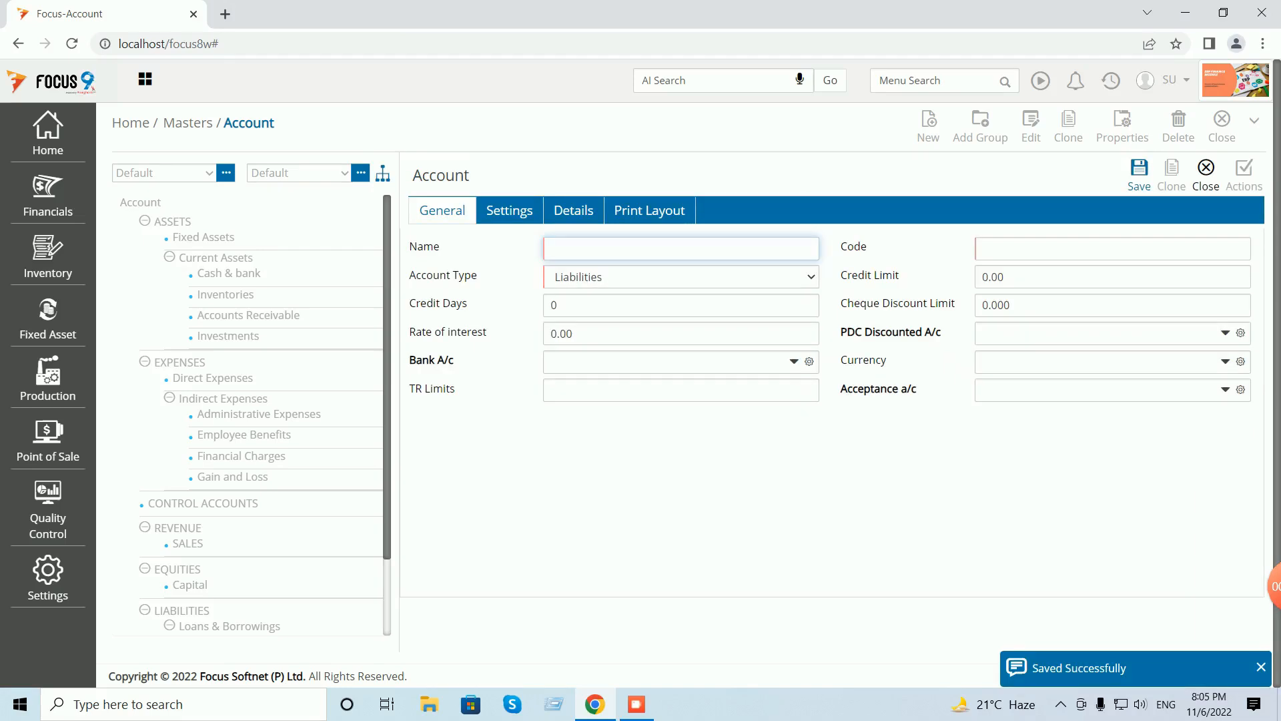
{"action": "left_click", "coordinate": [1206, 170]}
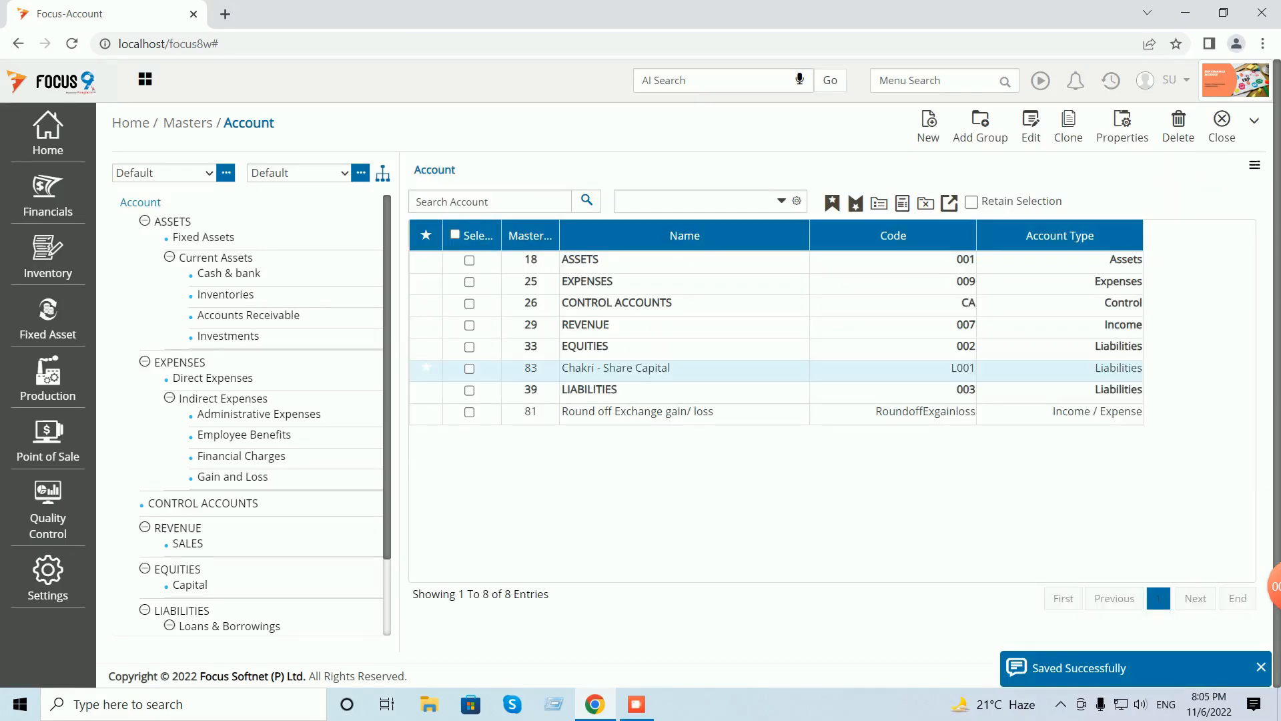
- Search the accounts for the owner's share capital account and Cash, then close the master
{"action": "left_click", "coordinate": [467, 200]}
{"action": "type", "text": "chakri"}
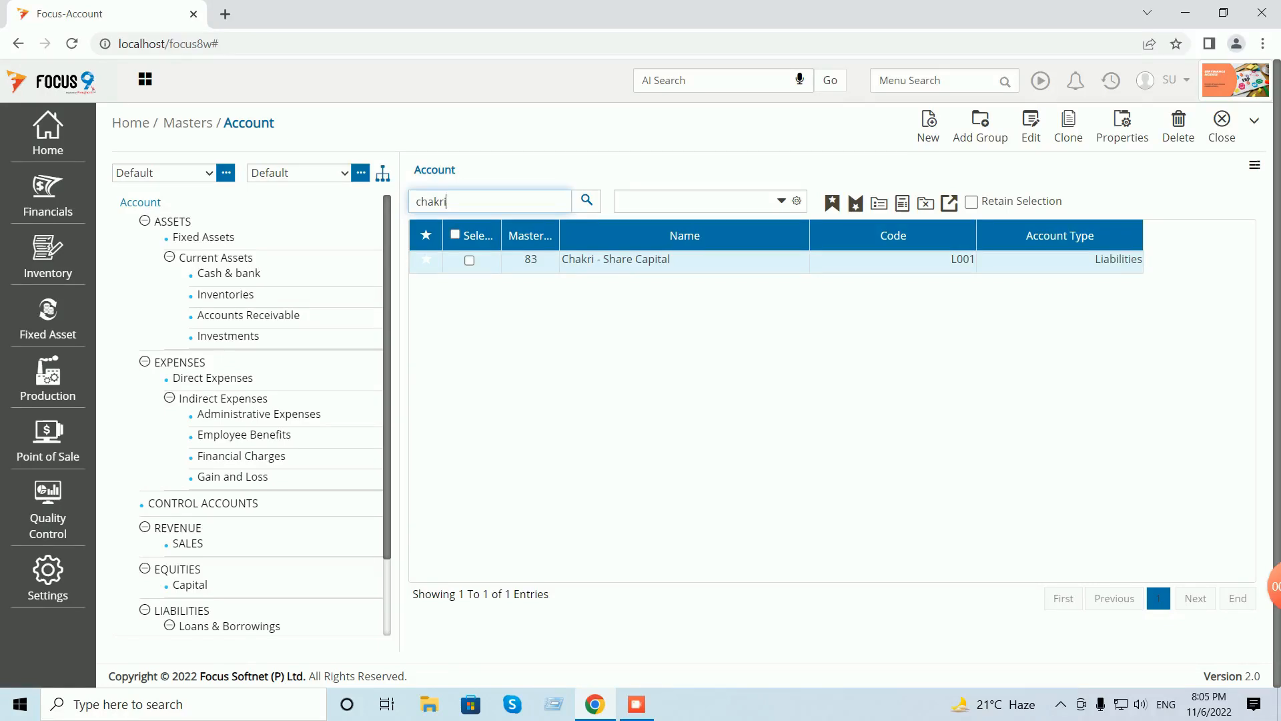
{"action": "key", "text": "BackSpace"}
{"action": "key", "text": "BackSpace"}
{"action": "key", "text": "BackSpace"}
{"action": "key", "text": "BackSpace"}
{"action": "key", "text": "BackSpace"}
{"action": "type", "text": "ash"}
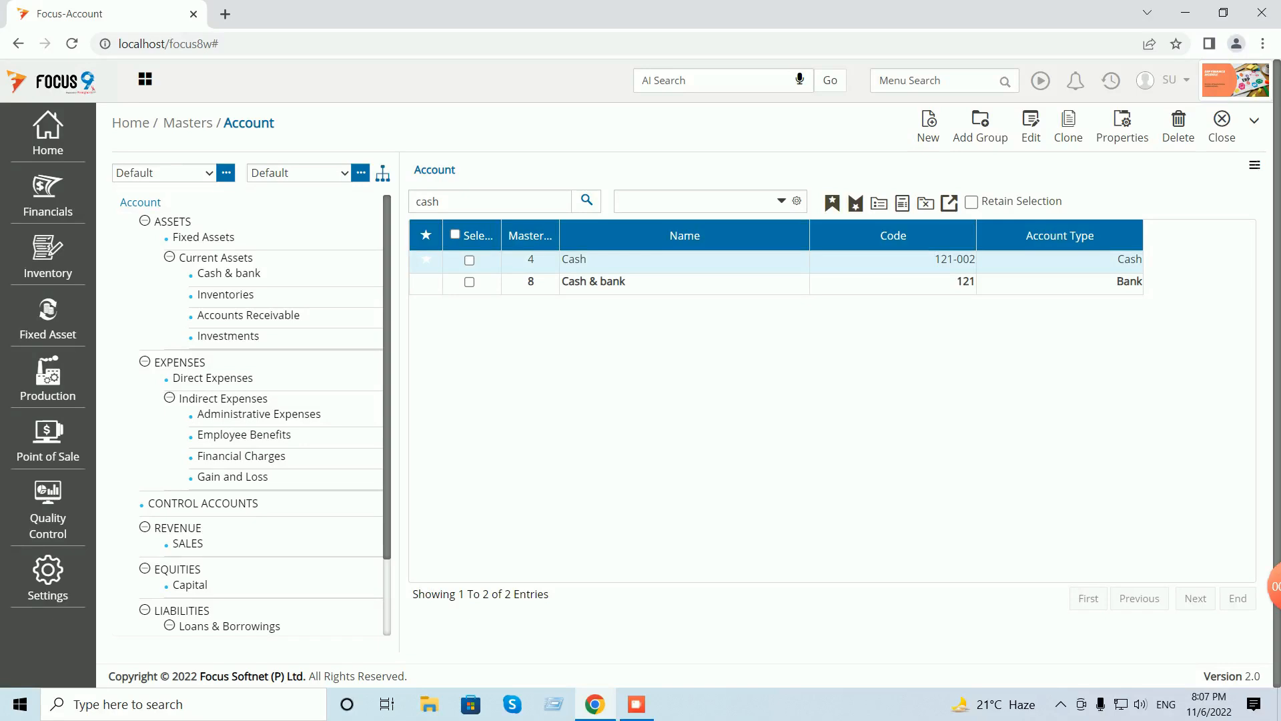
{"action": "left_click", "coordinate": [1221, 125]}
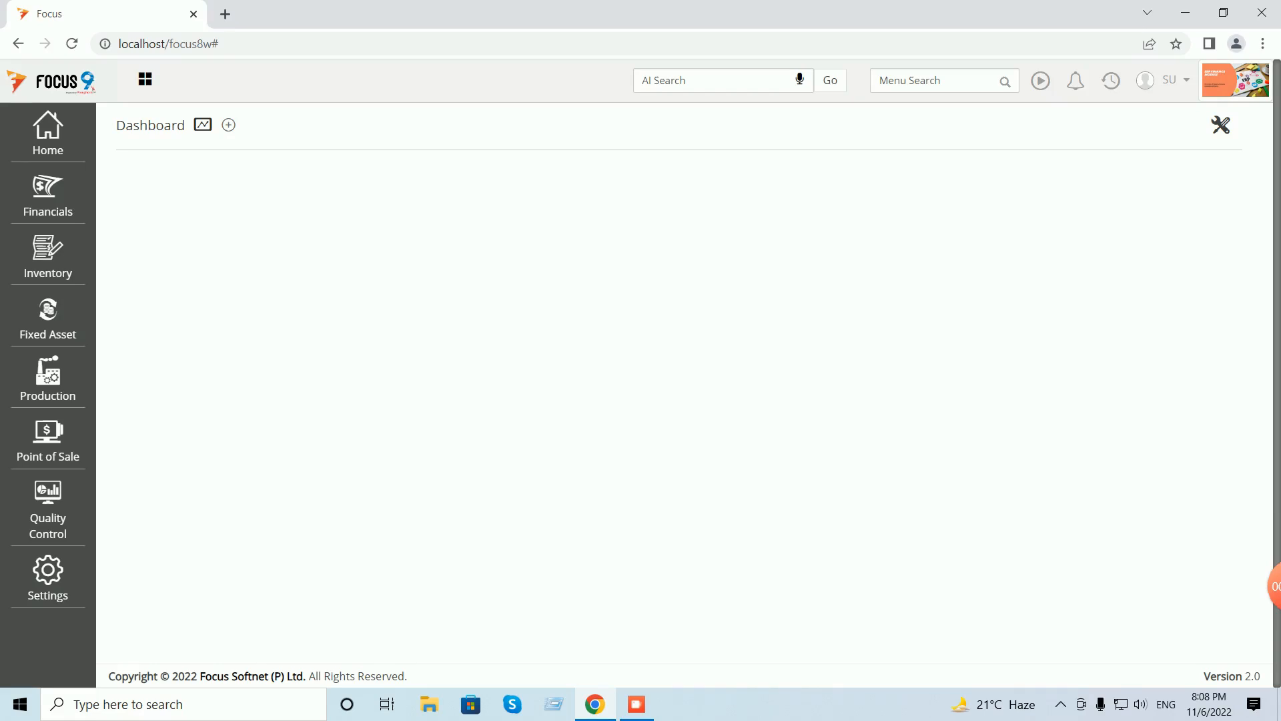
{"action": "left_click", "coordinate": [48, 133]}
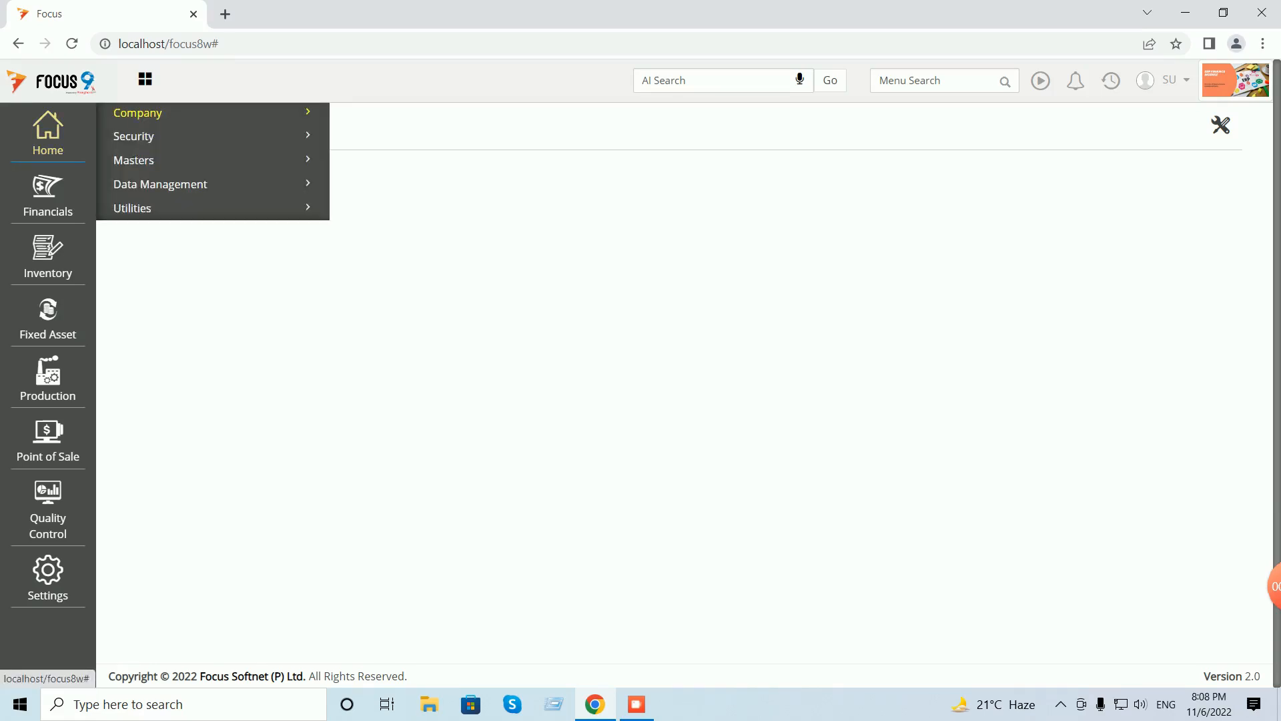
{"action": "left_click", "coordinate": [137, 113]}
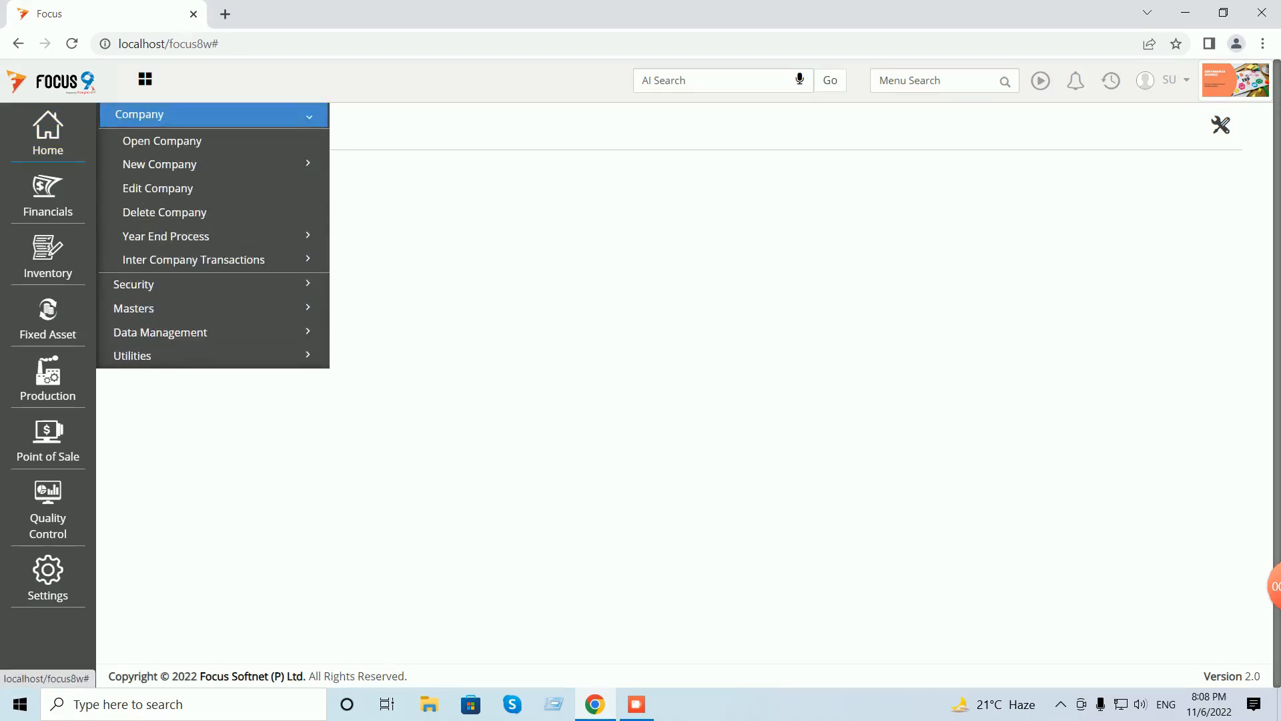
{"action": "left_click", "coordinate": [157, 188]}
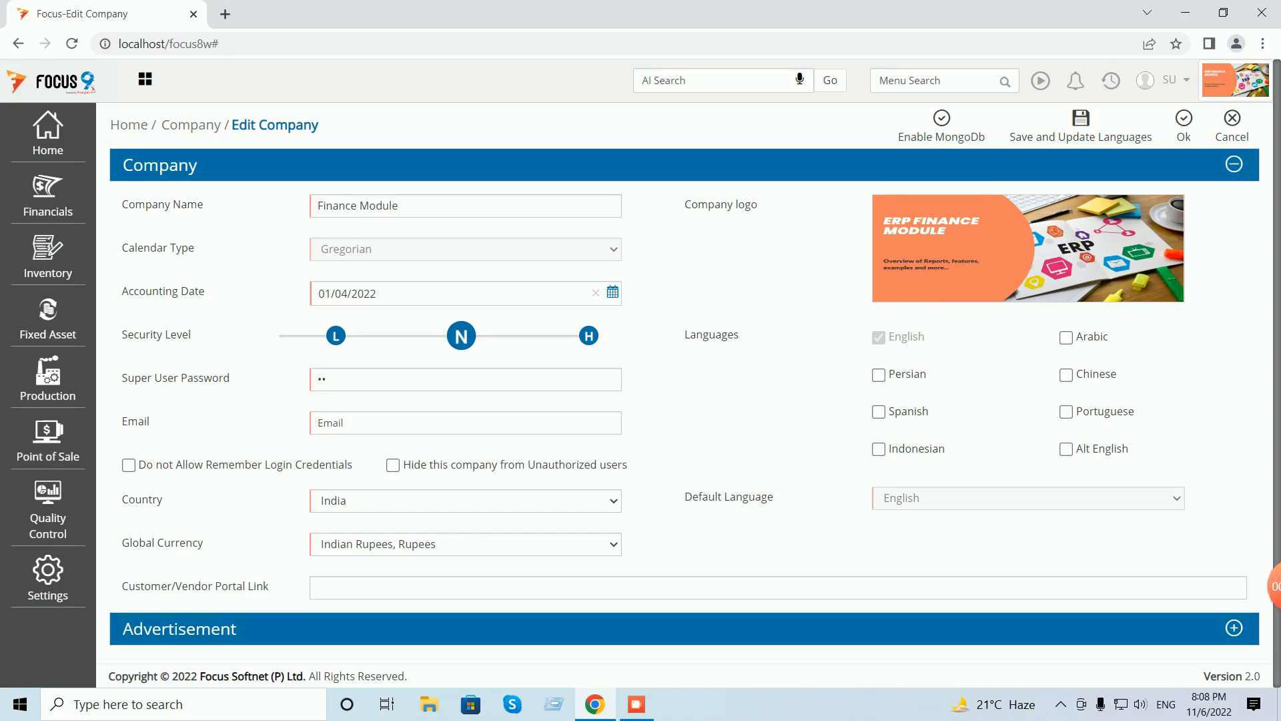
{"action": "left_click_drag", "start_coordinate": [379, 294], "coordinate": [317, 293]}
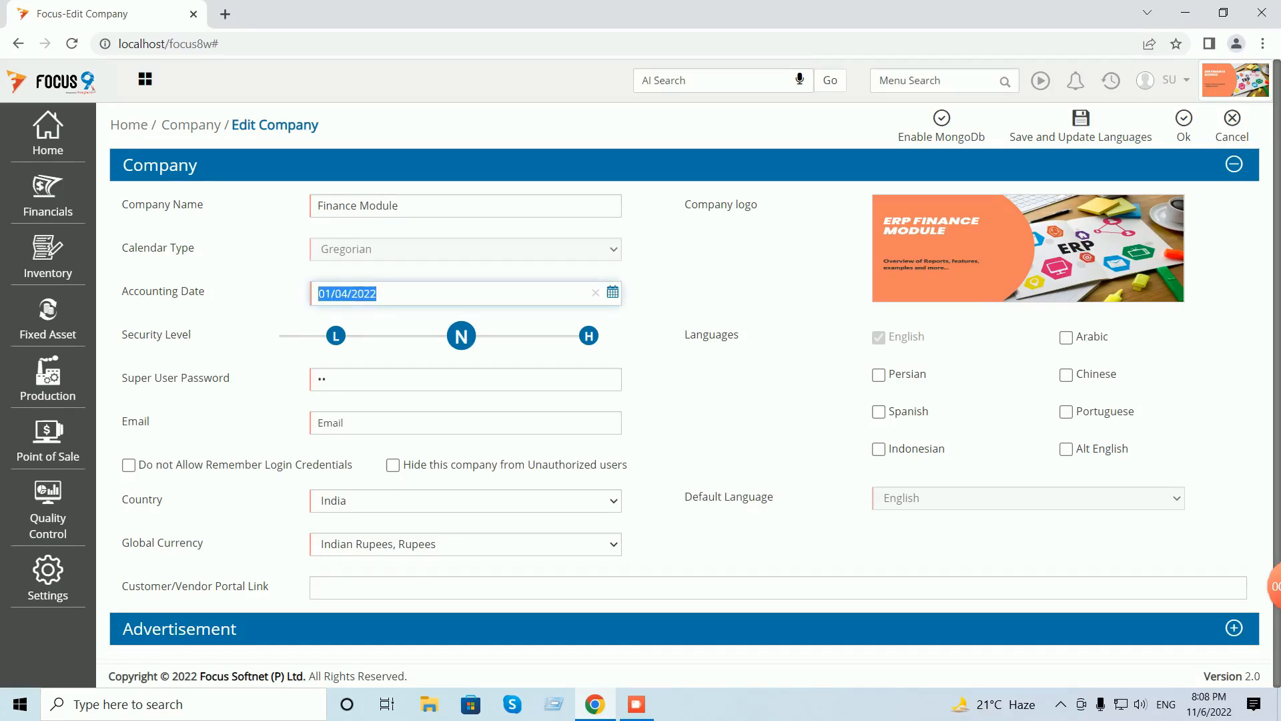
{"action": "left_click", "coordinate": [1232, 125]}
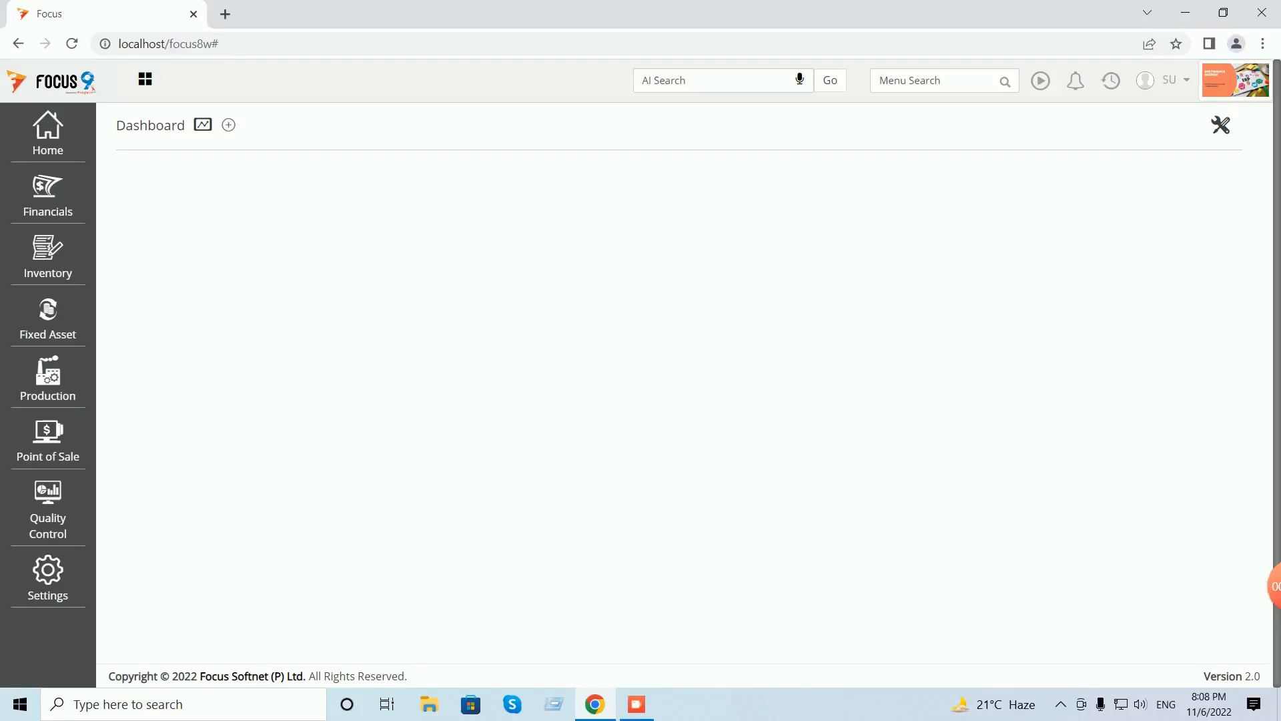
- Search the features for 'open' and briefly view the Opening Balances list
{"action": "left_click", "coordinate": [934, 81]}
{"action": "type", "text": "open"}
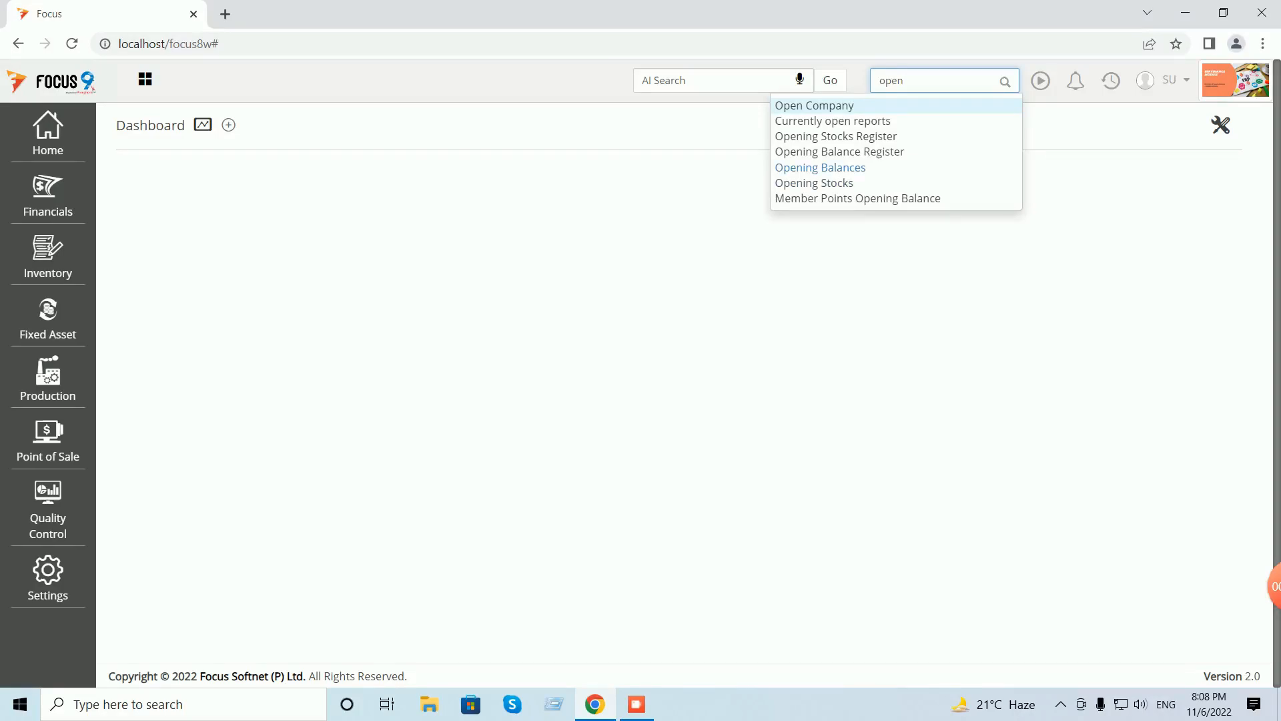
{"action": "left_click", "coordinate": [820, 167]}
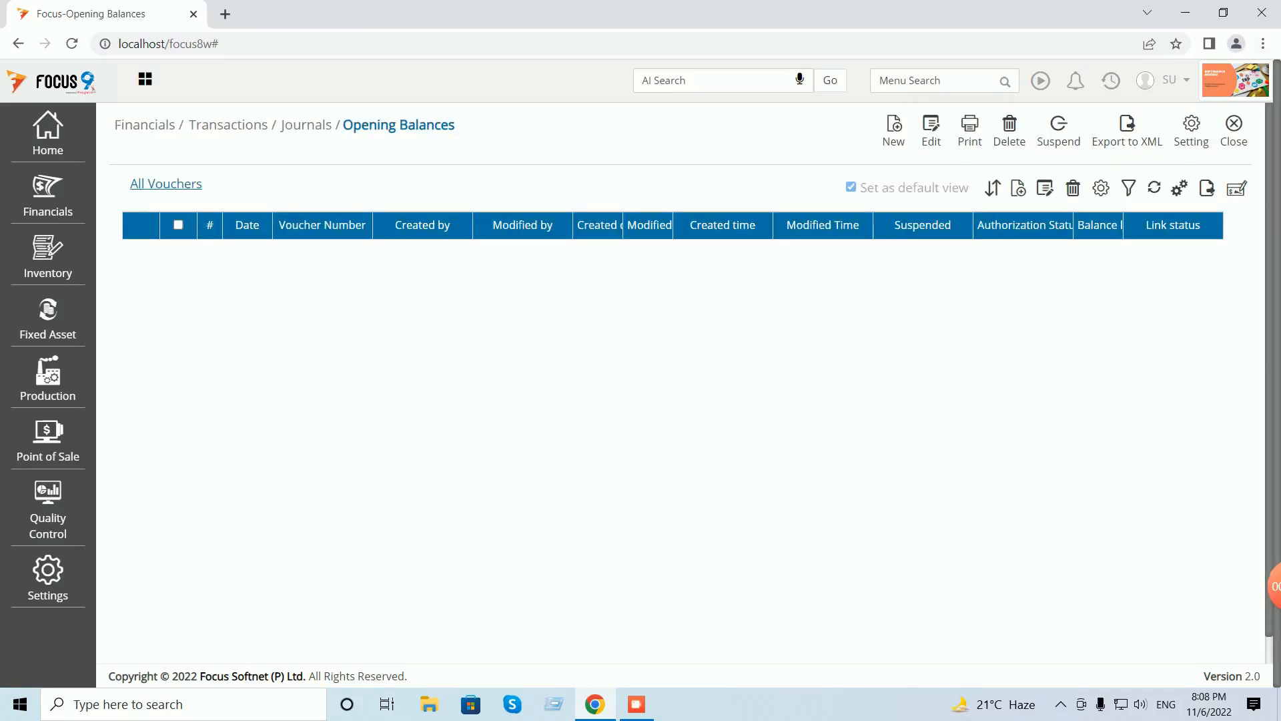
{"action": "left_click", "coordinate": [1233, 130]}
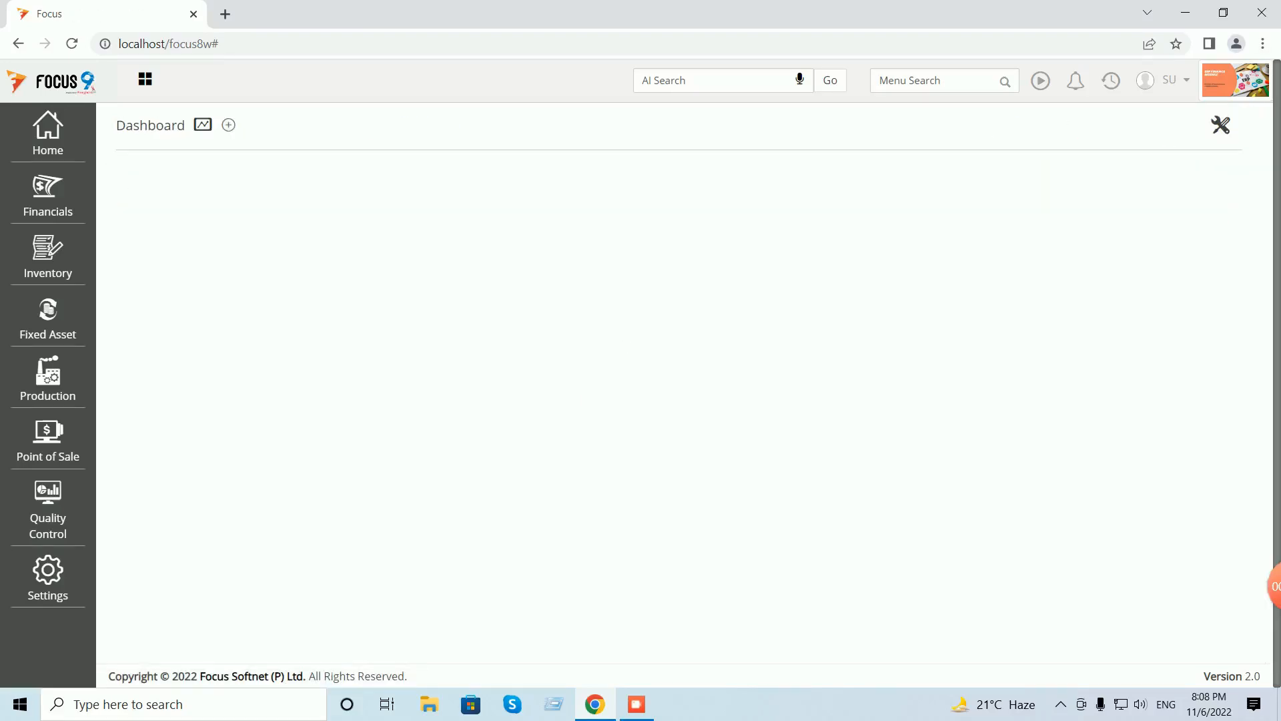
- Create a blank Opening Balances voucher, document 1 dated 31/03/2022, via Financials > Transactions > Journals
{"action": "left_click", "coordinate": [47, 194]}
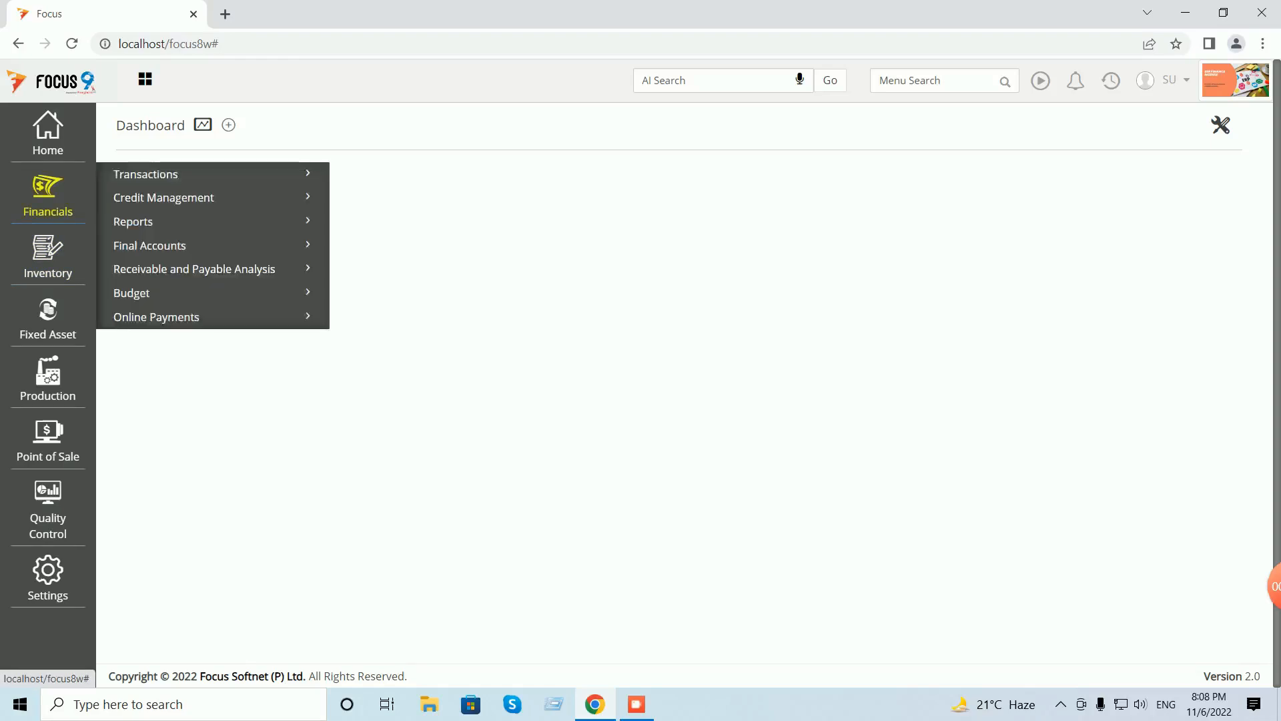
{"action": "left_click", "coordinate": [146, 174]}
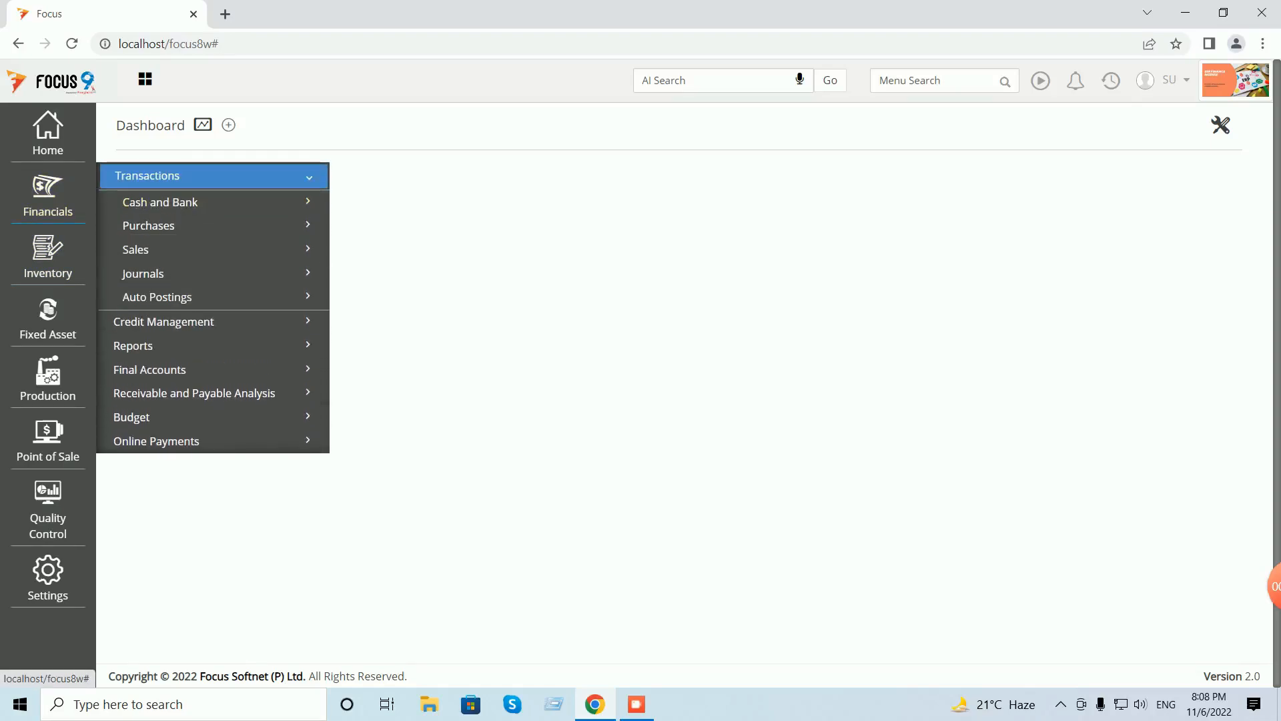
{"action": "left_click", "coordinate": [142, 274]}
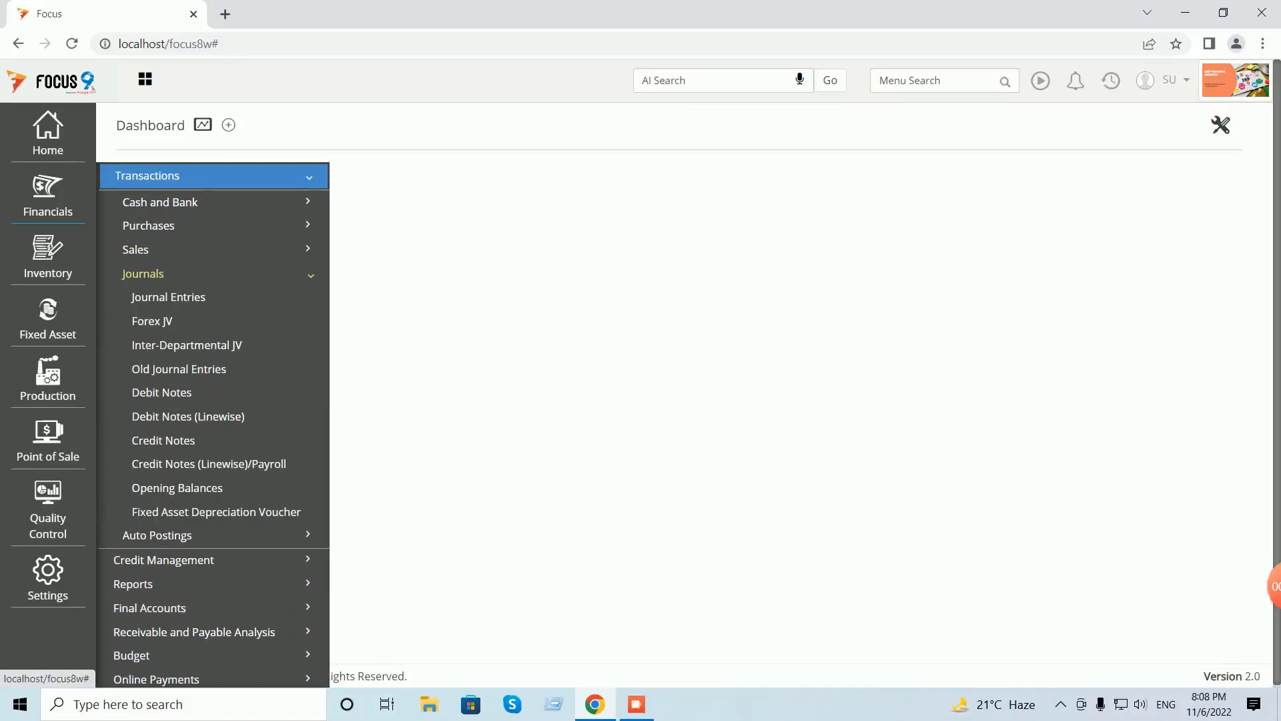
{"action": "left_click", "coordinate": [177, 487]}
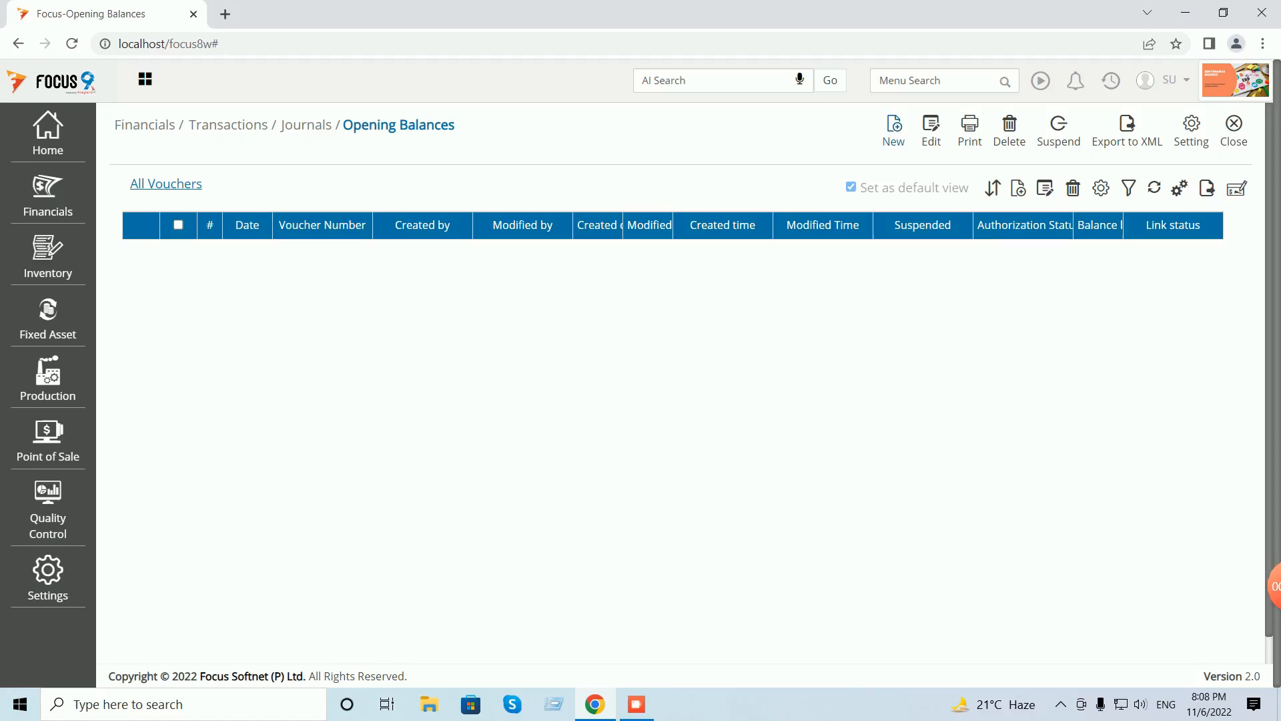
{"action": "left_click", "coordinate": [894, 131]}
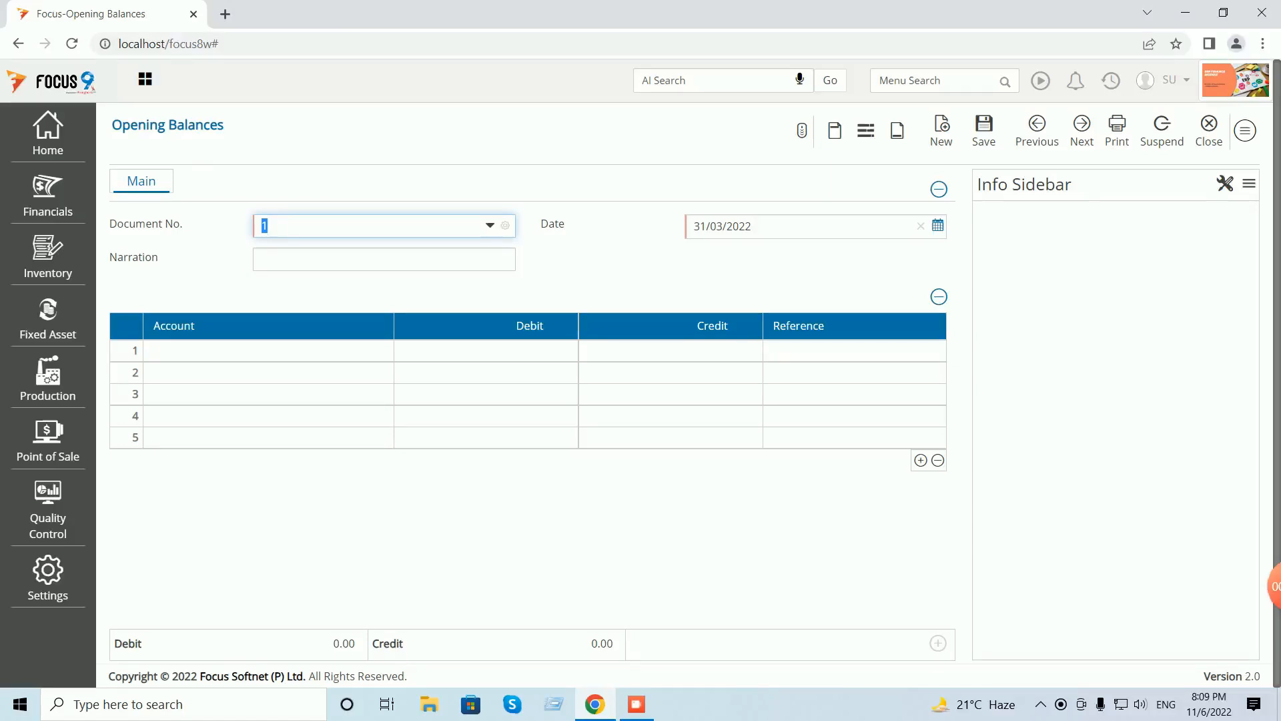
- Enter Cash on the first line with a 50,000 debit
{"action": "left_click", "coordinate": [268, 350]}
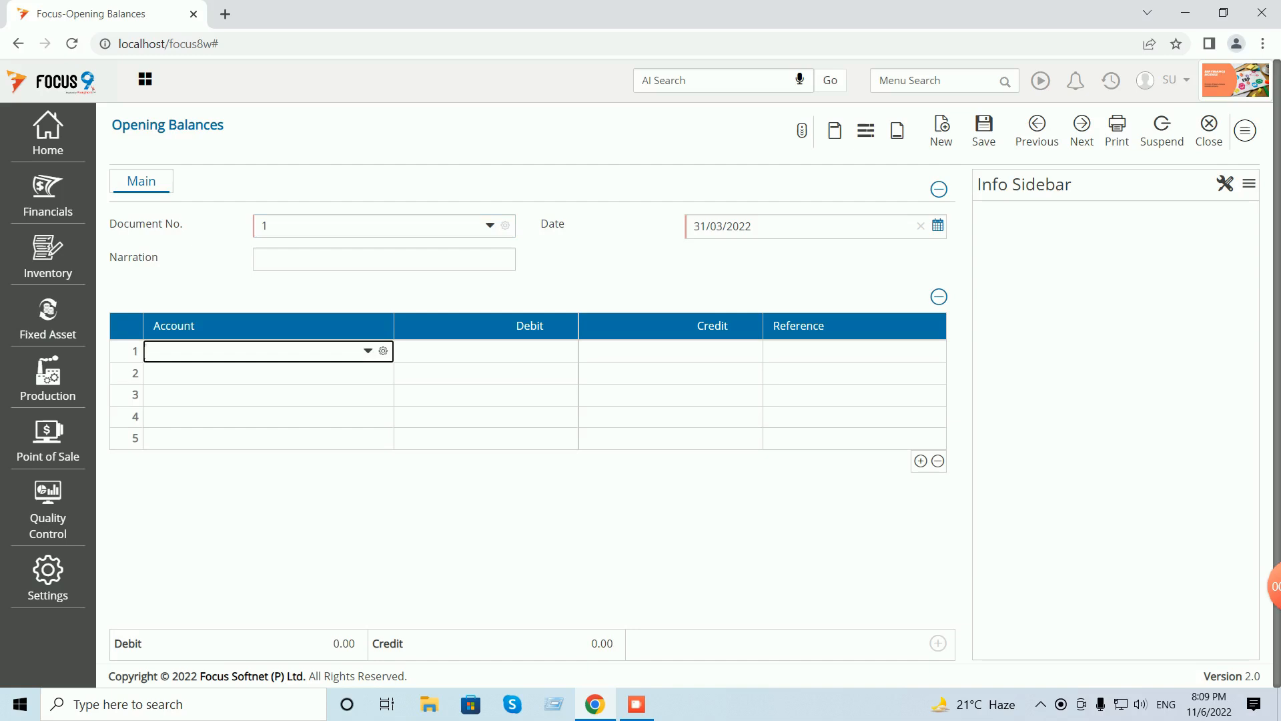
{"action": "type", "text": "cash"}
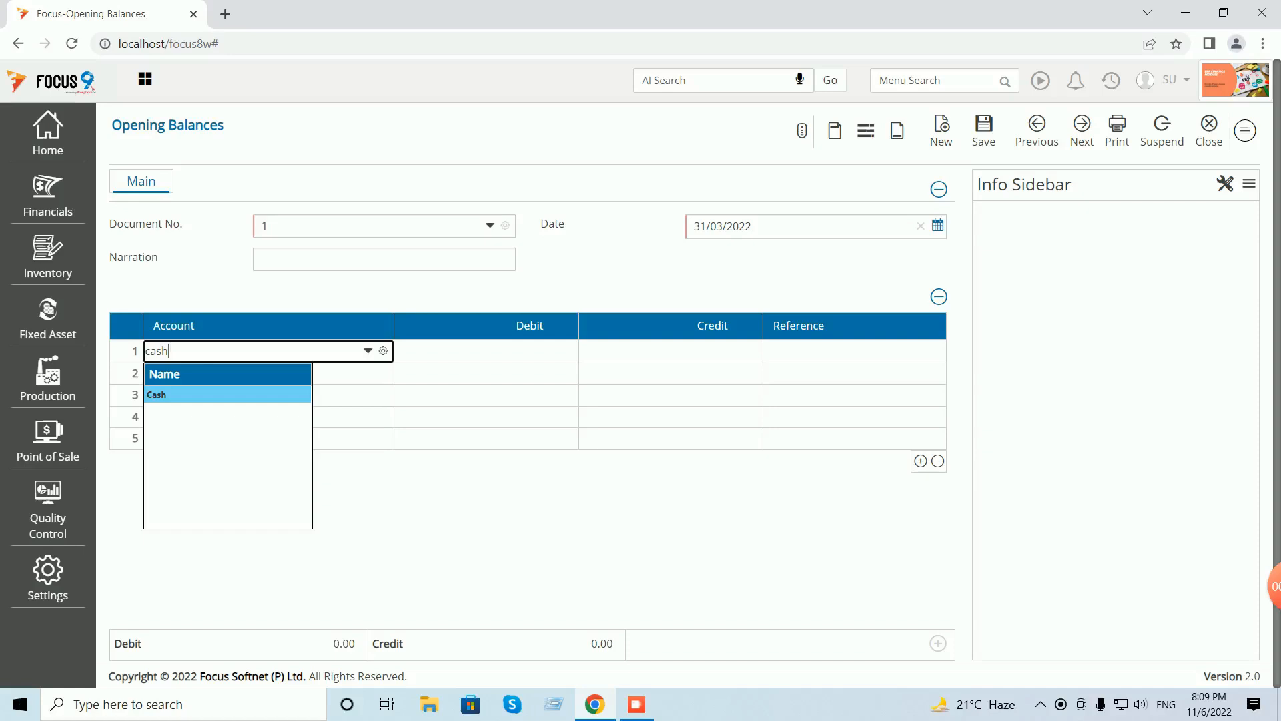
{"action": "key", "text": "Return"}
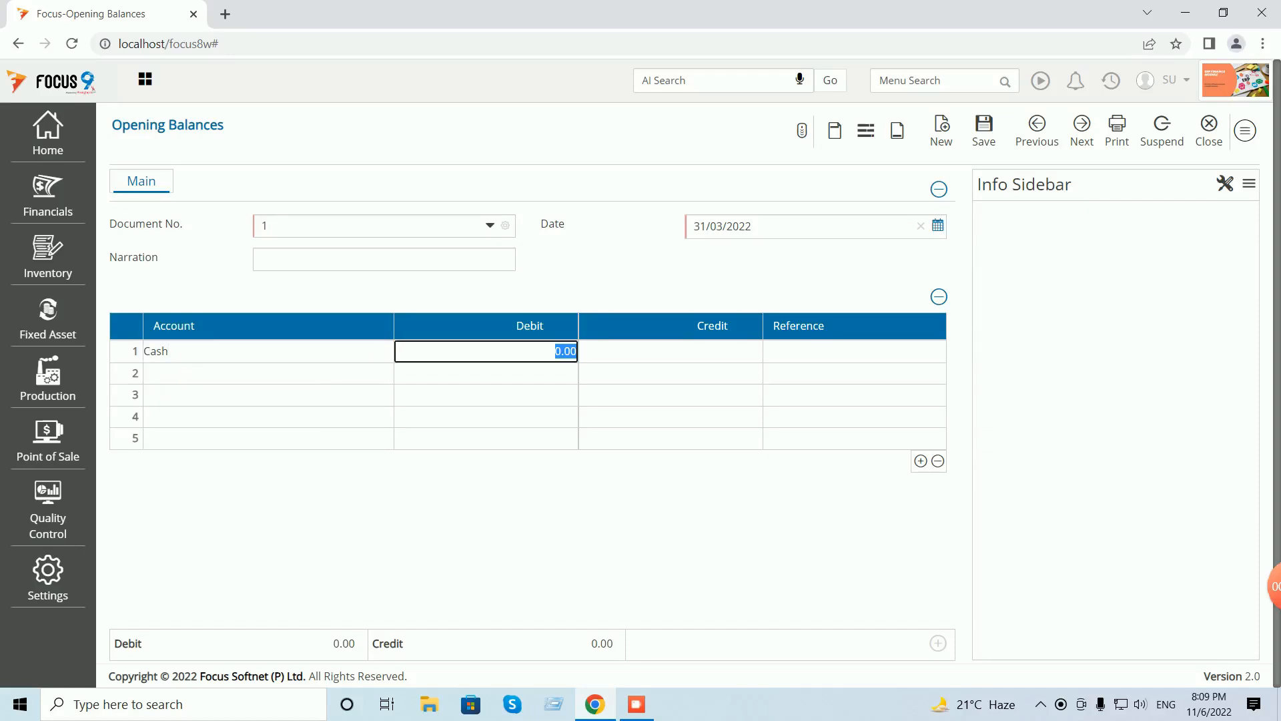
{"action": "type", "text": "50000"}
{"action": "key", "text": "Tab"}
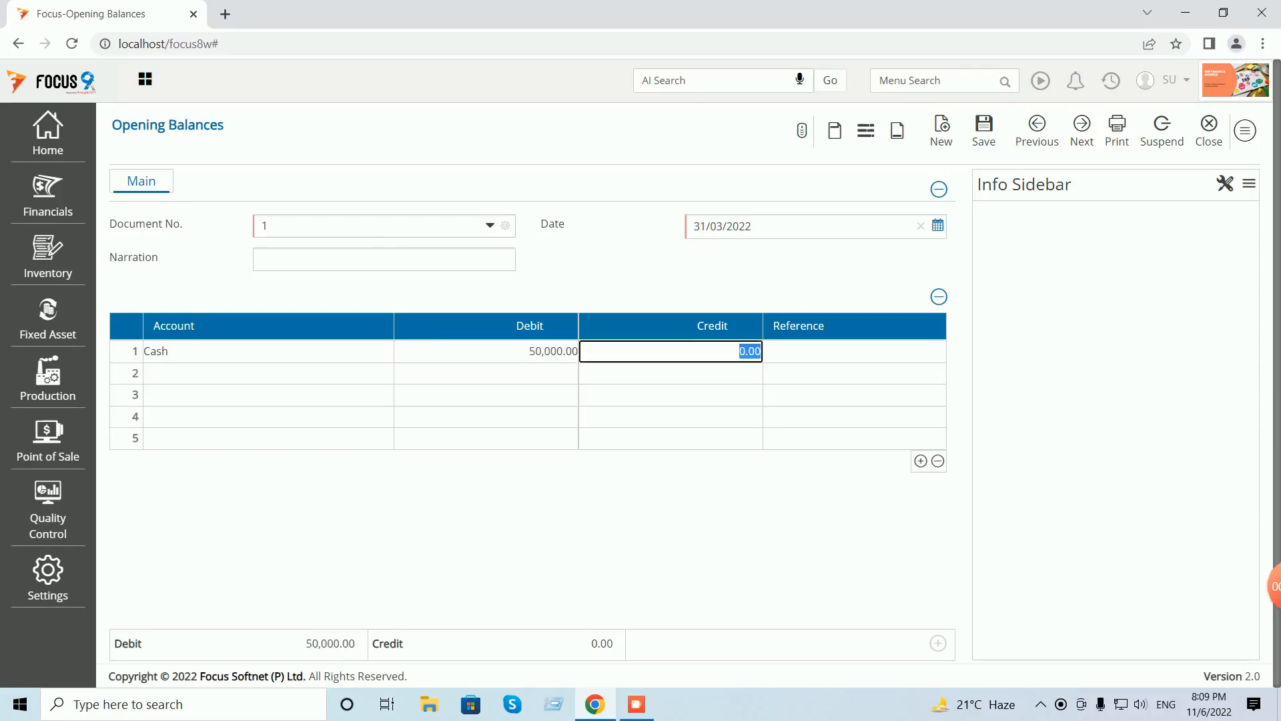
- Credit the share capital account 50,000 on line 2, then reload saved voucher 1
{"action": "left_click", "coordinate": [268, 373]}
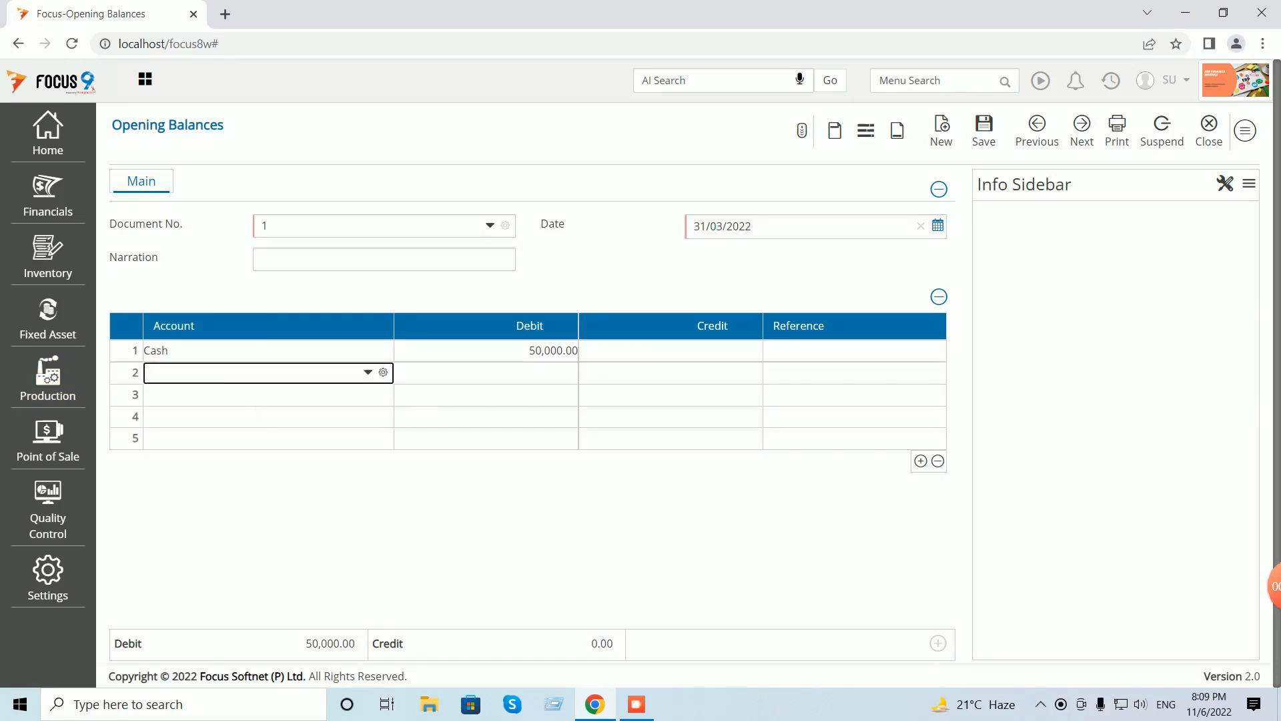
{"action": "type", "text": "chak"}
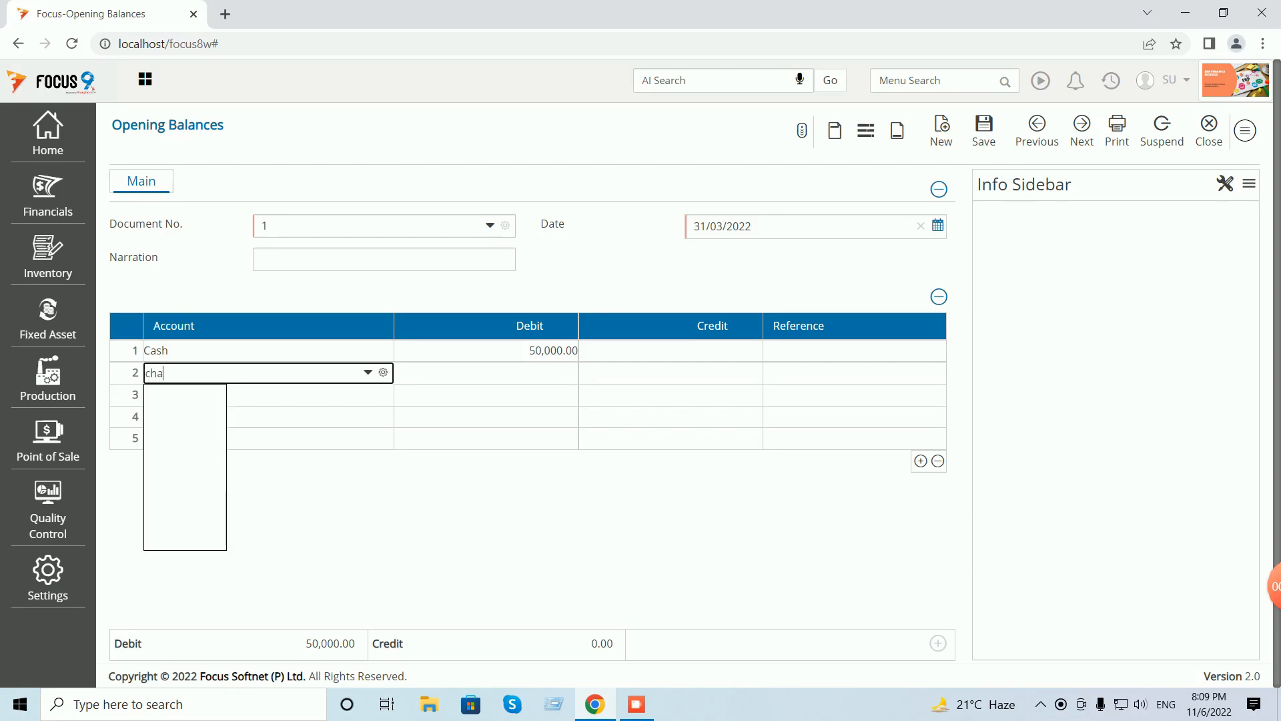
{"action": "key", "text": "Return"}
{"action": "key", "text": "Return"}
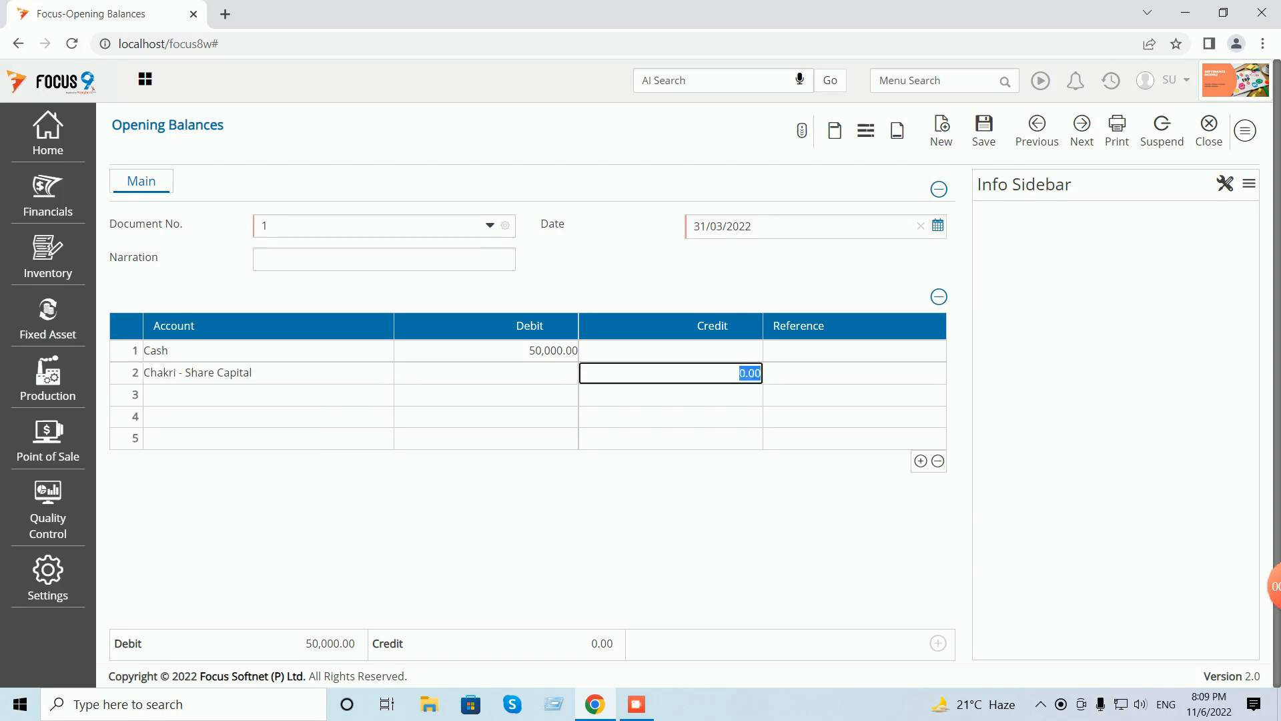
{"action": "type", "text": "50000"}
{"action": "key", "text": "Return"}
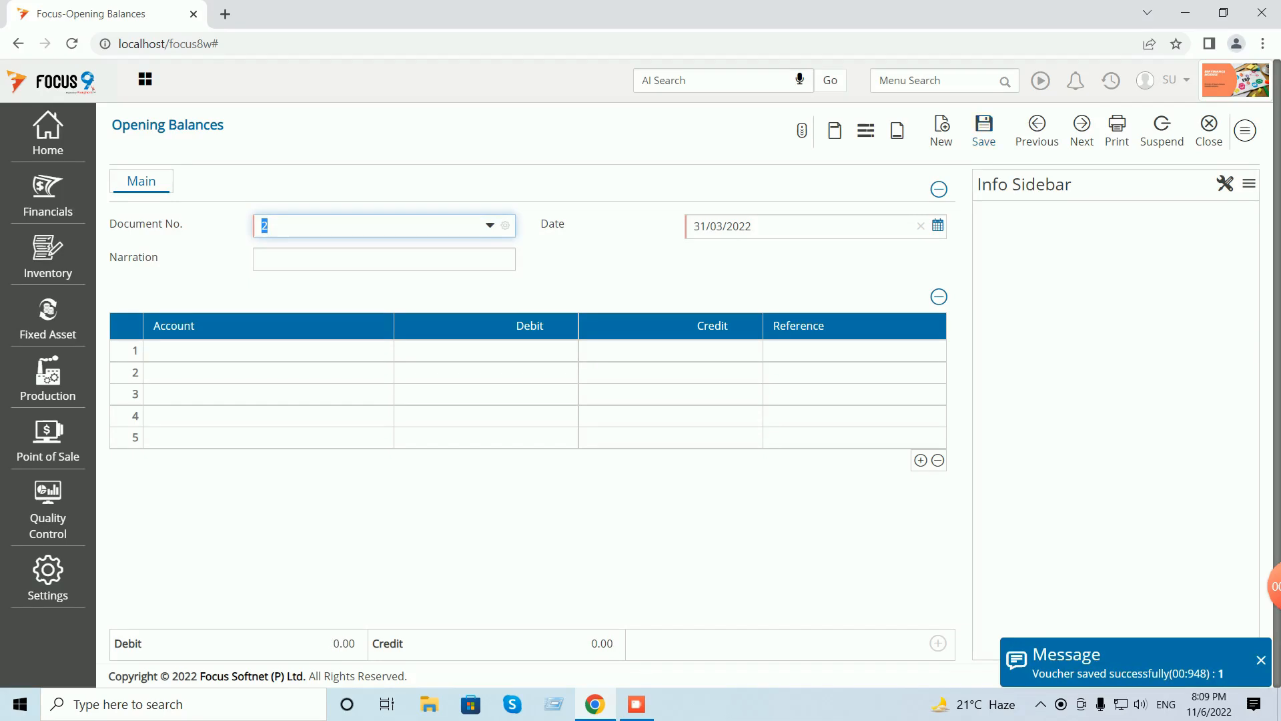
{"action": "left_click", "coordinate": [1037, 130]}
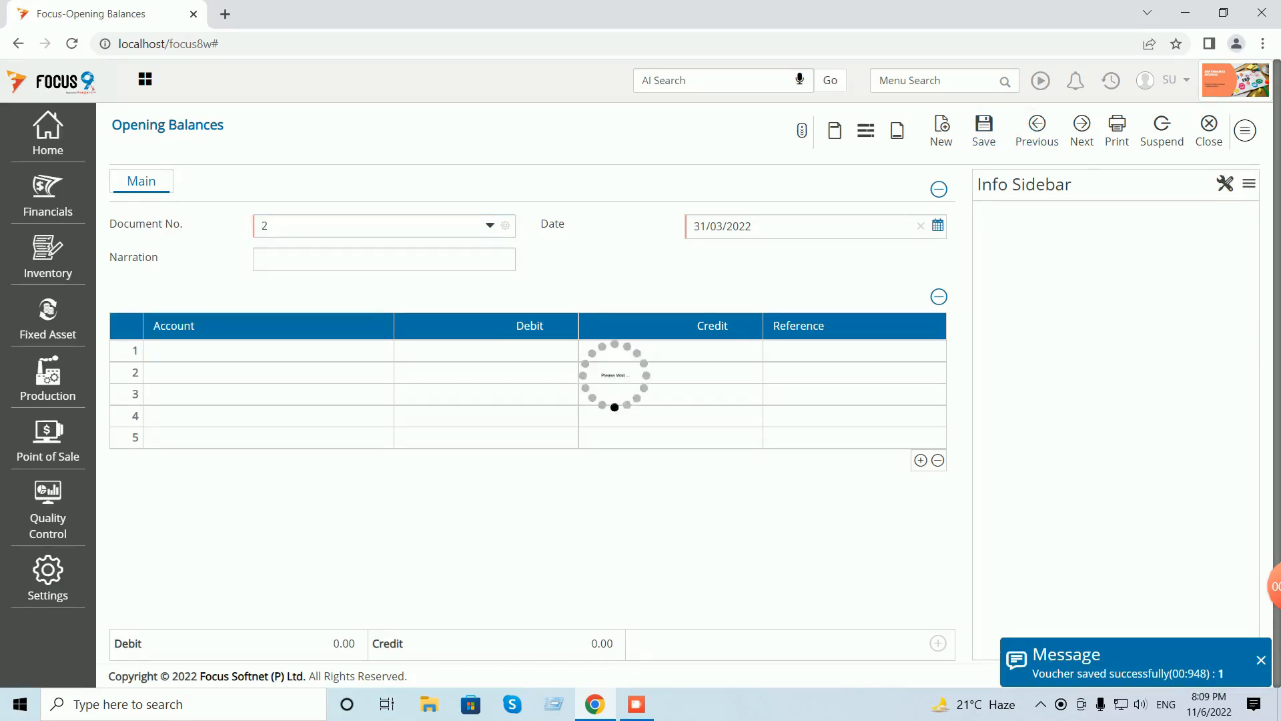
{"action": "left_click", "coordinate": [1245, 131]}
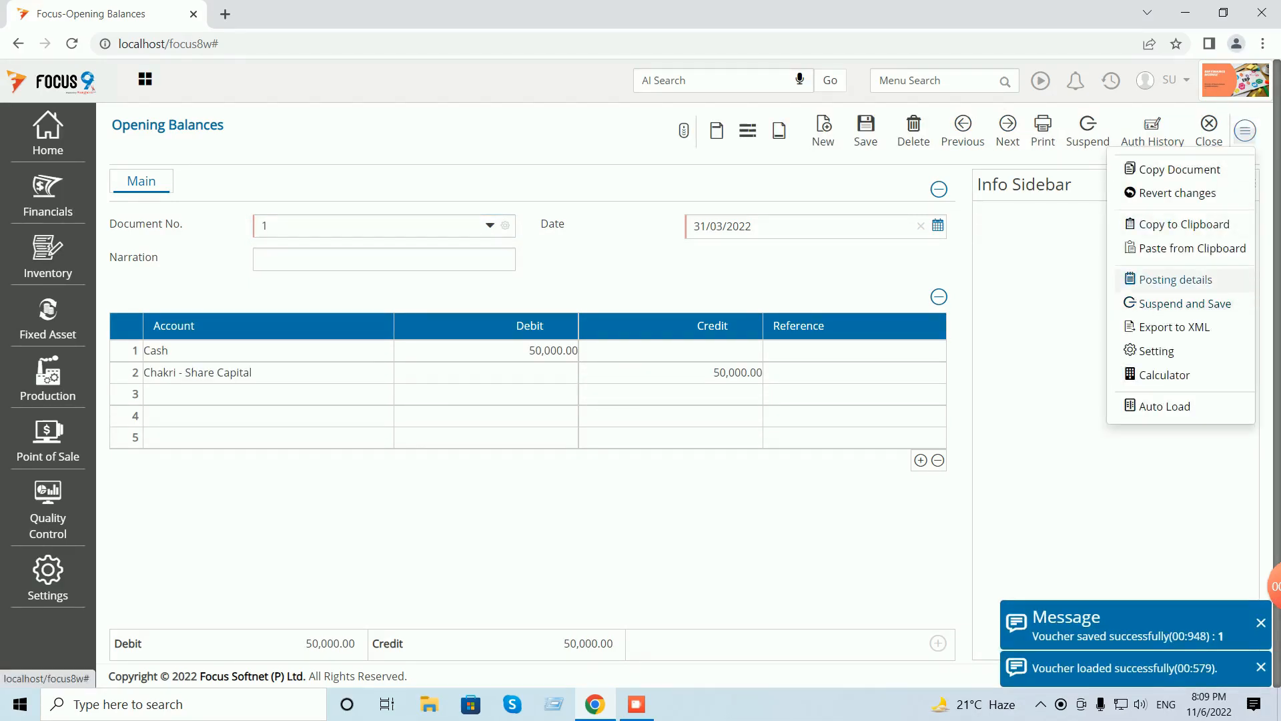
- Review voucher 1's posting details, then close the voucher back to the Opening Balances list
{"action": "left_click", "coordinate": [1175, 278]}
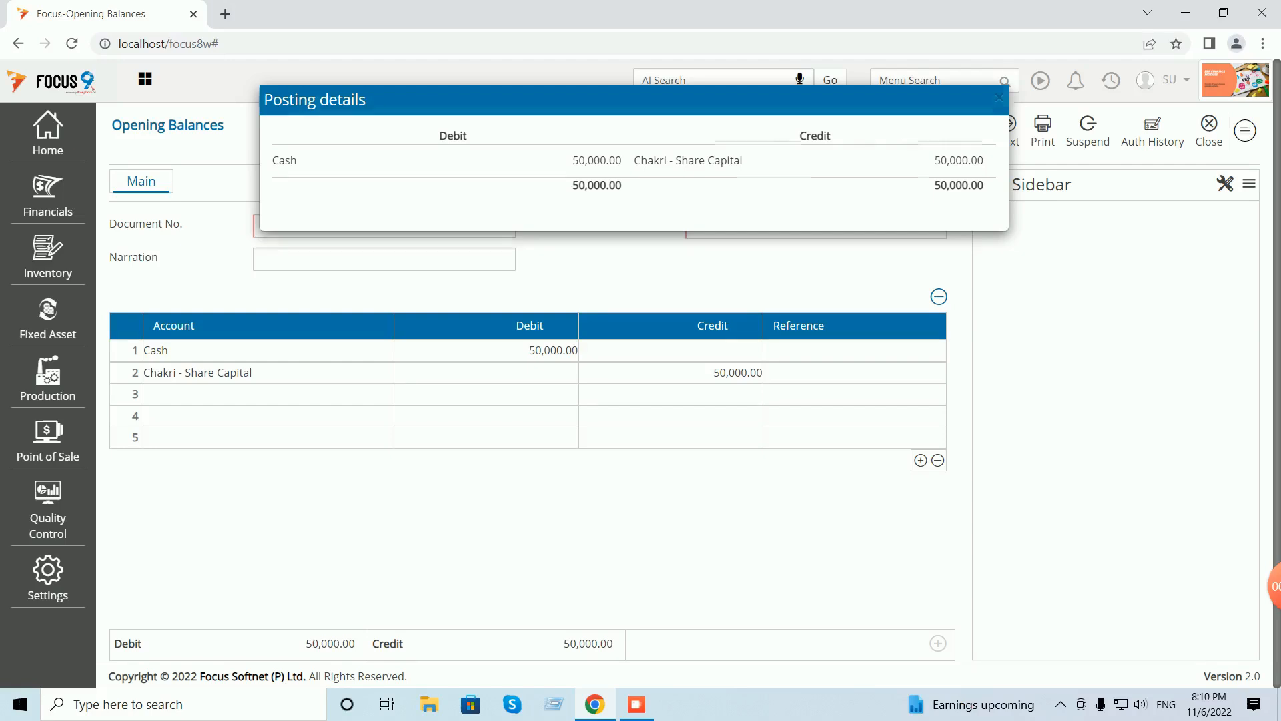
{"action": "left_click", "coordinate": [999, 98]}
{"action": "left_click", "coordinate": [1209, 130]}
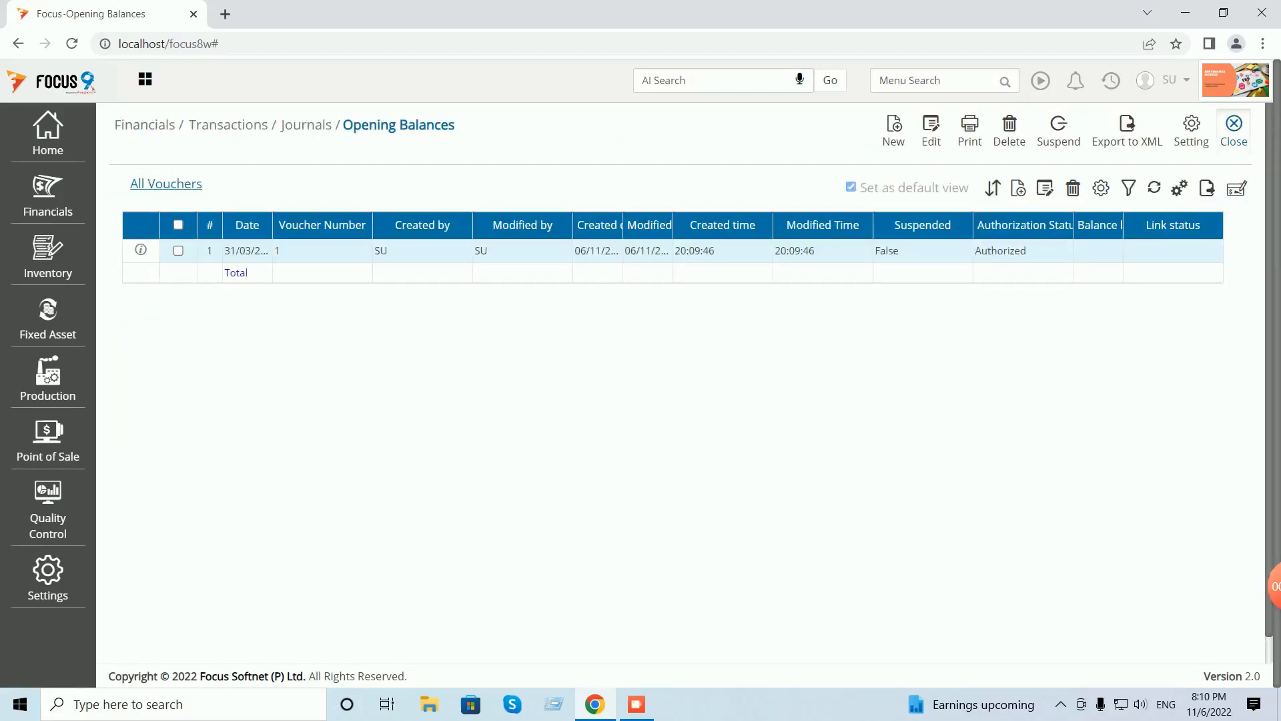
- Run the Ledger report for all accounts to see Cash and share capital at 50,000.00, then close it
{"action": "left_click", "coordinate": [1234, 127]}
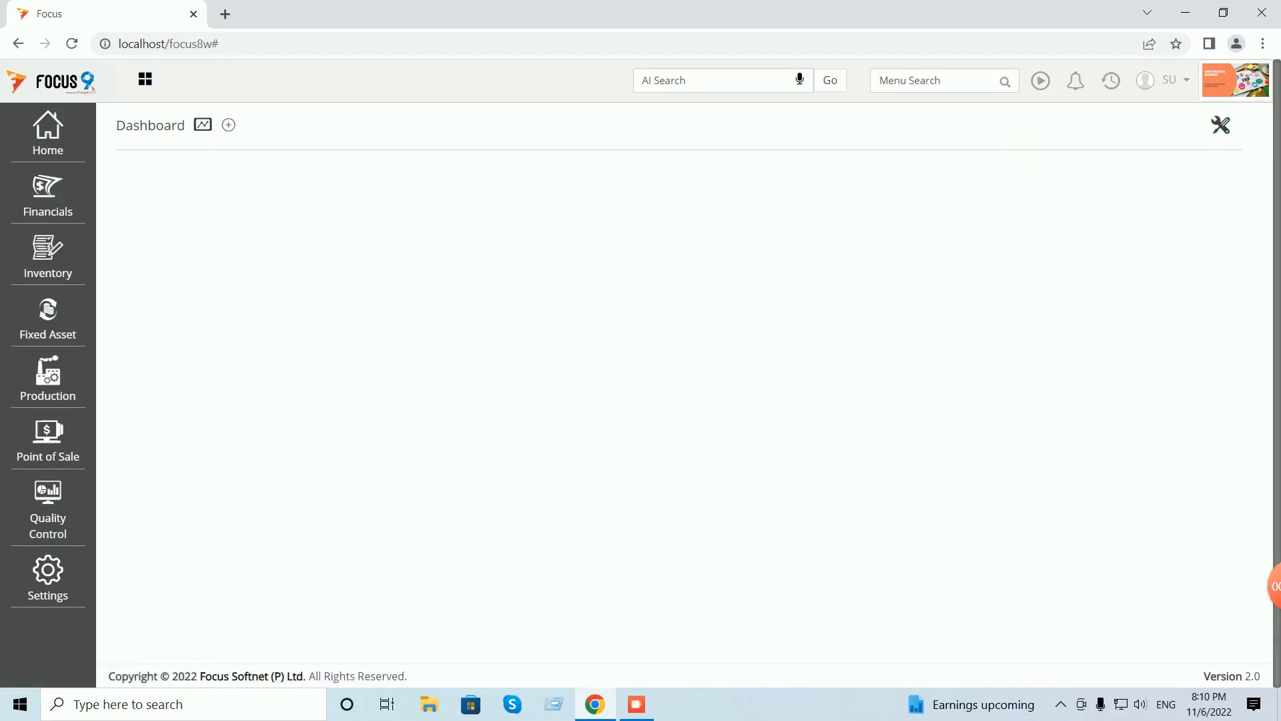
{"action": "left_click", "coordinate": [48, 195]}
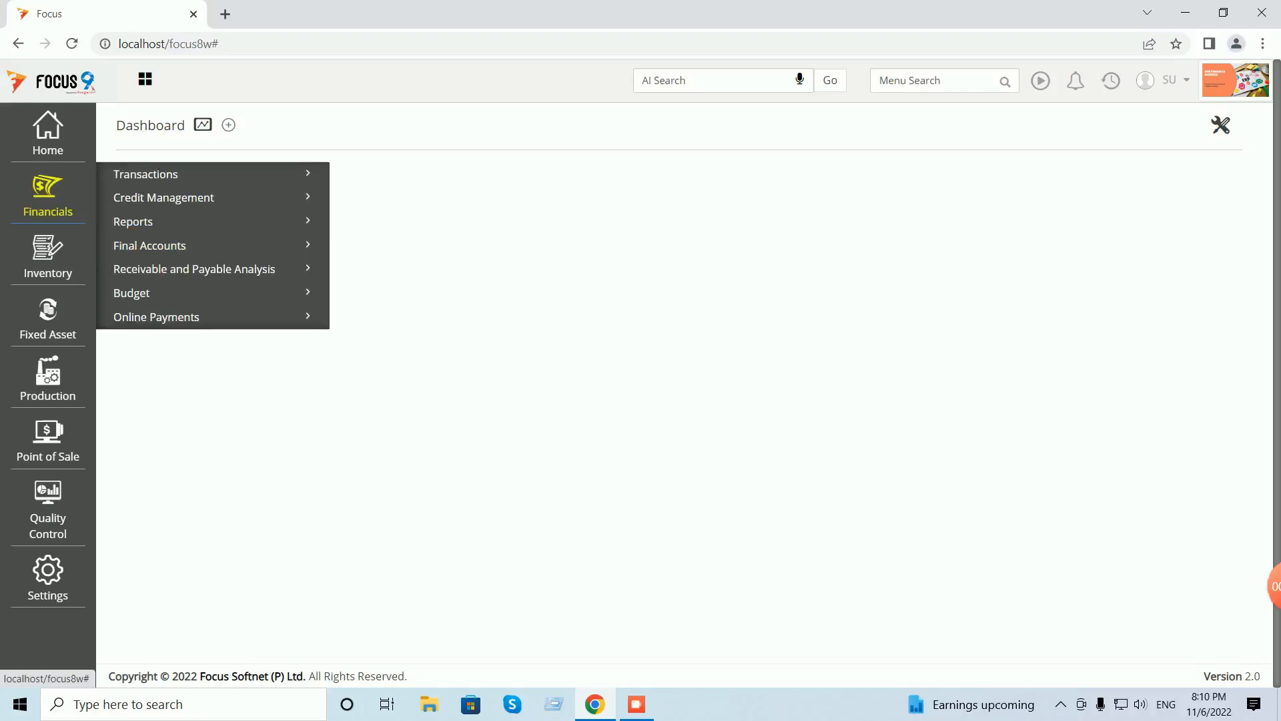
{"action": "left_click", "coordinate": [133, 222]}
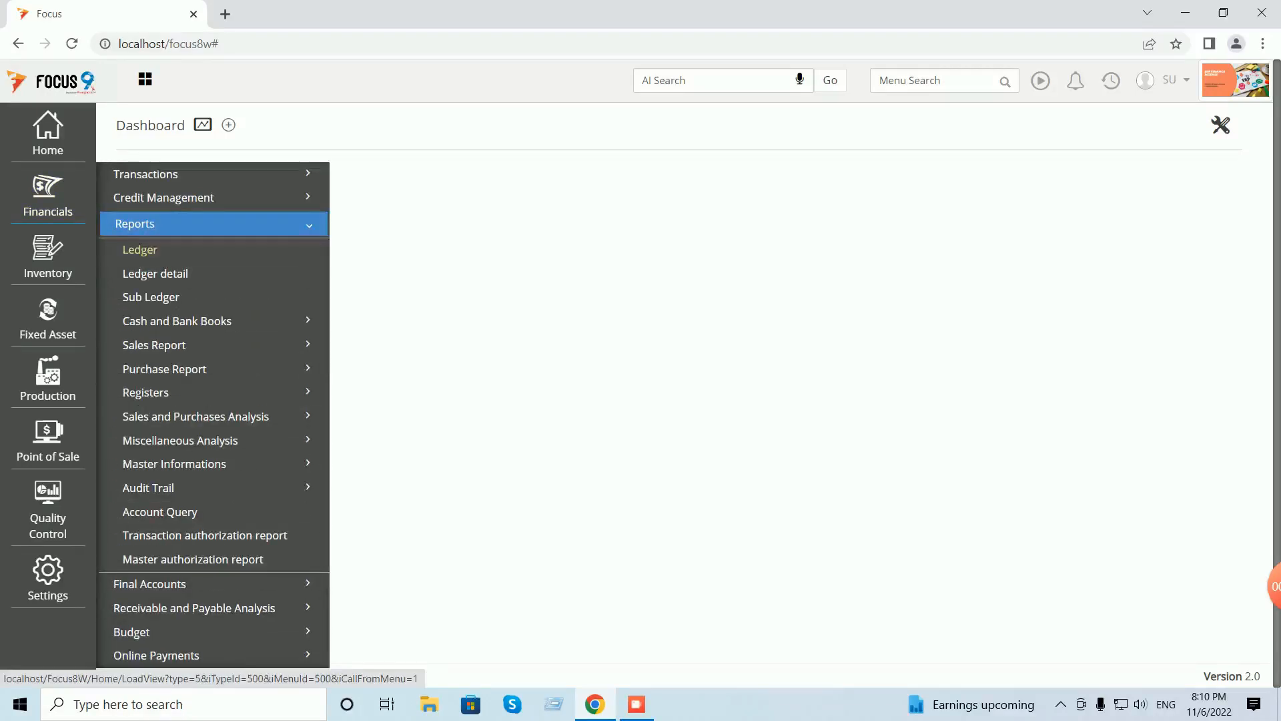
{"action": "left_click", "coordinate": [139, 249]}
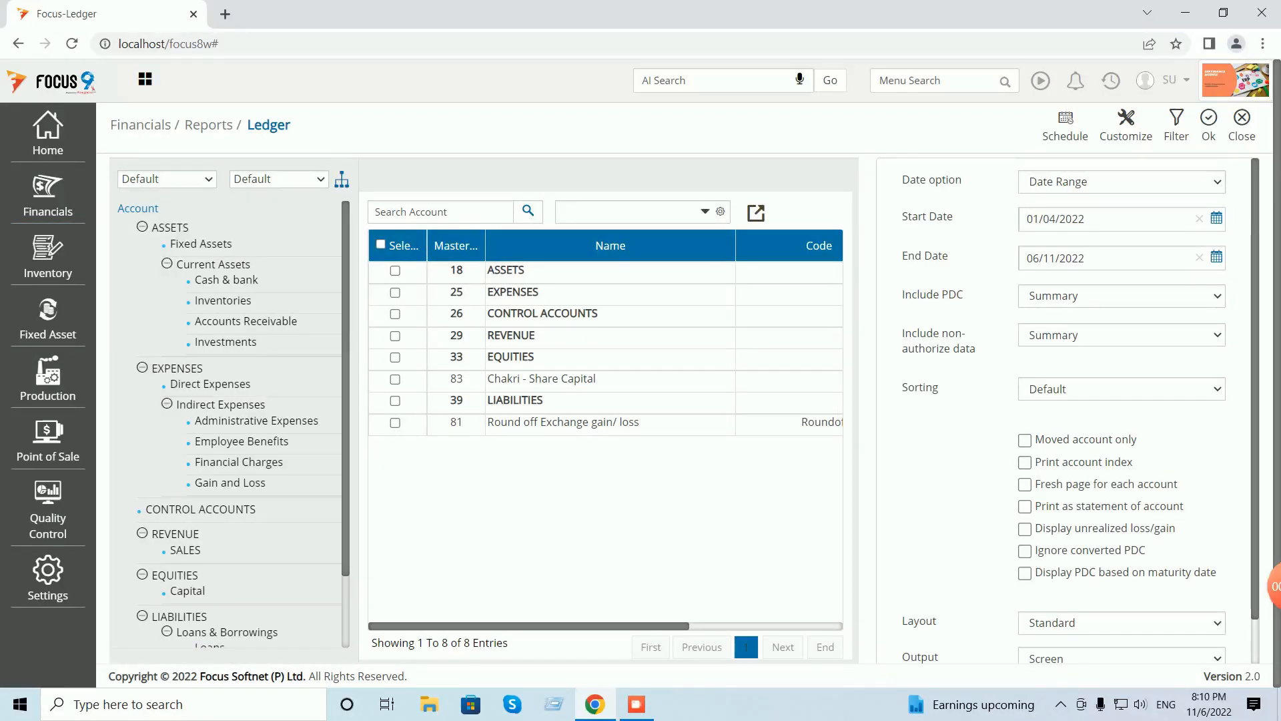
{"action": "left_click", "coordinate": [381, 244]}
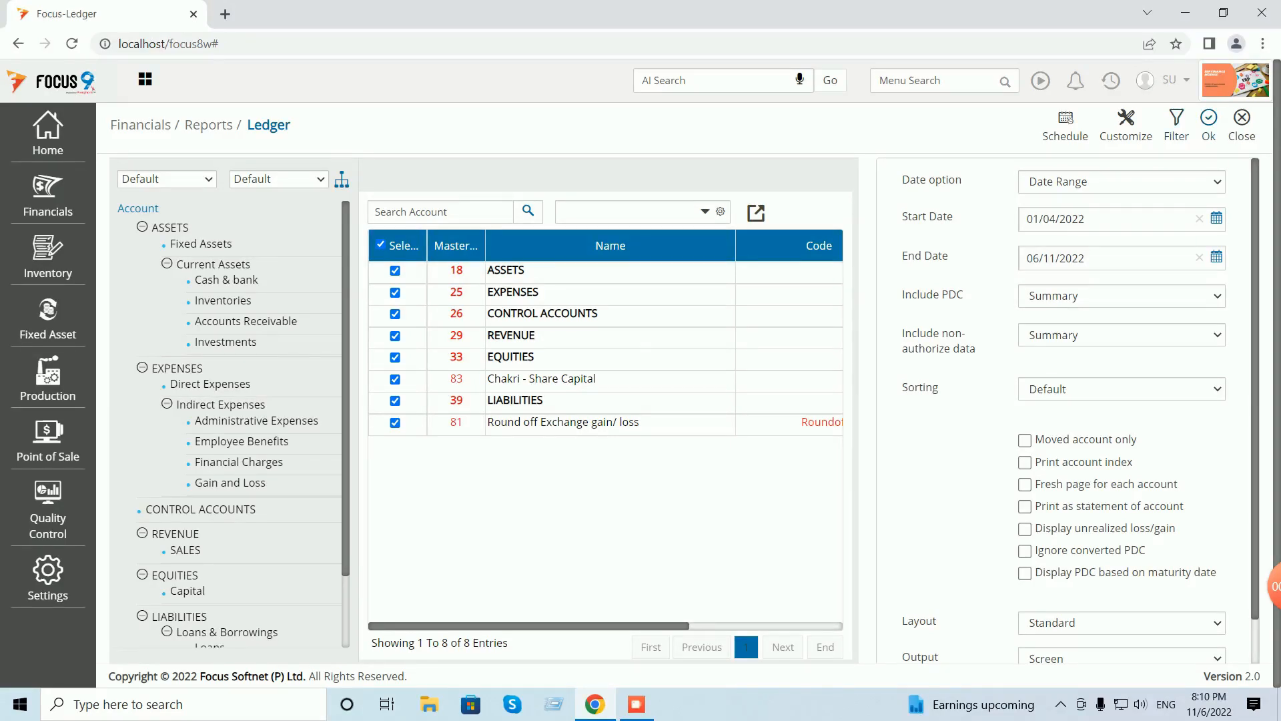
{"action": "left_click", "coordinate": [1208, 124]}
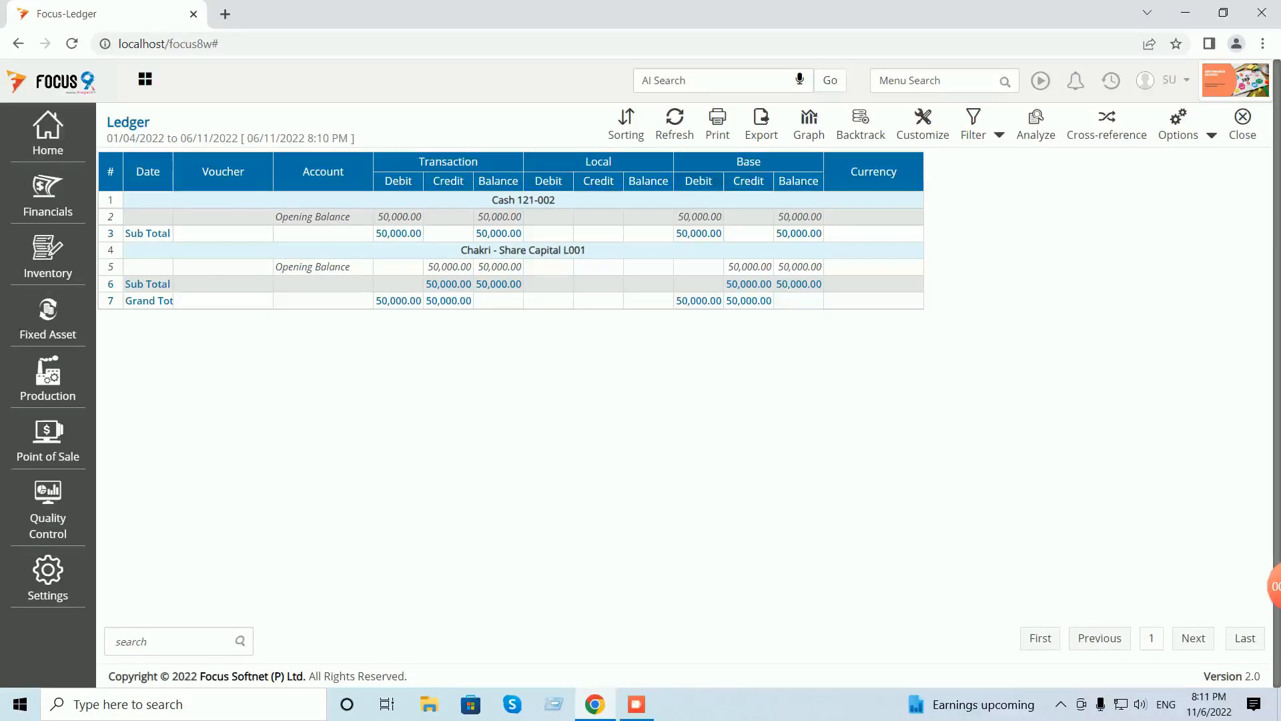
{"action": "left_click", "coordinate": [1242, 124]}
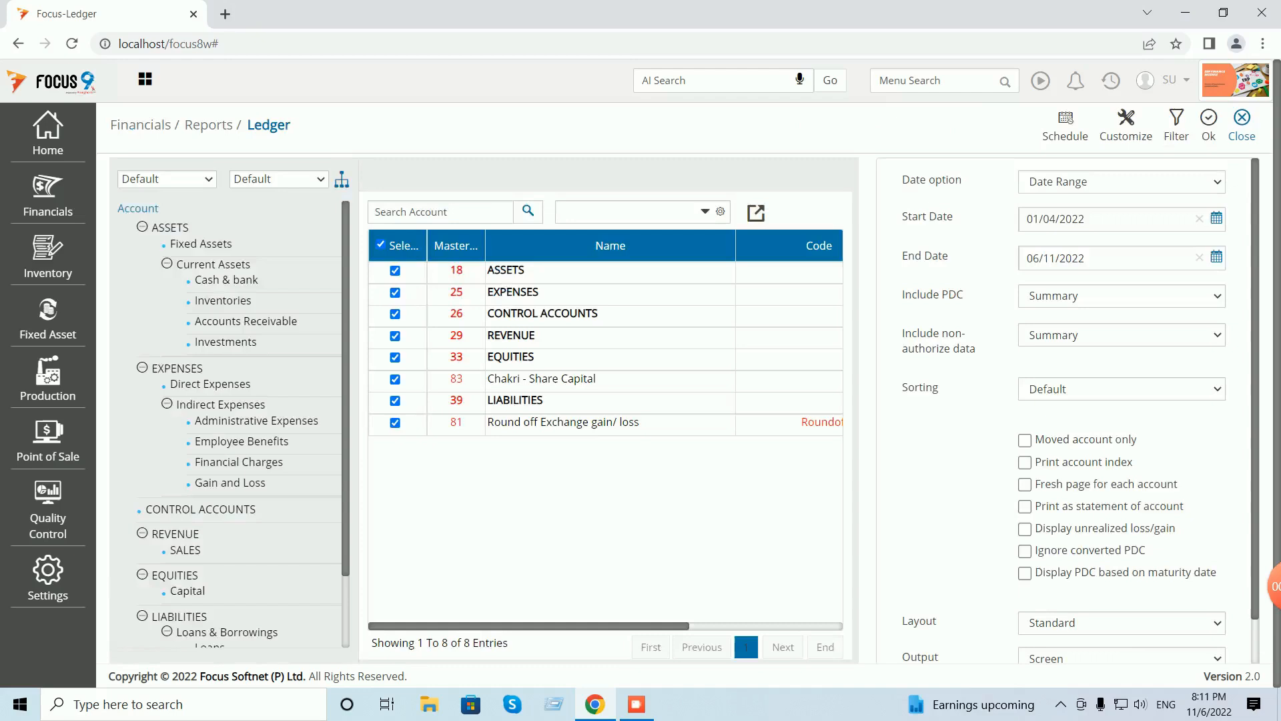
{"action": "left_click", "coordinate": [1243, 124]}
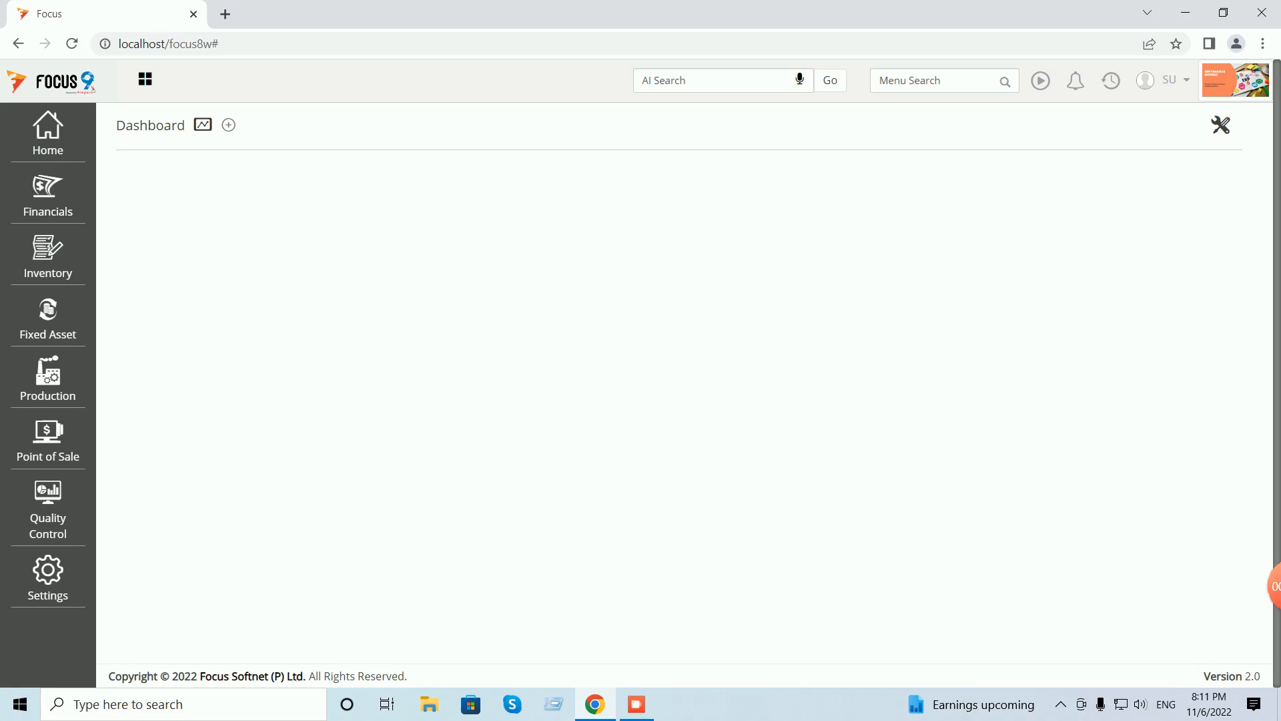
- Find Trial Balance through Menu Search, open its options form, then close it
{"action": "left_click", "coordinate": [938, 80]}
{"action": "type", "text": "tria"}
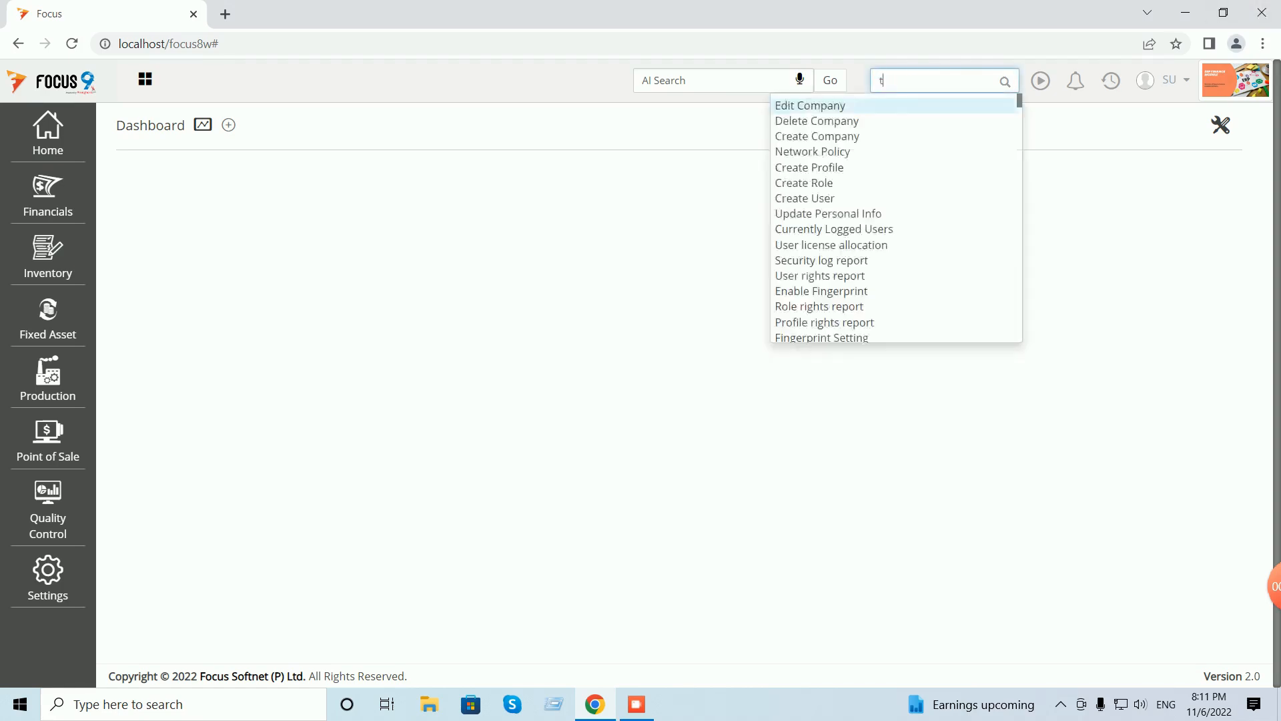
{"action": "key", "text": "Down"}
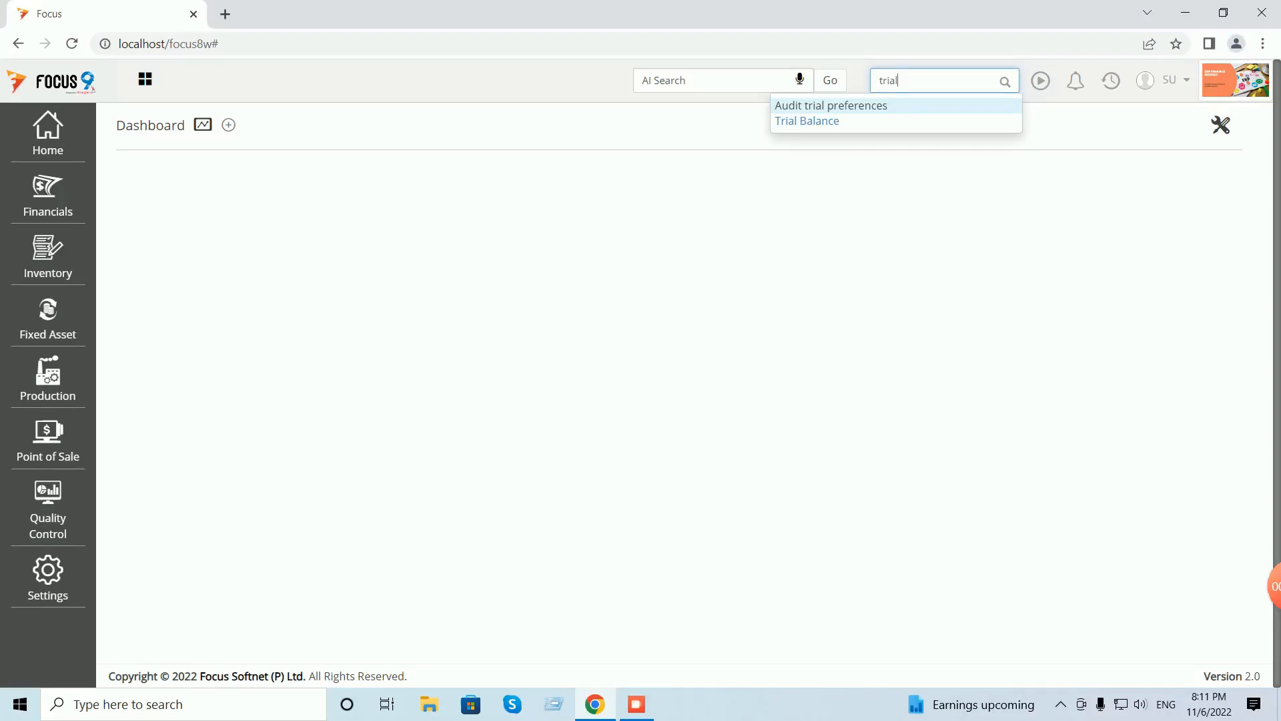
{"action": "key", "text": "Return"}
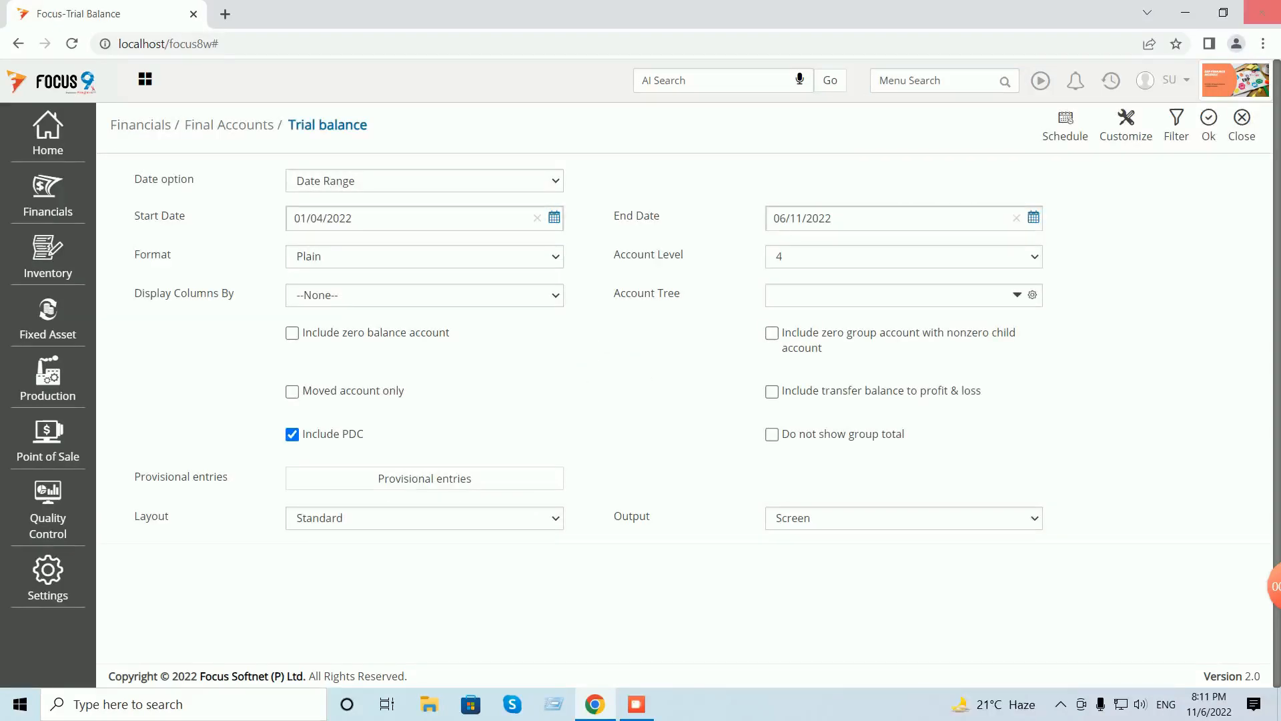
{"action": "left_click", "coordinate": [1241, 125]}
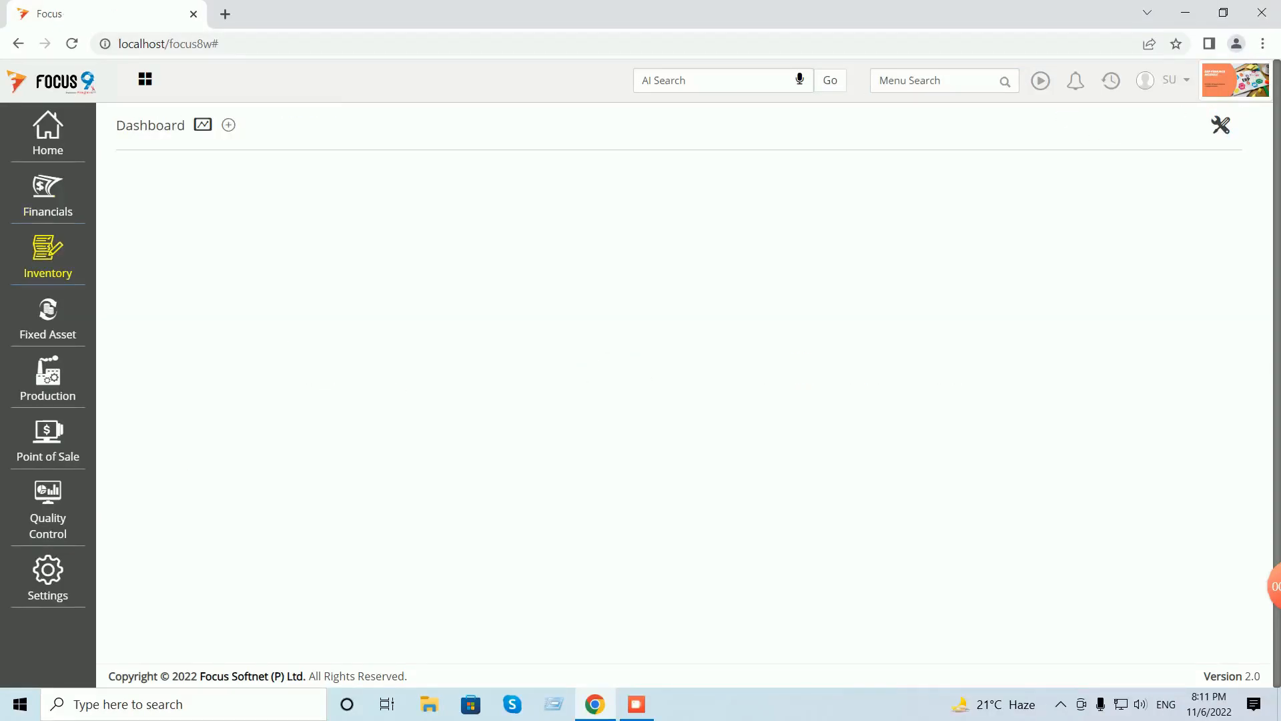
- Open Trial Balance from Financials > Final Accounts and generate it at account level 4
{"action": "left_click", "coordinate": [48, 190]}
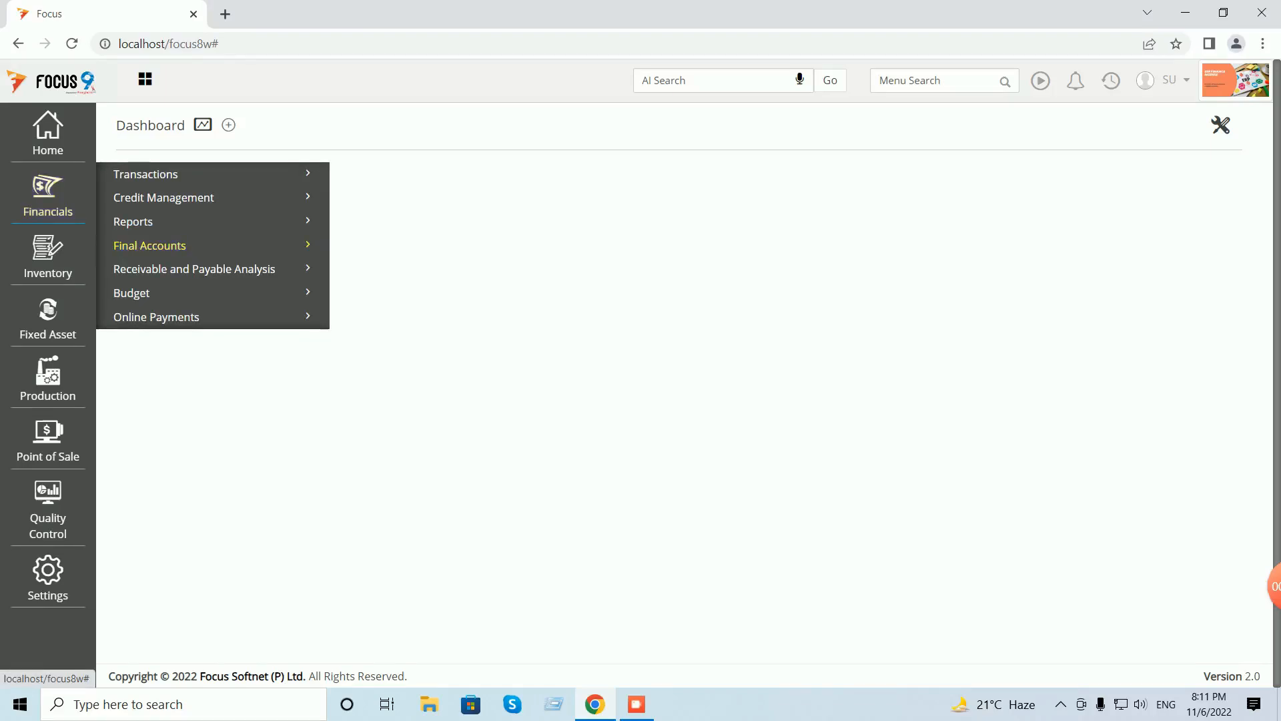
{"action": "left_click", "coordinate": [149, 245]}
{"action": "left_click", "coordinate": [155, 273]}
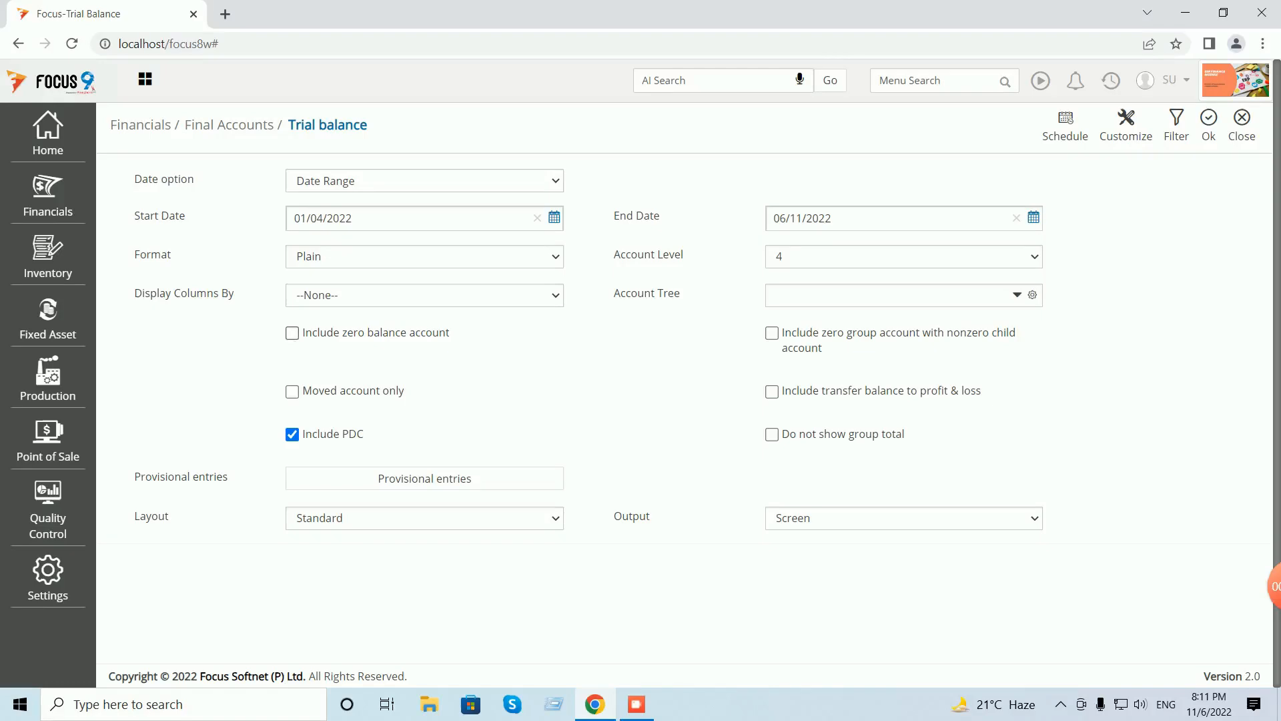
{"action": "left_click", "coordinate": [904, 257]}
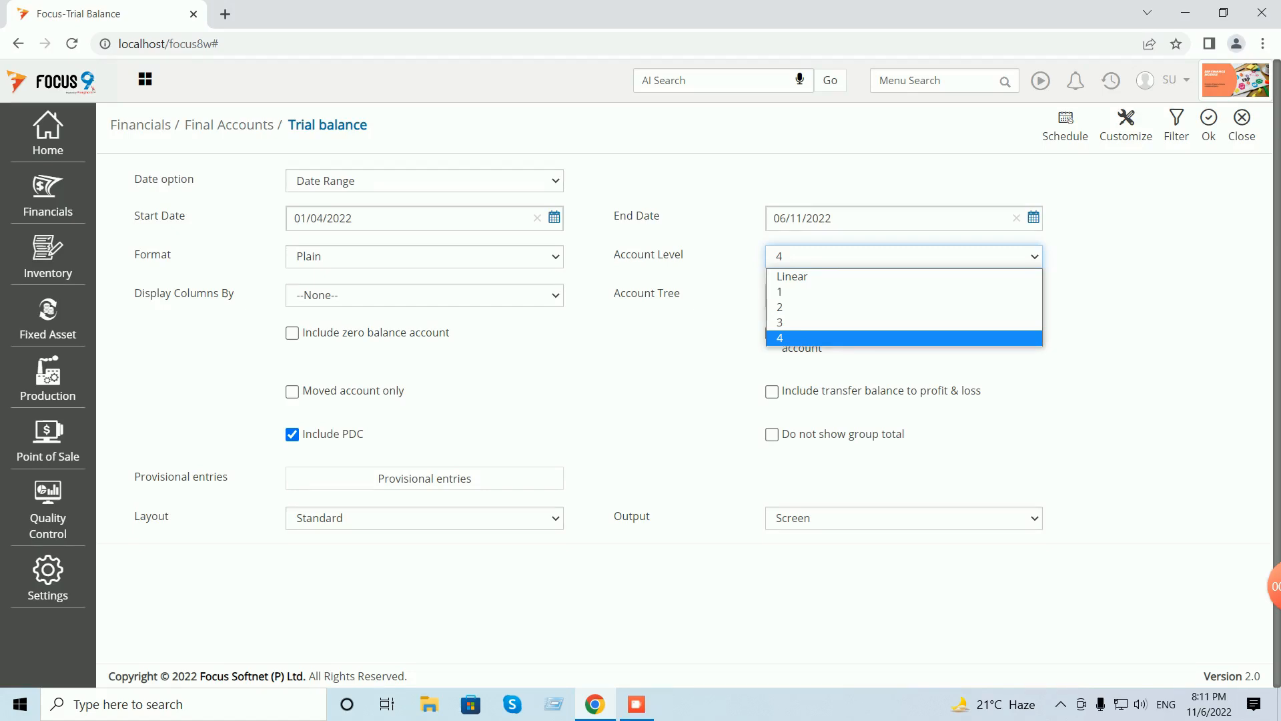
{"action": "left_click", "coordinate": [904, 338]}
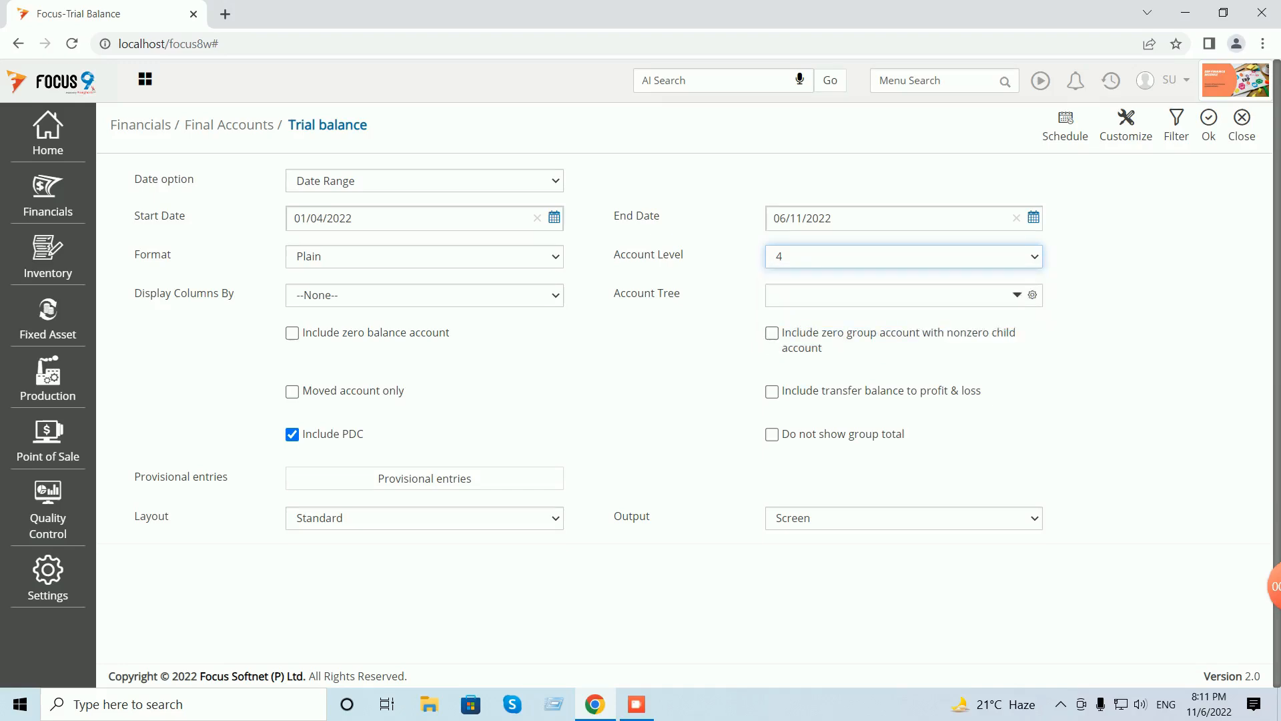
{"action": "left_click", "coordinate": [1209, 124]}
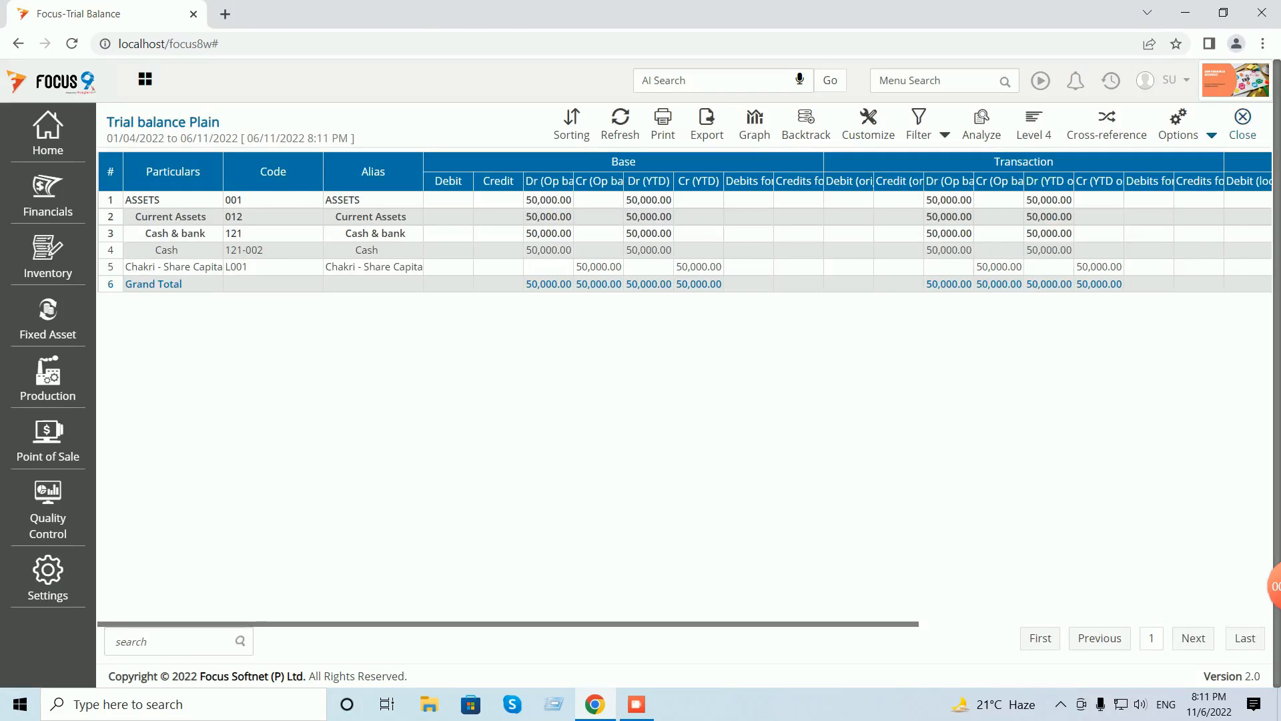
- Auto-adjust the column widths and highlight the 50,000.00 share capital credit
{"action": "left_click", "coordinate": [1211, 135]}
{"action": "left_click", "coordinate": [1155, 163]}
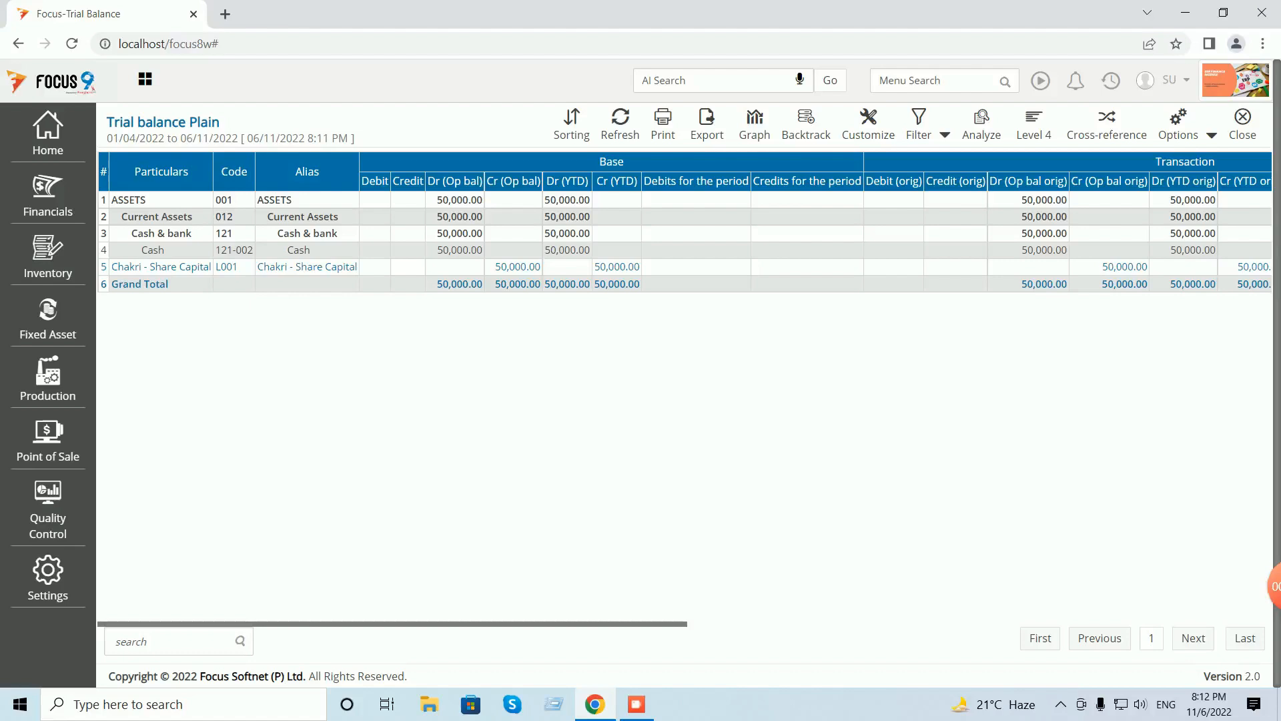
{"action": "left_click_drag", "start_coordinate": [495, 267], "coordinate": [535, 266]}
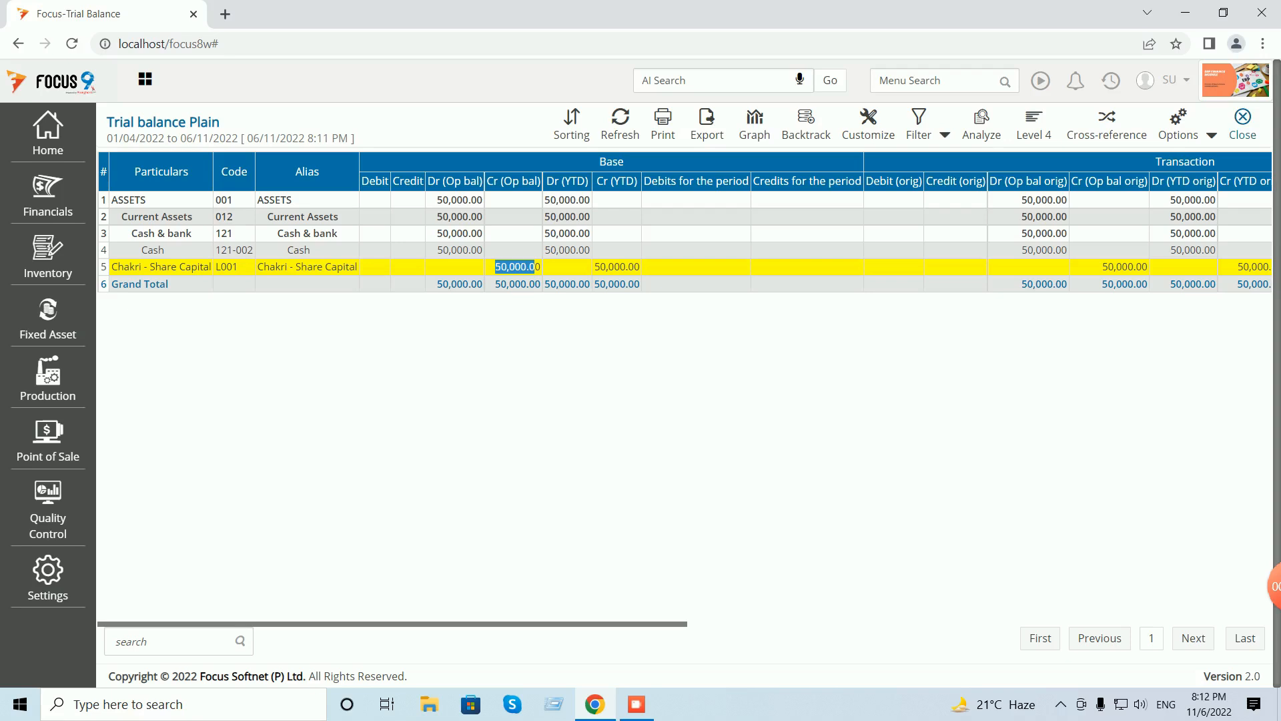
- Show the trial balance at Level 1, then close the report and its options form
{"action": "left_click", "coordinate": [1033, 125]}
{"action": "left_click", "coordinate": [987, 160]}
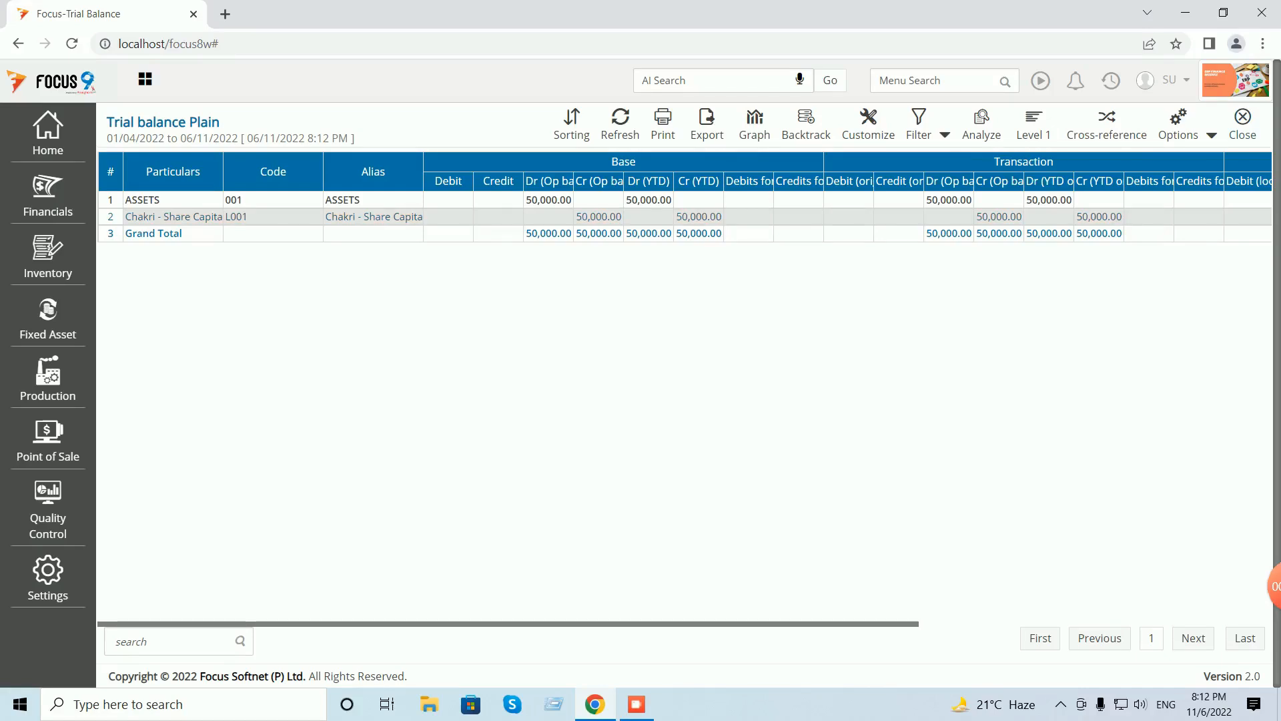
{"action": "left_click", "coordinate": [1242, 124]}
{"action": "left_click", "coordinate": [1242, 125]}
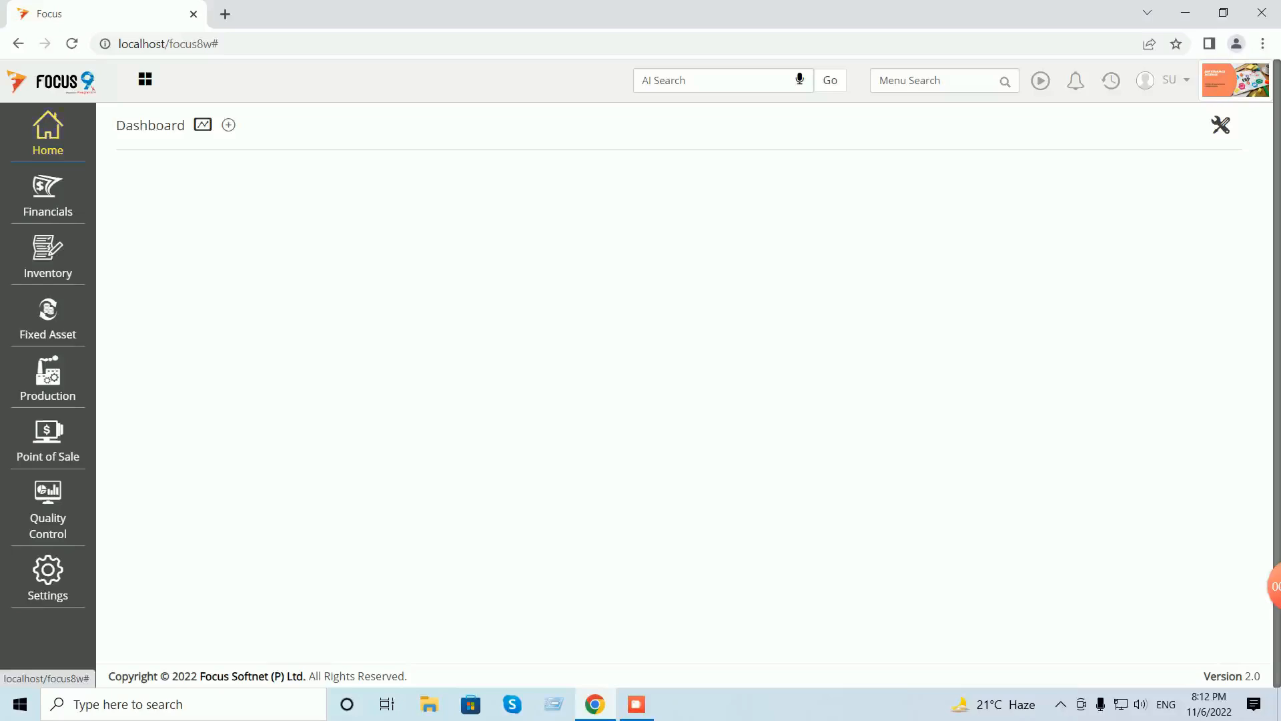
- In the Account master, drag the share capital account into LIABILITIES, confirm, and close the list
{"action": "left_click", "coordinate": [48, 133]}
{"action": "left_click", "coordinate": [135, 161]}
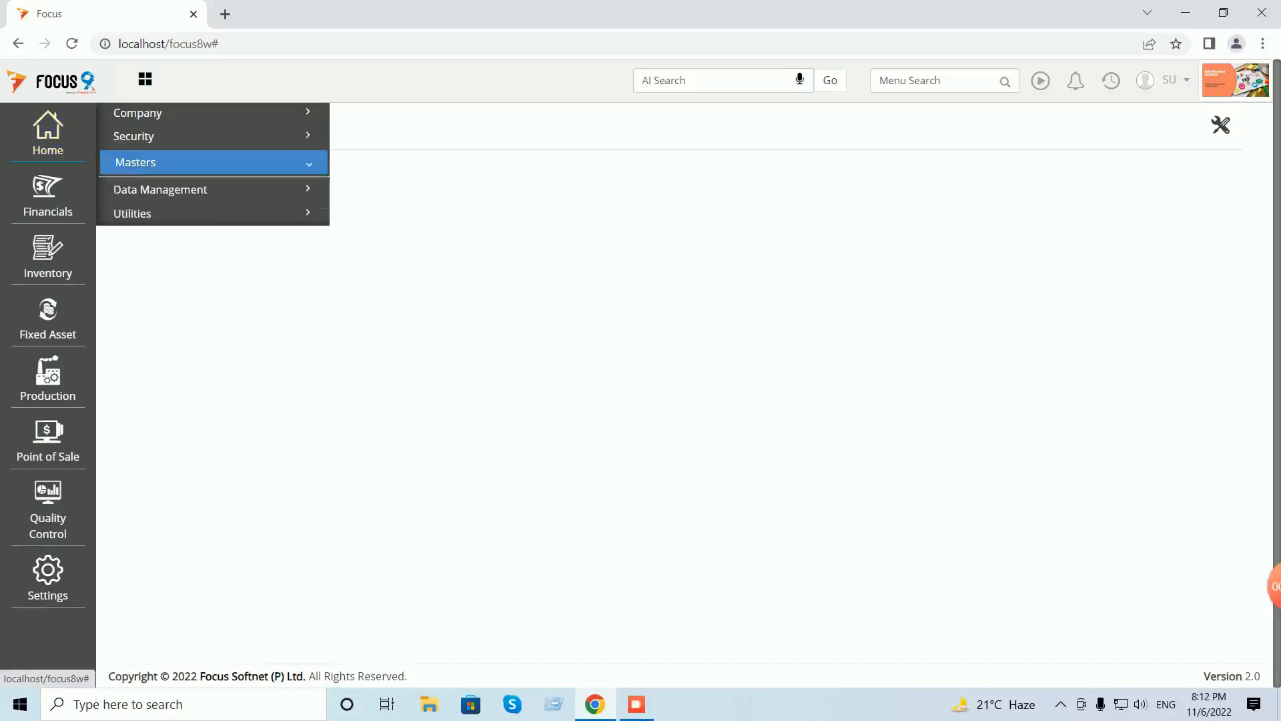
{"action": "left_click", "coordinate": [143, 188]}
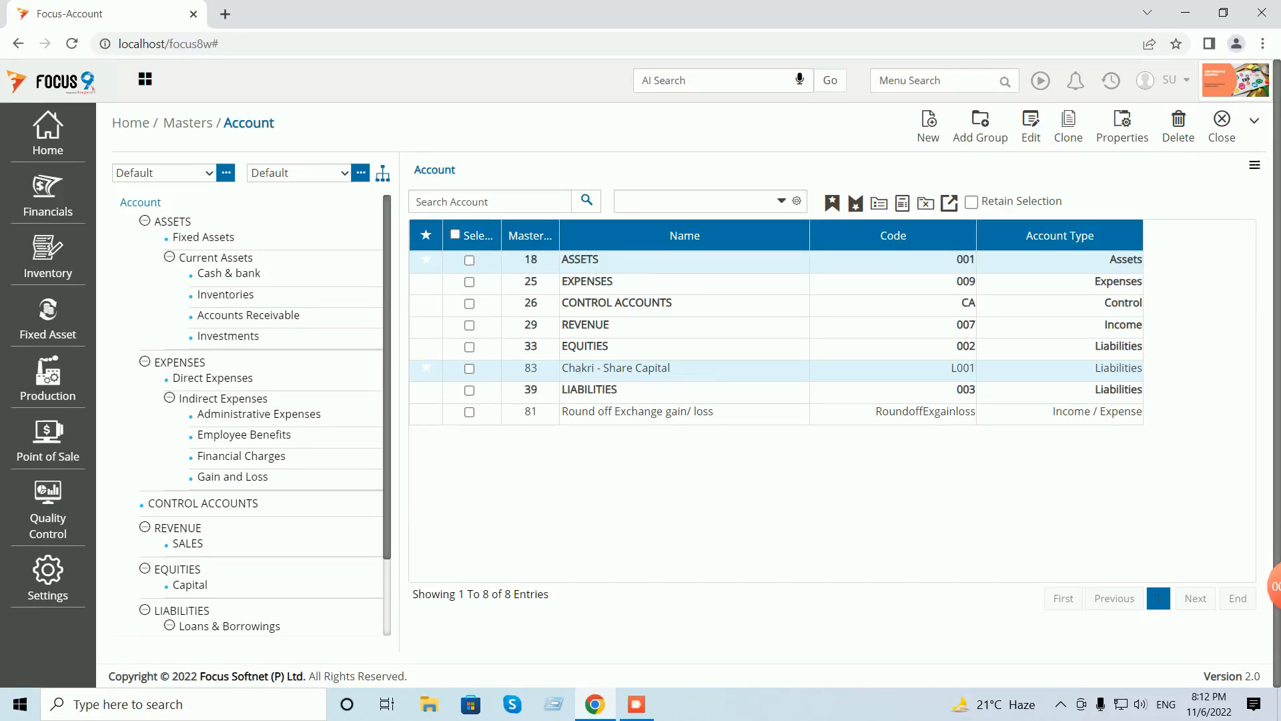
{"action": "left_click", "coordinate": [469, 369]}
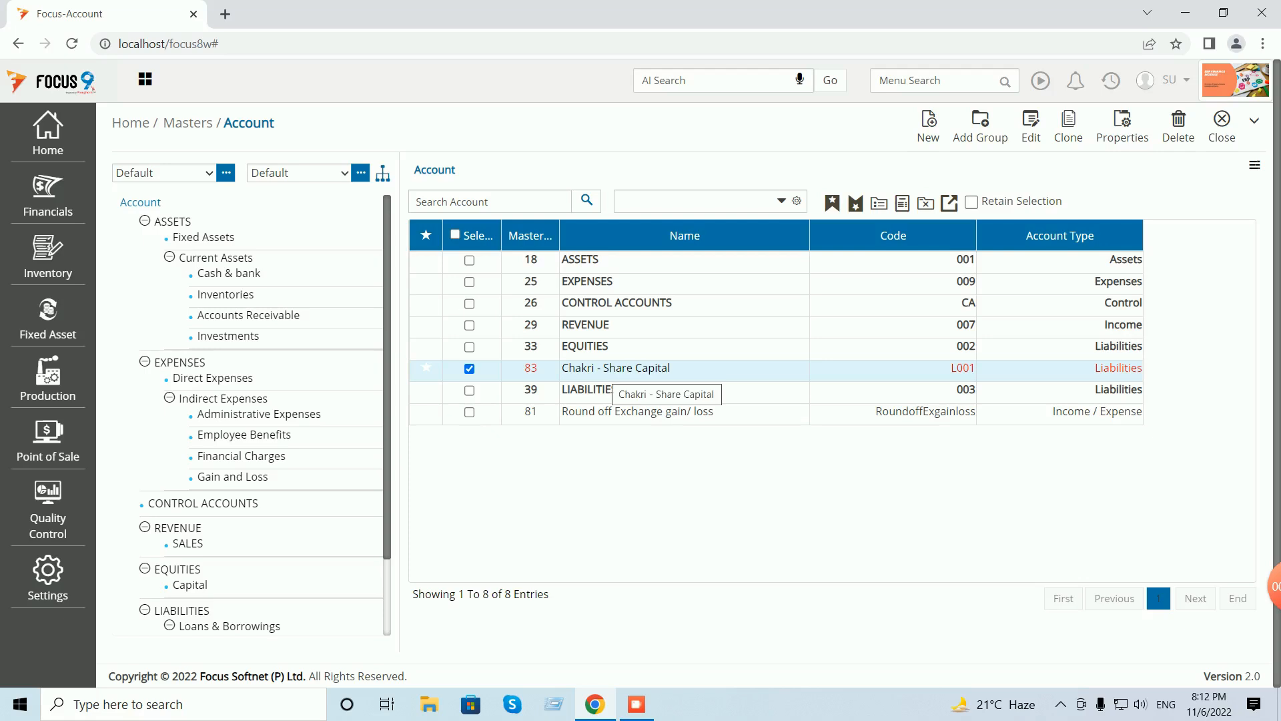
{"action": "left_click_drag", "start_coordinate": [621, 369], "coordinate": [378, 627]}
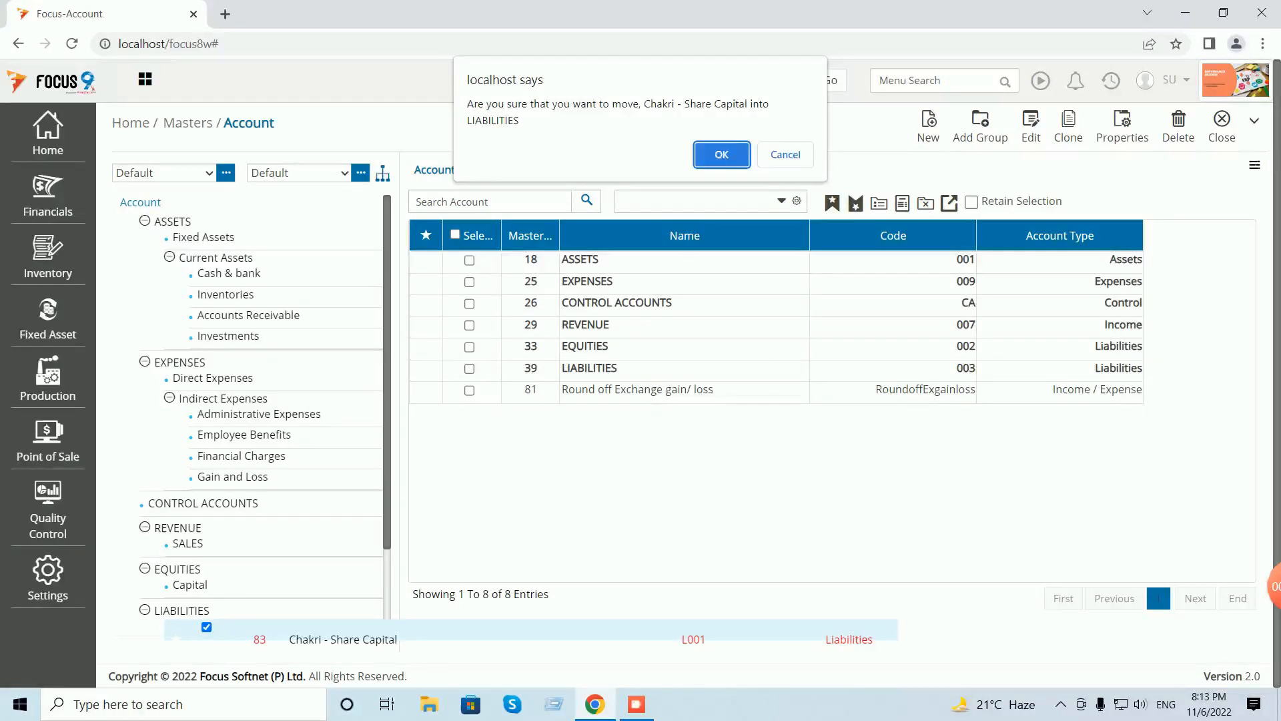
{"action": "key", "text": "Return"}
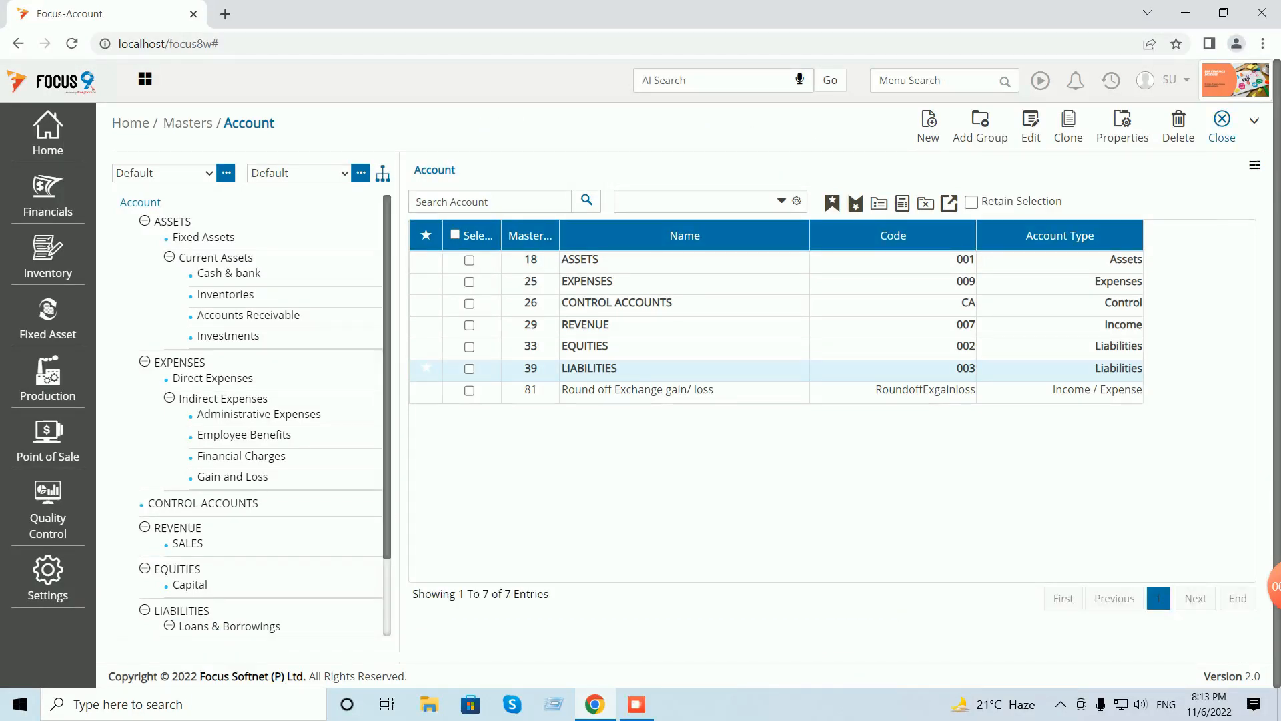
{"action": "left_click", "coordinate": [1222, 126]}
{"action": "left_click", "coordinate": [1111, 81]}
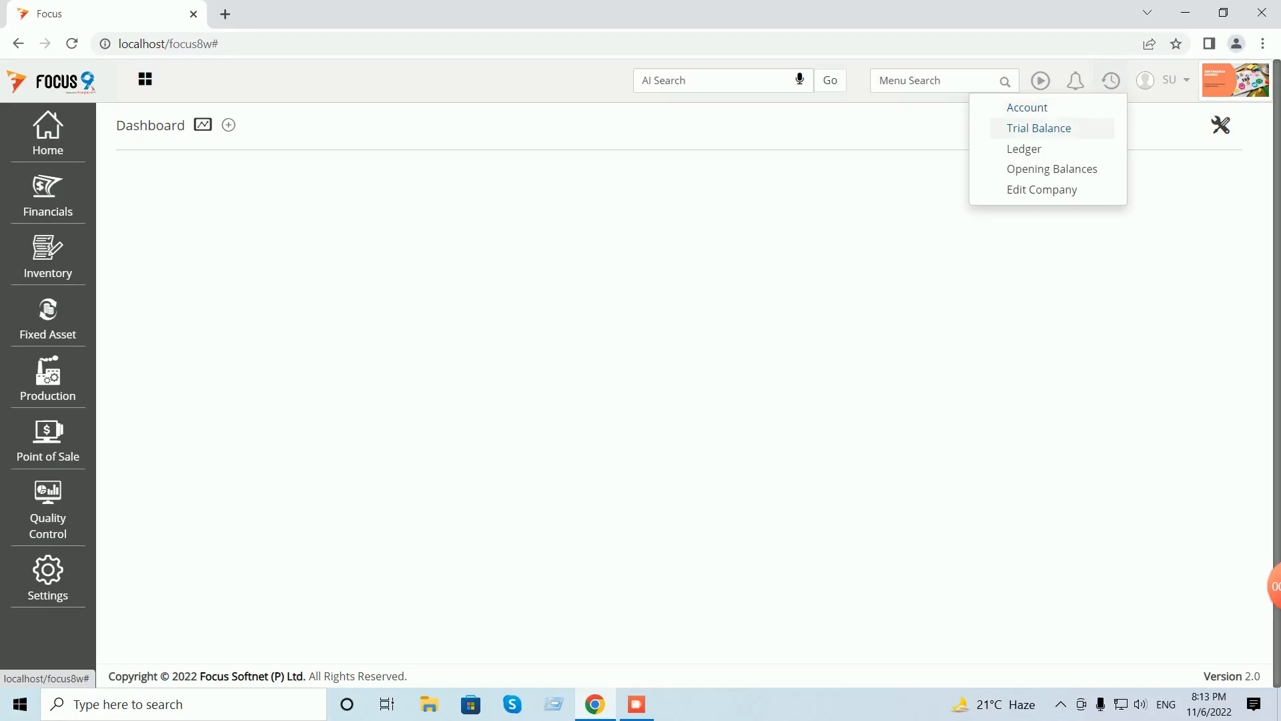
{"action": "left_click", "coordinate": [1039, 128]}
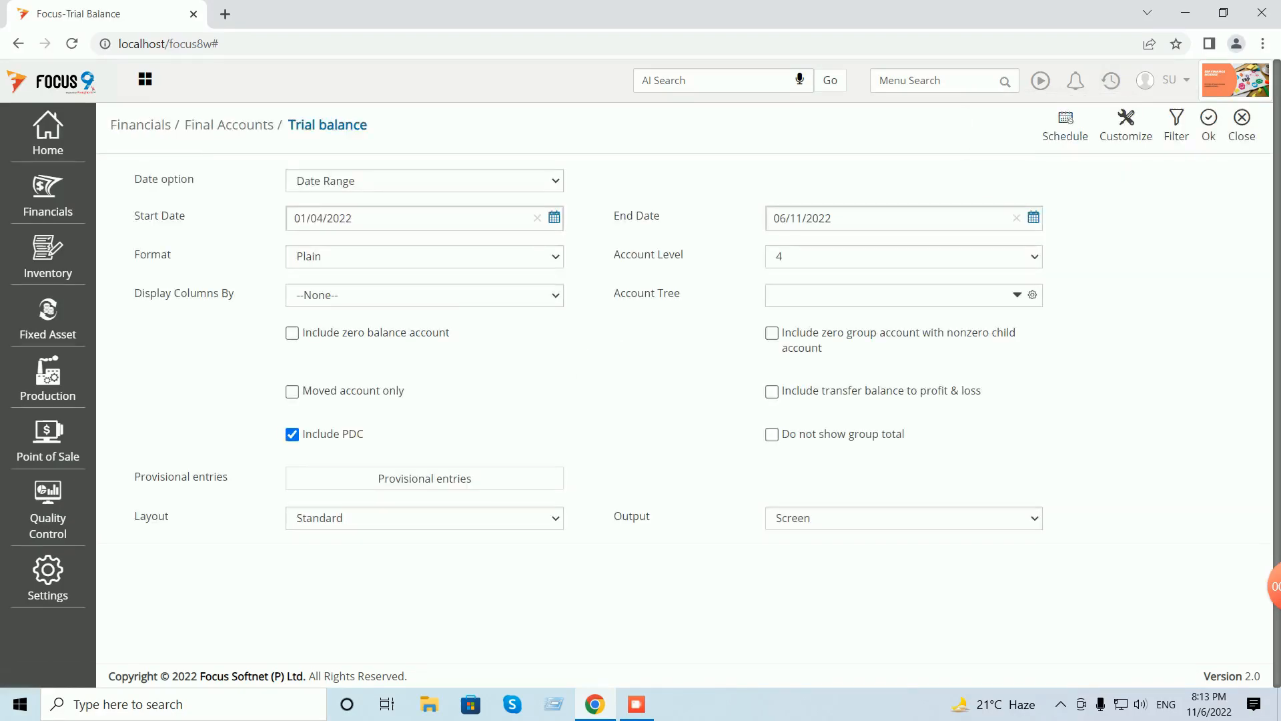
{"action": "left_click", "coordinate": [904, 257]}
{"action": "left_click", "coordinate": [903, 291]}
{"action": "left_click", "coordinate": [1208, 124]}
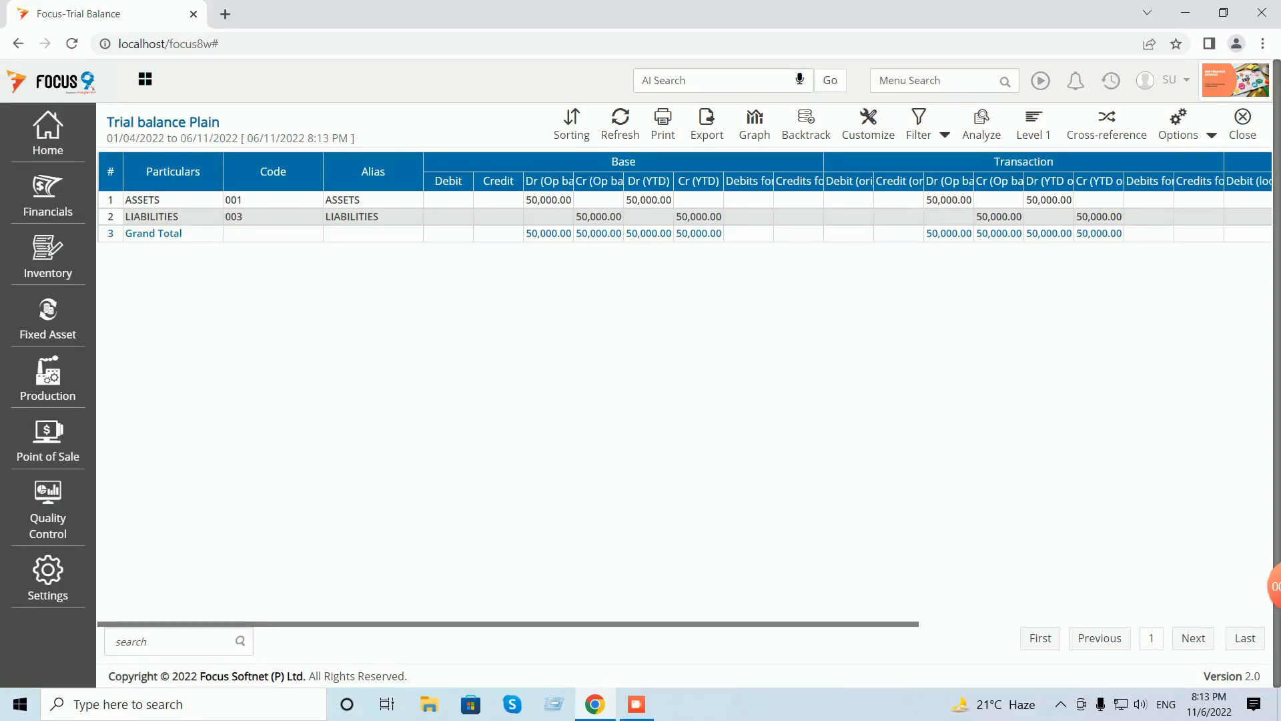
{"action": "left_click", "coordinate": [1211, 135]}
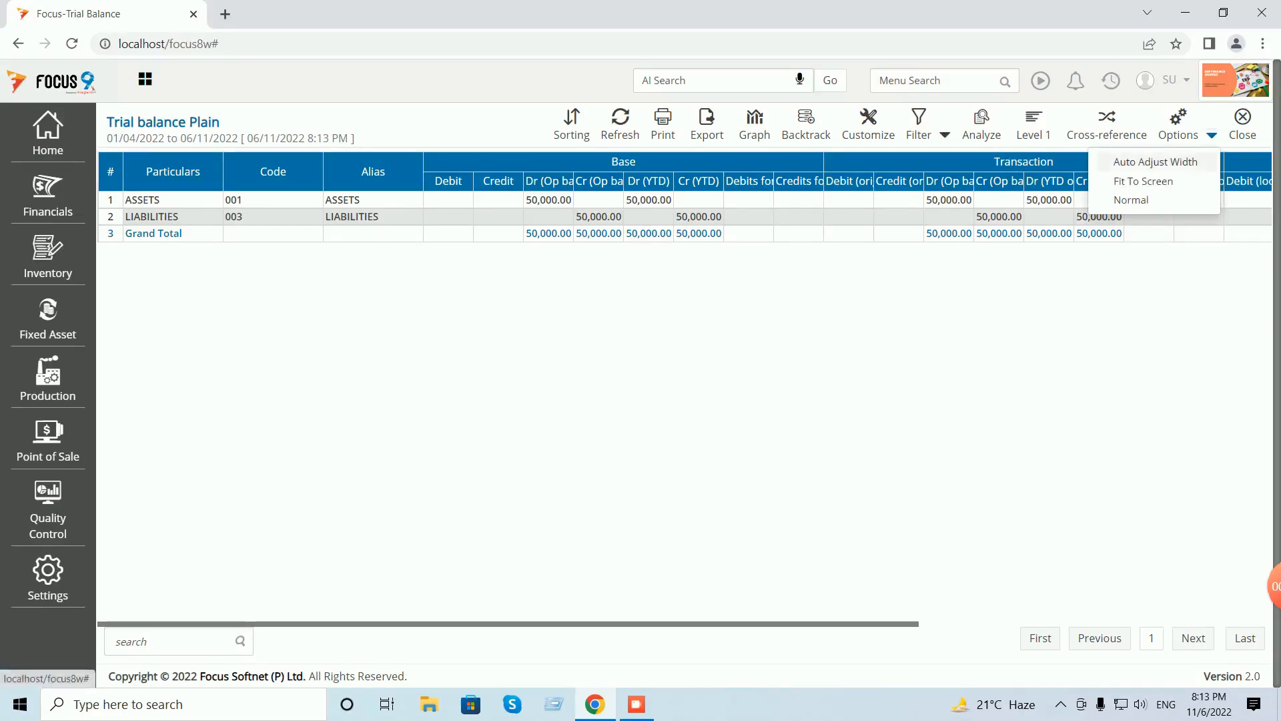
{"action": "left_click", "coordinate": [1204, 162]}
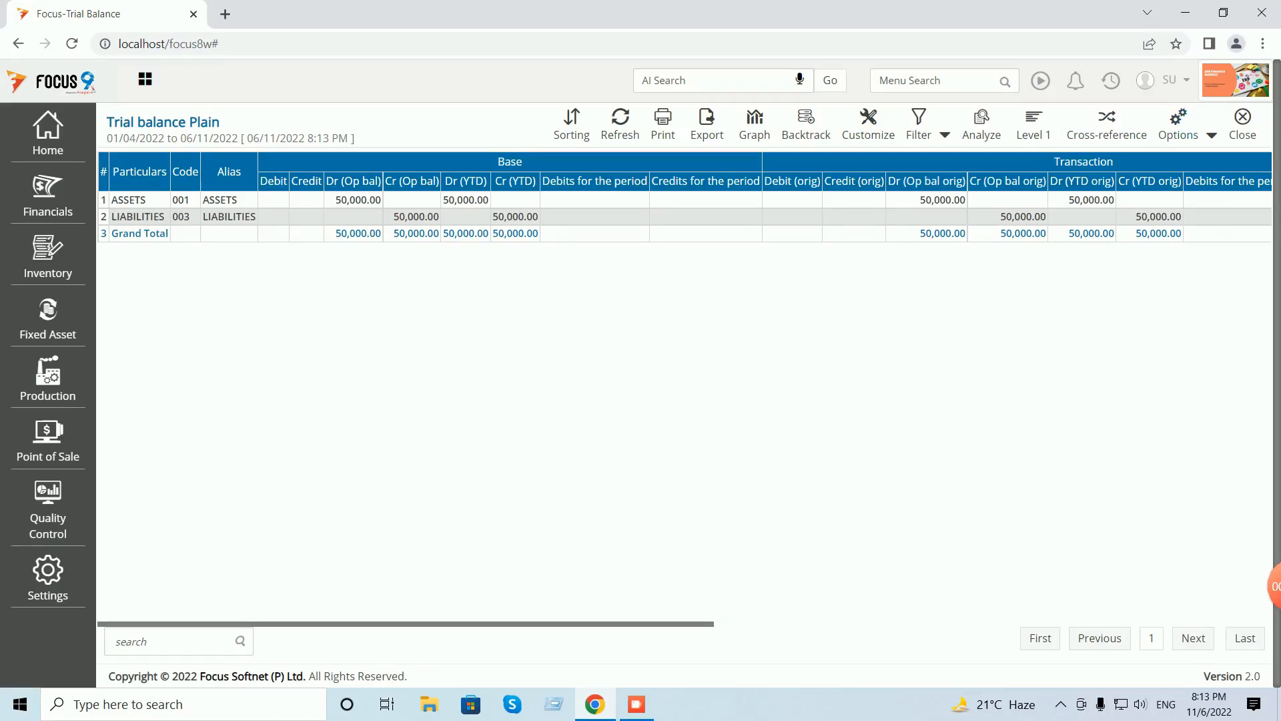
{"action": "left_click", "coordinate": [945, 136]}
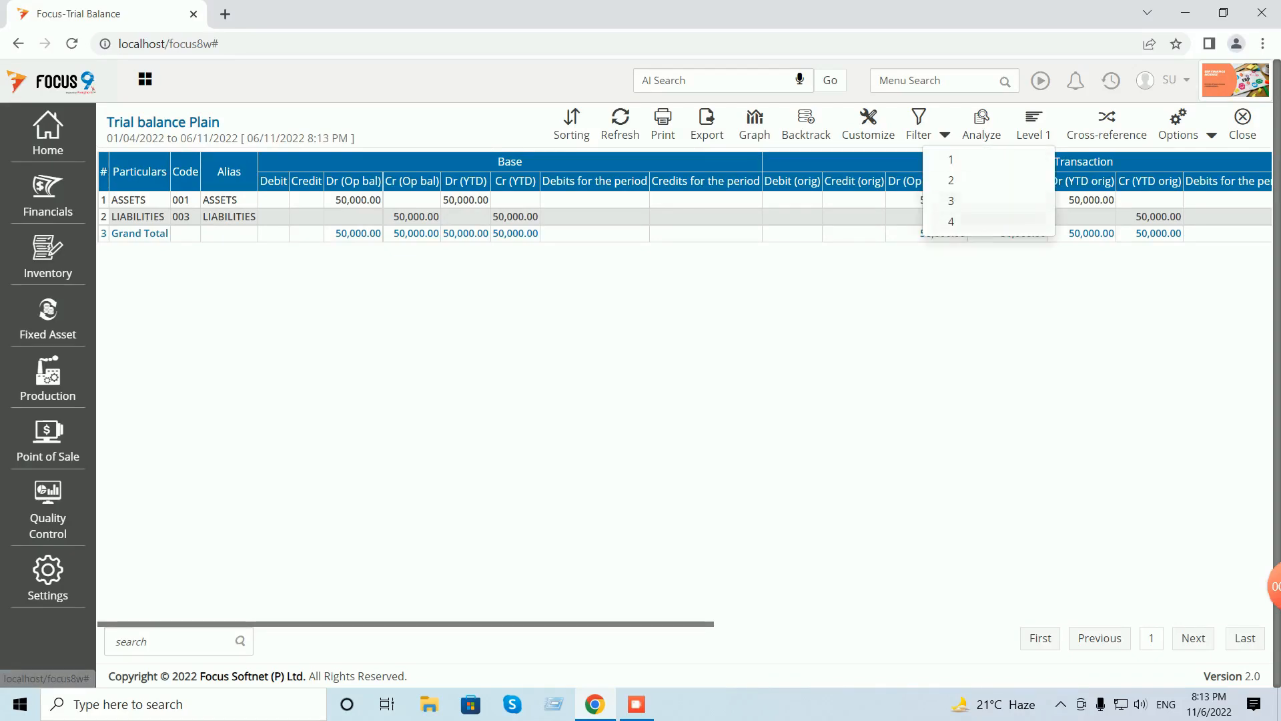
{"action": "left_click", "coordinate": [951, 221]}
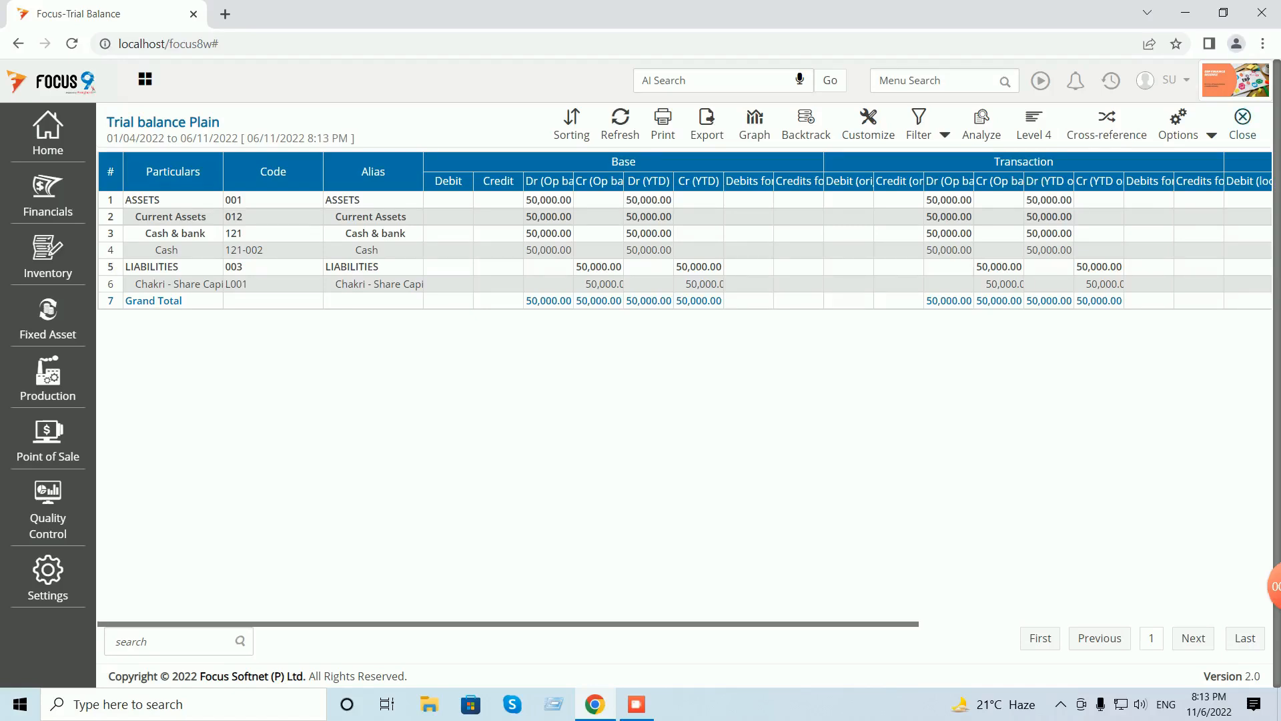
{"action": "left_click", "coordinate": [1242, 124]}
{"action": "left_click", "coordinate": [1242, 125]}
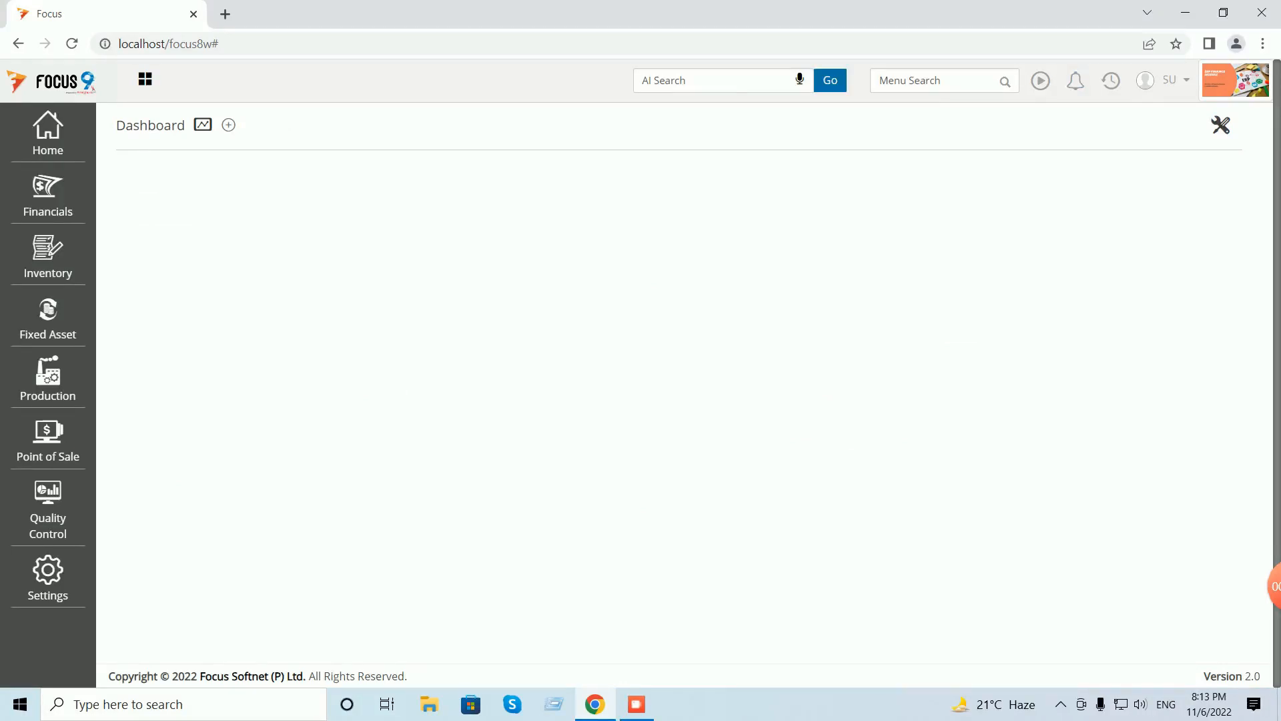
{"action": "left_click", "coordinate": [48, 195]}
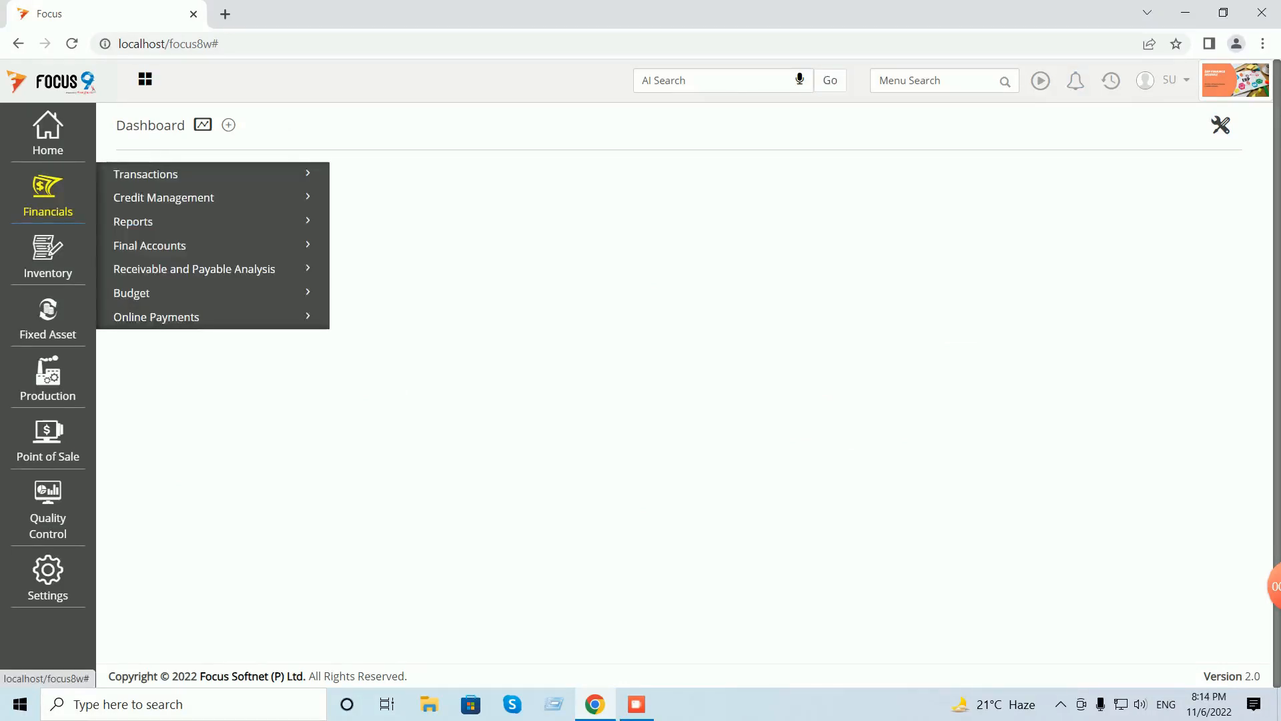
{"action": "left_click", "coordinate": [134, 222]}
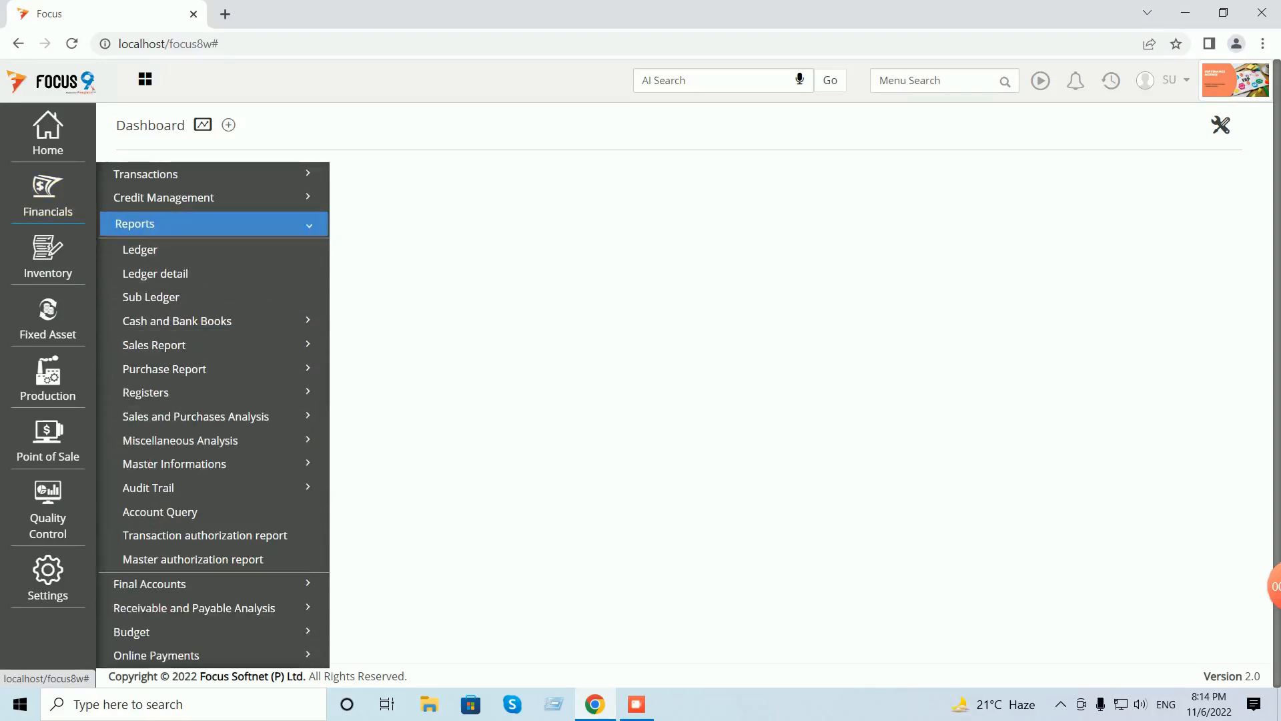
{"action": "left_click", "coordinate": [177, 321]}
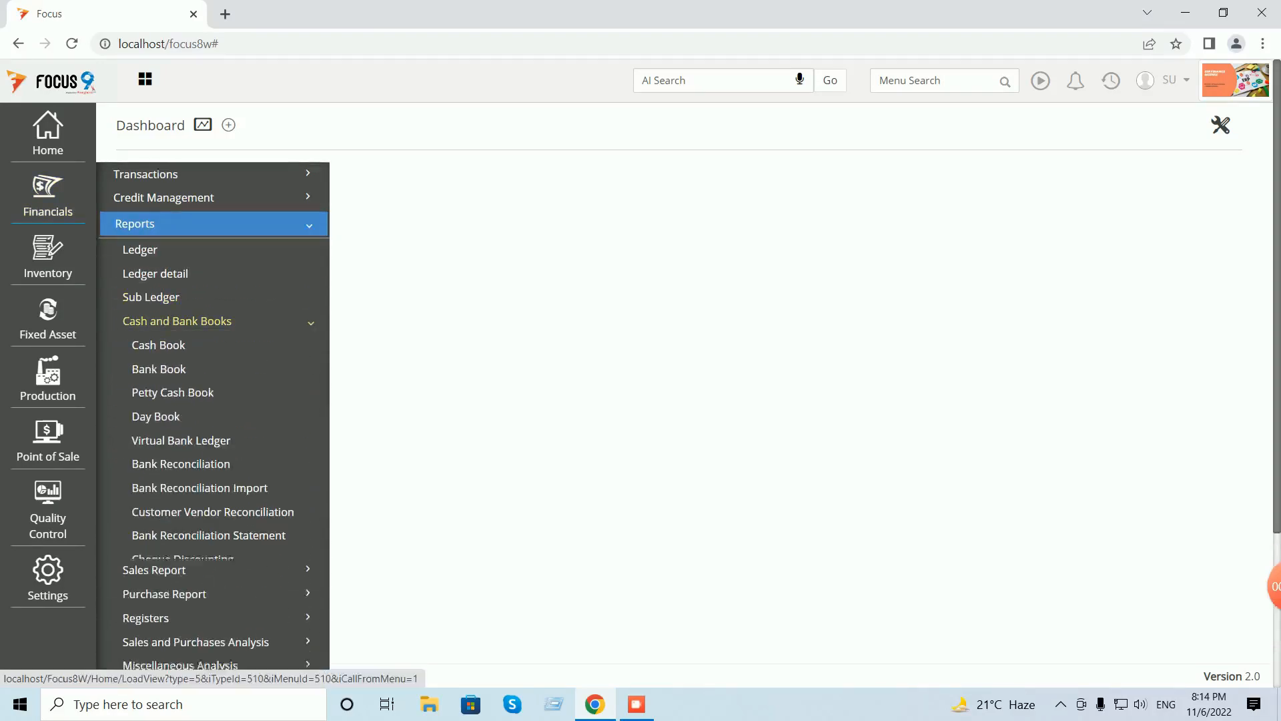
{"action": "left_click", "coordinate": [158, 345]}
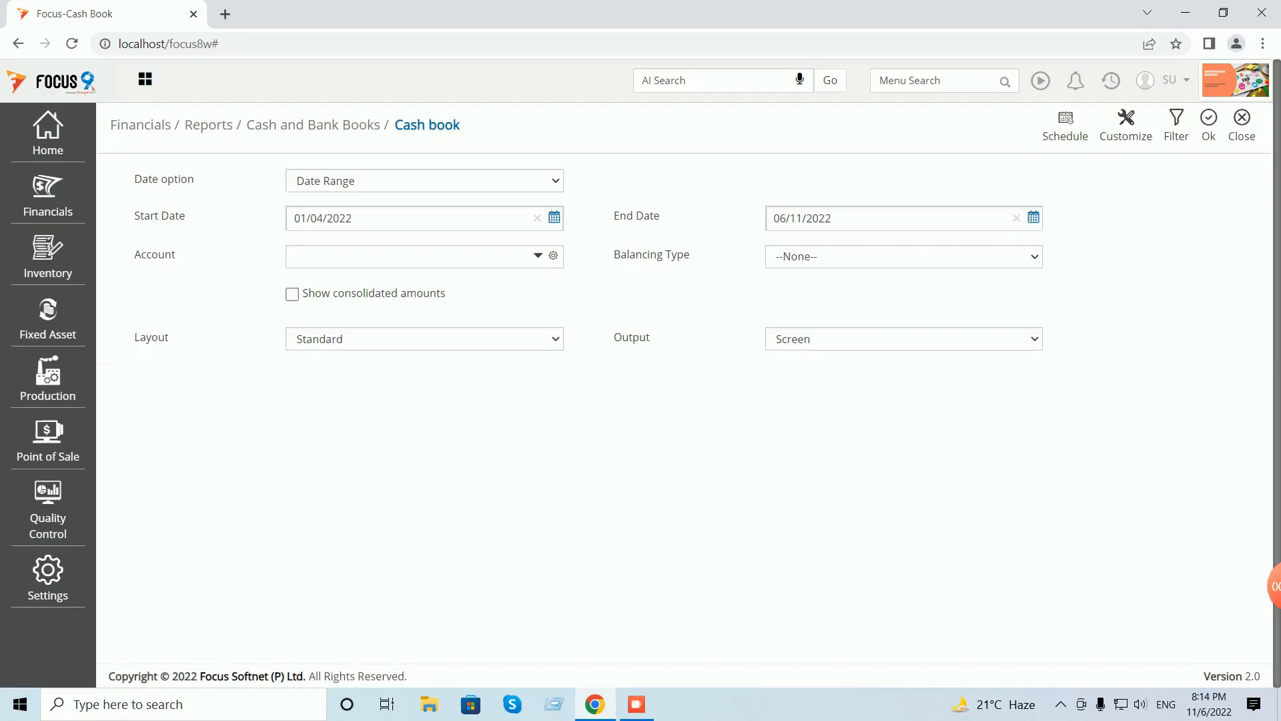
{"action": "type", "text": "cas"}
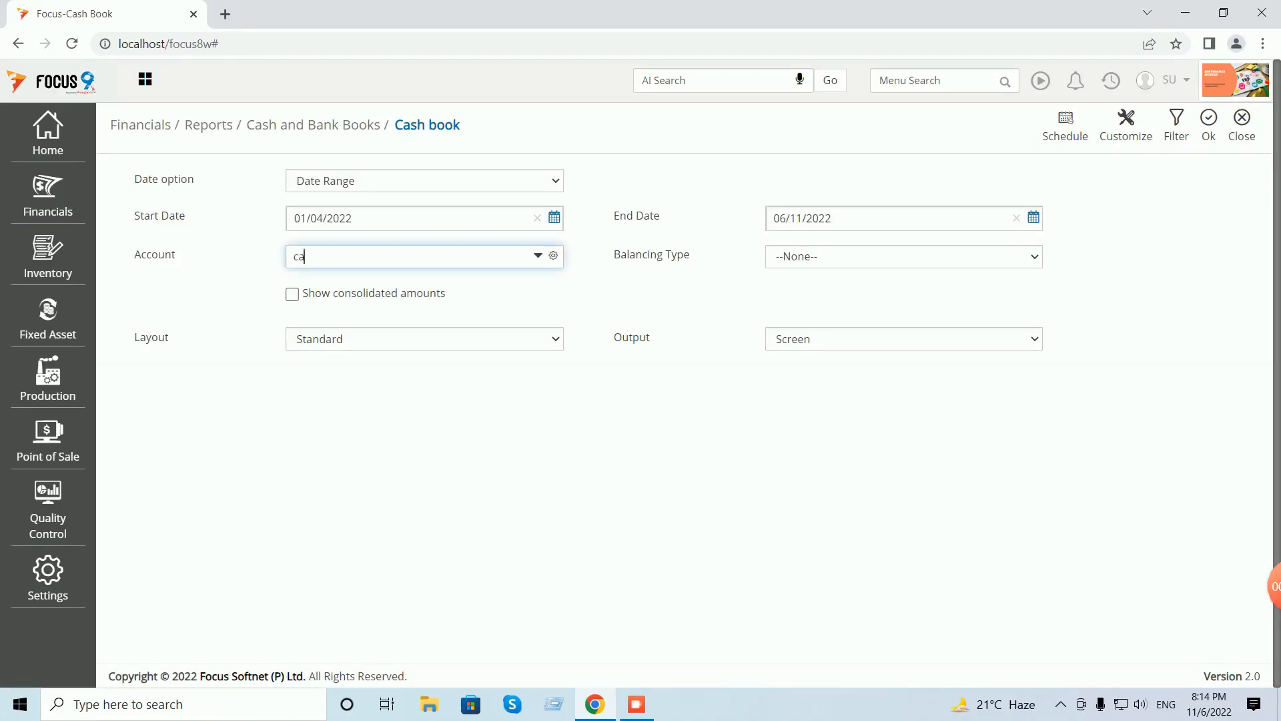
{"action": "key", "text": "Tab"}
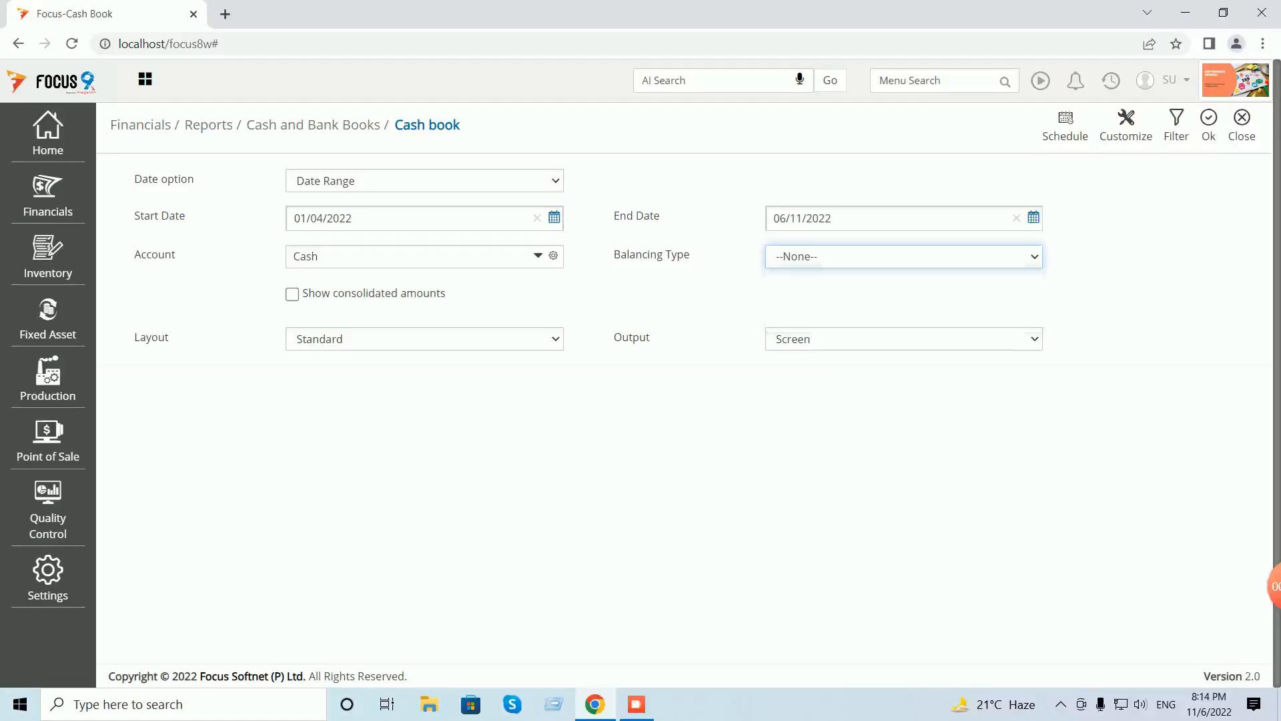
{"action": "key", "text": "alt+Down"}
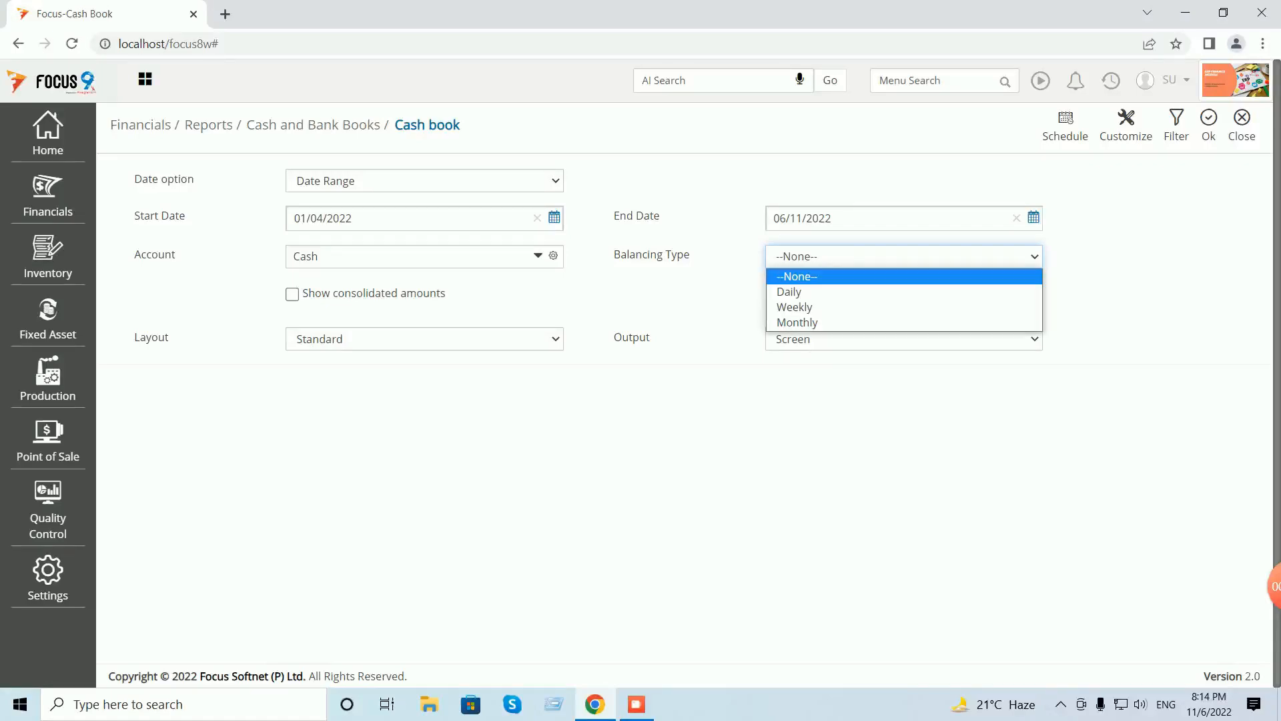
{"action": "key", "text": "Return"}
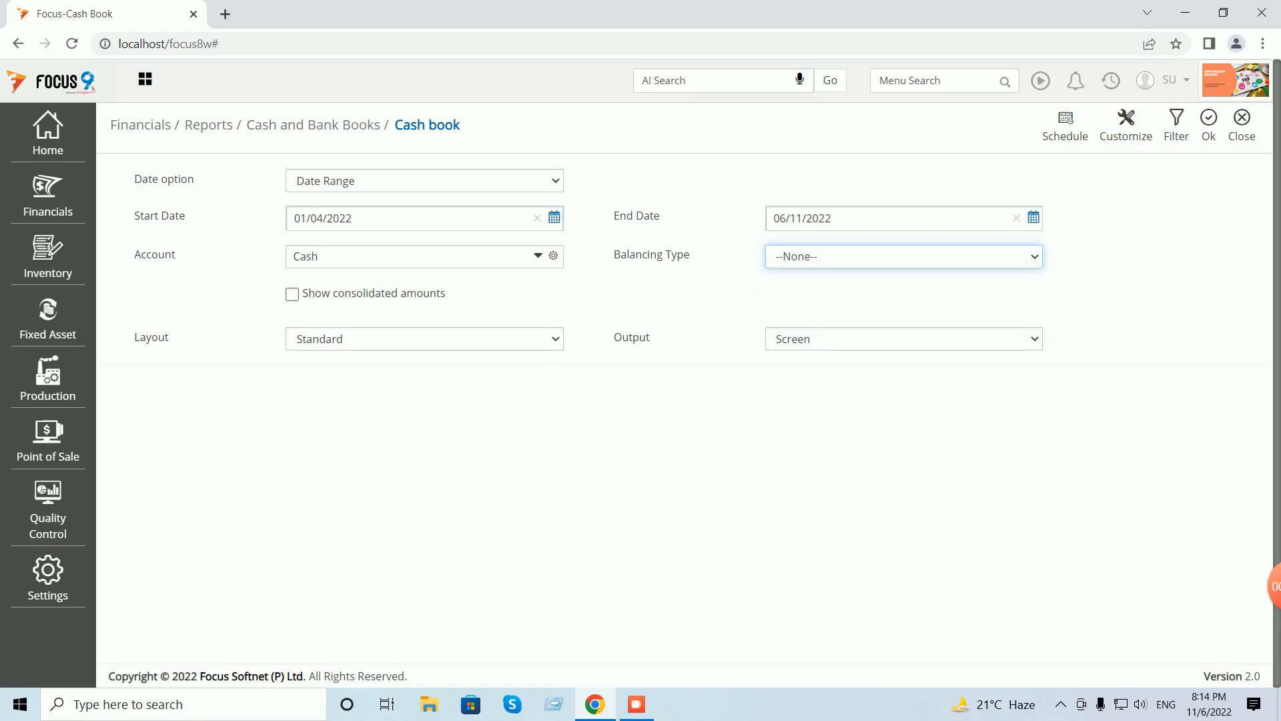
{"action": "left_click", "coordinate": [1208, 125]}
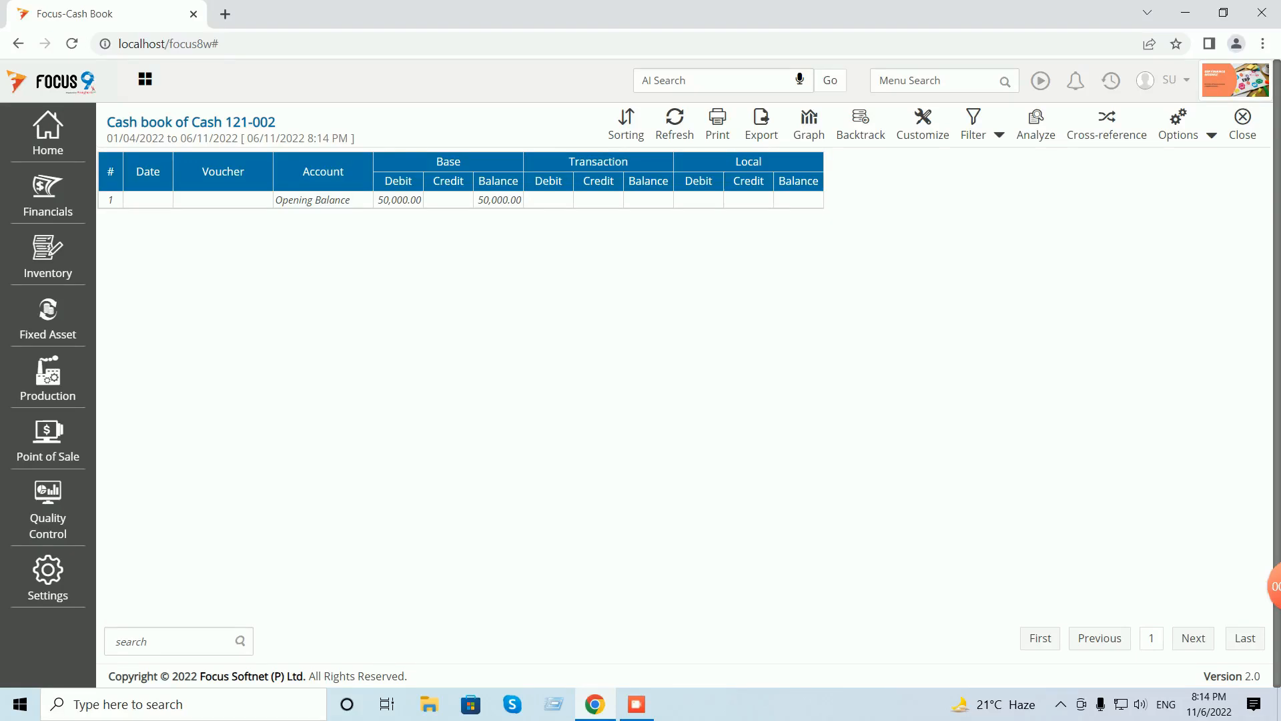
{"action": "left_click", "coordinate": [1242, 125]}
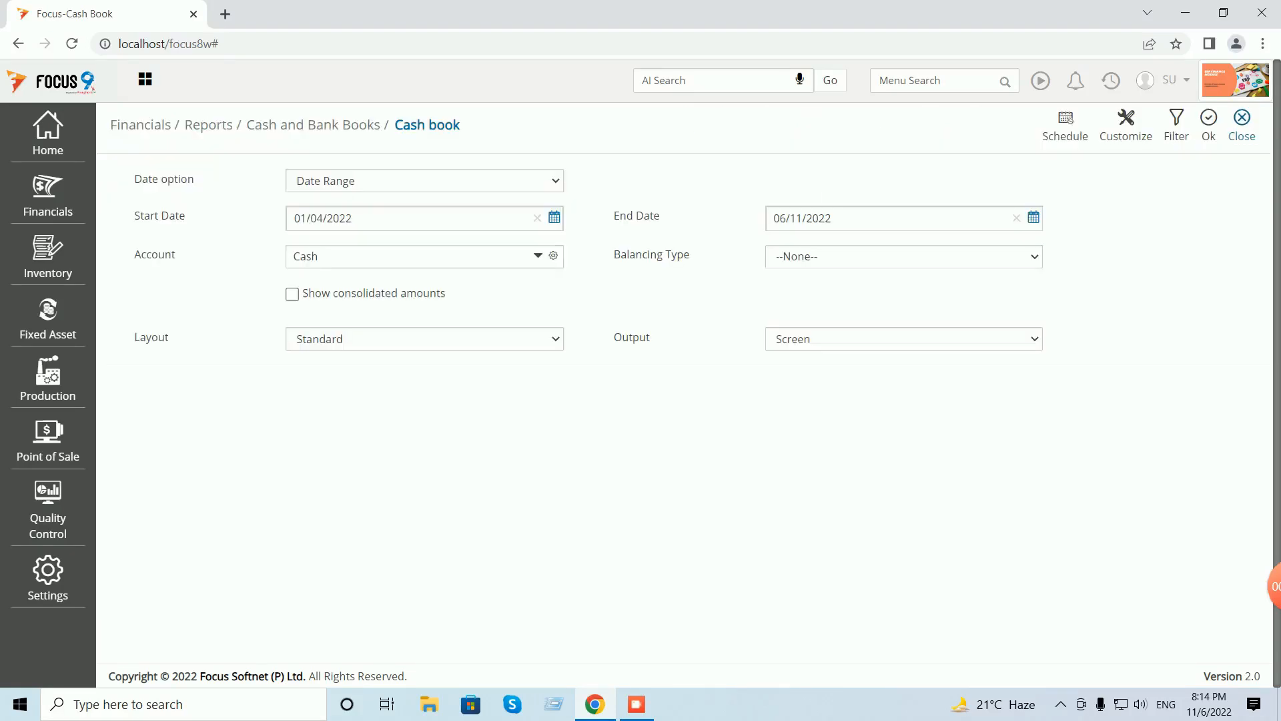
{"action": "left_click", "coordinate": [1243, 125]}
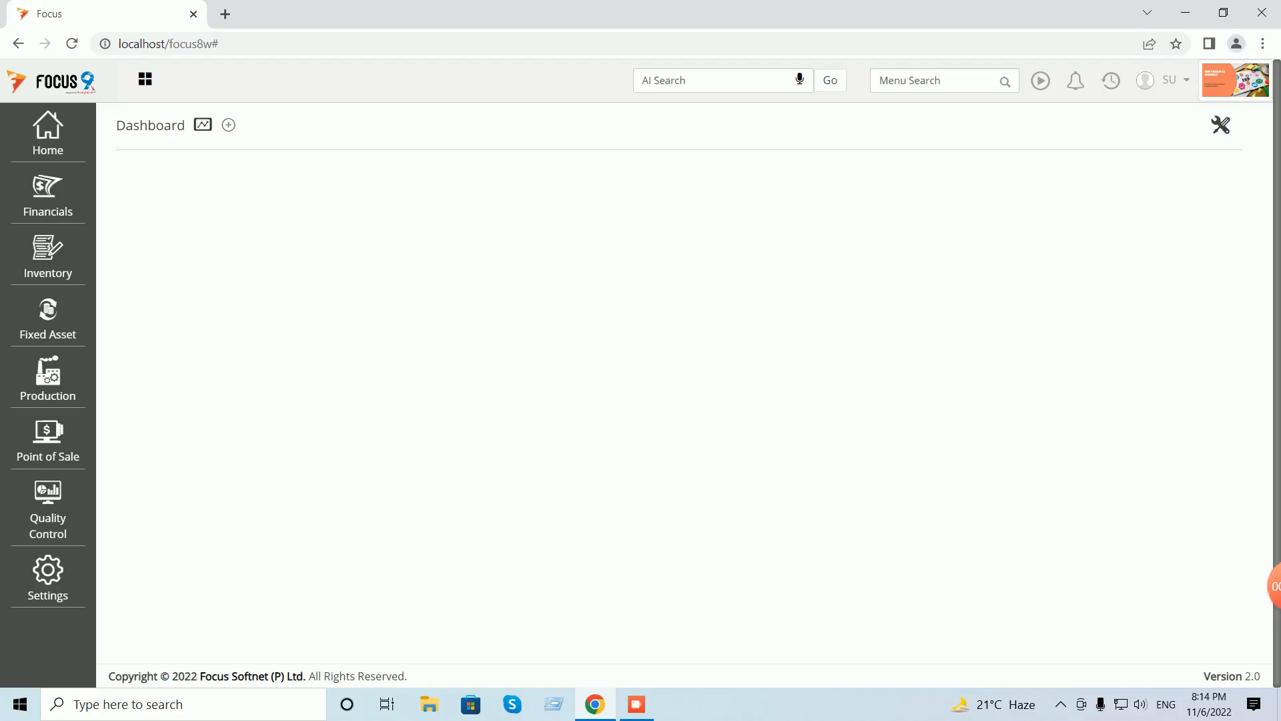
- Open voucher 1 from the Opening Balances list, delete it, and close the entry form
{"action": "left_click", "coordinate": [1111, 80]}
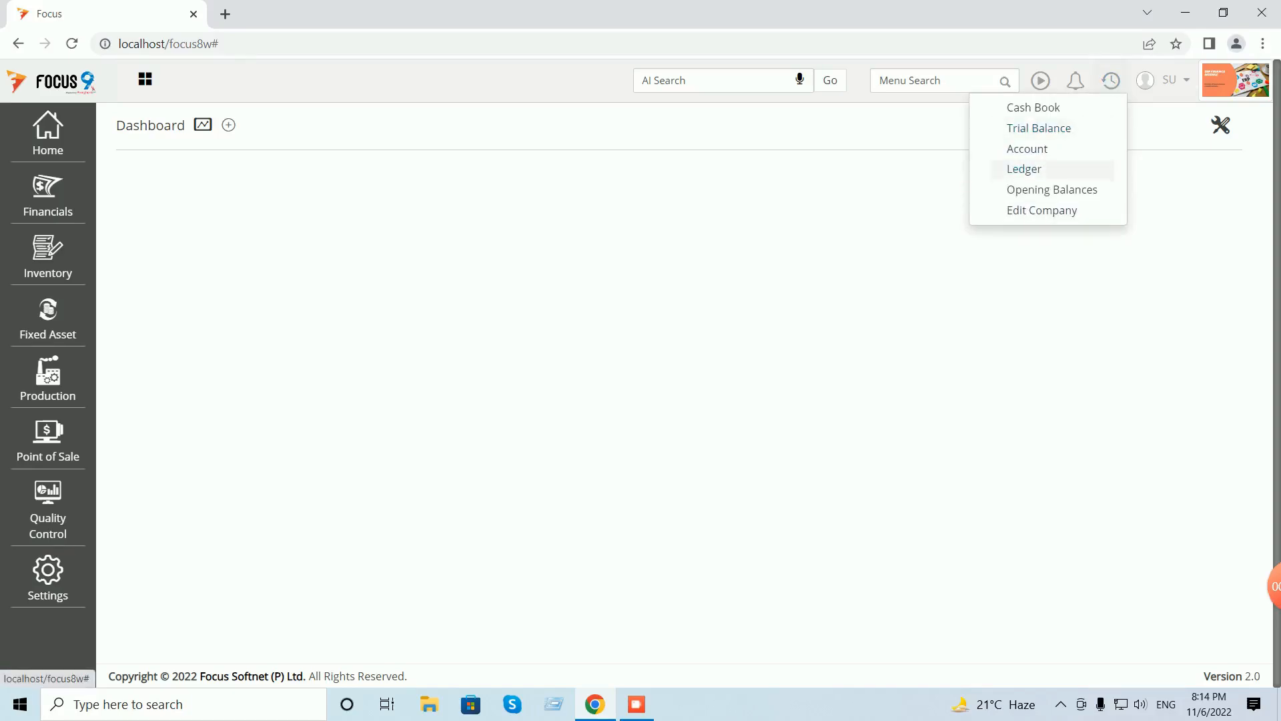
{"action": "left_click", "coordinate": [1051, 189]}
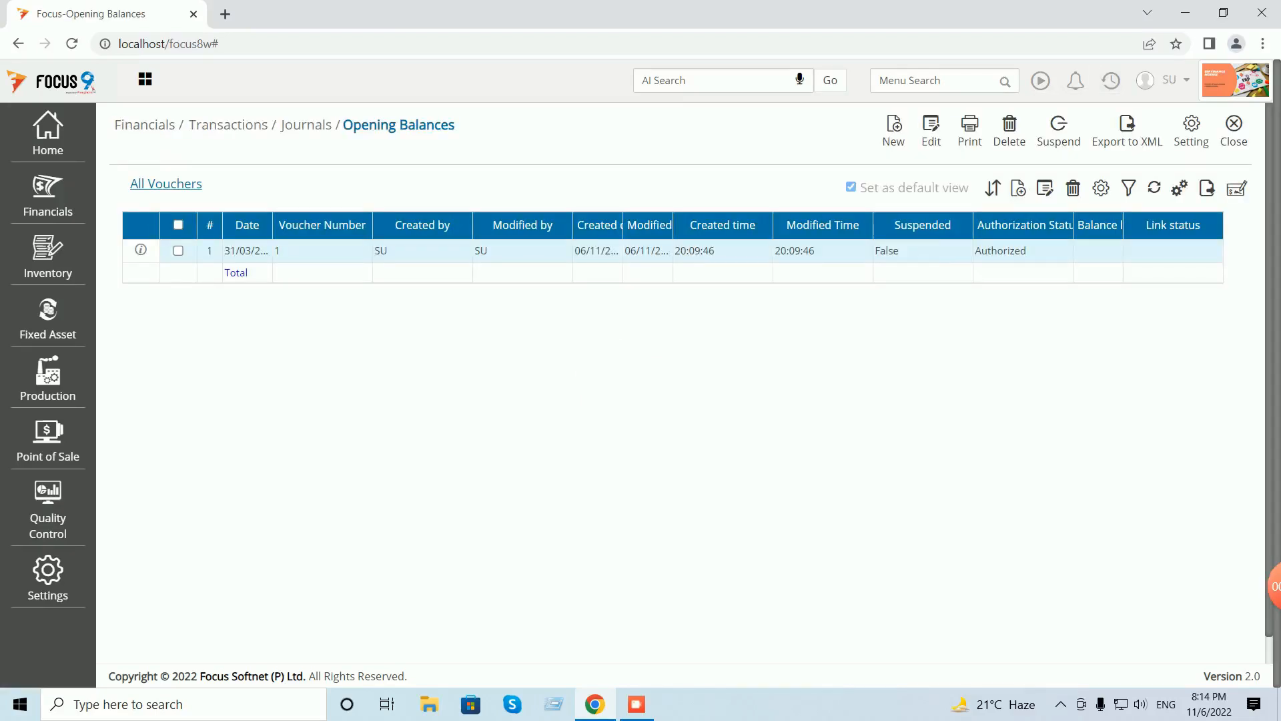
{"action": "double_click", "coordinate": [322, 250]}
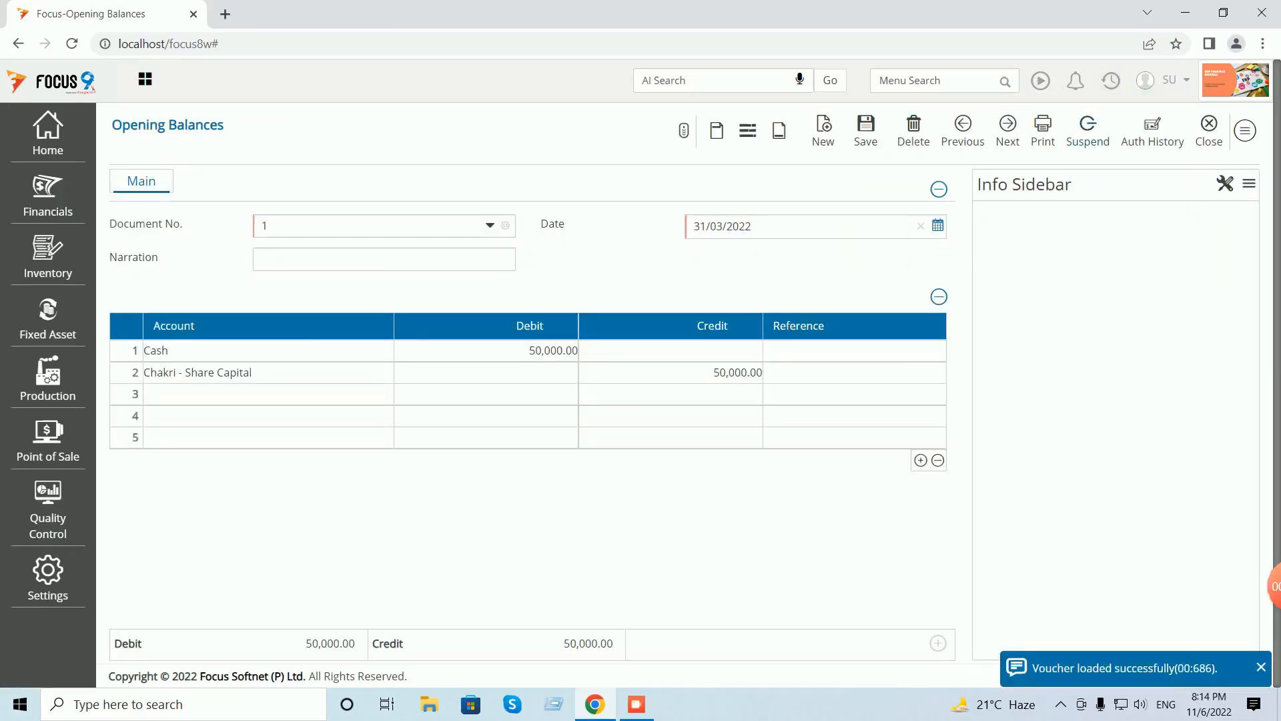
{"action": "left_click", "coordinate": [914, 130]}
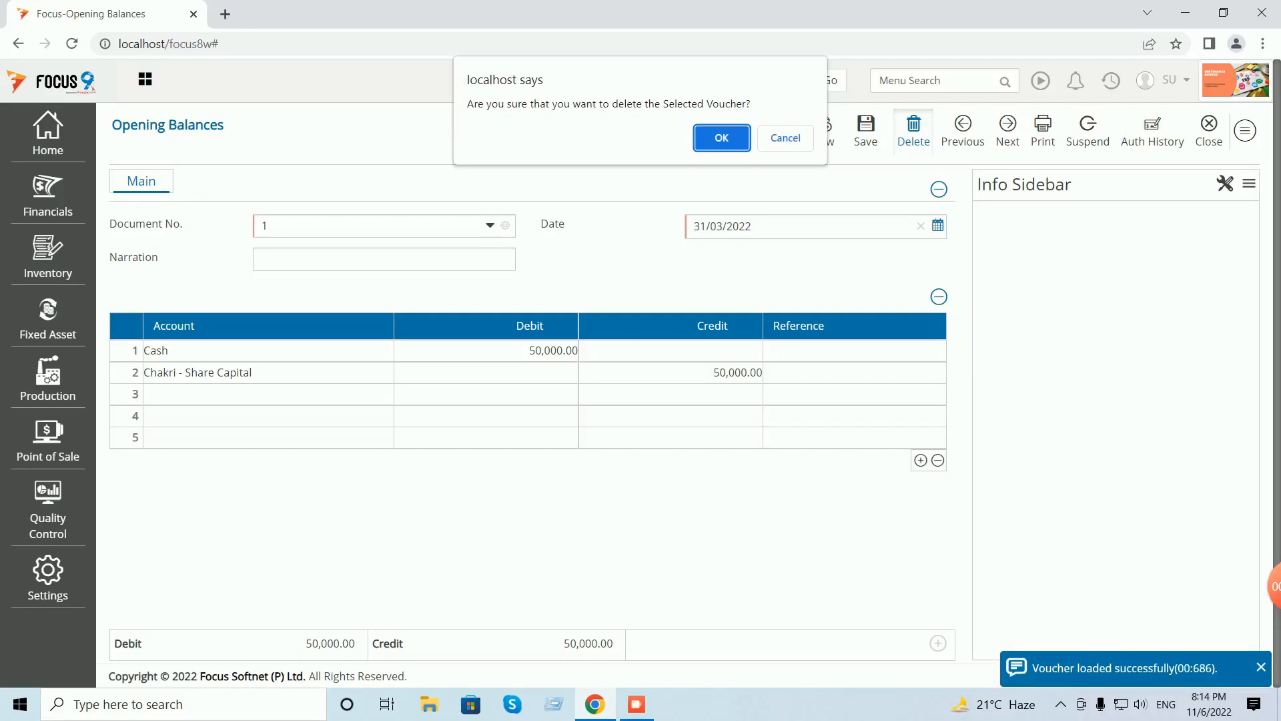
{"action": "left_click", "coordinate": [721, 138]}
{"action": "left_click", "coordinate": [1208, 130]}
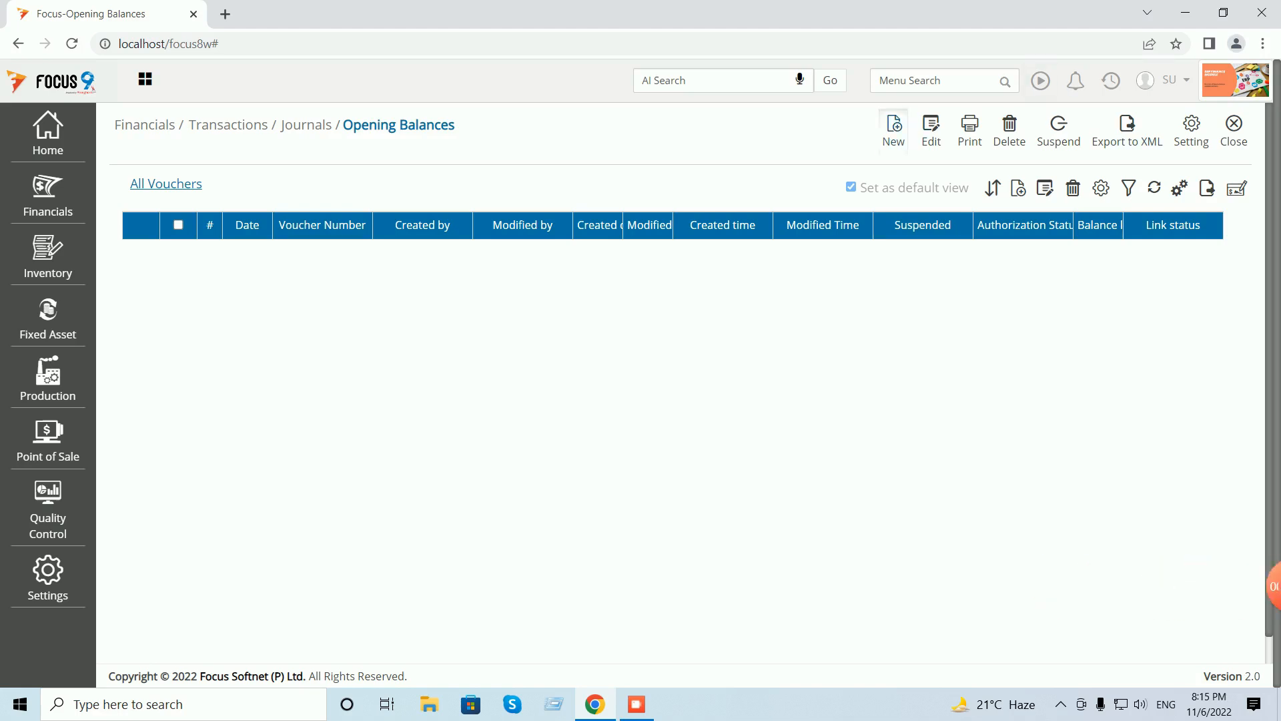
- Start a new voucher and debit Customer A 5,000 as a new bill reference
{"action": "left_click", "coordinate": [893, 129]}
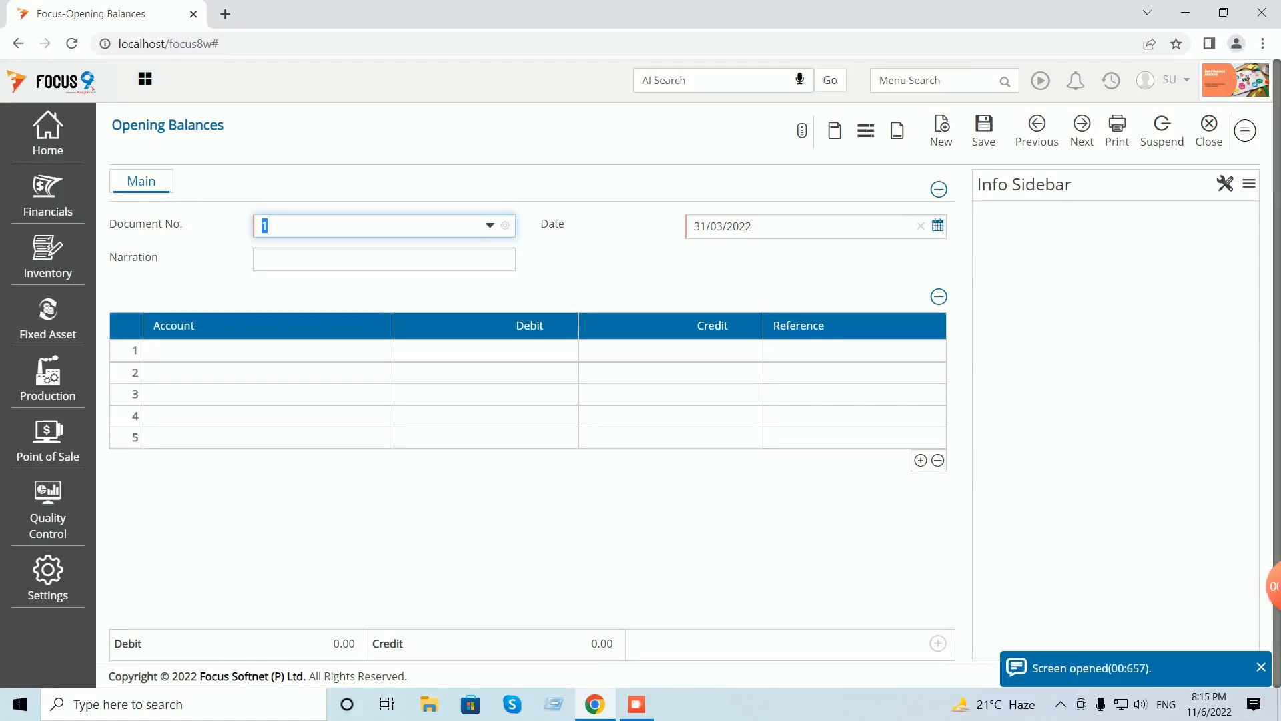
{"action": "left_click", "coordinate": [268, 351]}
{"action": "type", "text": "cus"}
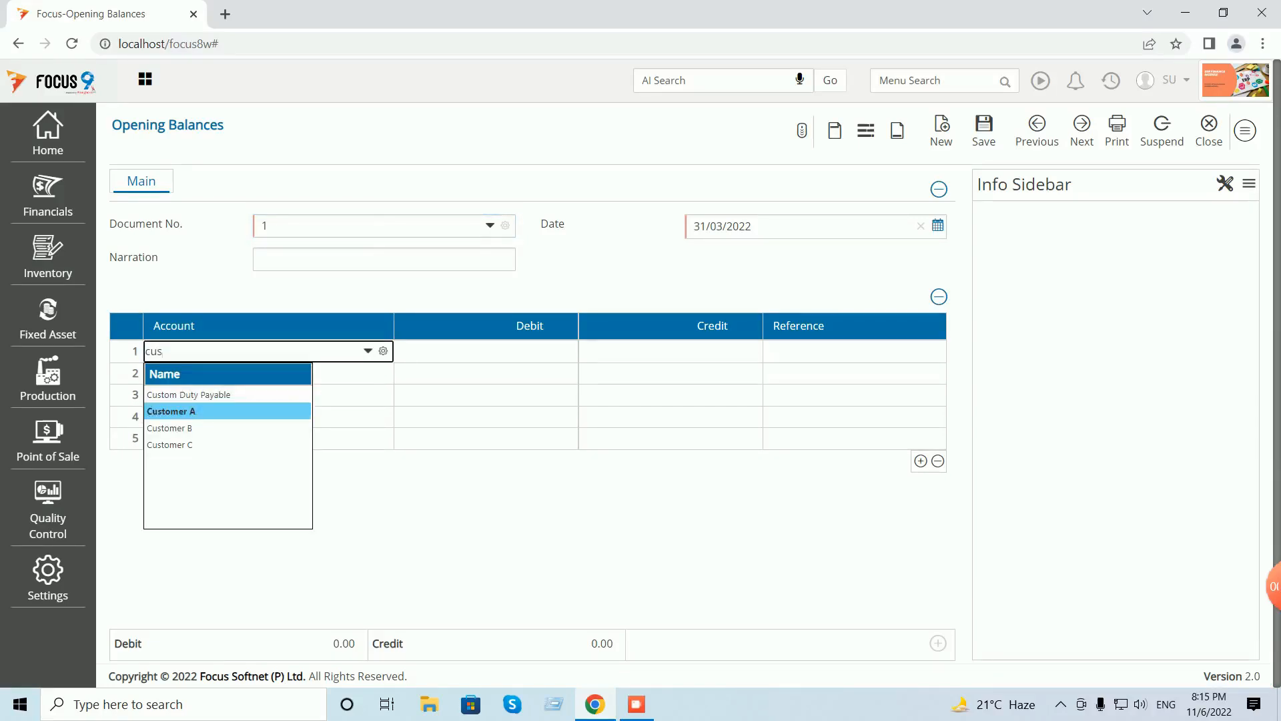
{"action": "key", "text": "Return"}
{"action": "type", "text": "5000"}
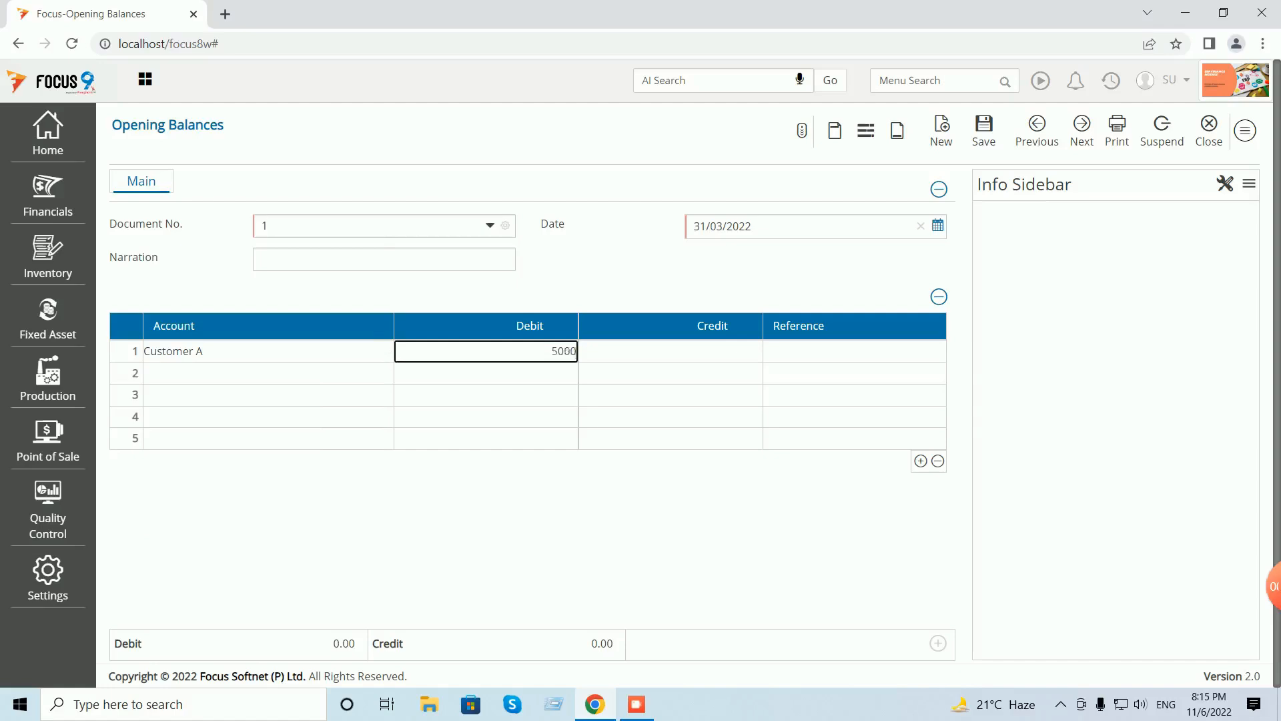
{"action": "key", "text": "Return"}
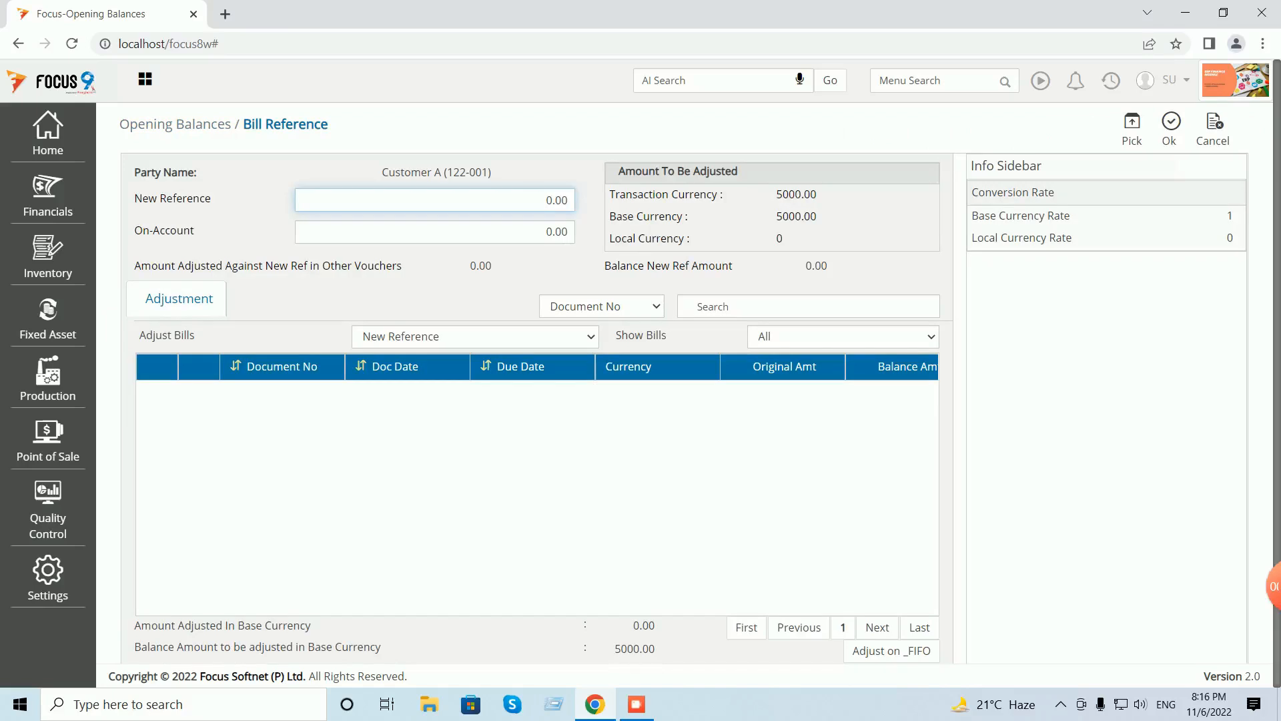
{"action": "left_click", "coordinate": [1133, 129]}
{"action": "left_click", "coordinate": [1170, 129]}
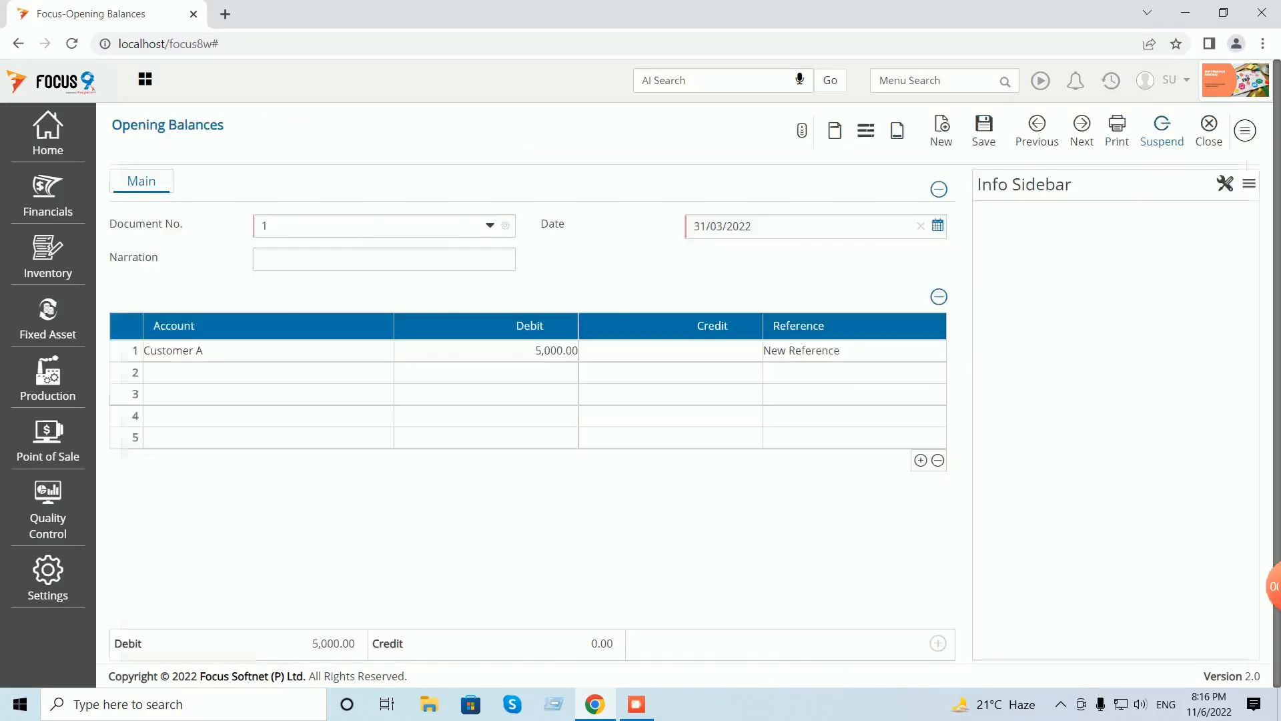
- Debit Customer B 2,000 on the second row as a new bill reference
{"action": "type", "text": "cus"}
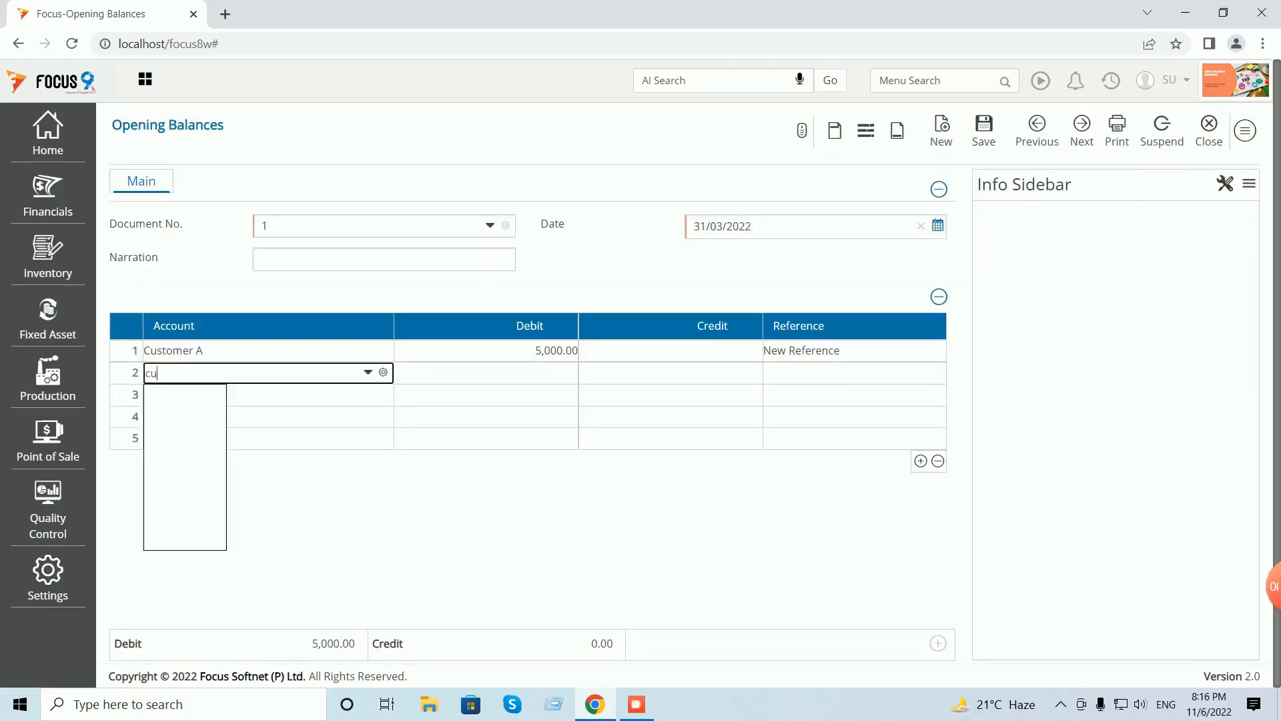
{"action": "key", "text": "Down"}
{"action": "key", "text": "Down"}
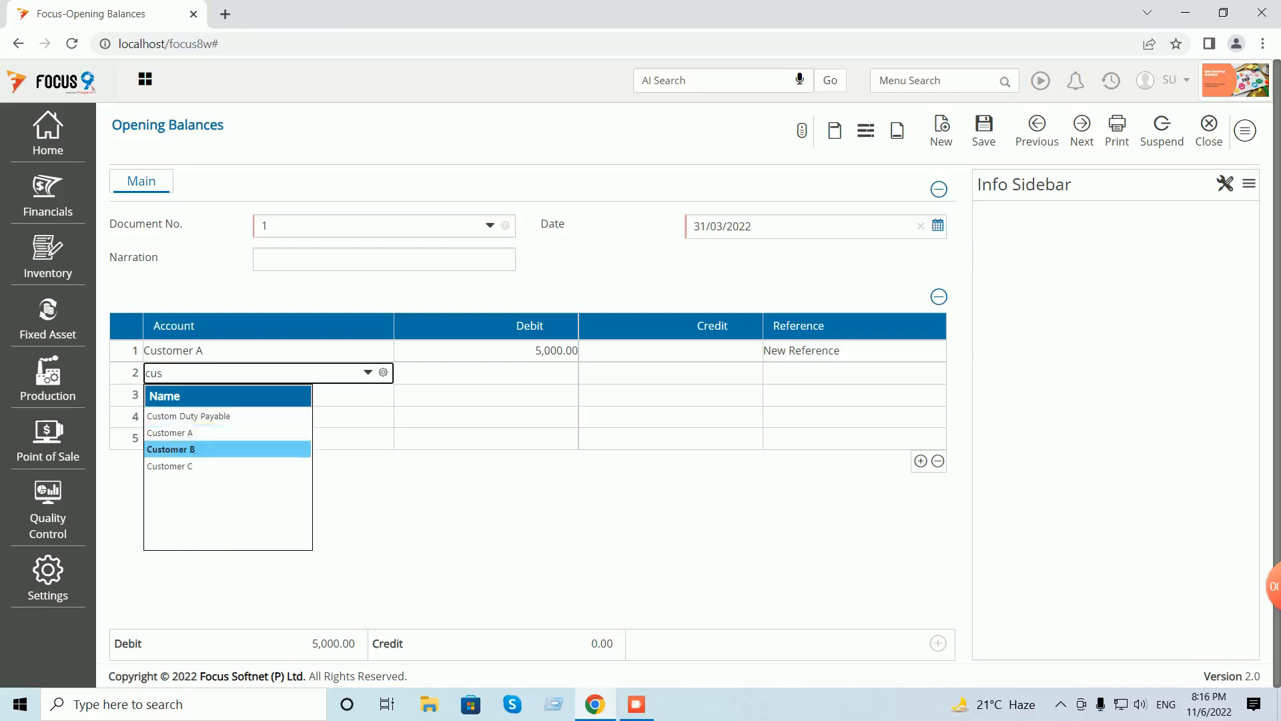
{"action": "key", "text": "Return"}
{"action": "type", "text": "2000"}
{"action": "key", "text": "Return"}
{"action": "left_click", "coordinate": [1131, 128]}
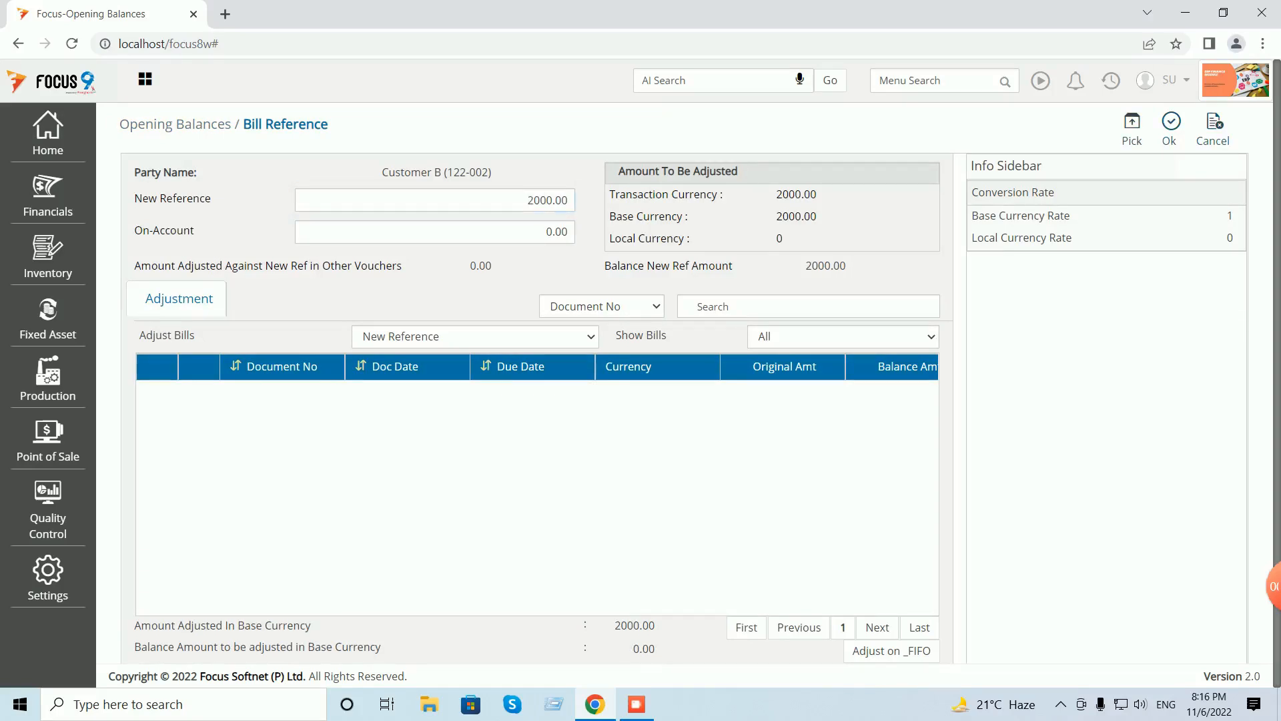
{"action": "left_click", "coordinate": [1170, 129]}
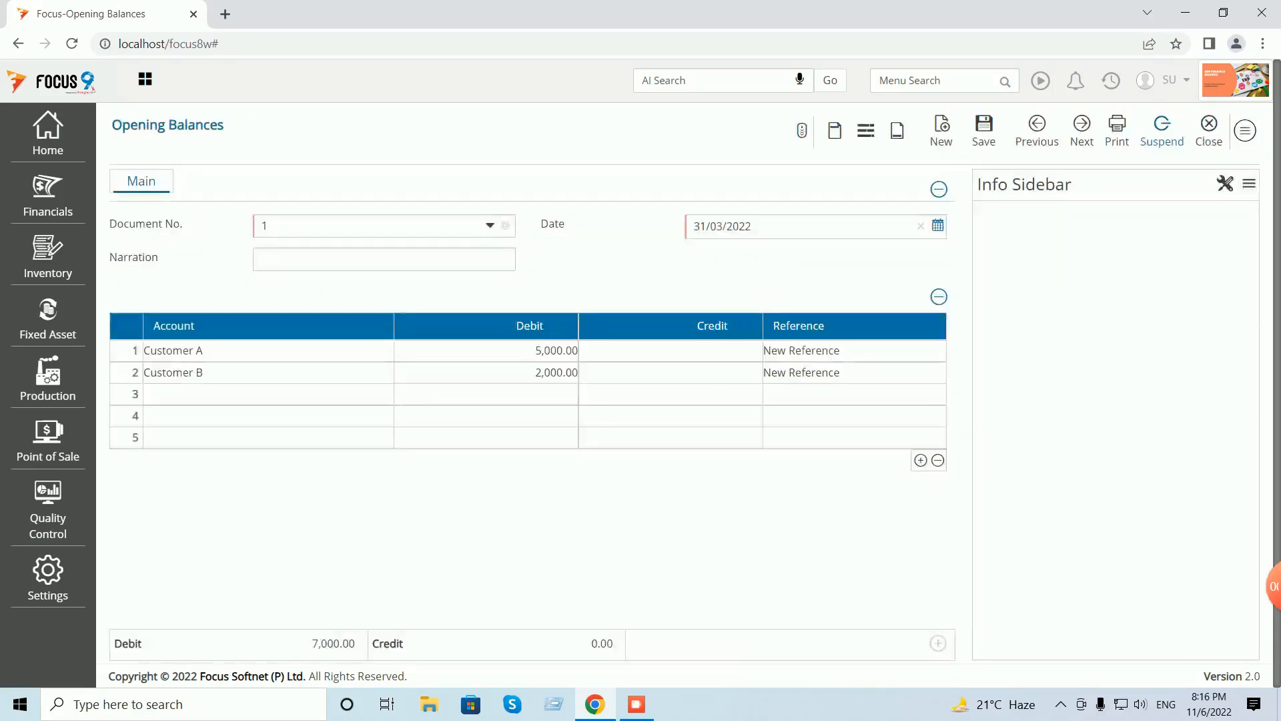
- Debit Customer C 1,000 on the third row as a new bill reference
{"action": "type", "text": "cu"}
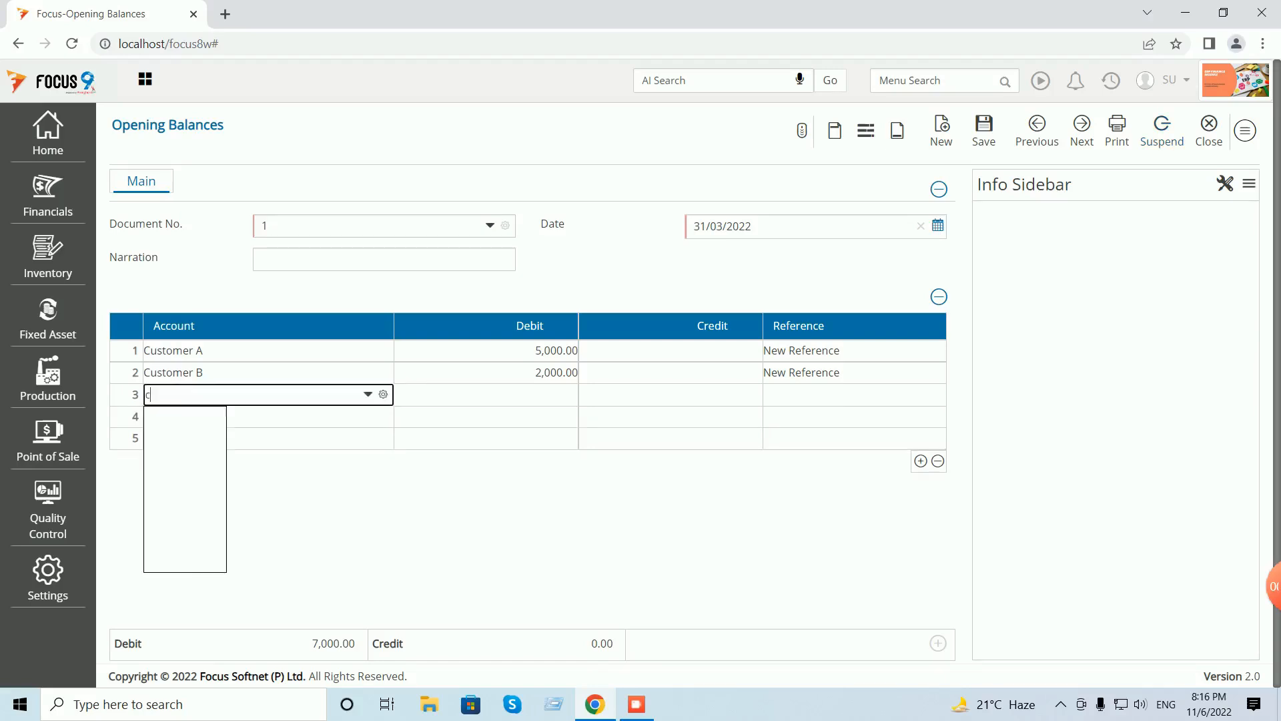
{"action": "key", "text": "Down"}
{"action": "key", "text": "Down"}
{"action": "key", "text": "Down"}
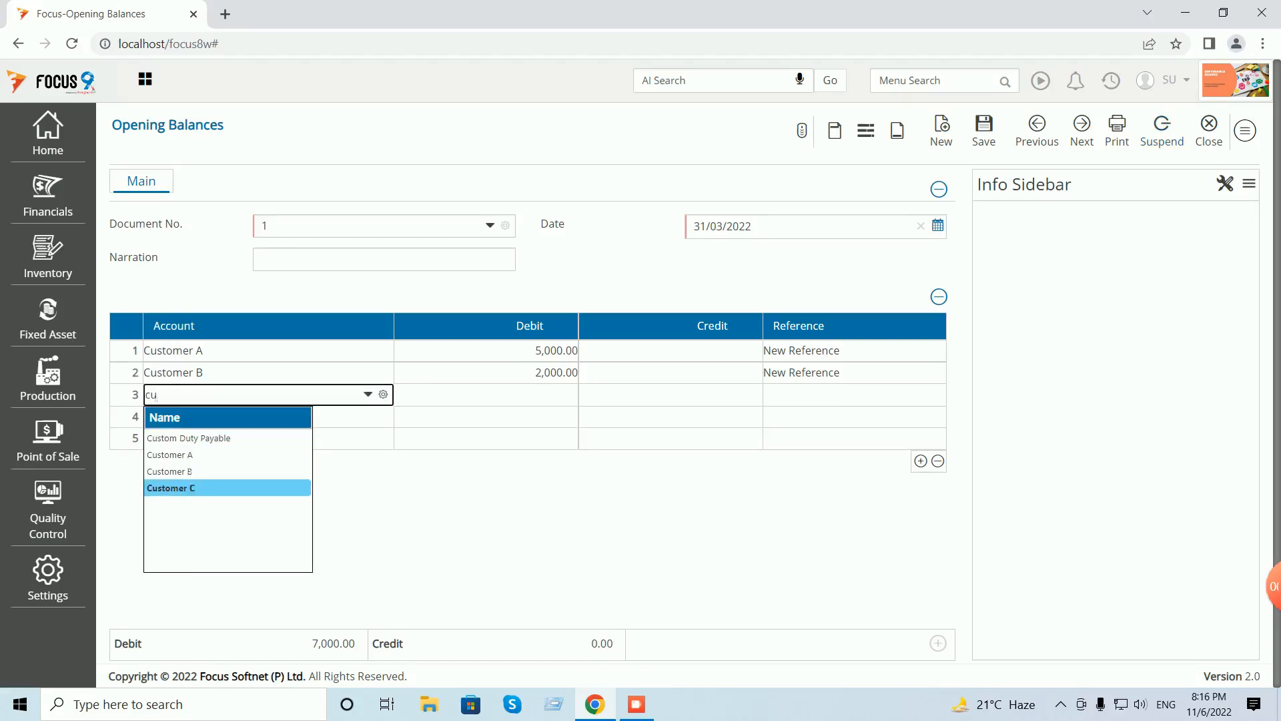
{"action": "key", "text": "Return"}
{"action": "type", "text": "1,000"}
{"action": "key", "text": "Tab"}
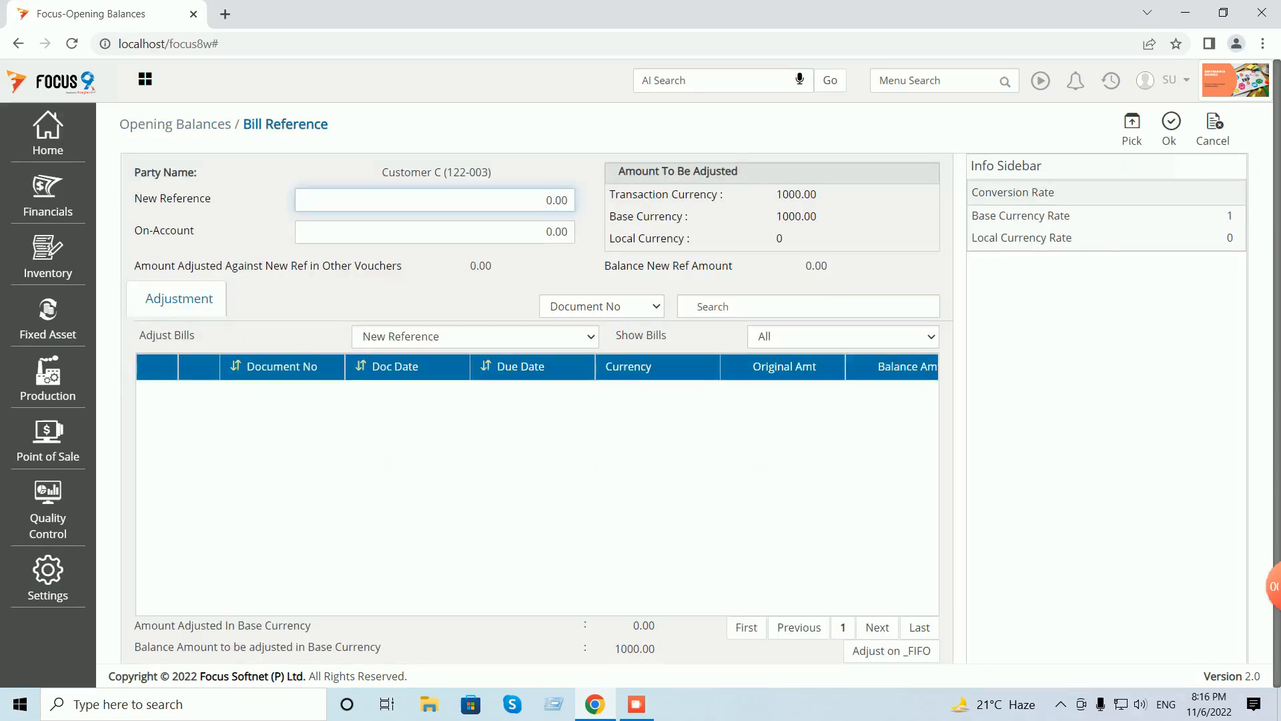
{"action": "left_click", "coordinate": [1132, 127]}
{"action": "left_click", "coordinate": [1170, 127]}
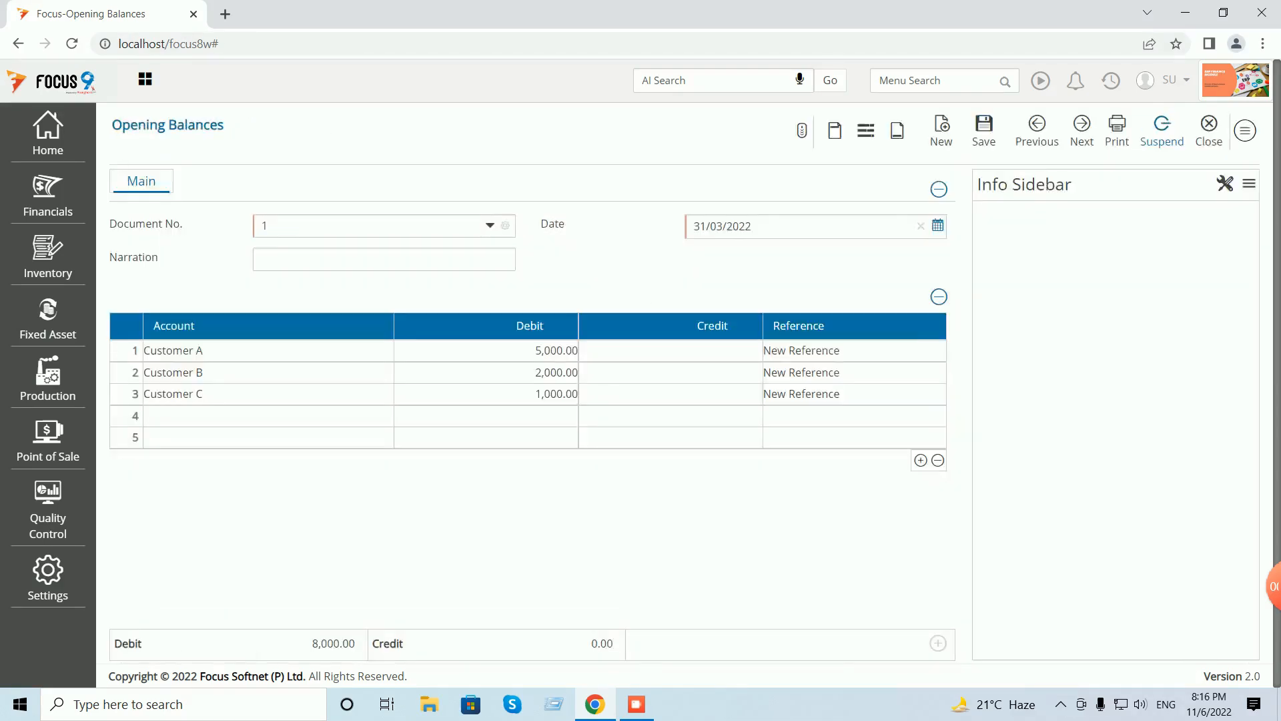
- Save the voucher, reload voucher 1 to check its 8,000.00 total debits, and close it
{"action": "left_click", "coordinate": [985, 127]}
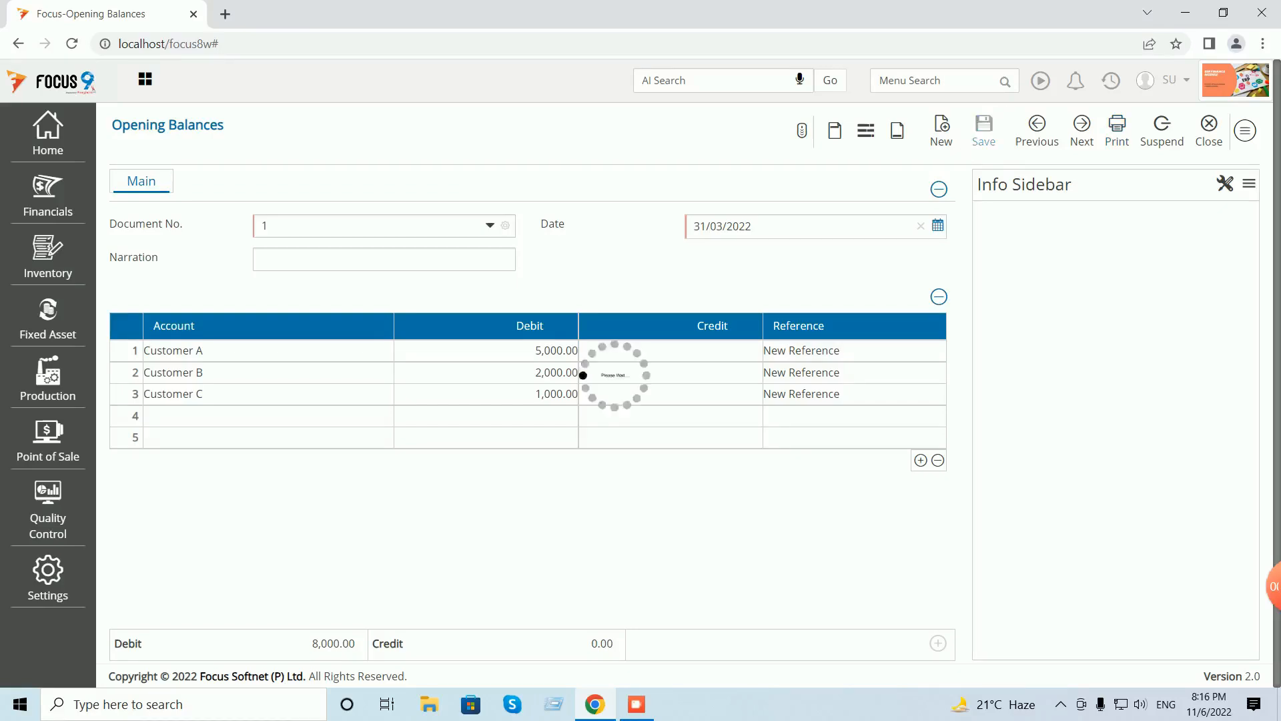
{"action": "left_click", "coordinate": [1037, 127]}
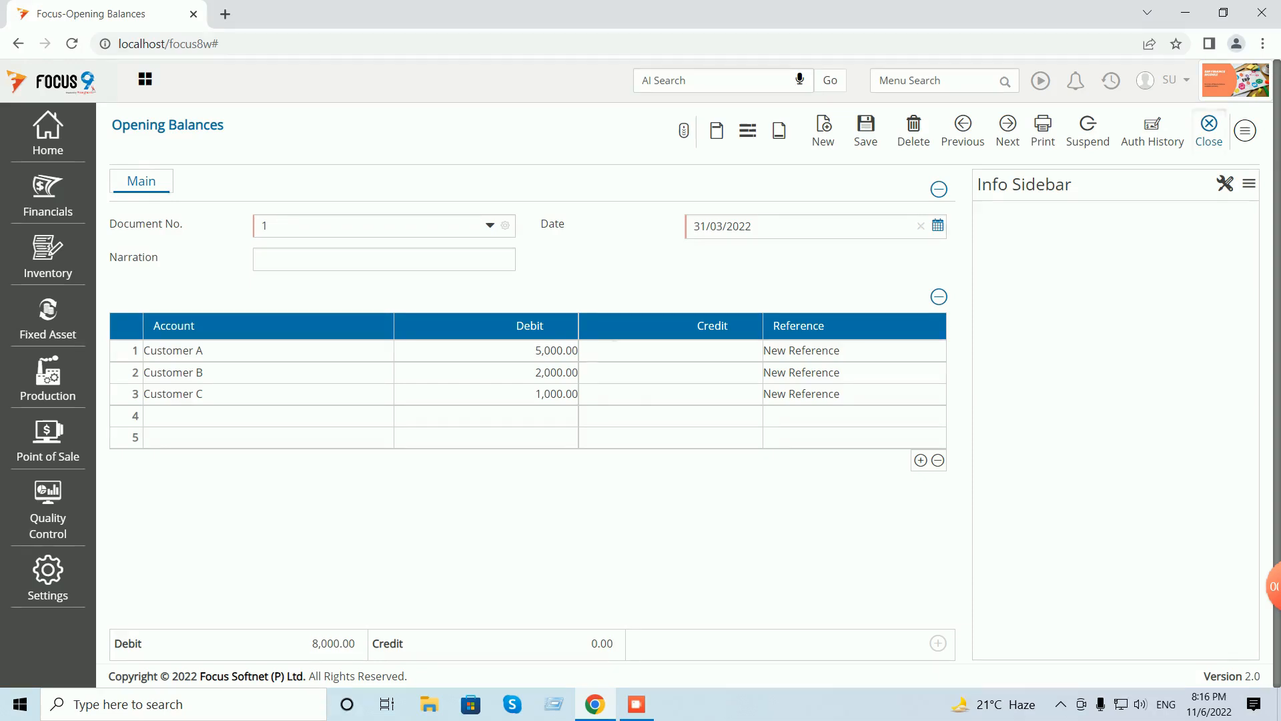
{"action": "left_click", "coordinate": [1209, 131]}
- Run the Trial Balance from Menu Search and auto-adjust its column widths
{"action": "left_click", "coordinate": [941, 81]}
{"action": "type", "text": "trial"}
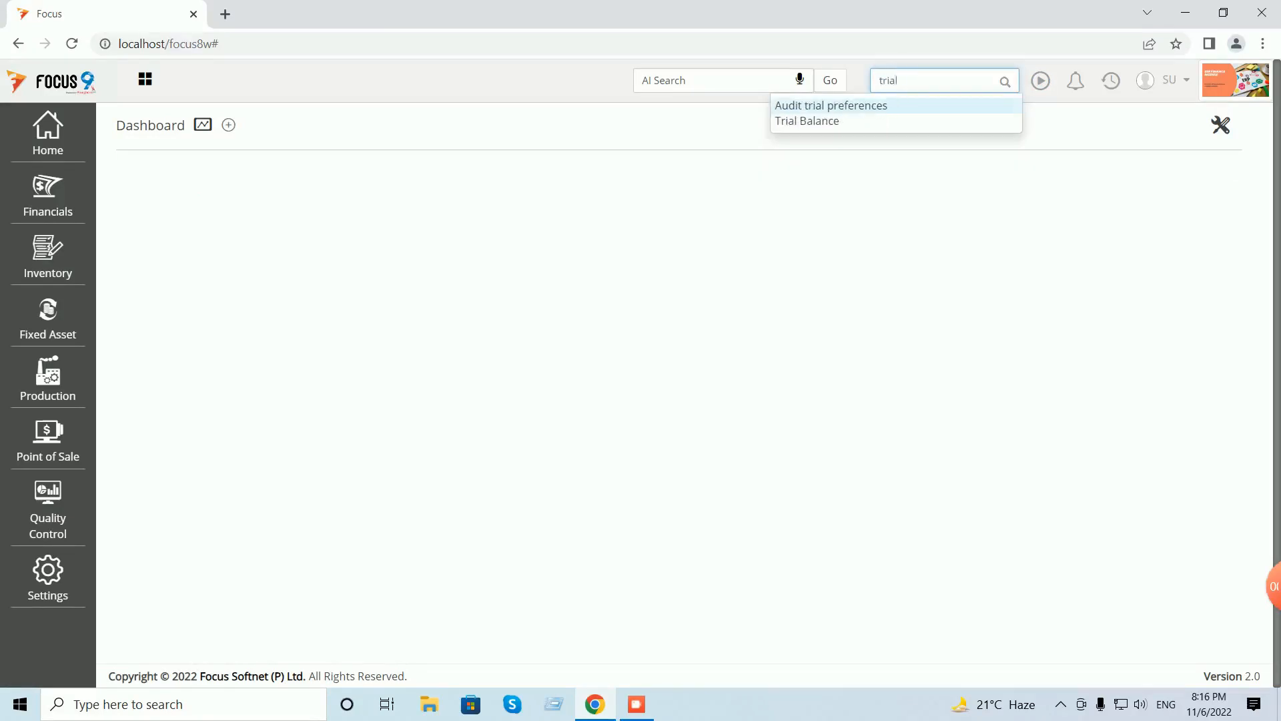
{"action": "left_click", "coordinate": [807, 121]}
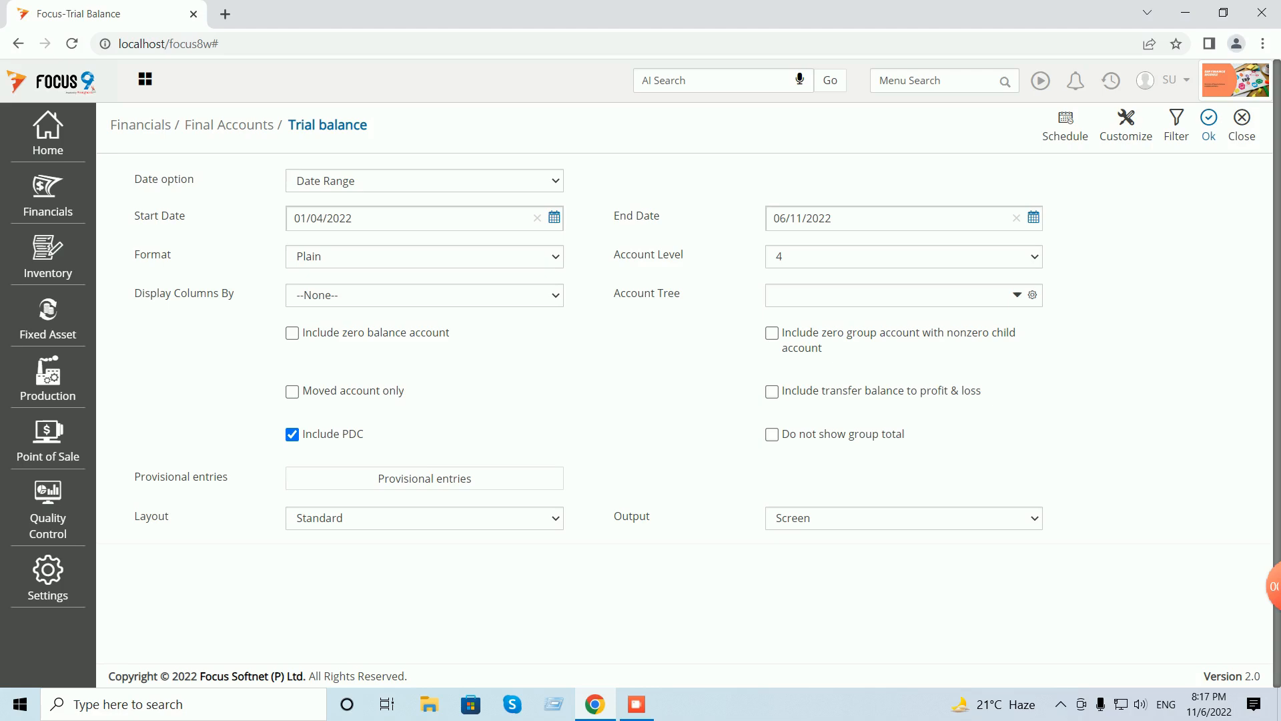
{"action": "left_click", "coordinate": [1208, 124]}
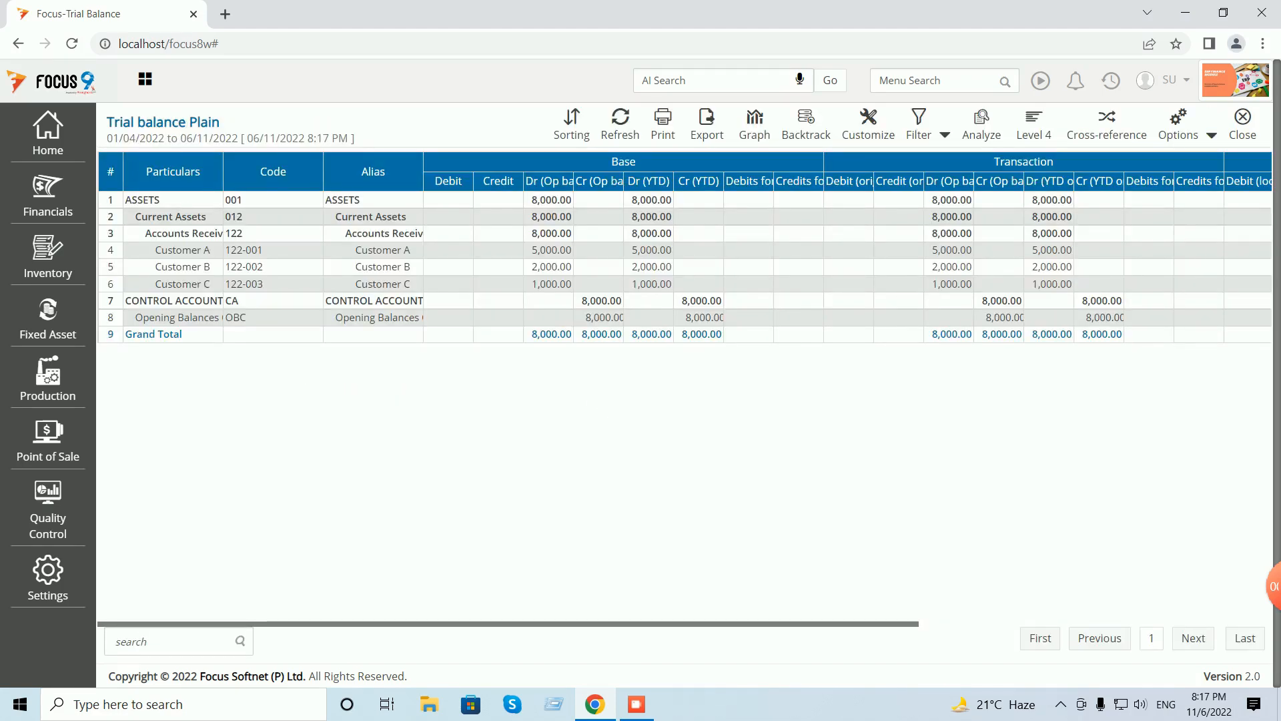
{"action": "left_click", "coordinate": [1211, 135]}
{"action": "left_click", "coordinate": [1193, 163]}
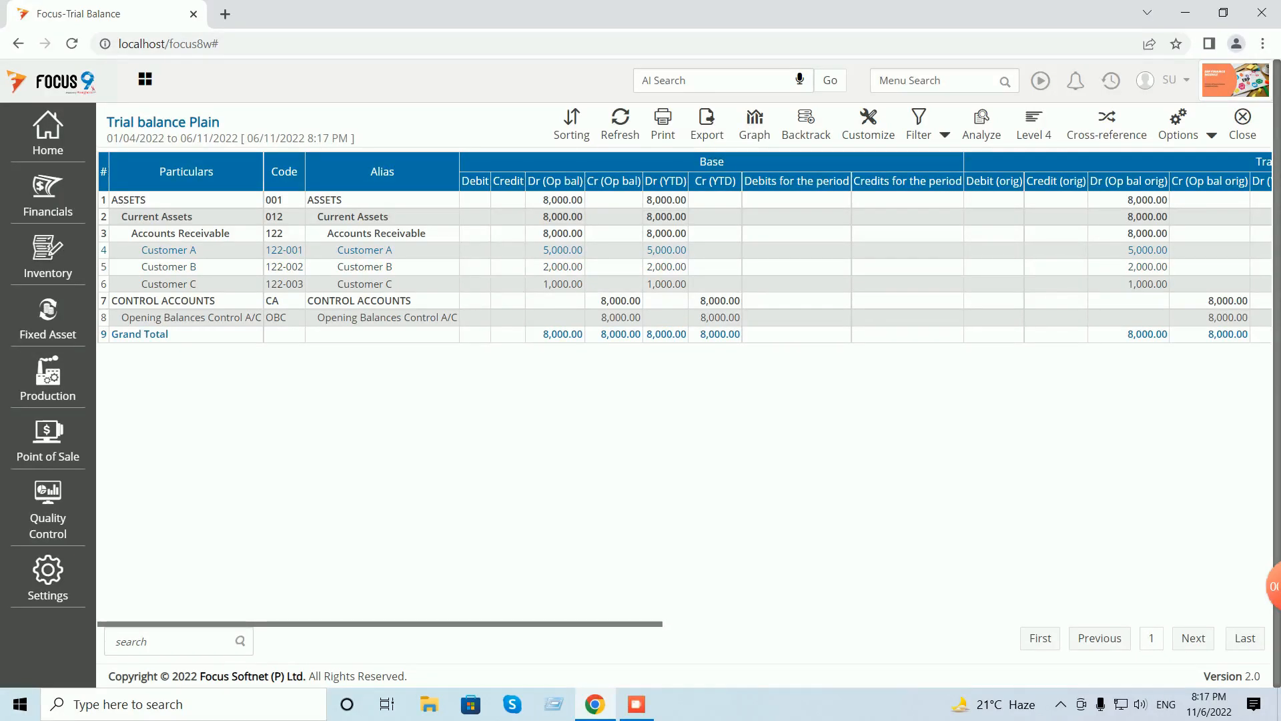
- Highlight Customer A's 5,000.00 and Customer B's 2,000.00 debits, then close the report
{"action": "left_click_drag", "start_coordinate": [542, 249], "coordinate": [579, 283]}
{"action": "double_click", "coordinate": [562, 266]}
{"action": "left_click", "coordinate": [571, 284]}
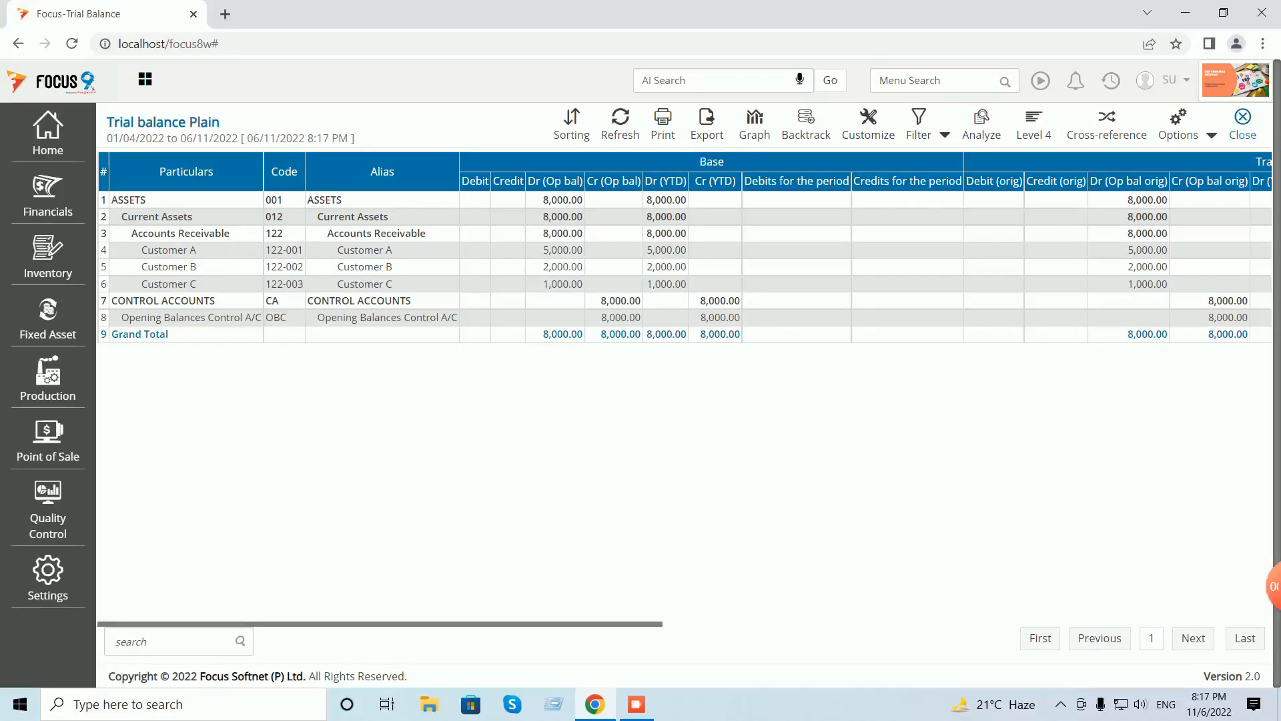
{"action": "left_click_drag", "start_coordinate": [1235, 136], "coordinate": [621, 317]}
{"action": "left_click", "coordinate": [620, 317]}
{"action": "left_click", "coordinate": [1242, 120]}
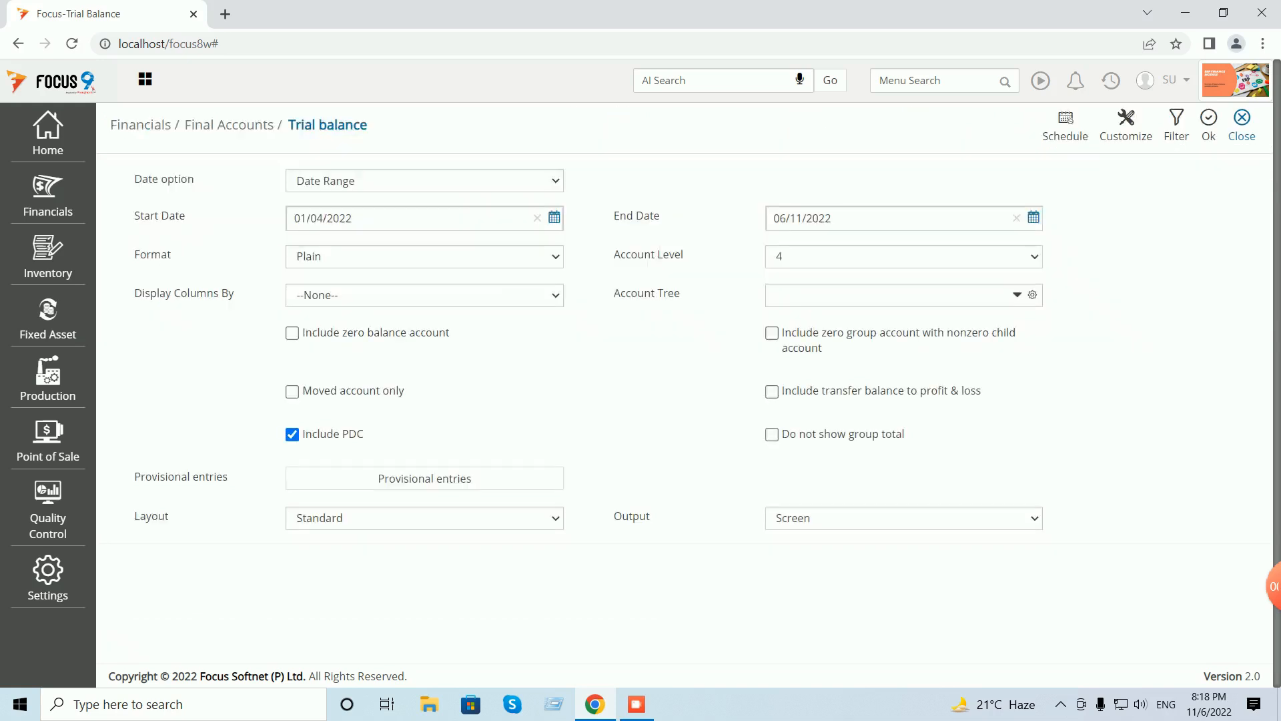
- Close the Trial Balance and reopen Opening Balances voucher 1 through Menu Search 'ope'
{"action": "left_click", "coordinate": [1241, 120]}
{"action": "left_click", "coordinate": [935, 81]}
{"action": "type", "text": "ope"}
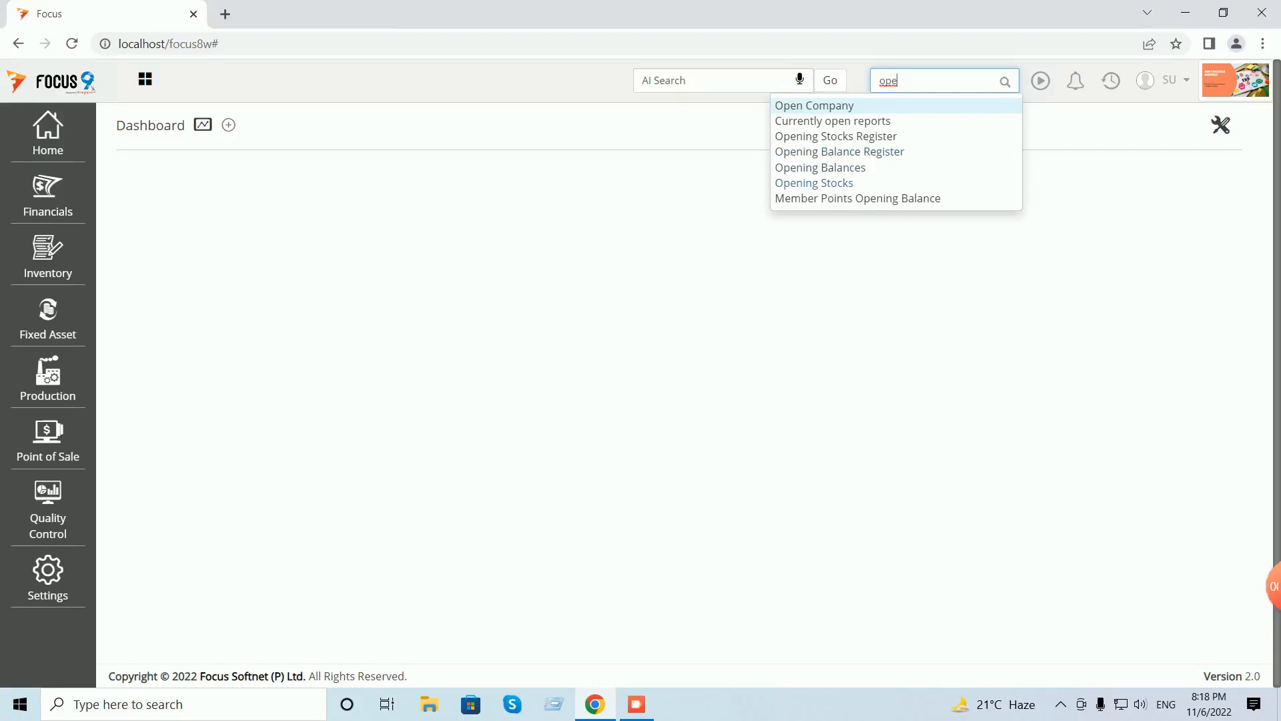
{"action": "left_click", "coordinate": [820, 167]}
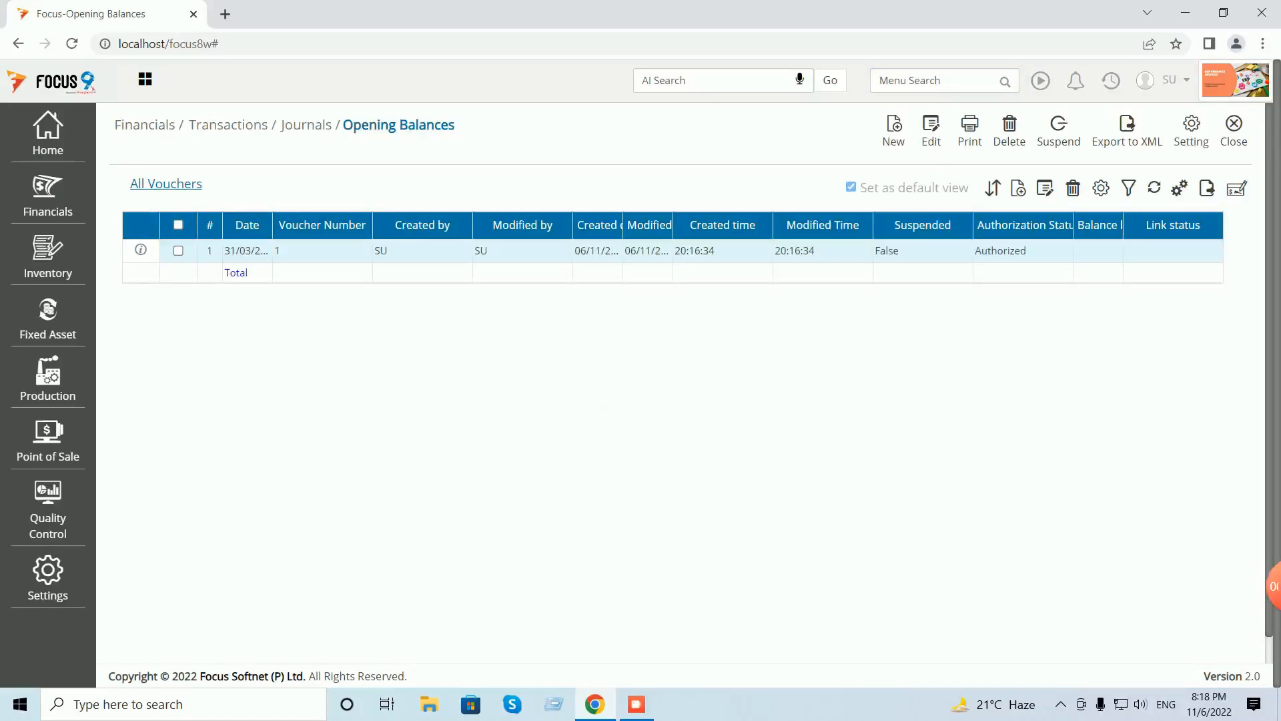
{"action": "double_click", "coordinate": [380, 250]}
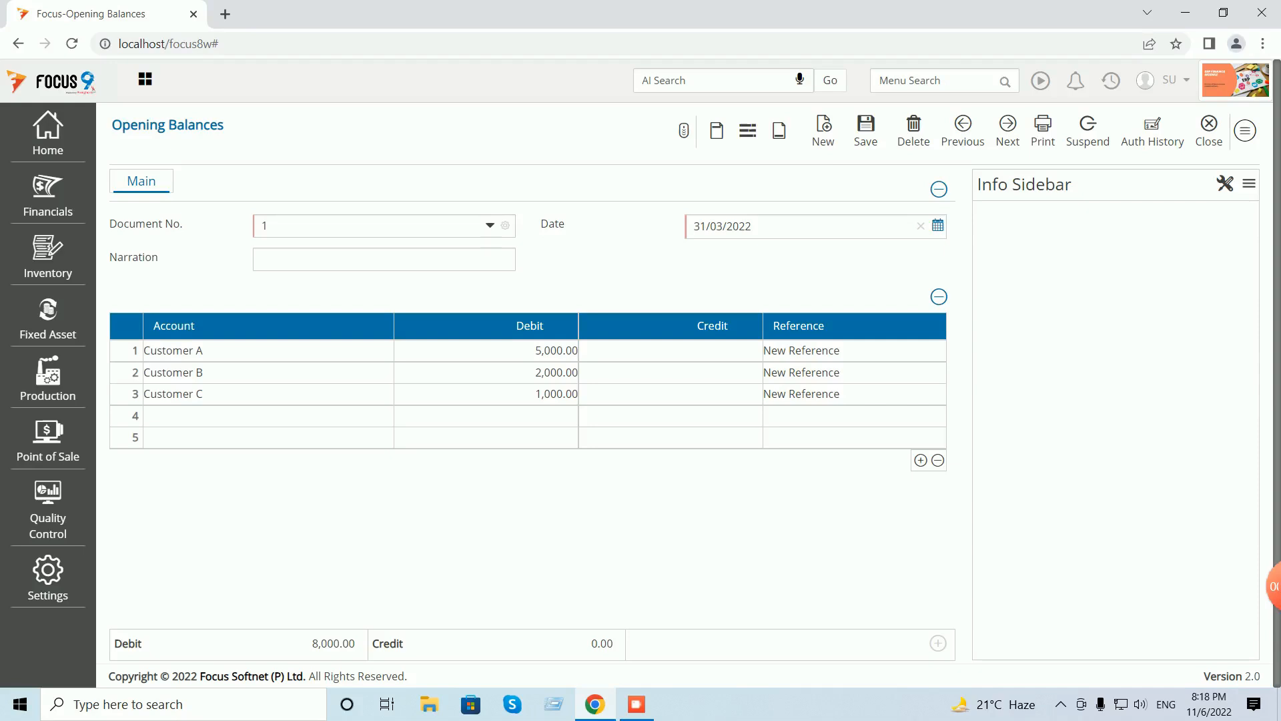
- In row 4, credit Vendor A 7,000 as a new bill reference
{"action": "left_click", "coordinate": [268, 417]}
{"action": "type", "text": "ven"}
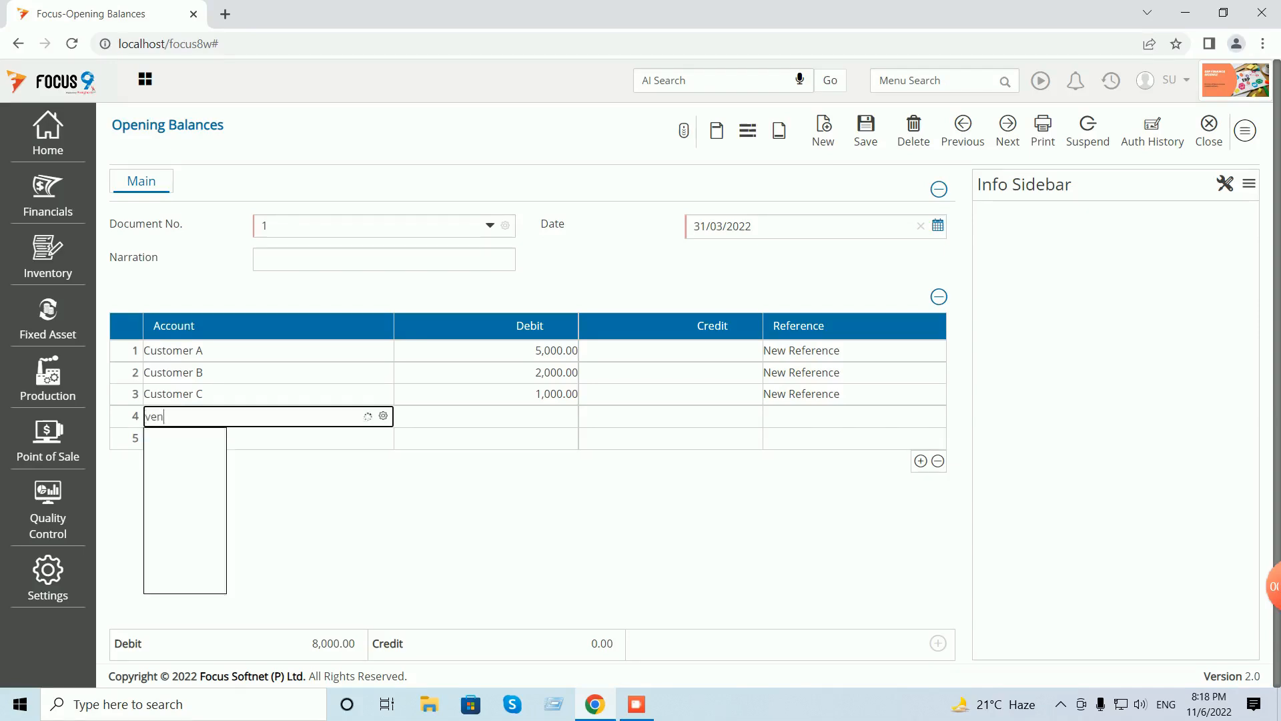
{"action": "key", "text": "Tab"}
{"action": "key", "text": "Tab"}
{"action": "type", "text": "7"}
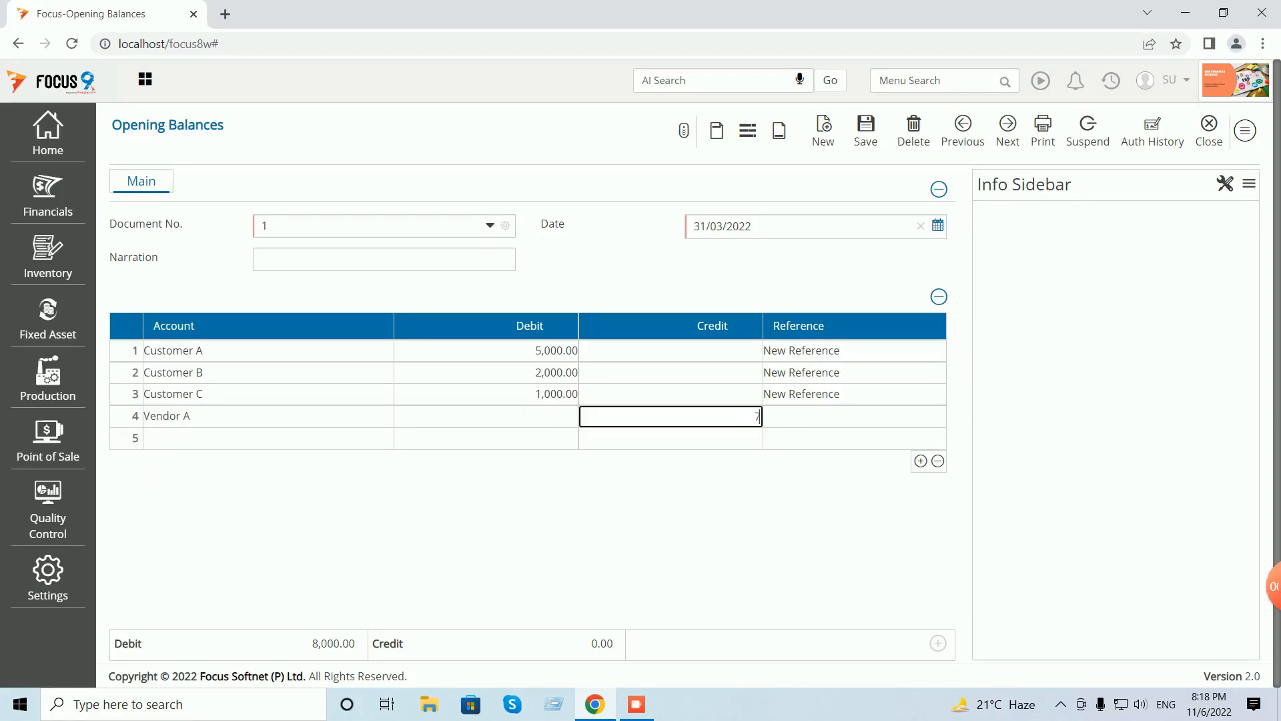
{"action": "type", "text": "000"}
{"action": "key", "text": "Tab"}
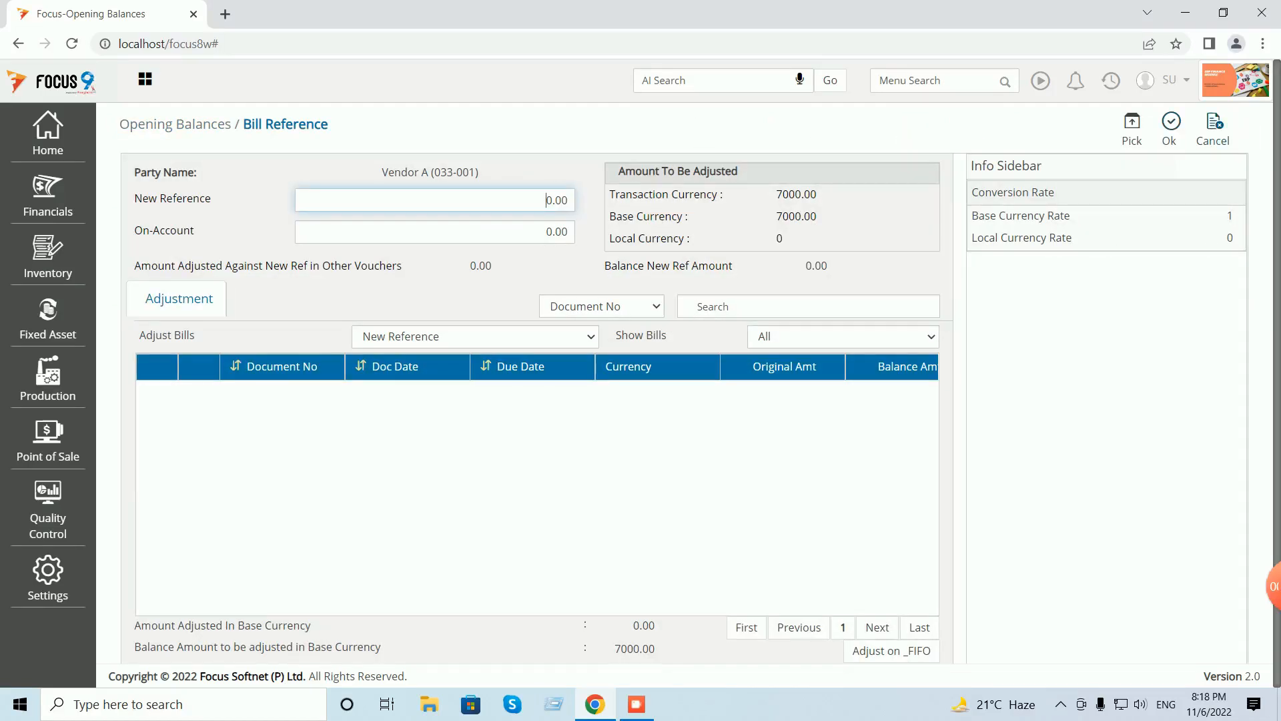
{"action": "key", "text": "alt+p"}
{"action": "key", "text": "alt+o"}
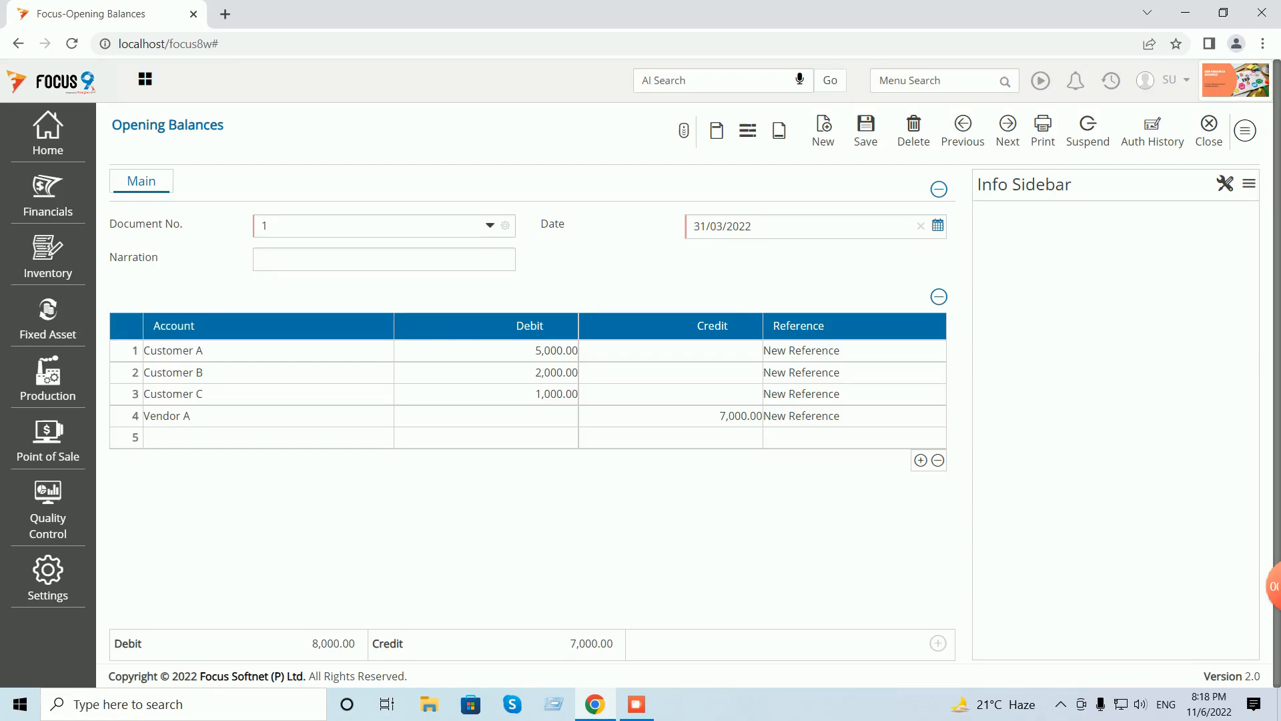
- In row 5, credit Profit/Loss A/C 1,000
{"action": "left_click", "coordinate": [253, 438]}
{"action": "type", "text": "re"}
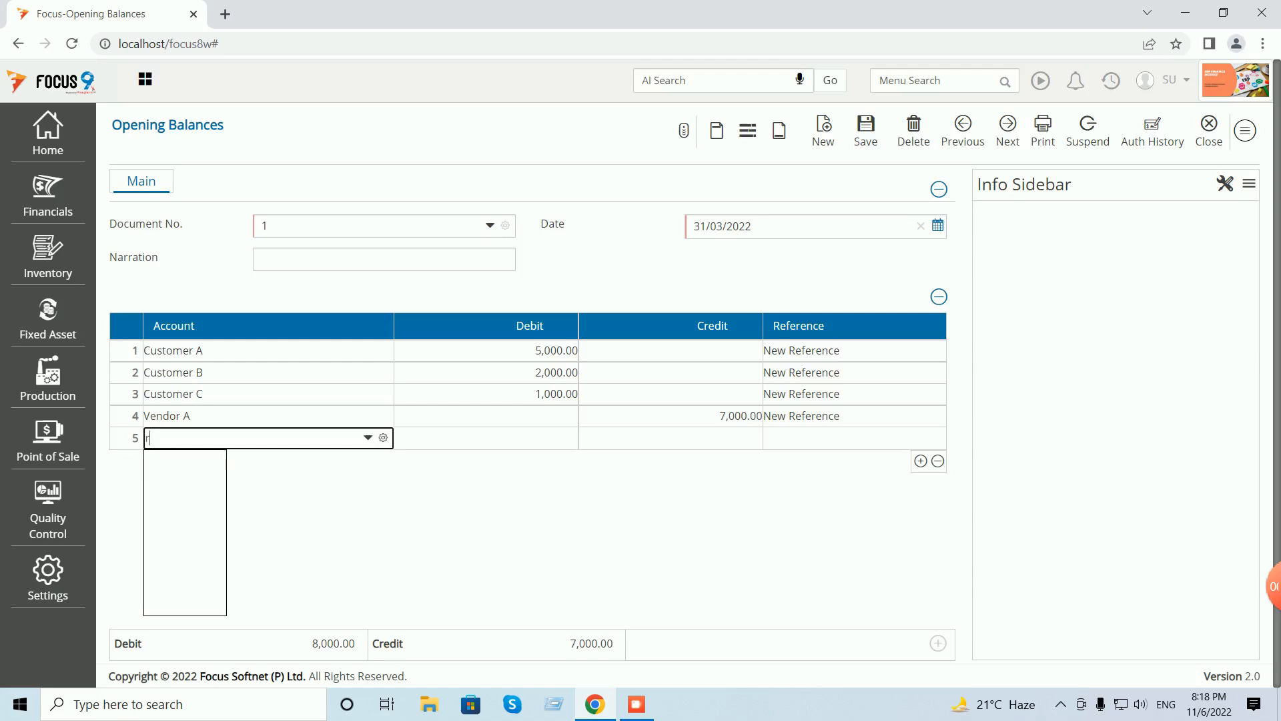
{"action": "key", "text": "BackSpace"}
{"action": "key", "text": "BackSpace"}
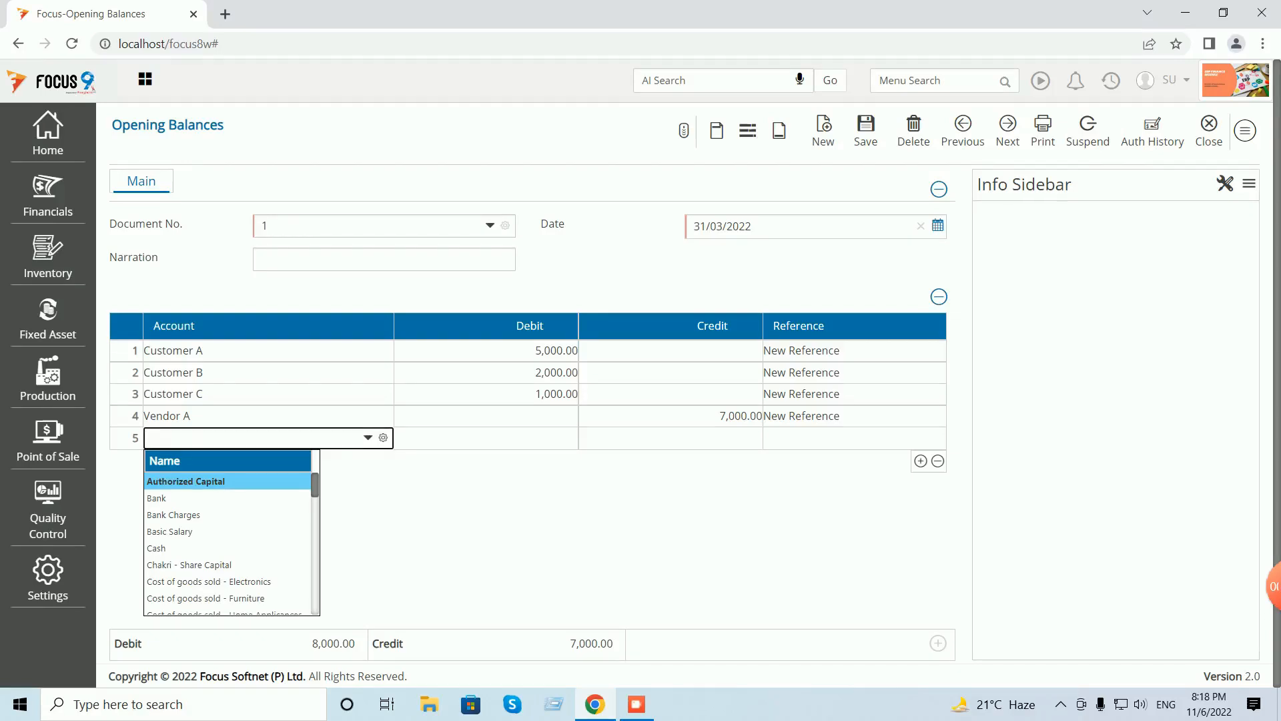
{"action": "scroll", "coordinate": [227, 543], "scroll_direction": "down", "scroll_amount": 5}
{"action": "scroll", "coordinate": [227, 541], "scroll_direction": "down", "scroll_amount": 3}
{"action": "scroll", "coordinate": [227, 540], "scroll_direction": "down", "scroll_amount": 5}
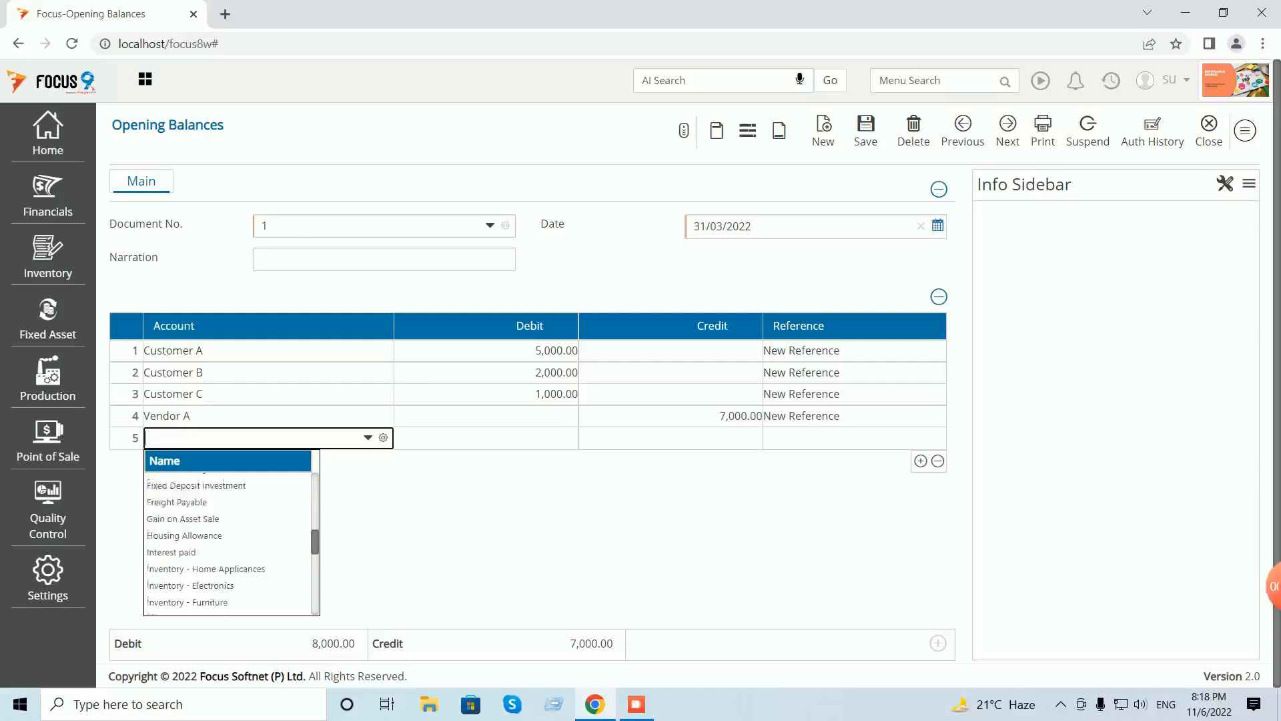
{"action": "scroll", "coordinate": [227, 540], "scroll_direction": "down", "scroll_amount": 5}
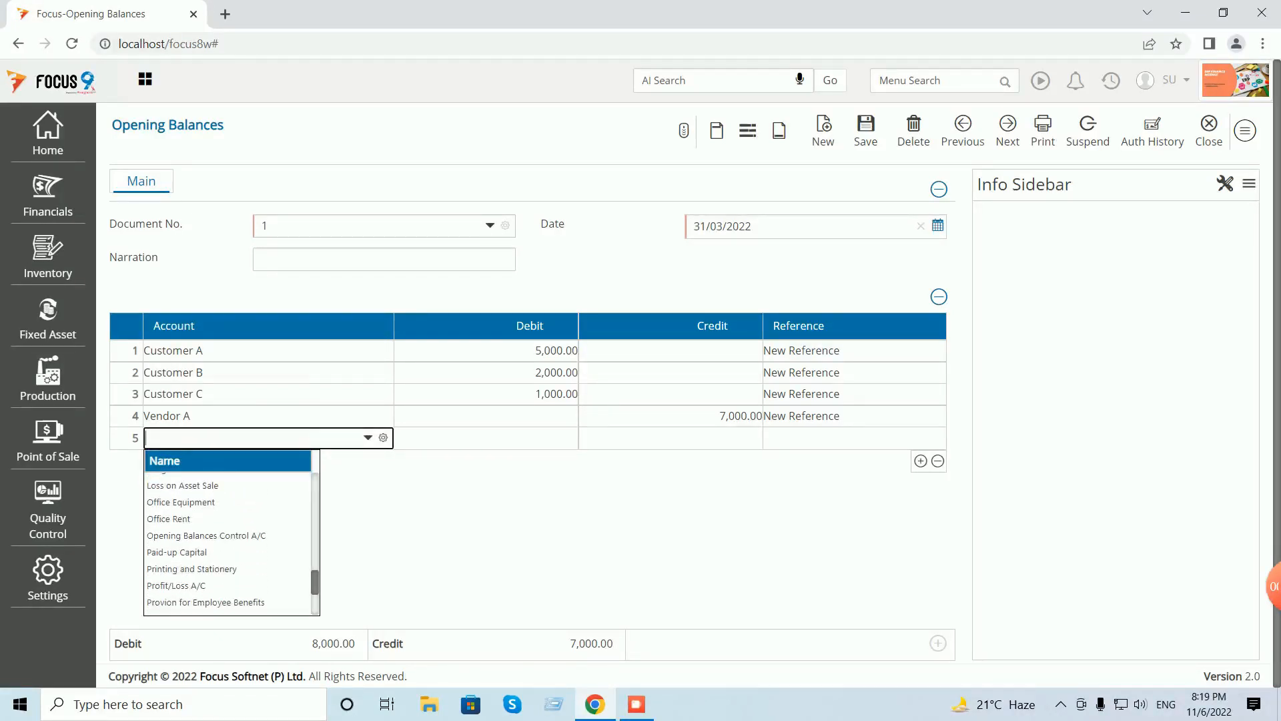
{"action": "left_click", "coordinate": [176, 585]}
{"action": "left_click", "coordinate": [670, 438]}
{"action": "type", "text": "1000"}
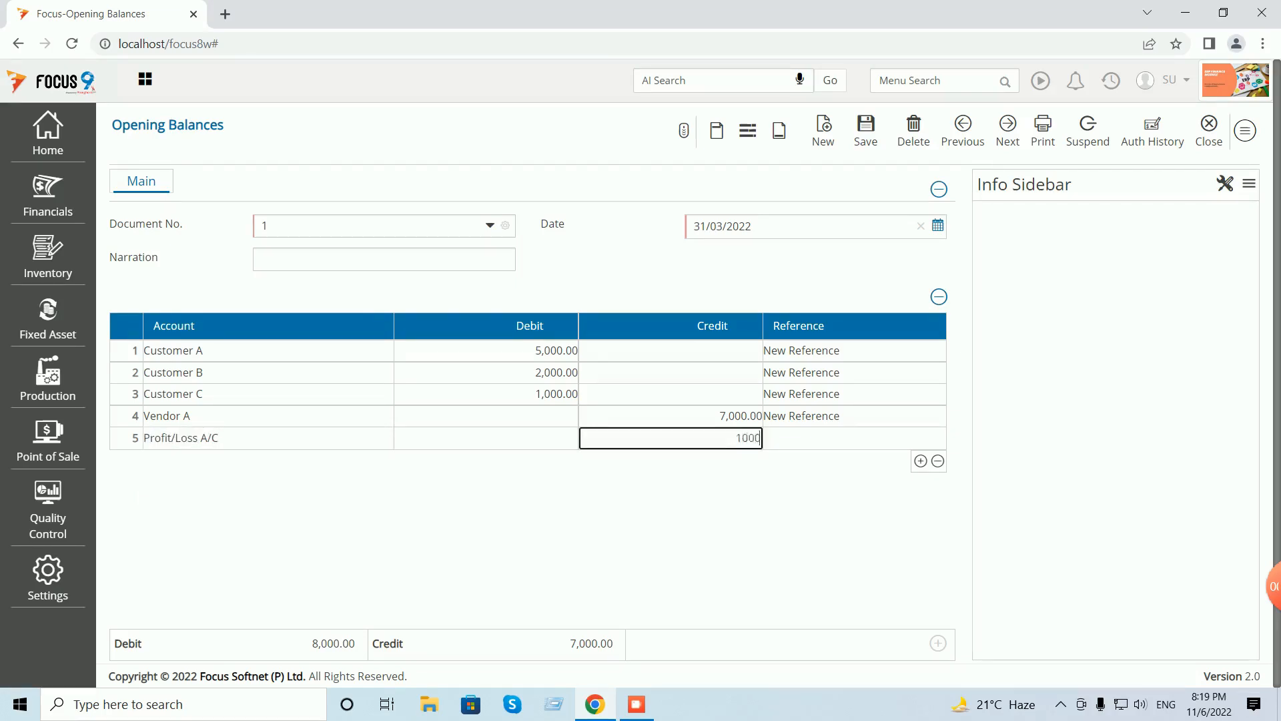
{"action": "key", "text": "Return"}
- Save the balanced opening balances voucher and close back to the Dashboard
{"action": "key", "text": "ctrl+s"}
{"action": "left_click", "coordinate": [1216, 130]}
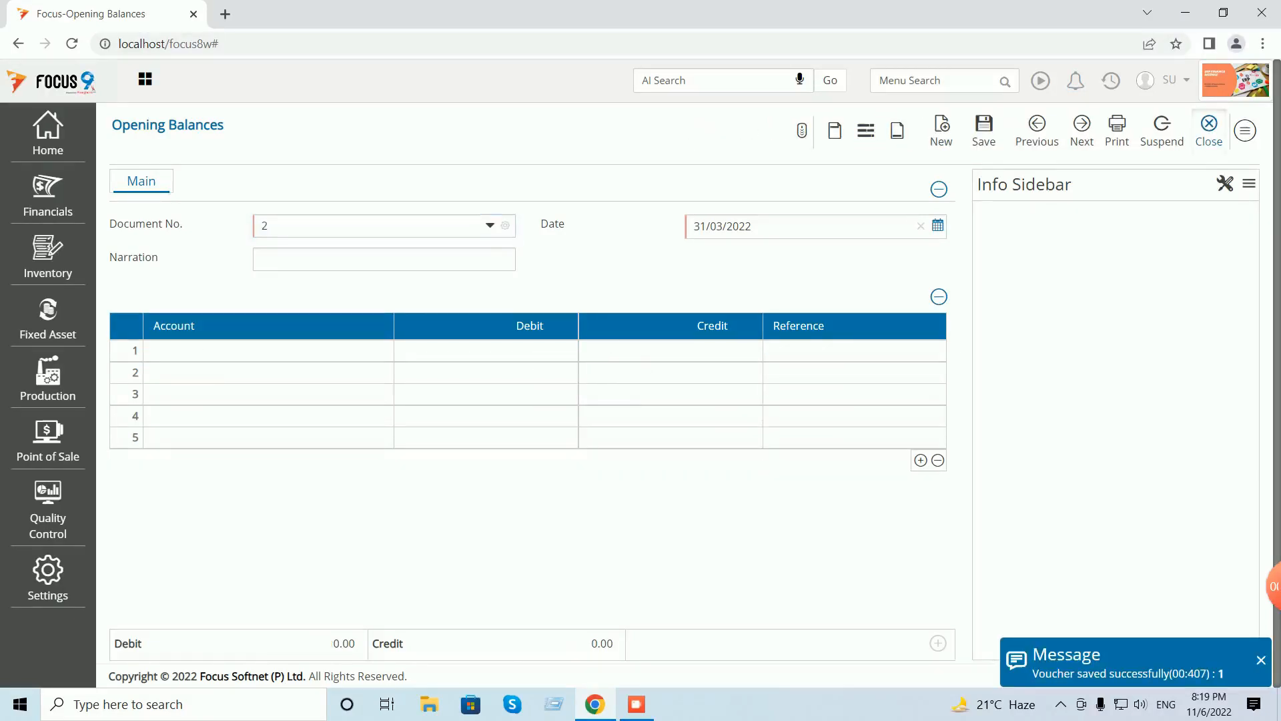
{"action": "left_click", "coordinate": [1234, 130]}
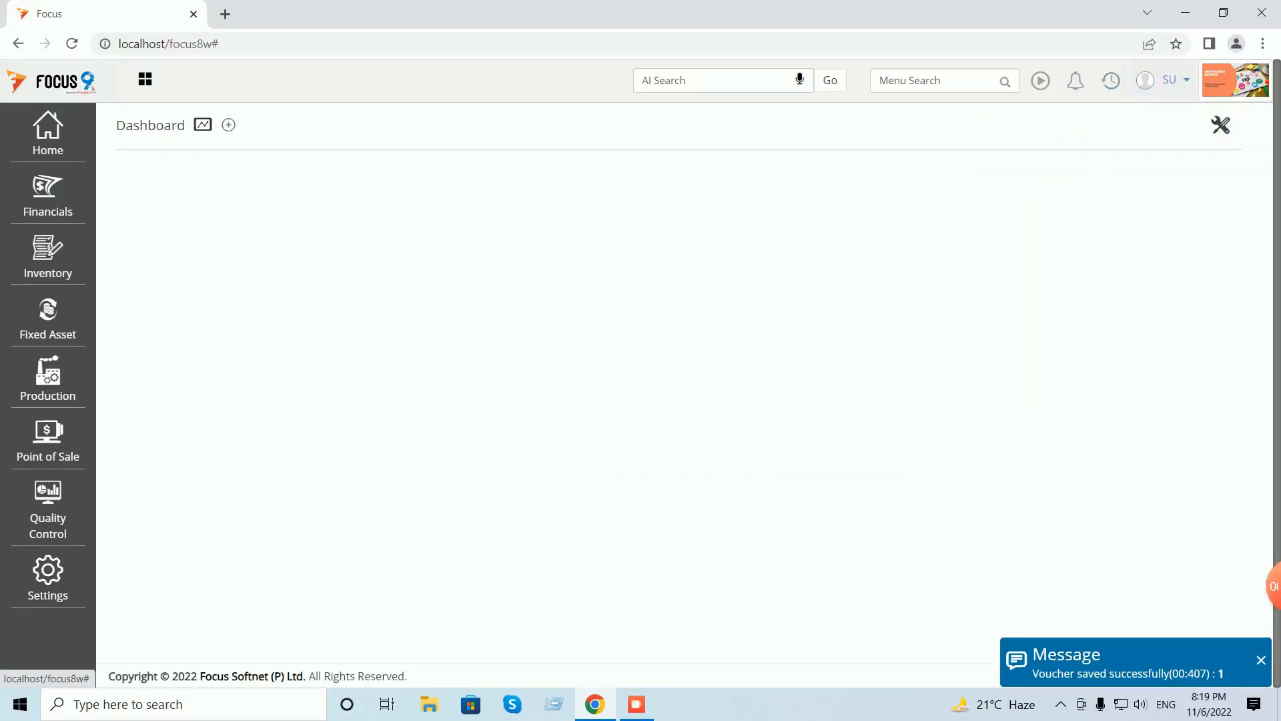
- Run the Trial Balance from recent items with auto-adjusted column widths
{"action": "left_click", "coordinate": [1111, 80]}
{"action": "left_click", "coordinate": [1039, 128]}
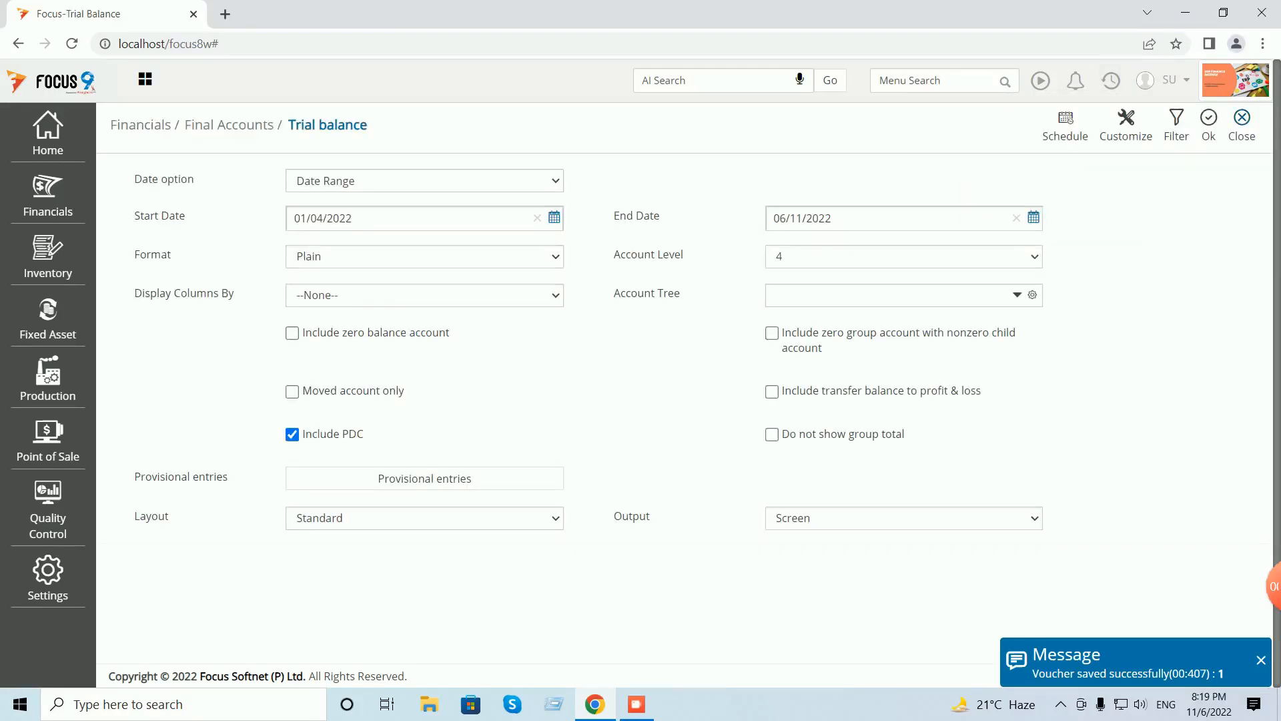
{"action": "left_click", "coordinate": [1209, 126]}
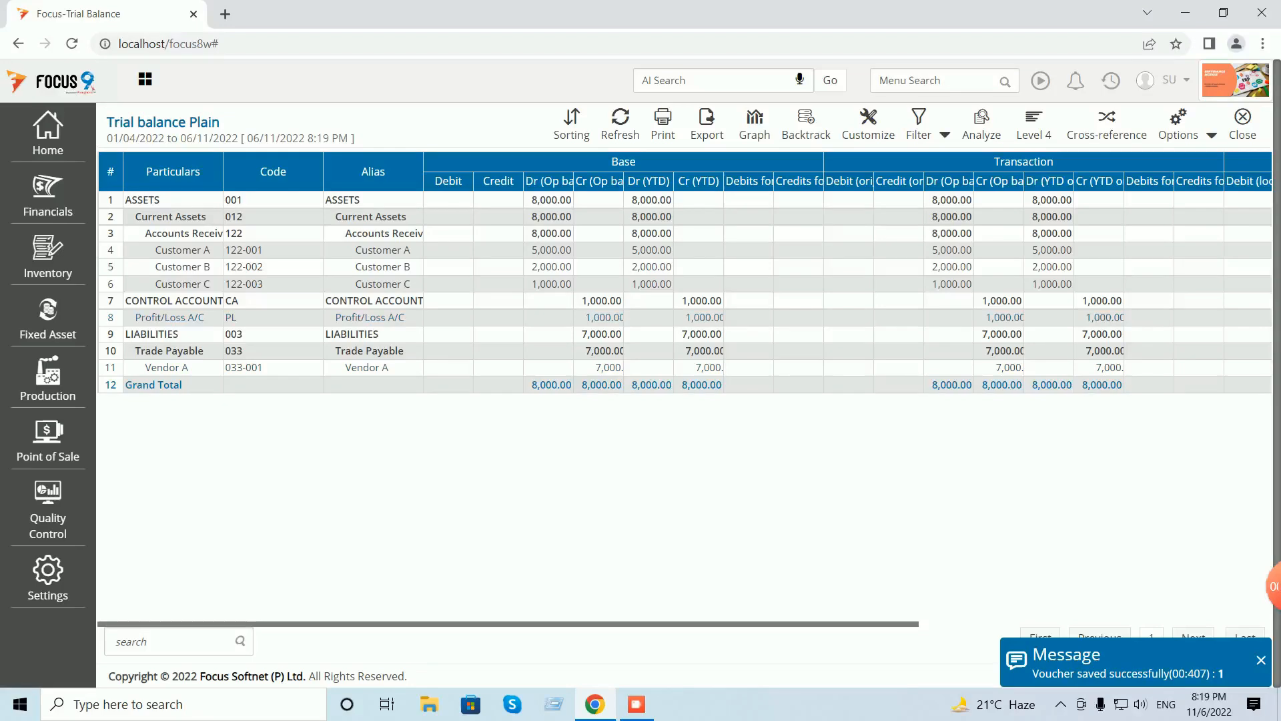
{"action": "left_click", "coordinate": [1211, 134]}
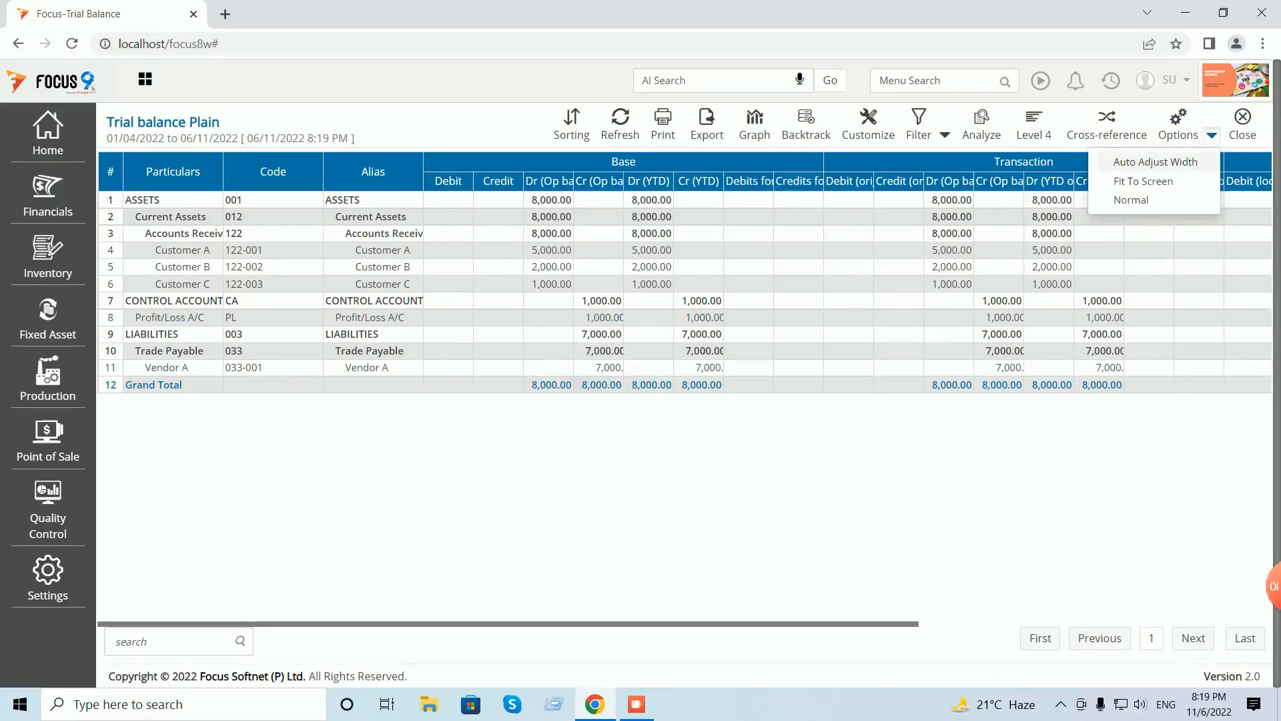
{"action": "left_click", "coordinate": [1164, 160]}
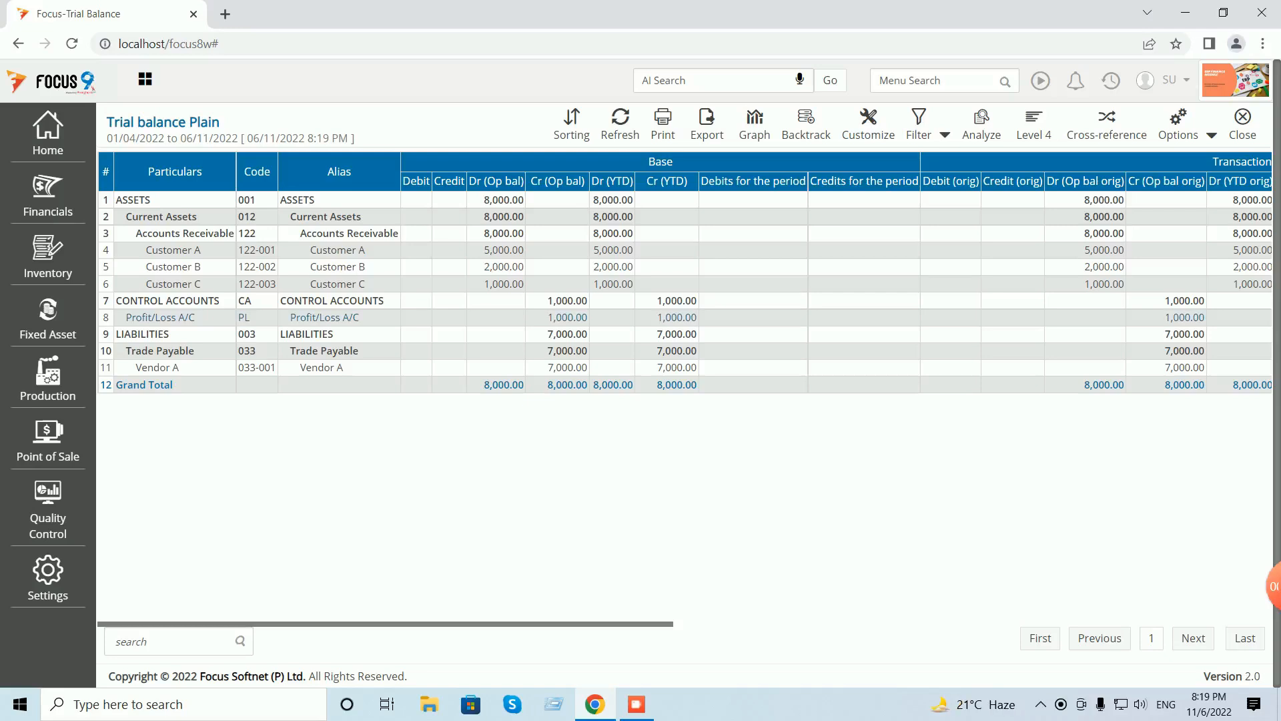
- Verify Profit/Loss A/C's 1,000.00 credit opening balance, then close the report and its settings
{"action": "left_click_drag", "start_coordinate": [548, 316], "coordinate": [582, 316]}
{"action": "left_click_drag", "start_coordinate": [583, 317], "coordinate": [588, 317]}
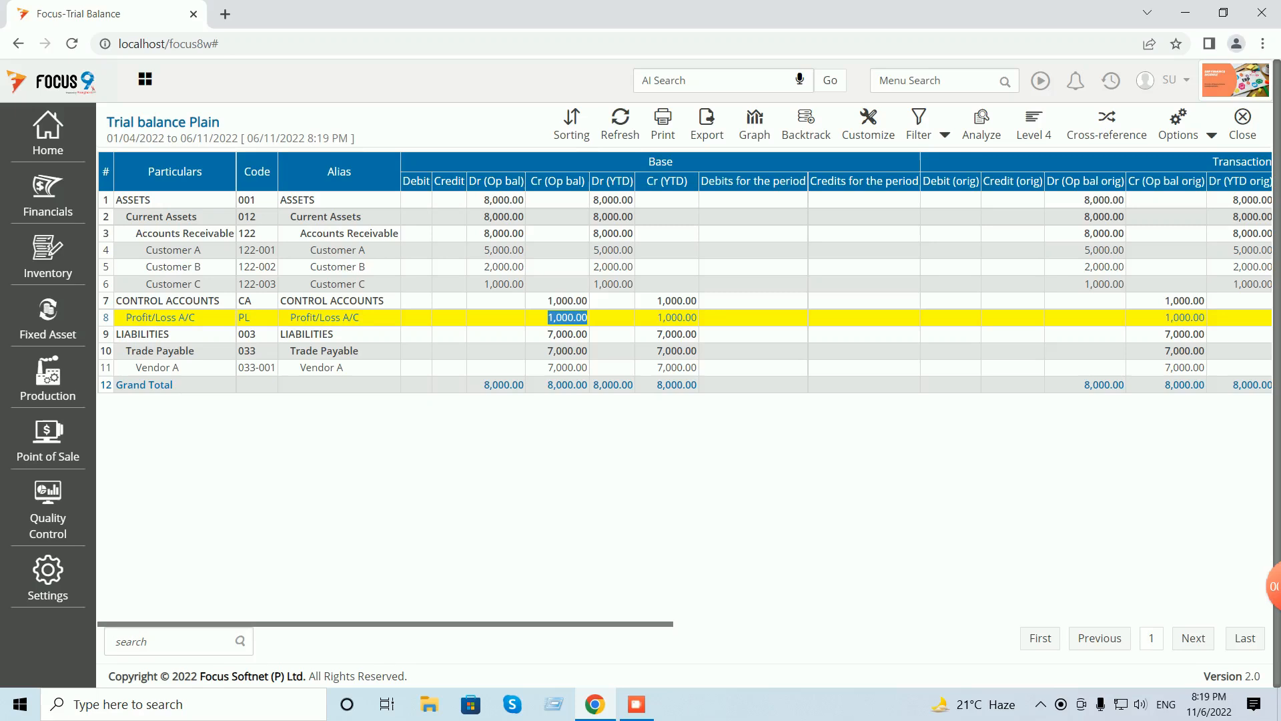
{"action": "left_click", "coordinate": [1242, 124]}
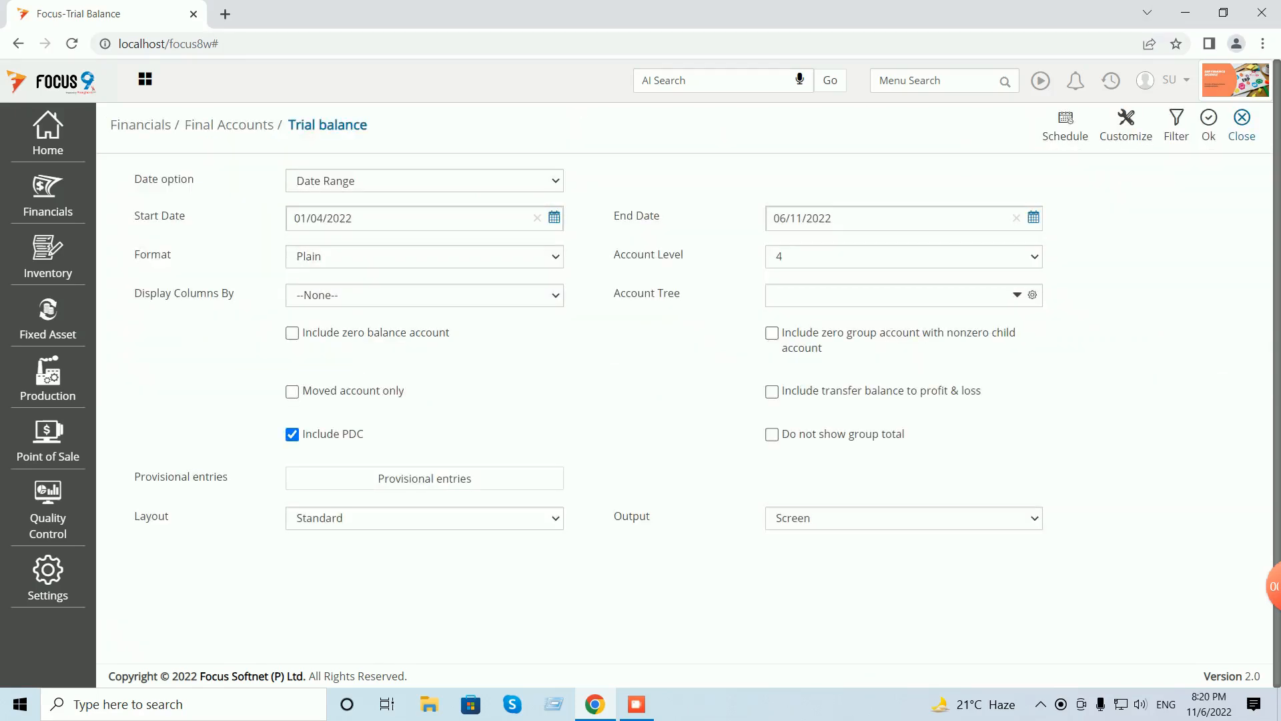
{"action": "left_click", "coordinate": [1241, 125]}
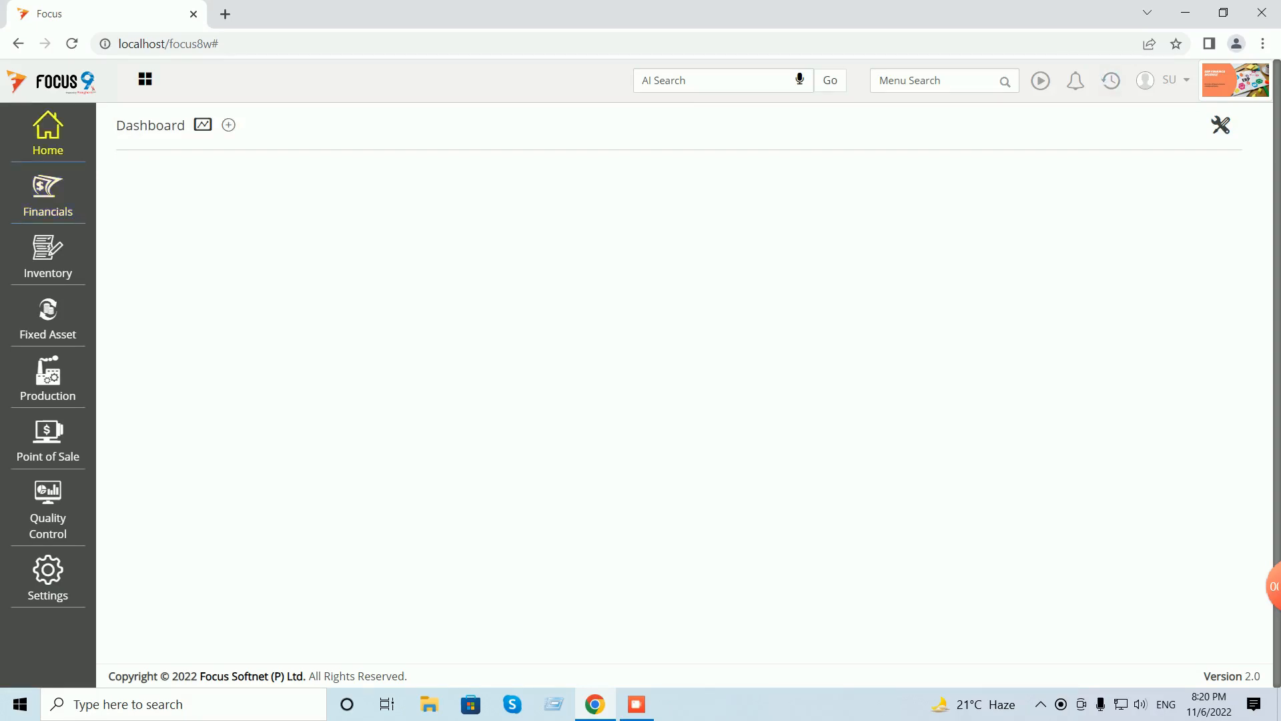
- Open Home > Masters > Account and search 'reserves', finding no matching account
{"action": "left_click", "coordinate": [48, 134]}
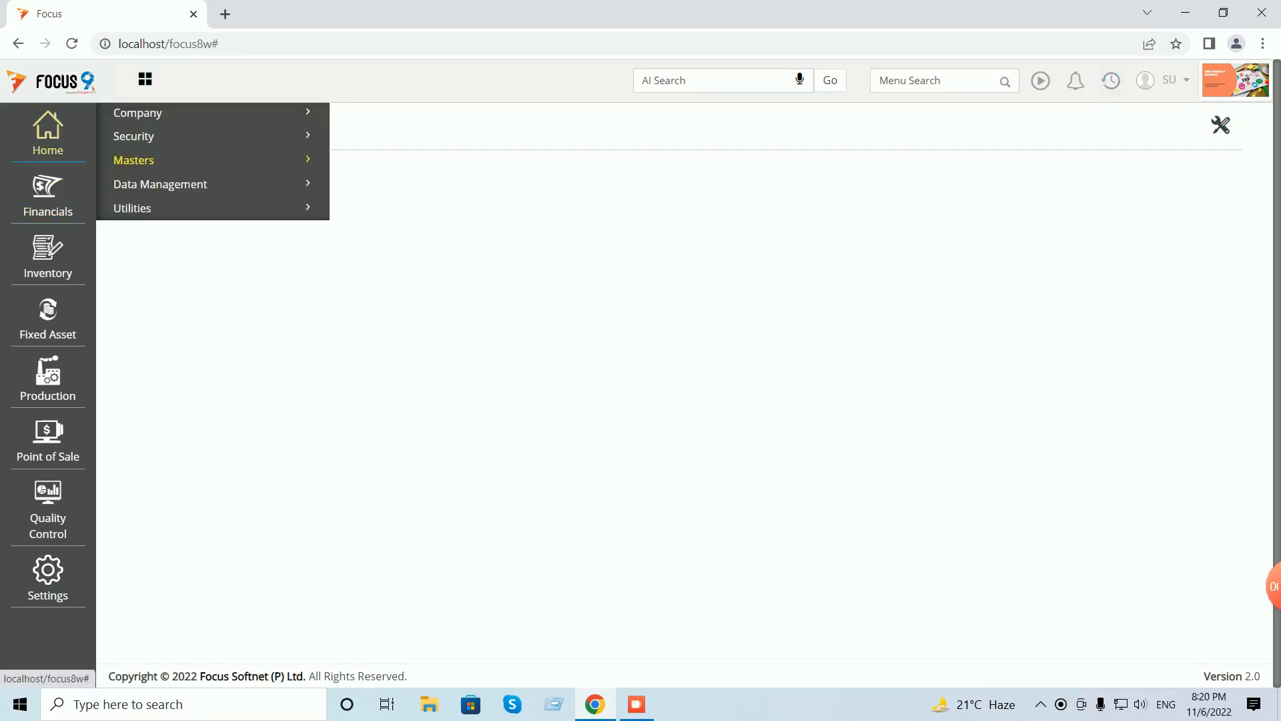
{"action": "left_click", "coordinate": [136, 161]}
{"action": "left_click", "coordinate": [143, 189]}
{"action": "left_click", "coordinate": [490, 201]}
{"action": "type", "text": "reser"}
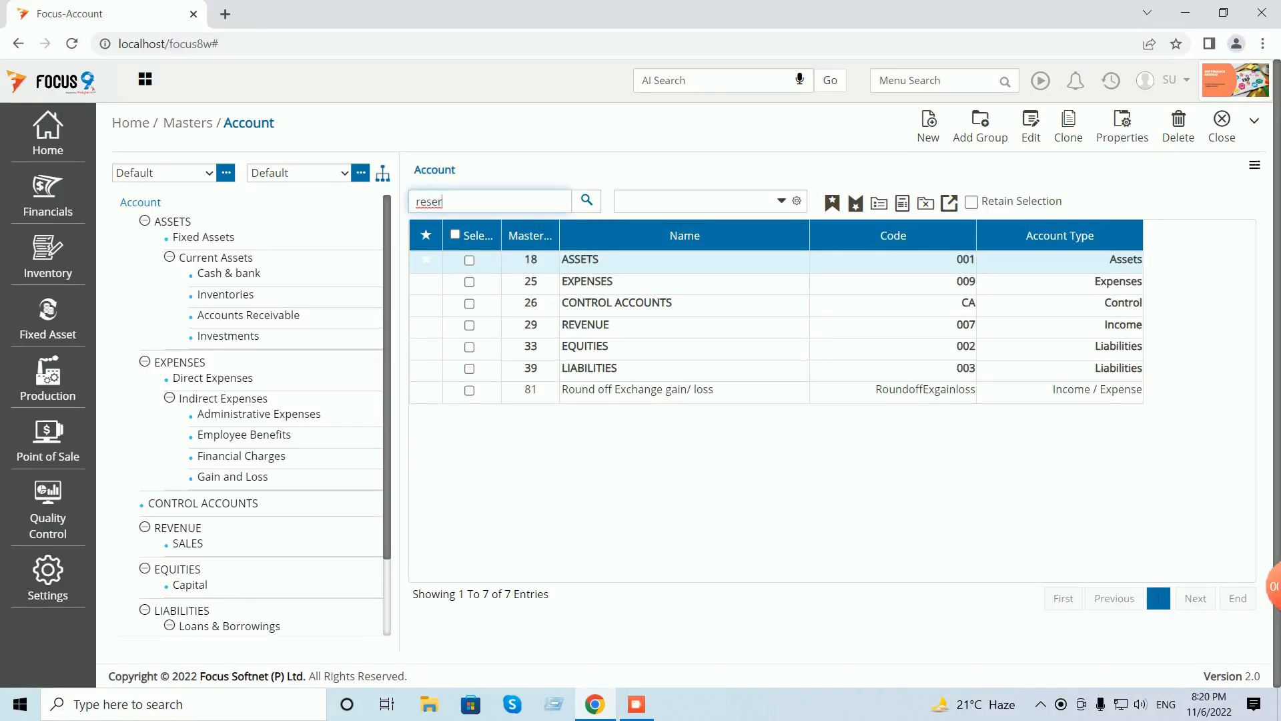
{"action": "type", "text": "ves"}
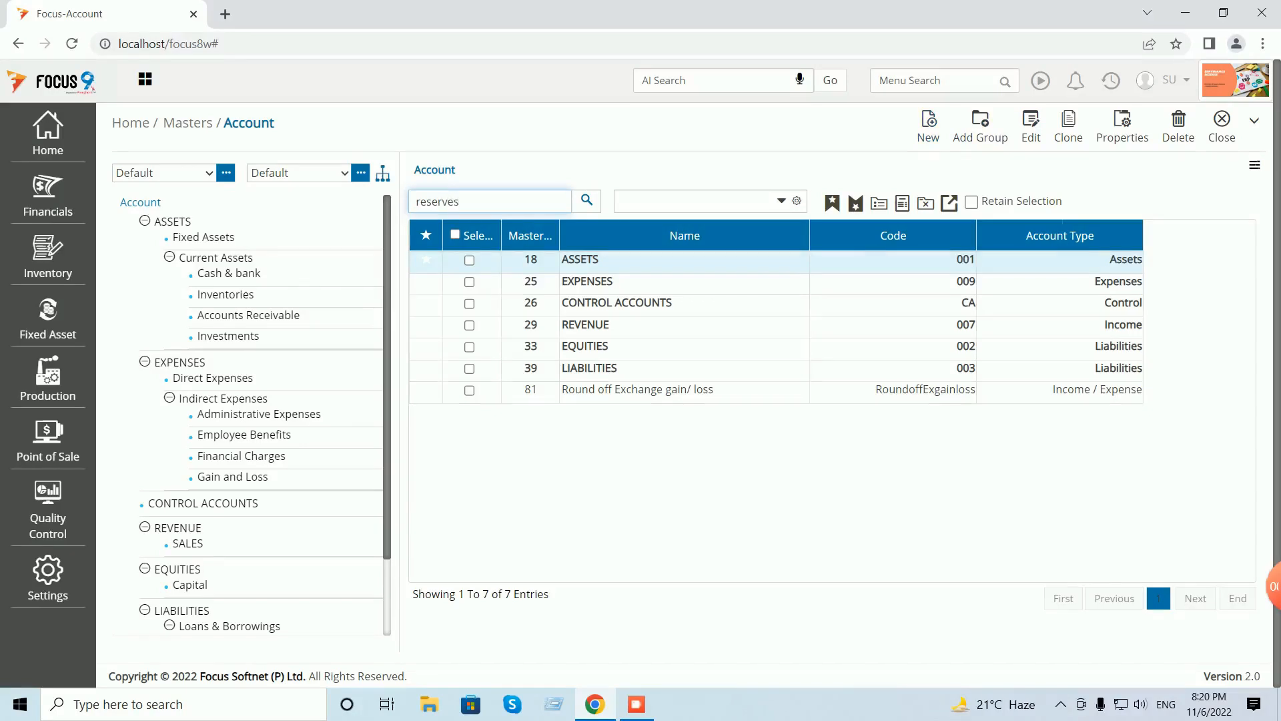
{"action": "key", "text": "Return"}
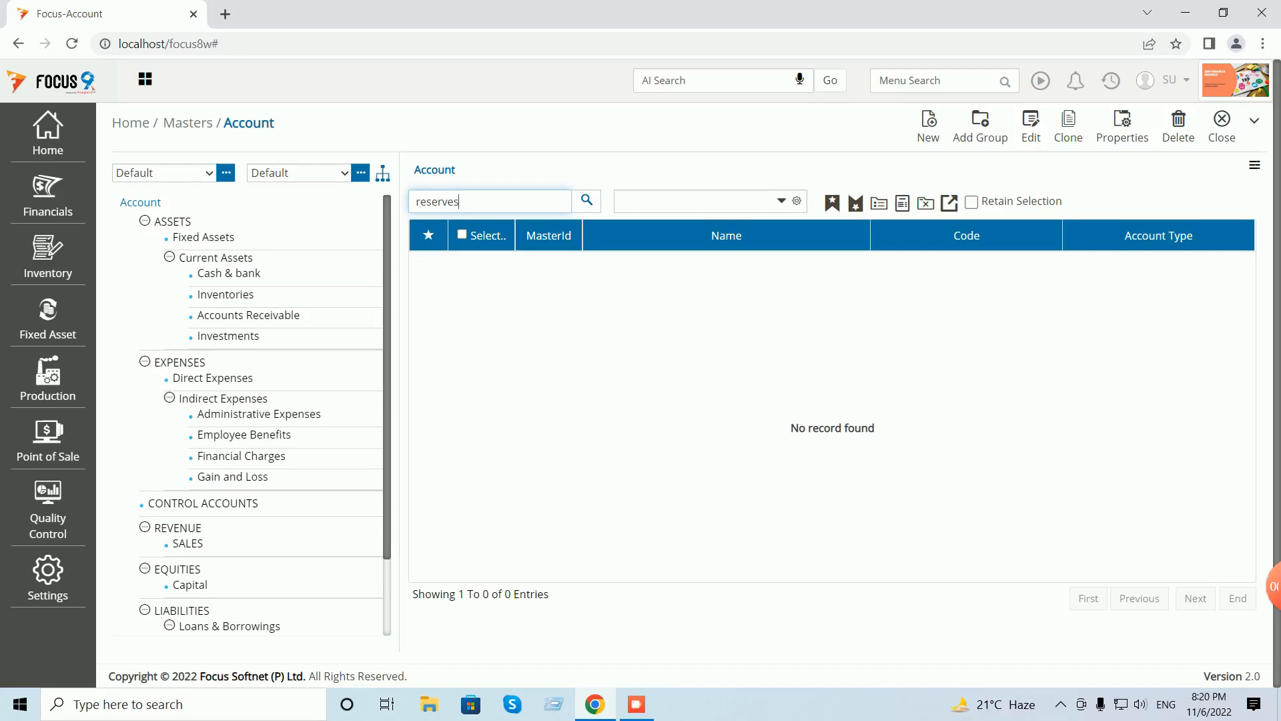
{"action": "key", "text": "BackSpace"}
{"action": "key", "text": "BackSpace"}
{"action": "key", "text": "BackSpace"}
{"action": "key", "text": "BackSpace"}
{"action": "key", "text": "BackSpace"}
{"action": "key", "text": "BackSpace"}
{"action": "key", "text": "BackSpace"}
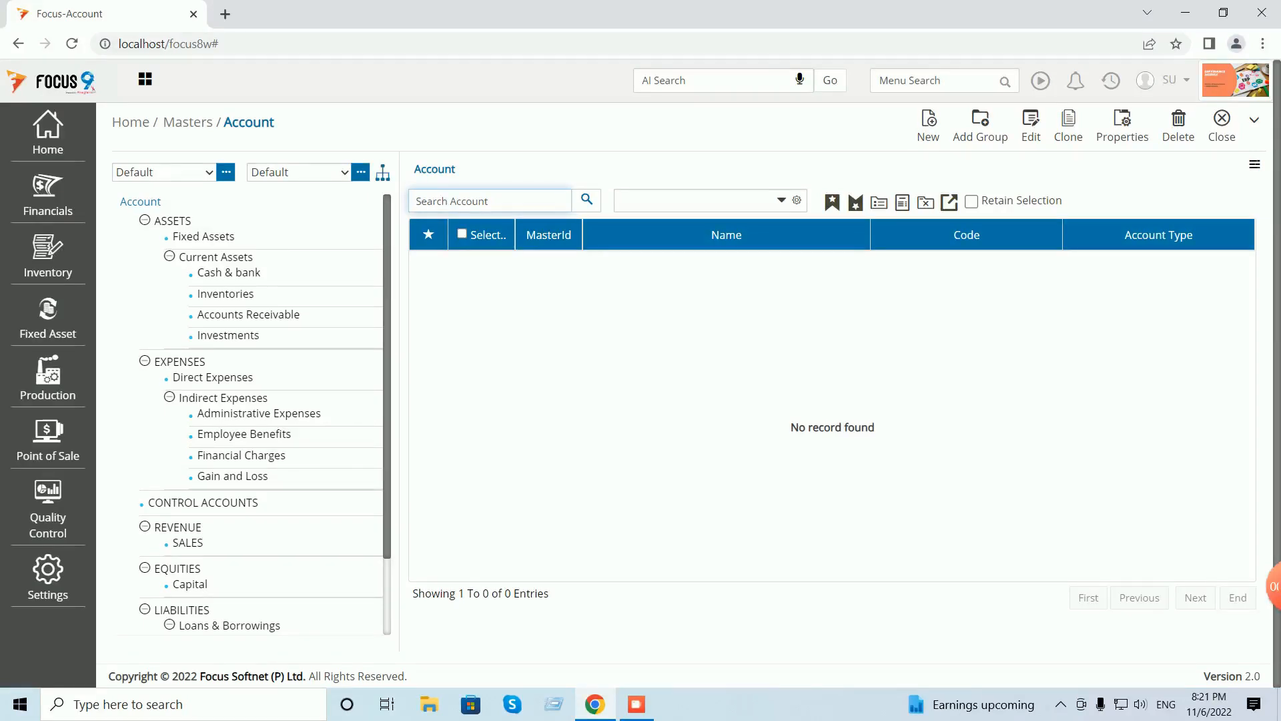
- Filter the LIABILITIES group for 'lia' and start a new Liabilities account
{"action": "left_click", "coordinate": [181, 610]}
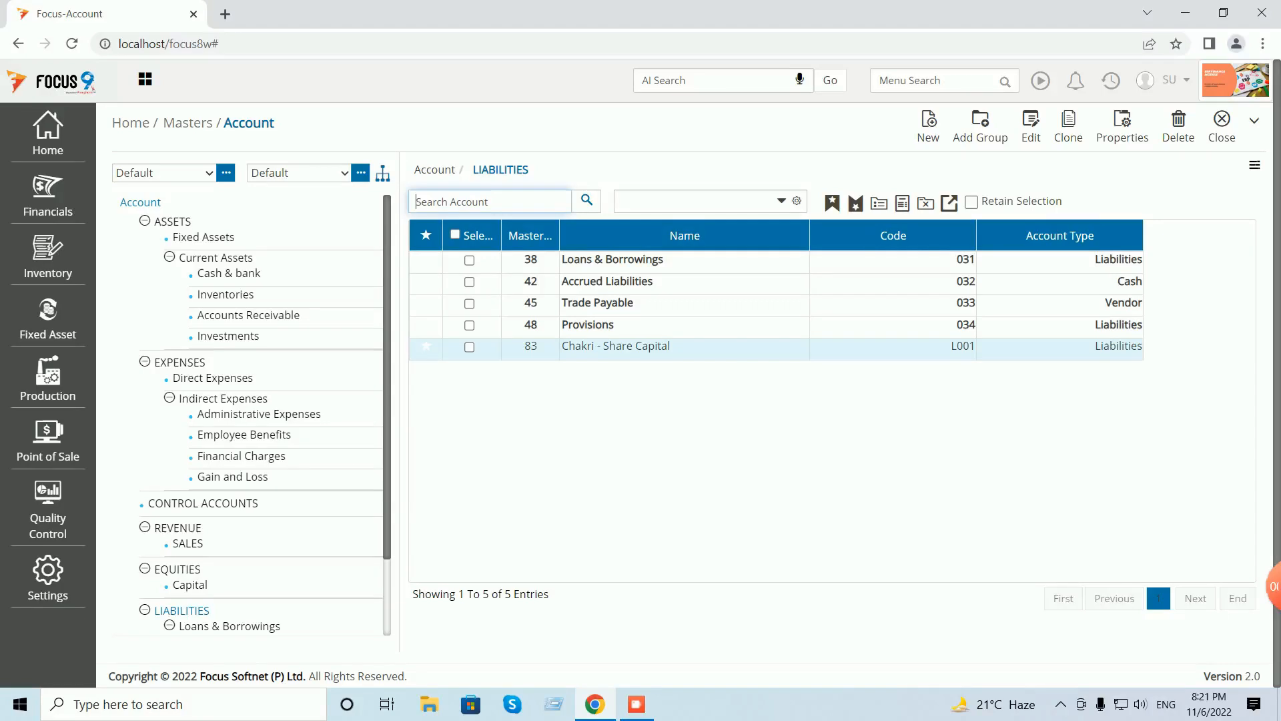
{"action": "type", "text": "lia"}
{"action": "key", "text": "Return"}
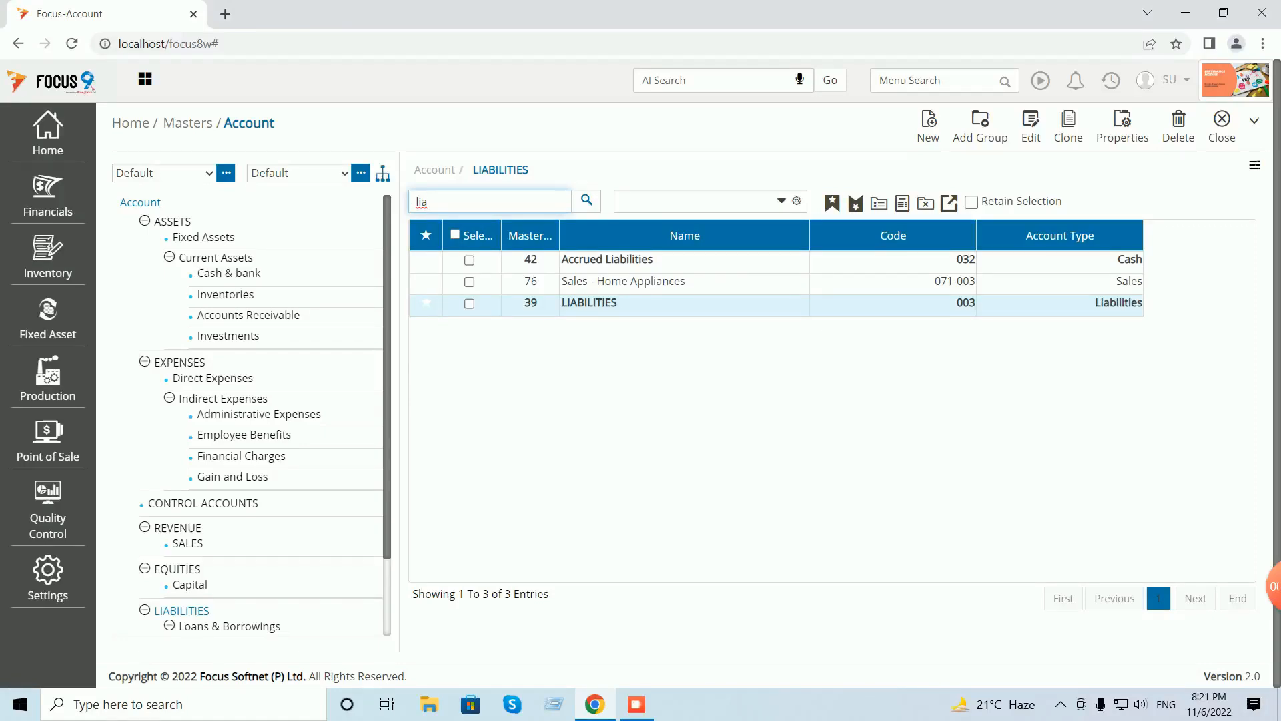
{"action": "left_click_drag", "start_coordinate": [589, 303], "coordinate": [755, 315]}
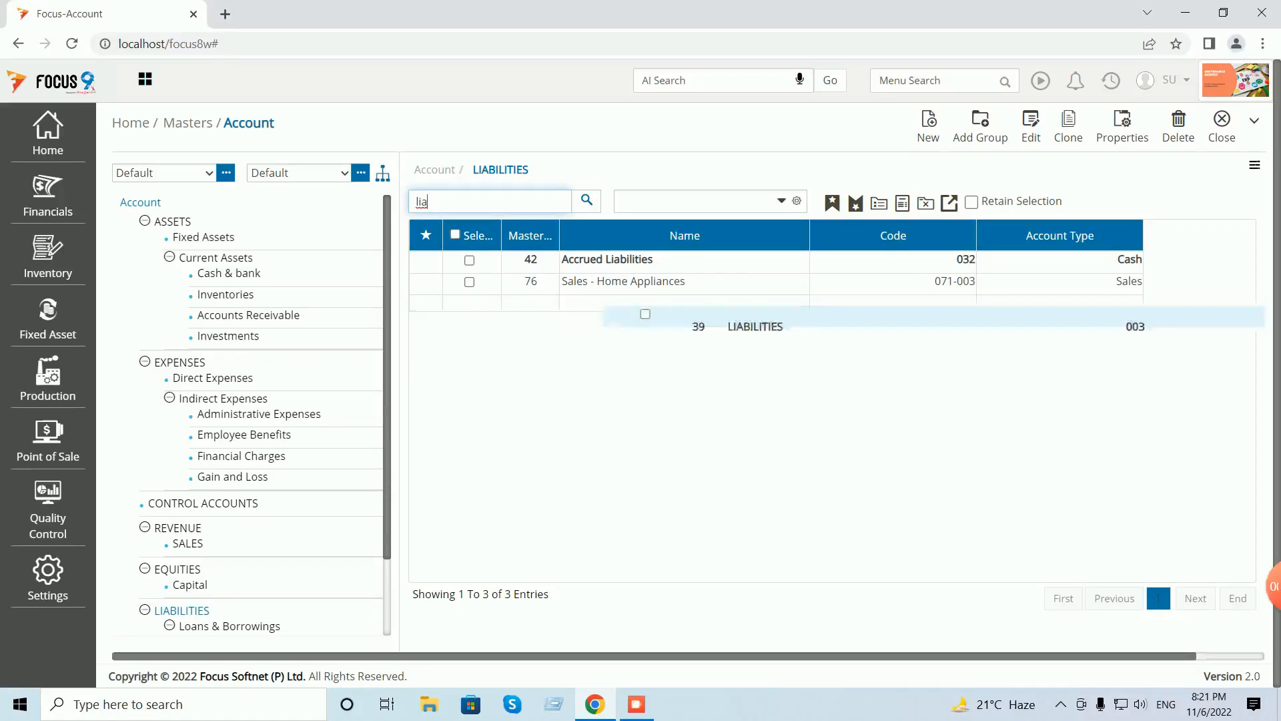
{"action": "left_click_drag", "start_coordinate": [589, 303], "coordinate": [749, 312]}
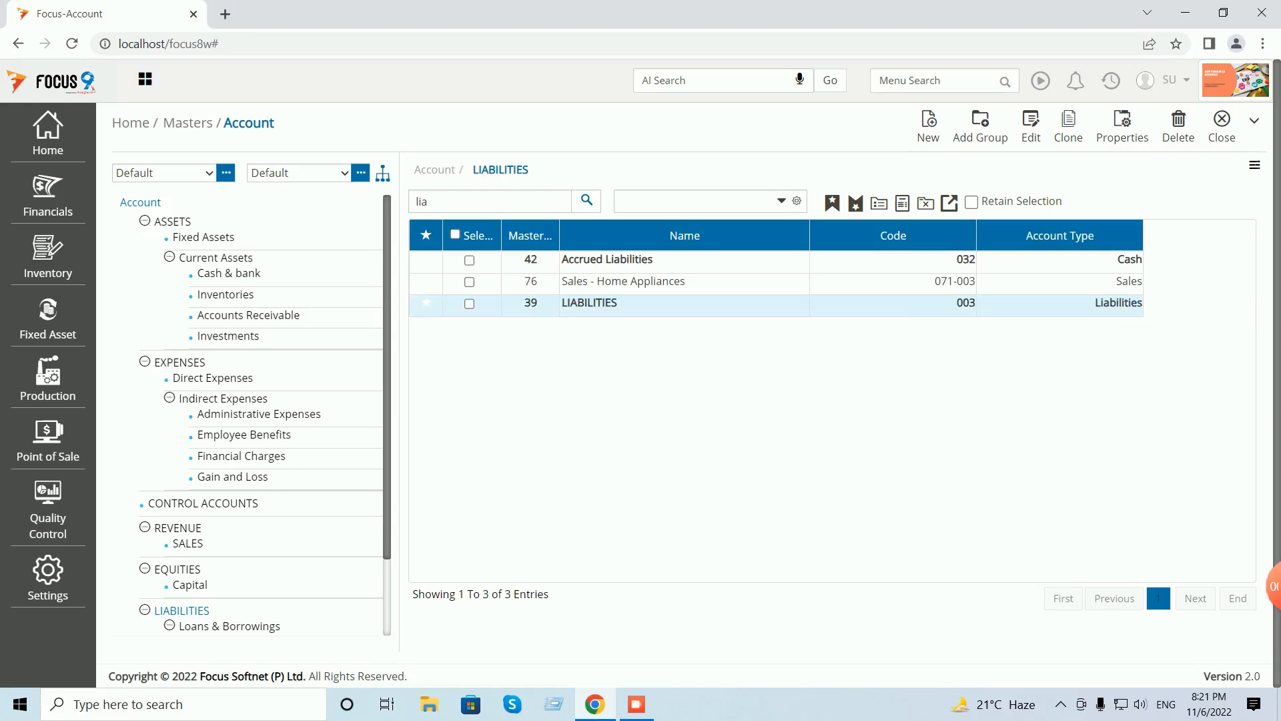
{"action": "left_click", "coordinate": [928, 127]}
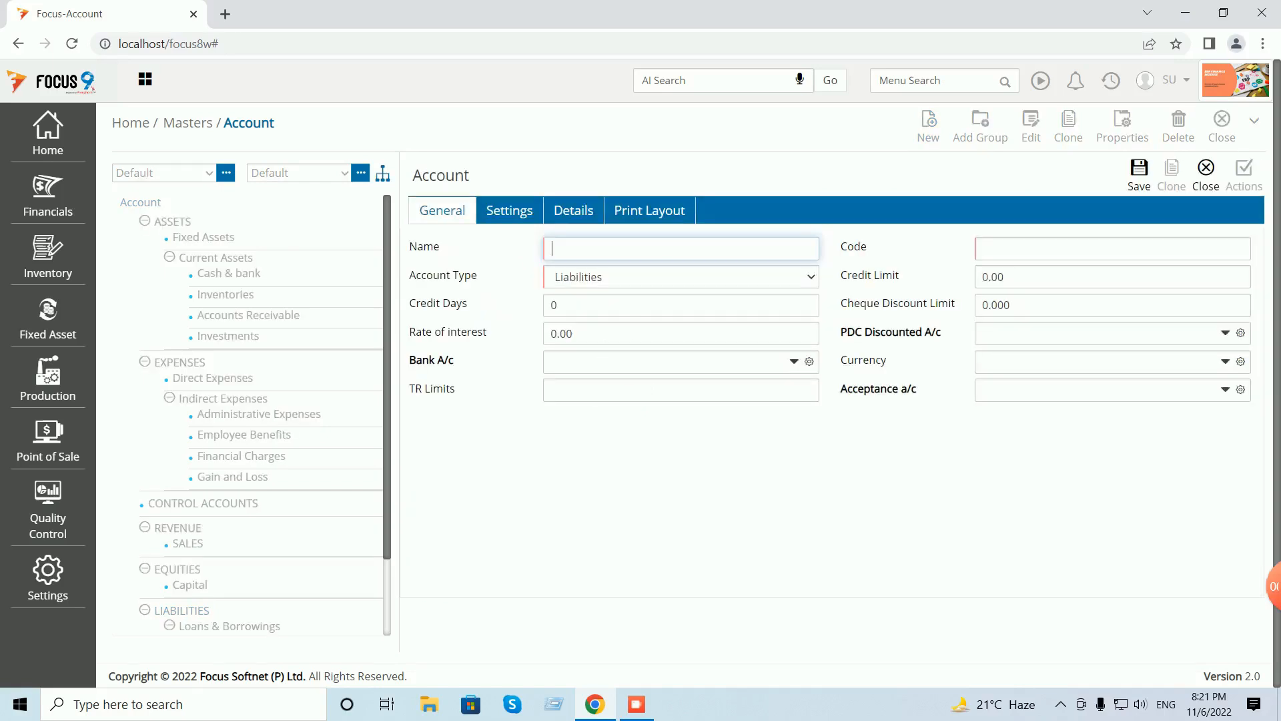
- Save the new Reserves & Surplus account with code L002, then drag it into another account group
{"action": "type", "text": "Reserves & Surplus"}
{"action": "key", "text": "Tab"}
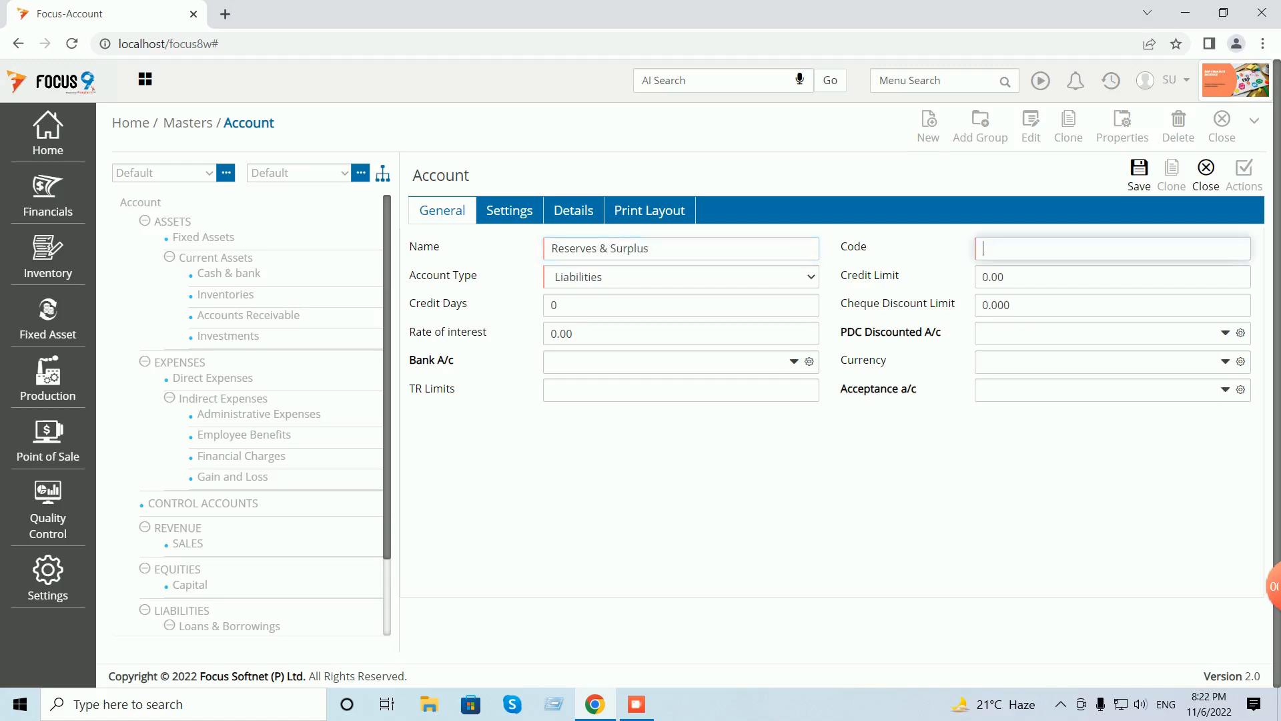
{"action": "type", "text": "L002"}
{"action": "key", "text": "Tab"}
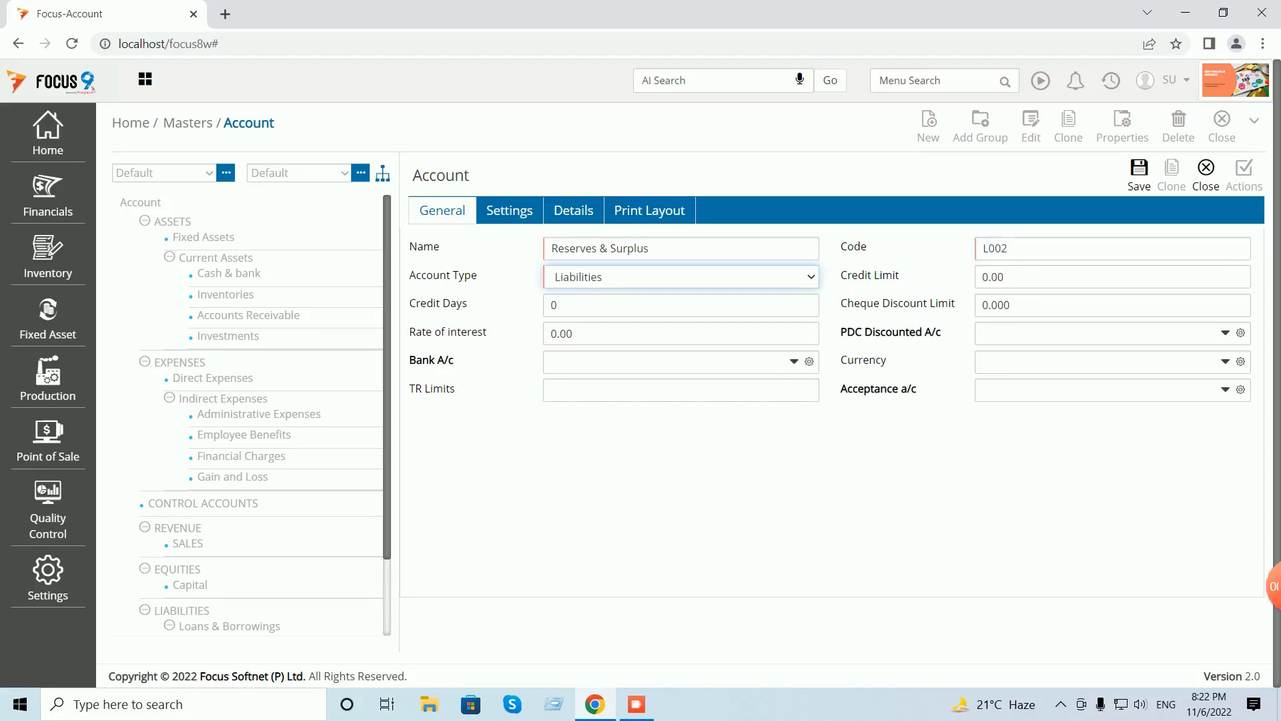
{"action": "left_click", "coordinate": [1139, 175]}
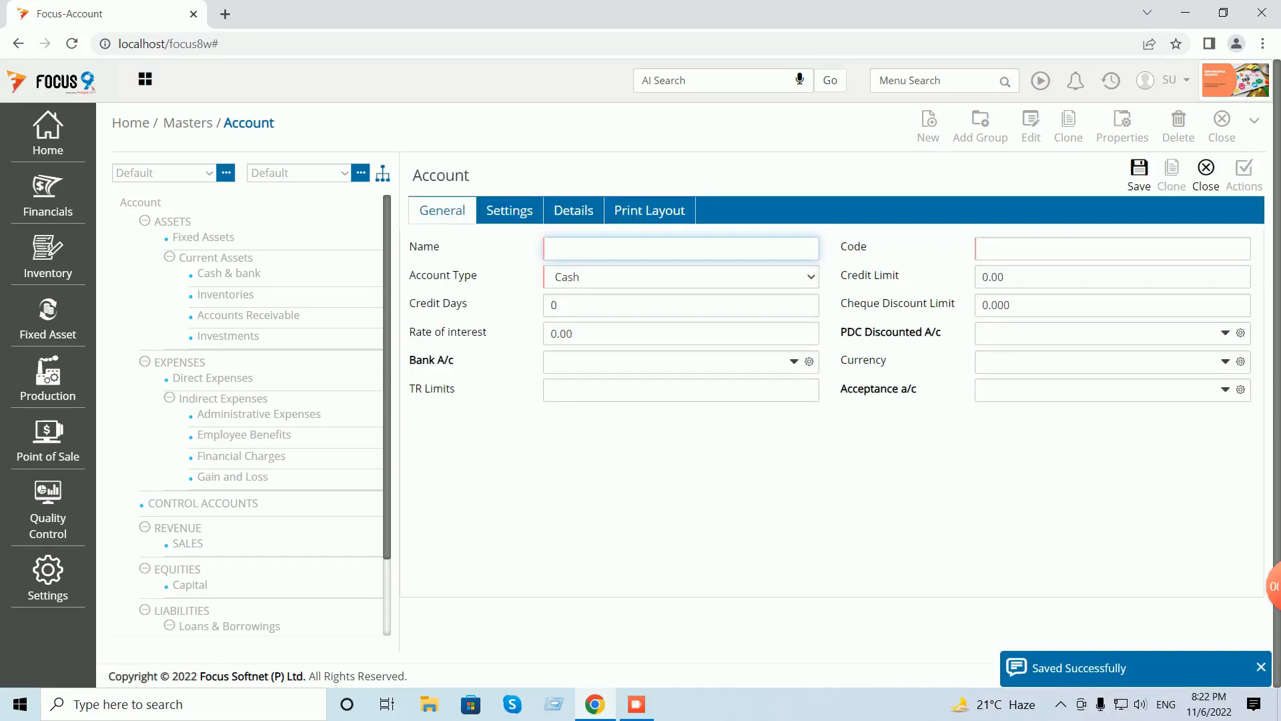
{"action": "left_click", "coordinate": [1206, 175]}
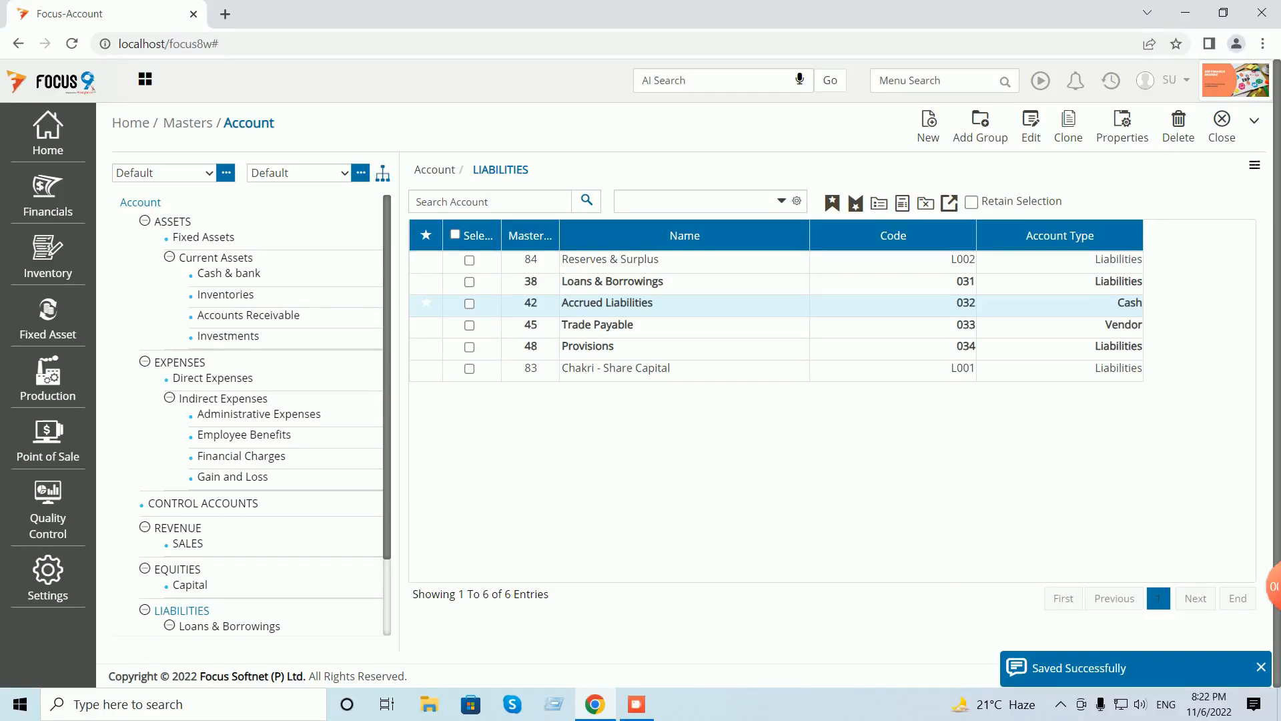
{"action": "scroll", "coordinate": [250, 415], "scroll_direction": "down", "scroll_amount": 2}
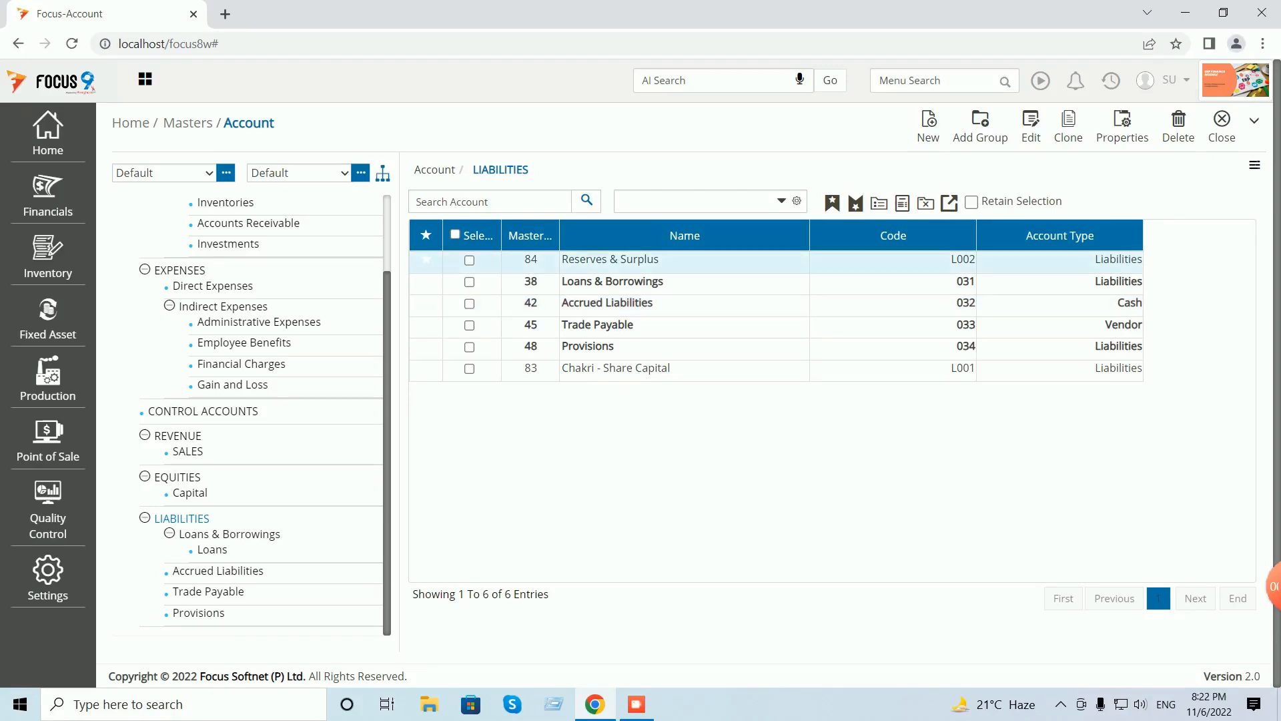
{"action": "left_click_drag", "start_coordinate": [427, 260], "coordinate": [154, 546]}
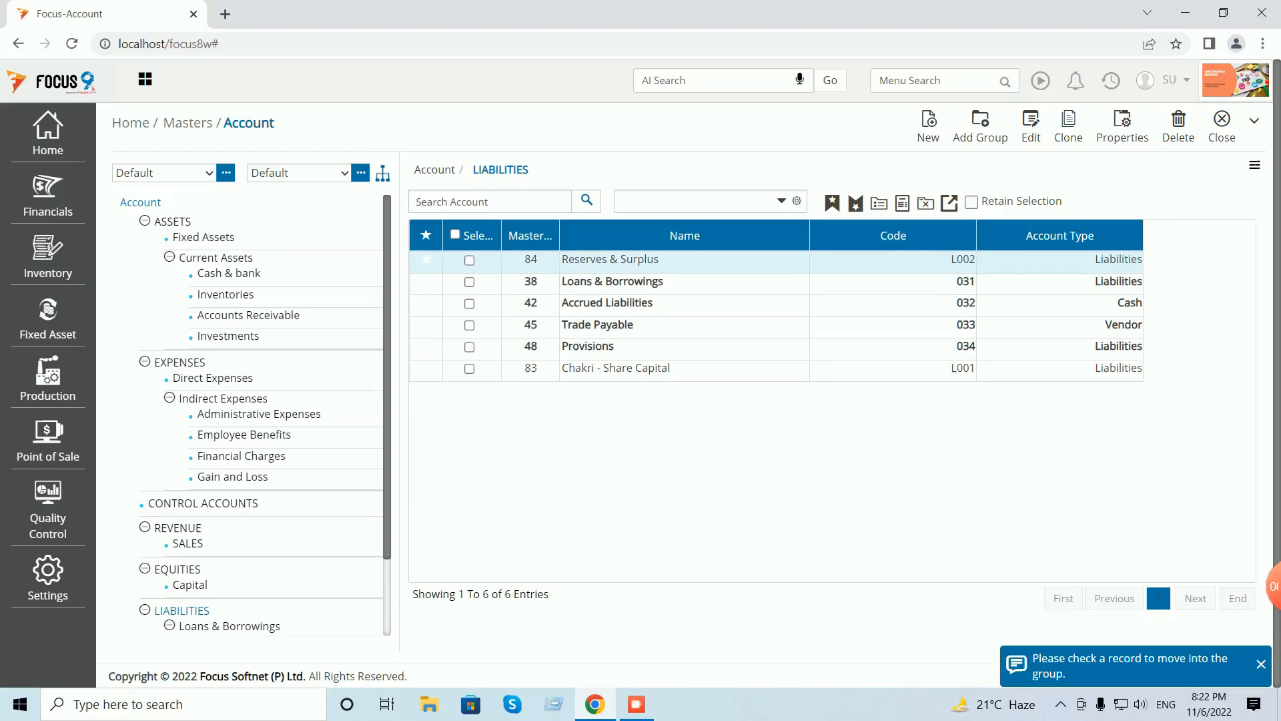
- Close the account master and reopen Opening Balances voucher 1 through Menu Search 'ope'
{"action": "left_click", "coordinate": [1221, 121]}
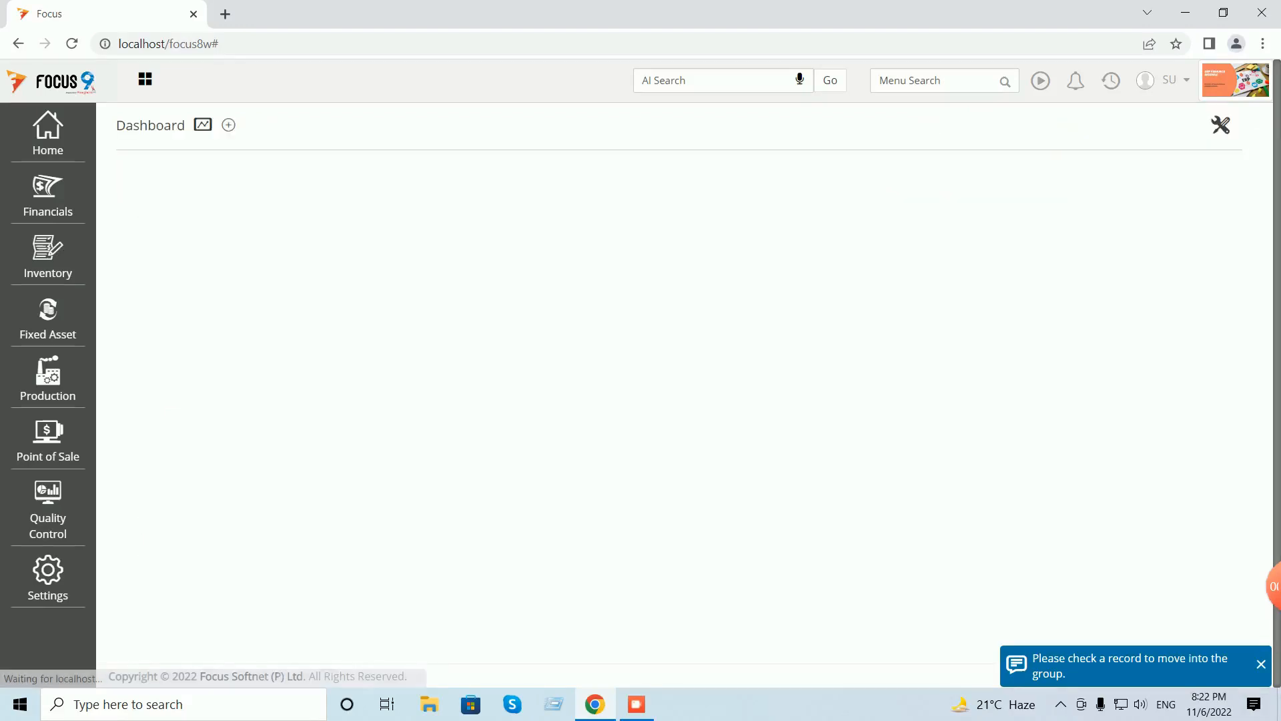
{"action": "left_click", "coordinate": [934, 80]}
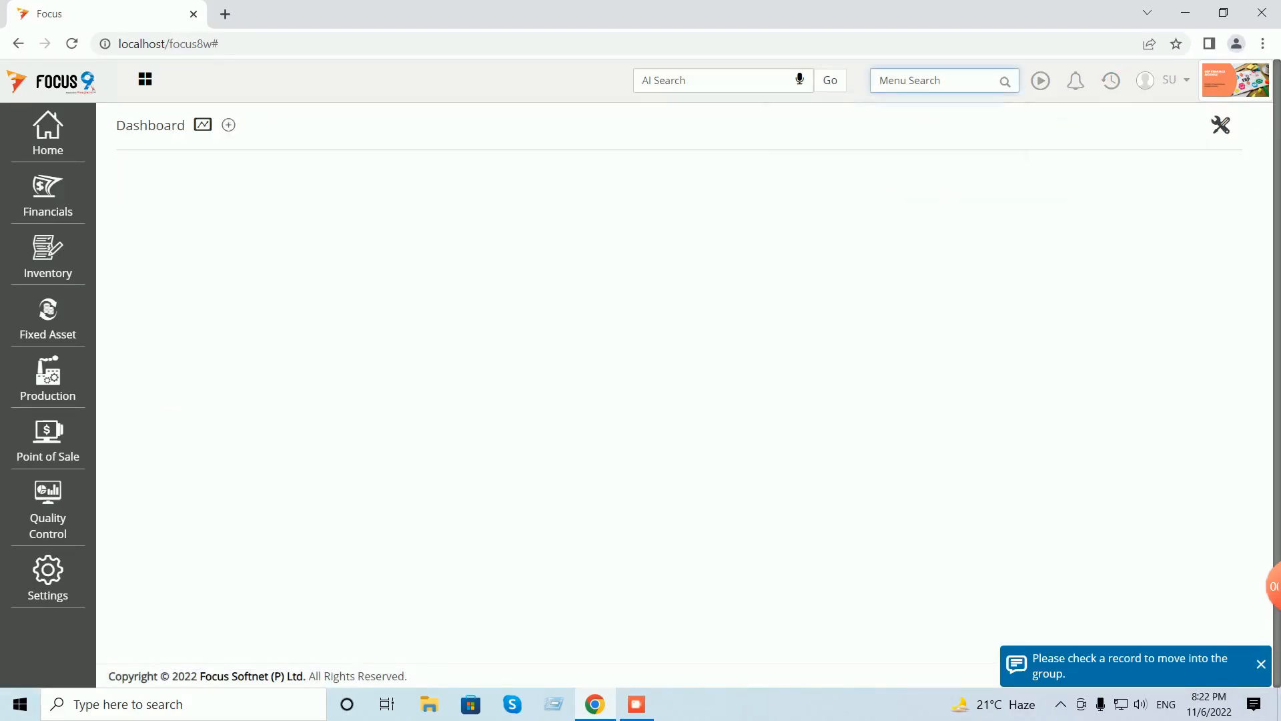
{"action": "type", "text": "ope"}
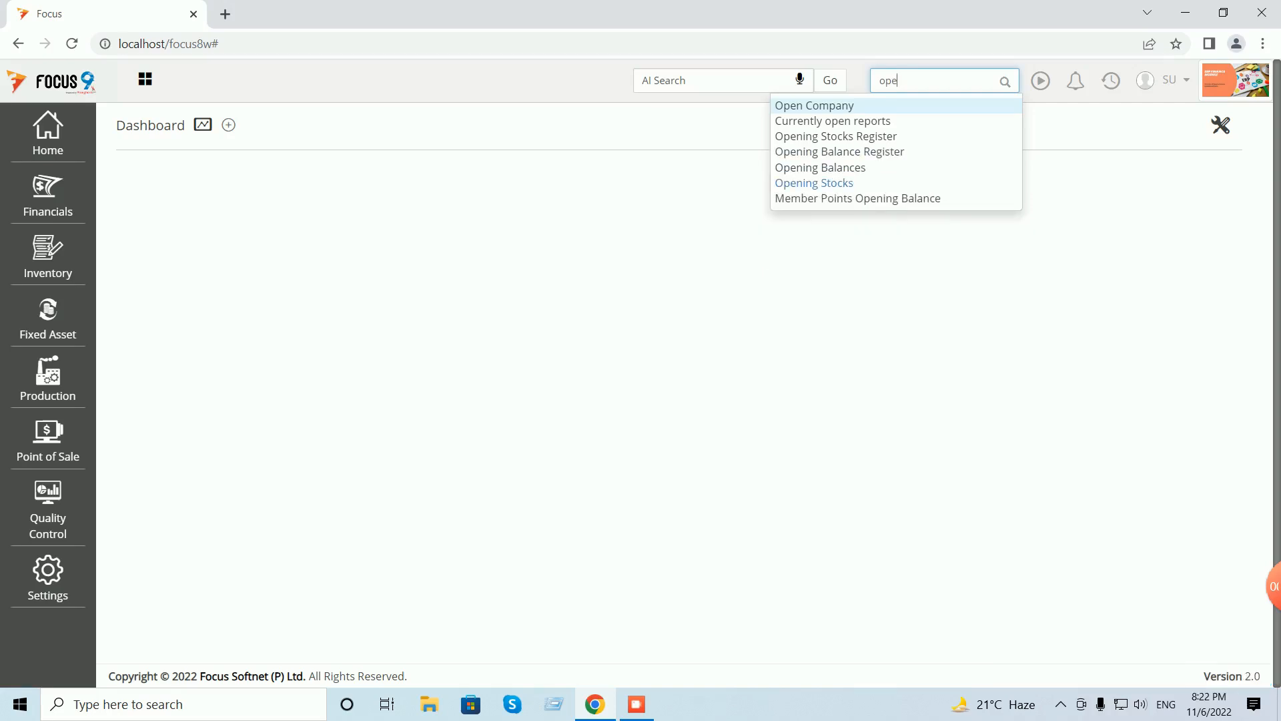
{"action": "left_click", "coordinate": [820, 167]}
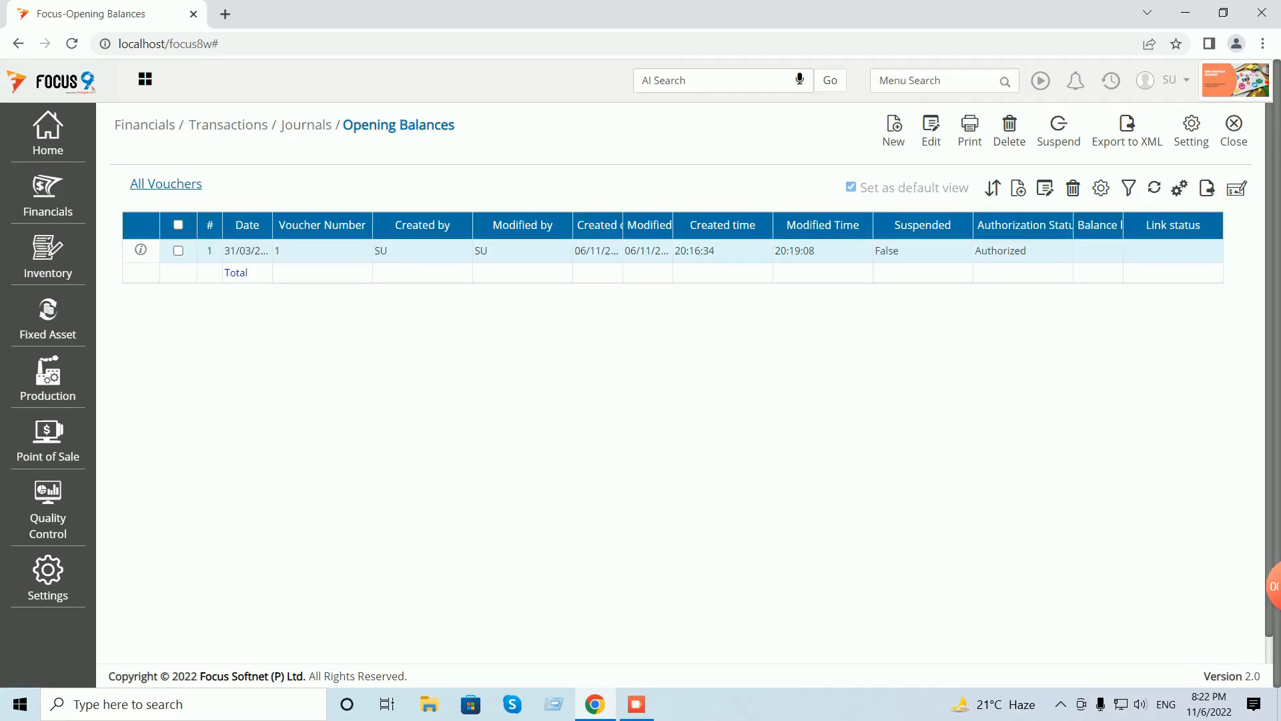
{"action": "double_click", "coordinate": [422, 251]}
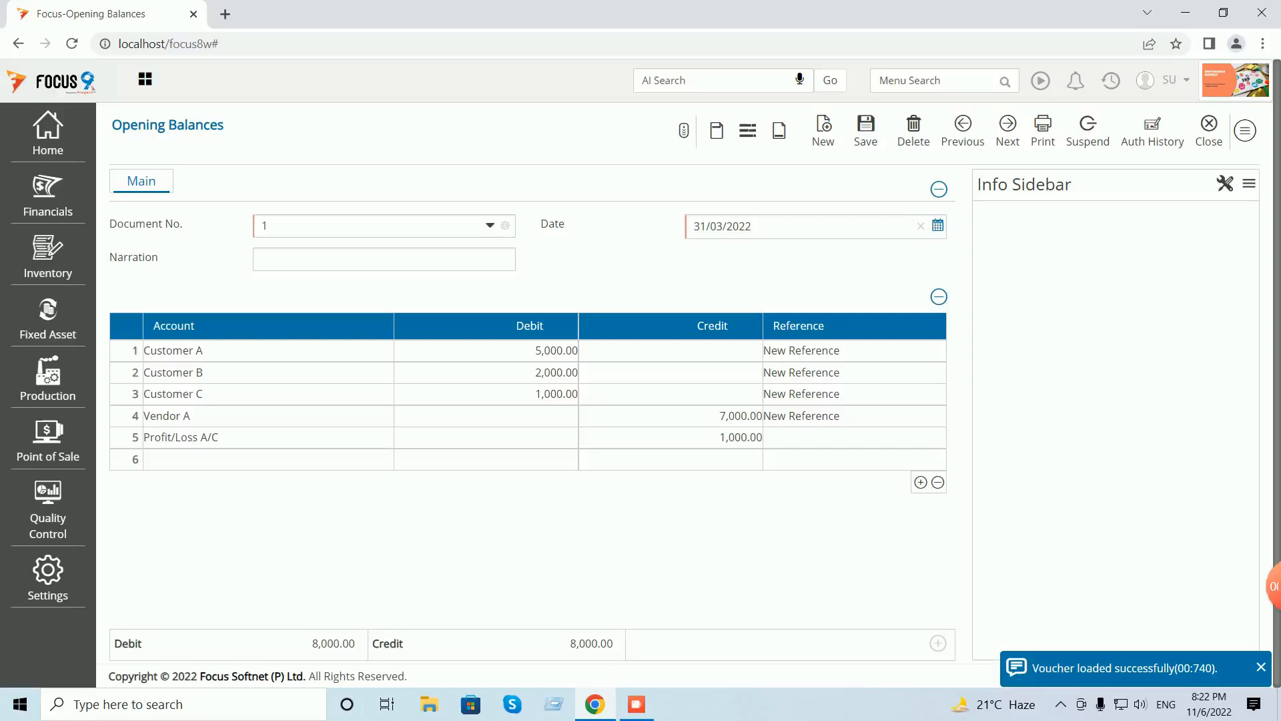
- Replace row 5's Profit/Loss A/C with Reserves & Surplus, save, and close the voucher
{"action": "left_click", "coordinate": [230, 438]}
{"action": "left_click_drag", "start_coordinate": [230, 438], "coordinate": [67, 439]}
{"action": "type", "text": "res"}
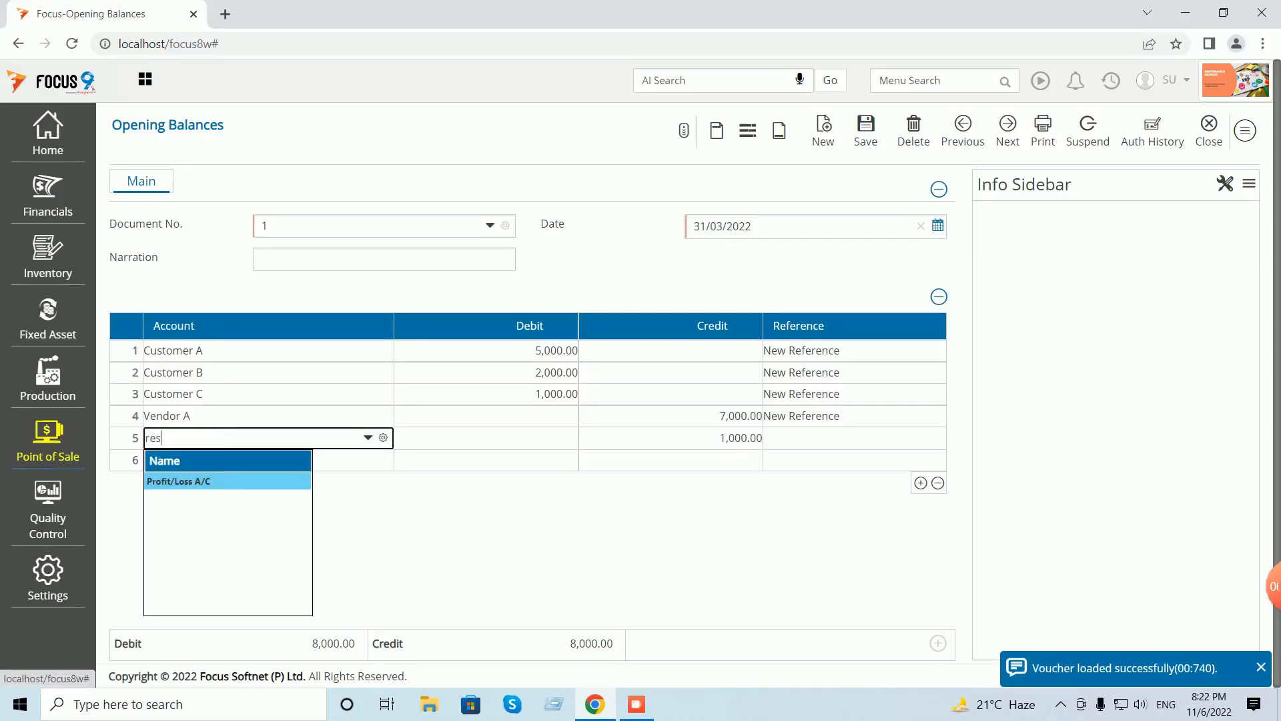
{"action": "key", "text": "Return"}
{"action": "key", "text": "Tab"}
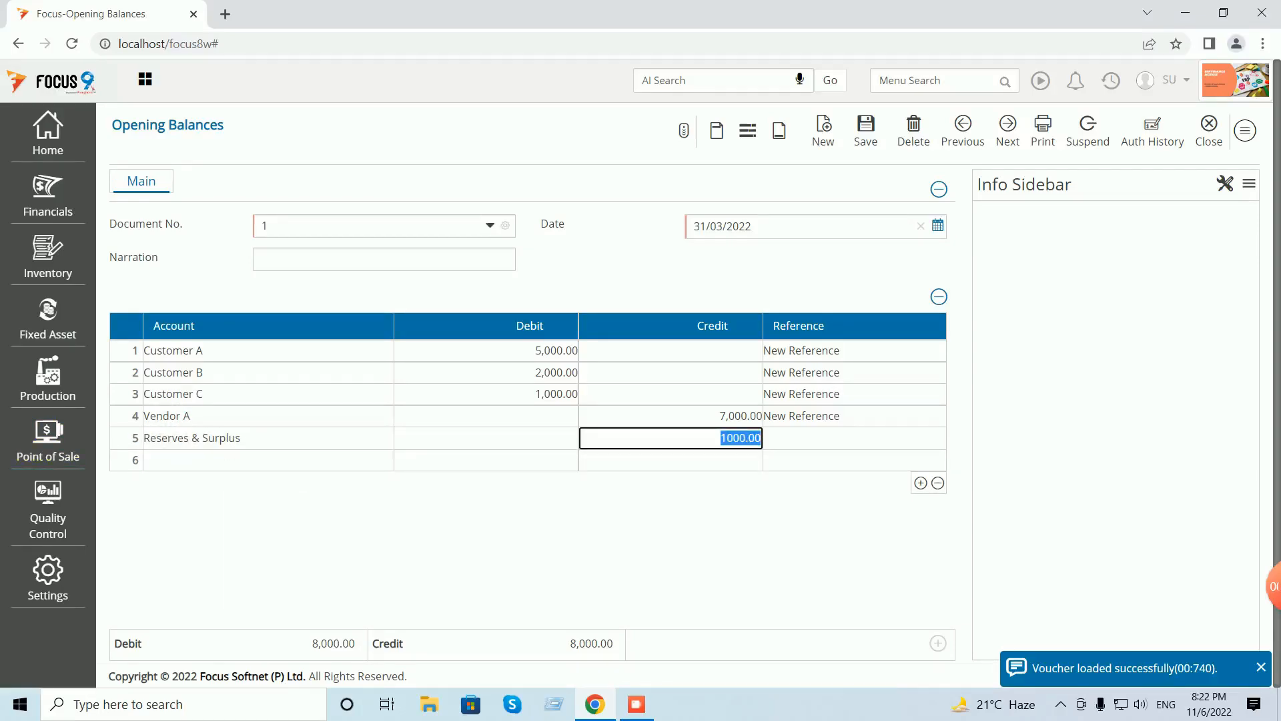
{"action": "left_click", "coordinate": [865, 128]}
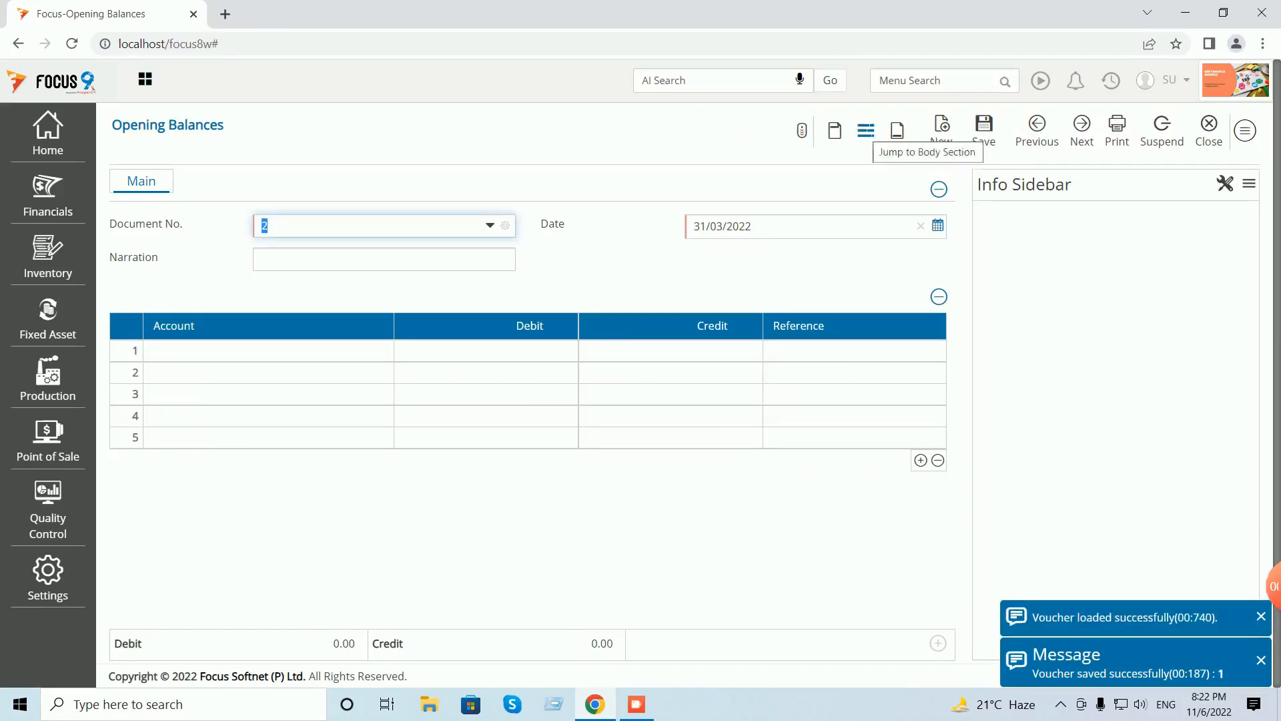
{"action": "left_click", "coordinate": [1209, 130]}
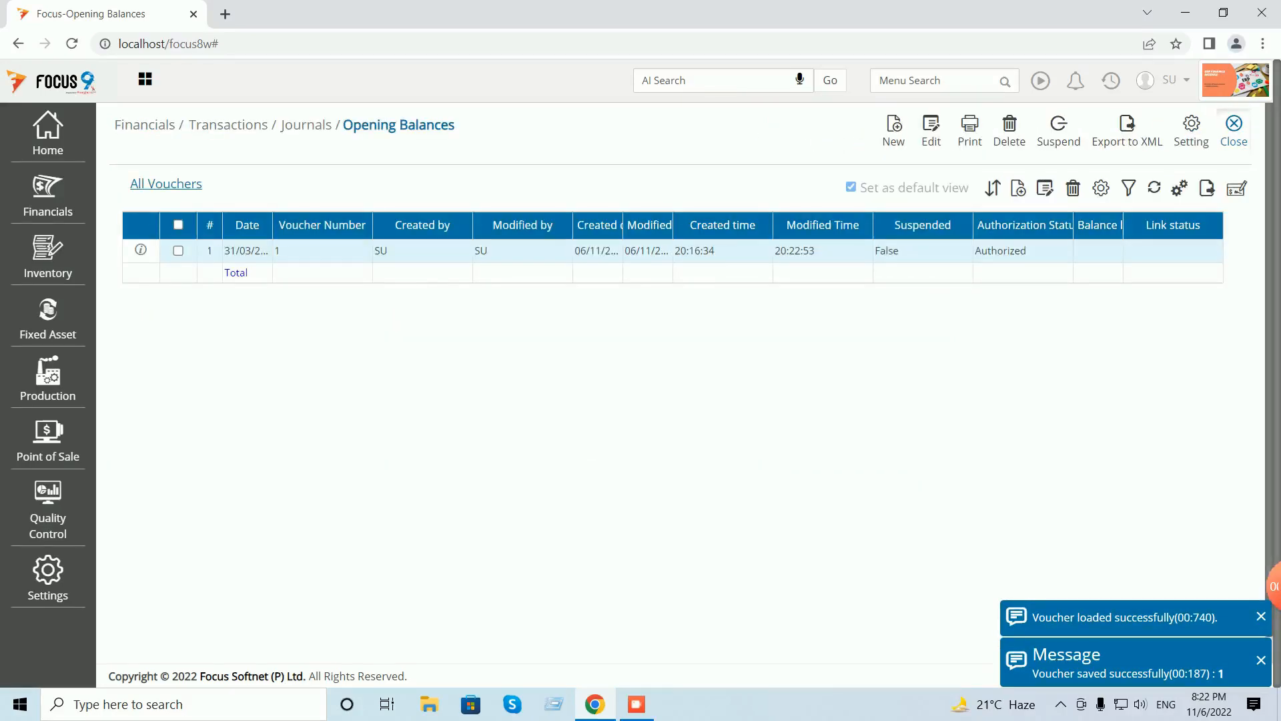
{"action": "left_click", "coordinate": [1234, 128]}
{"action": "left_click", "coordinate": [1111, 81]}
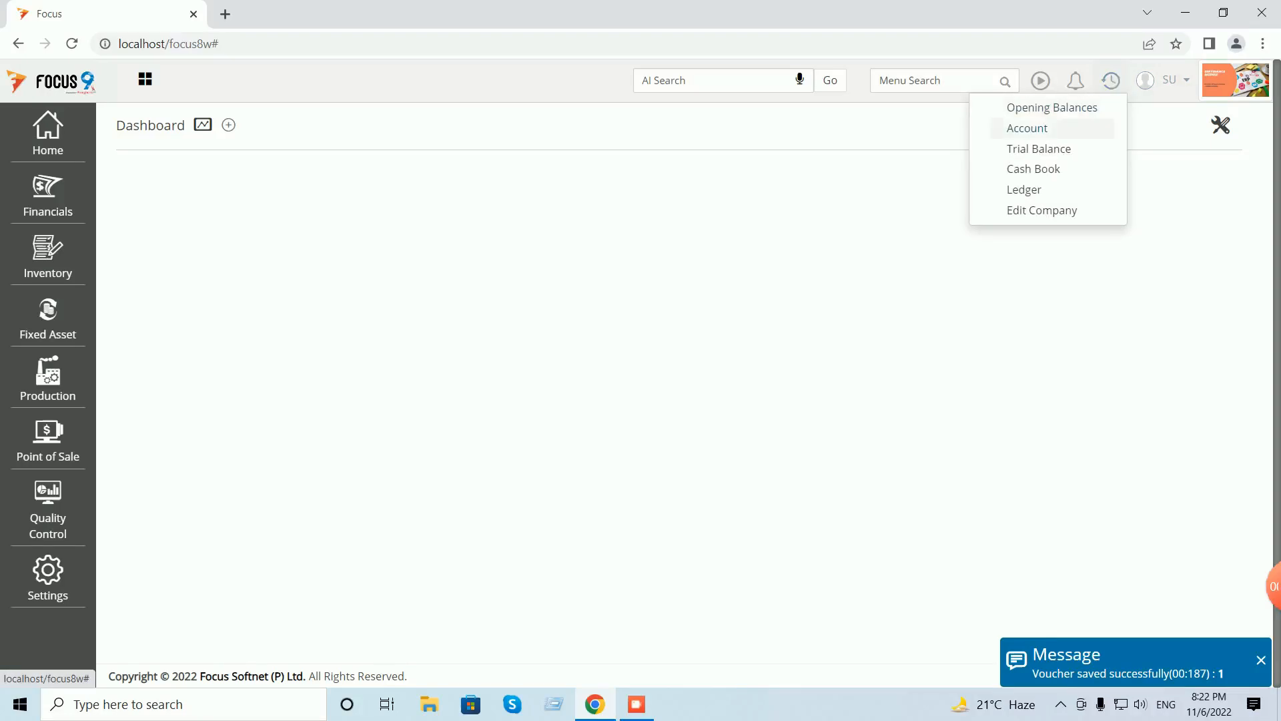
{"action": "left_click", "coordinate": [1038, 149]}
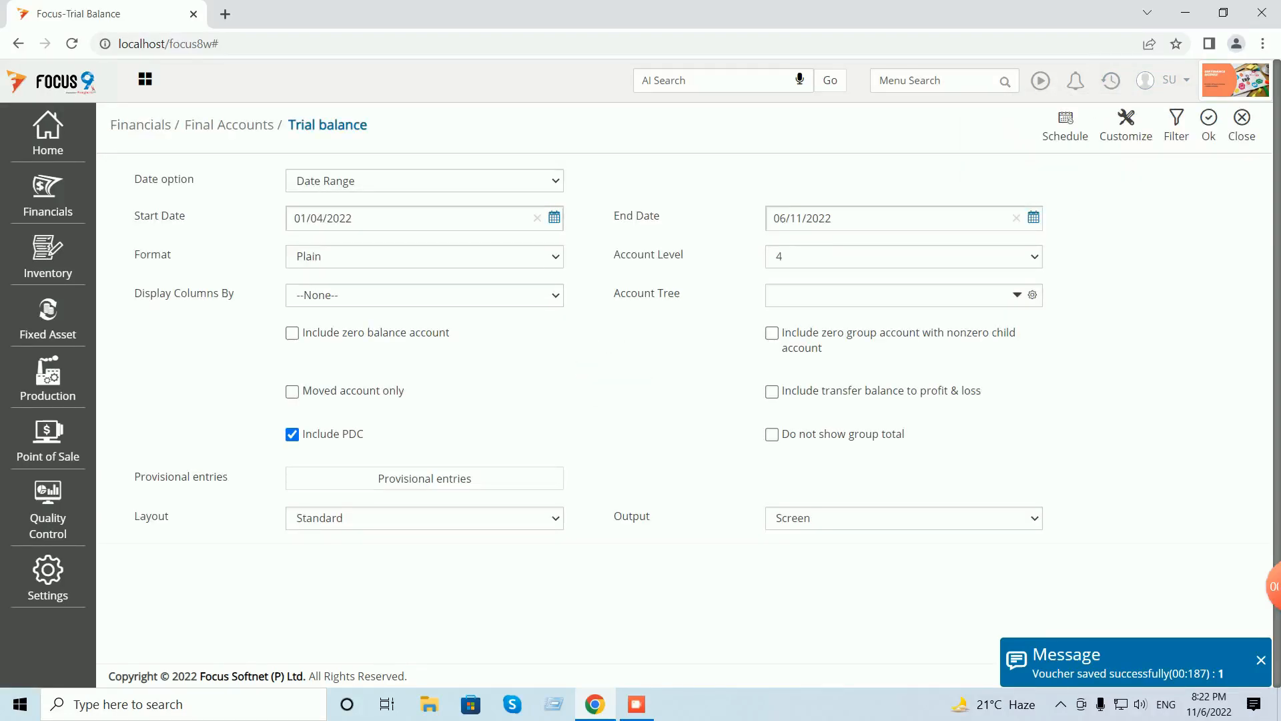
{"action": "left_click", "coordinate": [1208, 125]}
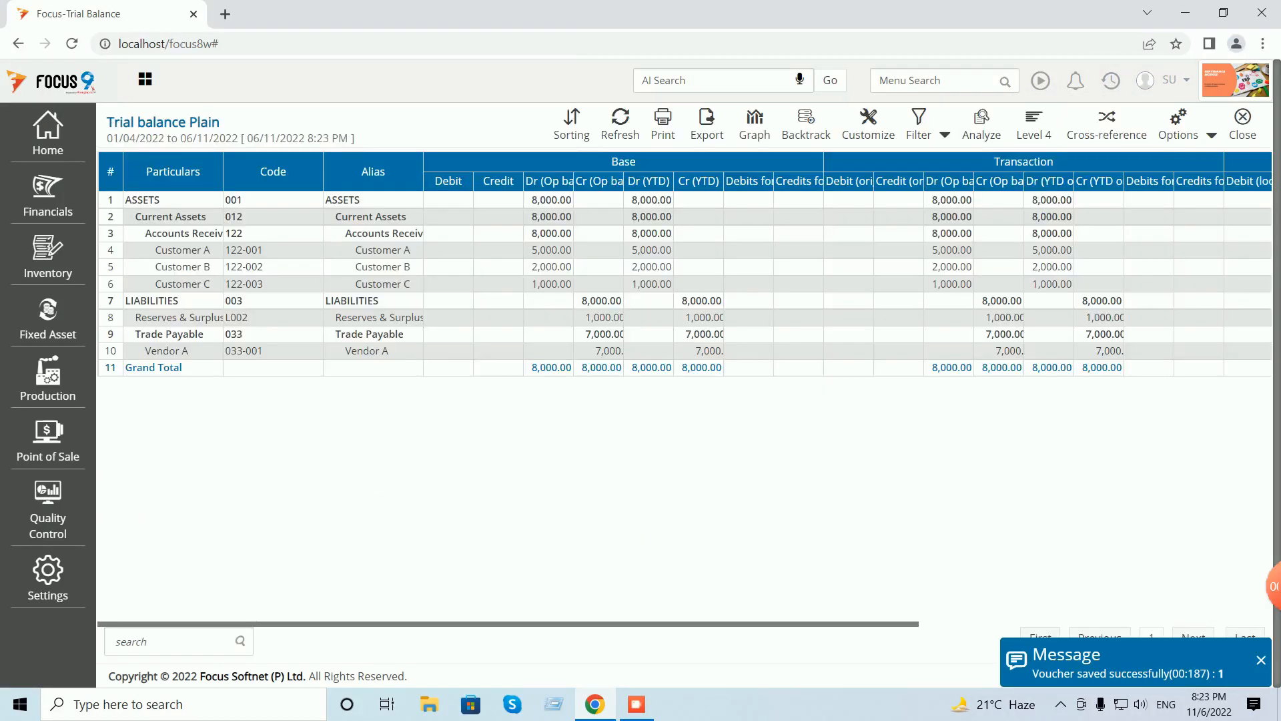
{"action": "left_click", "coordinate": [1210, 135]}
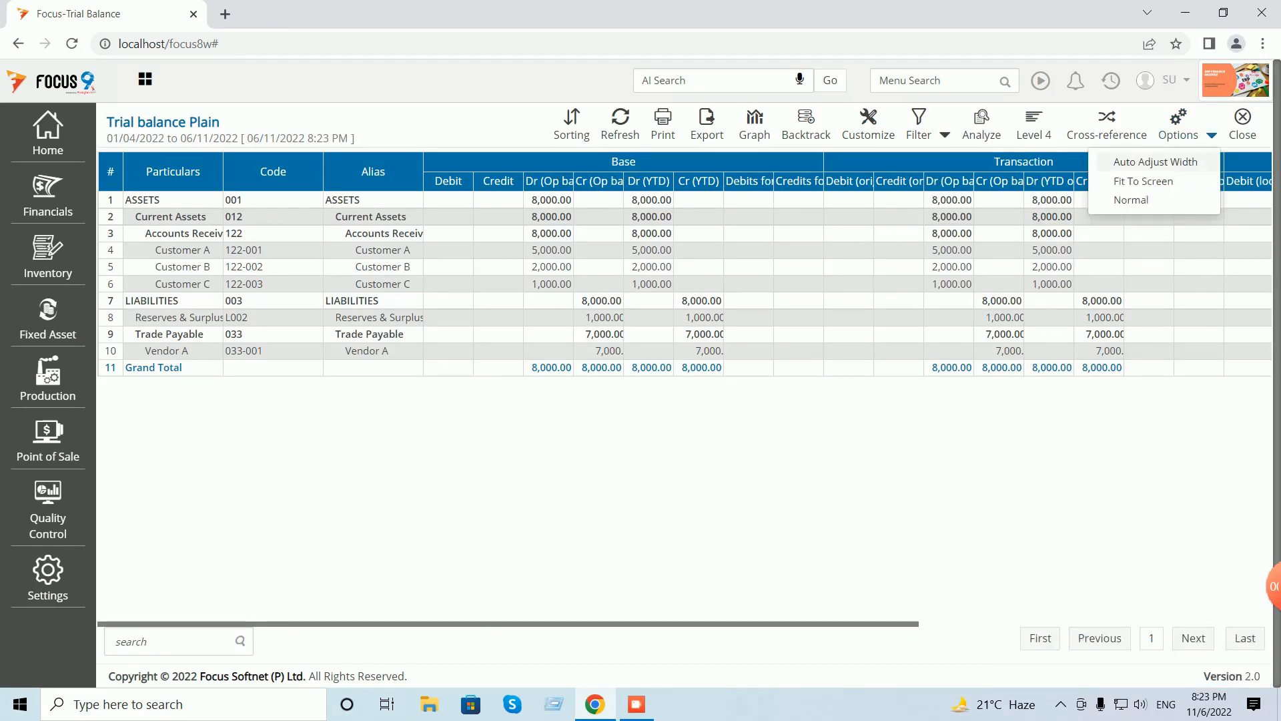
{"action": "left_click", "coordinate": [1155, 162]}
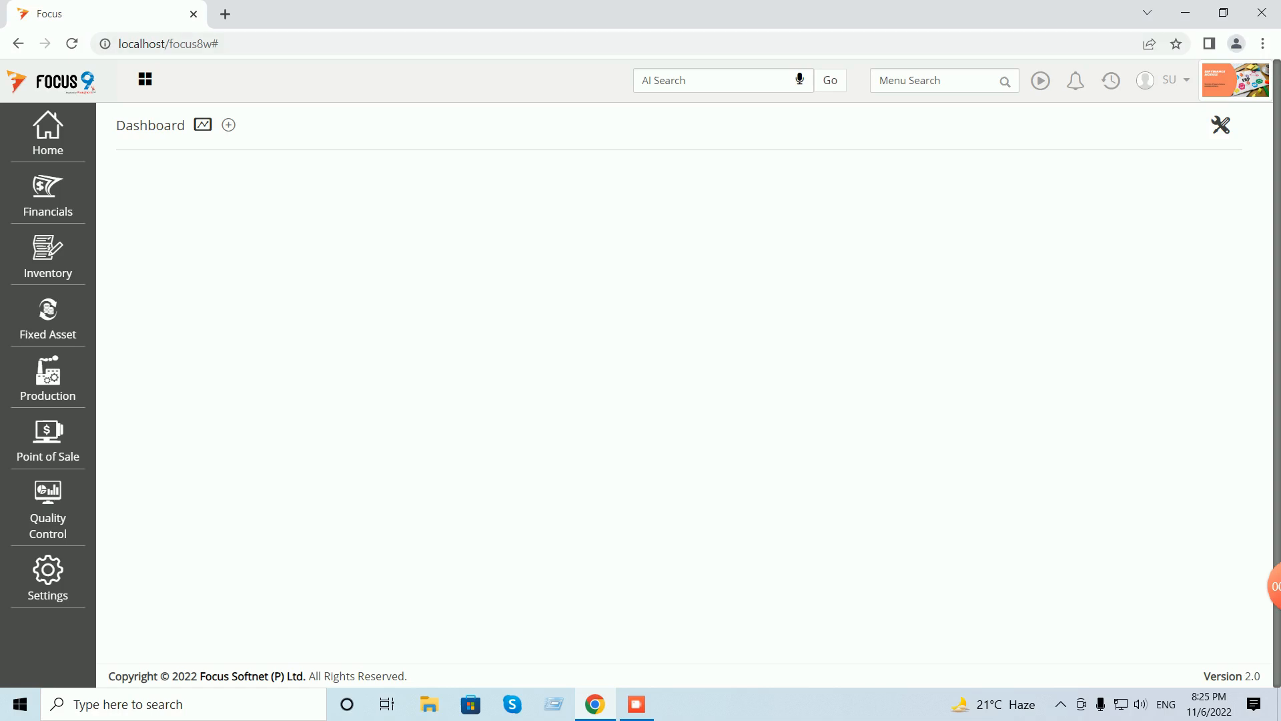
- Run the Customer Listing of Outstanding Bills for all three customers, As on date, auto-fitted
{"action": "left_click", "coordinate": [48, 195]}
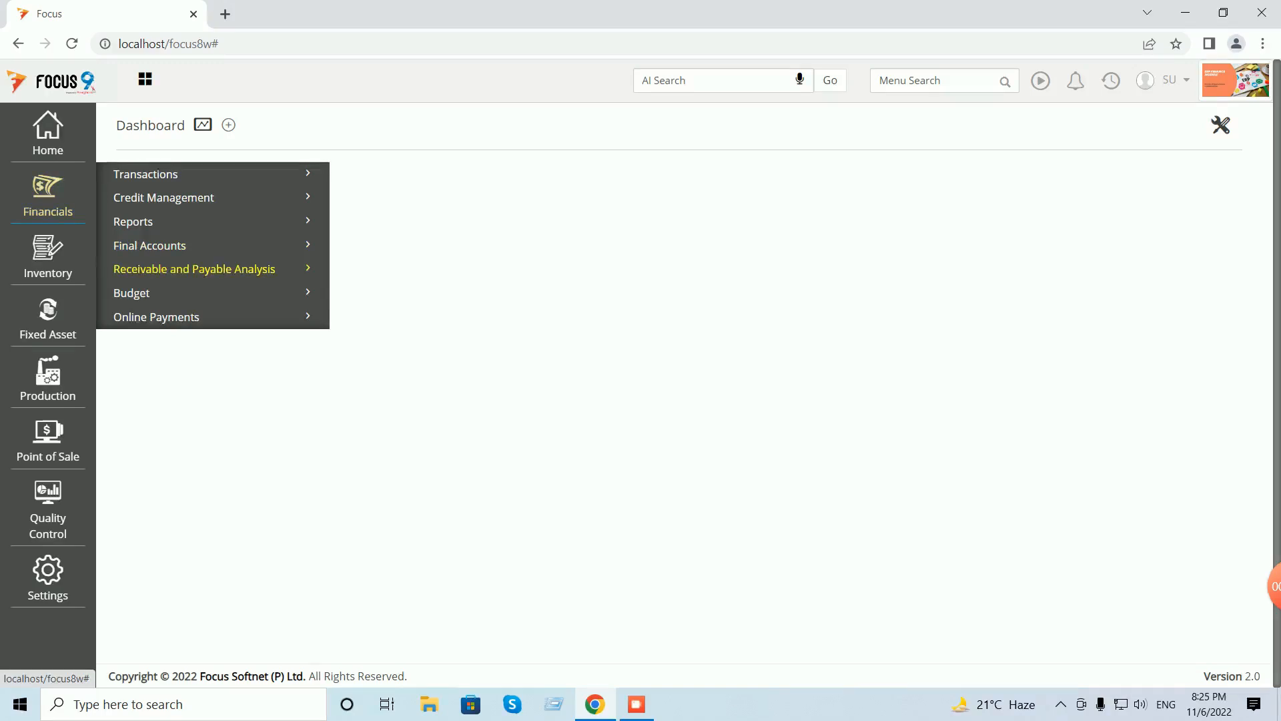
{"action": "left_click", "coordinate": [194, 270]}
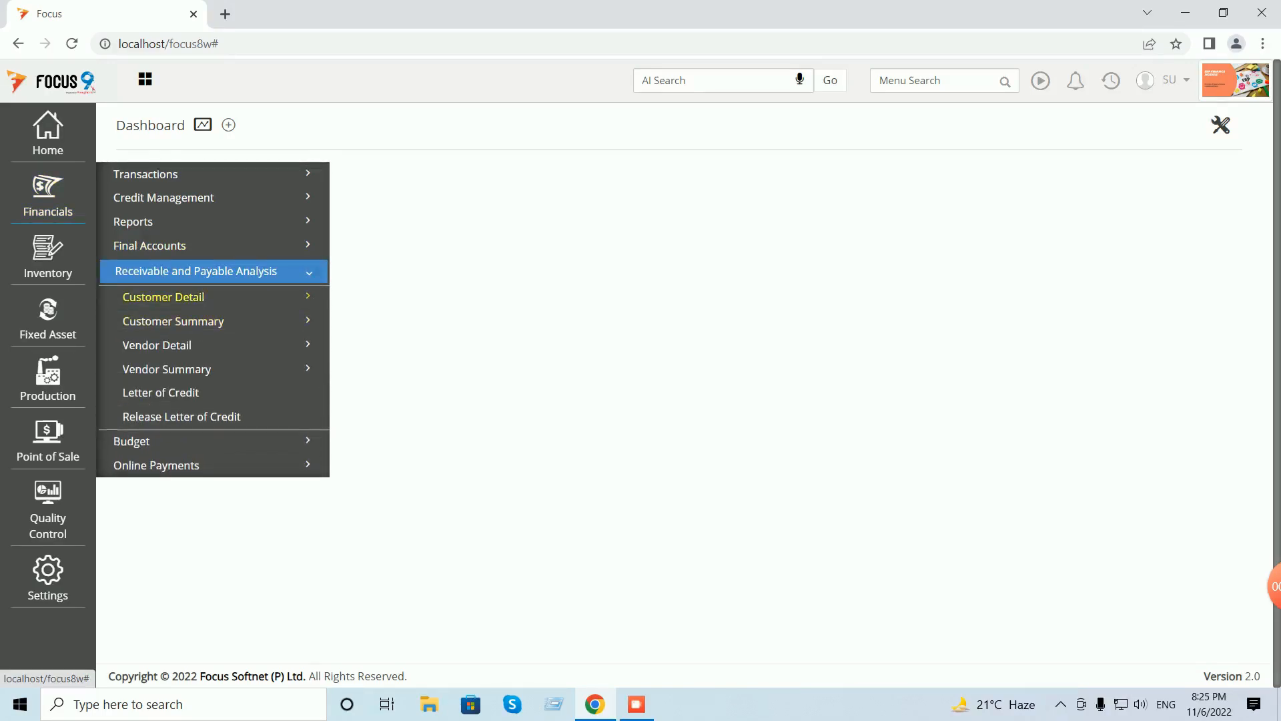
{"action": "left_click", "coordinate": [163, 297]}
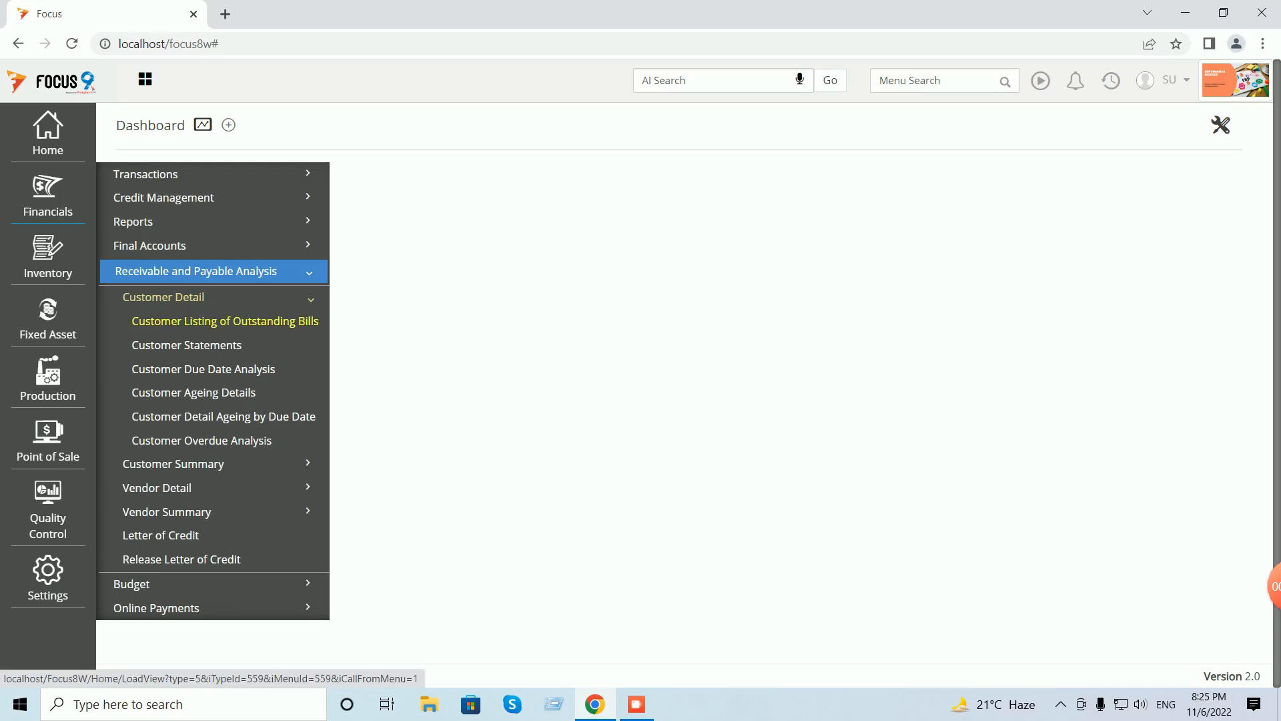
{"action": "left_click", "coordinate": [225, 321]}
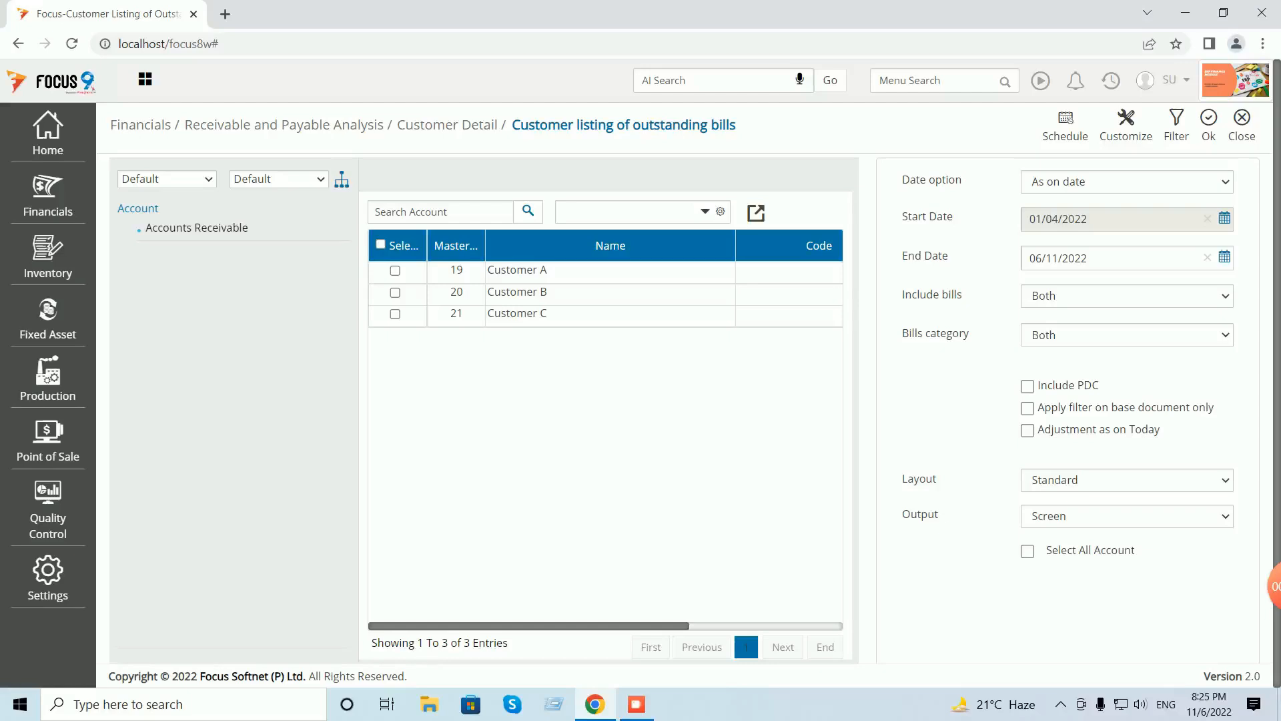
{"action": "left_click", "coordinate": [380, 244]}
{"action": "left_click", "coordinate": [1127, 182]}
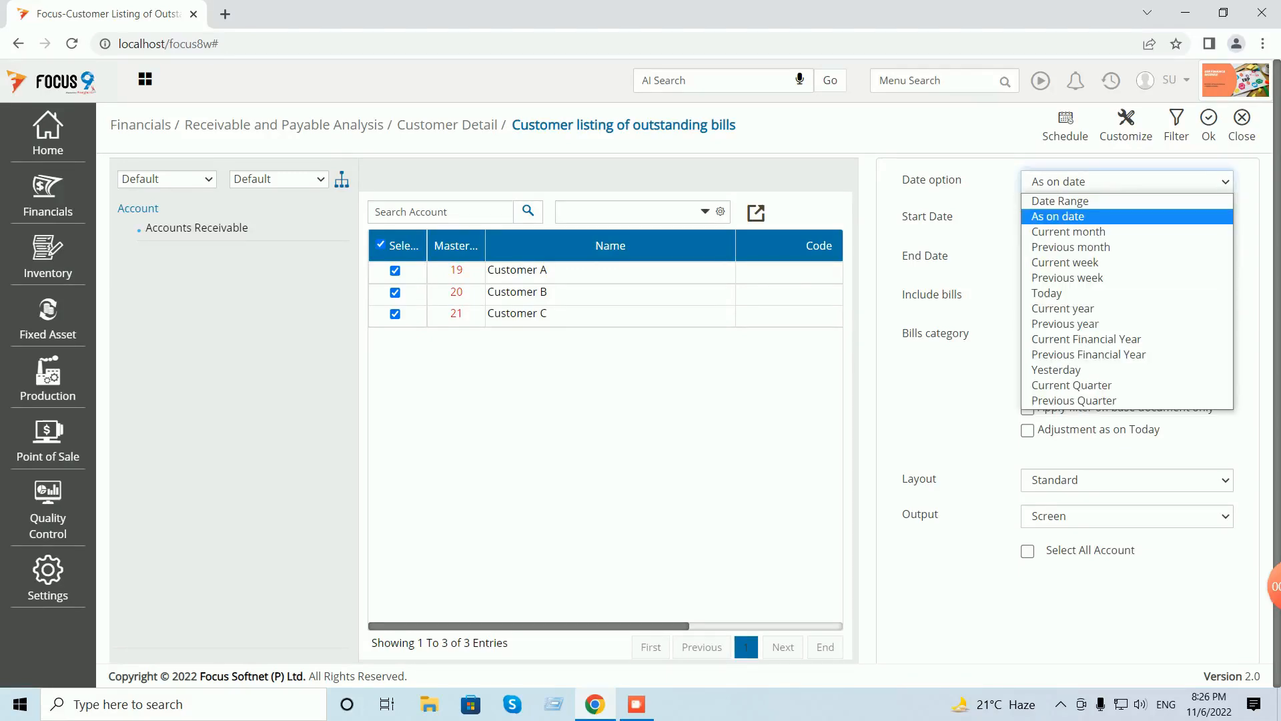
{"action": "left_click", "coordinate": [1094, 216]}
{"action": "left_click", "coordinate": [1208, 126]}
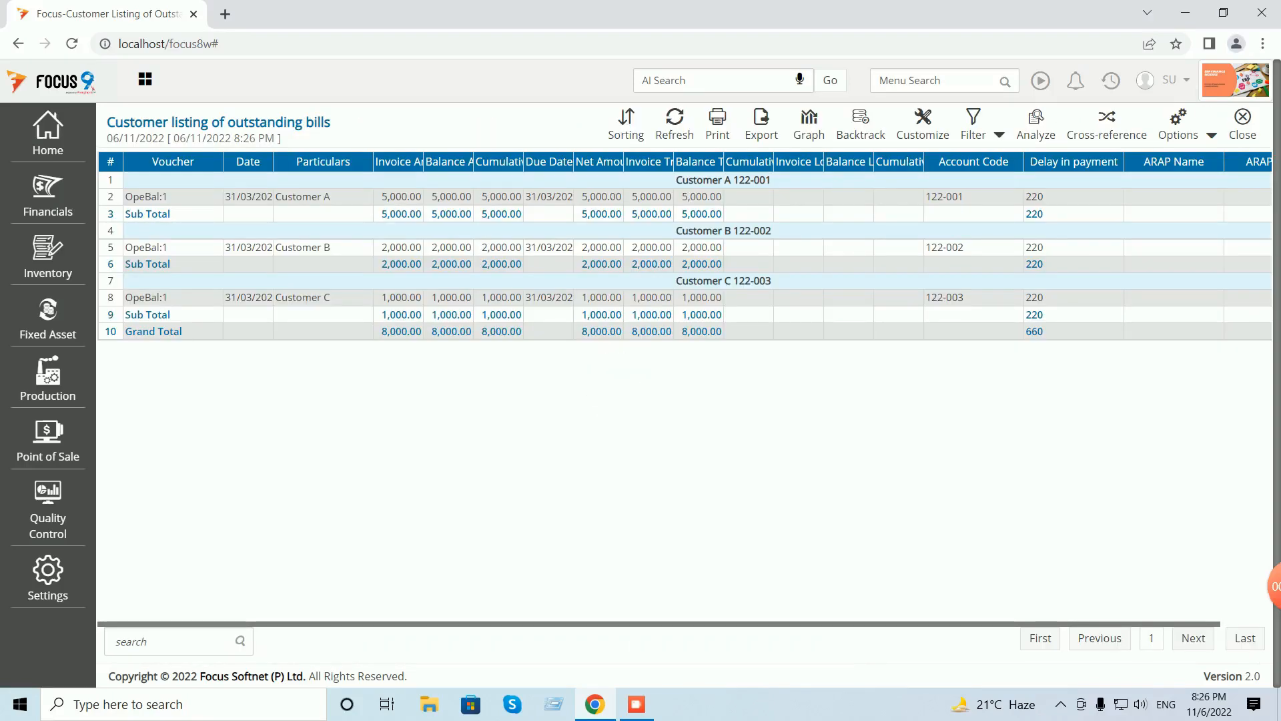
{"action": "left_click", "coordinate": [1212, 136]}
{"action": "left_click", "coordinate": [1155, 161]}
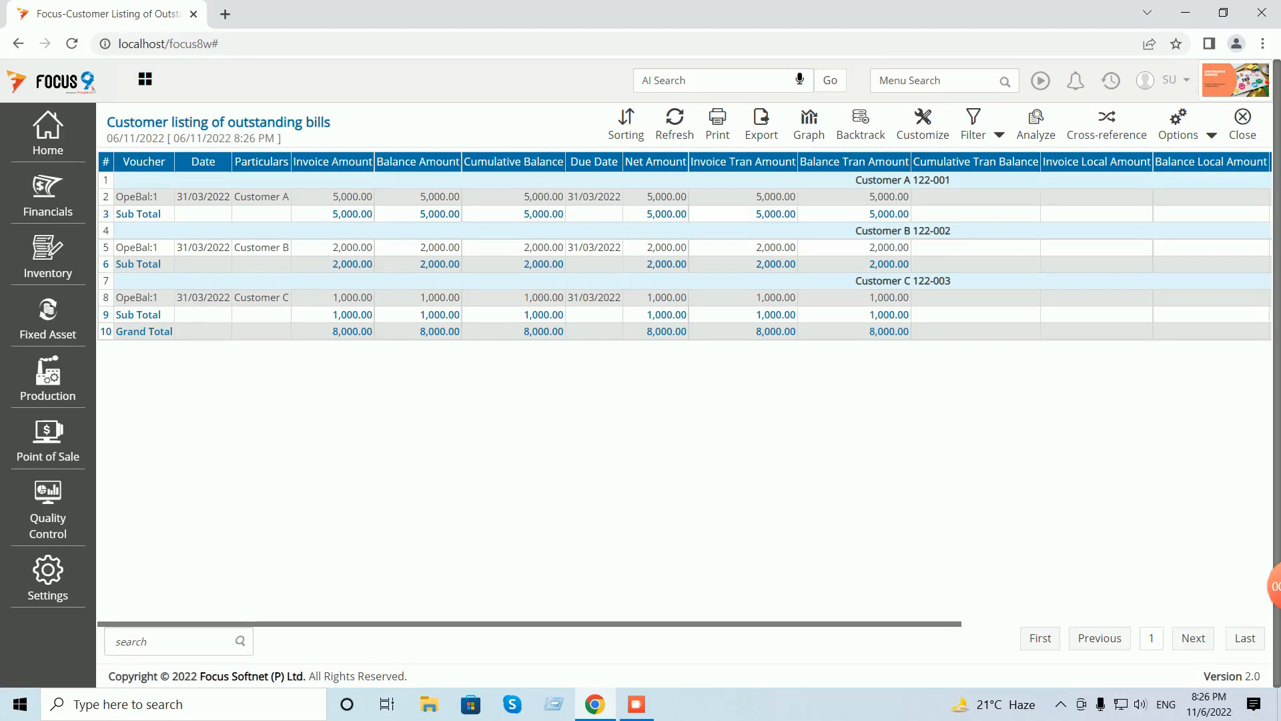
- Close the report and navigate to Financials > Transactions > Cash and Bank
{"action": "left_click", "coordinate": [1242, 125]}
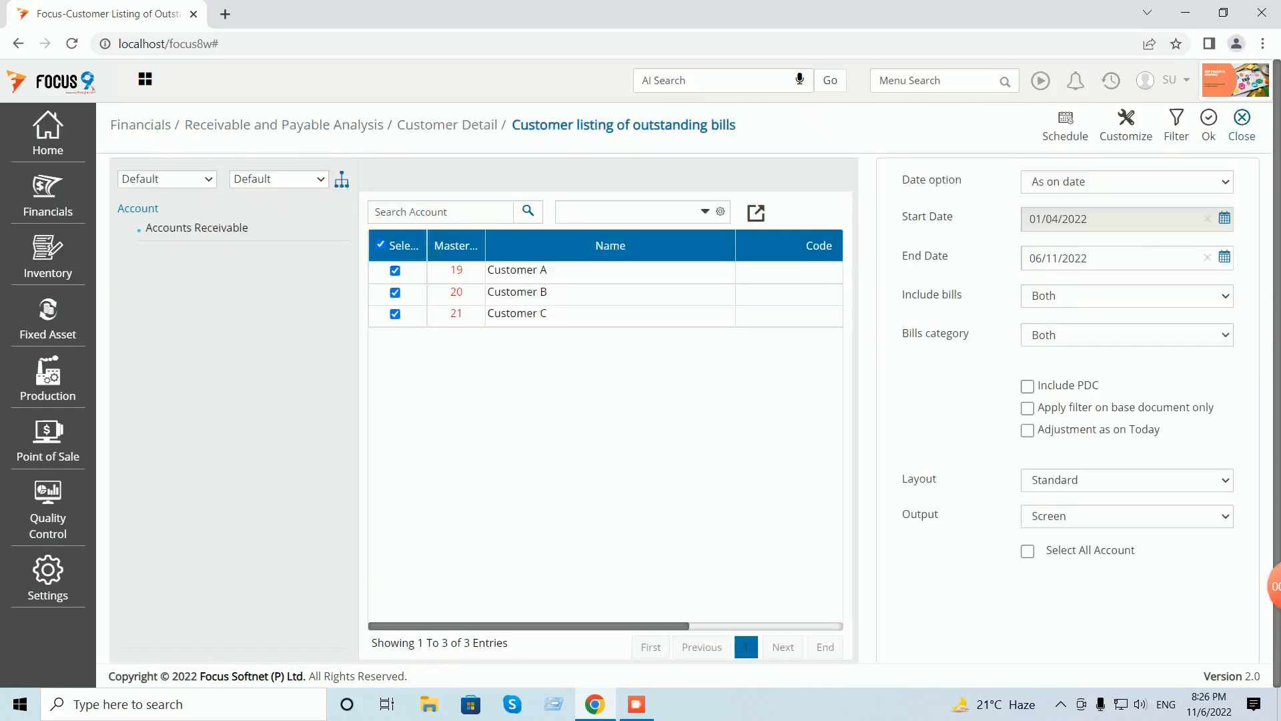
{"action": "left_click", "coordinate": [1242, 120]}
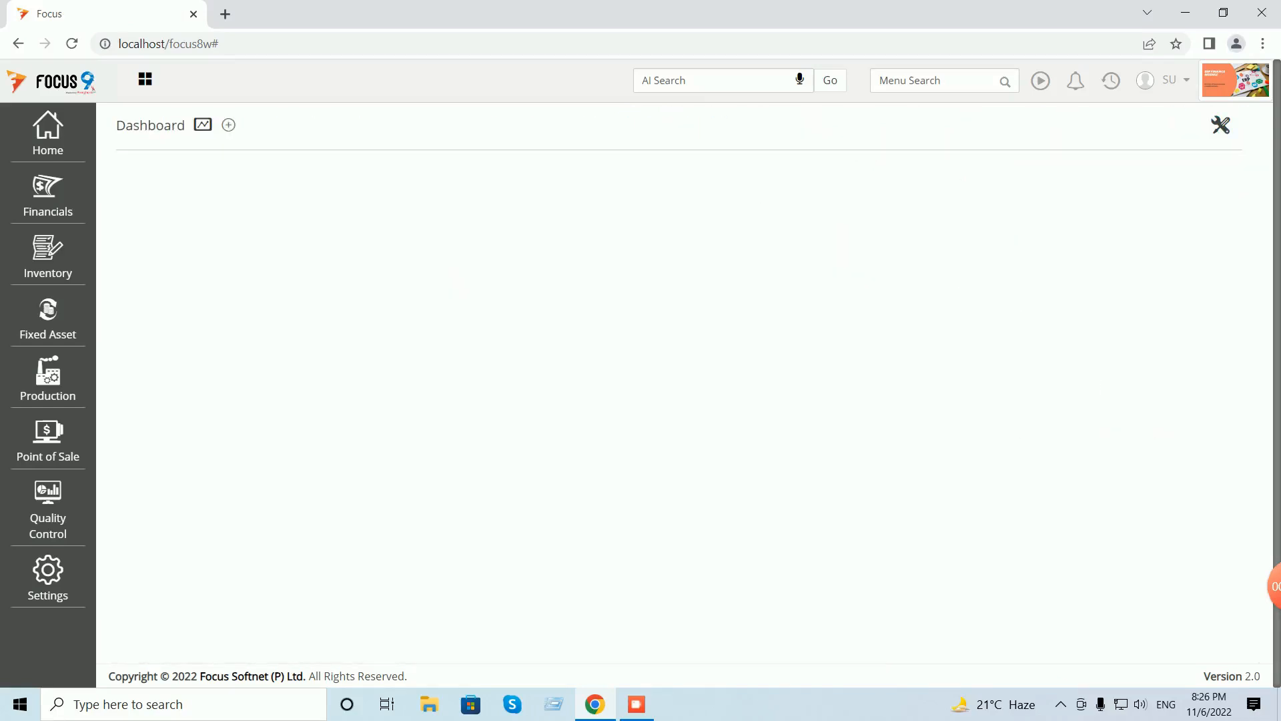
{"action": "left_click", "coordinate": [48, 134]}
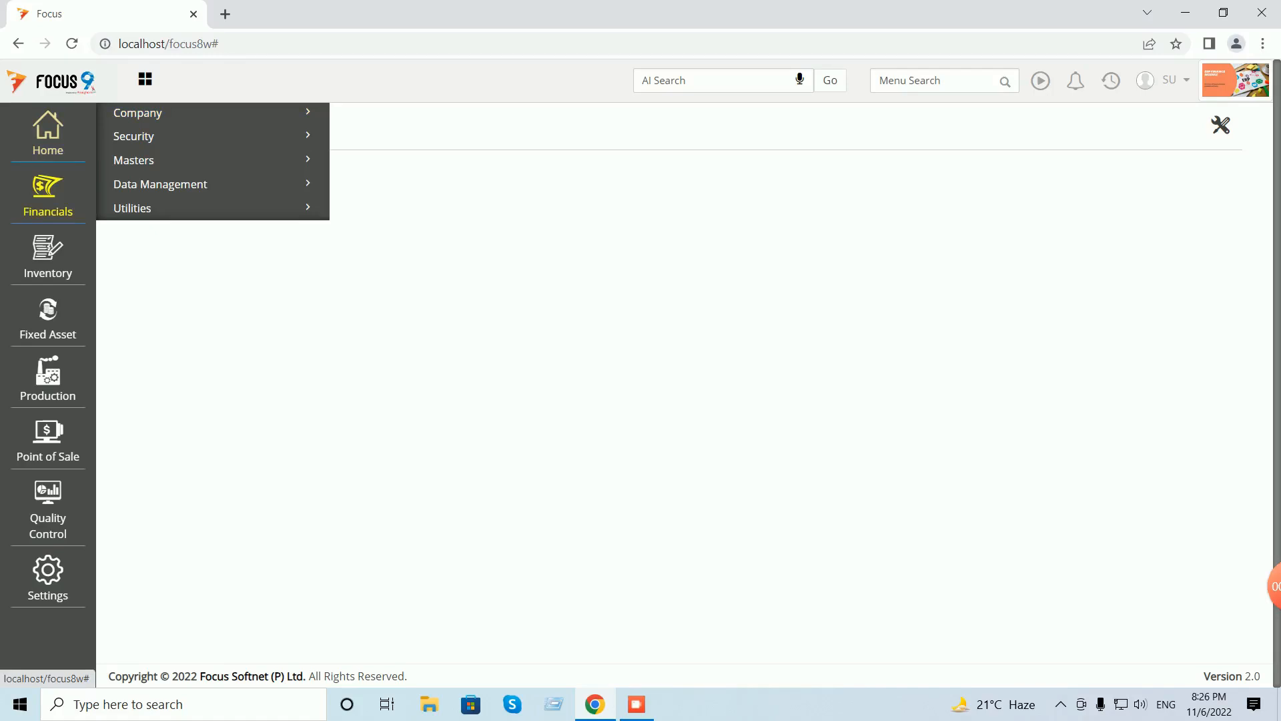
{"action": "left_click", "coordinate": [48, 194]}
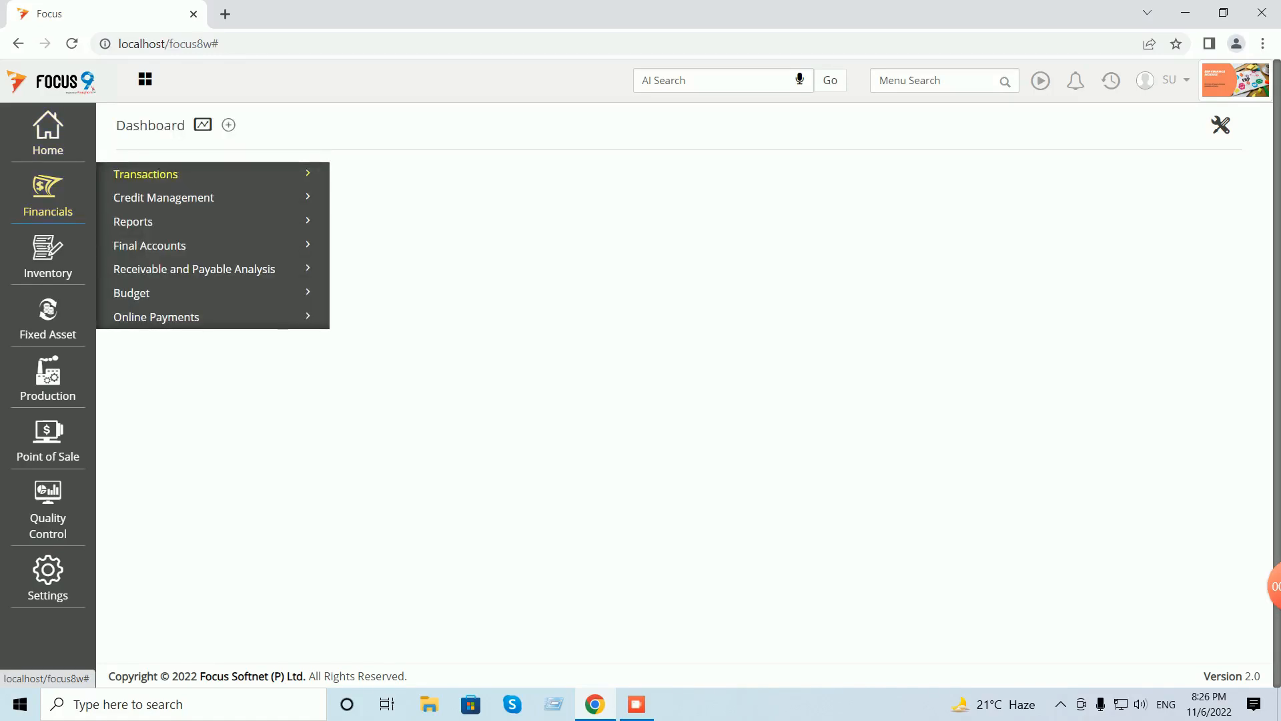
{"action": "left_click", "coordinate": [145, 175]}
{"action": "left_click", "coordinate": [160, 202]}
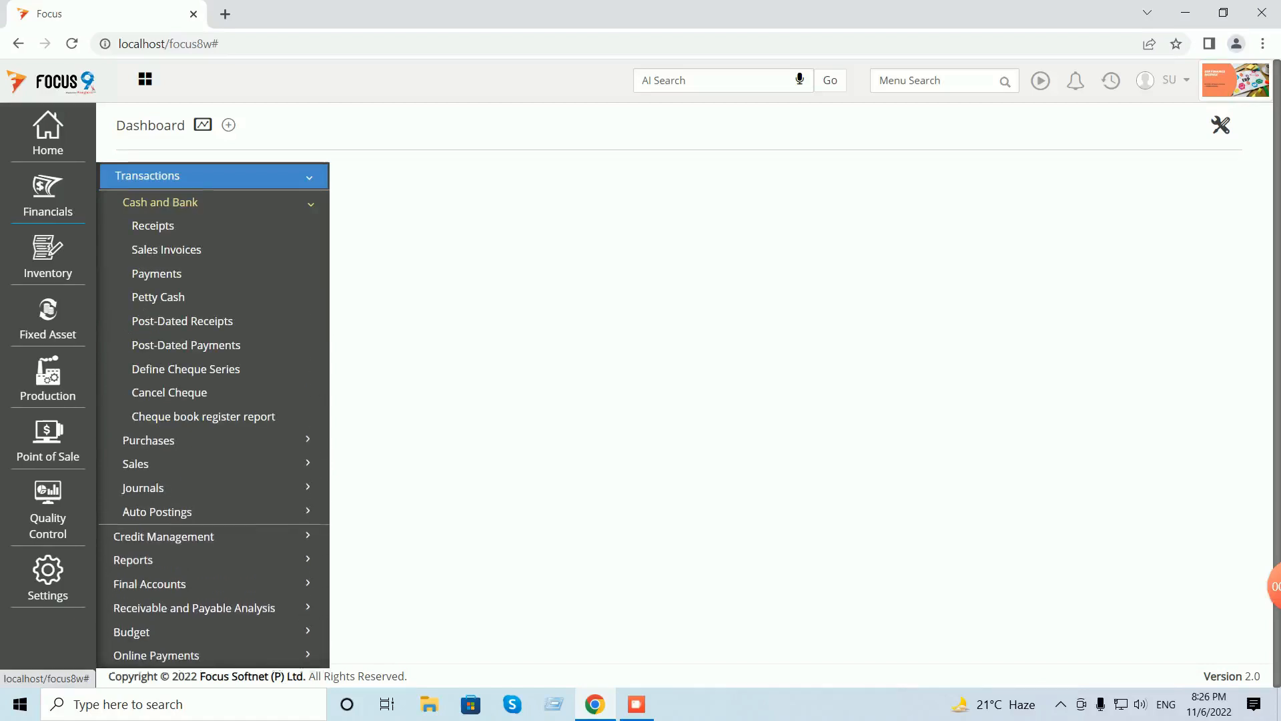
- Start a new receipt voucher with Cash as the receiving account
{"action": "left_click", "coordinate": [153, 226]}
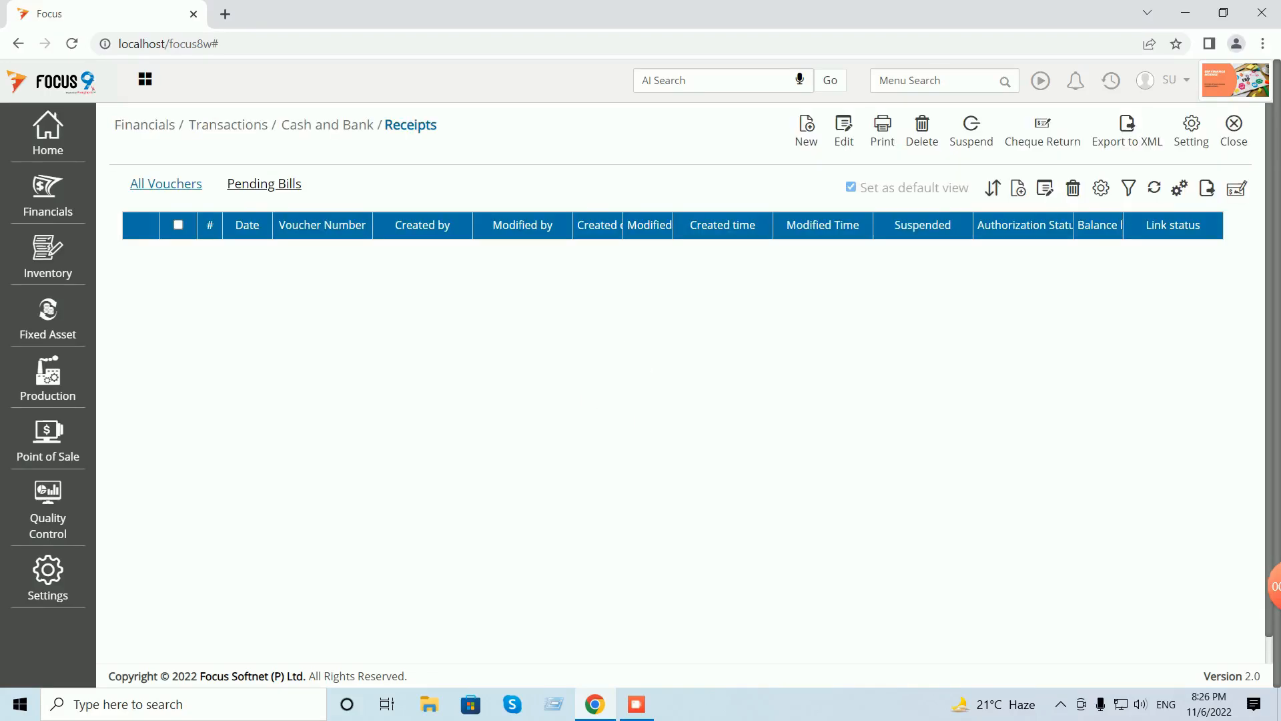
{"action": "left_click", "coordinate": [806, 130]}
{"action": "left_click", "coordinate": [368, 259]}
{"action": "type", "text": "cas"}
{"action": "key", "text": "Tab"}
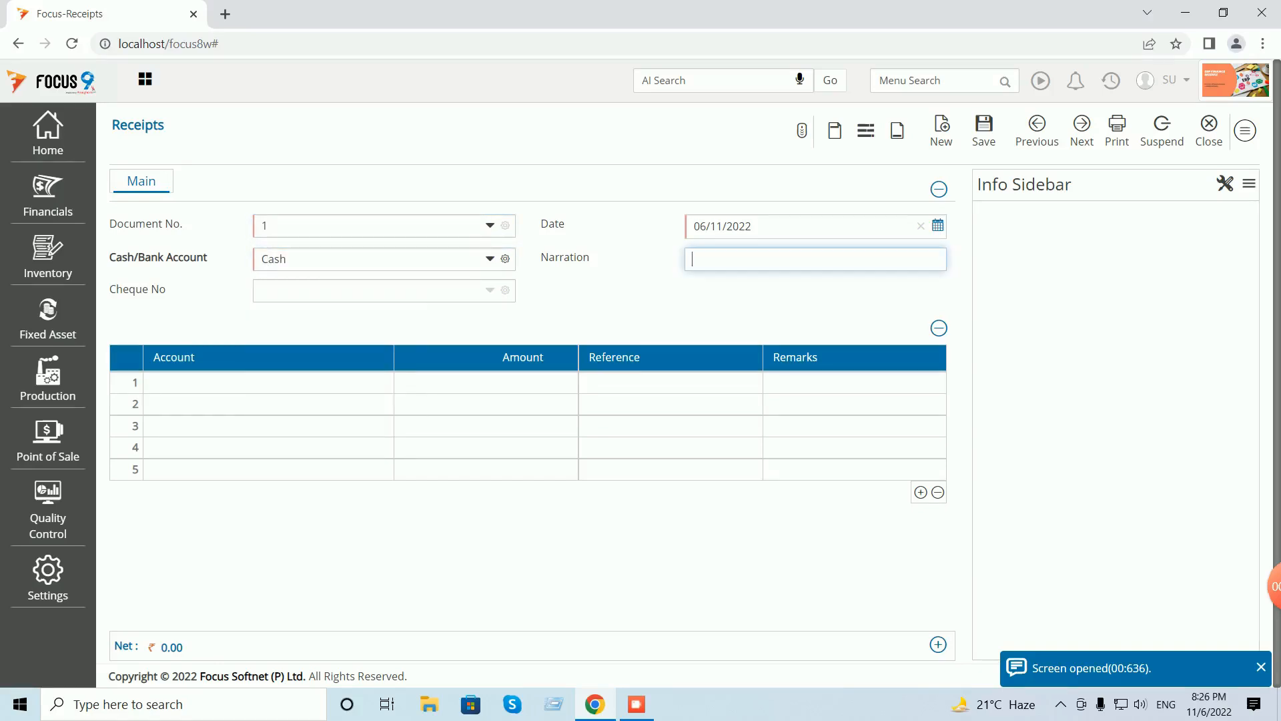
- Set the receipt date to 15 April 2022
{"action": "left_click", "coordinate": [937, 226]}
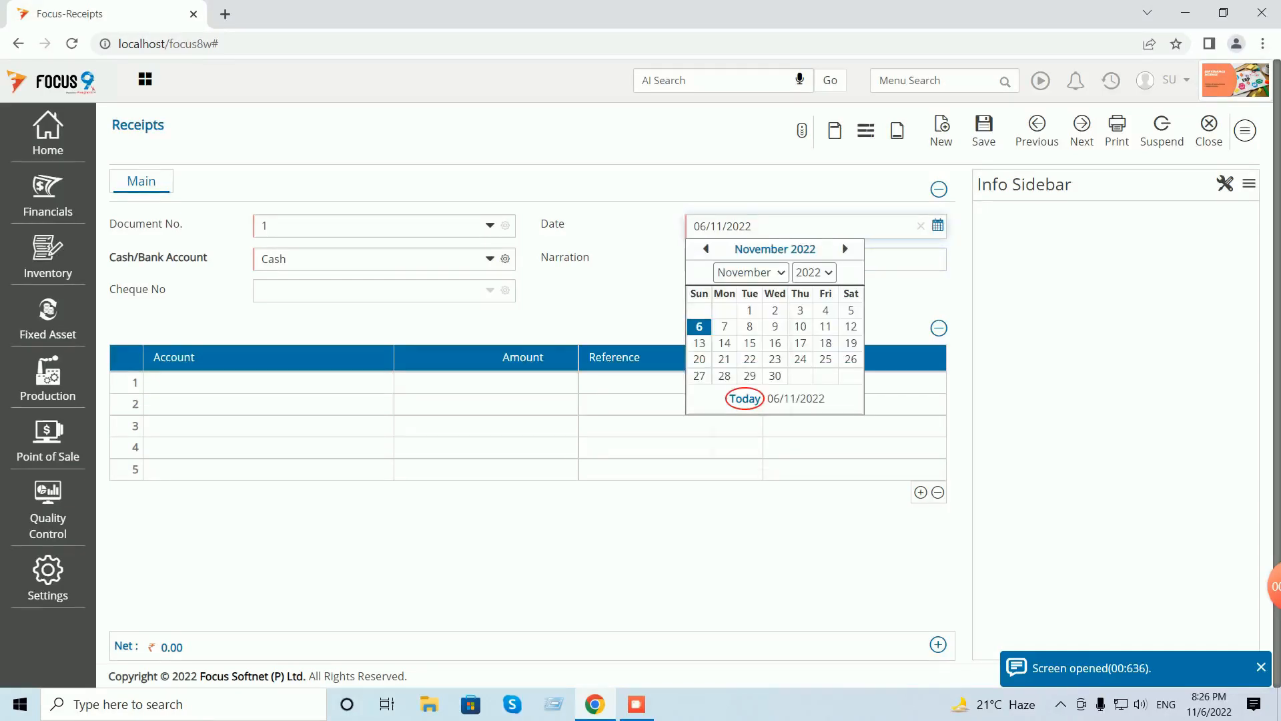
{"action": "left_click", "coordinate": [750, 272]}
{"action": "left_click", "coordinate": [741, 337]}
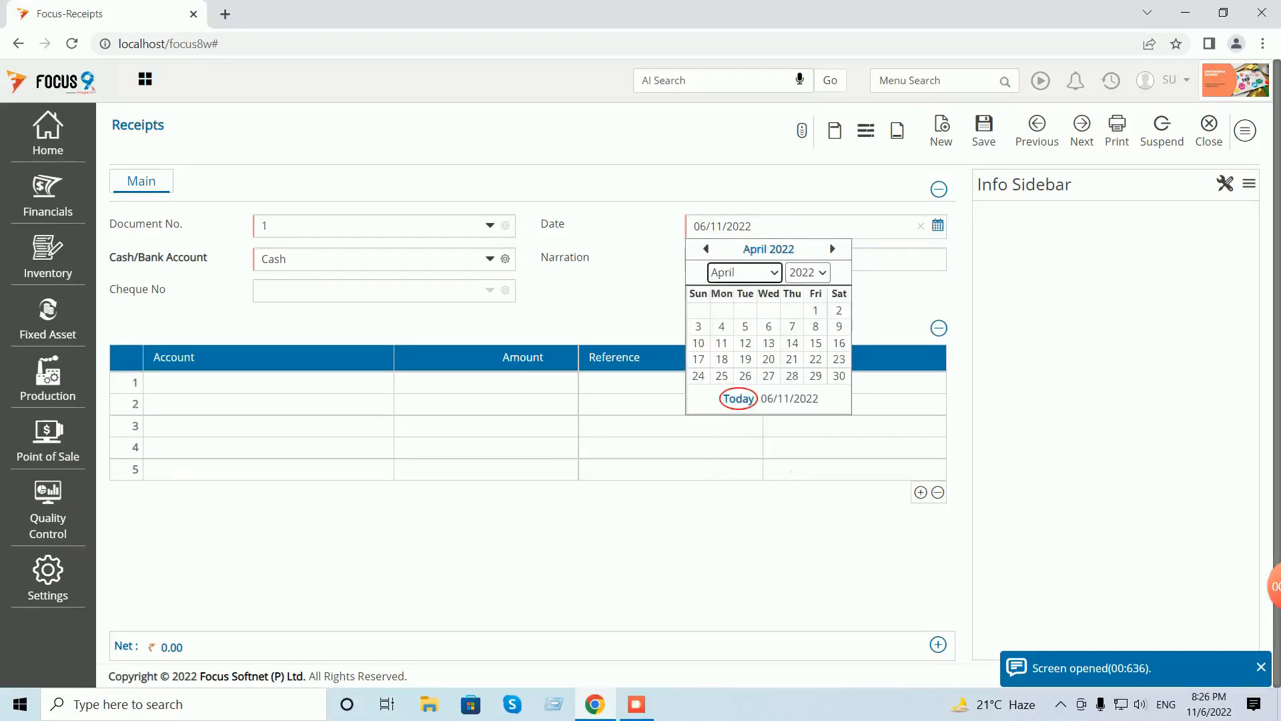
{"action": "left_click", "coordinate": [816, 343]}
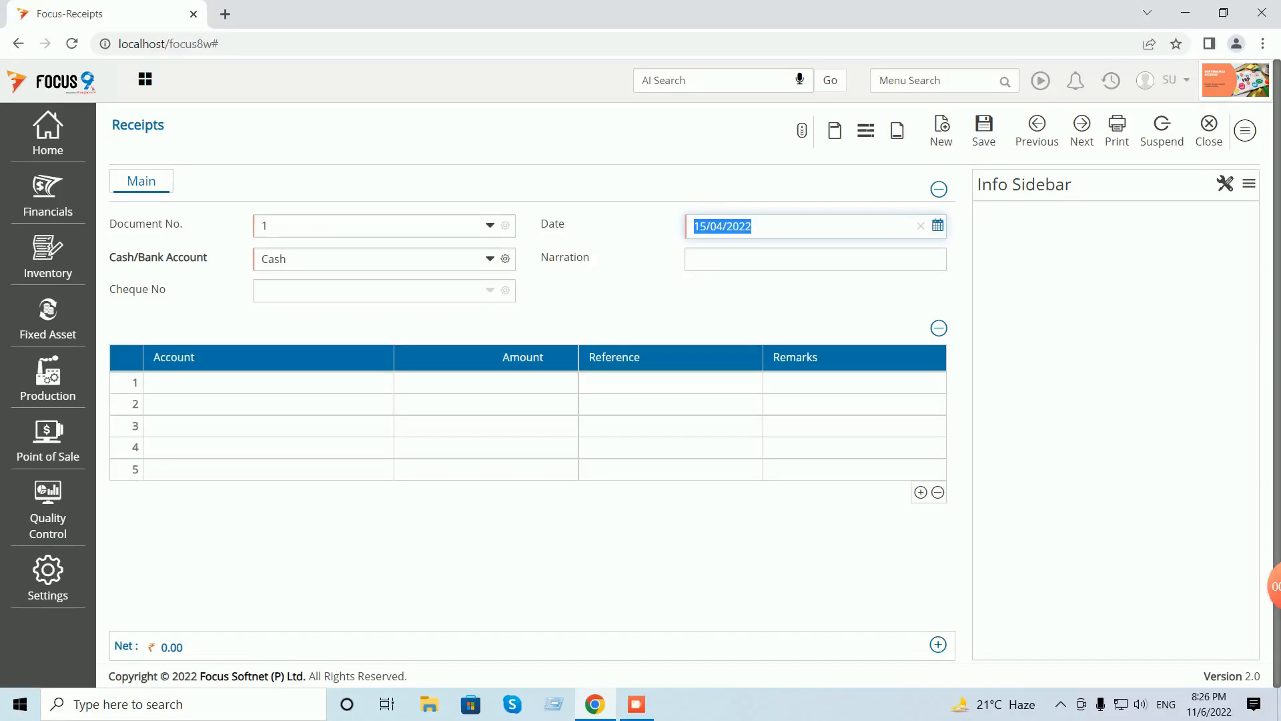
- Enter Customer A with an amount of 1000 on the first line
{"action": "left_click", "coordinate": [268, 383]}
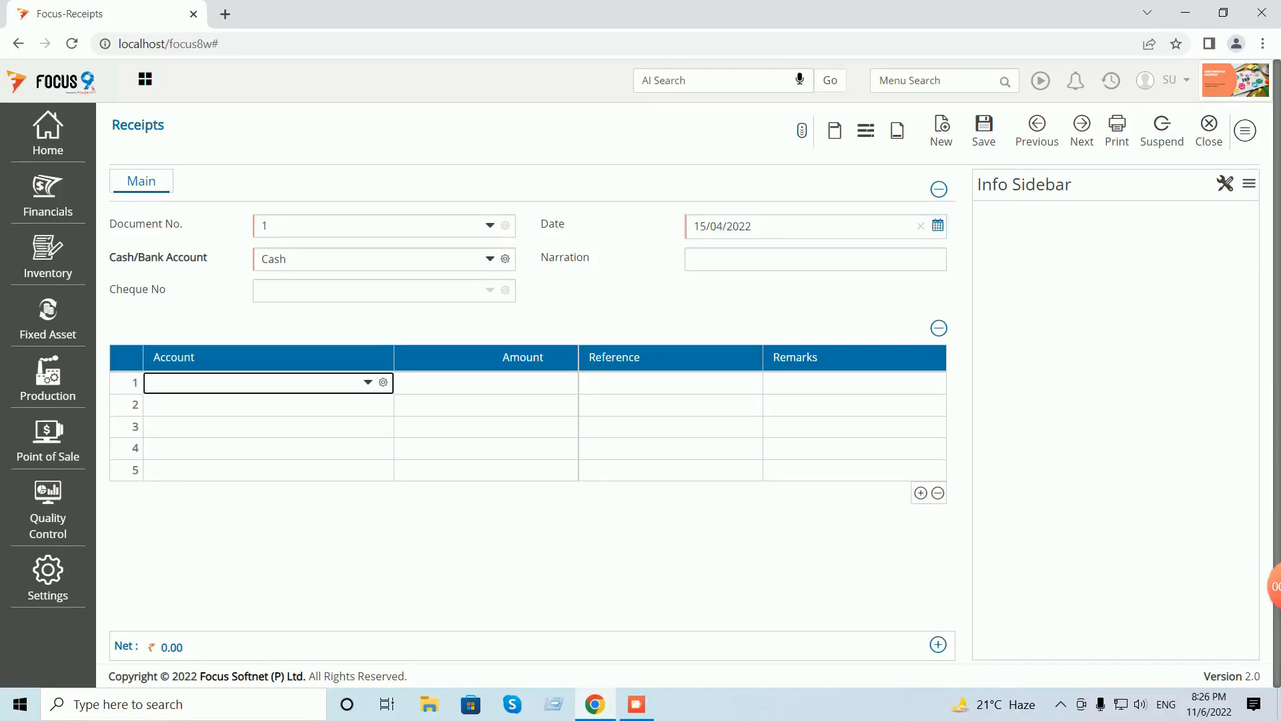
{"action": "type", "text": "ccu"}
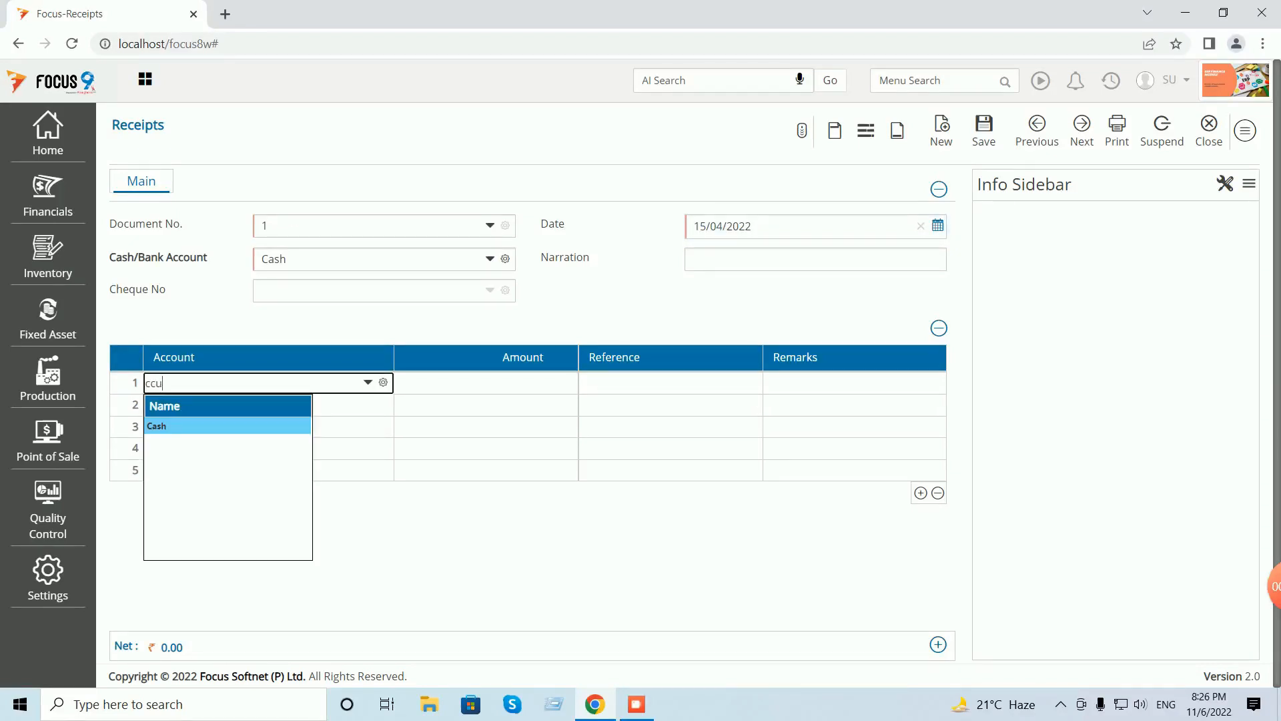
{"action": "key", "text": "BackSpace"}
{"action": "key", "text": "BackSpace"}
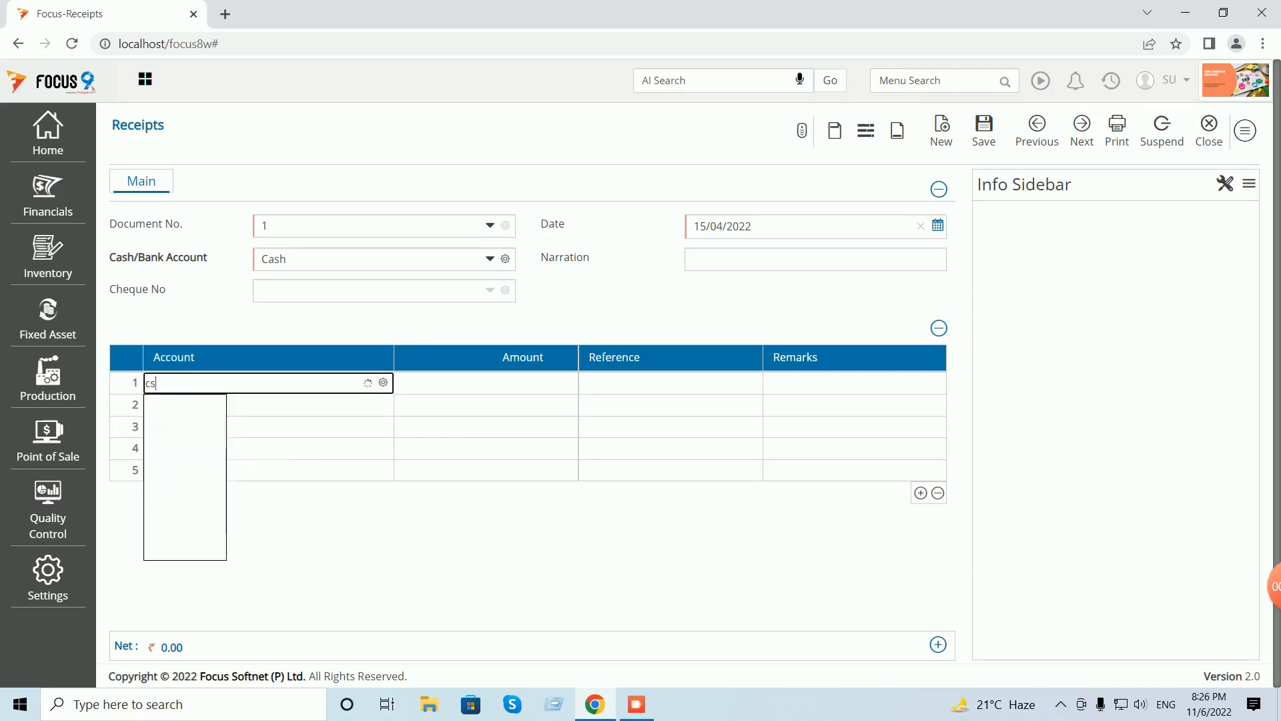
{"action": "type", "text": "us"}
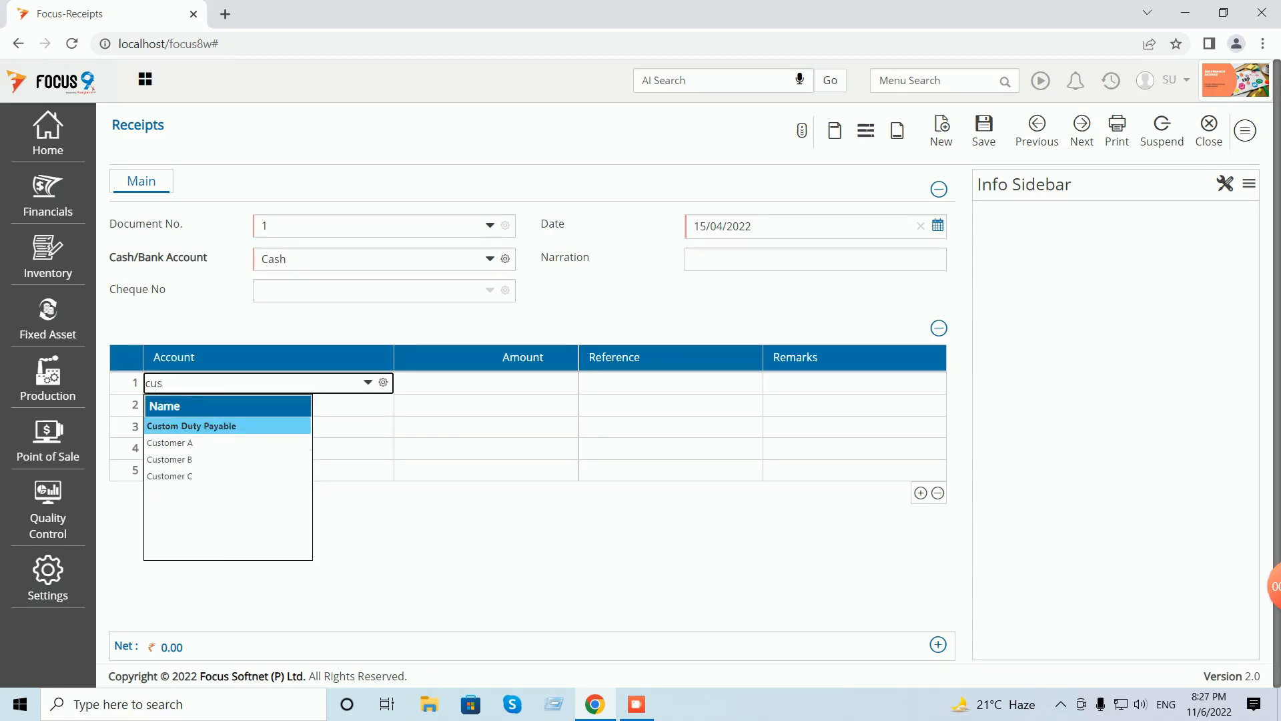
{"action": "key", "text": "Down"}
{"action": "key", "text": "Return"}
{"action": "type", "text": "1000"}
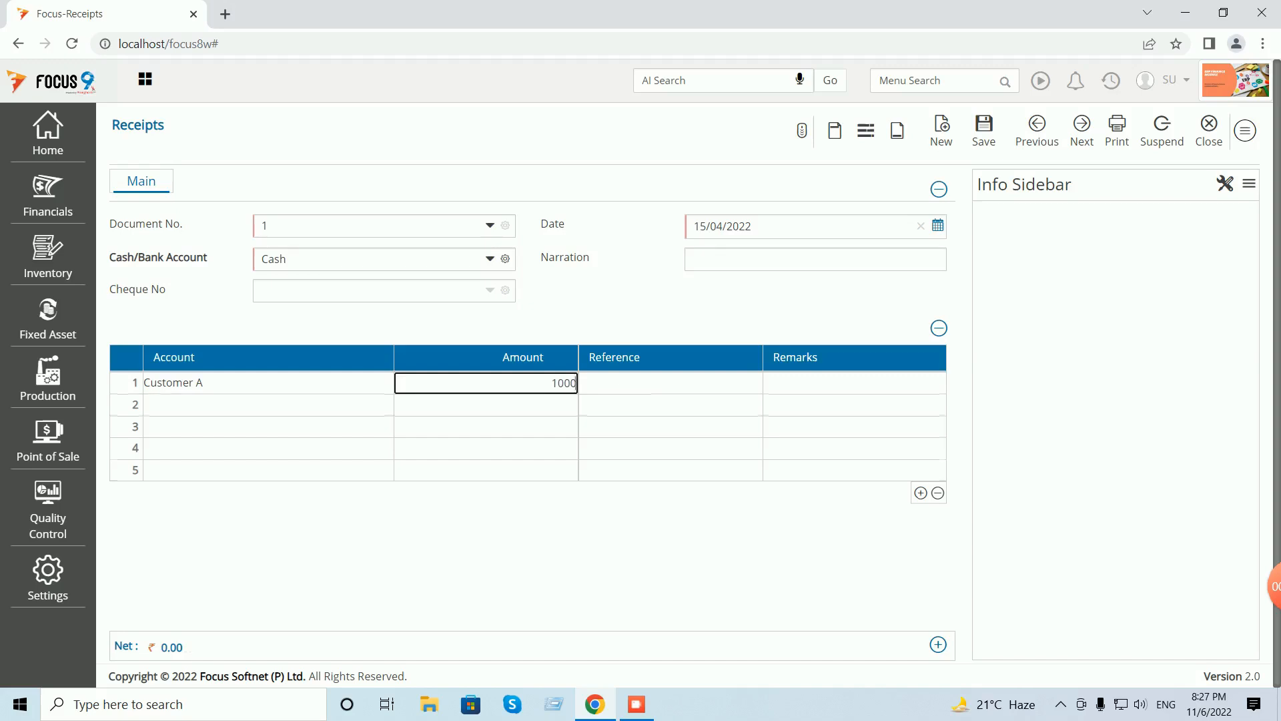
{"action": "key", "text": "Return"}
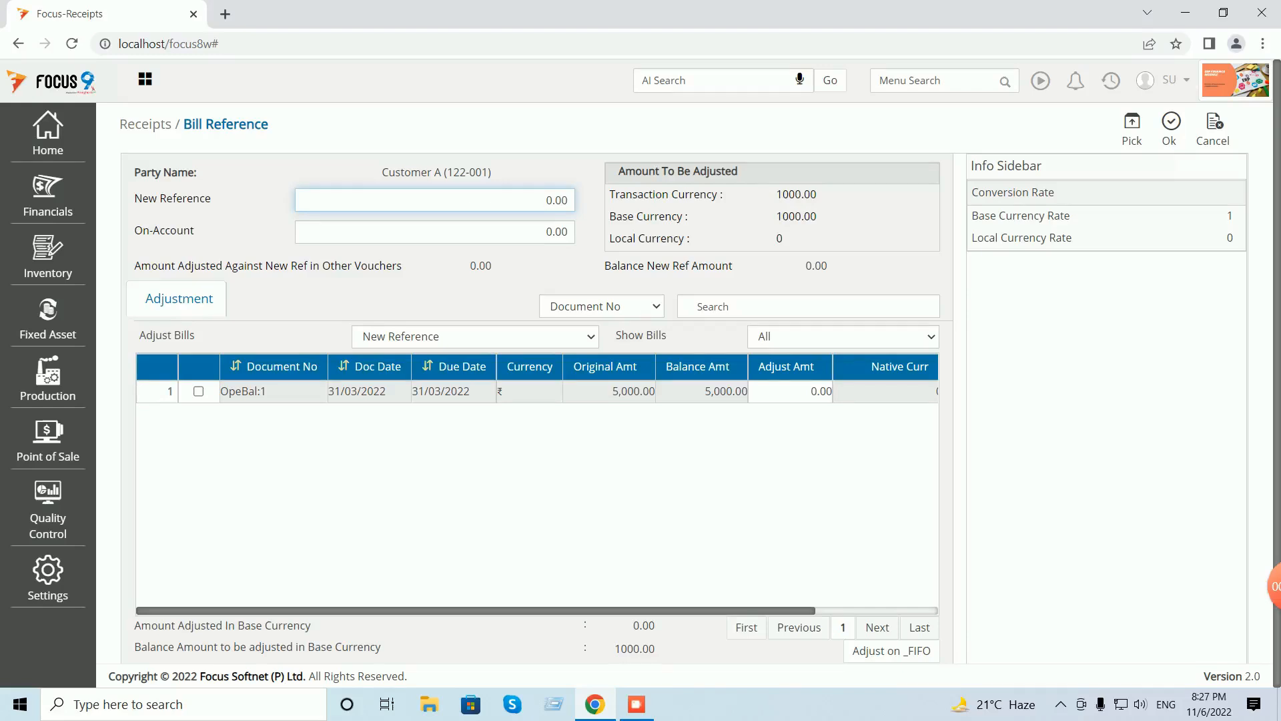
- Adjust 1000 of Customer A's receipt against bill OpeBal:1 and save receipt voucher 1
{"action": "left_click", "coordinate": [790, 392]}
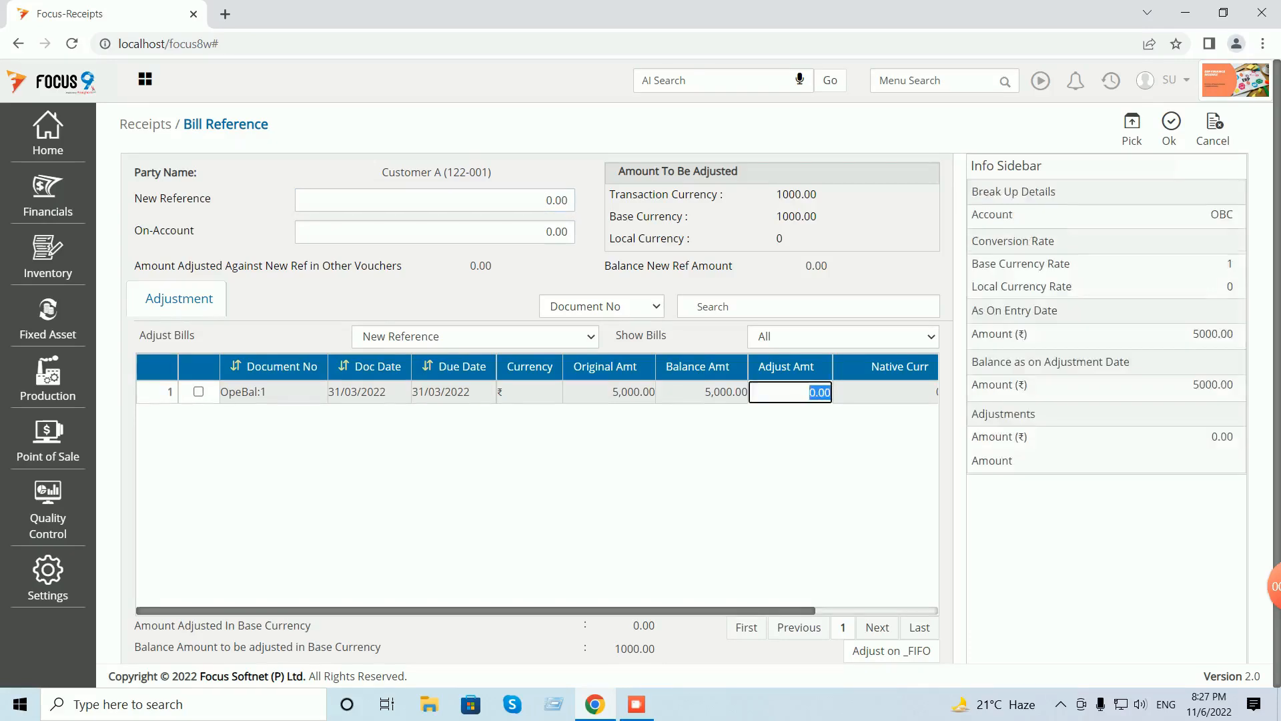
{"action": "type", "text": "1000"}
{"action": "key", "text": "Tab"}
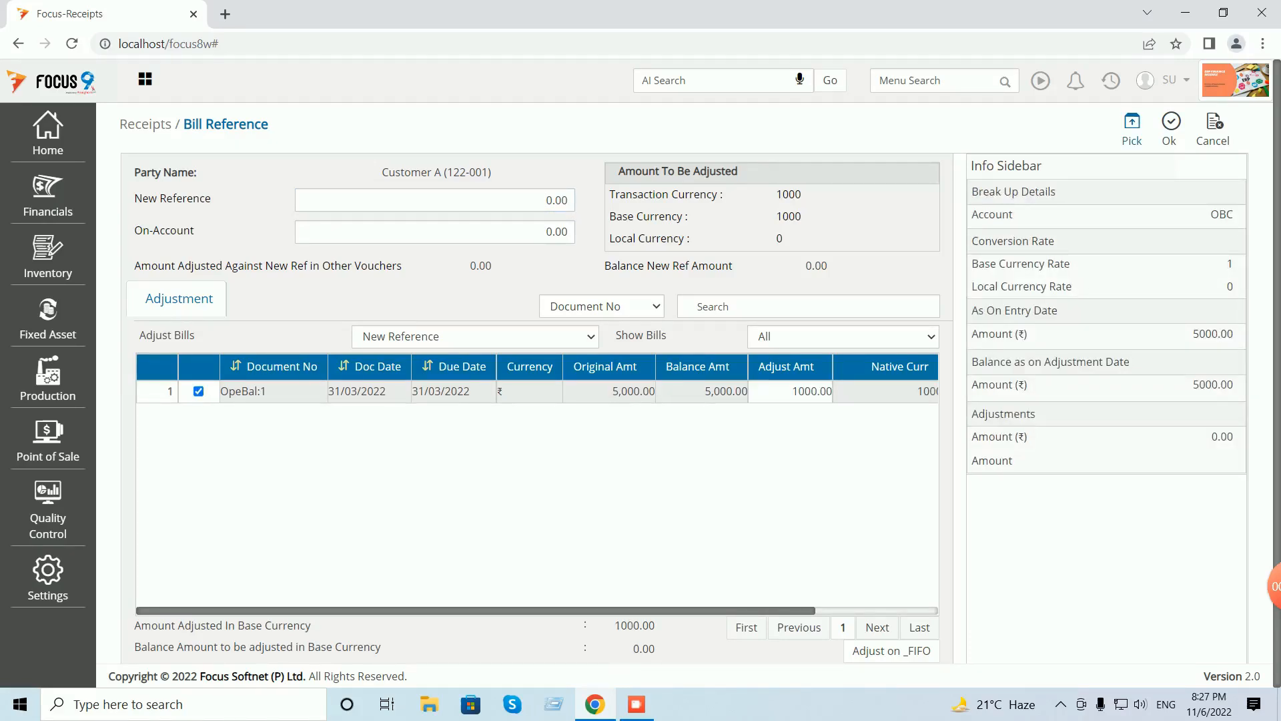
{"action": "left_click", "coordinate": [1170, 129]}
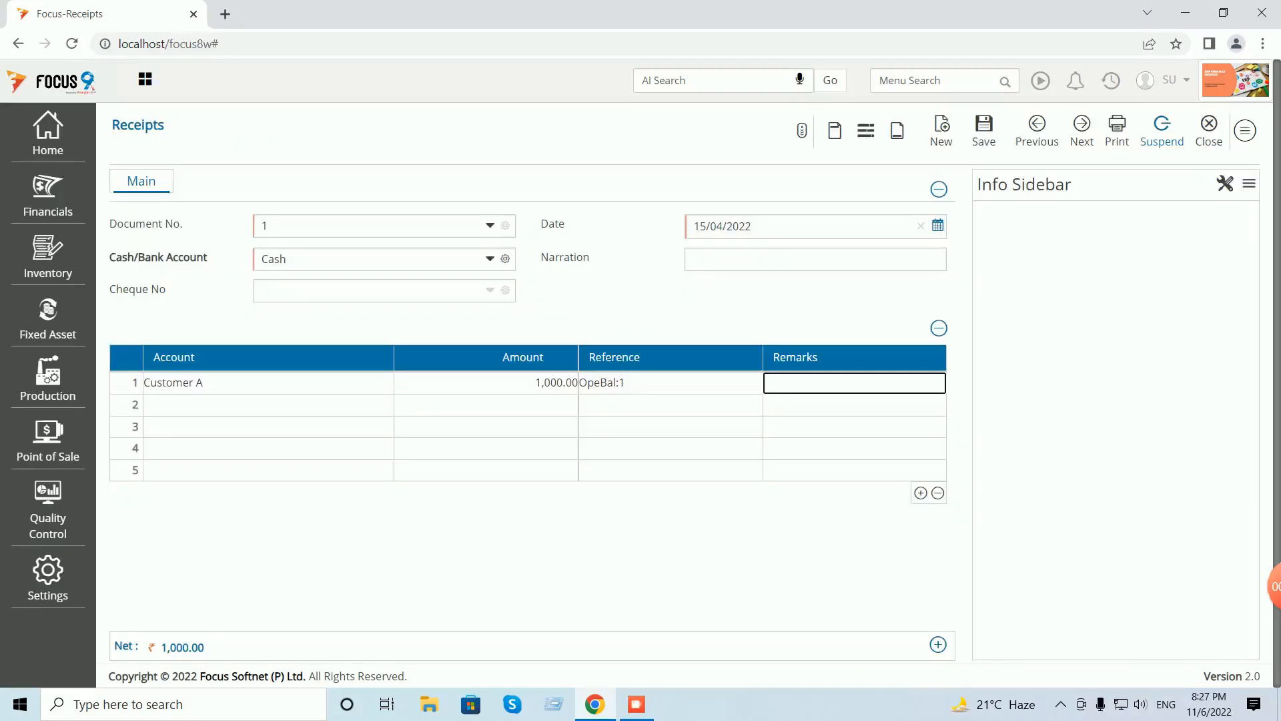
{"action": "left_click", "coordinate": [983, 130]}
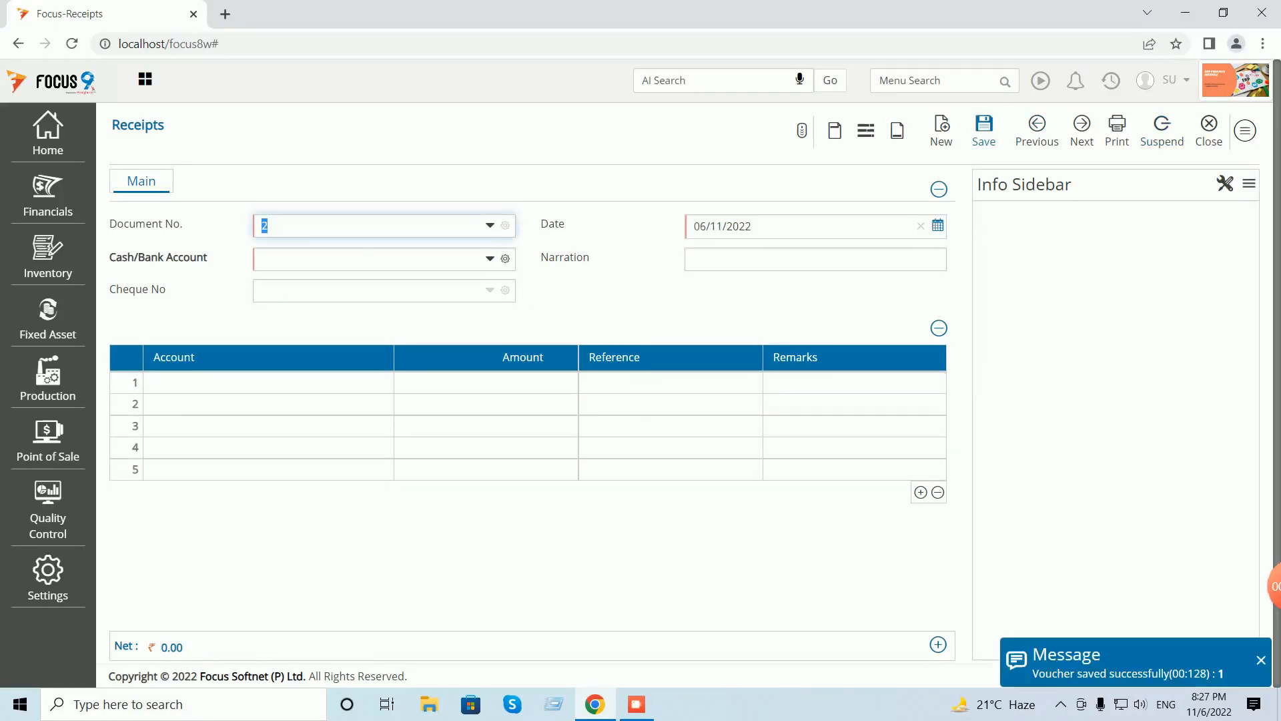
{"action": "left_click", "coordinate": [1215, 130]}
- Close the receipts list and open the Ledger report via the 'ledg' menu search
{"action": "left_click", "coordinate": [1233, 131]}
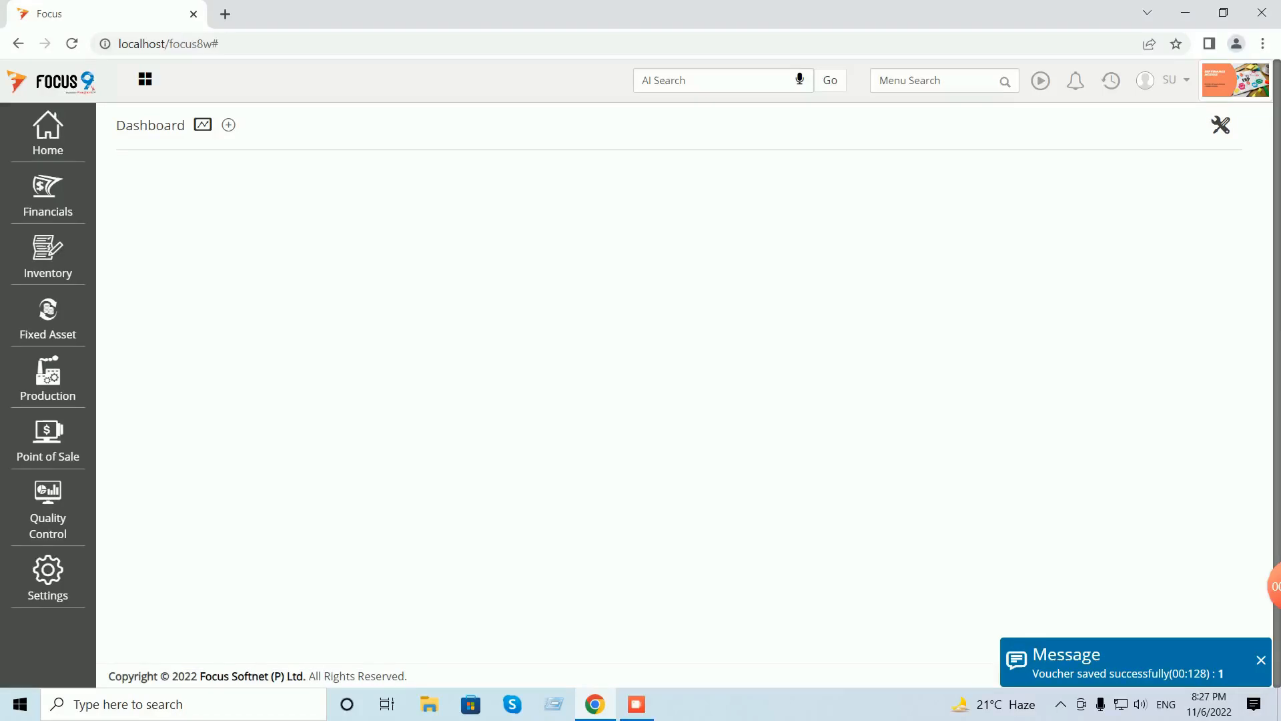
{"action": "type", "text": "ledg"}
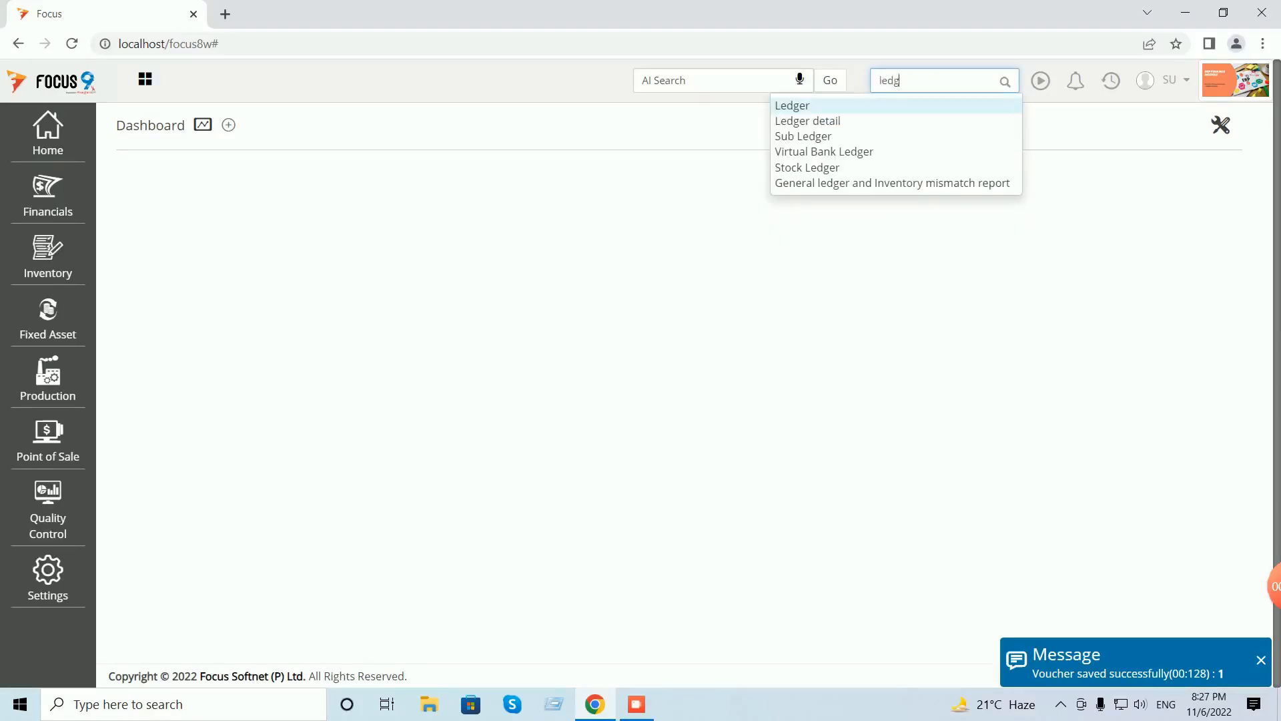
{"action": "key", "text": "Return"}
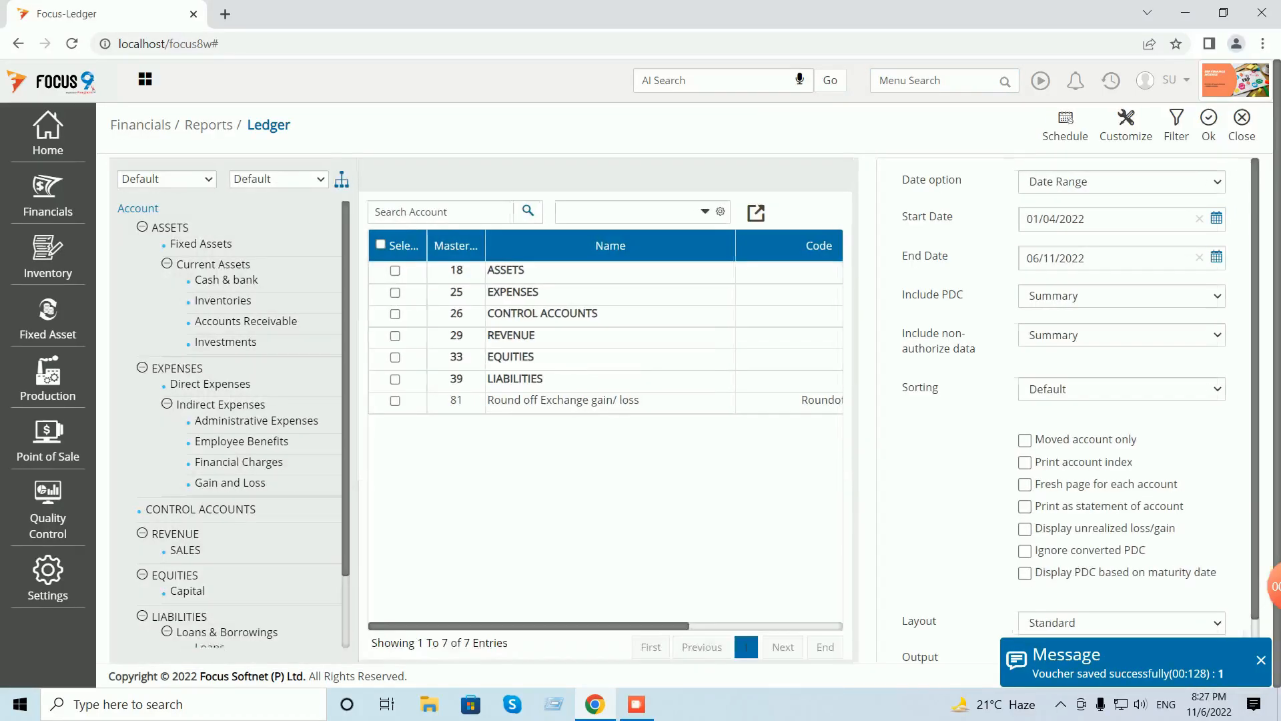
- Run Customer A's ledger, showing the 1,000.00 receipt and 4,000.00 balance, then close it
{"action": "left_click", "coordinate": [627, 212]}
{"action": "type", "text": "cust"}
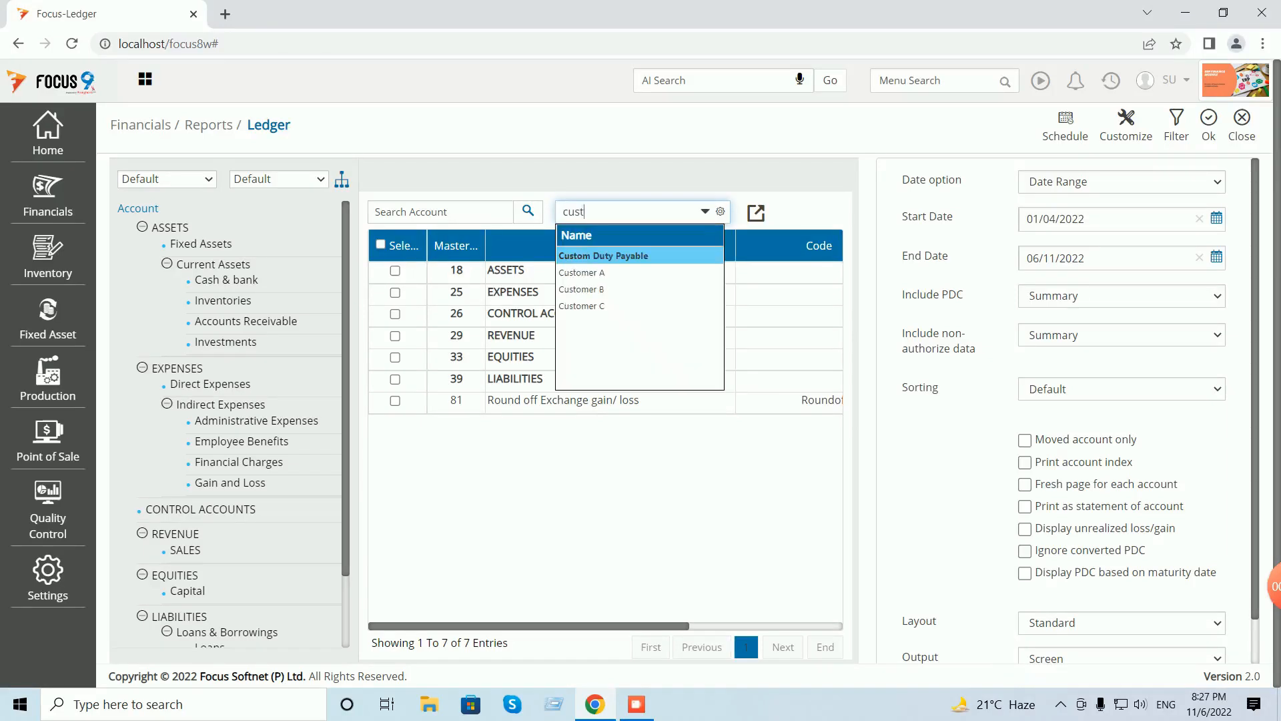
{"action": "key", "text": "Down"}
{"action": "key", "text": "Return"}
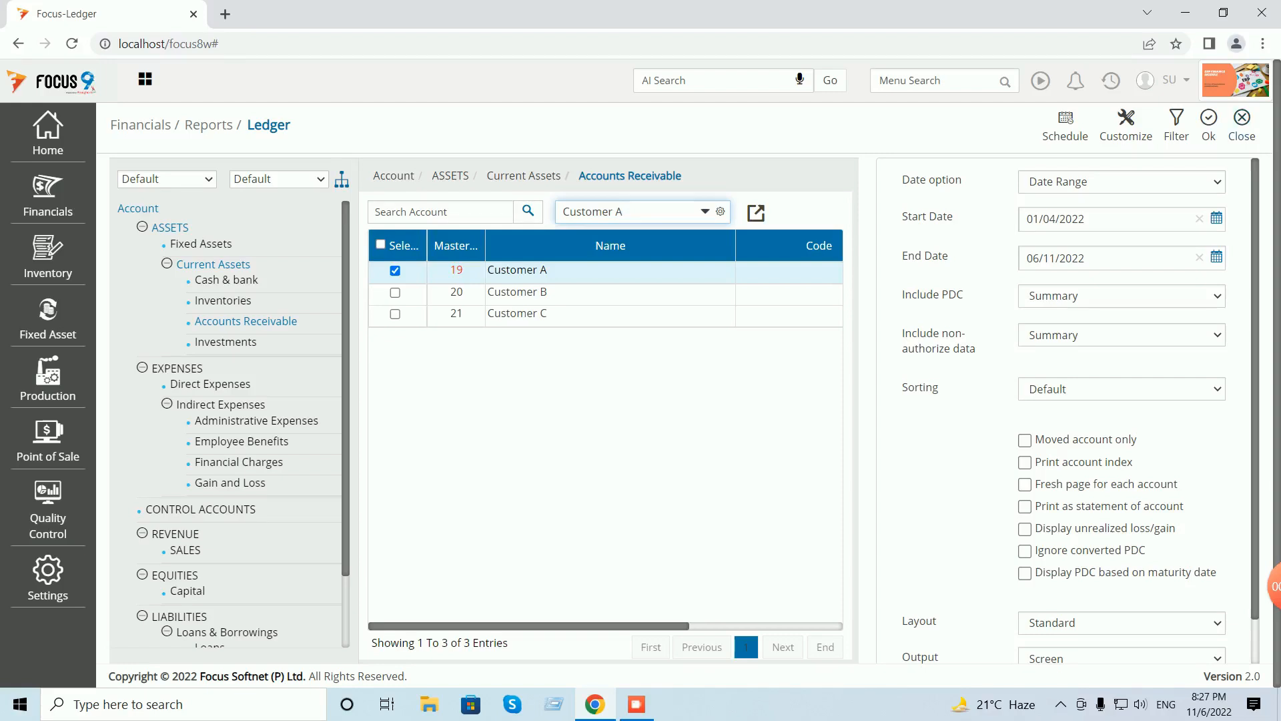
{"action": "left_click", "coordinate": [1208, 125]}
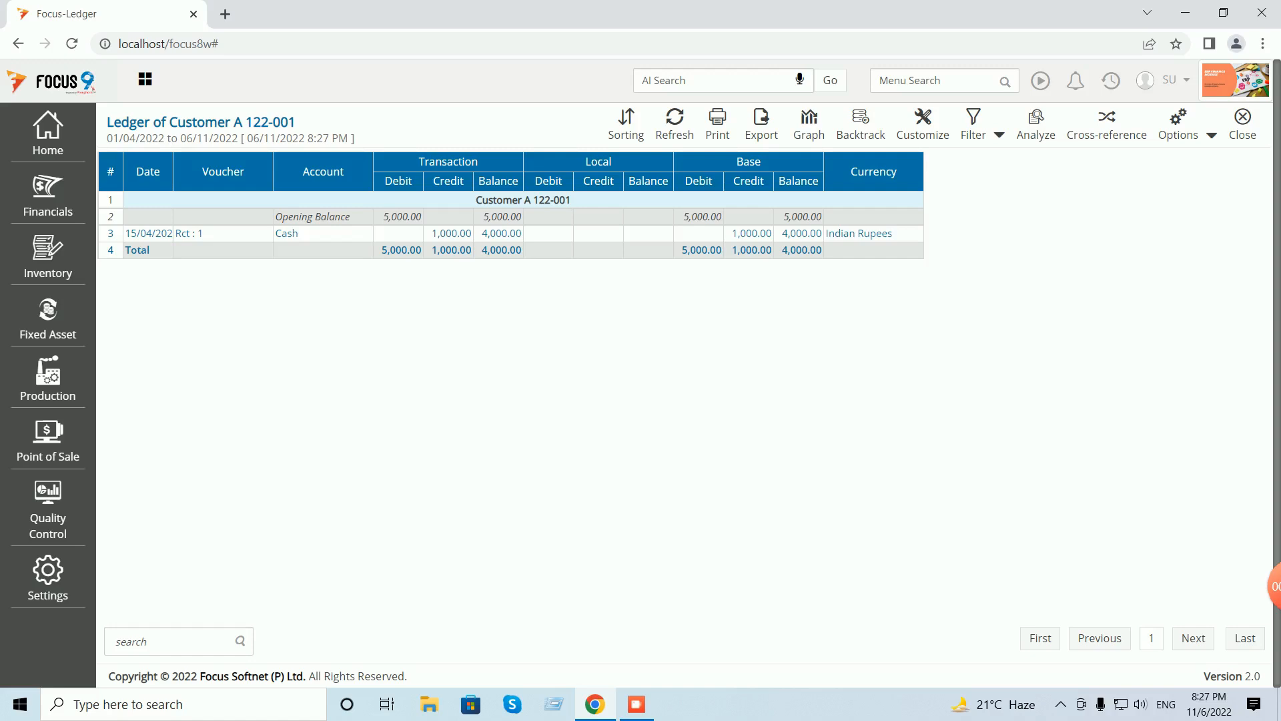
{"action": "left_click", "coordinate": [1242, 124]}
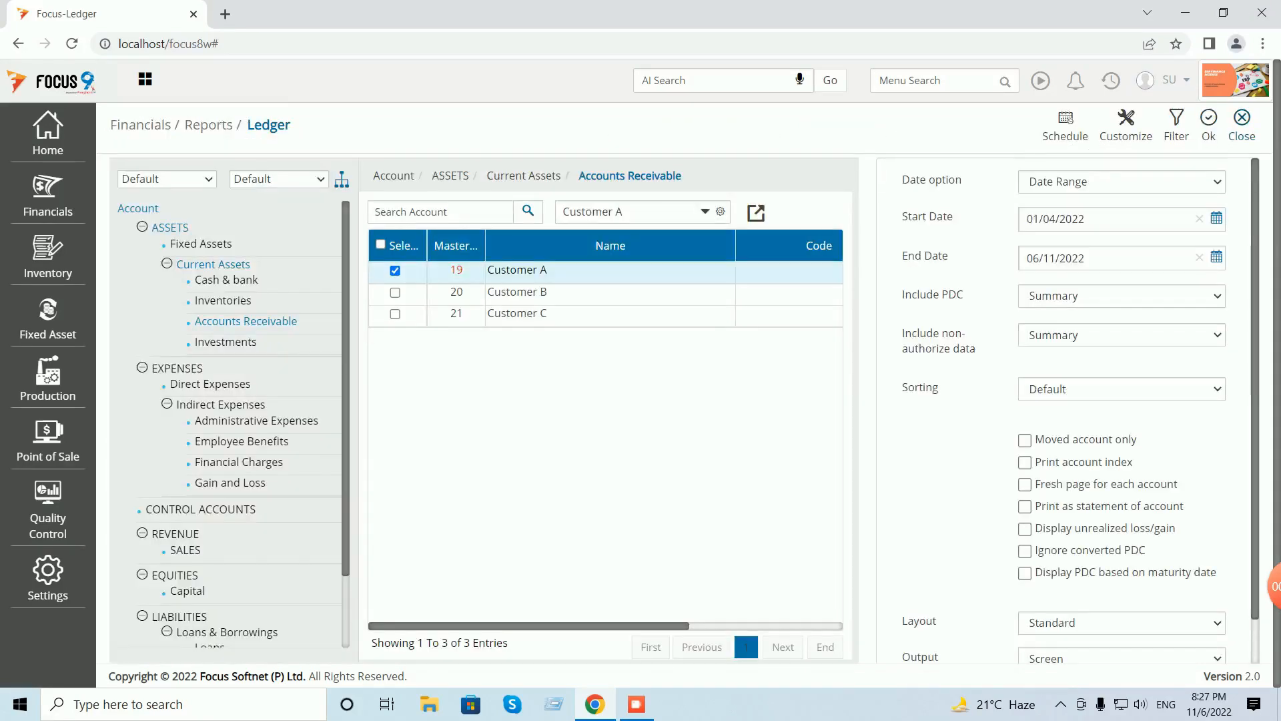
- Run the Customer Listing of Outstanding Bills report for all customers
{"action": "left_click", "coordinate": [1241, 124]}
{"action": "left_click", "coordinate": [1111, 81]}
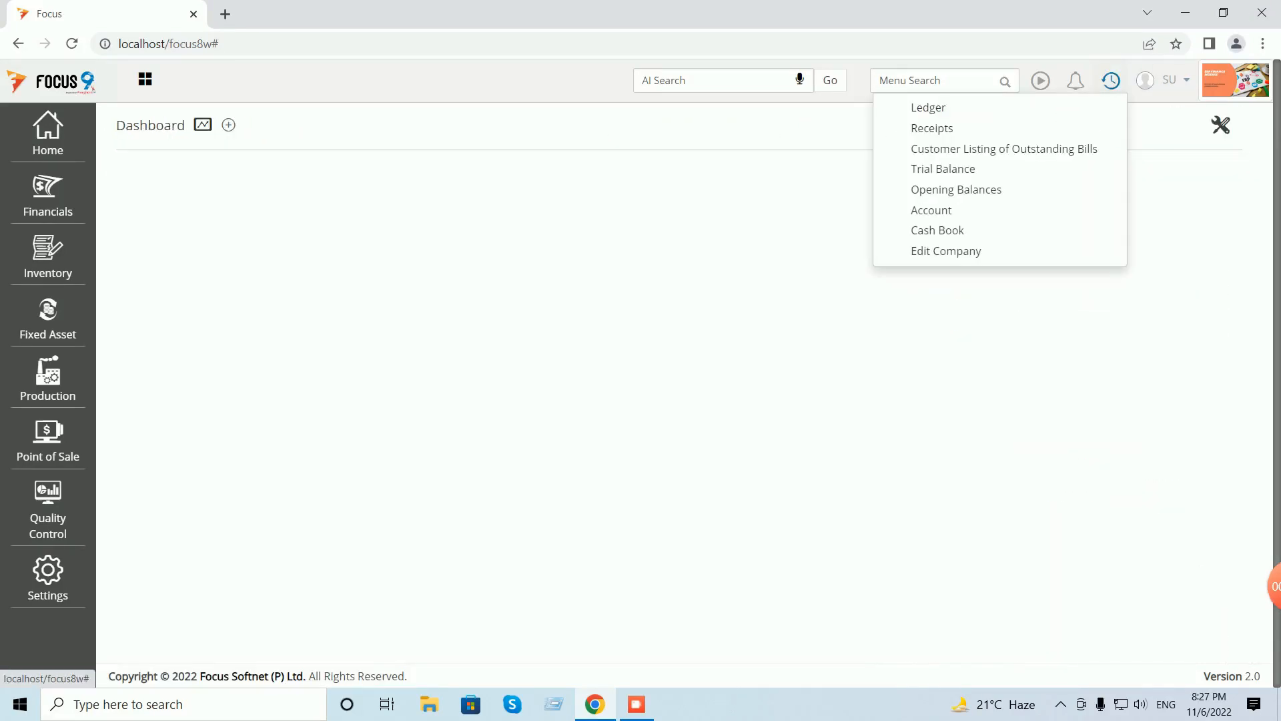
{"action": "left_click", "coordinate": [906, 148]}
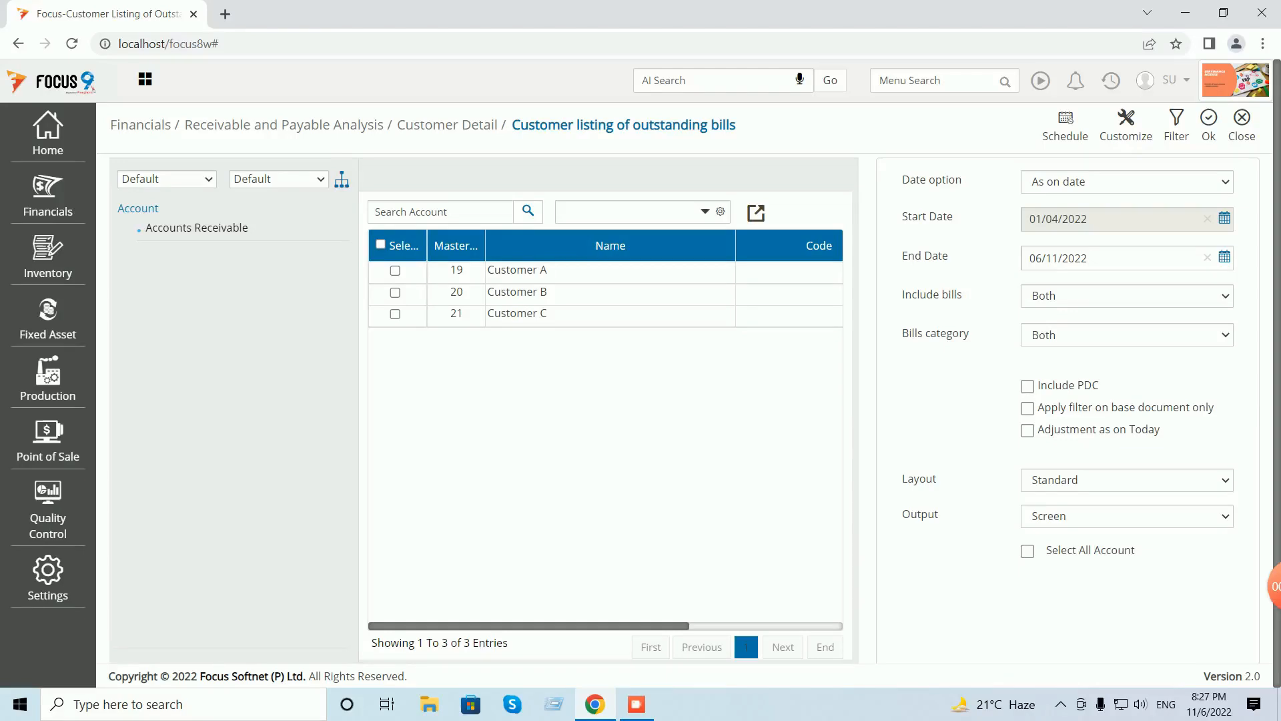
{"action": "left_click", "coordinate": [381, 244]}
{"action": "left_click", "coordinate": [1208, 124]}
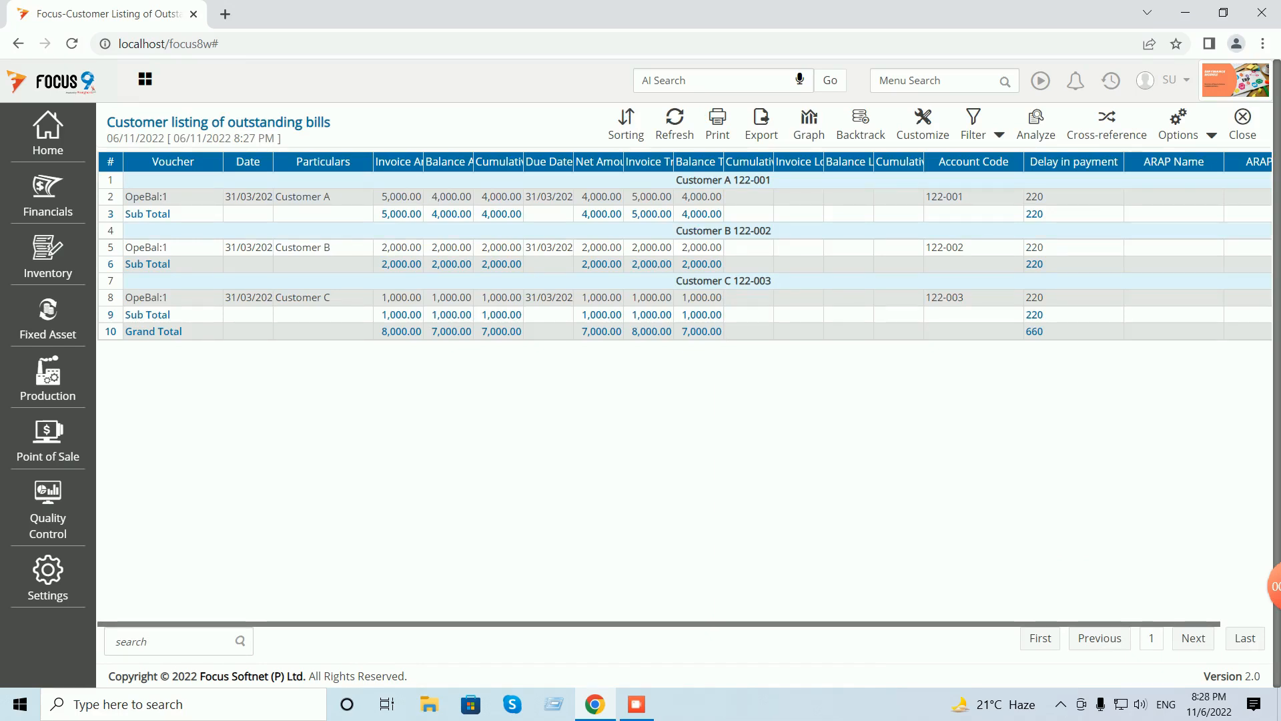
- Auto-fit the report columns to confirm Customer A at 4,000.00, then close back to the Dashboard
{"action": "left_click", "coordinate": [1211, 136]}
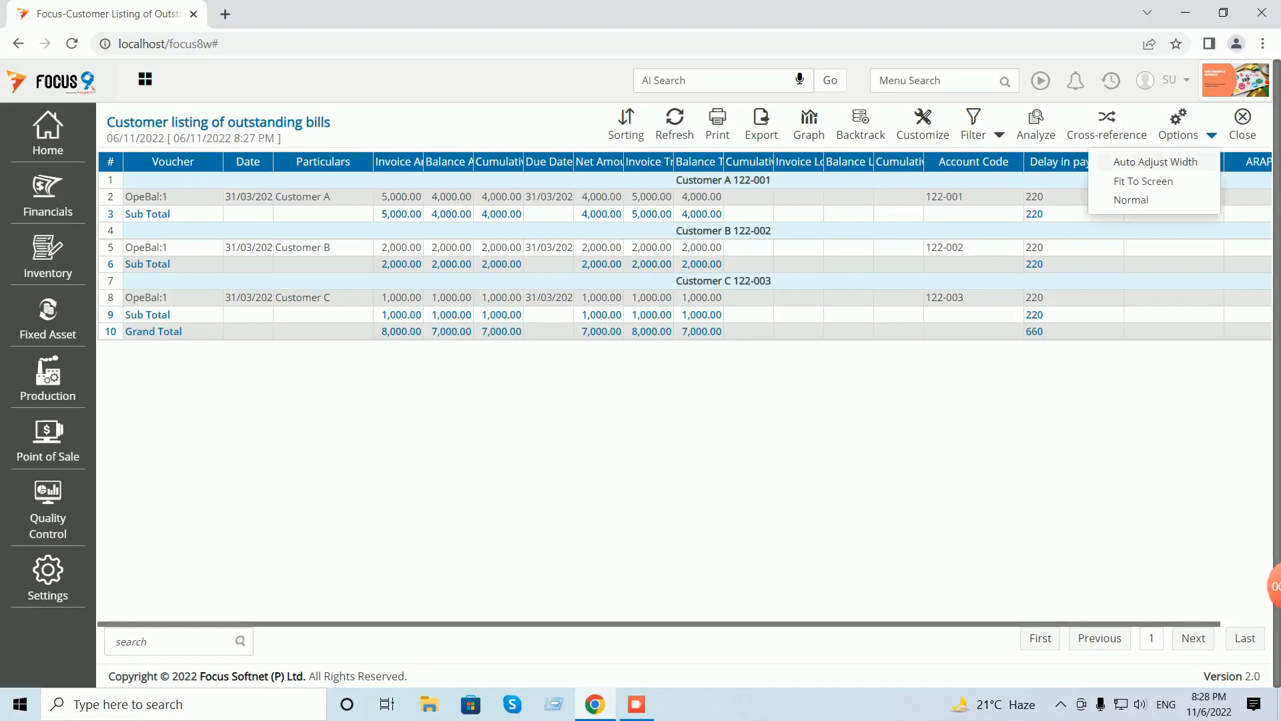
{"action": "left_click", "coordinate": [1155, 162]}
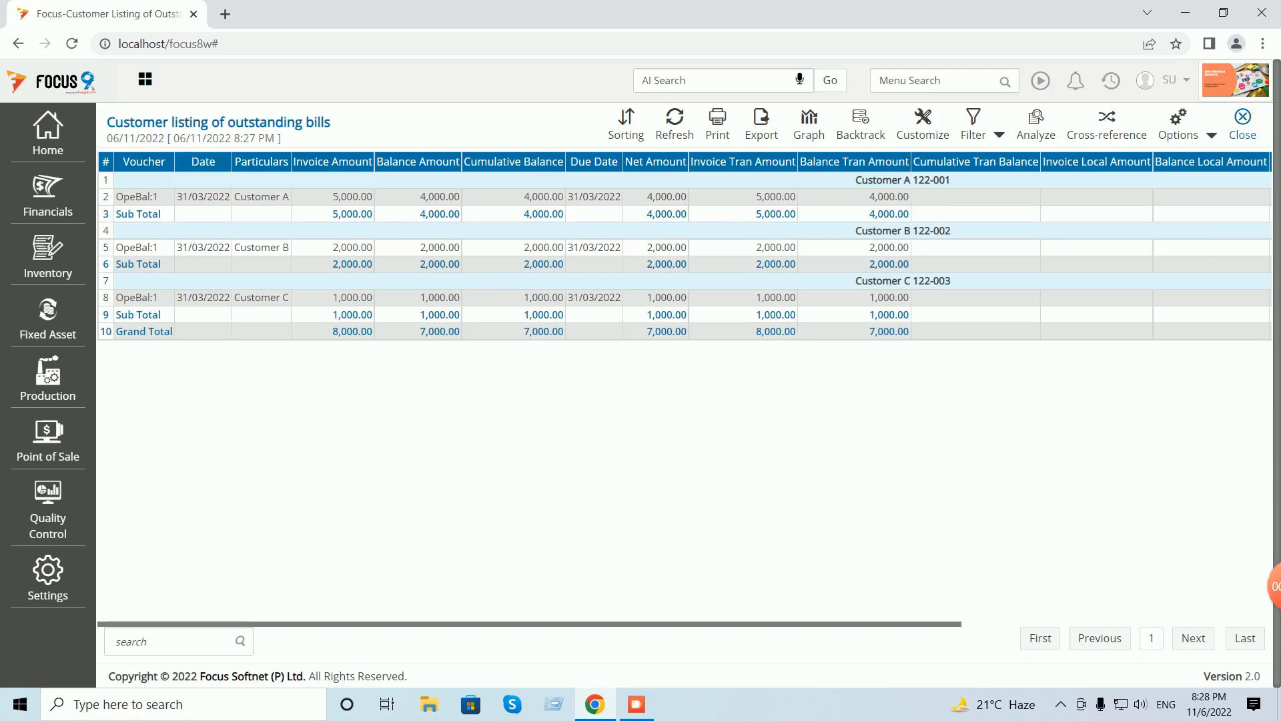
{"action": "left_click", "coordinate": [1242, 125]}
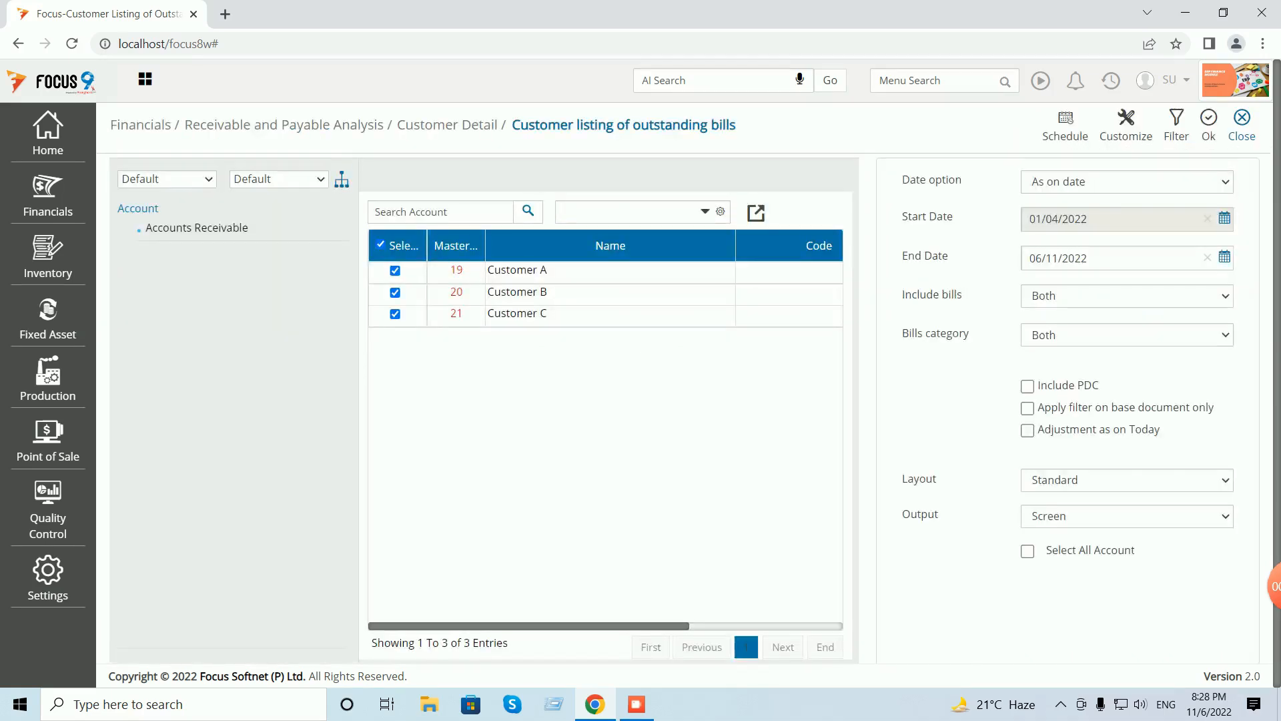
{"action": "left_click", "coordinate": [1242, 125]}
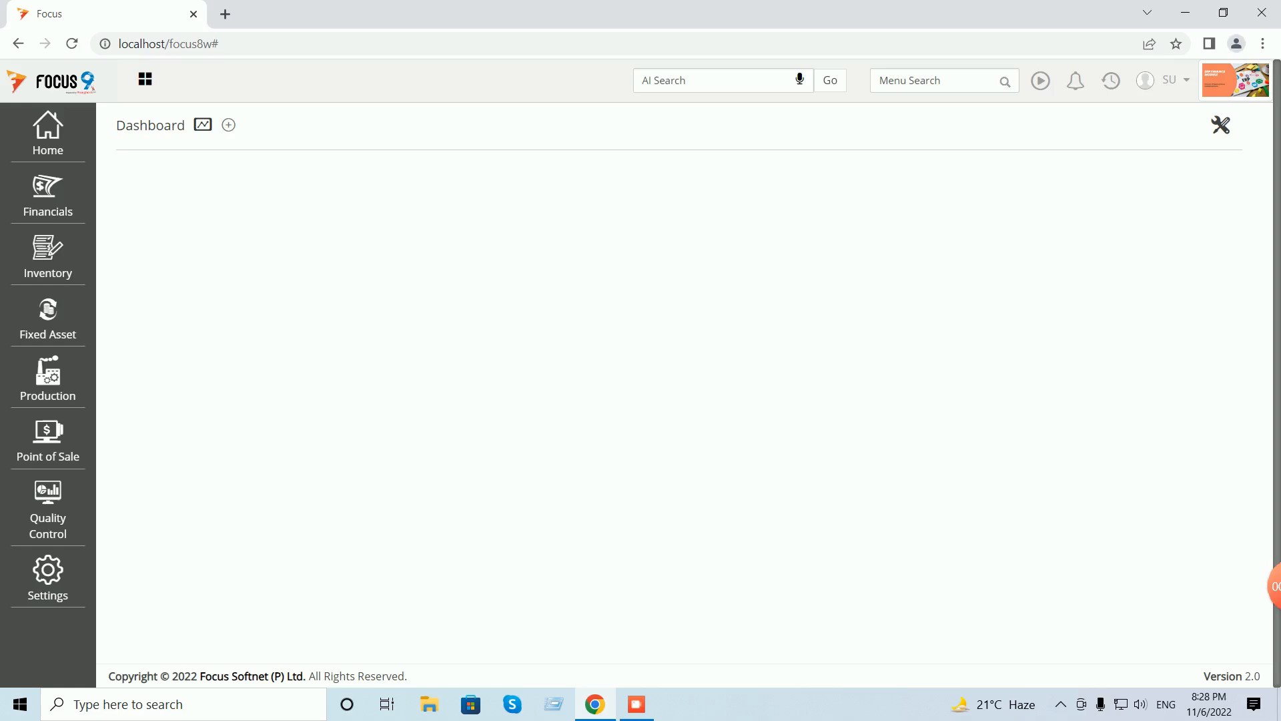
- Open Customer Ageing Details under Financials > Receivable and Payable Analysis > Customer Detail
{"action": "left_click", "coordinate": [47, 193]}
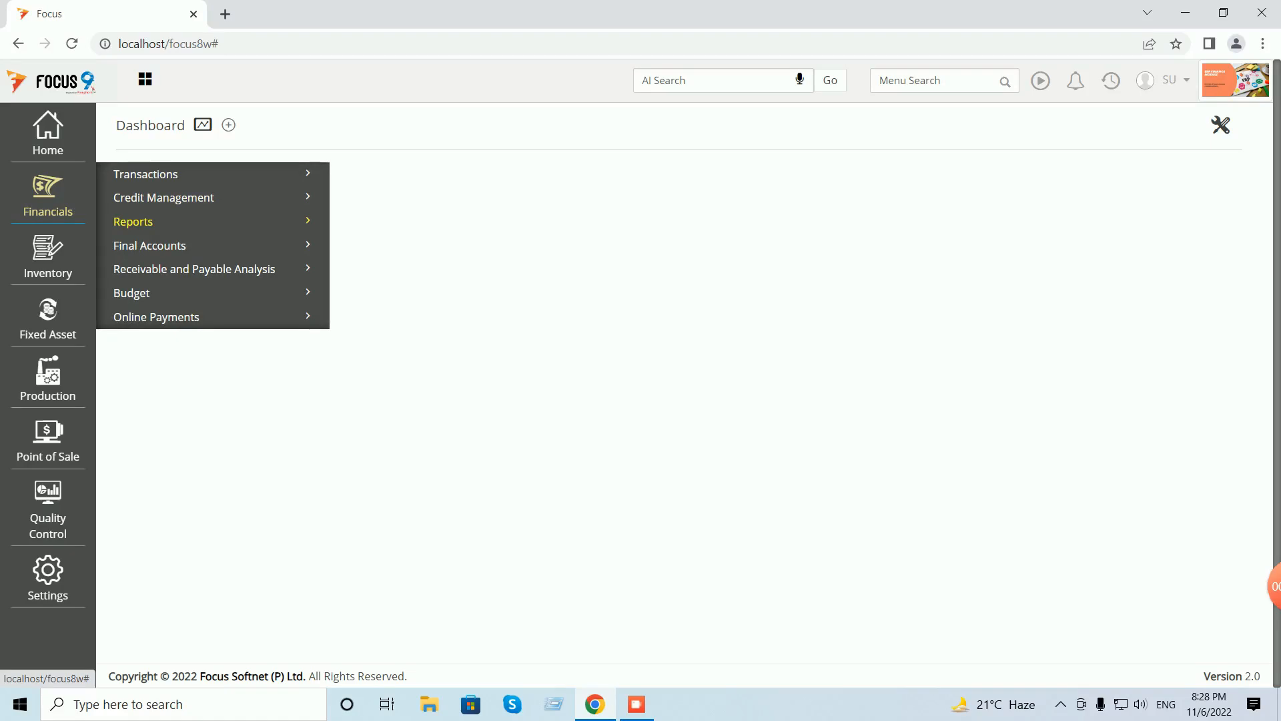
{"action": "left_click", "coordinate": [132, 222]}
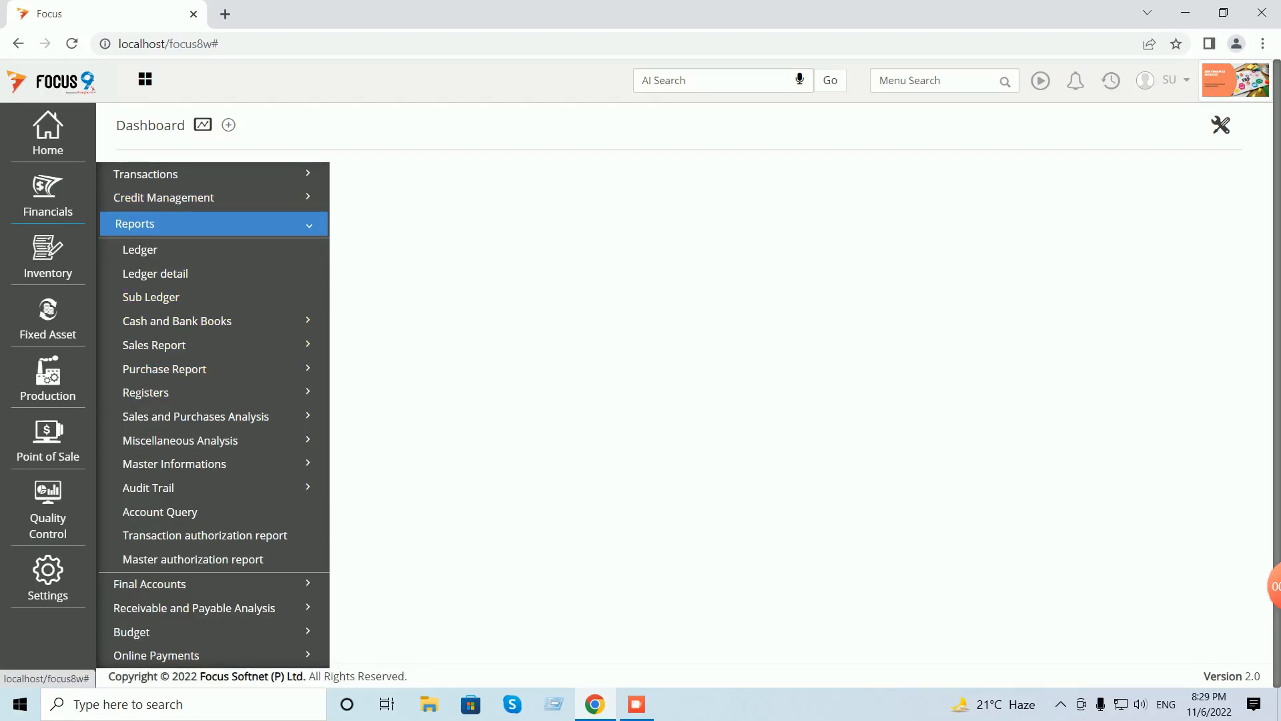
{"action": "left_click", "coordinate": [153, 223]}
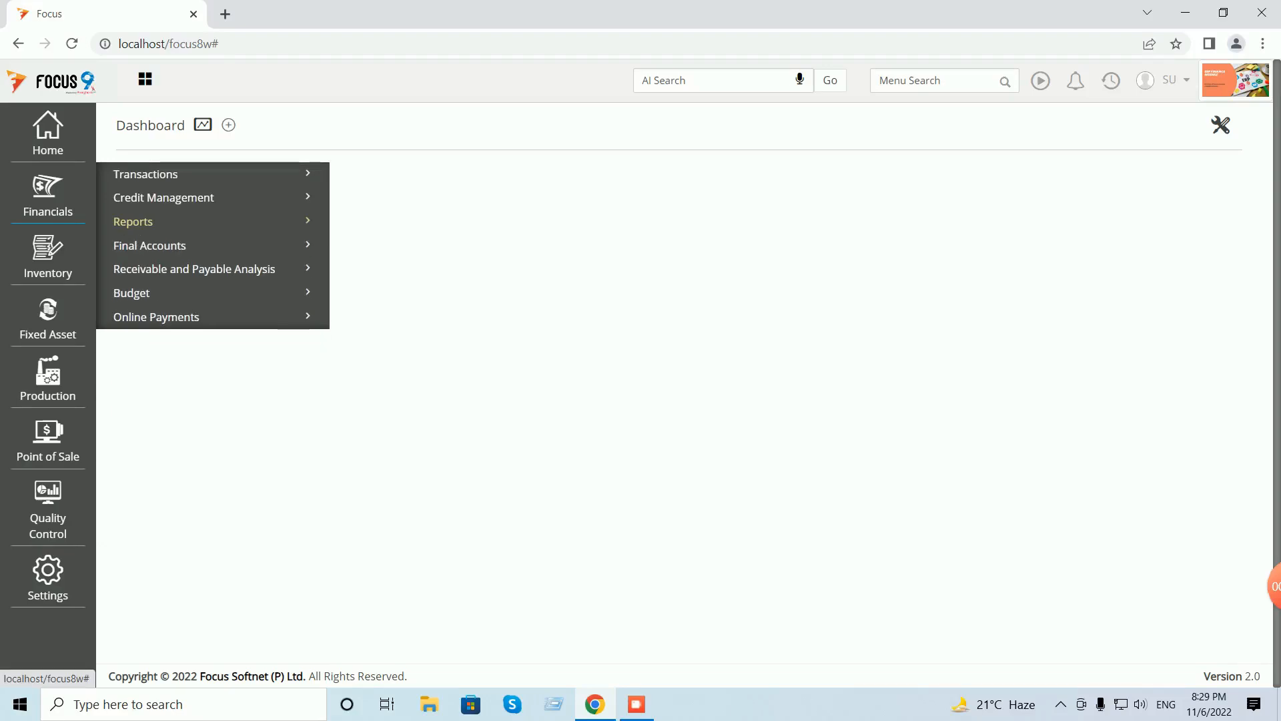
{"action": "left_click", "coordinate": [193, 269]}
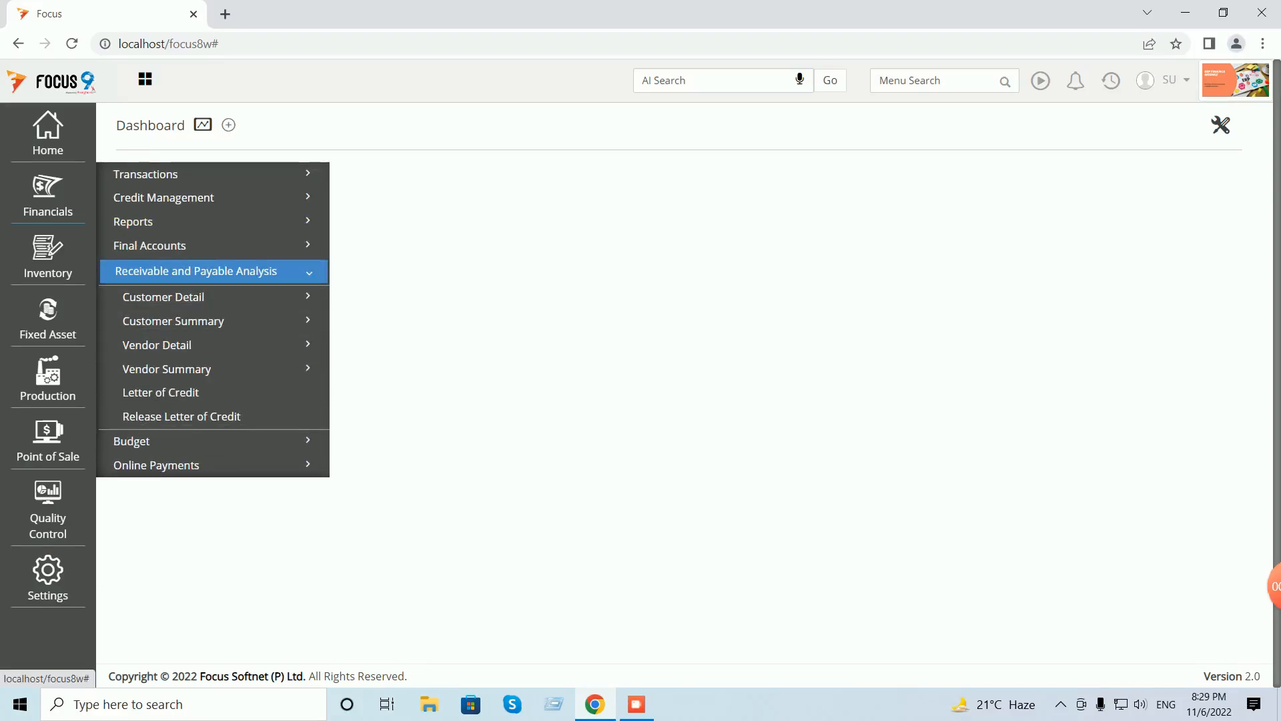
{"action": "left_click", "coordinate": [163, 297]}
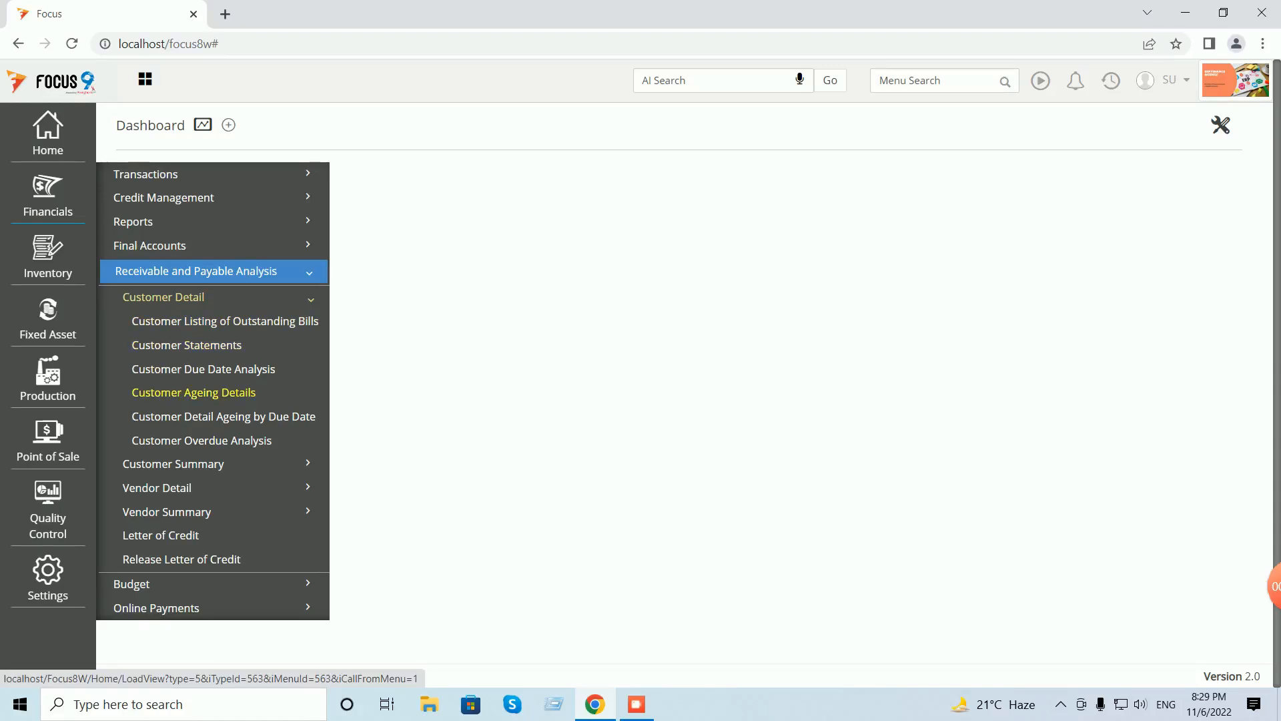
{"action": "left_click", "coordinate": [193, 392]}
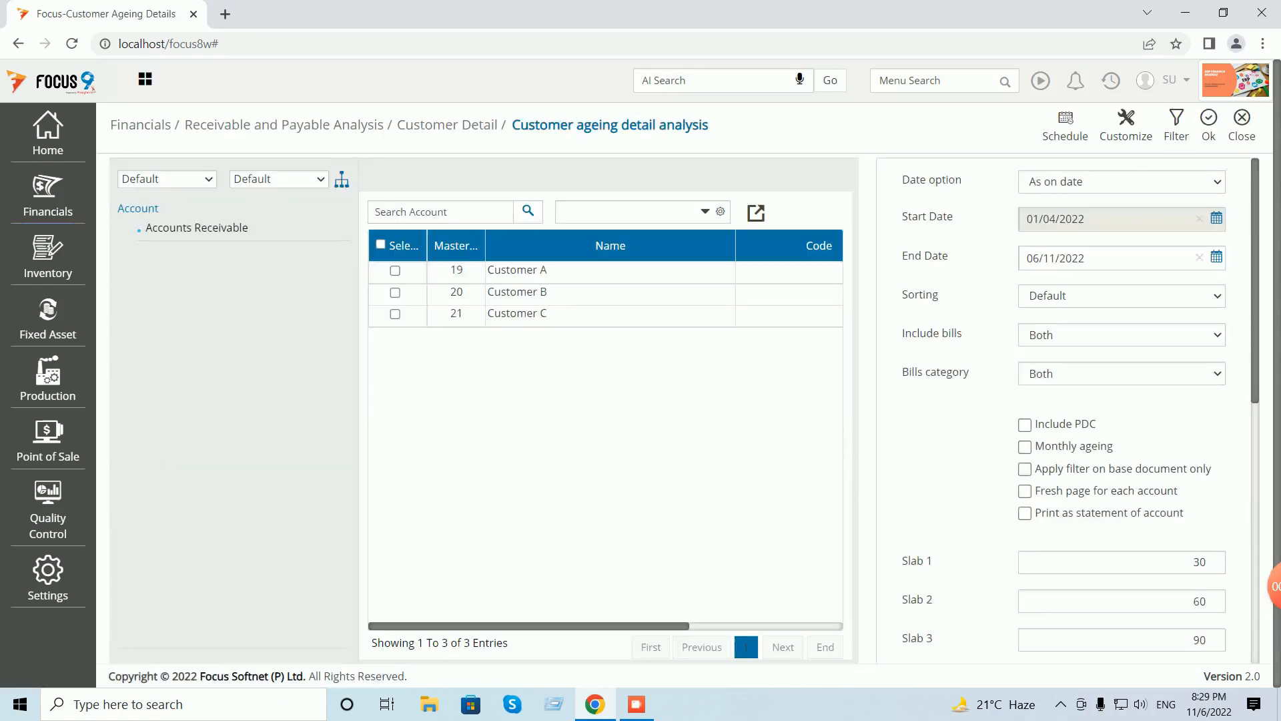
- Run the ageing report for Customers A, B and C, auto-fit its columns, then close it
{"action": "left_click", "coordinate": [381, 244]}
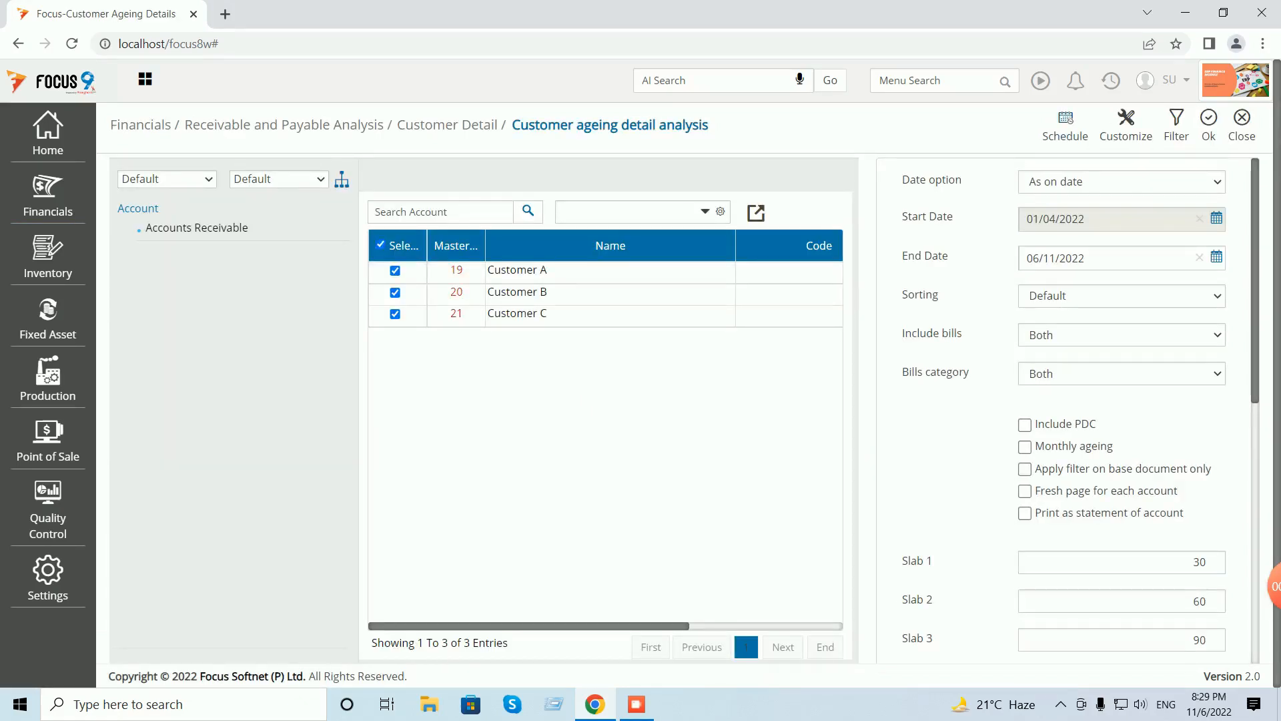
{"action": "left_click", "coordinate": [1209, 125]}
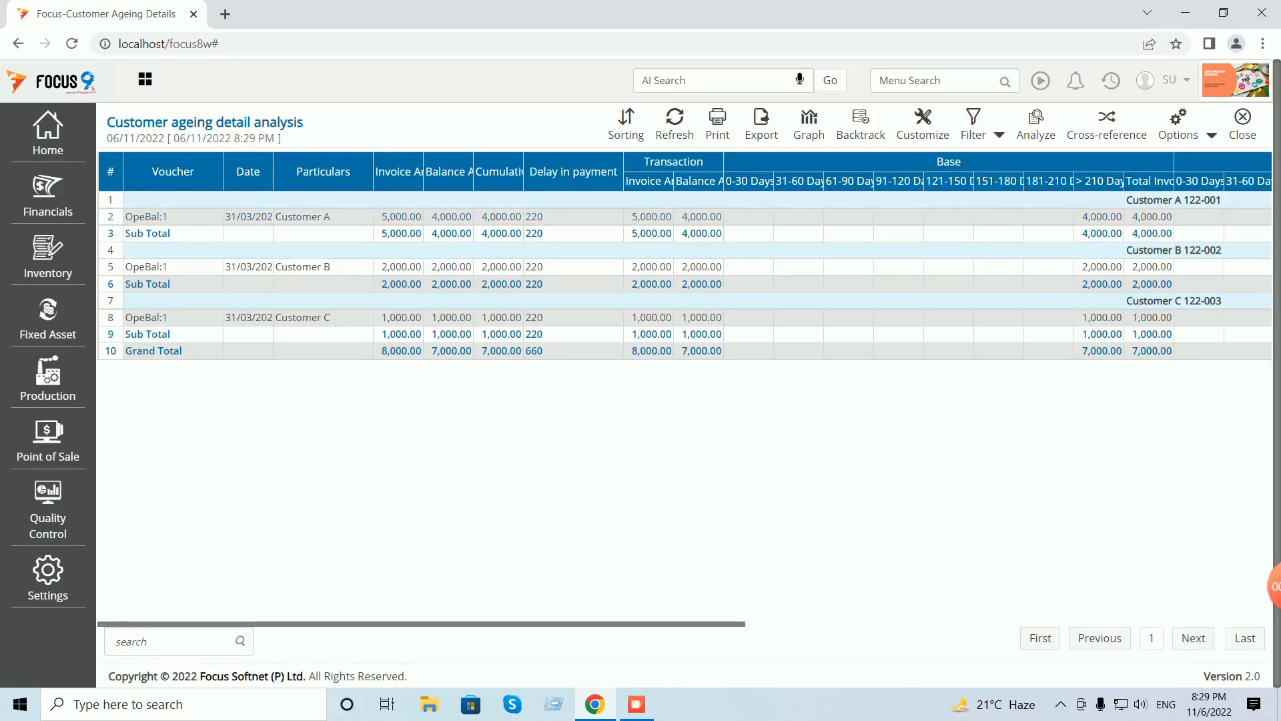
{"action": "left_click", "coordinate": [1211, 134]}
{"action": "left_click", "coordinate": [1168, 164]}
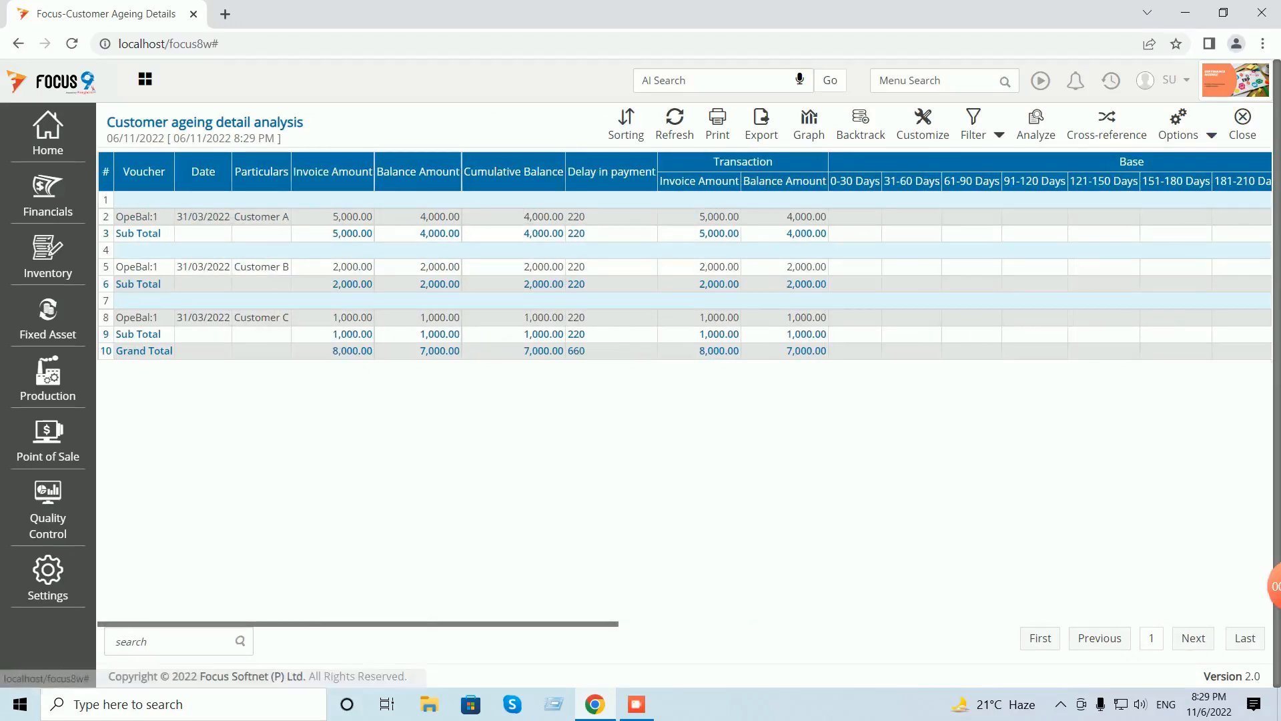
{"action": "scroll", "coordinate": [685, 388], "scroll_direction": "right", "scroll_amount": 5}
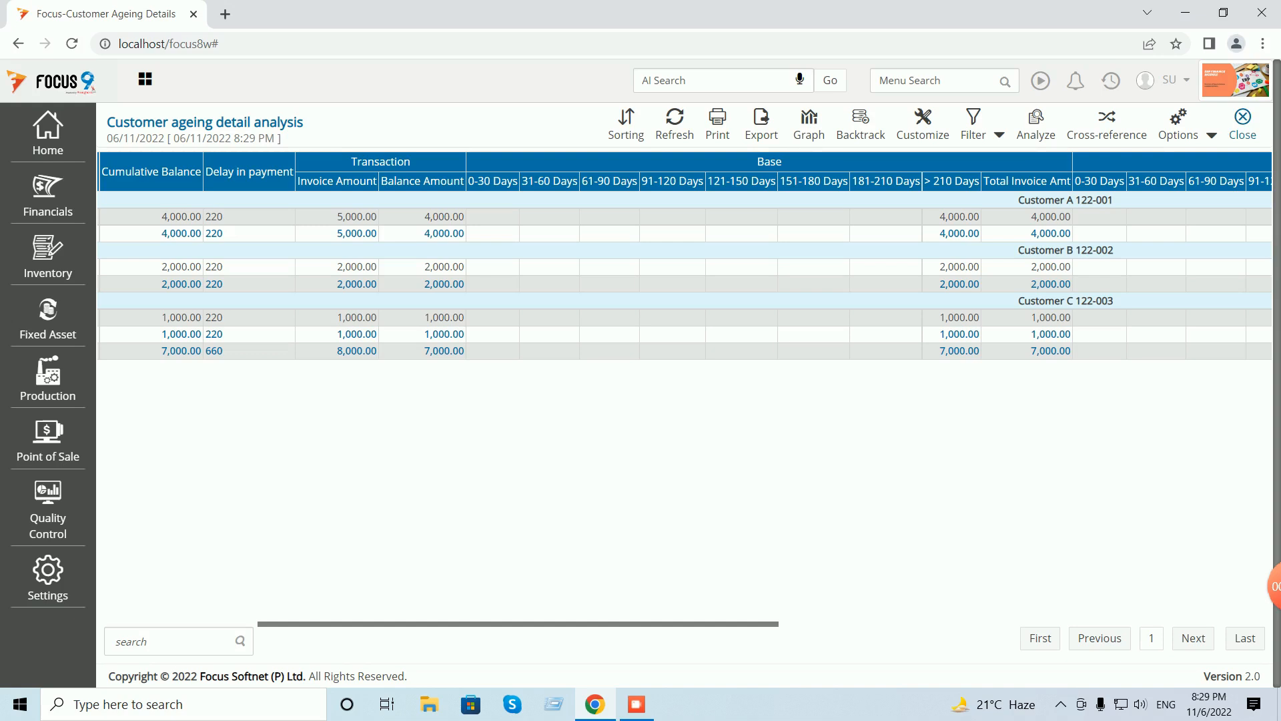
{"action": "left_click", "coordinate": [1243, 120]}
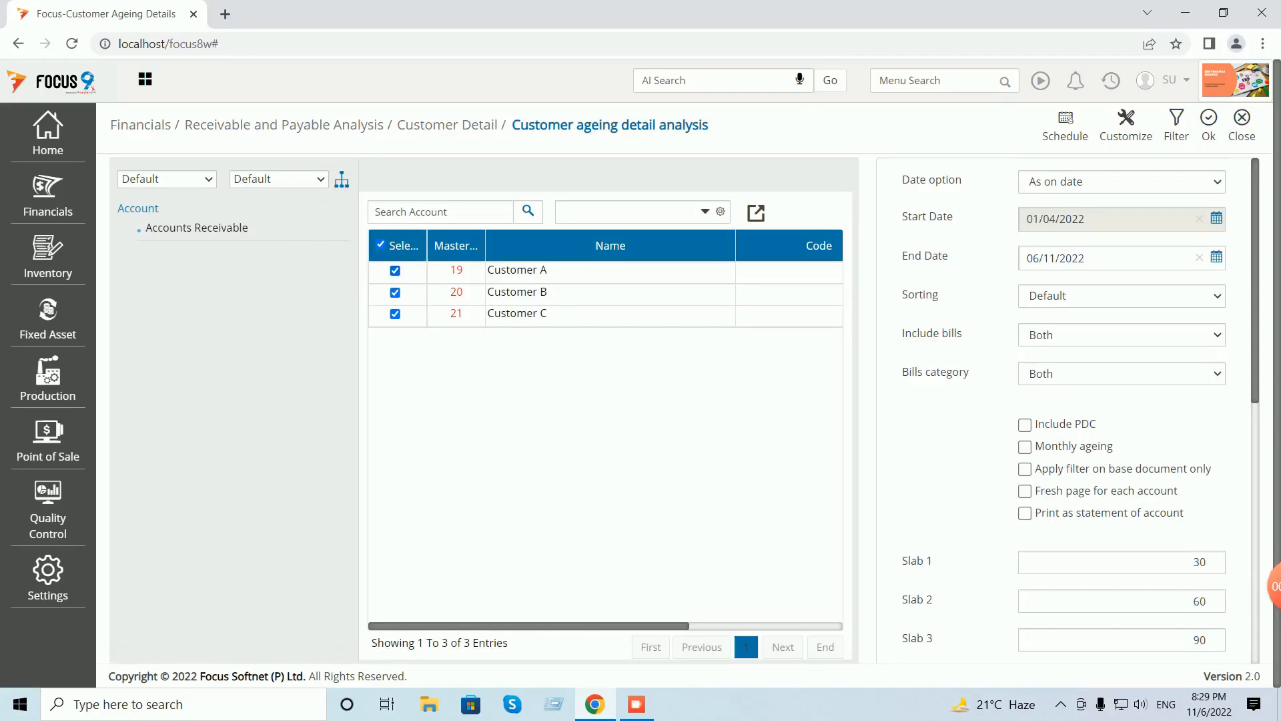
- Close the ageing options and open the Customer Statements report under Customer Detail
{"action": "left_click", "coordinate": [1242, 121]}
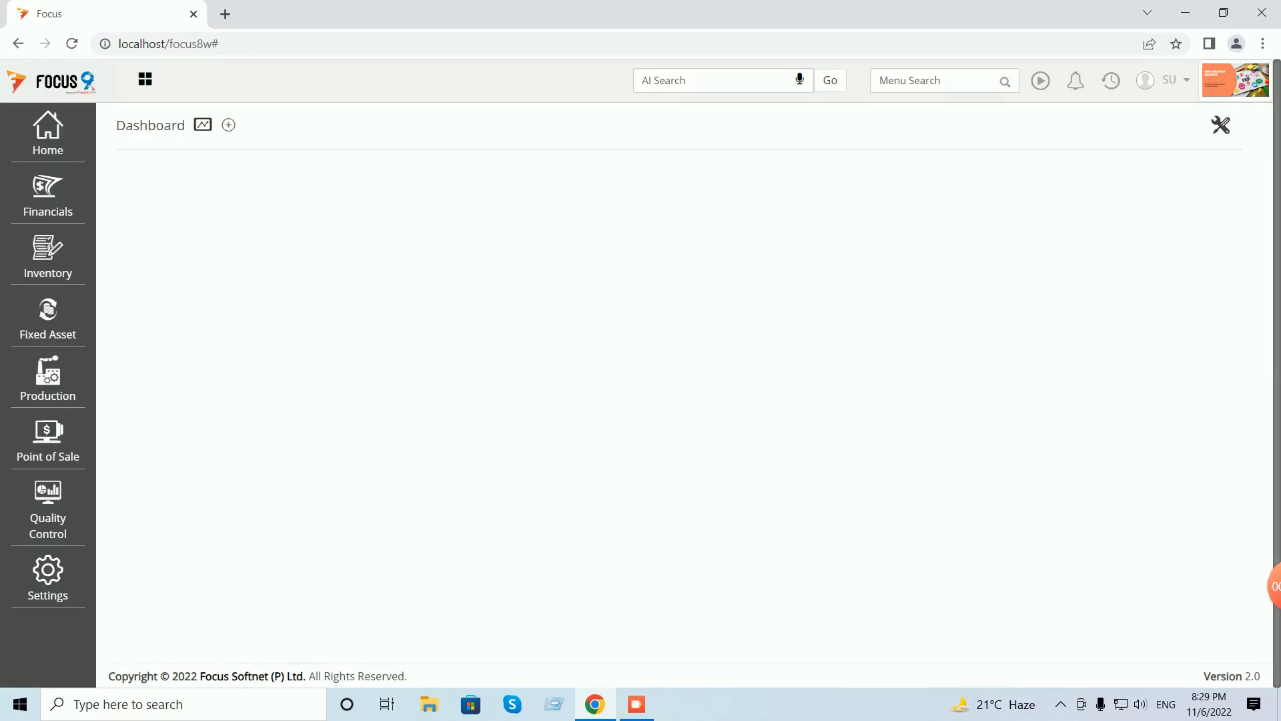
{"action": "left_click", "coordinate": [48, 194]}
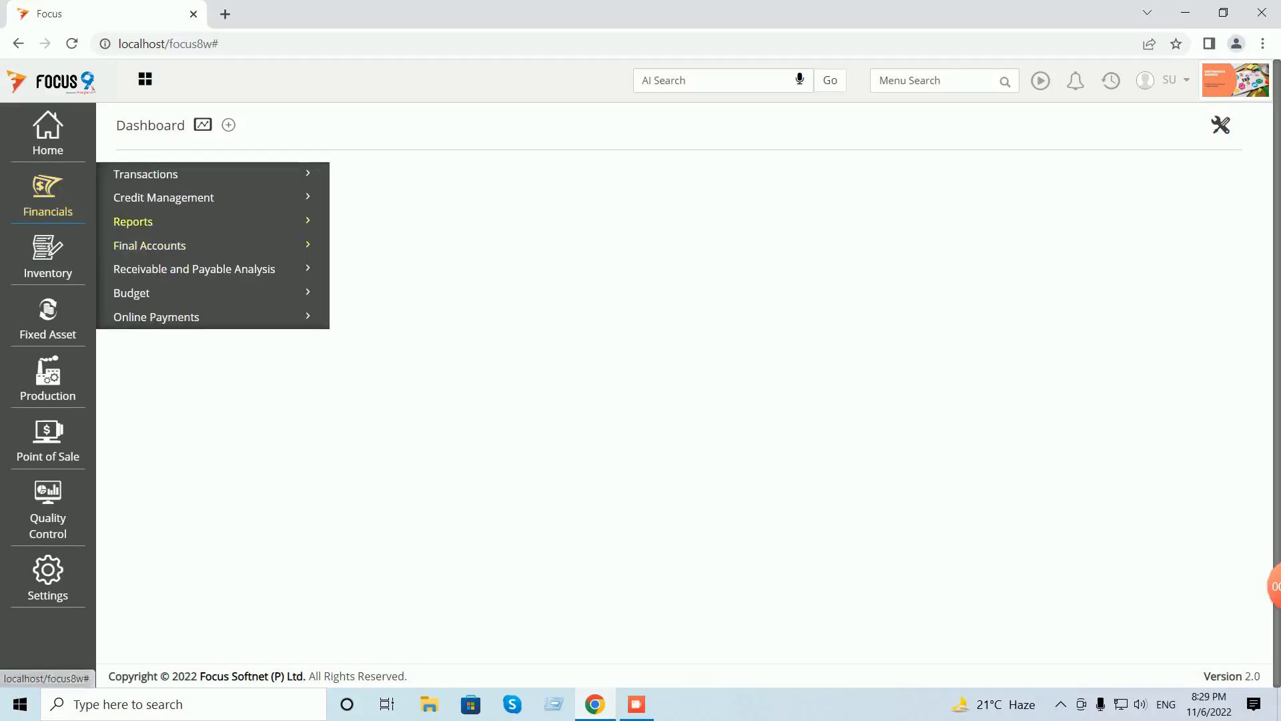
{"action": "left_click", "coordinate": [195, 269]}
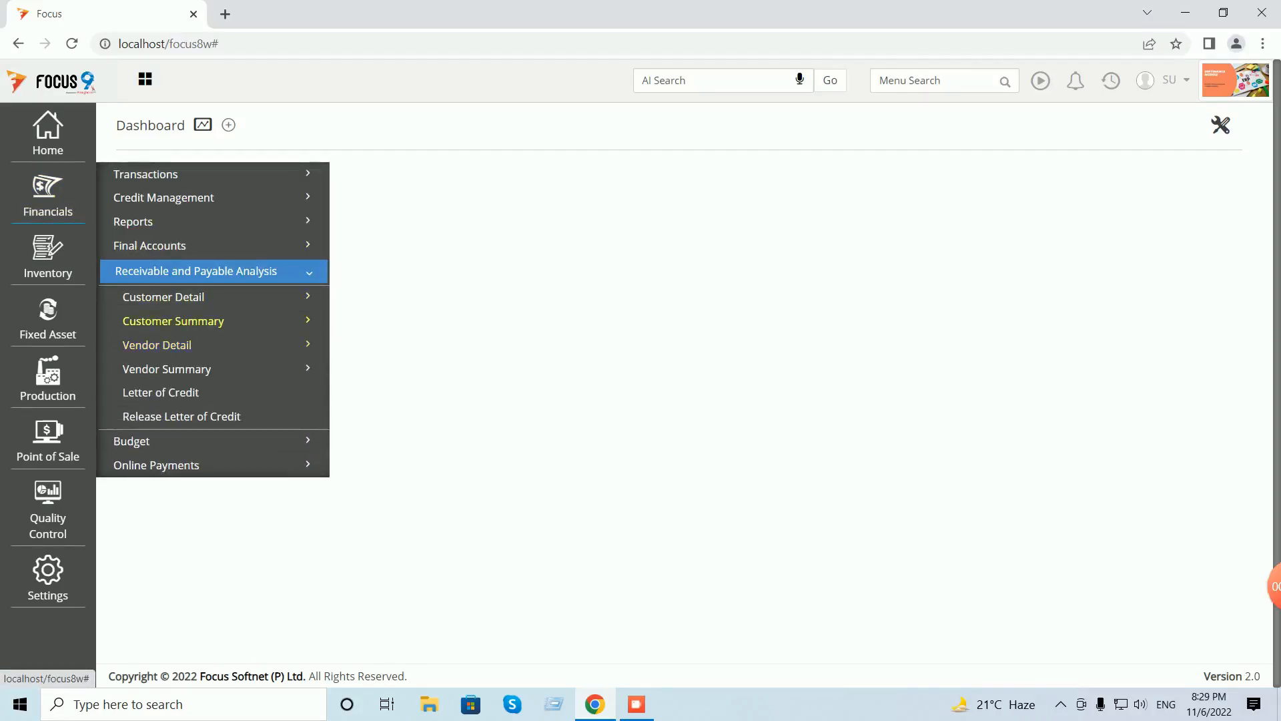
{"action": "left_click", "coordinate": [164, 296]}
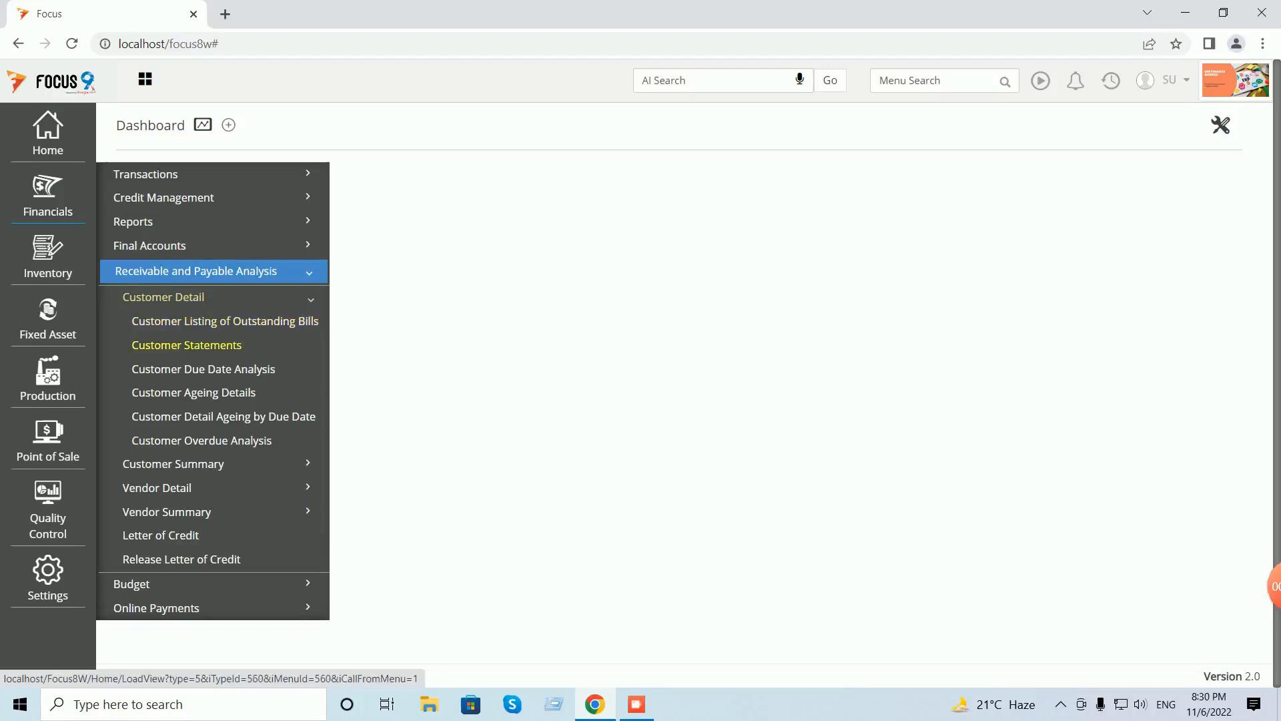
{"action": "left_click", "coordinate": [186, 344]}
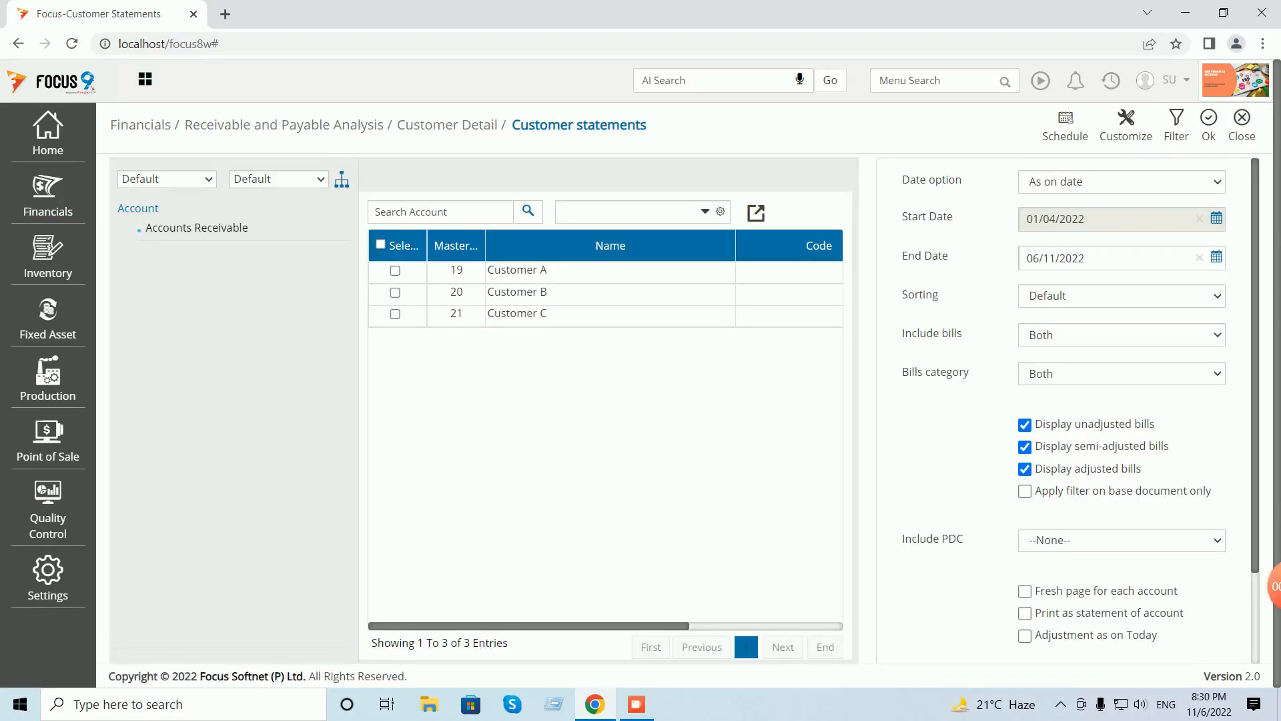
- Export Customer A's statement with Excel (CSV) output and open the downloaded file
{"action": "left_click", "coordinate": [395, 270]}
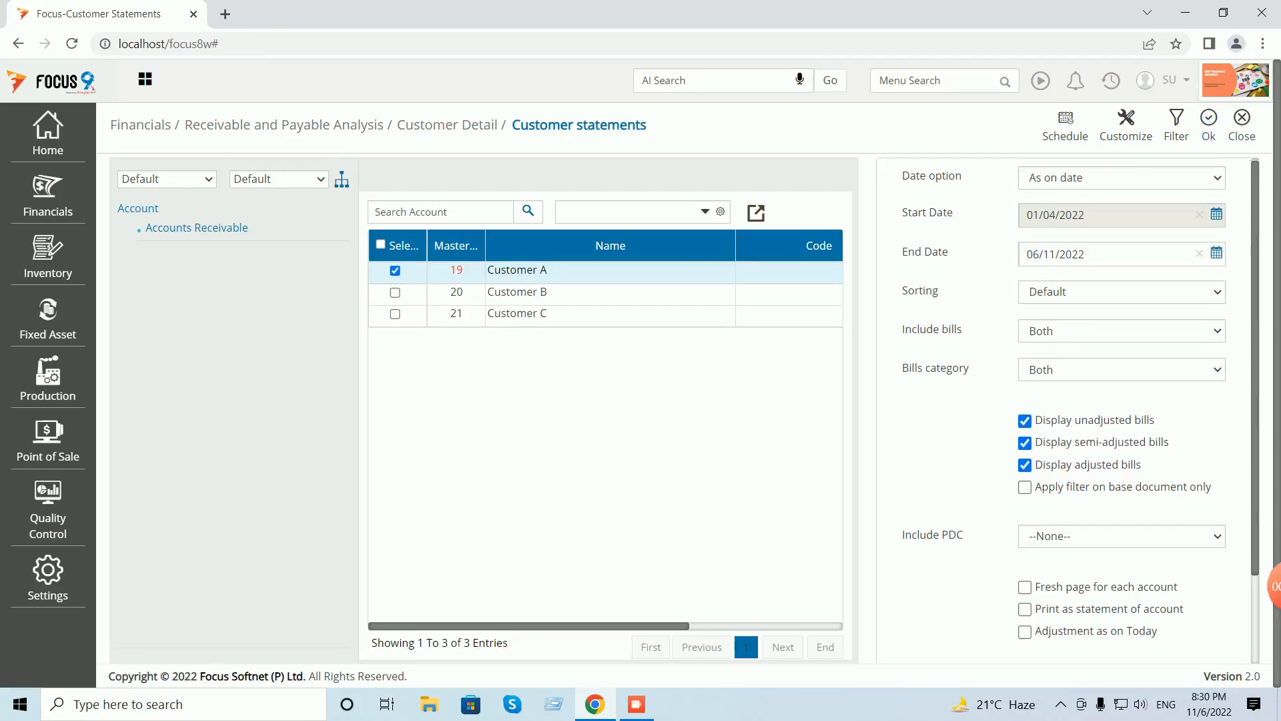
{"action": "scroll", "coordinate": [1067, 413], "scroll_direction": "down", "scroll_amount": 2}
{"action": "left_click", "coordinate": [1121, 609]}
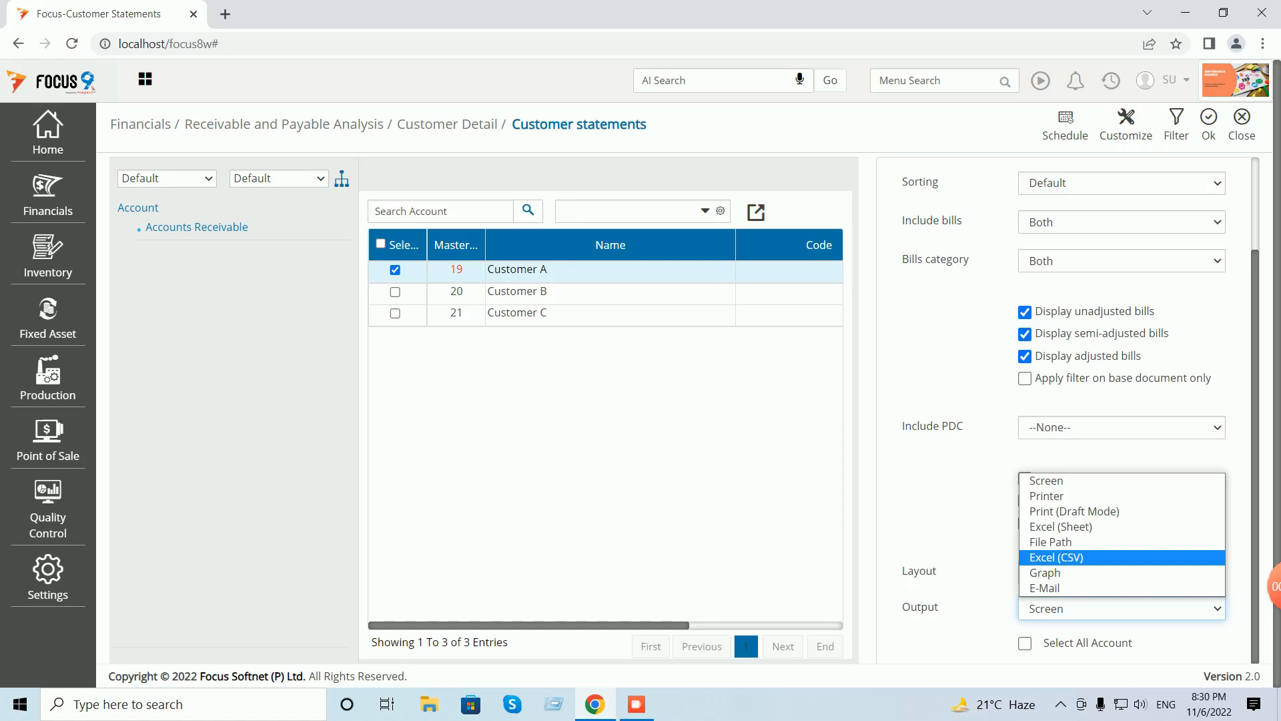
{"action": "left_click", "coordinate": [1121, 557]}
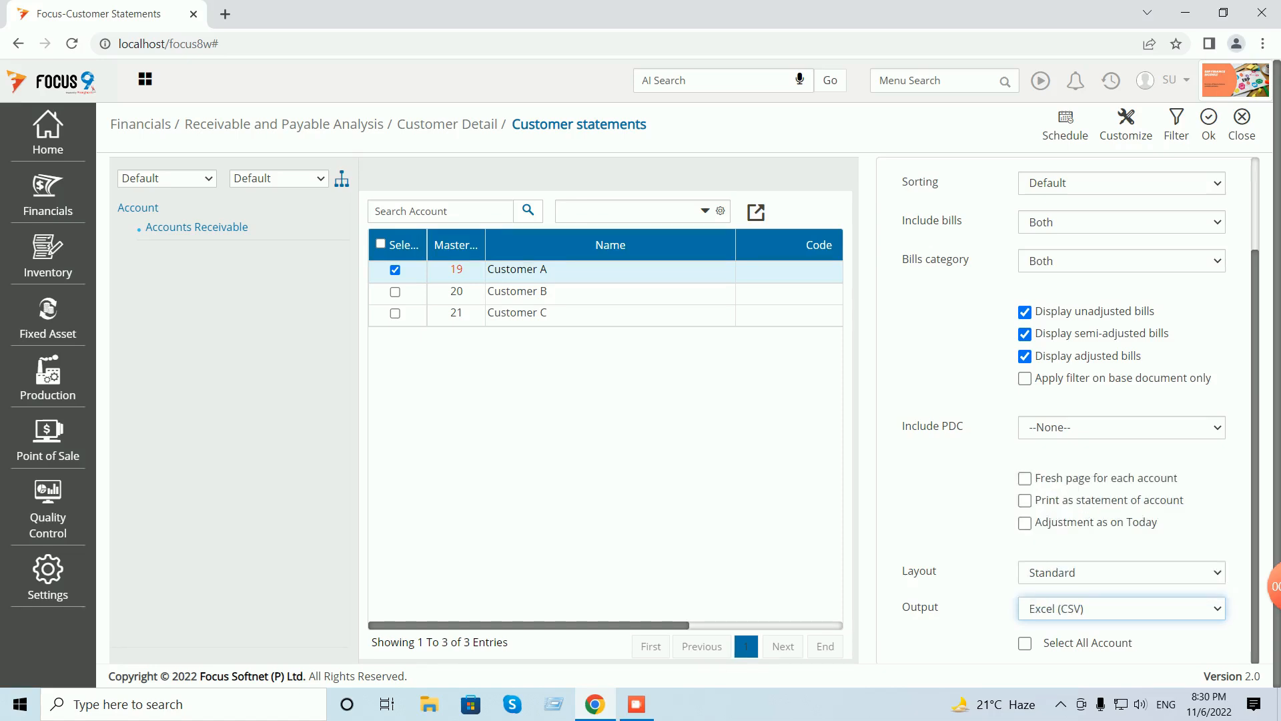
{"action": "left_click", "coordinate": [1209, 120]}
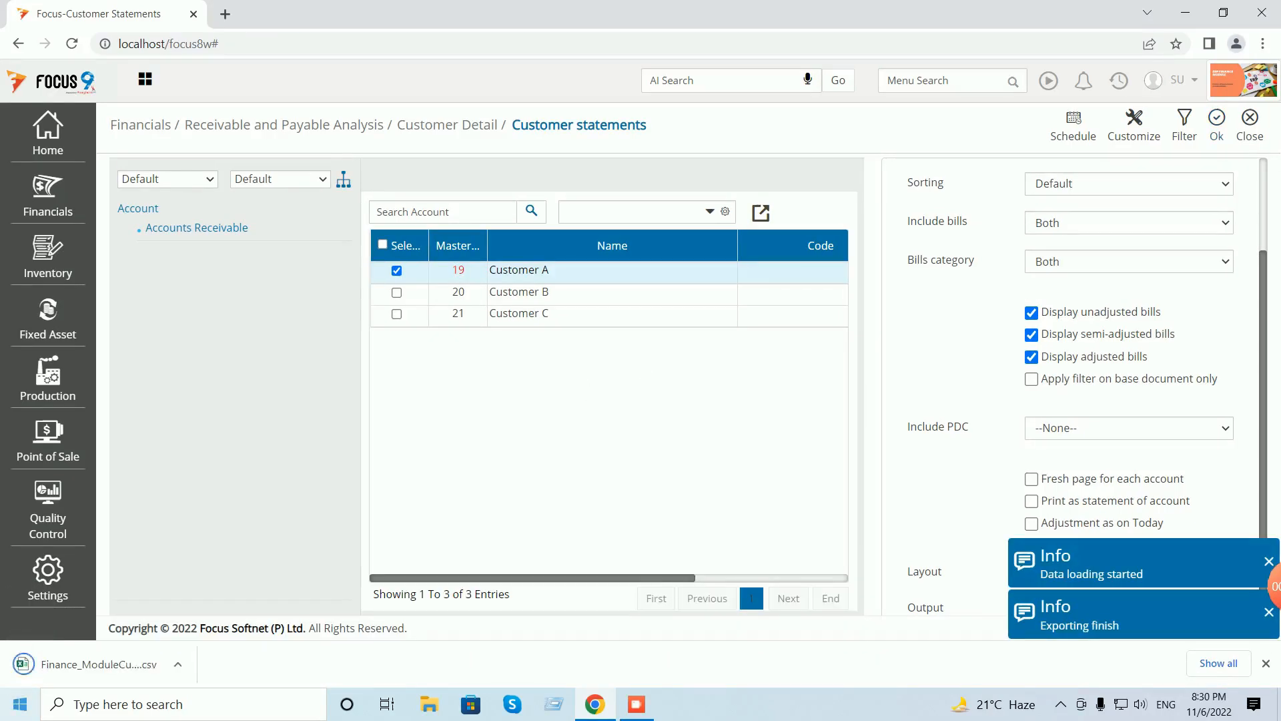
{"action": "left_click", "coordinate": [98, 664]}
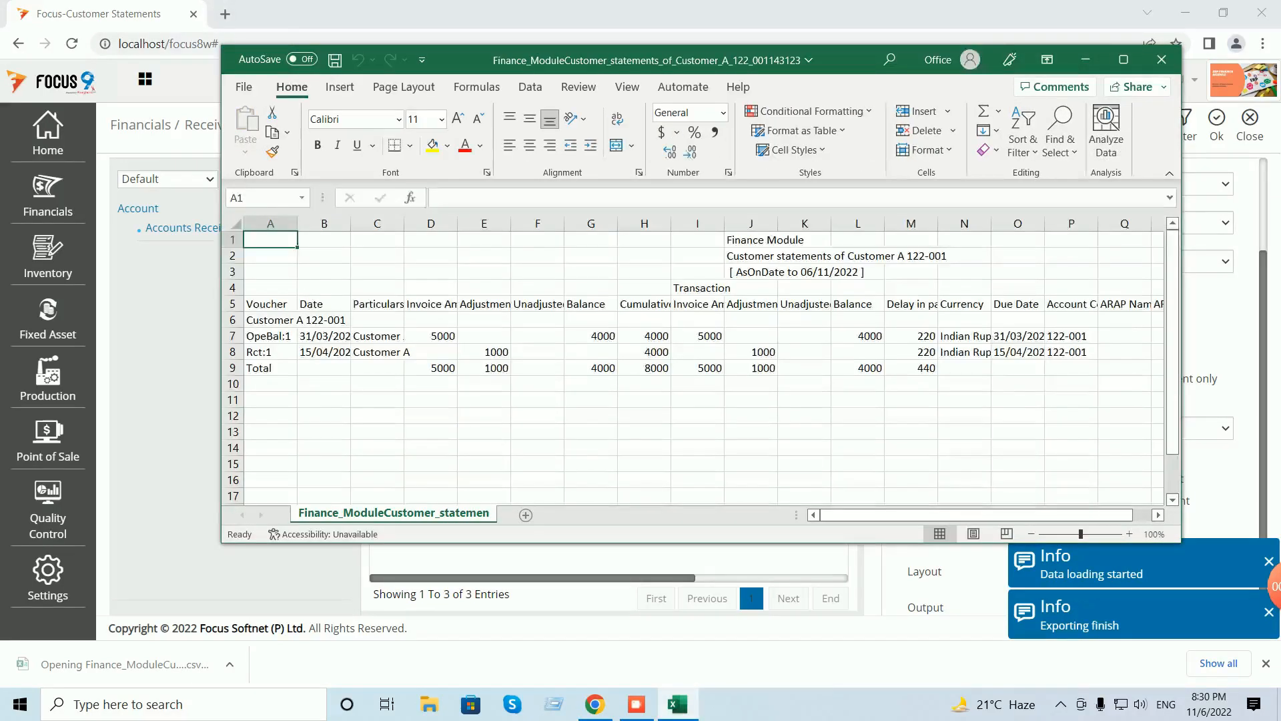
- Maximize the Customer A statement in Excel, check the 4000 balance, then close Excel
{"action": "left_click", "coordinate": [1123, 60]}
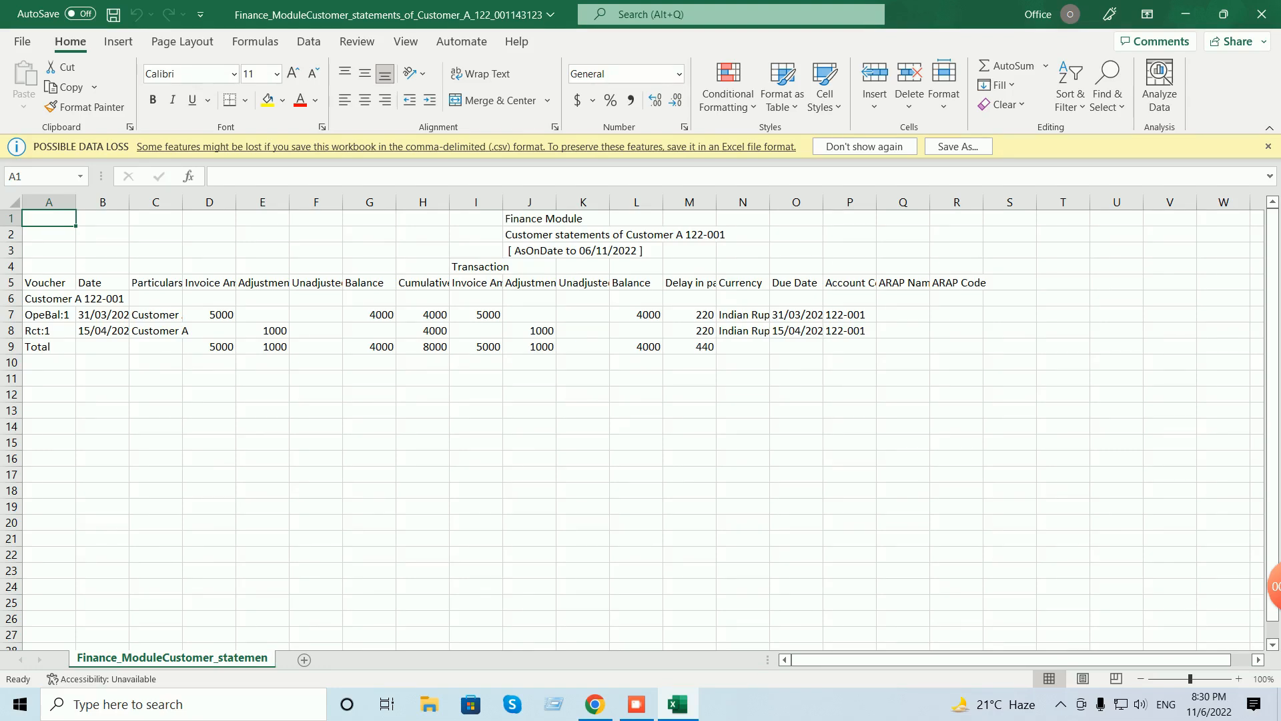
{"action": "left_click", "coordinate": [1261, 14]}
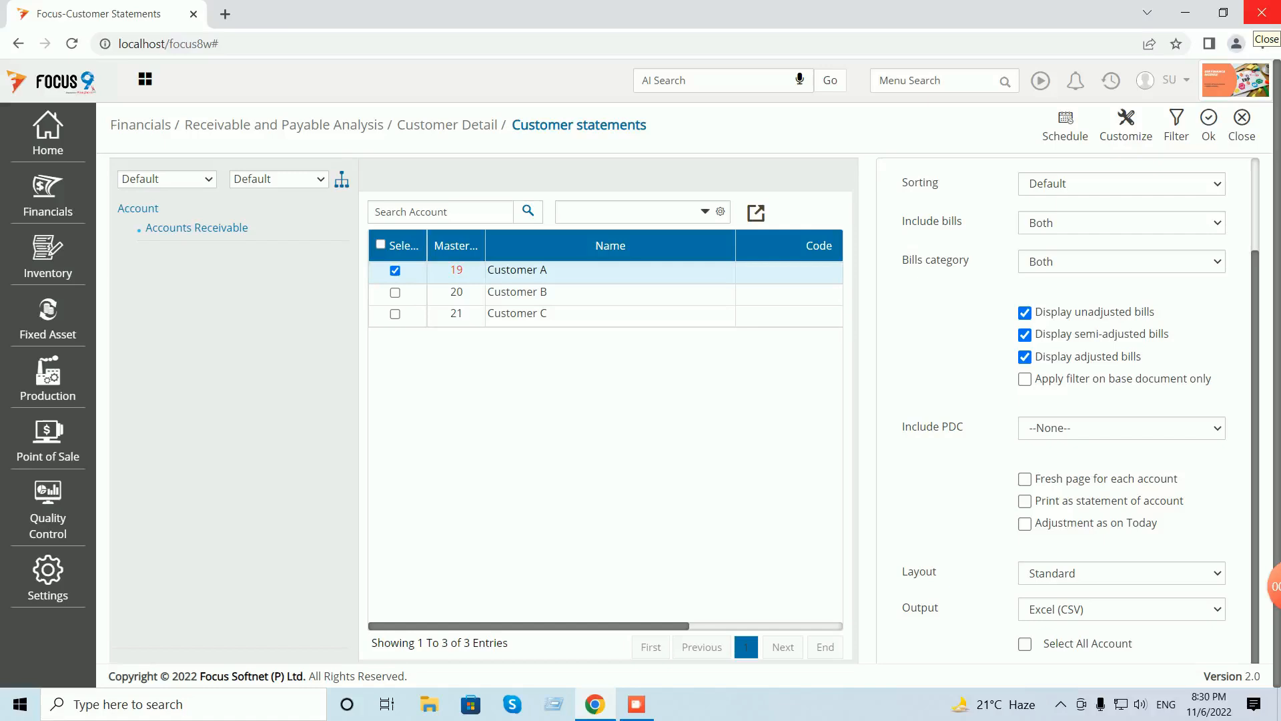
- Find Sales Invoices via menu search 'sales in', view its empty voucher list, then close it
{"action": "left_click", "coordinate": [1242, 125]}
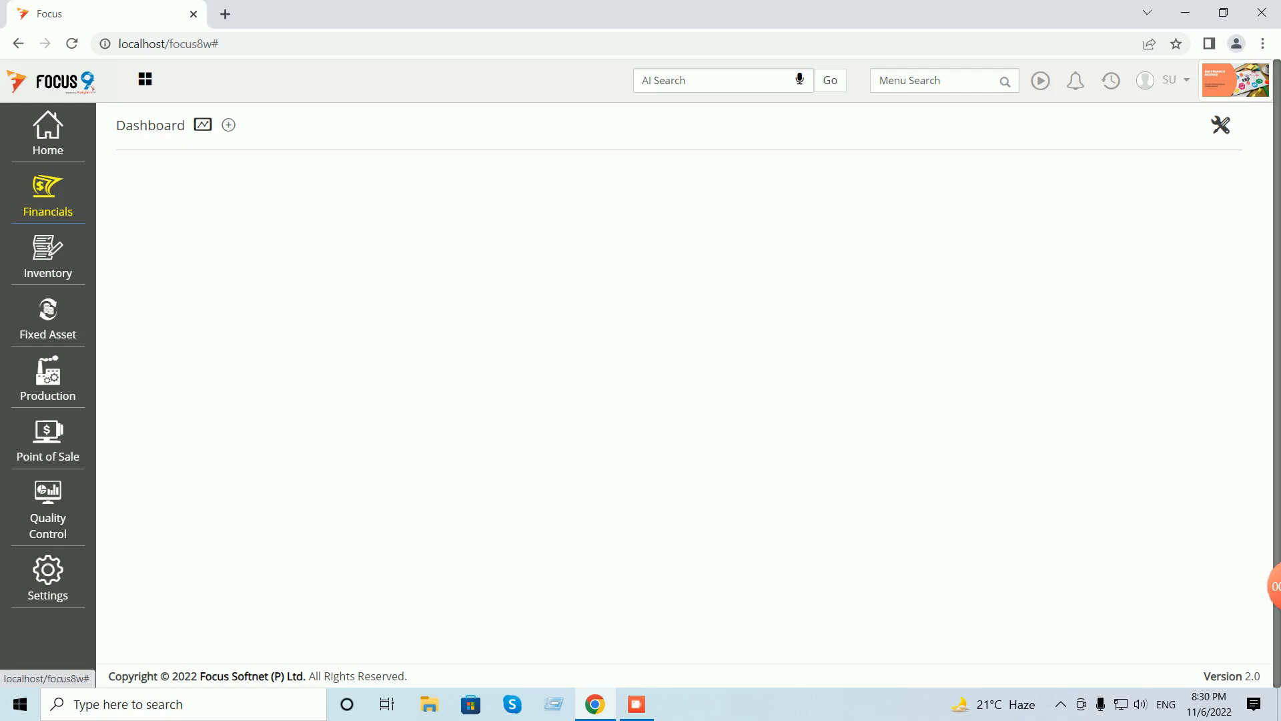
{"action": "left_click", "coordinate": [48, 194]}
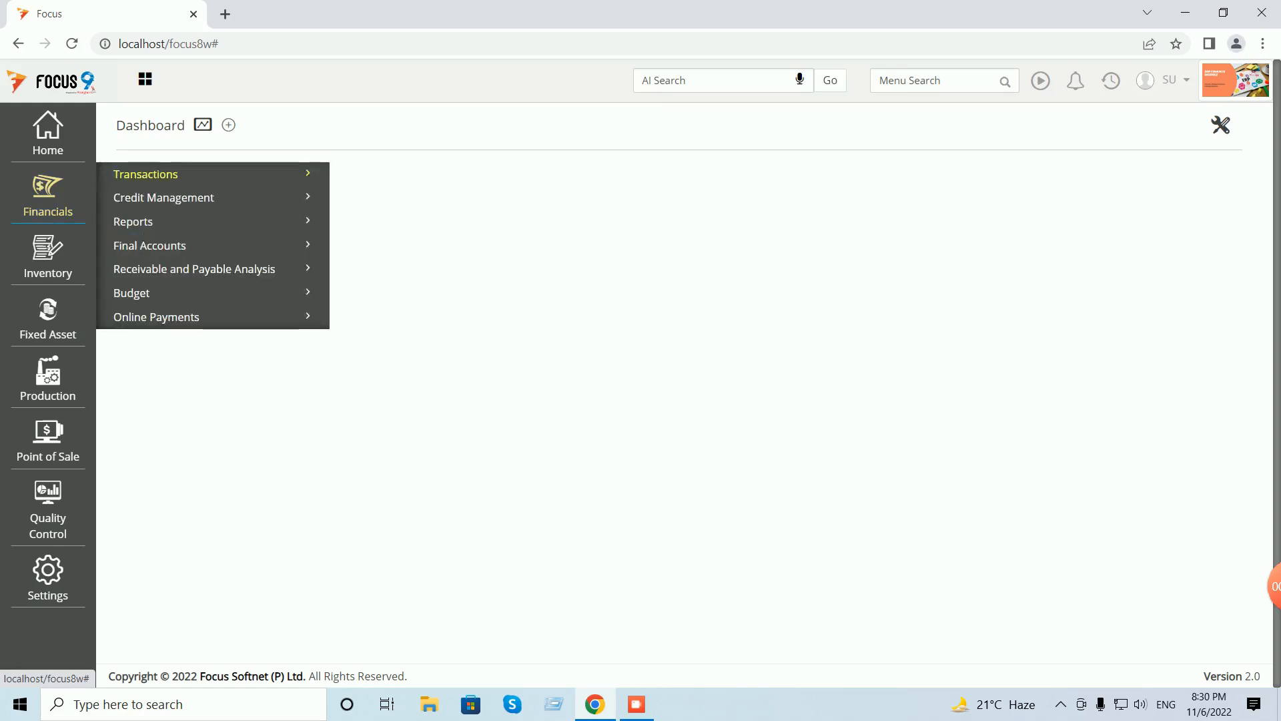
{"action": "left_click", "coordinate": [146, 175]}
{"action": "left_click", "coordinate": [135, 250]}
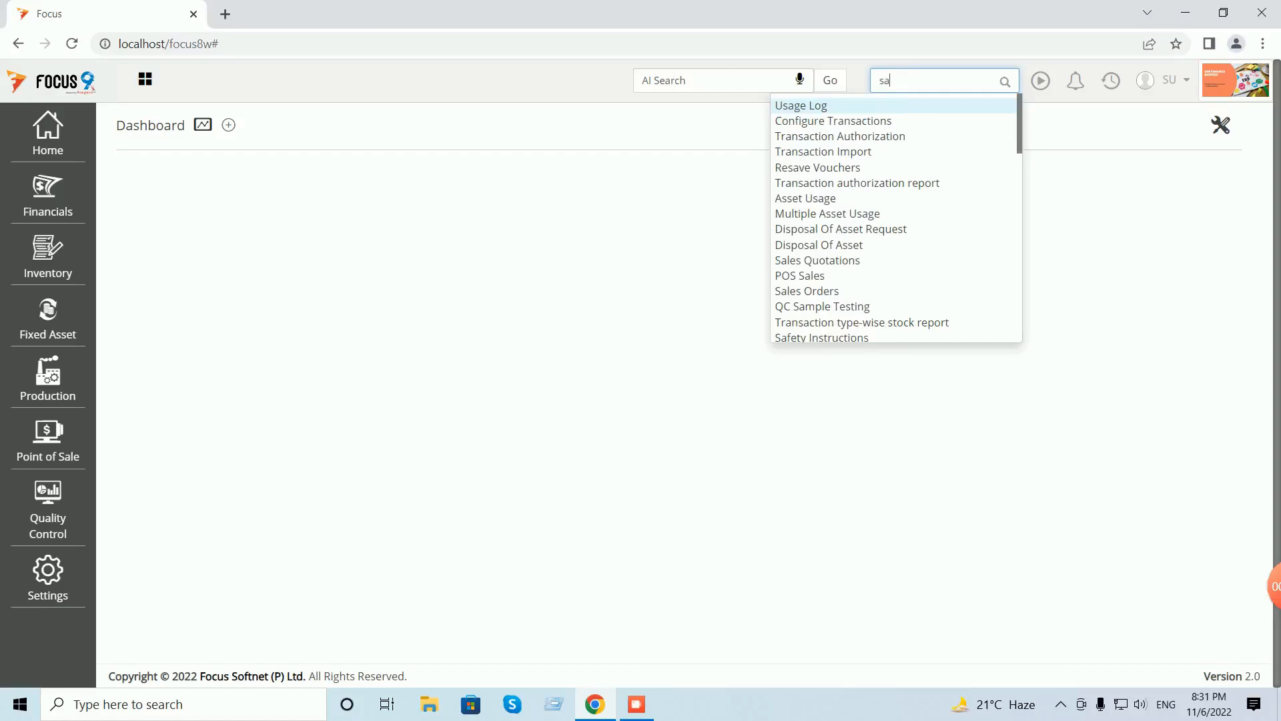
{"action": "type", "text": "les in"}
{"action": "key", "text": "Return"}
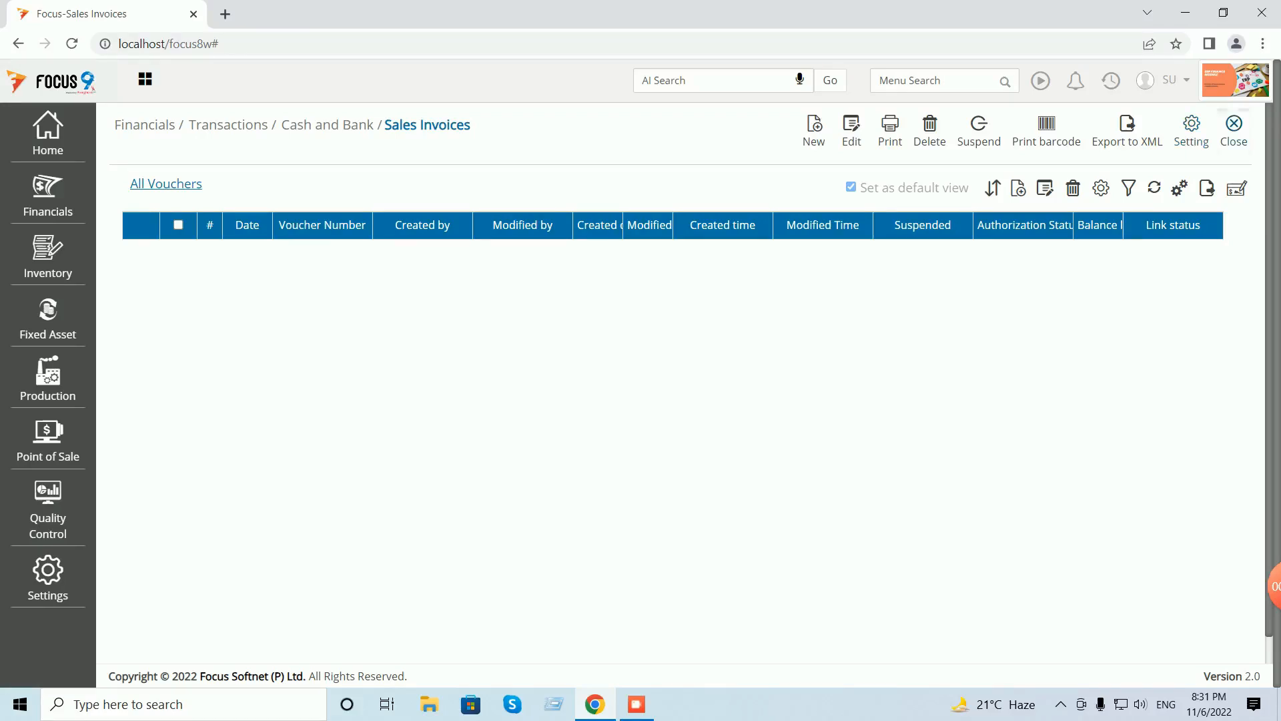
{"action": "left_click", "coordinate": [1234, 129]}
- In Configure Transactions, file Sales Invoices under Financials > Transactions > Sales and update it
{"action": "left_click", "coordinate": [48, 578]}
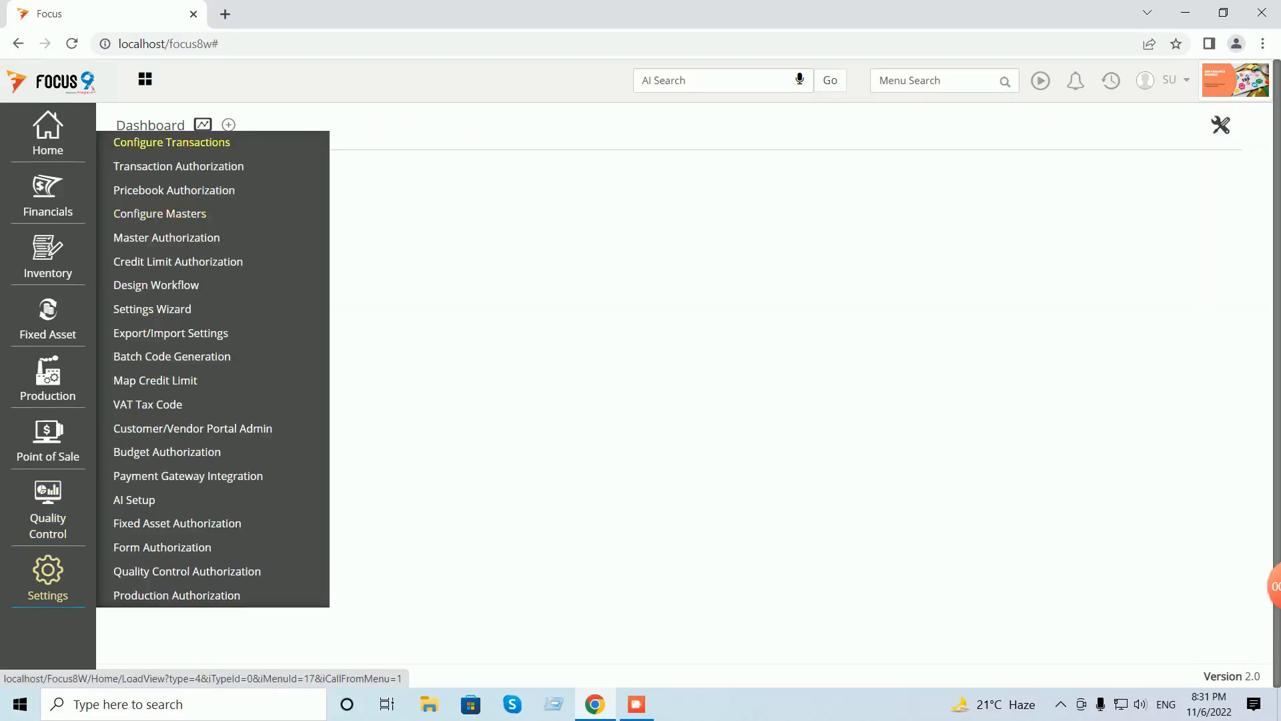
{"action": "left_click", "coordinate": [172, 142]}
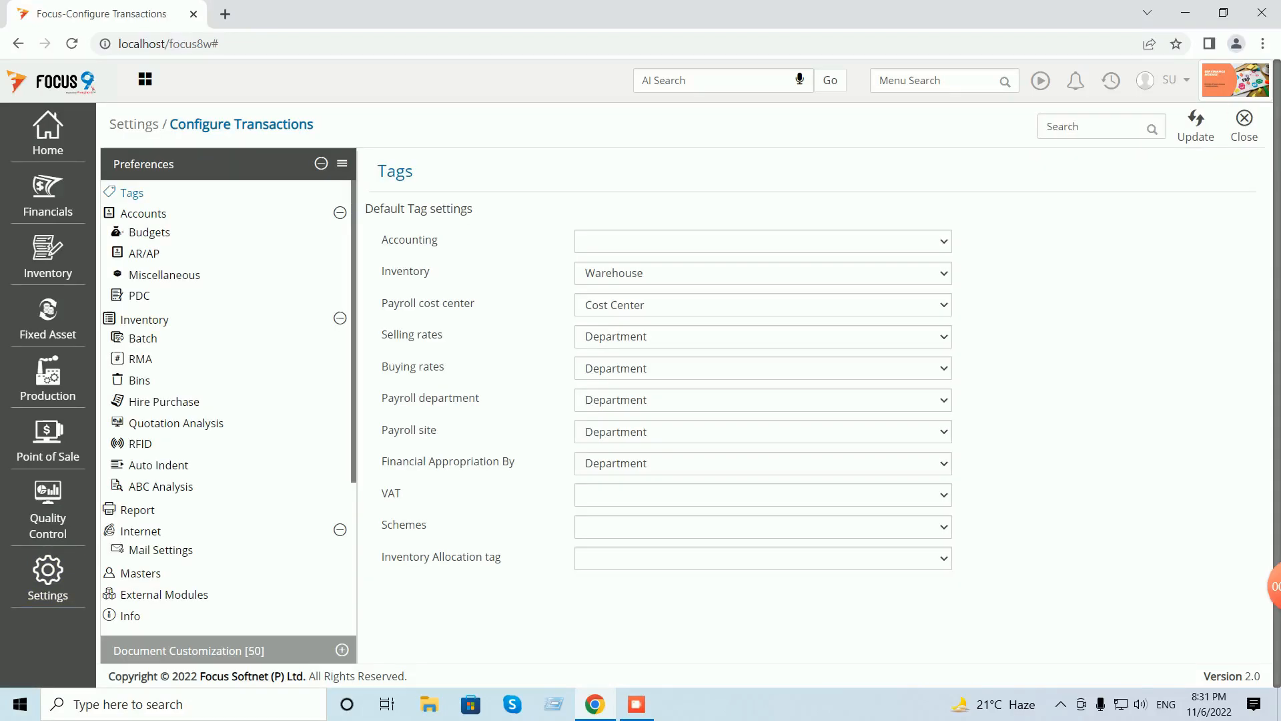
{"action": "left_click", "coordinate": [342, 650]}
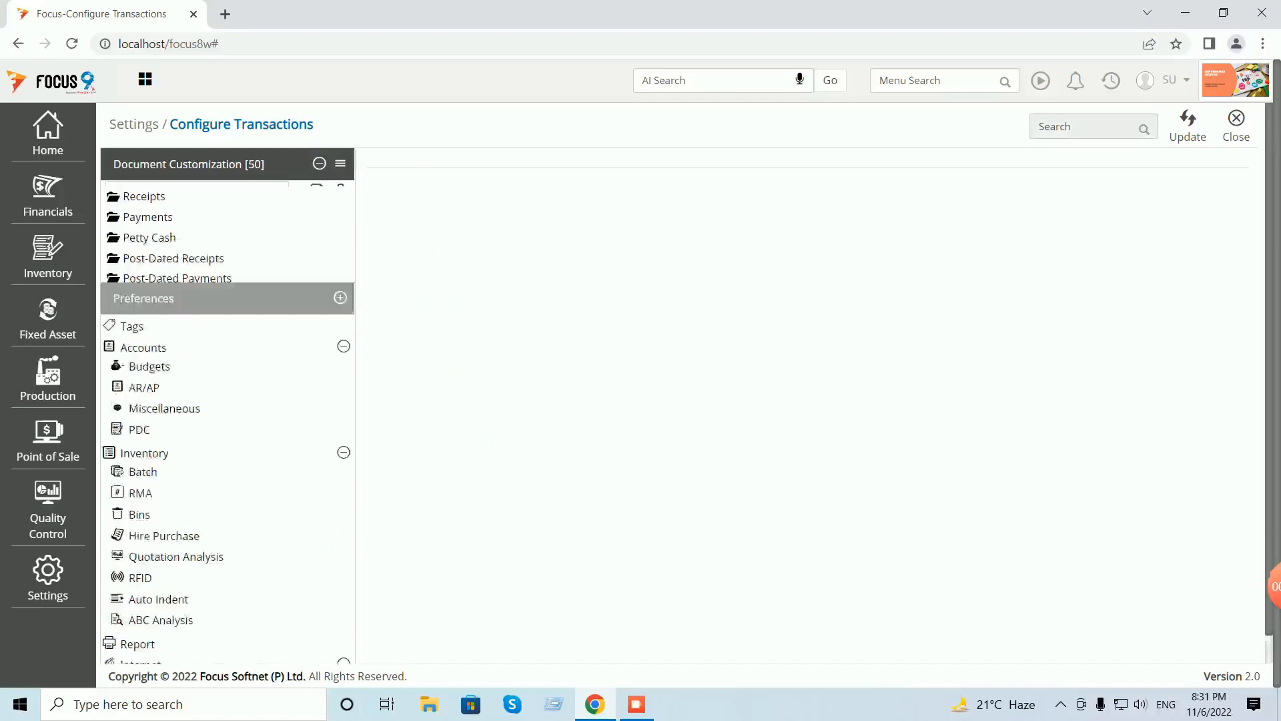
{"action": "left_click", "coordinate": [190, 197]}
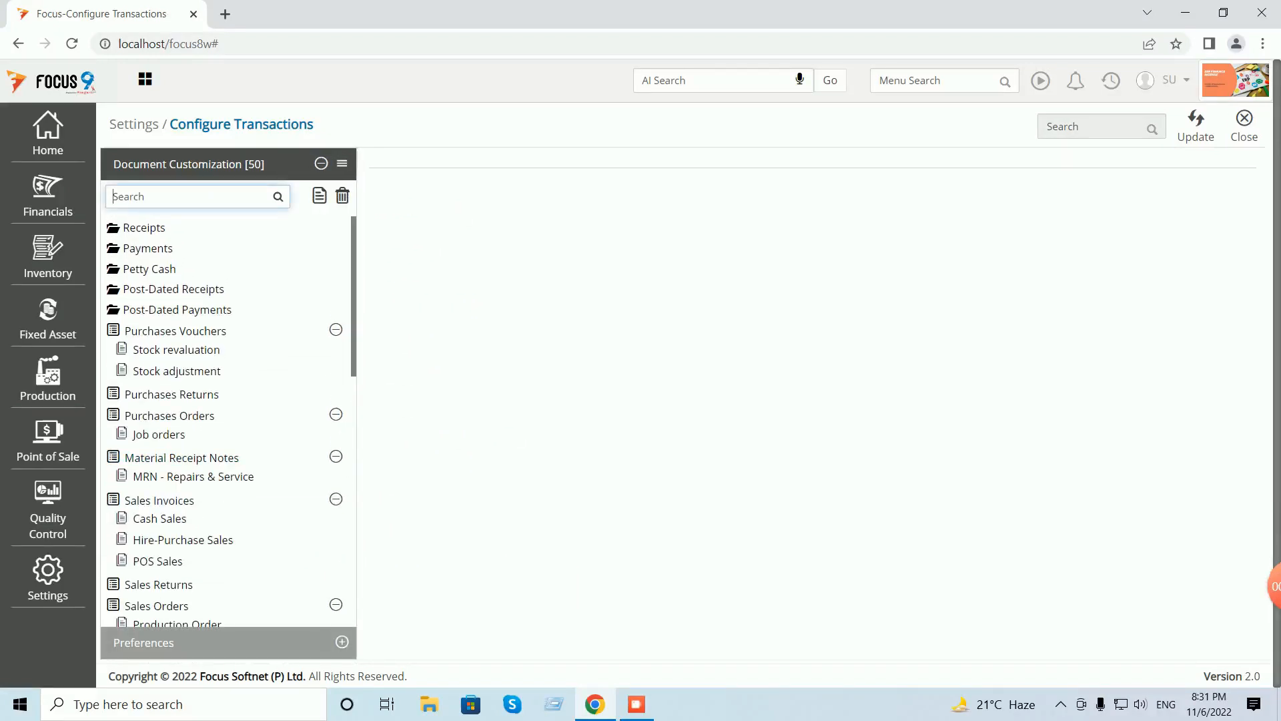
{"action": "type", "text": "sales"}
{"action": "left_click", "coordinate": [159, 229]}
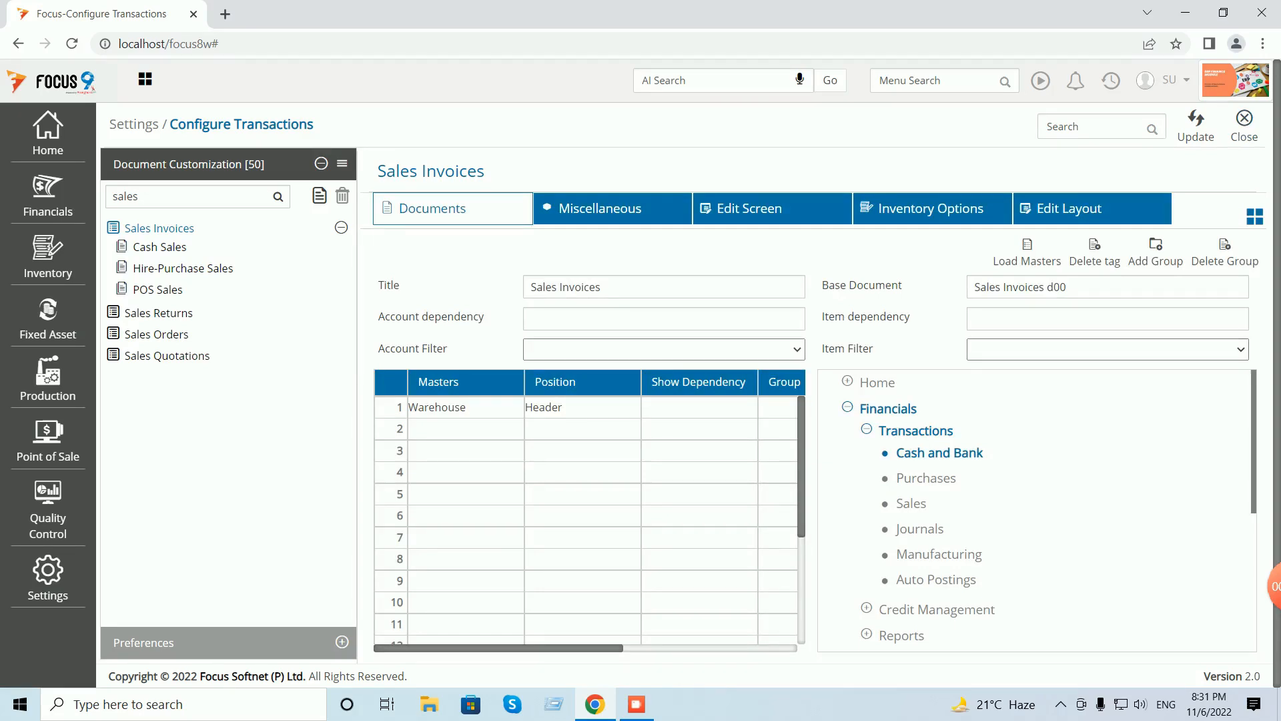
{"action": "left_click", "coordinate": [910, 504]}
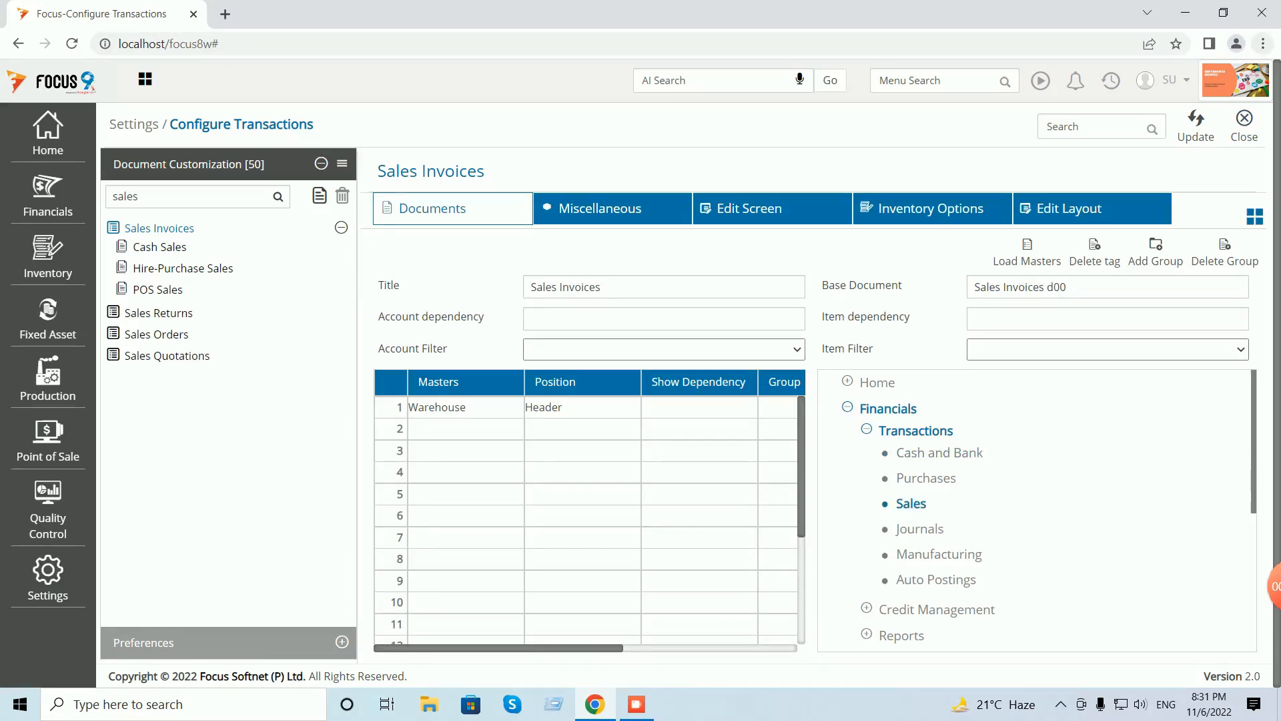
{"action": "left_click", "coordinate": [1196, 125]}
{"action": "left_click", "coordinate": [1245, 126]}
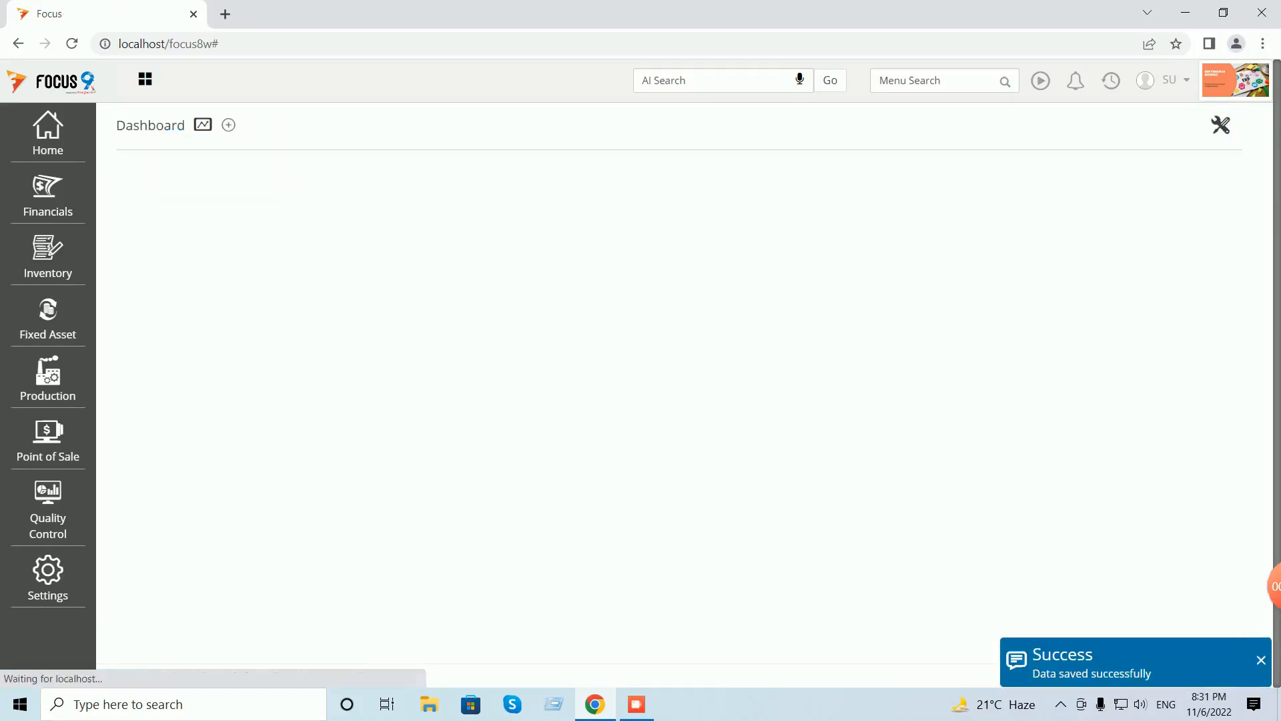
- Log out and sign back in with the user's credentials
{"action": "left_click", "coordinate": [1176, 80]}
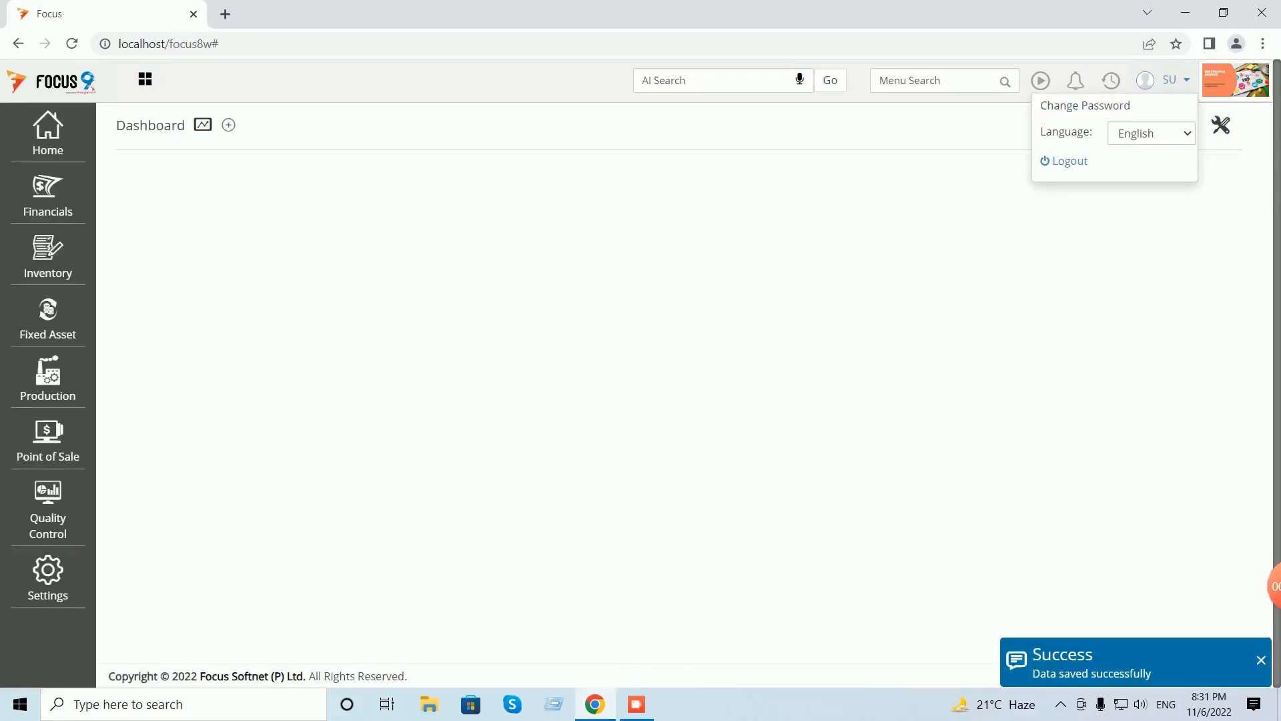
{"action": "left_click", "coordinate": [1069, 161]}
{"action": "type", "text": "su"}
{"action": "key", "text": "Tab"}
{"action": "type", "text": "su"}
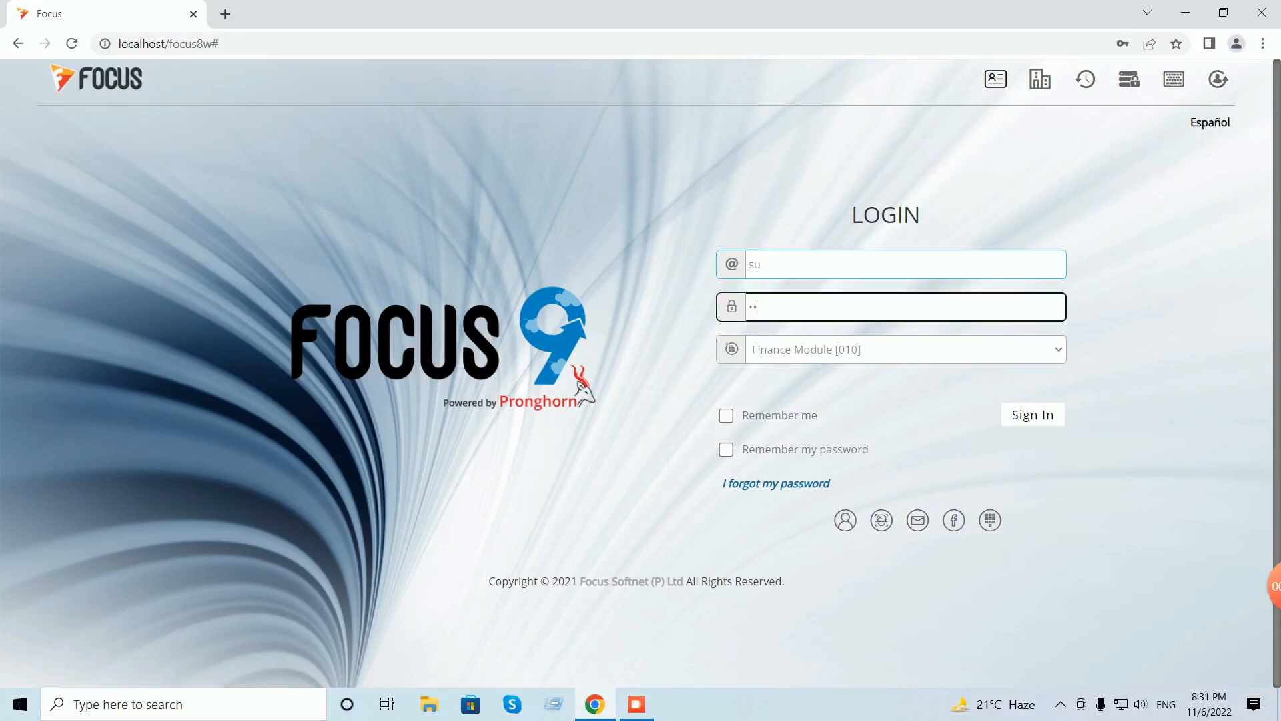
{"action": "key", "text": "Return"}
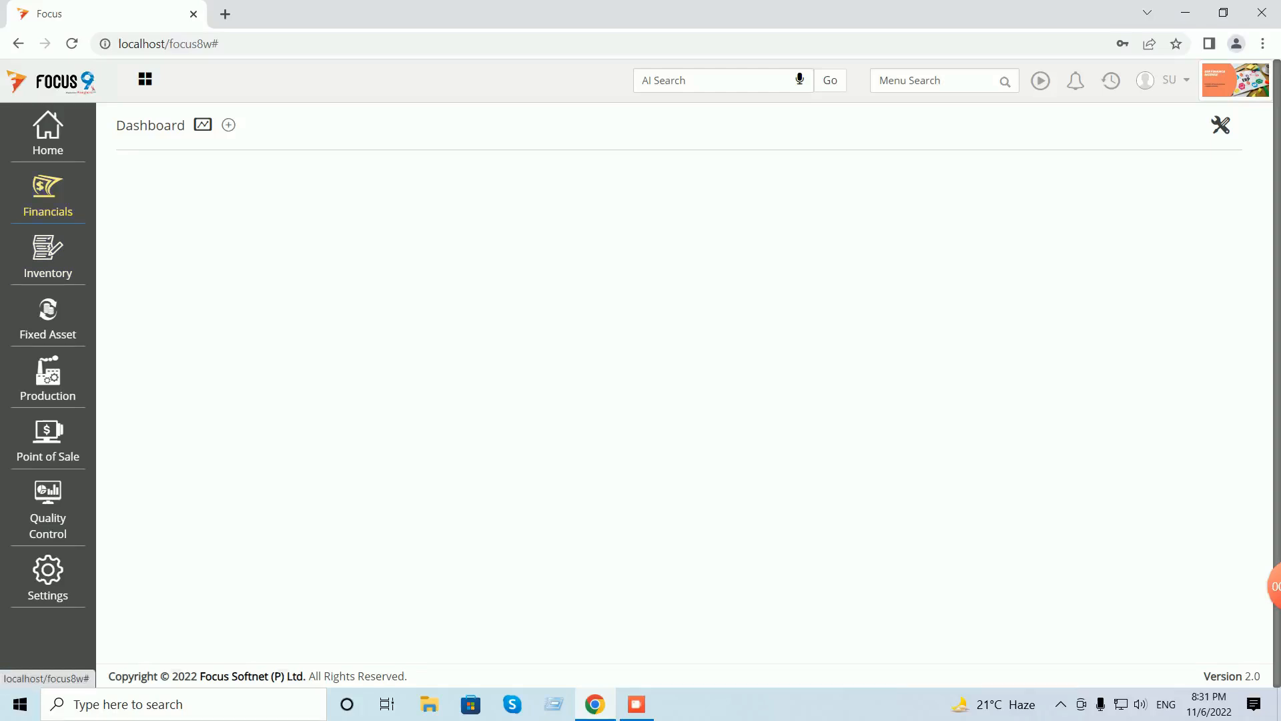
- Open the Sales Invoices voucher list from Financials > Transactions > Sales
{"action": "left_click", "coordinate": [48, 195]}
{"action": "left_click", "coordinate": [146, 175]}
{"action": "left_click", "coordinate": [136, 250]}
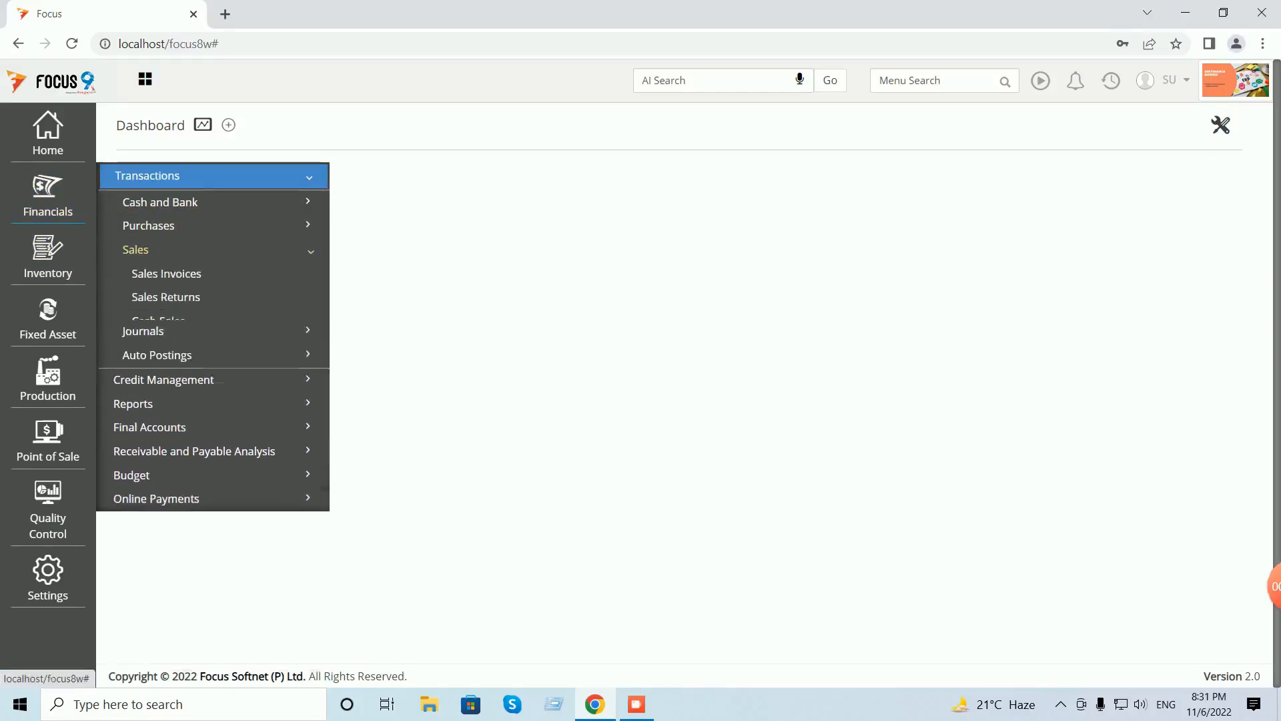
{"action": "left_click", "coordinate": [166, 273]}
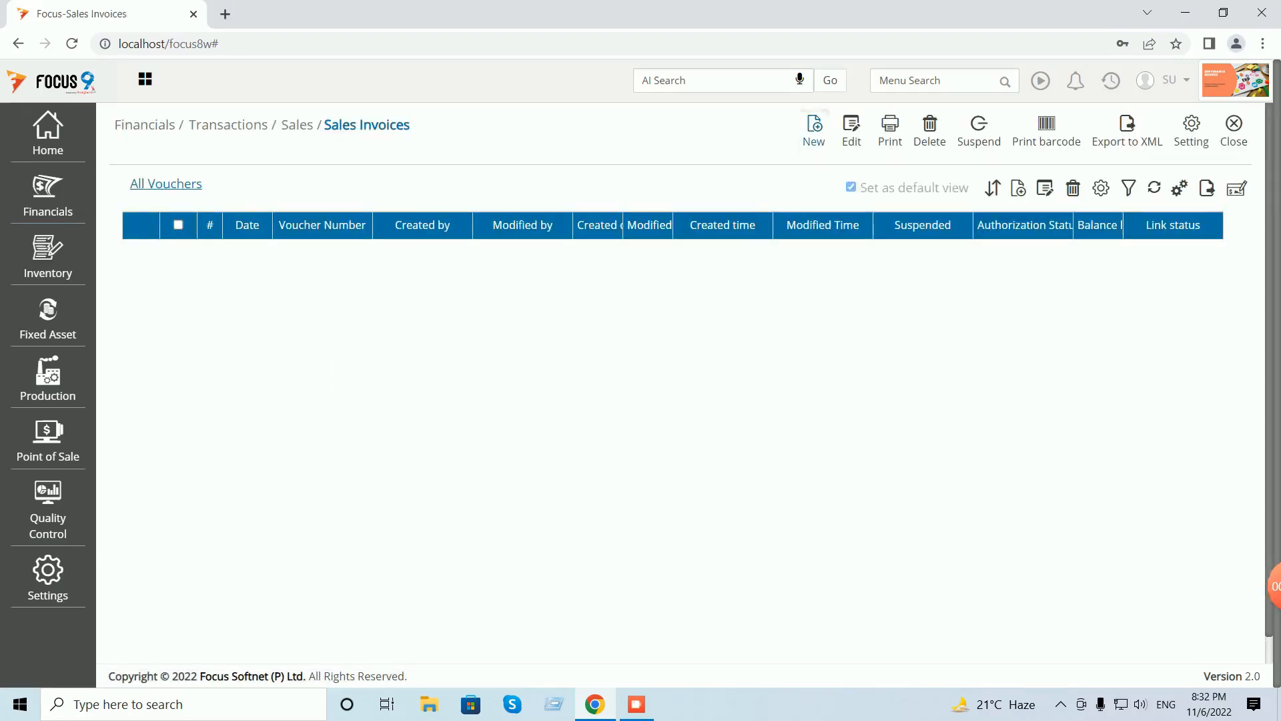
- Enter a sales invoice for Customer A from Main WH: one Neelkamal Chair NC01 at 350
{"action": "left_click", "coordinate": [371, 259]}
{"action": "type", "text": "cu"}
{"action": "key", "text": "Return"}
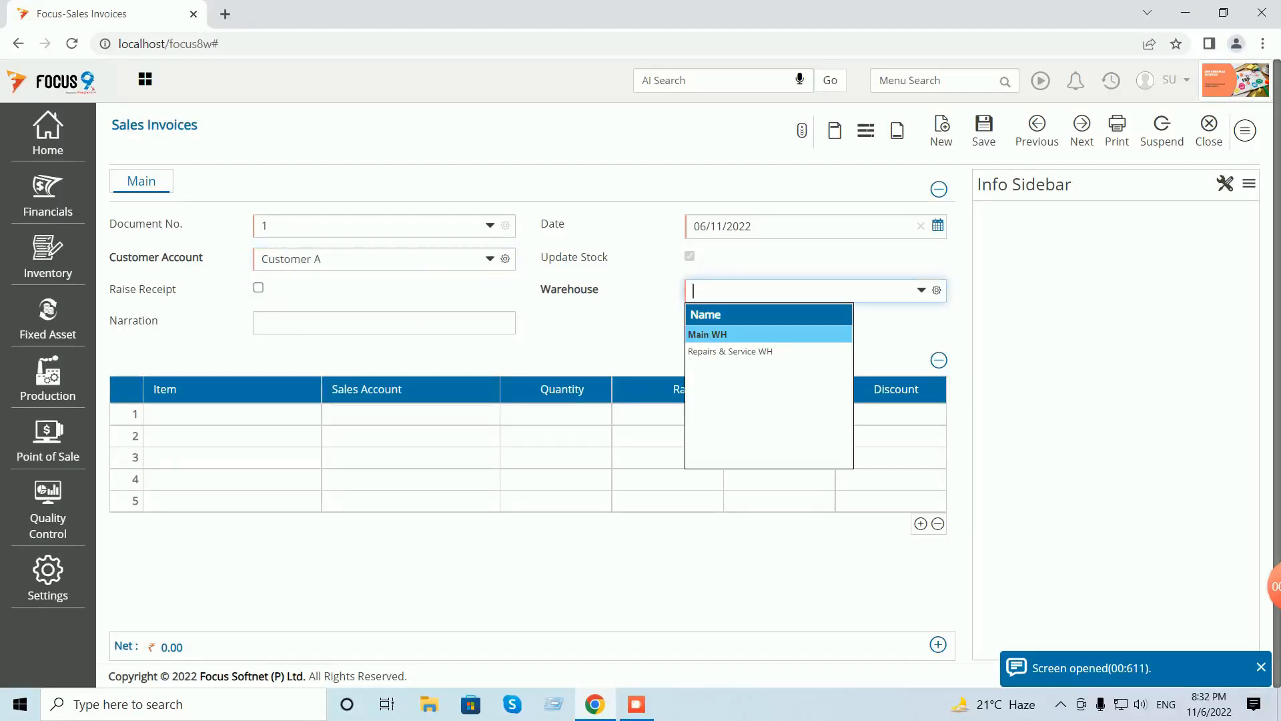
{"action": "key", "text": "Return"}
{"action": "key", "text": "Return"}
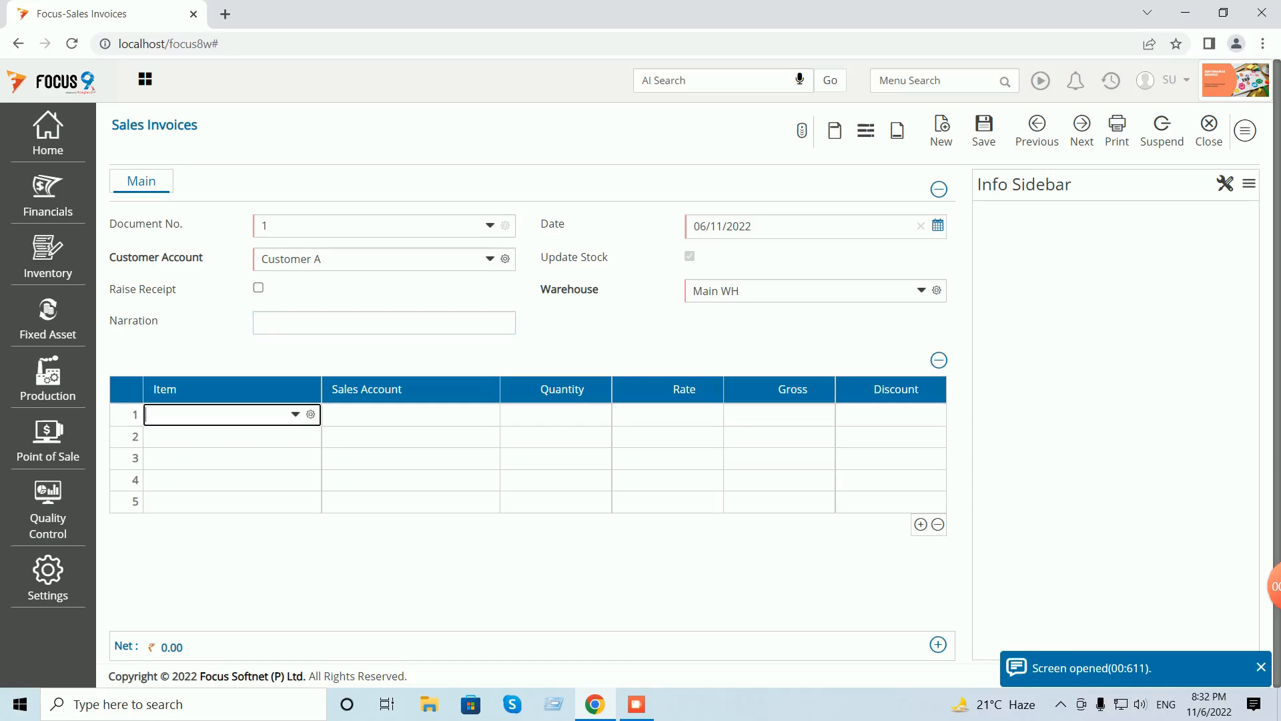
{"action": "key", "text": "Down"}
{"action": "key", "text": "Down"}
{"action": "key", "text": "Up"}
{"action": "key", "text": "Return"}
{"action": "key", "text": "Return"}
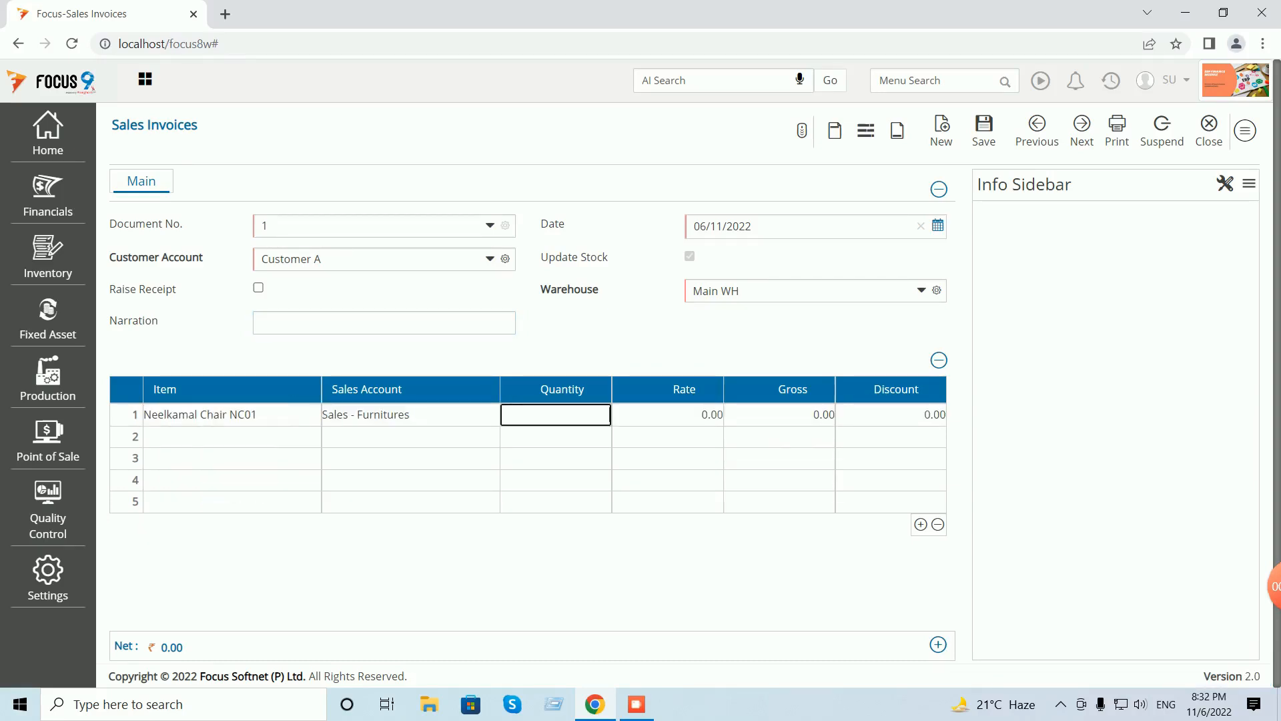
{"action": "type", "text": "1"}
{"action": "key", "text": "Return"}
{"action": "type", "text": "3"}
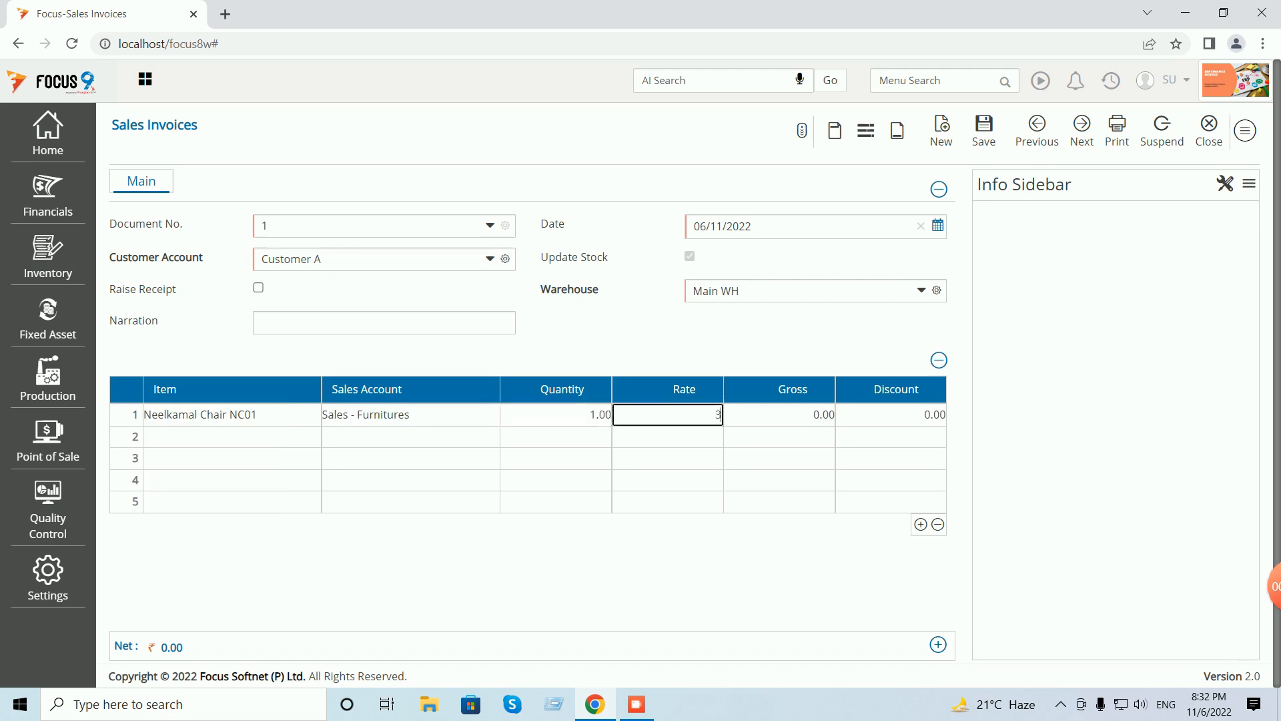
{"action": "type", "text": "50"}
{"action": "key", "text": "Return"}
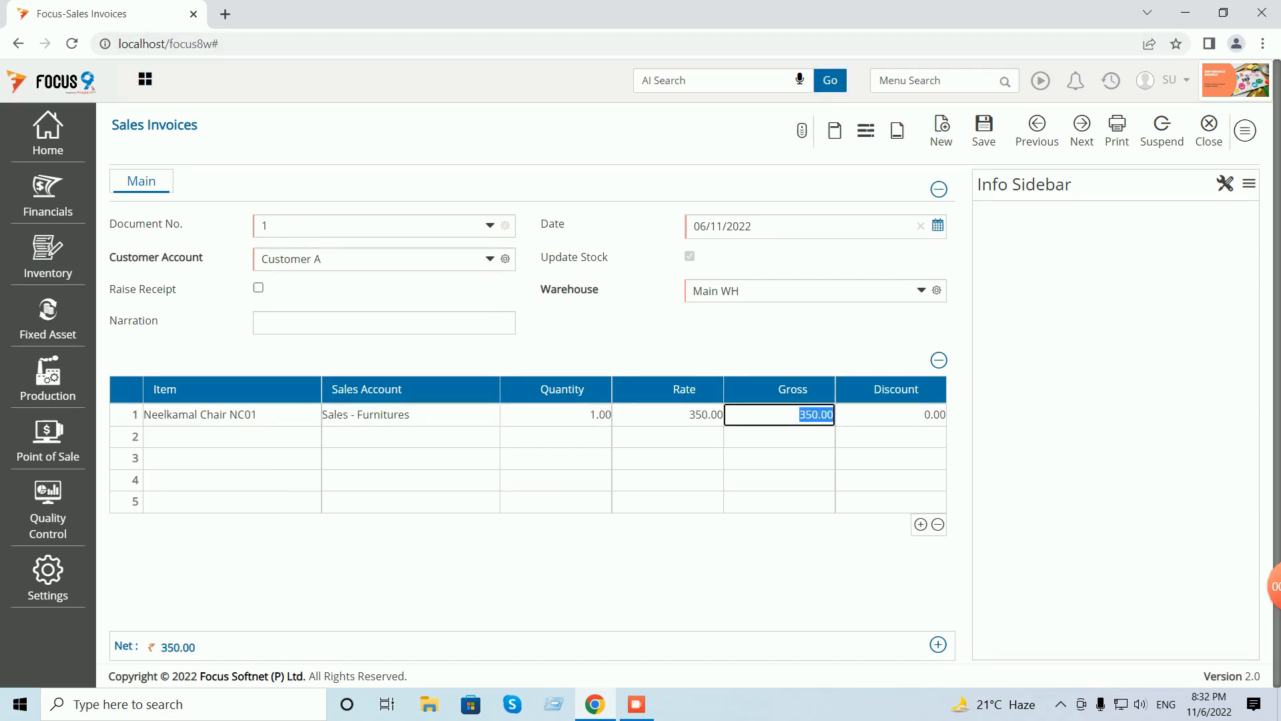
- Save the invoice with a new 350.00 bill reference and close the invoice screens
{"action": "left_click", "coordinate": [983, 127]}
{"action": "left_click", "coordinate": [1132, 129]}
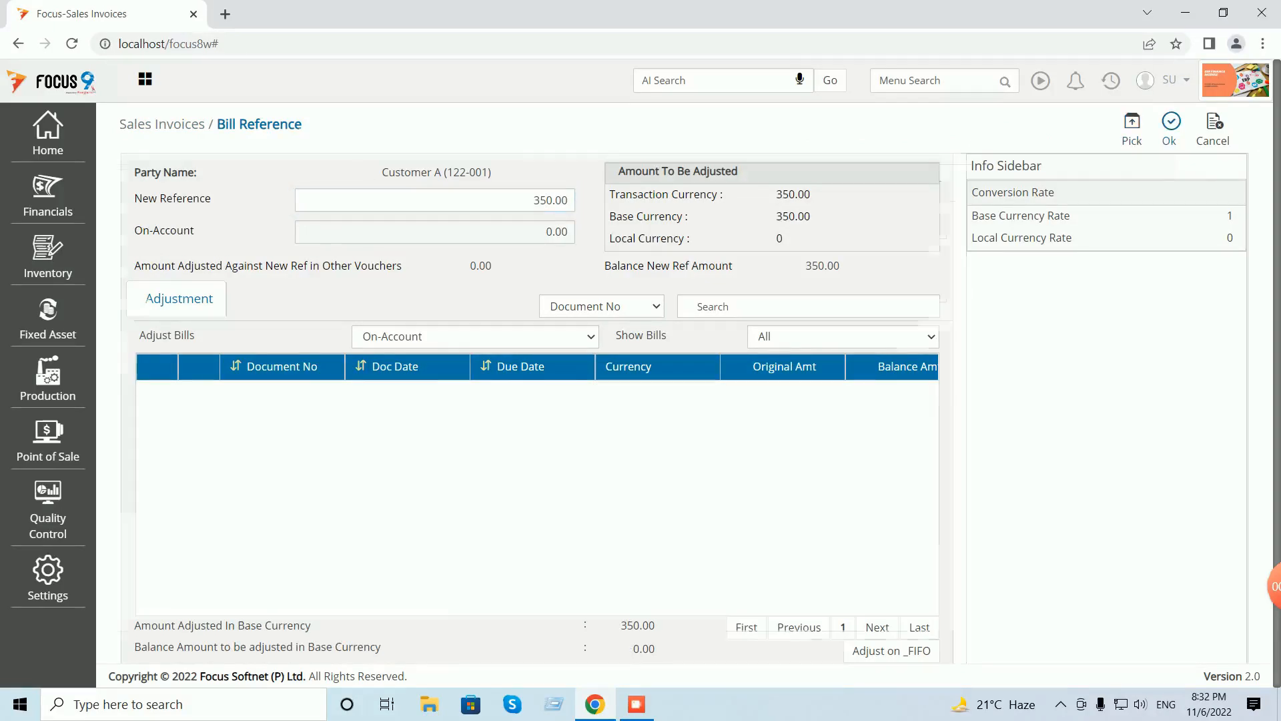
{"action": "left_click", "coordinate": [1170, 127]}
{"action": "left_click", "coordinate": [1208, 127]}
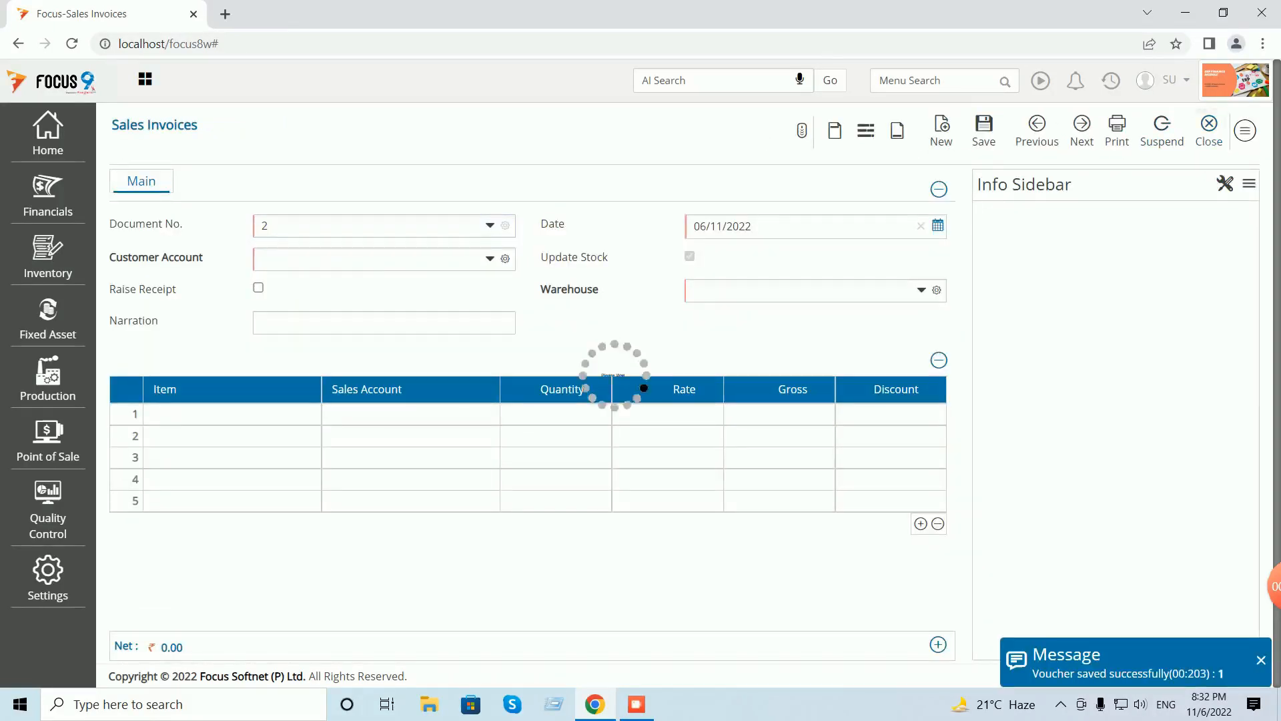
{"action": "left_click", "coordinate": [1234, 126]}
{"action": "type", "text": "ledg"}
{"action": "key", "text": "Return"}
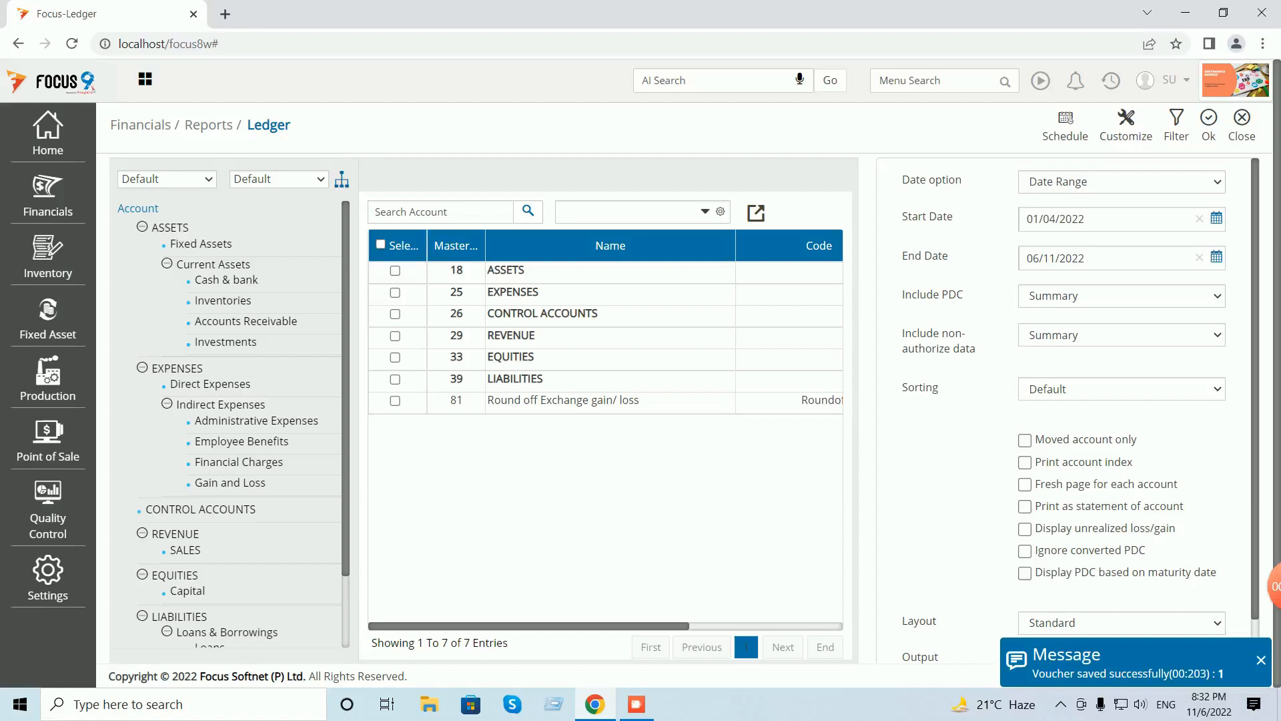
{"action": "left_click", "coordinate": [620, 212]}
{"action": "type", "text": "cust"}
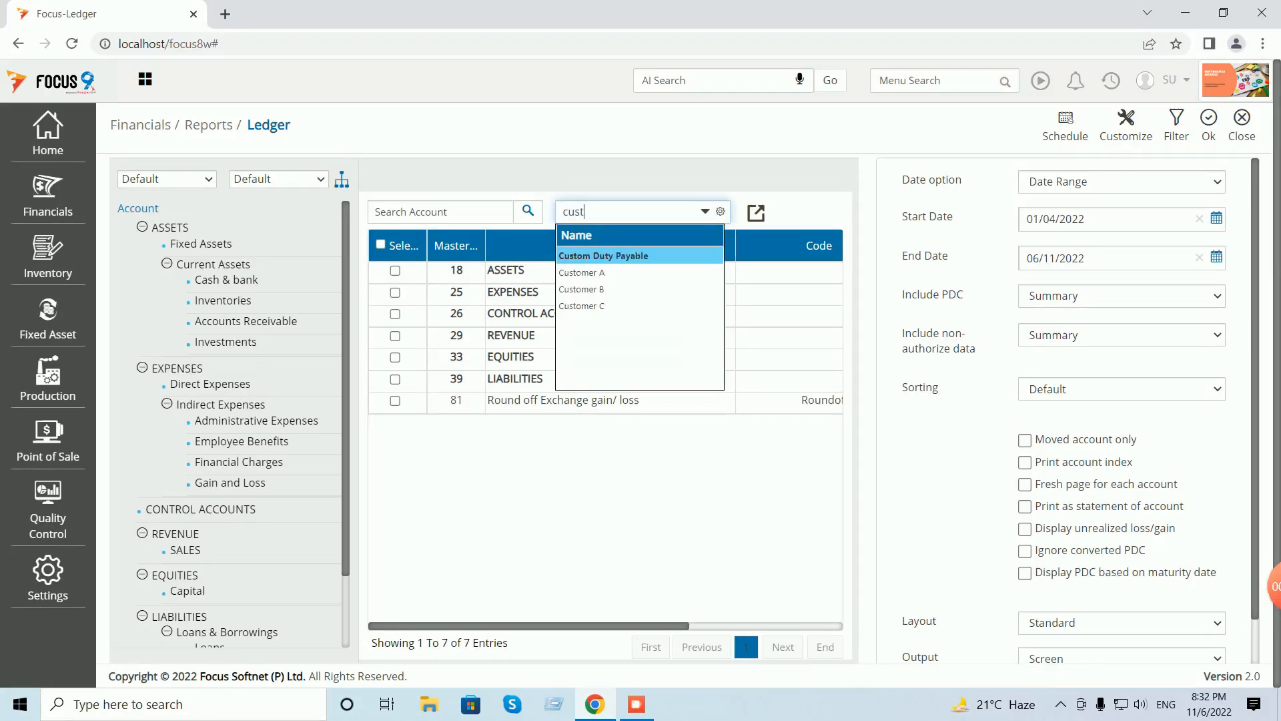
{"action": "key", "text": "Down"}
{"action": "key", "text": "Return"}
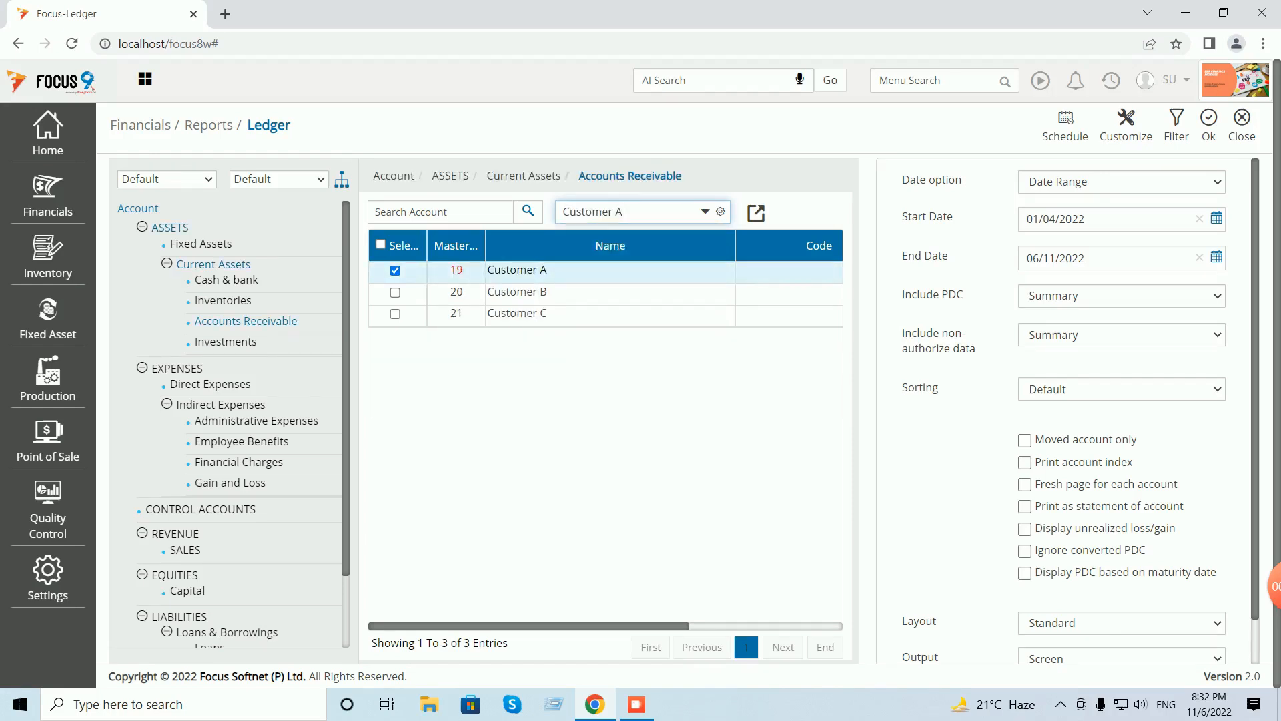
{"action": "left_click", "coordinate": [1208, 125]}
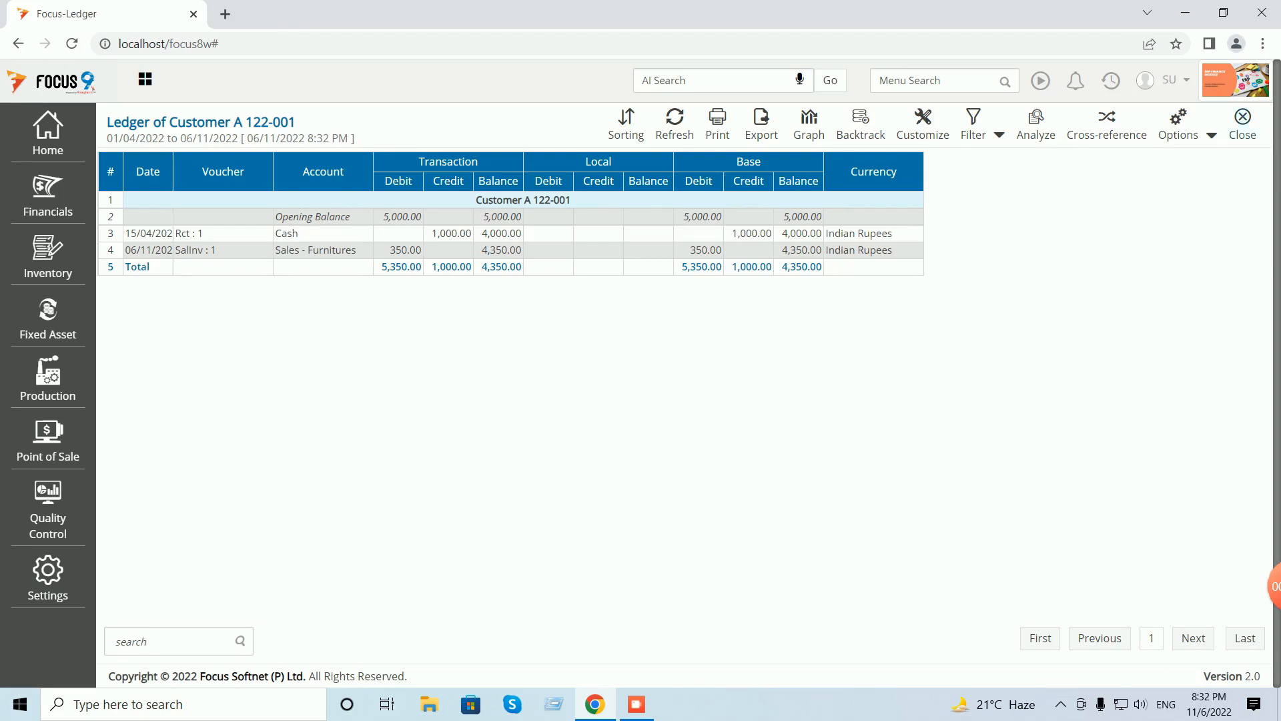
{"action": "left_click", "coordinate": [1243, 119]}
{"action": "left_click", "coordinate": [1243, 120]}
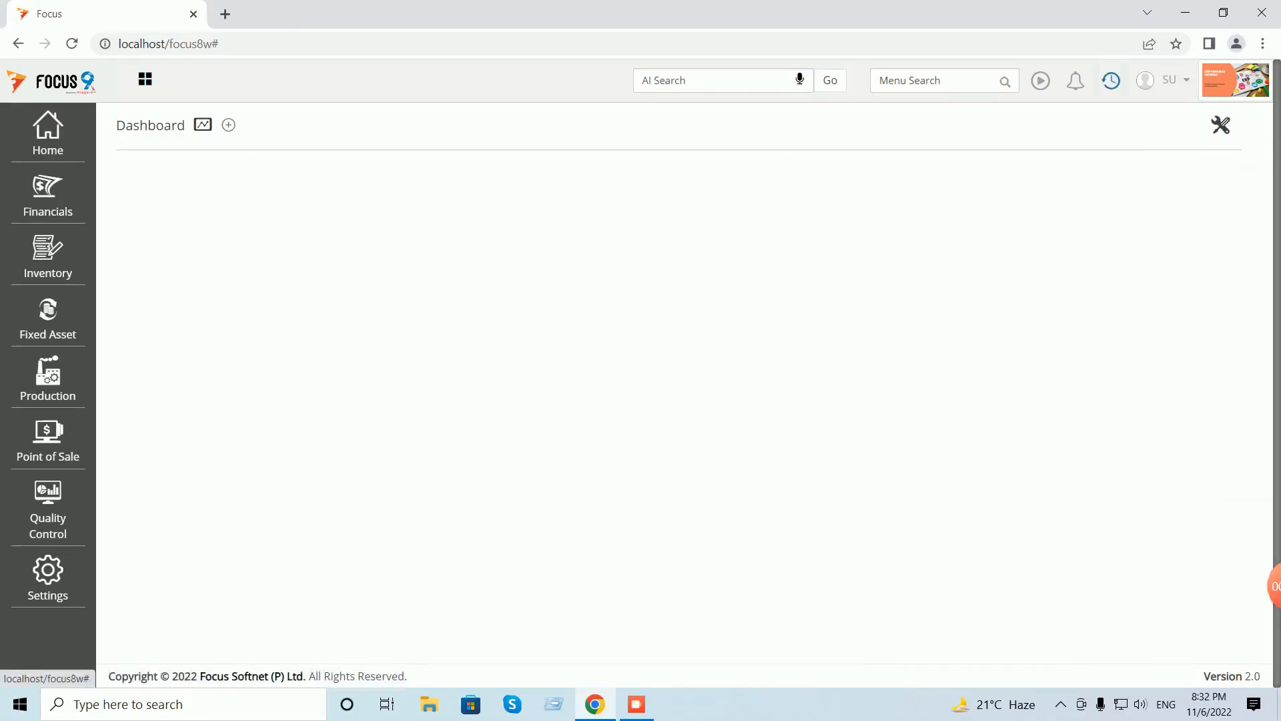
{"action": "left_click", "coordinate": [1110, 81]}
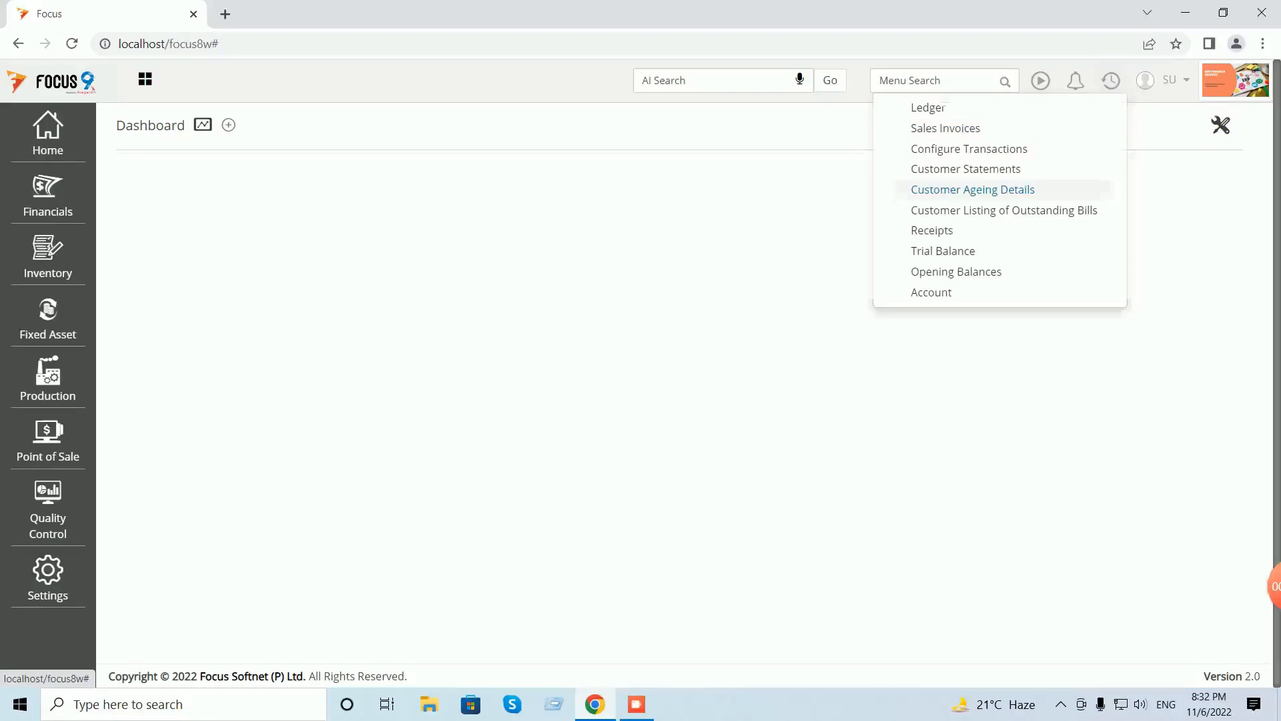
{"action": "left_click", "coordinate": [972, 189]}
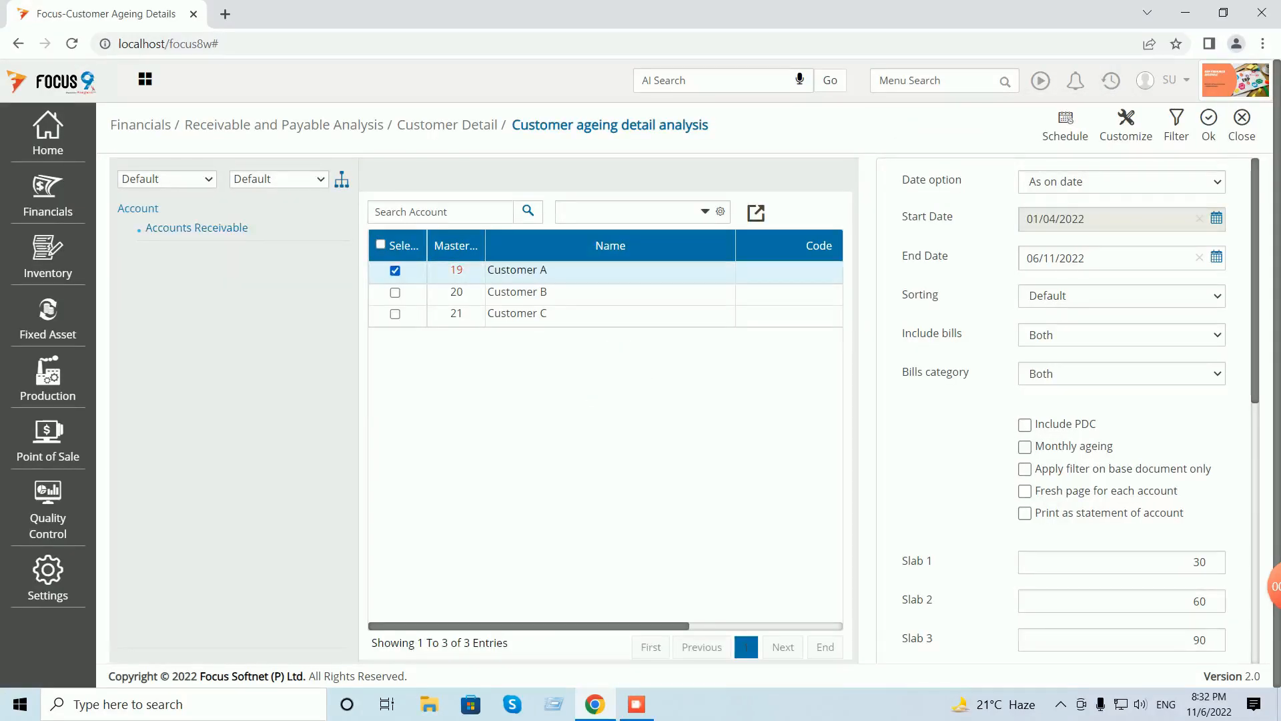
{"action": "left_click", "coordinate": [1208, 125]}
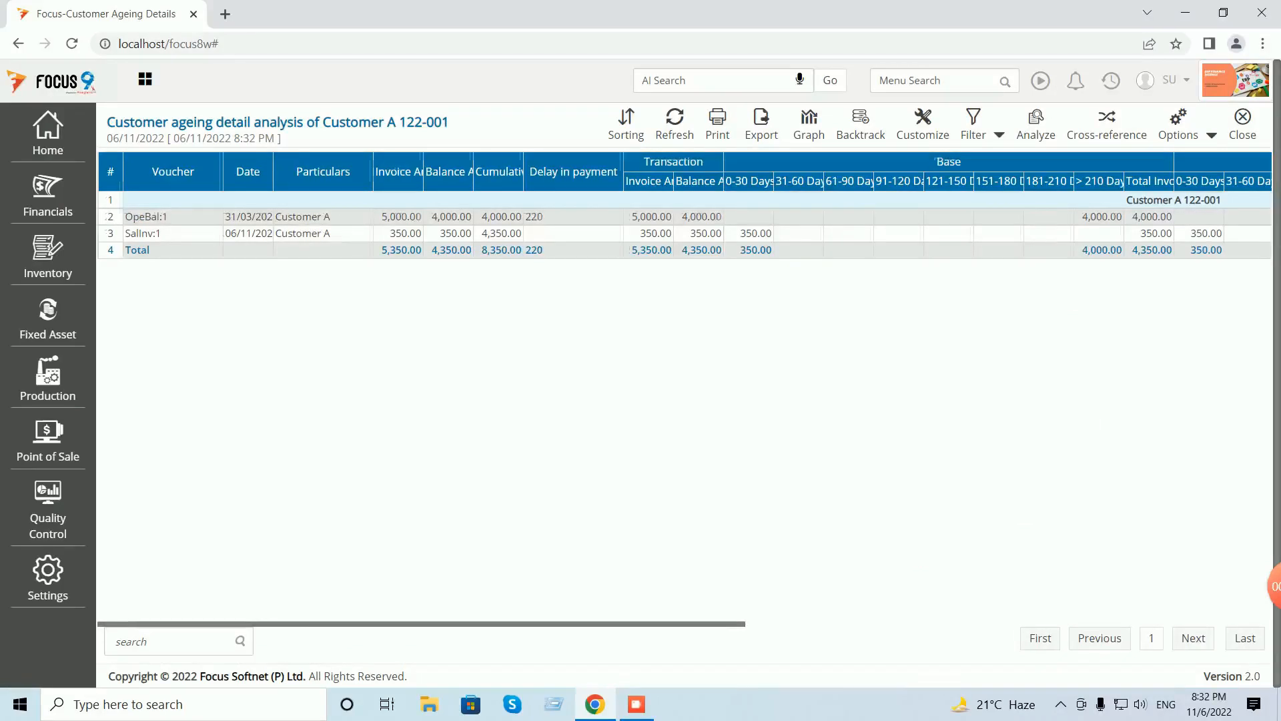
{"action": "scroll", "coordinate": [684, 387], "scroll_direction": "right", "scroll_amount": 2}
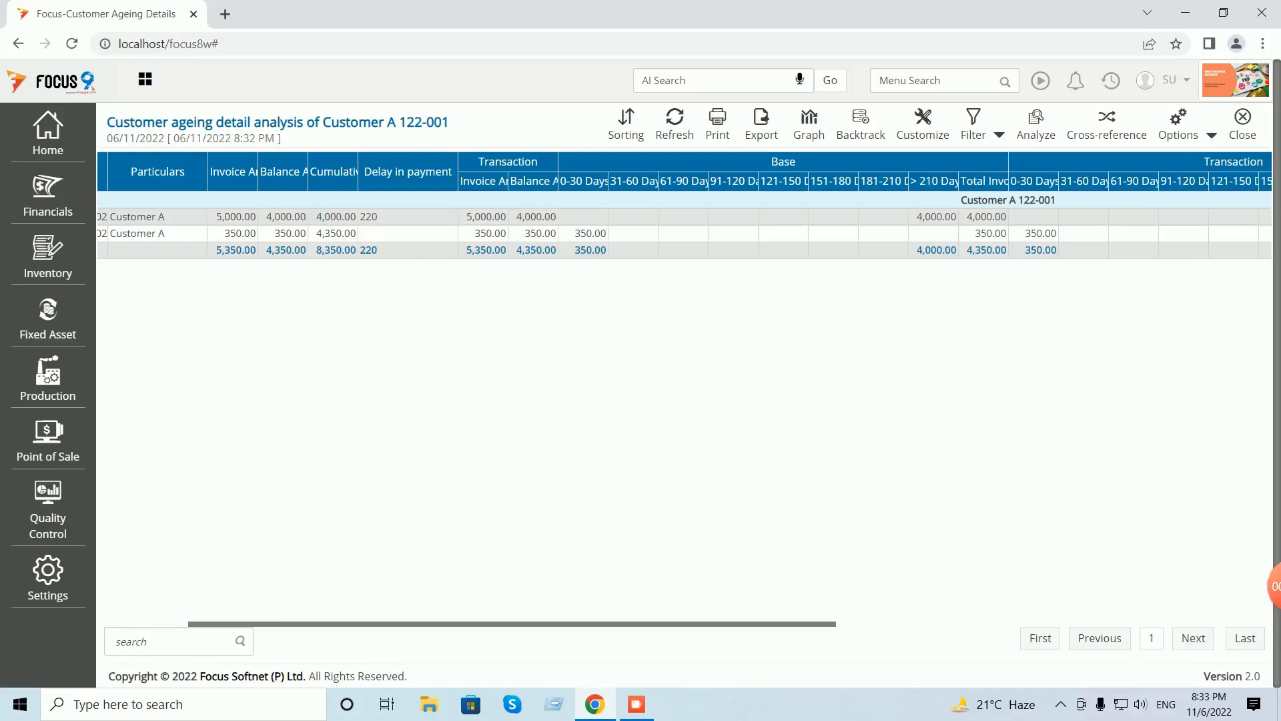
{"action": "left_click", "coordinate": [1242, 124]}
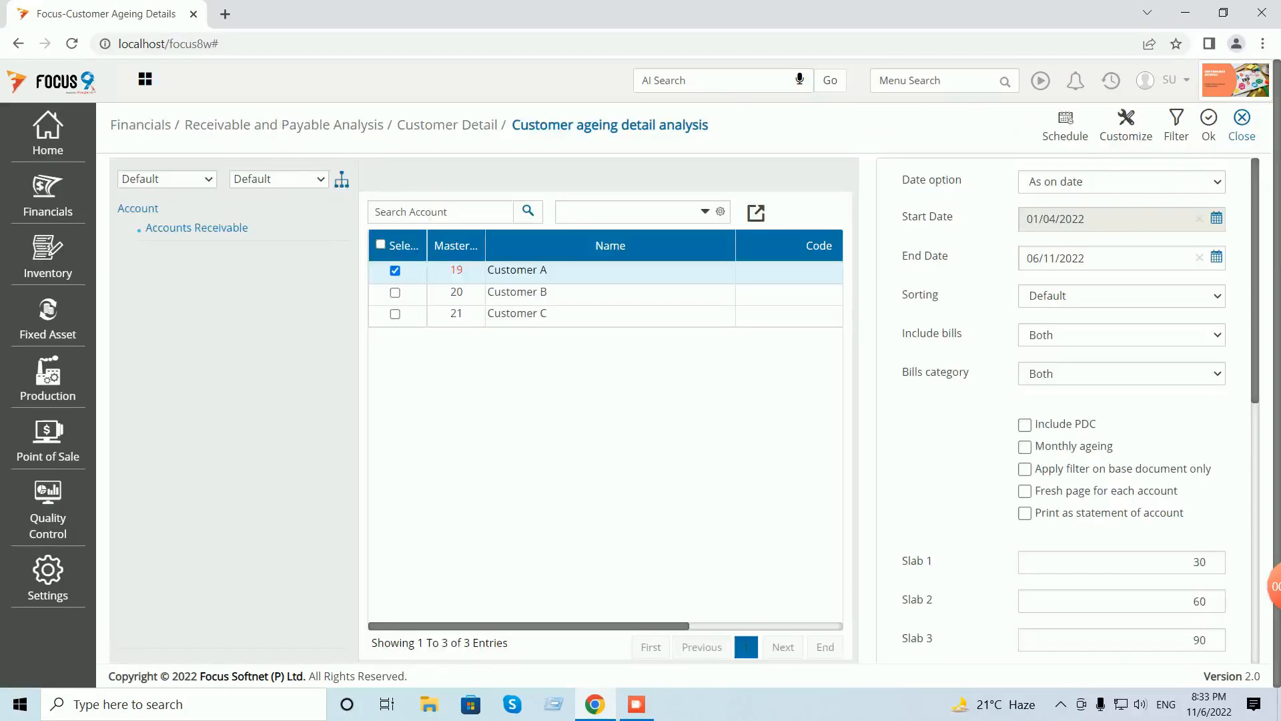
{"action": "left_click", "coordinate": [1242, 125]}
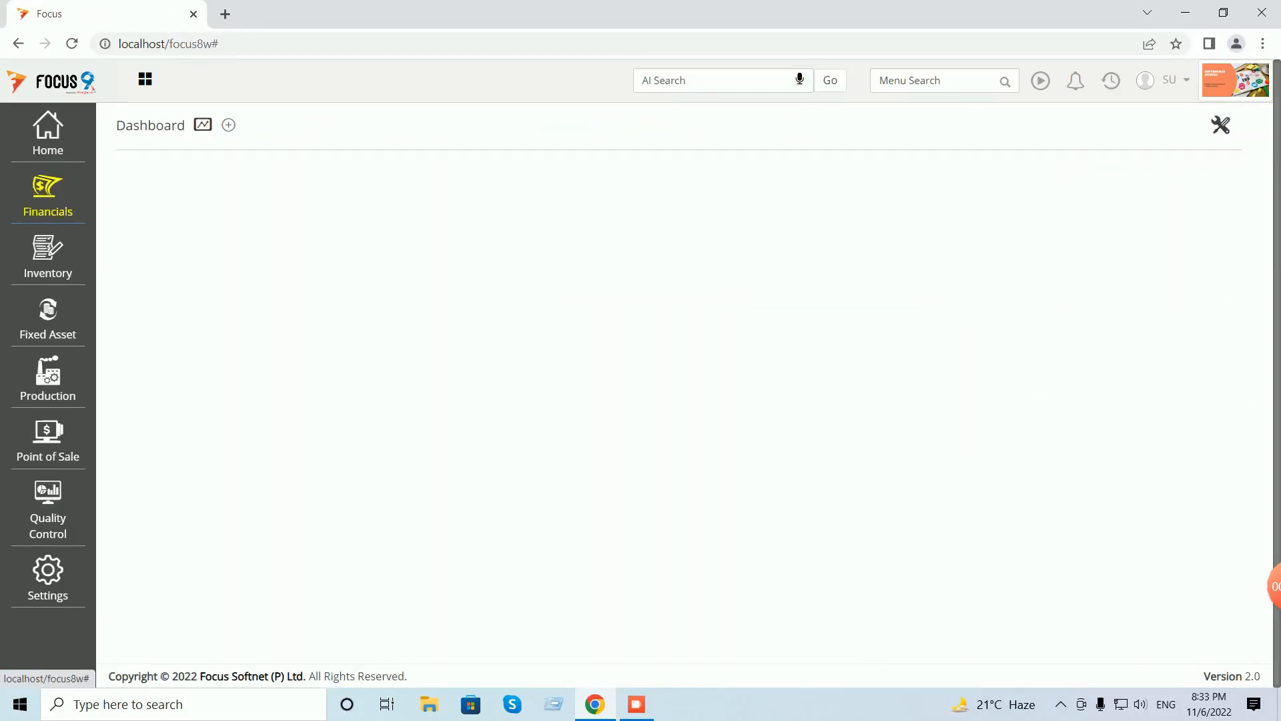
- Open the vendor ageing details report under Receivable and Payable Analysis > Vendor Detail
{"action": "left_click", "coordinate": [47, 196]}
{"action": "left_click", "coordinate": [134, 221]}
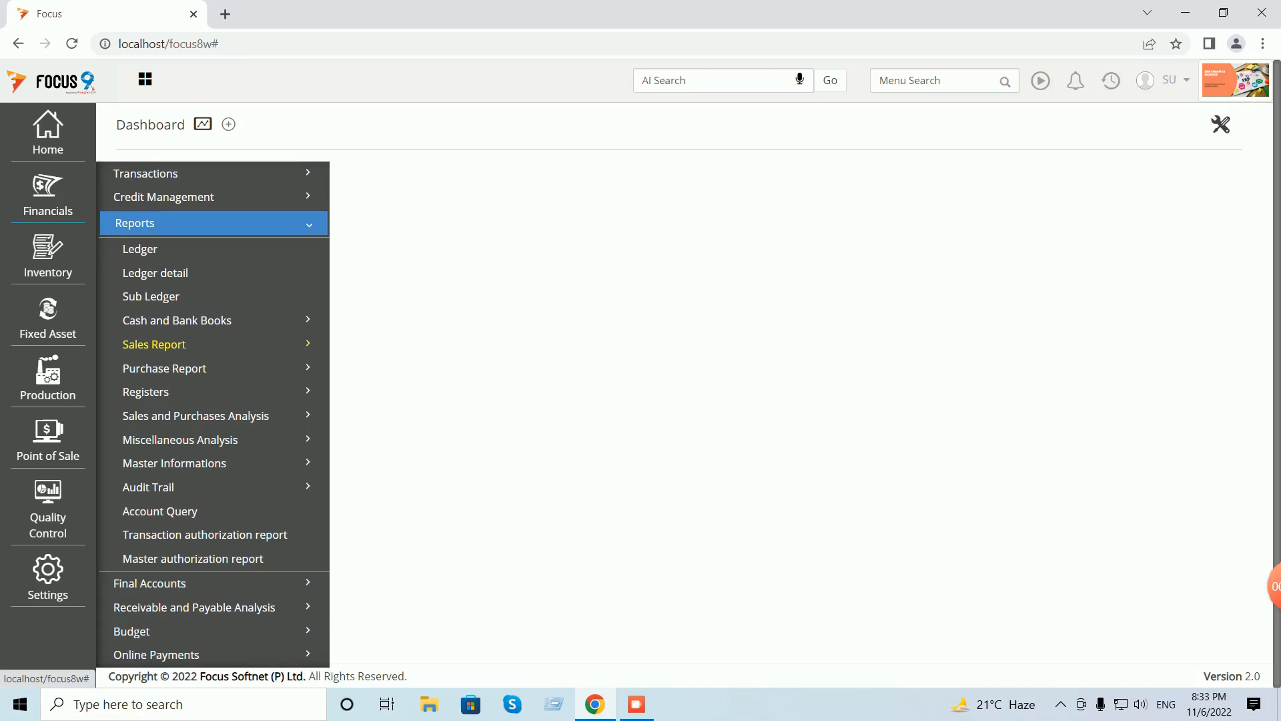
{"action": "left_click", "coordinate": [167, 223]}
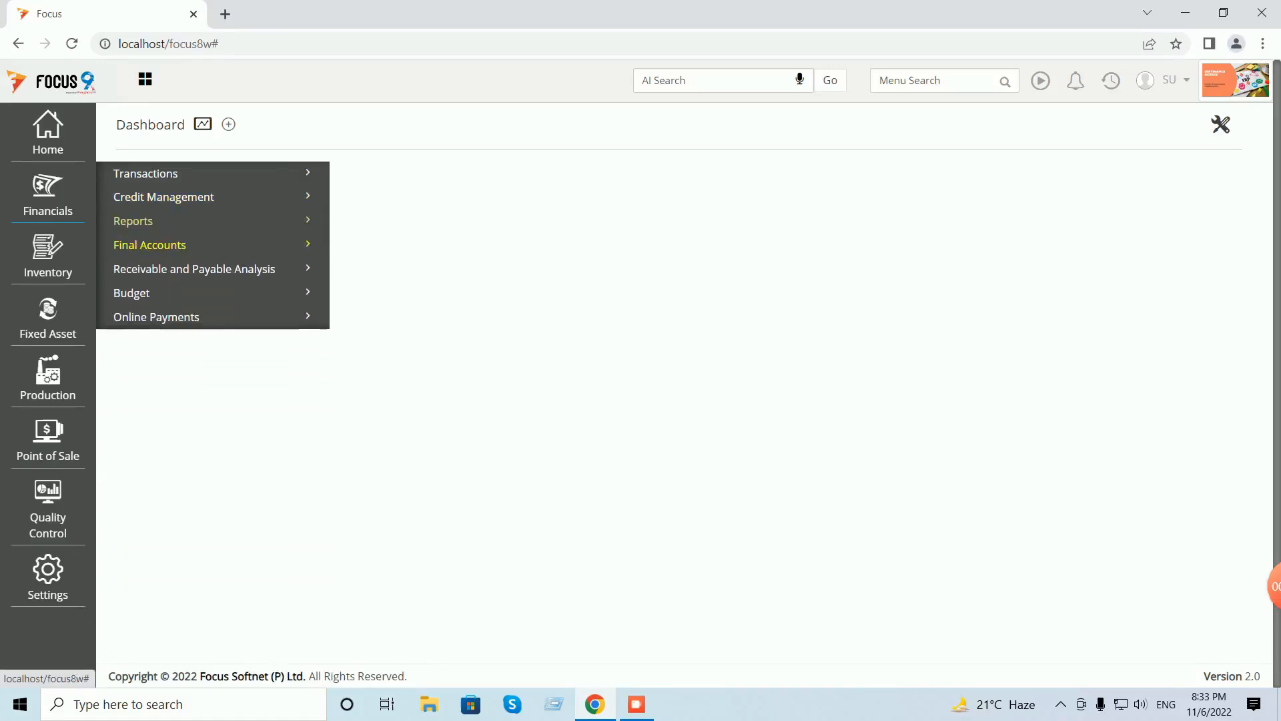
{"action": "left_click", "coordinate": [194, 269]}
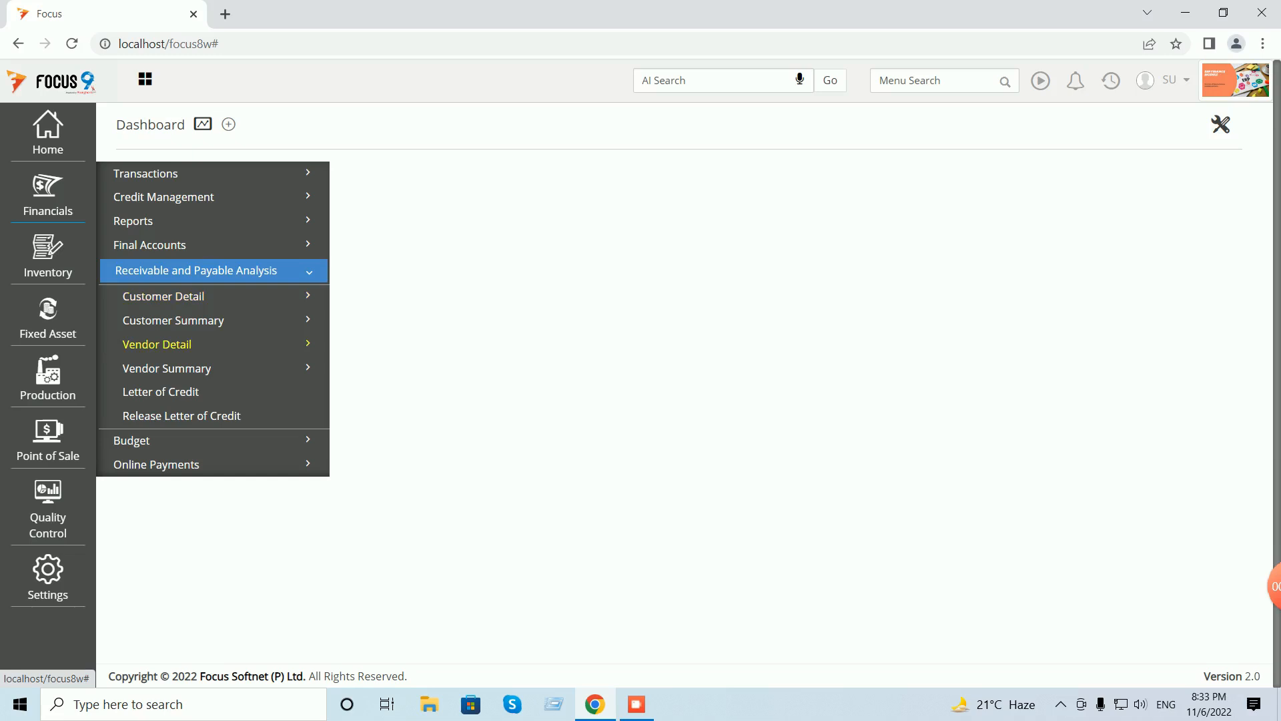
{"action": "left_click", "coordinate": [157, 343]}
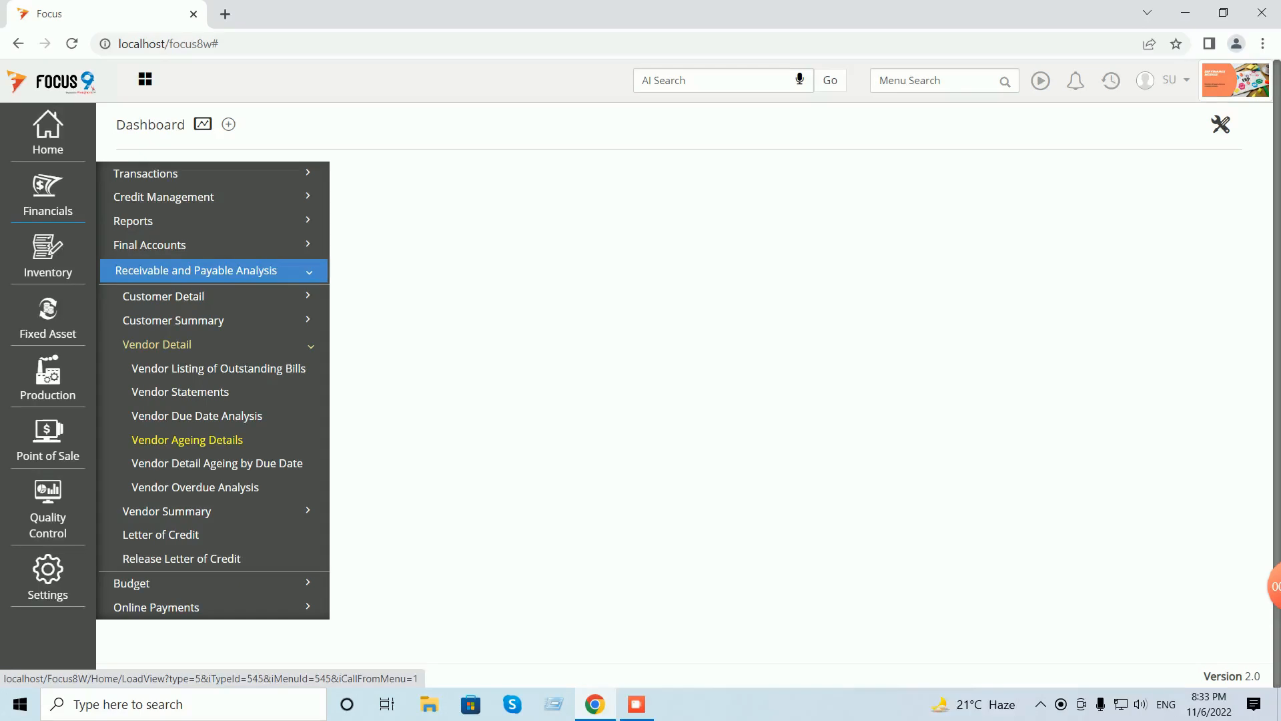
{"action": "left_click", "coordinate": [187, 440]}
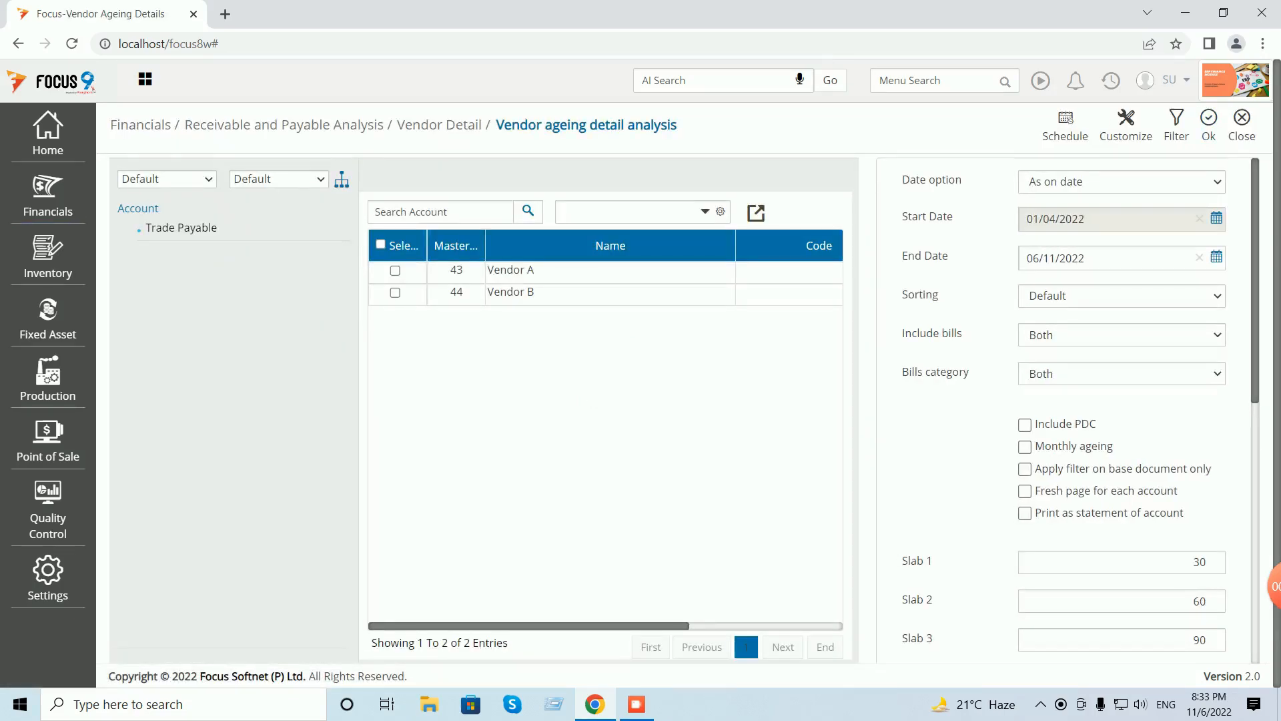
- Run ageing for Vendor A and Vendor B, review the 7,000 over-210-days balance, then close
{"action": "left_click", "coordinate": [380, 244]}
{"action": "left_click", "coordinate": [1208, 124]}
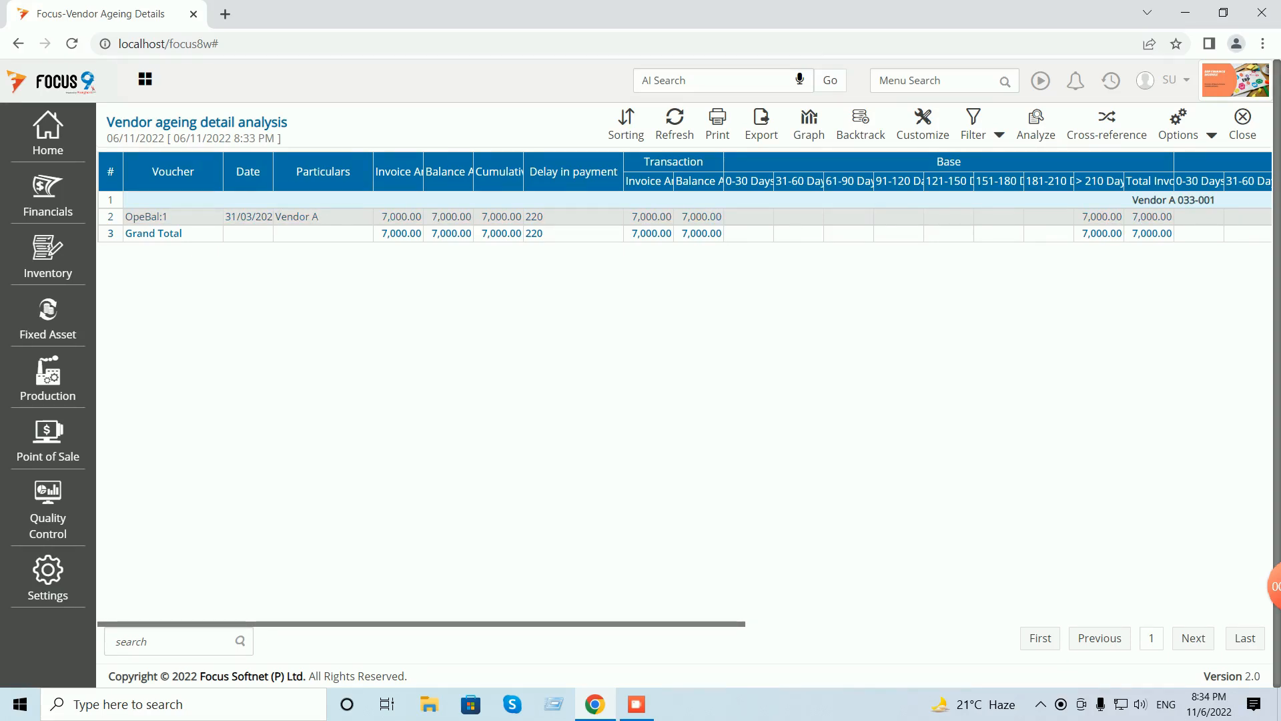
{"action": "left_click", "coordinate": [1242, 125]}
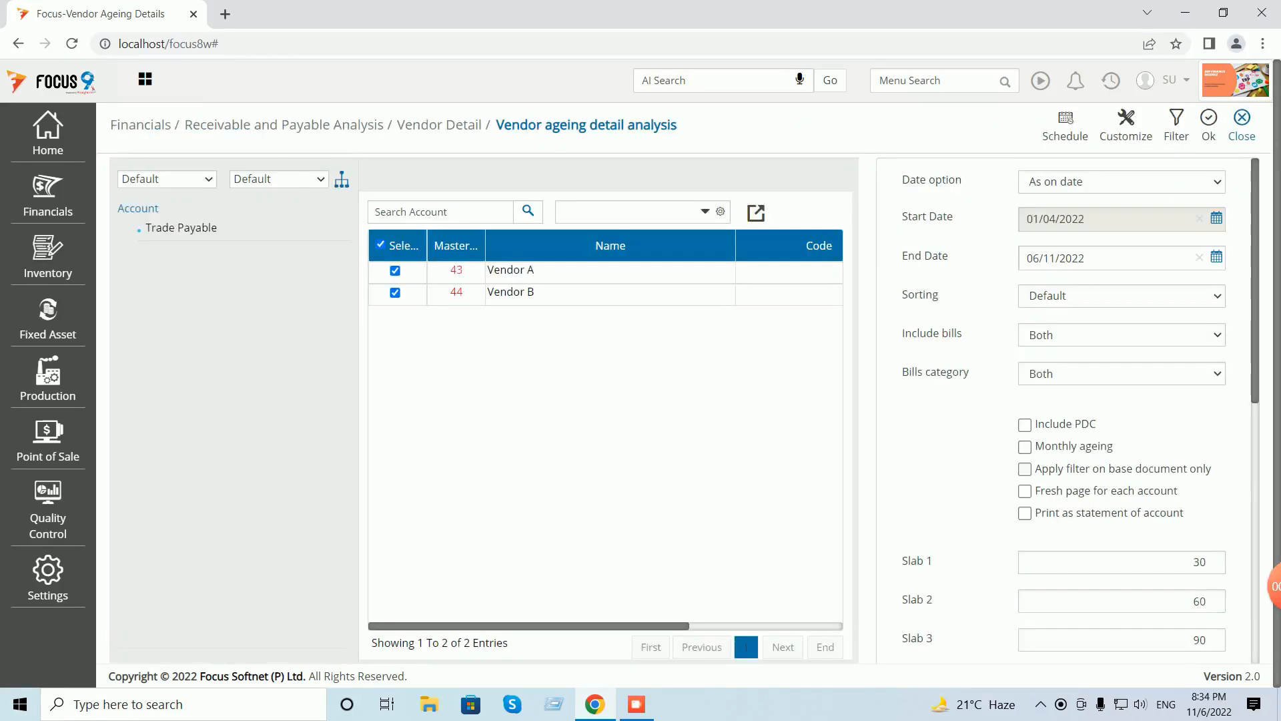
{"action": "left_click", "coordinate": [1242, 125]}
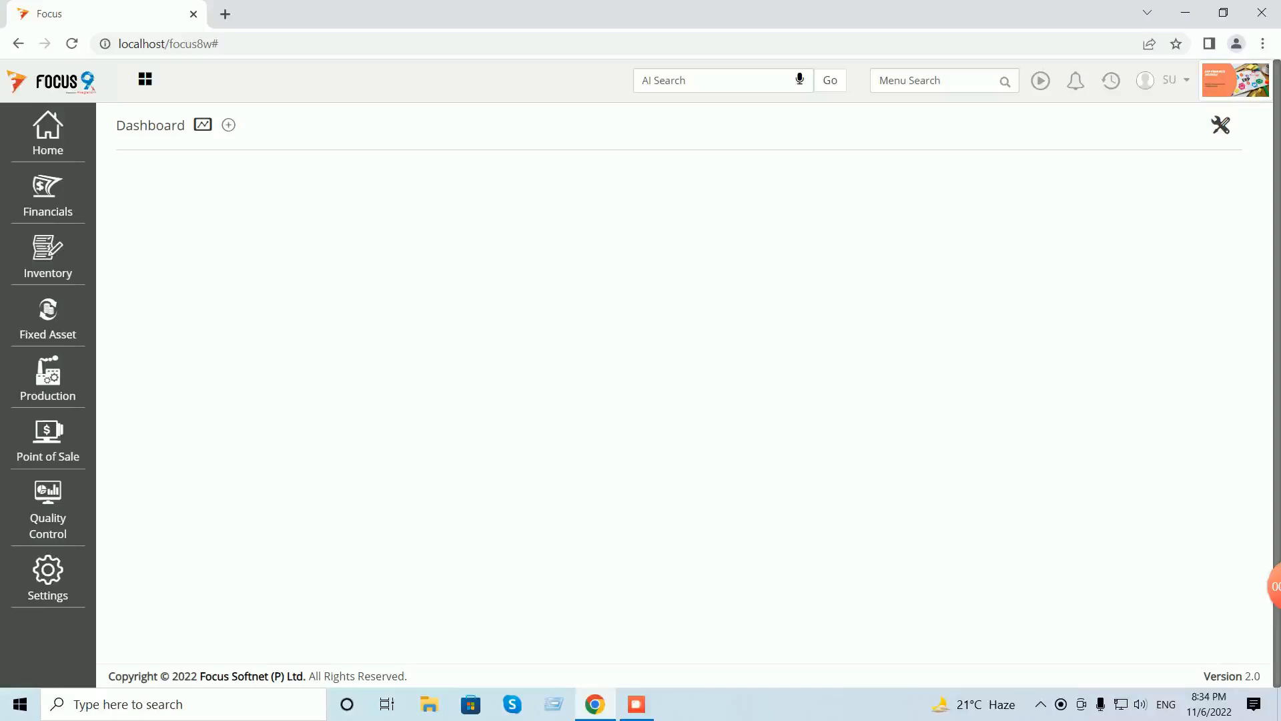
{"action": "left_click", "coordinate": [1111, 81]}
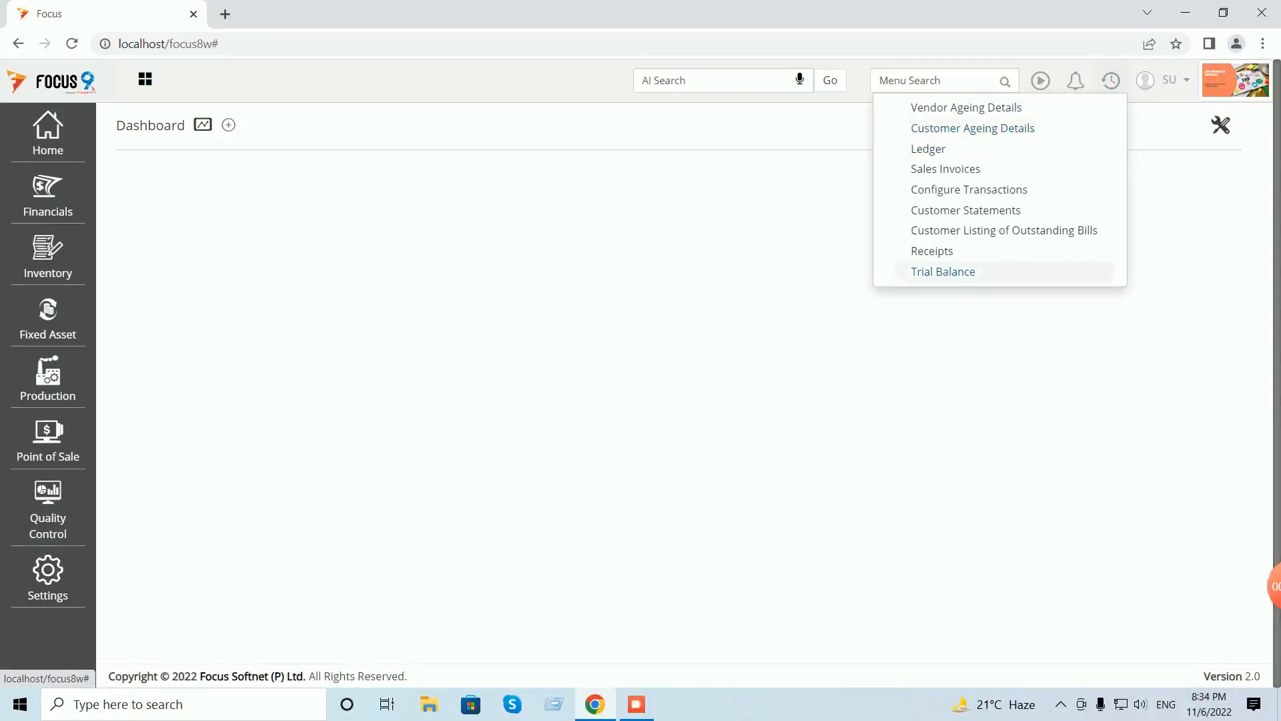
{"action": "left_click", "coordinate": [943, 272]}
{"action": "left_click", "coordinate": [903, 256]}
{"action": "left_click", "coordinate": [904, 322]}
{"action": "left_click", "coordinate": [1208, 125]}
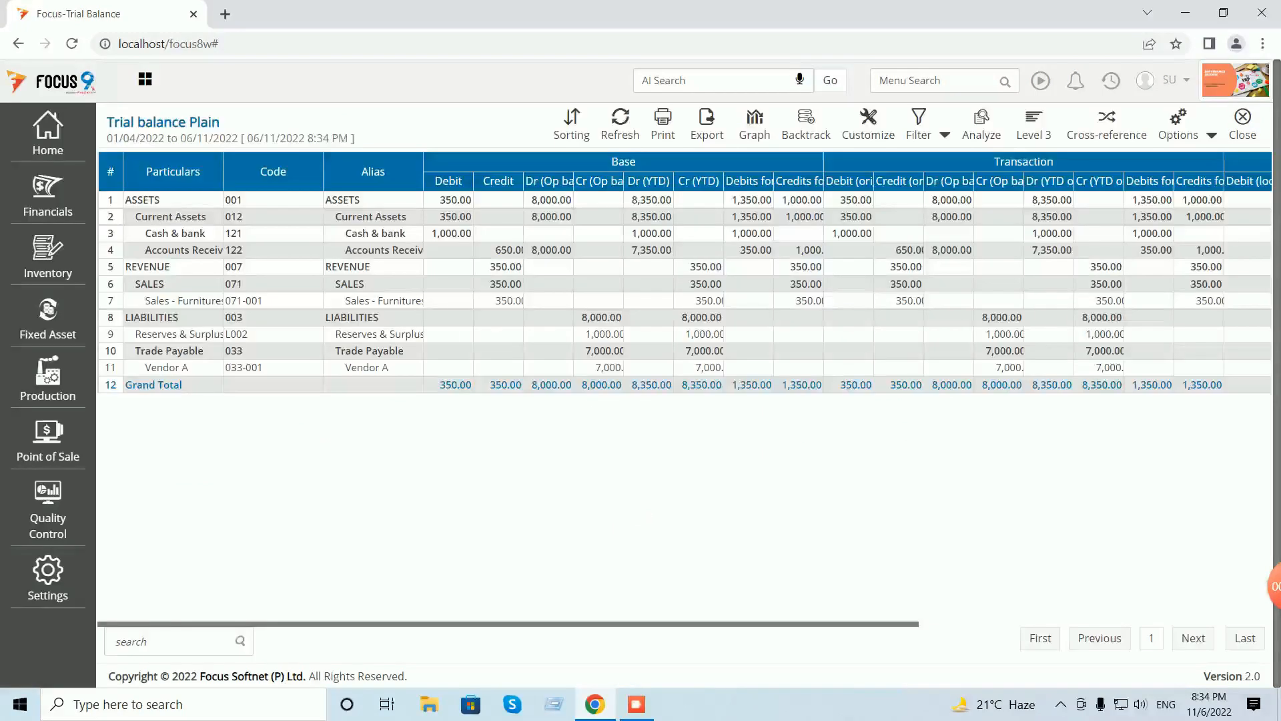
{"action": "left_click", "coordinate": [1212, 135]}
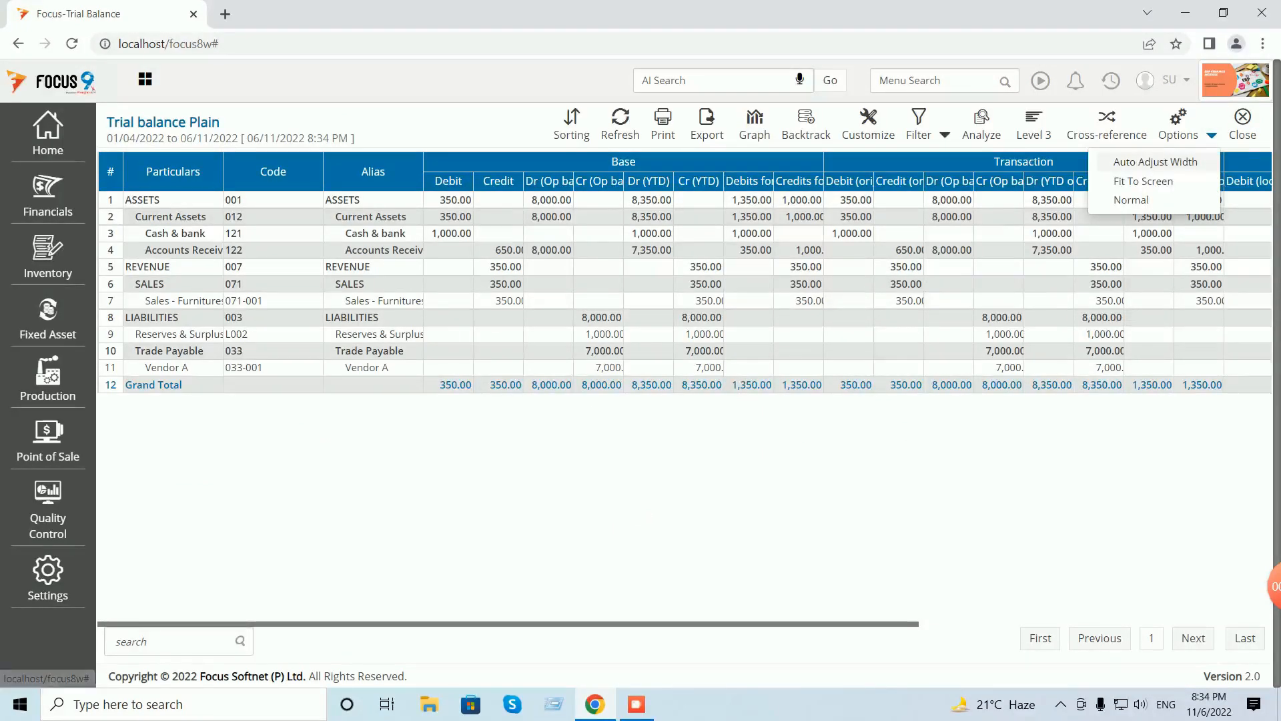
{"action": "left_click", "coordinate": [1156, 166]}
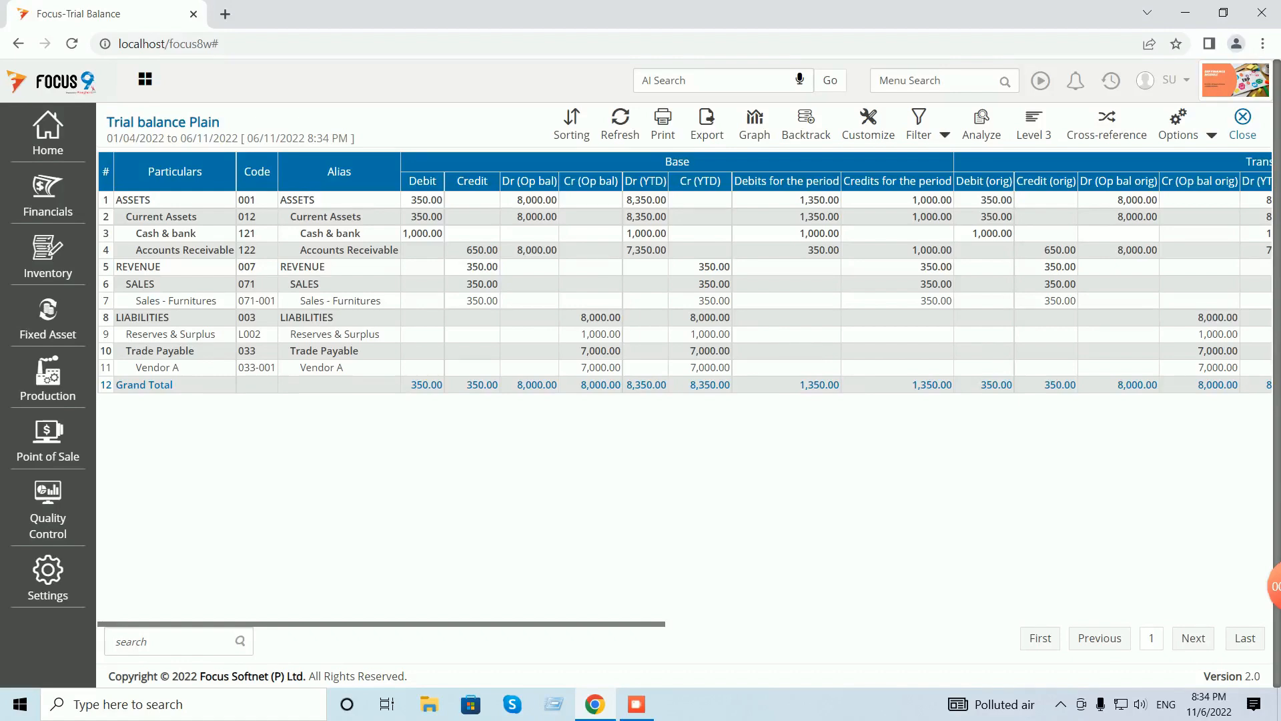
{"action": "left_click", "coordinate": [1242, 124]}
{"action": "left_click", "coordinate": [1243, 124]}
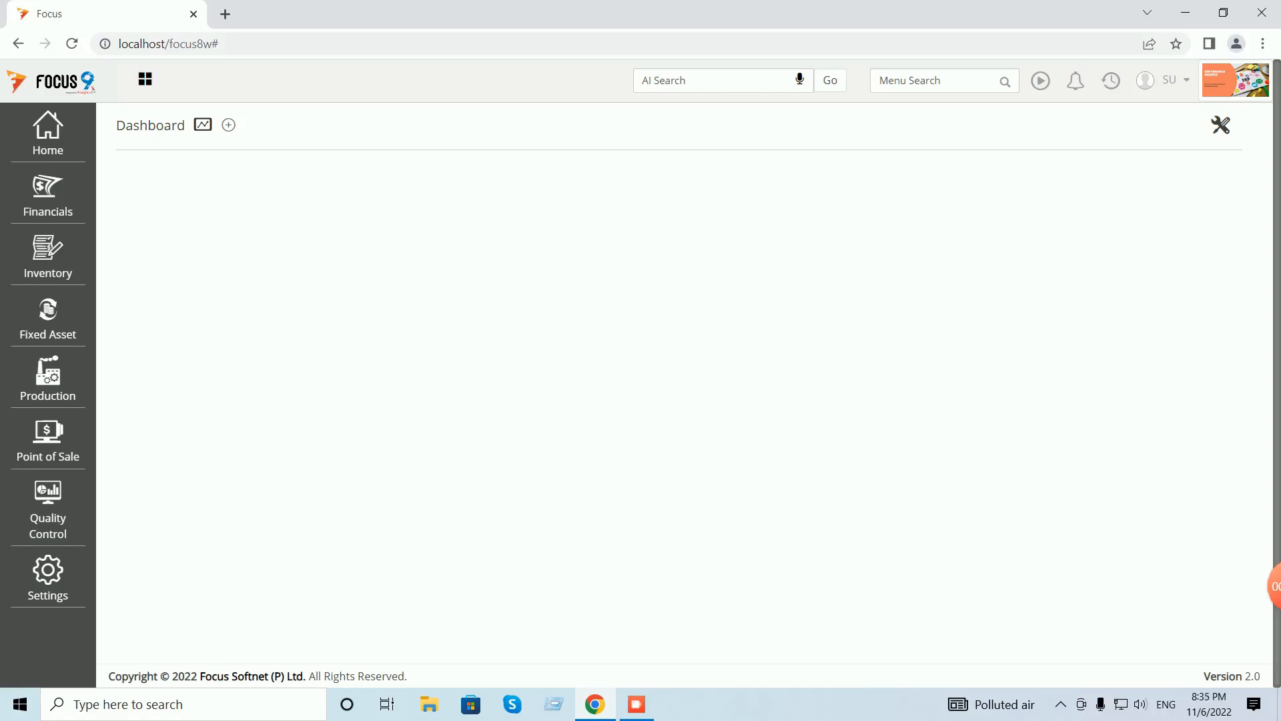
{"action": "left_click", "coordinate": [938, 81]}
{"action": "type", "text": "p"}
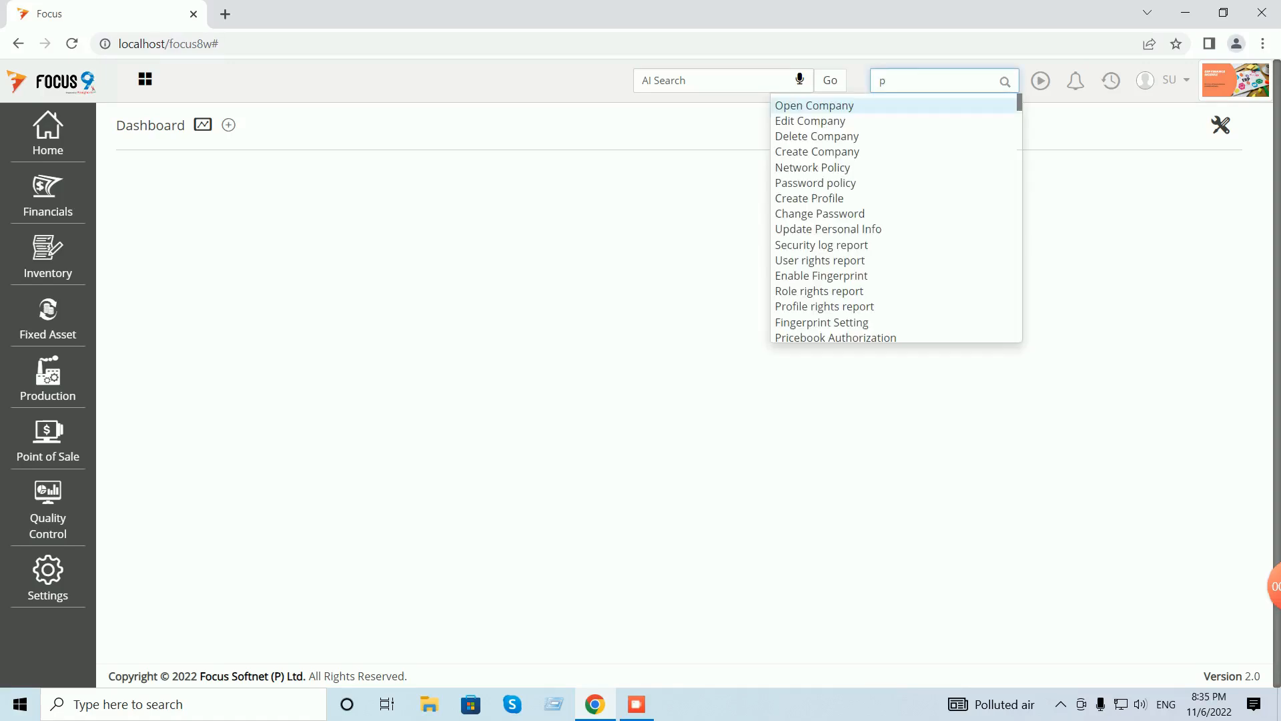
{"action": "type", "text": "rofit"}
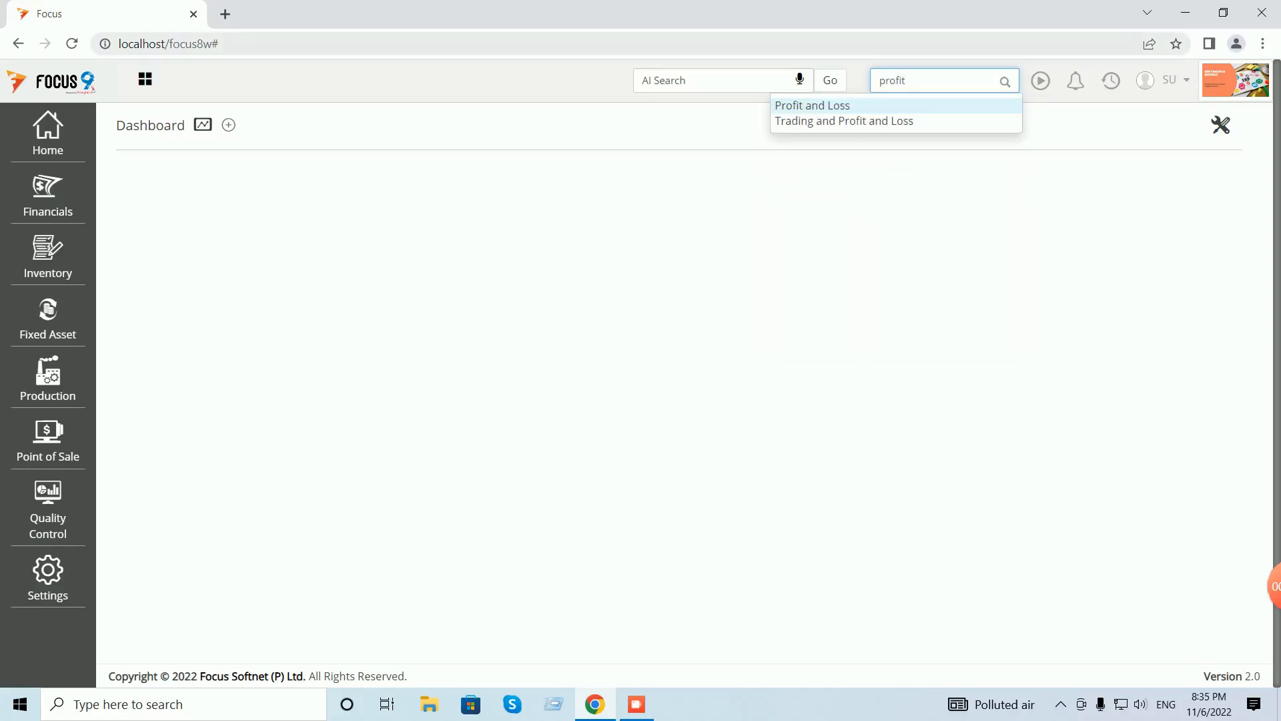
{"action": "key", "text": "Return"}
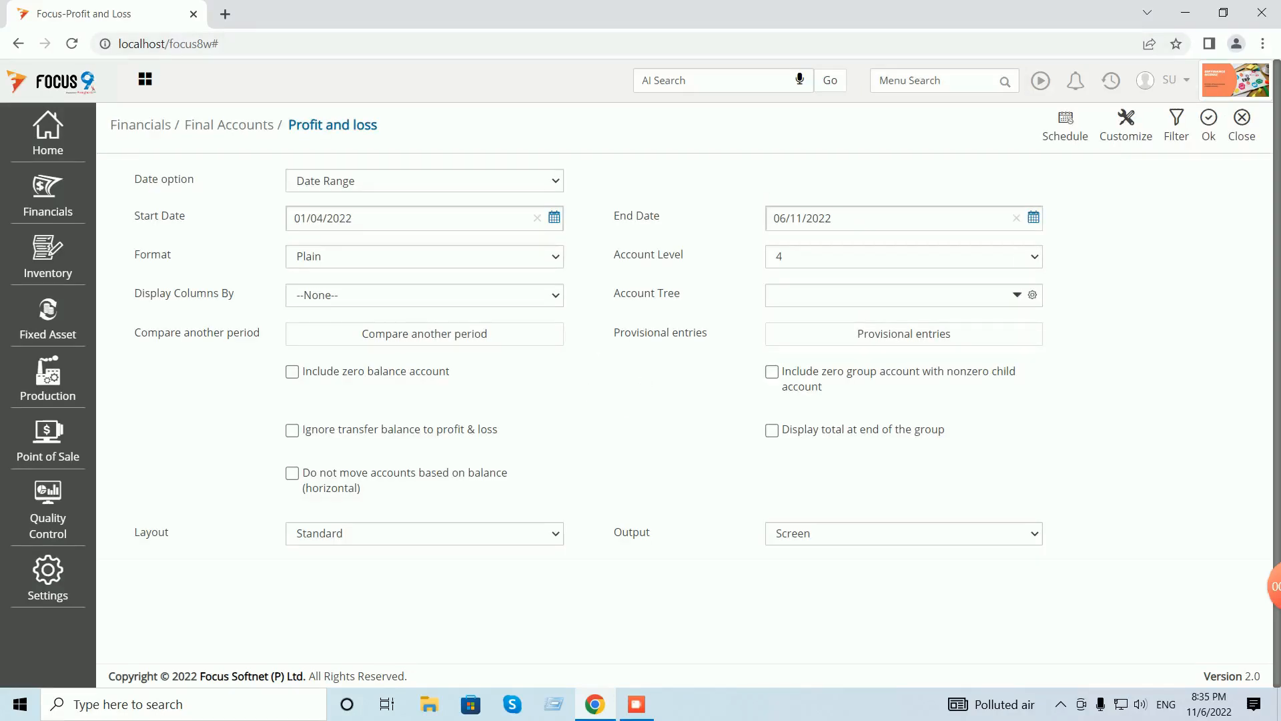
{"action": "left_click", "coordinate": [1209, 125]}
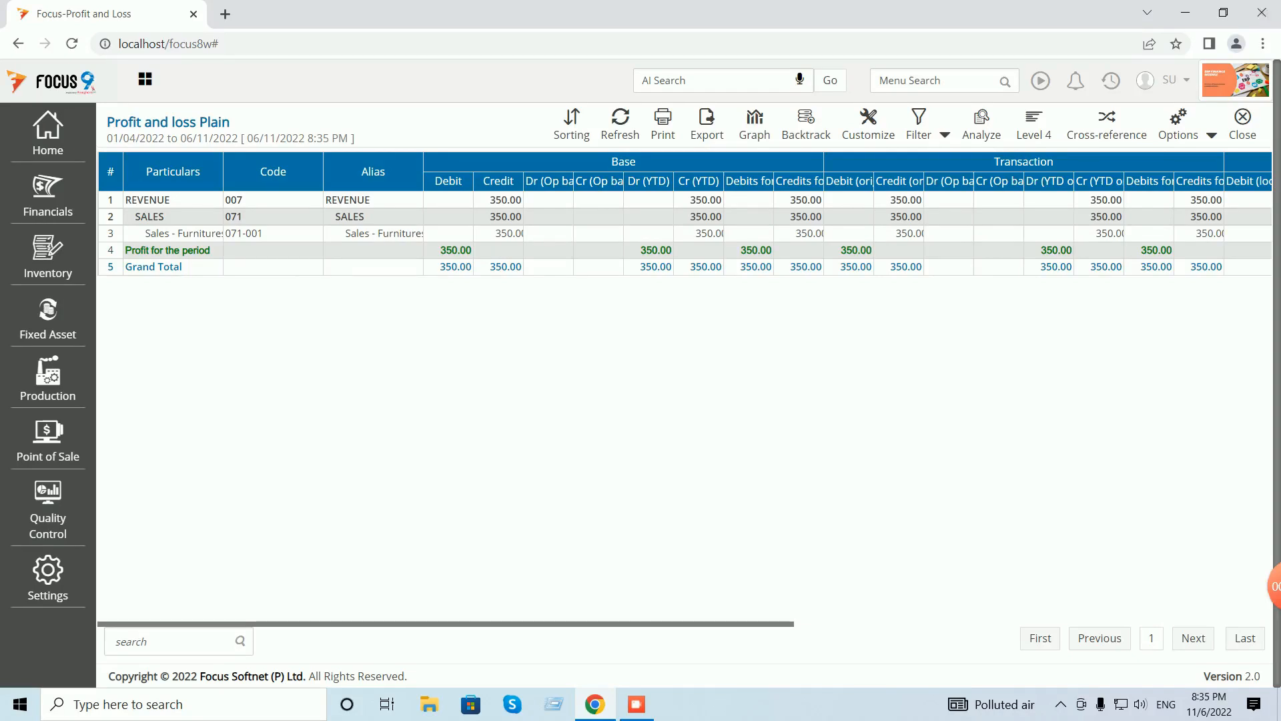
{"action": "left_click", "coordinate": [1242, 117]}
{"action": "left_click", "coordinate": [1241, 125]}
{"action": "left_click", "coordinate": [939, 81]}
- Open Purchases Vouchers through menu search 'purchases' and start a new voucher
{"action": "type", "text": "purchase"}
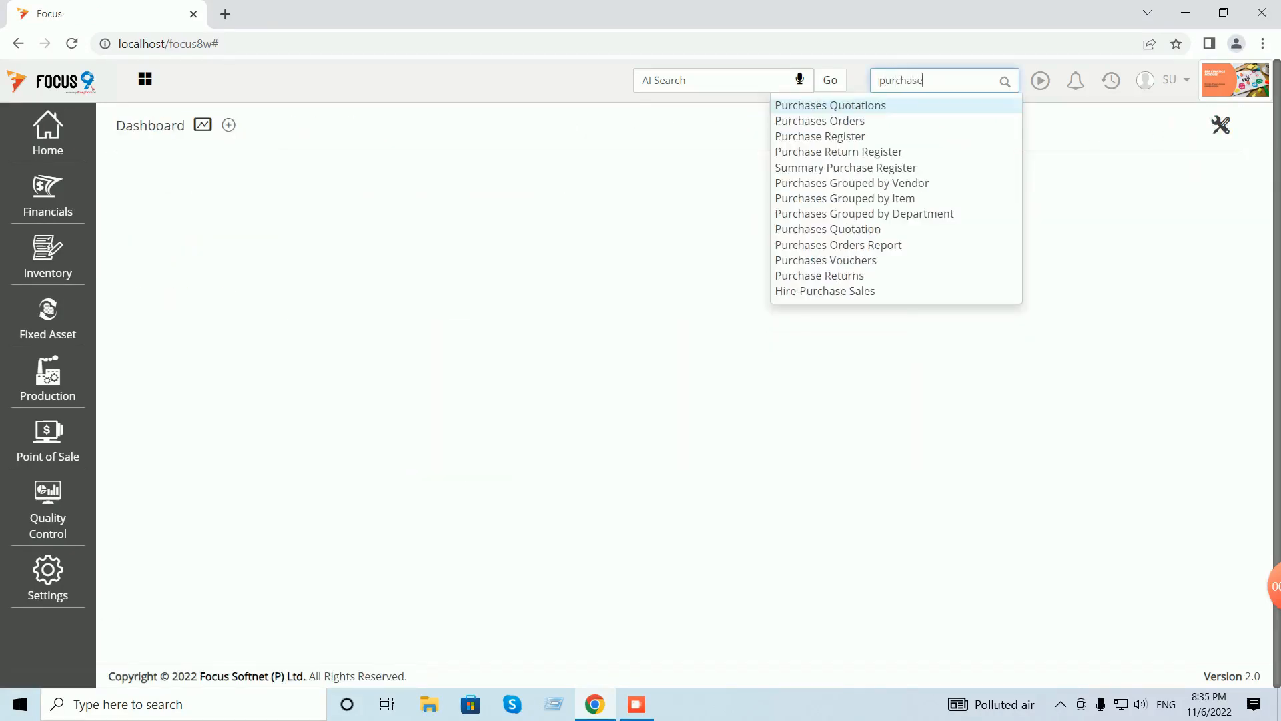
{"action": "type", "text": " v"}
{"action": "key", "text": "BackSpace"}
{"action": "key", "text": "BackSpace"}
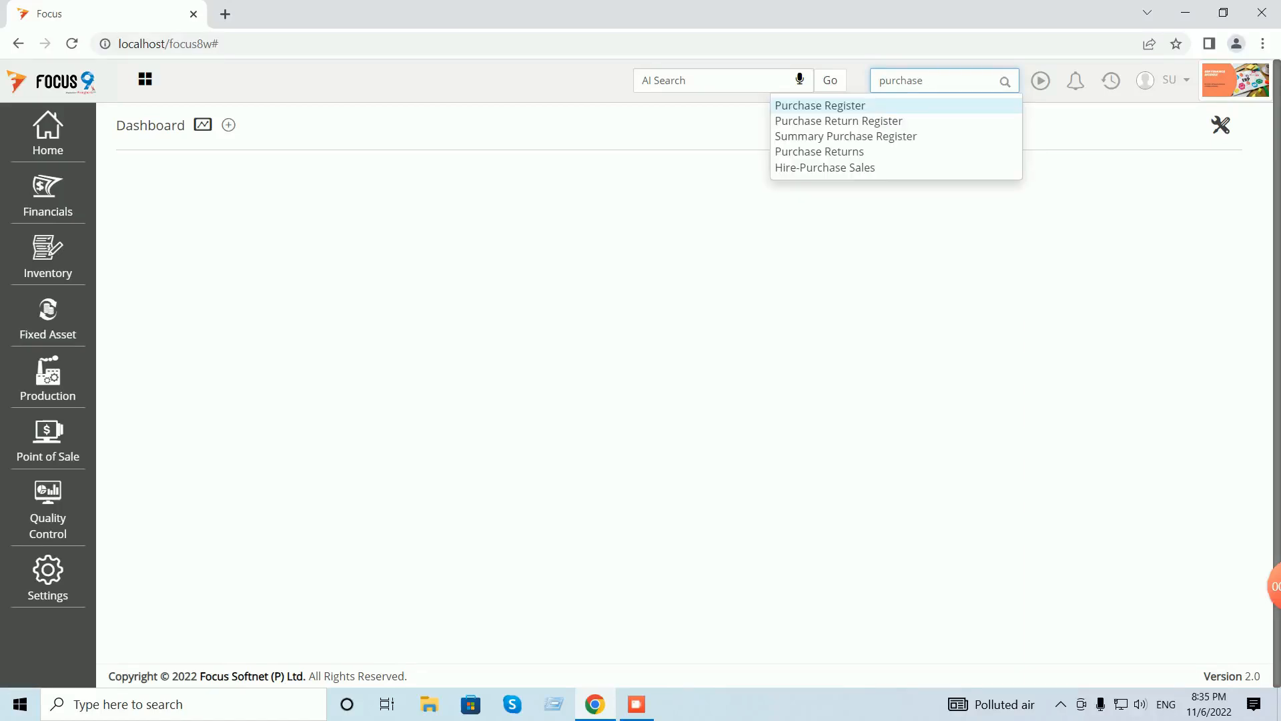
{"action": "type", "text": "s"}
{"action": "left_click", "coordinate": [826, 213]}
{"action": "left_click", "coordinate": [814, 130]}
- Fill in Vendor A, Main WH, and one Neelkamal Chair NC01 at rate 300
{"action": "type", "text": "ve"}
{"action": "key", "text": "Down"}
{"action": "key", "text": "Down"}
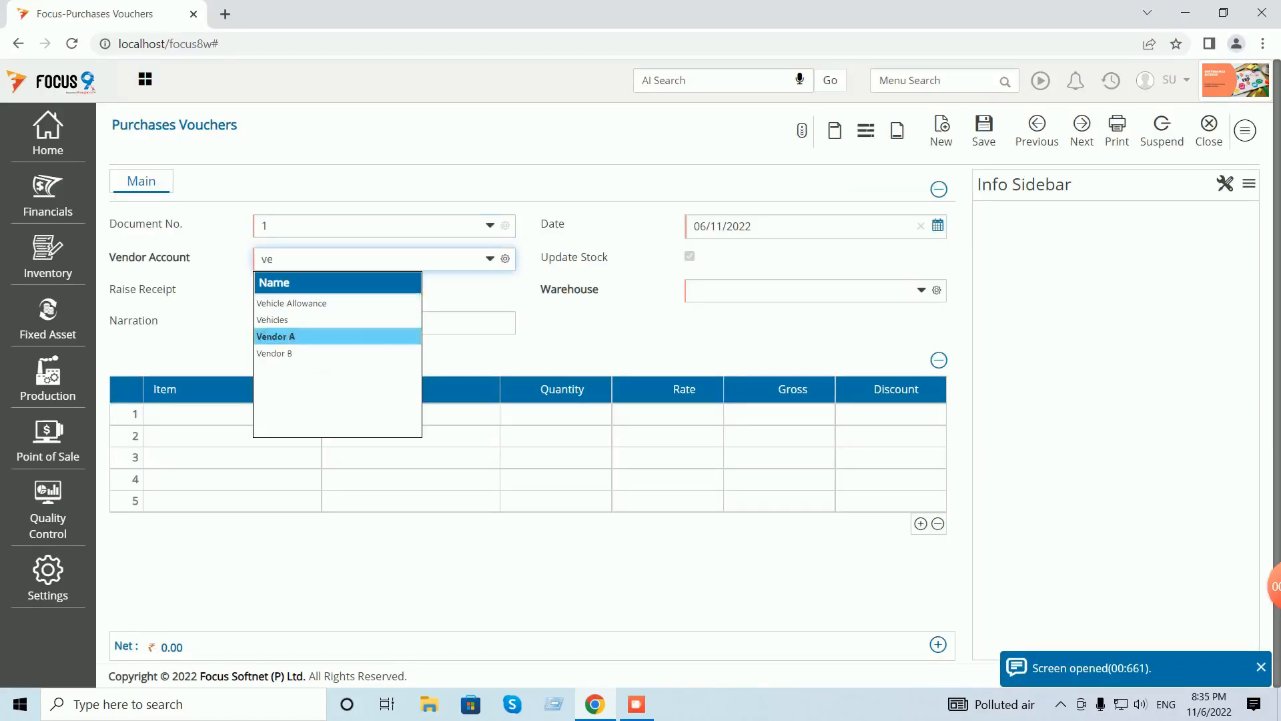
{"action": "key", "text": "Return"}
{"action": "key", "text": "space"}
{"action": "key", "text": "Return"}
{"action": "key", "text": "Tab"}
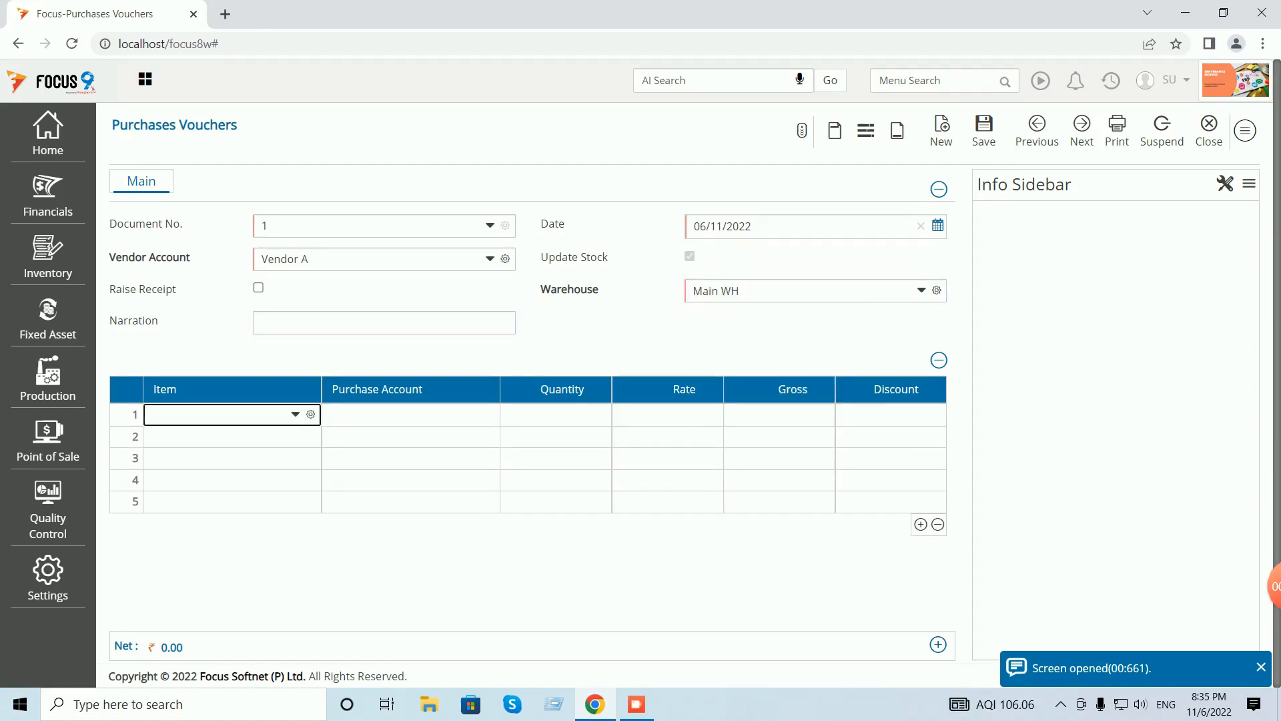
{"action": "type", "text": "ne"}
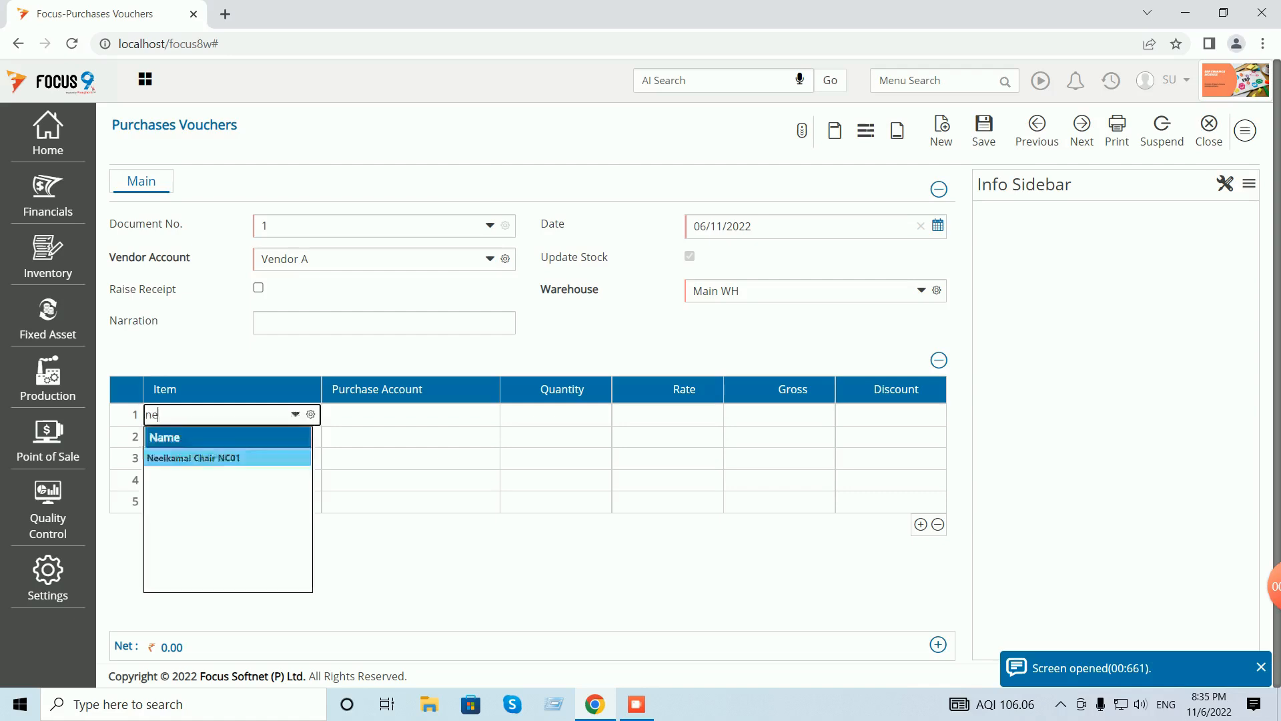
{"action": "key", "text": "Return"}
{"action": "key", "text": "Return"}
{"action": "type", "text": "1"}
{"action": "key", "text": "Return"}
{"action": "type", "text": "300"}
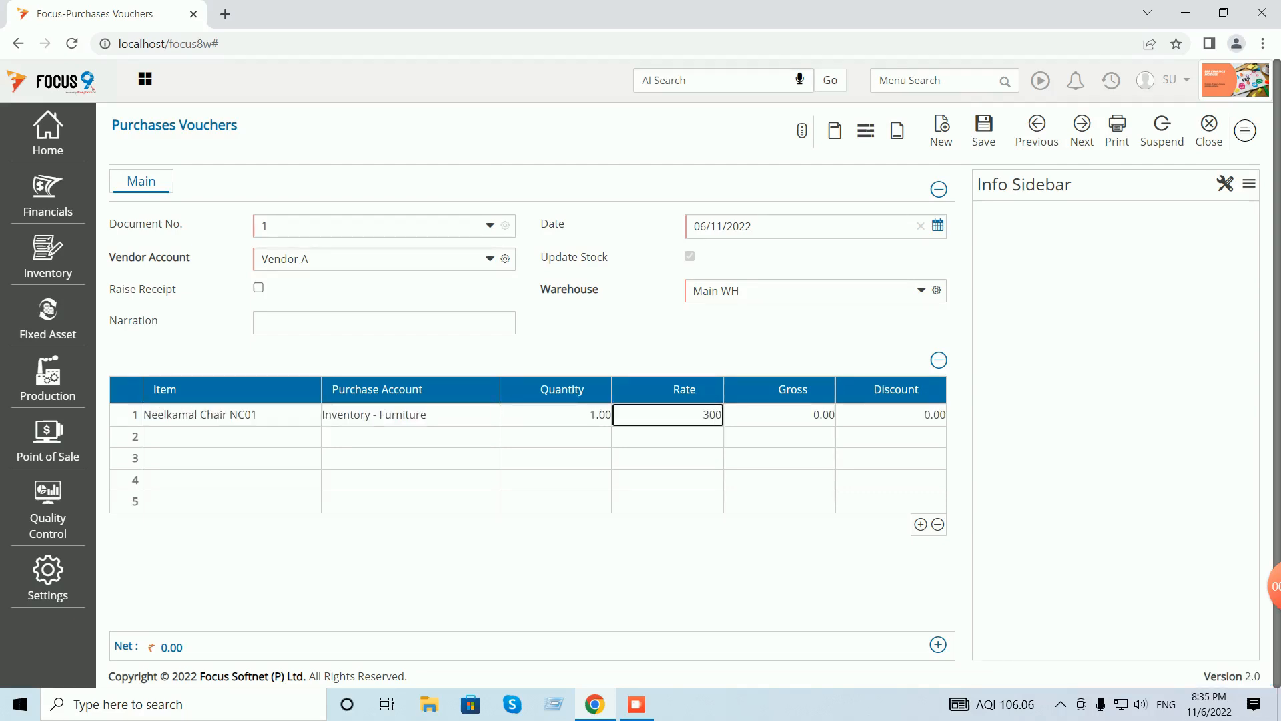
{"action": "key", "text": "Return"}
- Save the voucher with a new 300.00 bill reference and close the purchase screens
{"action": "left_click", "coordinate": [984, 129]}
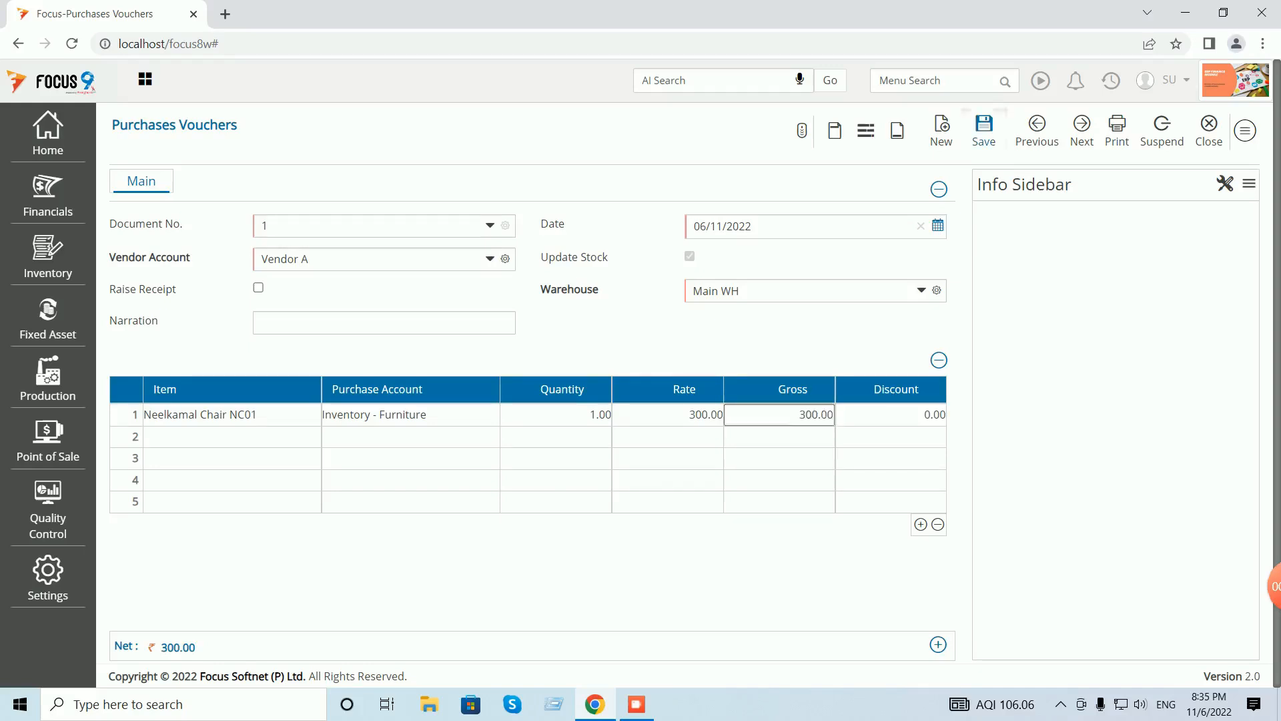
{"action": "left_click", "coordinate": [1132, 130]}
{"action": "left_click", "coordinate": [1170, 130]}
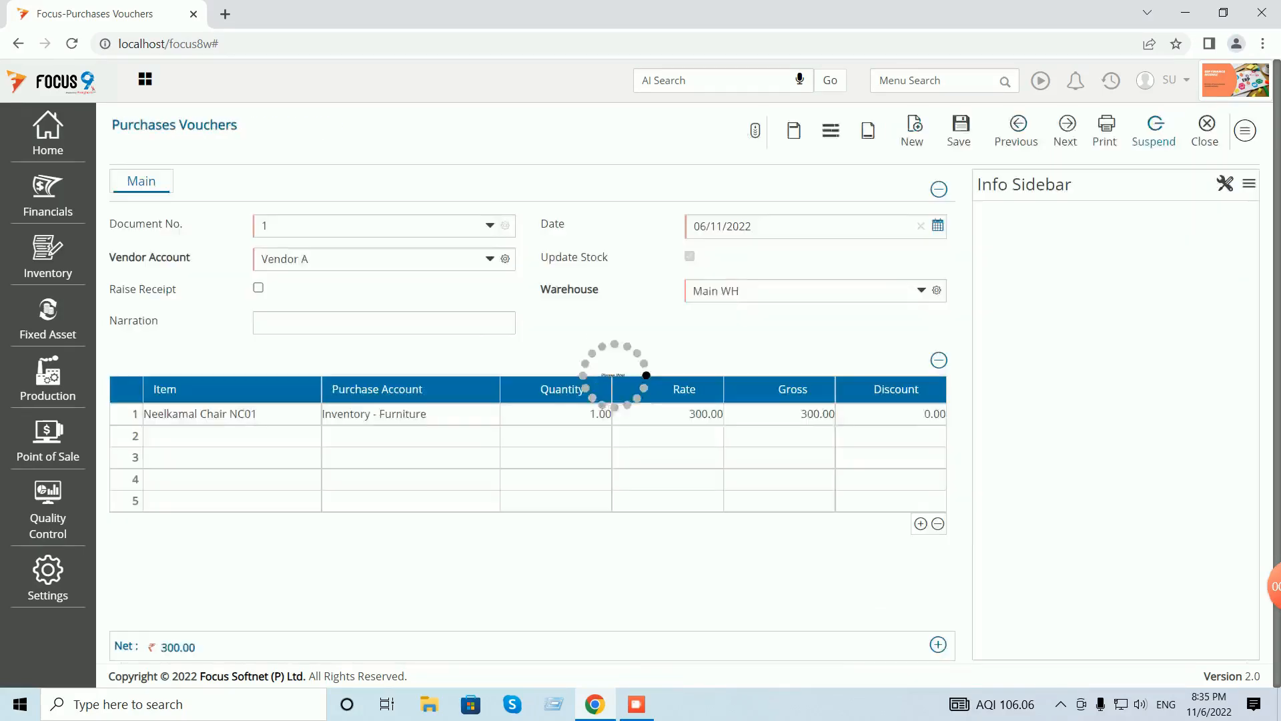
{"action": "left_click", "coordinate": [1209, 130]}
{"action": "left_click", "coordinate": [1226, 127]}
{"action": "left_click", "coordinate": [1111, 80]}
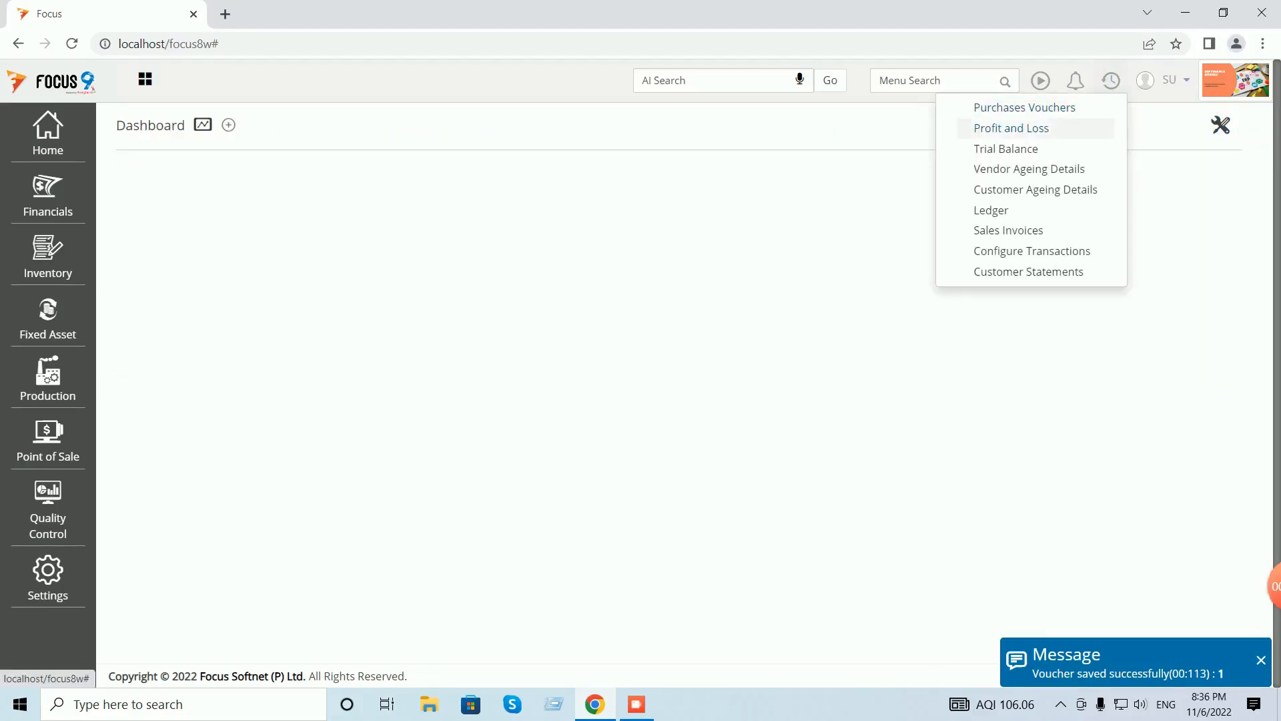
{"action": "left_click", "coordinate": [1041, 127]}
{"action": "left_click", "coordinate": [1209, 127]}
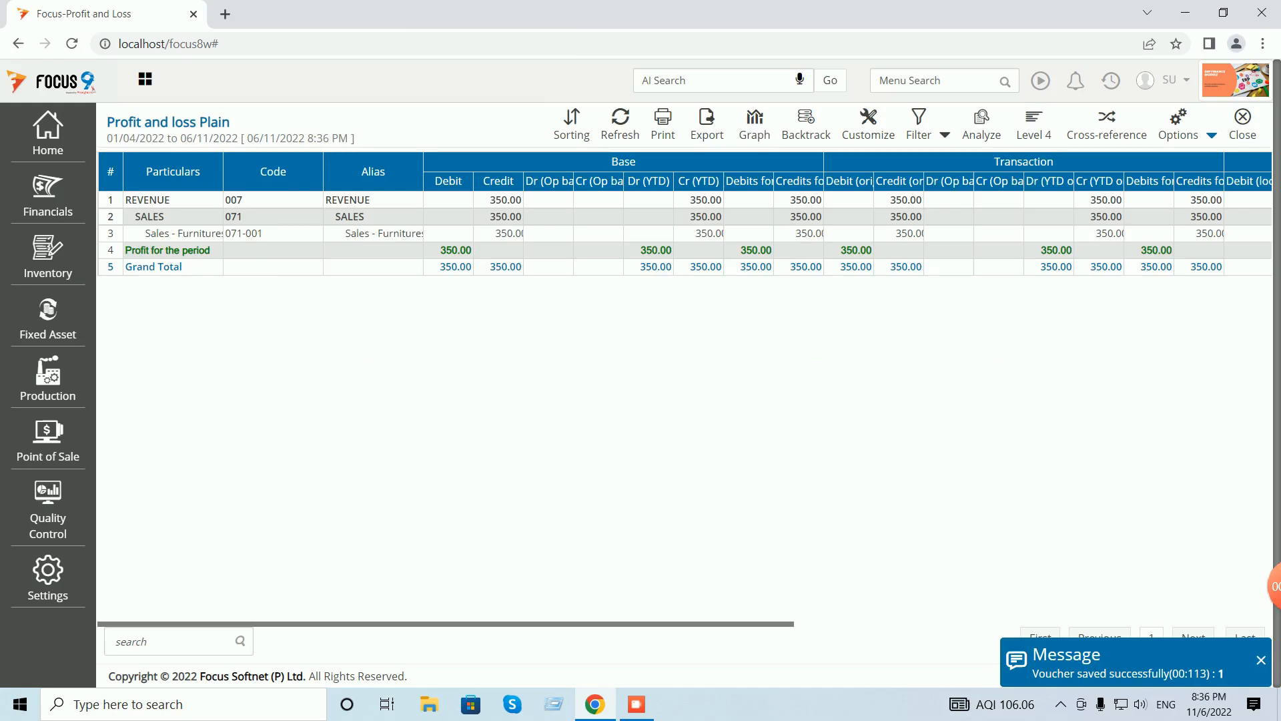
{"action": "left_click", "coordinate": [1242, 125]}
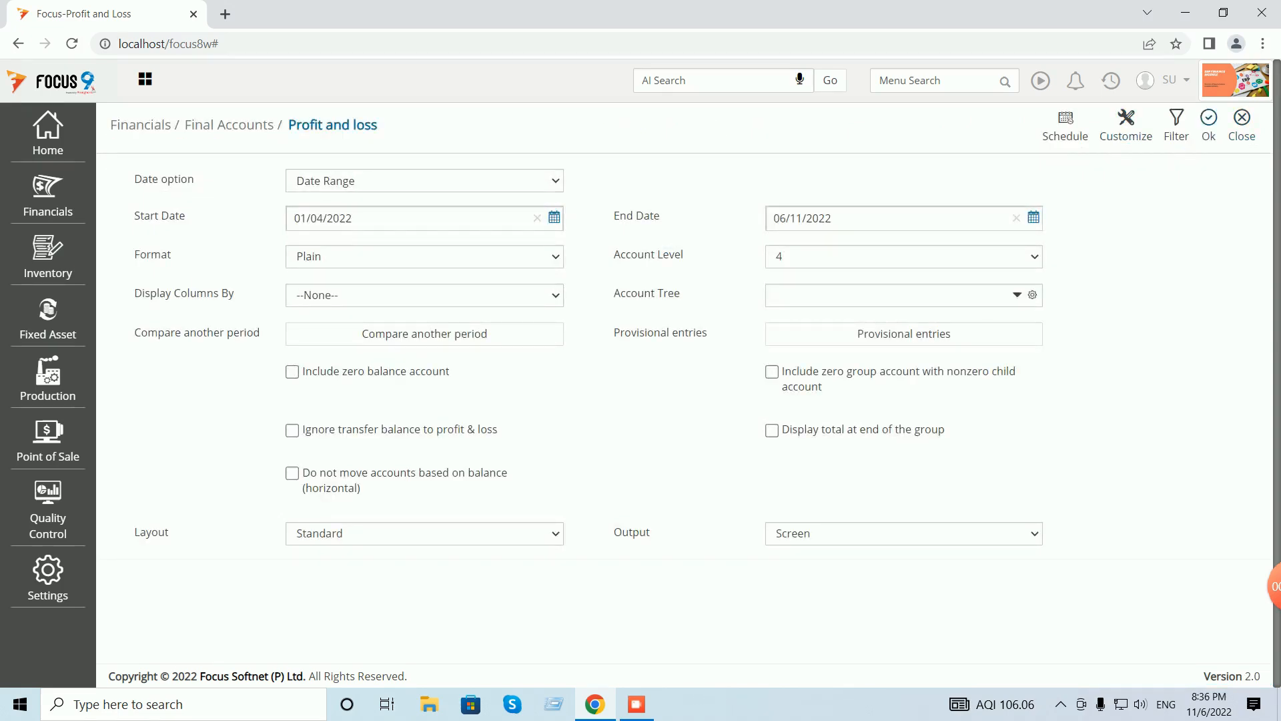
{"action": "left_click", "coordinate": [1241, 124]}
- Re-date purchase voucher 1 from 06/11/2022 to 05/11/2022 and save it, confirming the bill reference
{"action": "left_click", "coordinate": [1111, 81]}
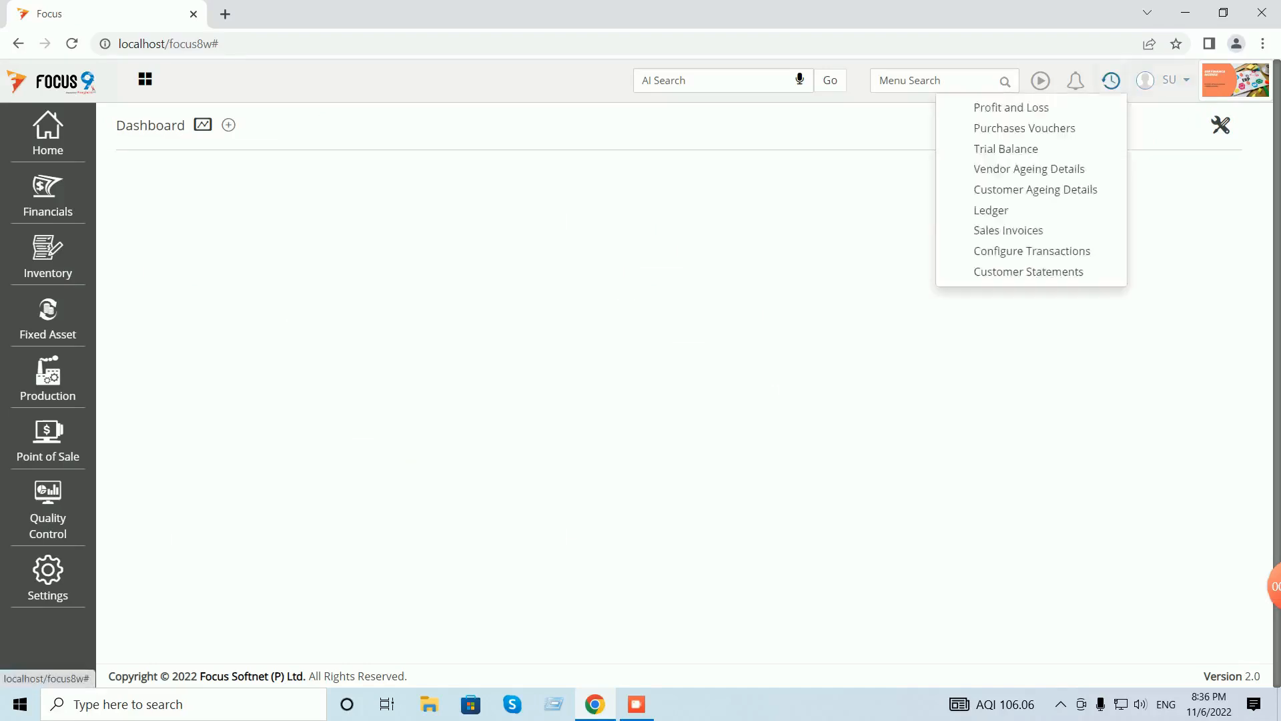
{"action": "left_click", "coordinate": [1081, 128]}
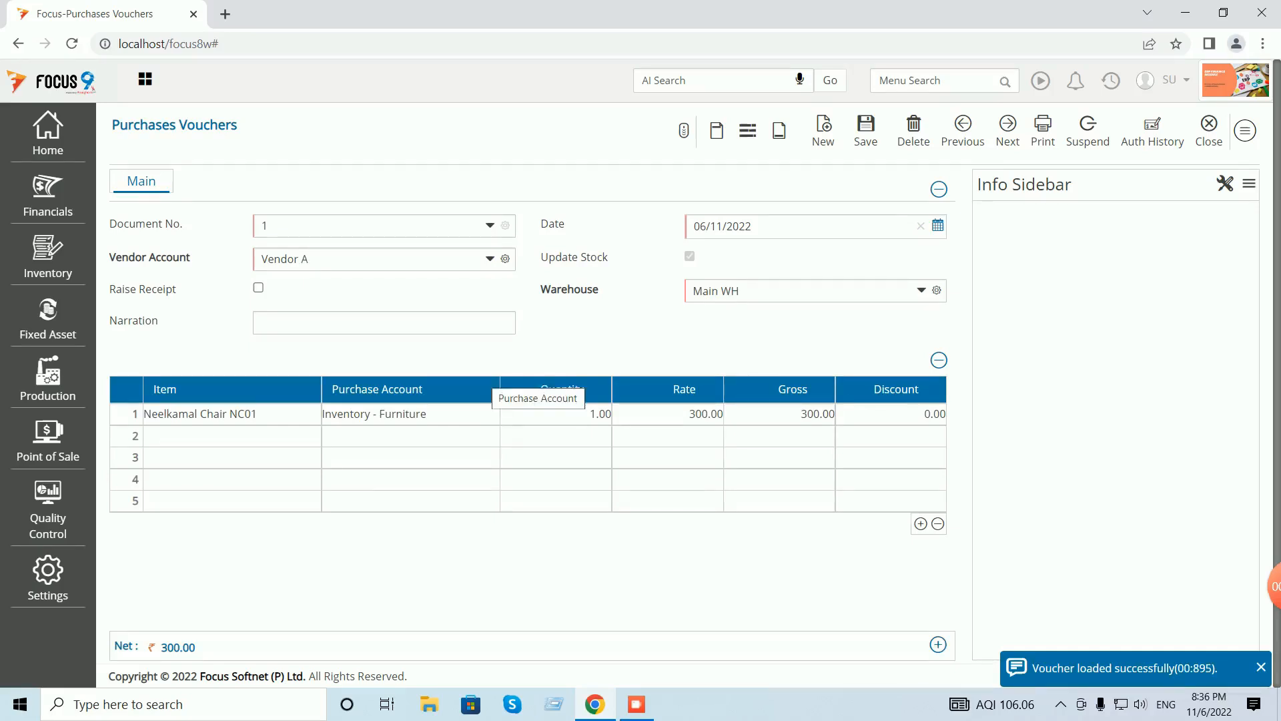
{"action": "double_click", "coordinate": [700, 226]}
{"action": "left_click", "coordinate": [700, 226]}
{"action": "type", "text": "5"}
{"action": "key", "text": "Tab"}
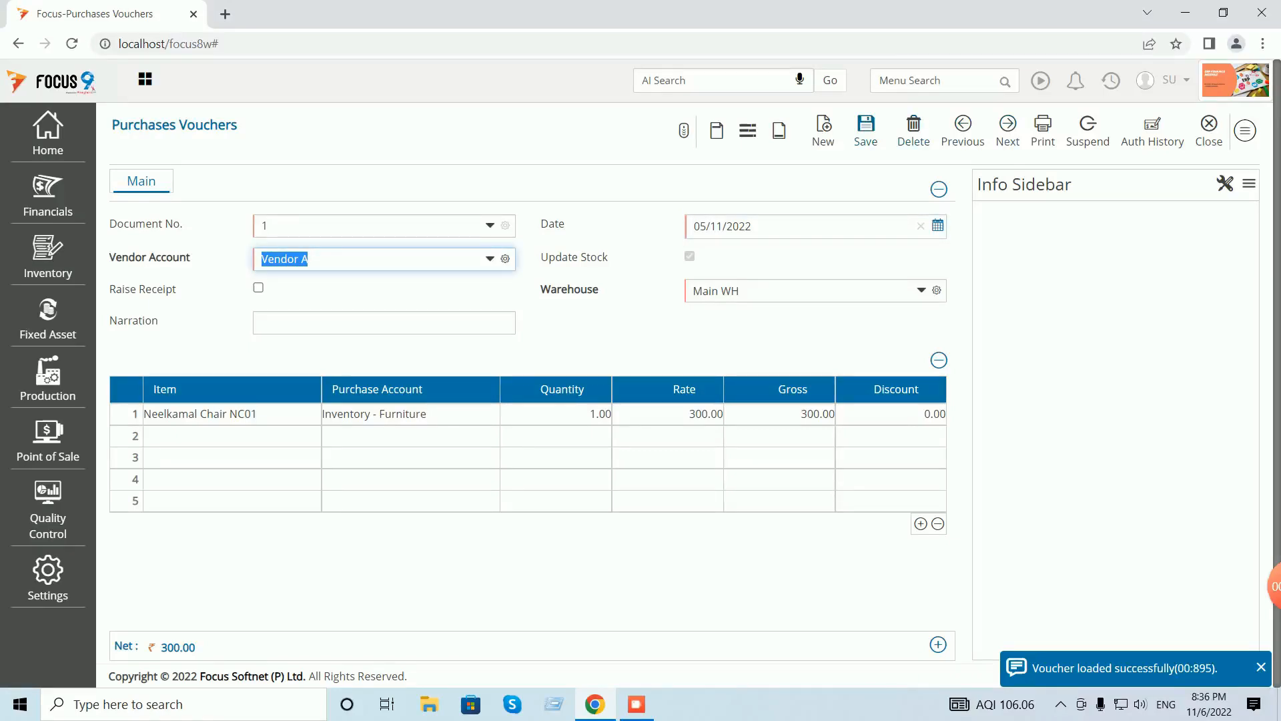
{"action": "left_click", "coordinate": [865, 130]}
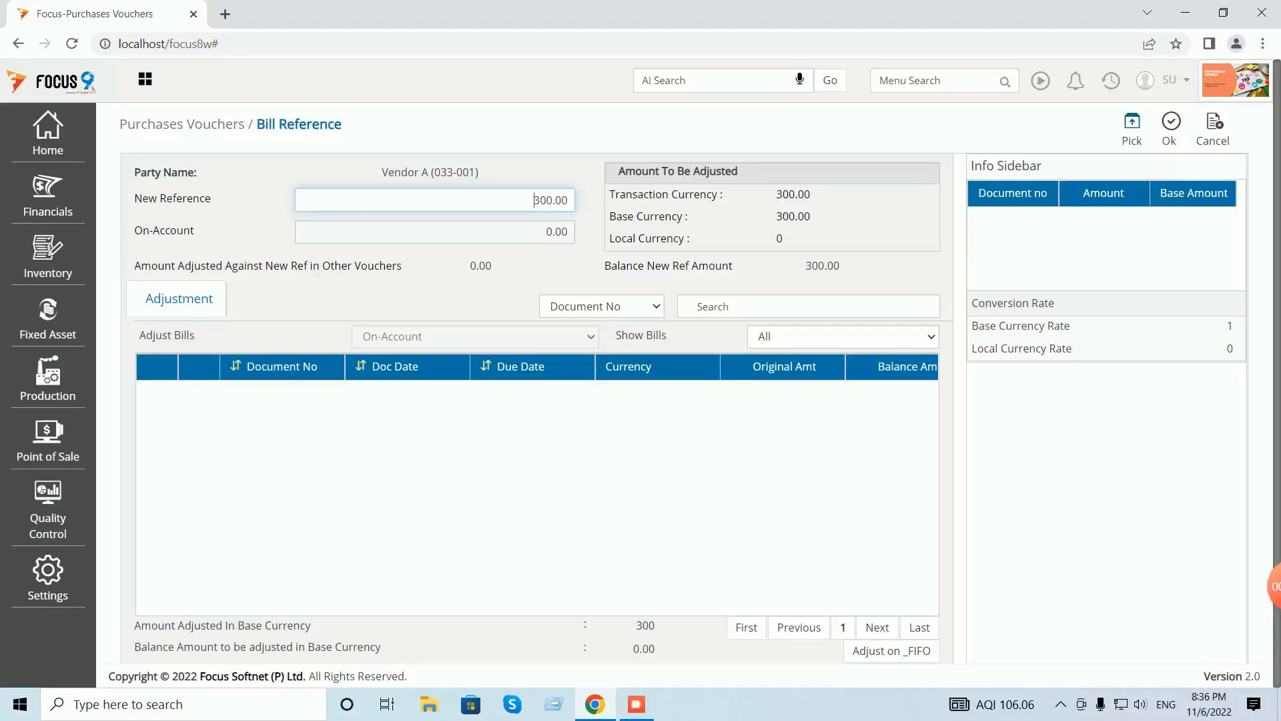
{"action": "left_click", "coordinate": [1170, 129]}
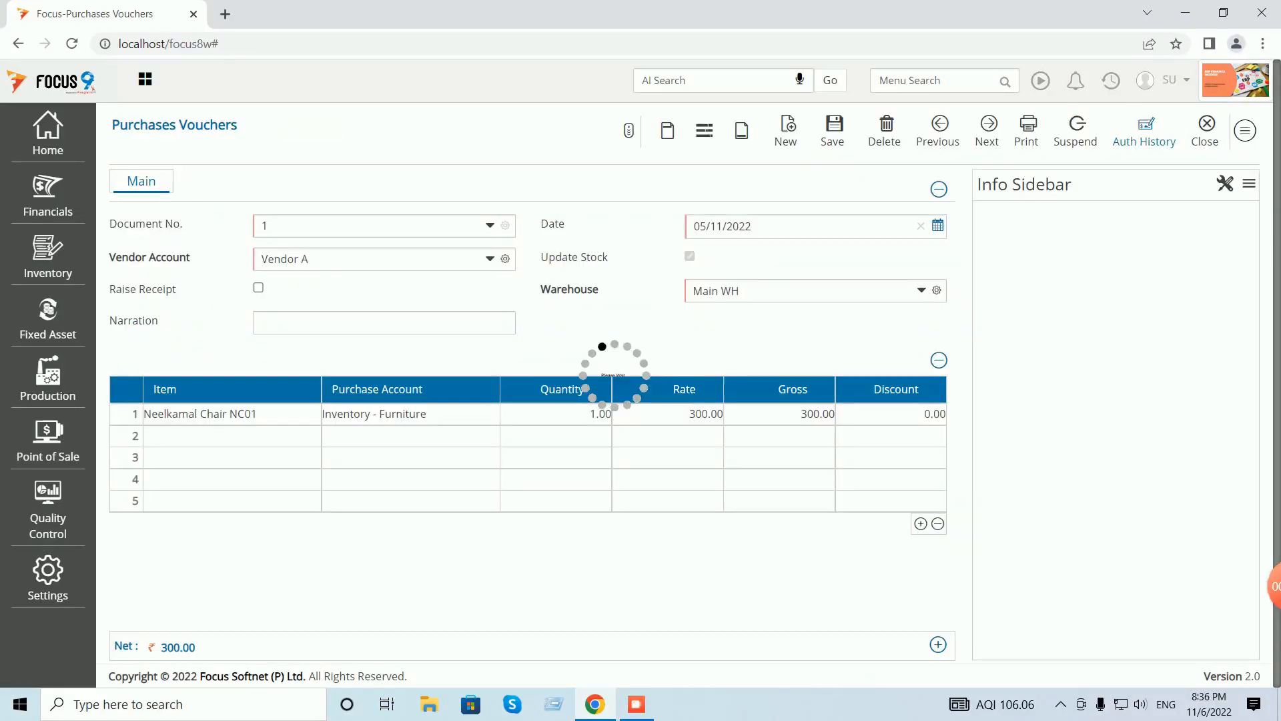
{"action": "left_click", "coordinate": [1209, 130]}
{"action": "left_click", "coordinate": [1234, 128]}
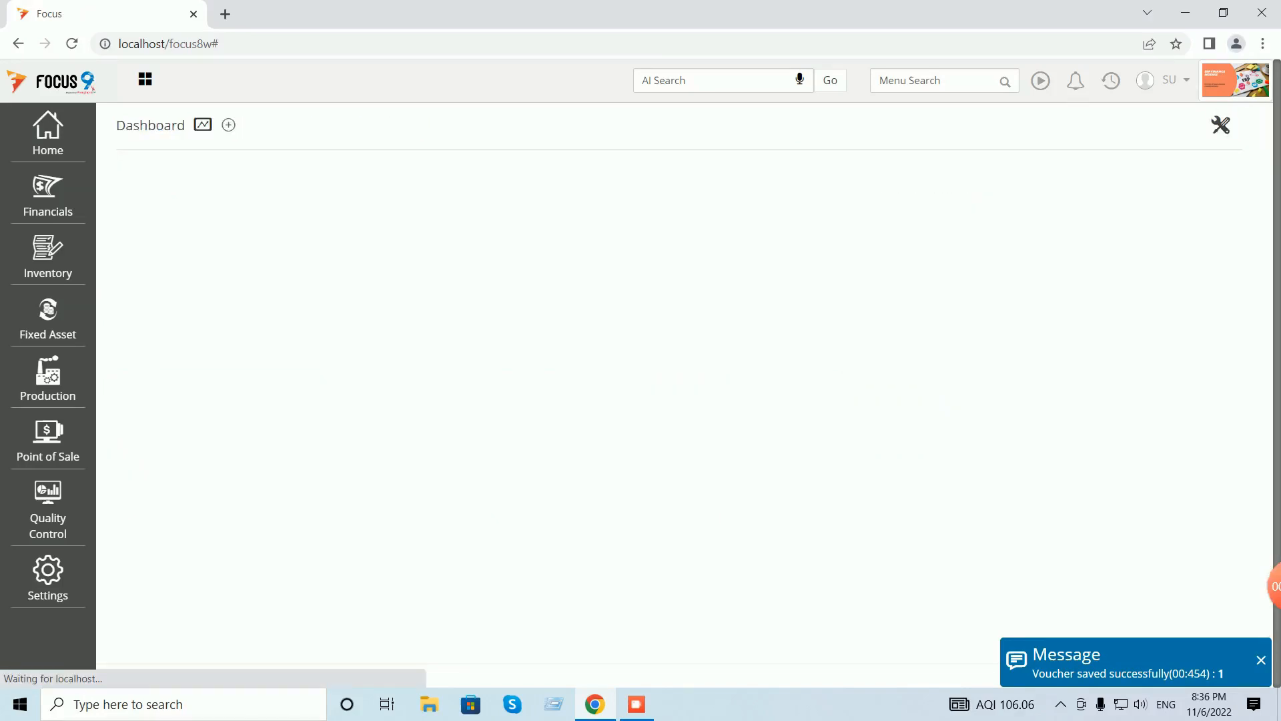
{"action": "type", "text": "pro"}
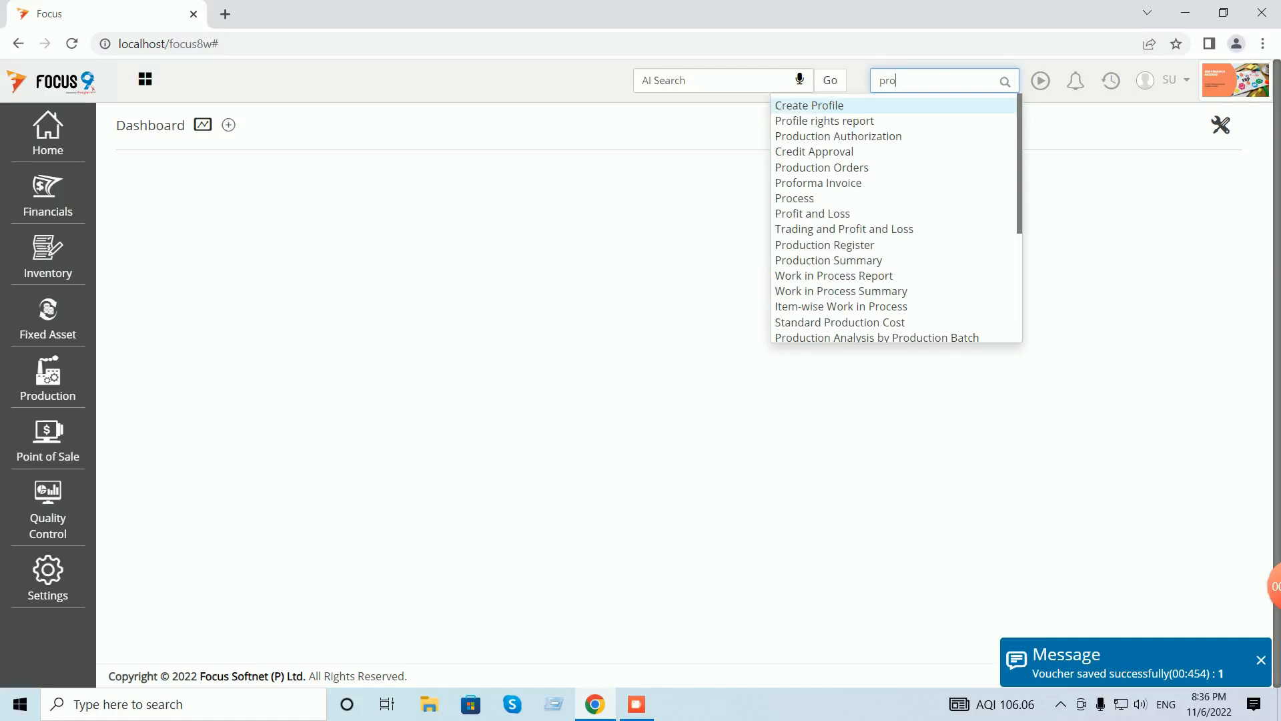
{"action": "type", "text": "fi"}
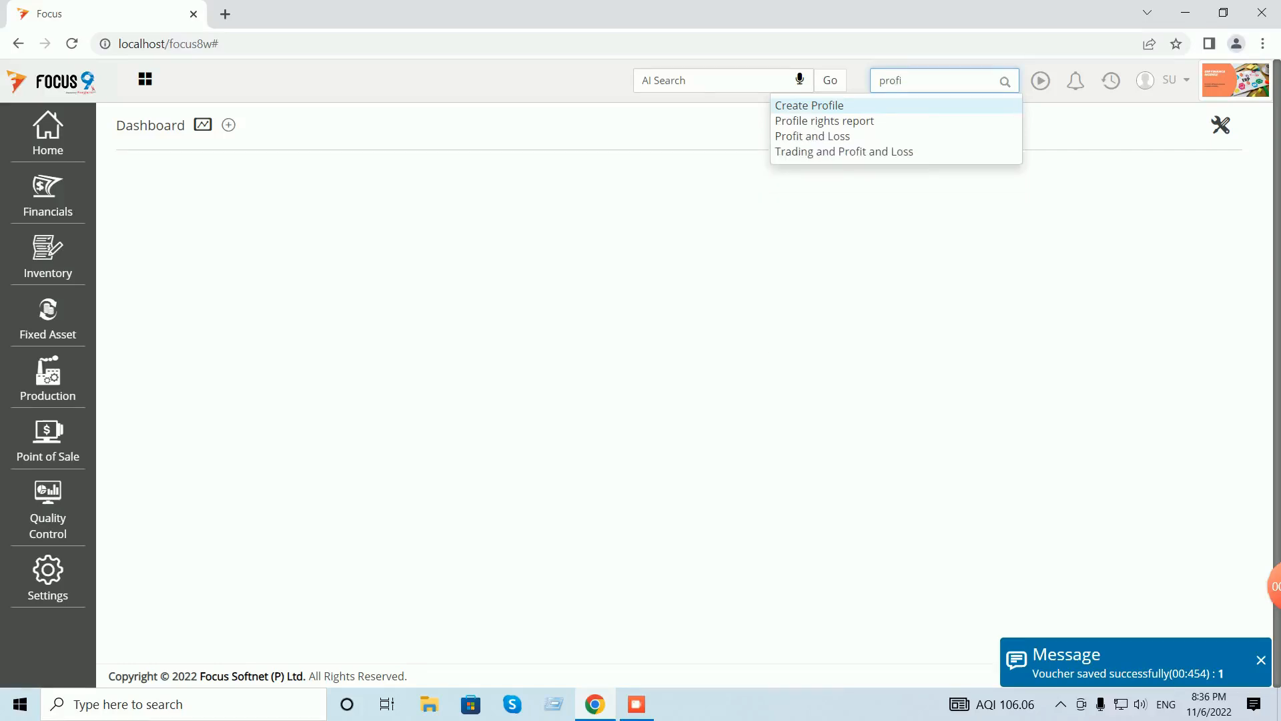
{"action": "left_click", "coordinate": [826, 136]}
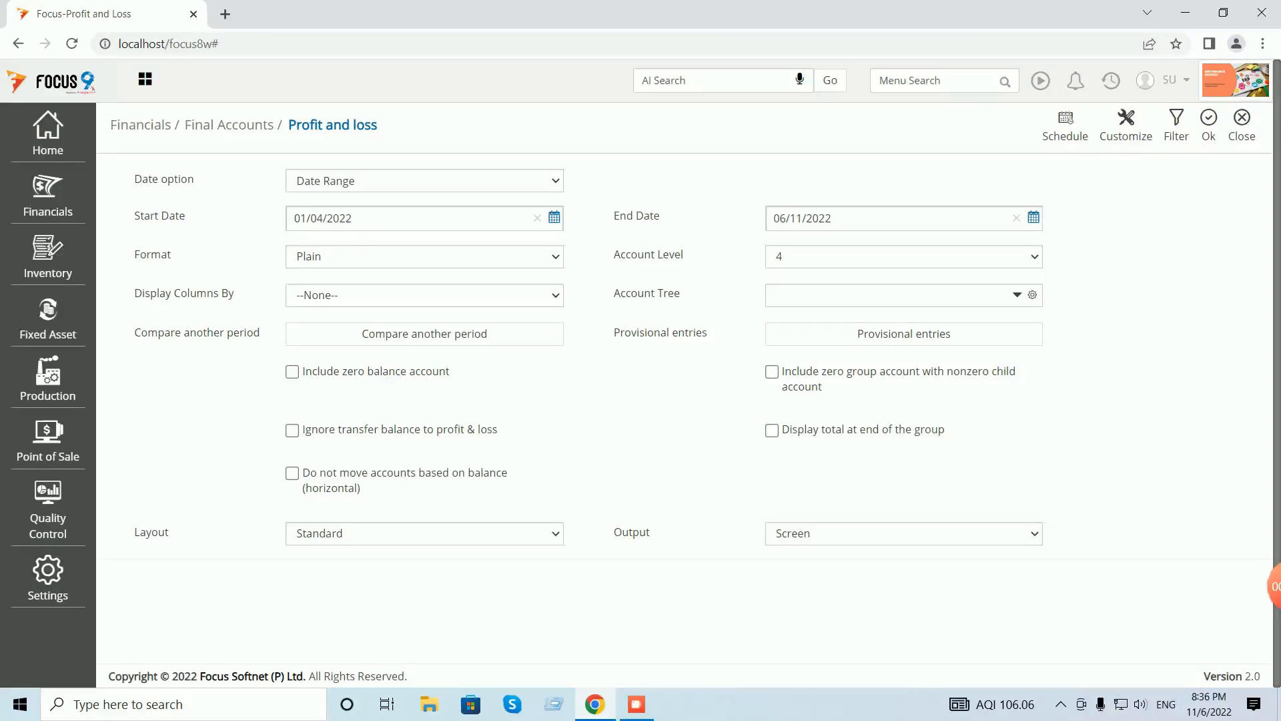
{"action": "left_click", "coordinate": [1208, 125]}
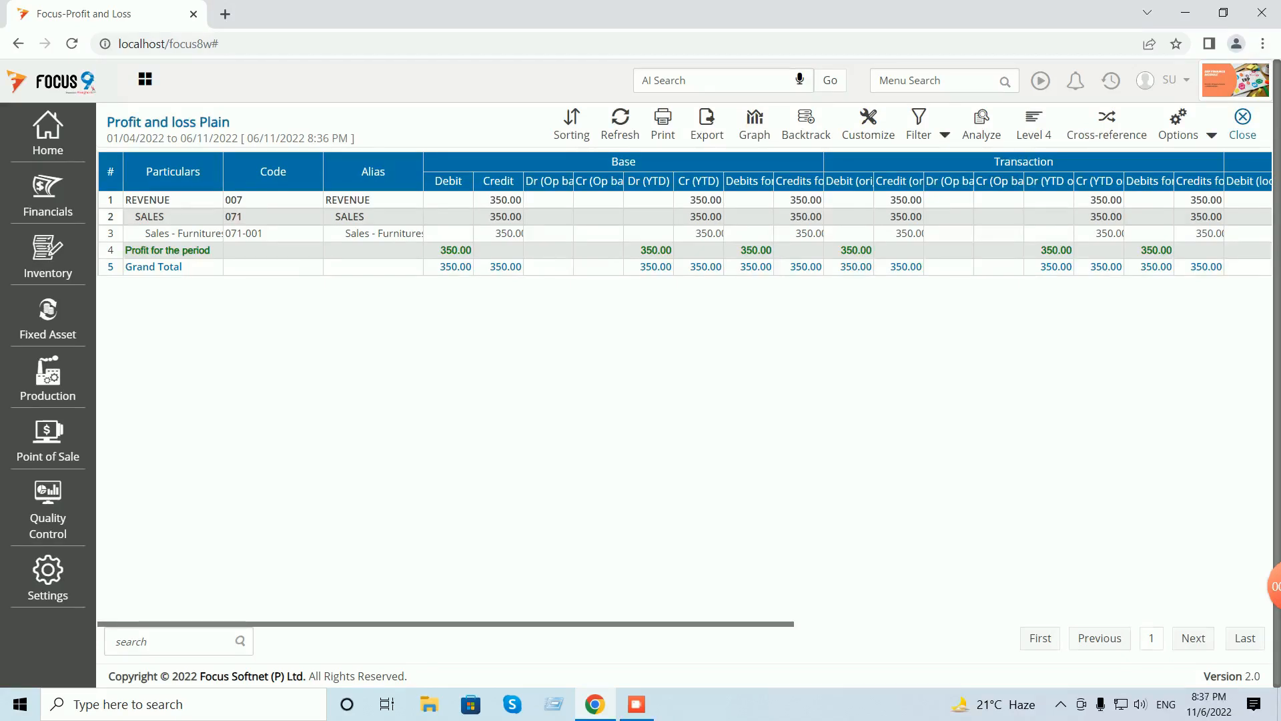
{"action": "left_click", "coordinate": [1243, 124]}
{"action": "left_click", "coordinate": [1243, 124]}
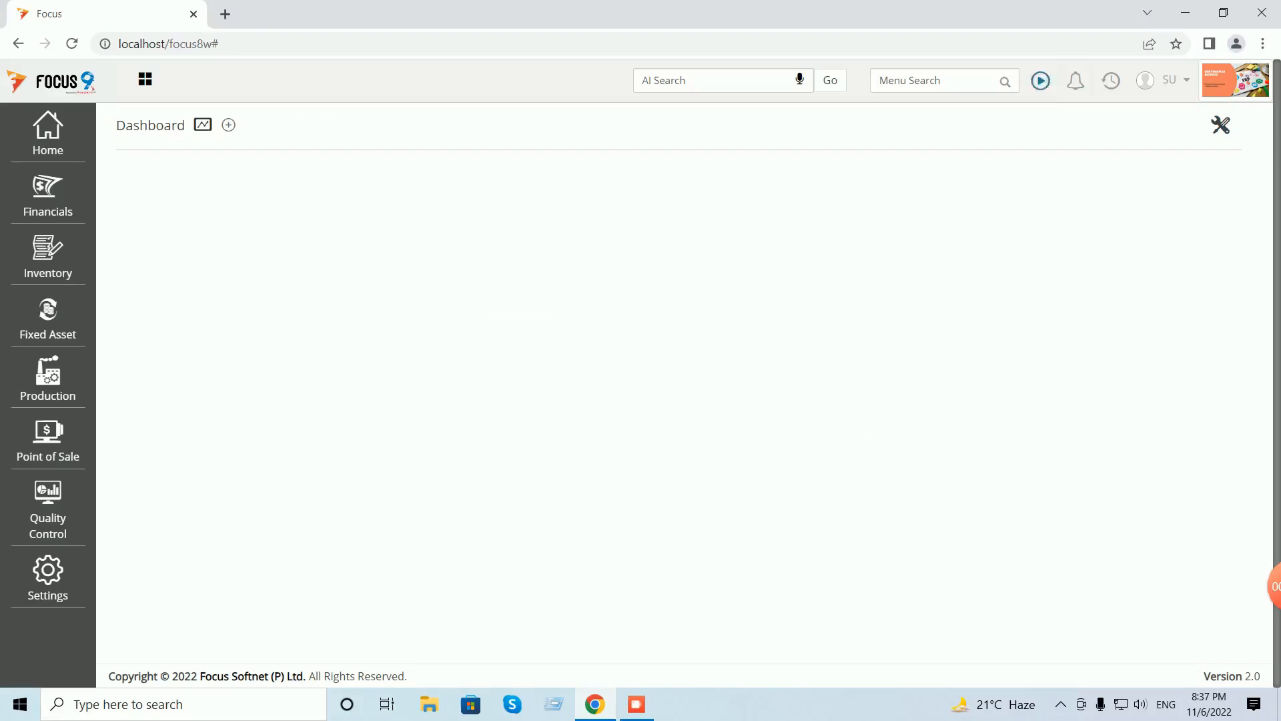
{"action": "left_click", "coordinate": [1110, 80]}
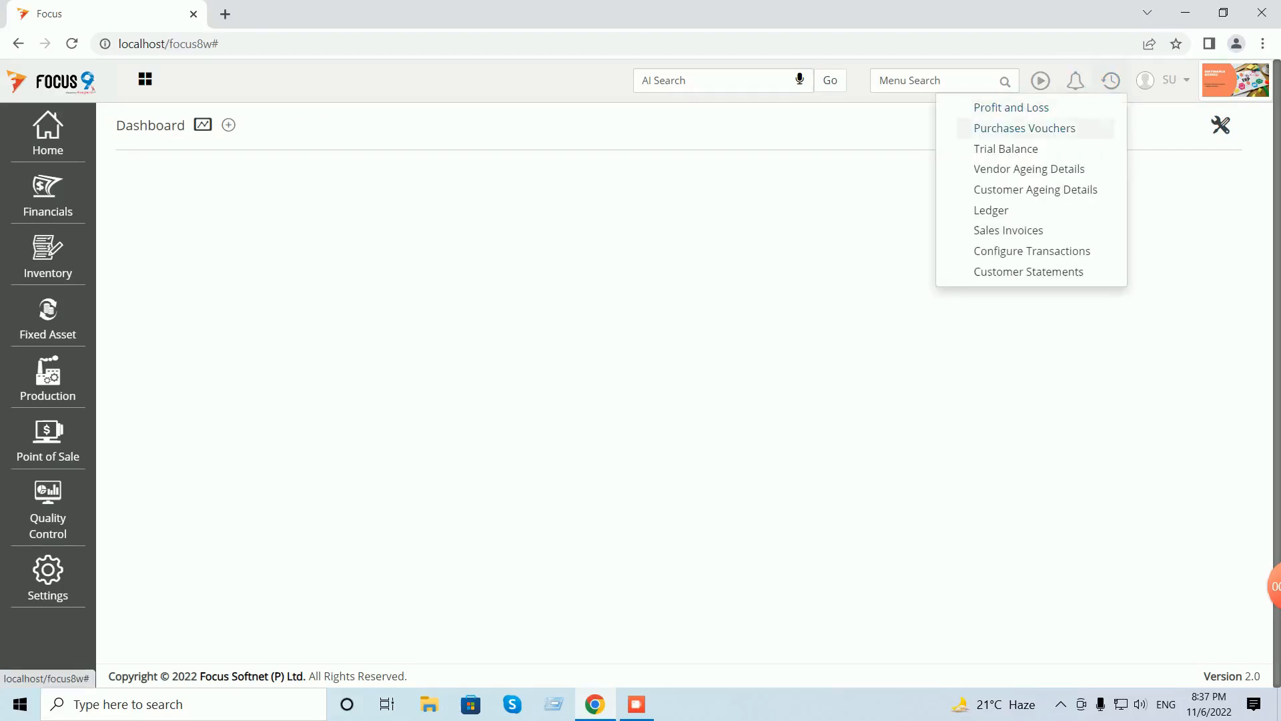
- Switch row 1's Neelkamal Chair account from Inventory - Furniture to Purchase and save the voucher
{"action": "left_click", "coordinate": [1024, 128]}
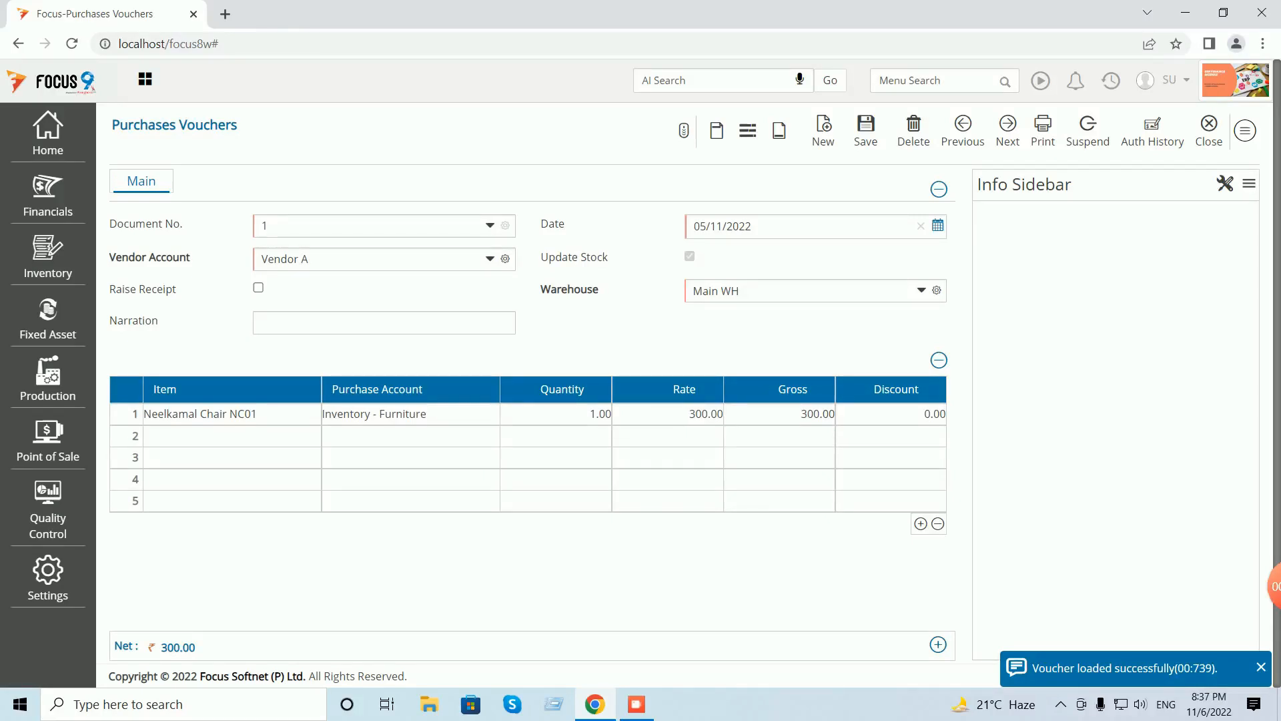
{"action": "left_click", "coordinate": [410, 414]}
{"action": "left_click_drag", "start_coordinate": [428, 414], "coordinate": [327, 414]}
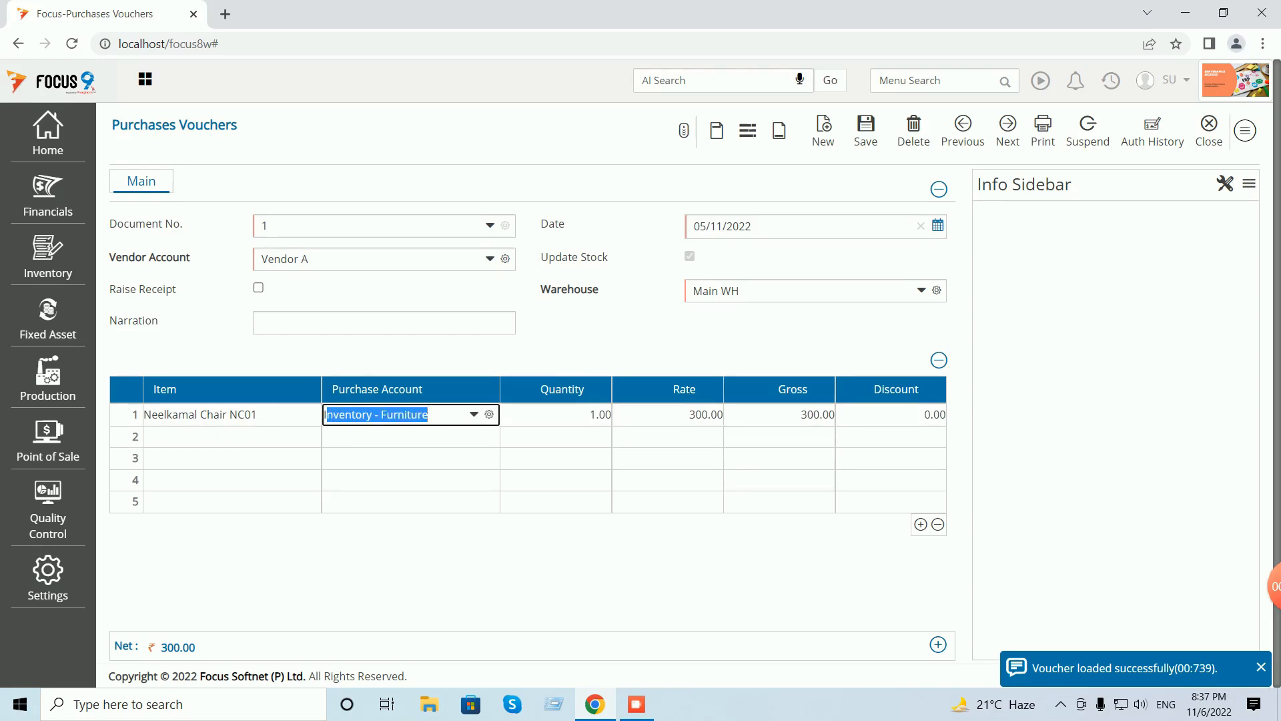
{"action": "type", "text": "pur"}
{"action": "key", "text": "BackSpace"}
{"action": "key", "text": "BackSpace"}
{"action": "key", "text": "BackSpace"}
{"action": "type", "text": "pur"}
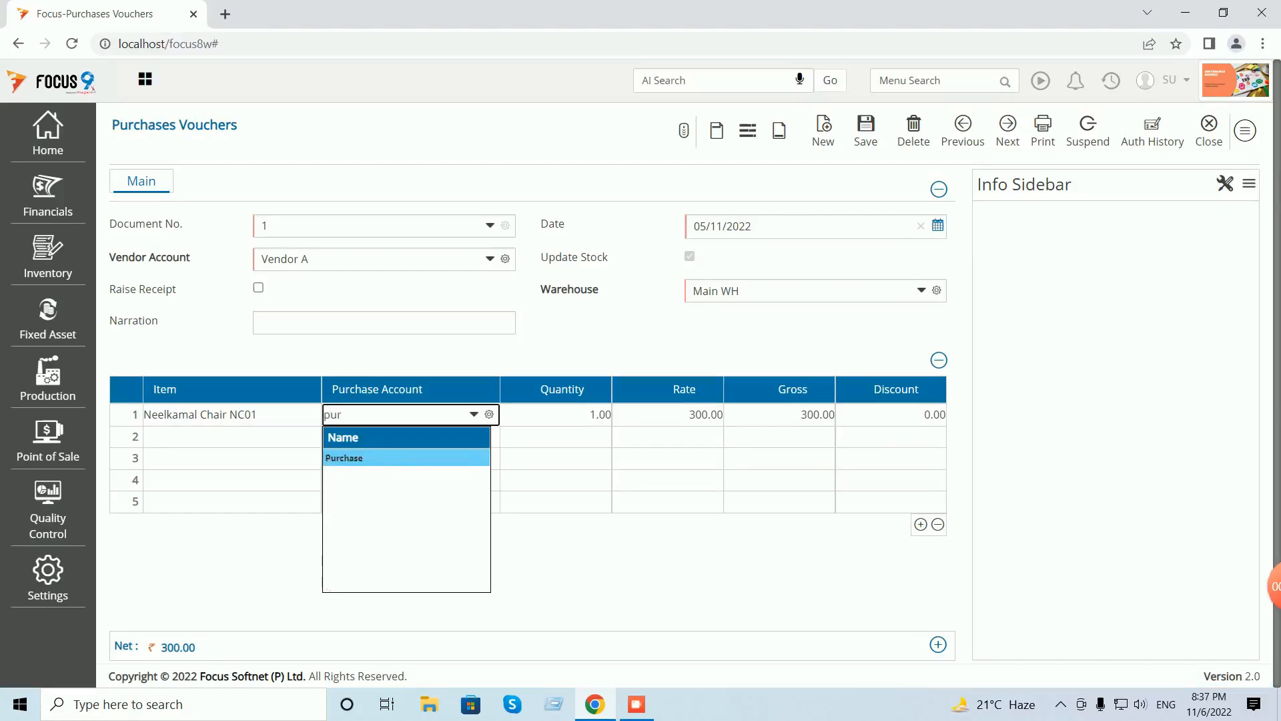
{"action": "key", "text": "Return"}
{"action": "key", "text": "Return"}
{"action": "left_click", "coordinate": [866, 129]}
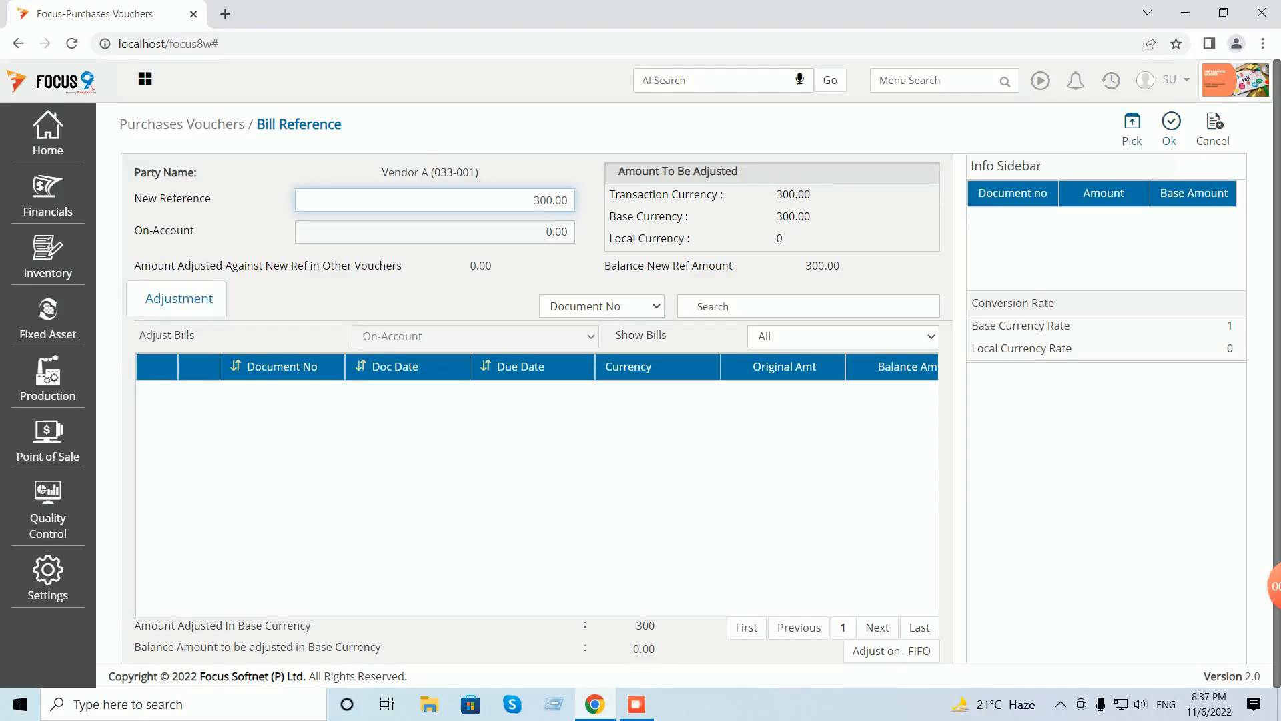
{"action": "left_click", "coordinate": [1170, 128]}
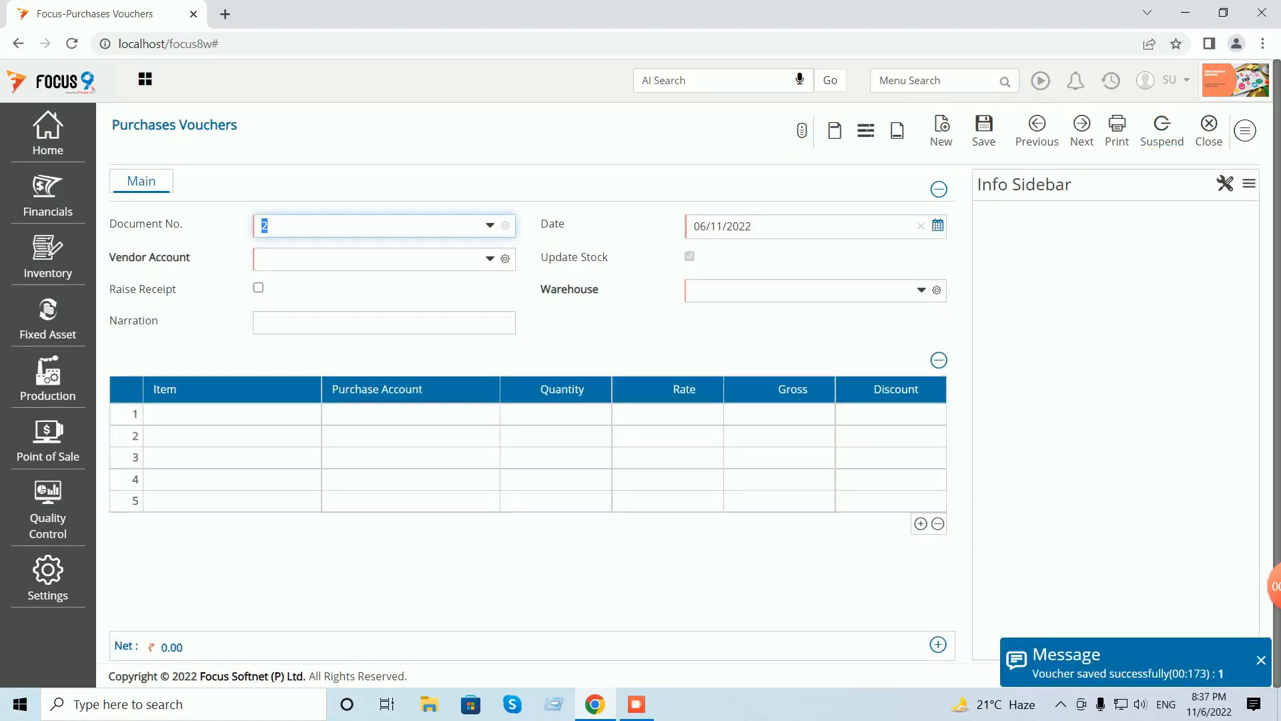
{"action": "left_click", "coordinate": [1209, 127]}
{"action": "left_click", "coordinate": [1223, 127]}
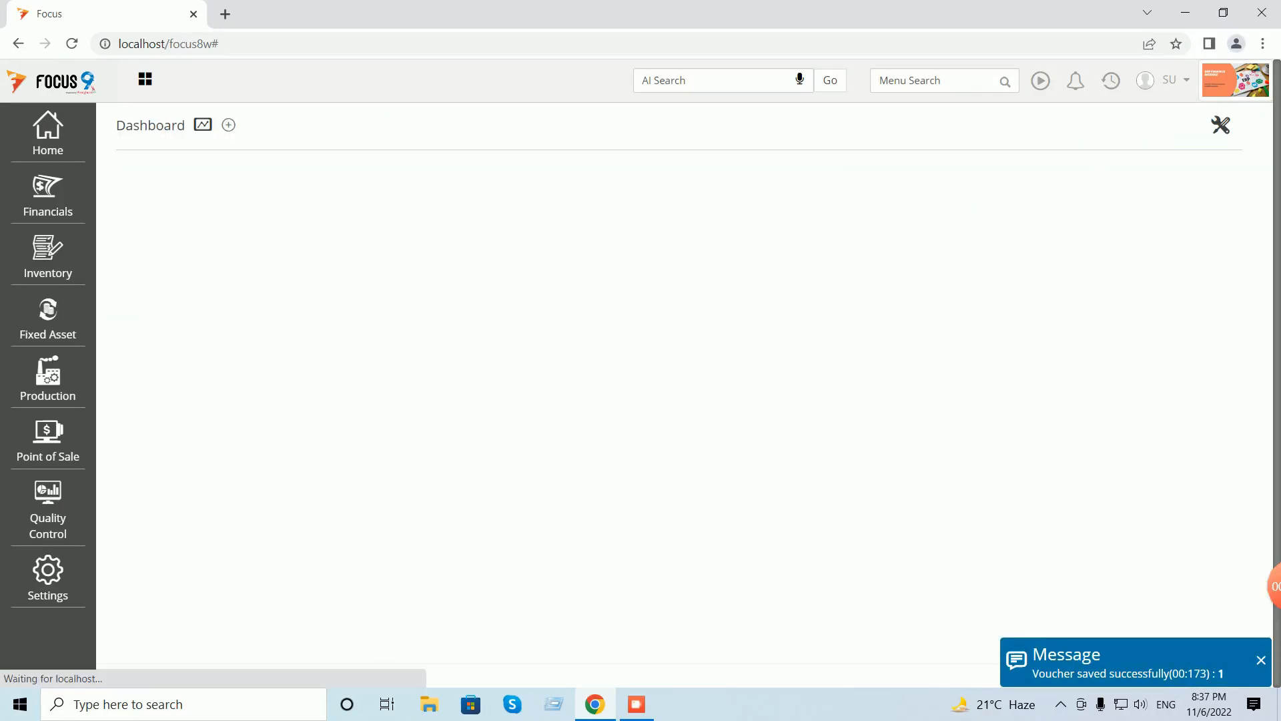
{"action": "left_click", "coordinate": [1112, 80]}
{"action": "left_click", "coordinate": [1008, 125]}
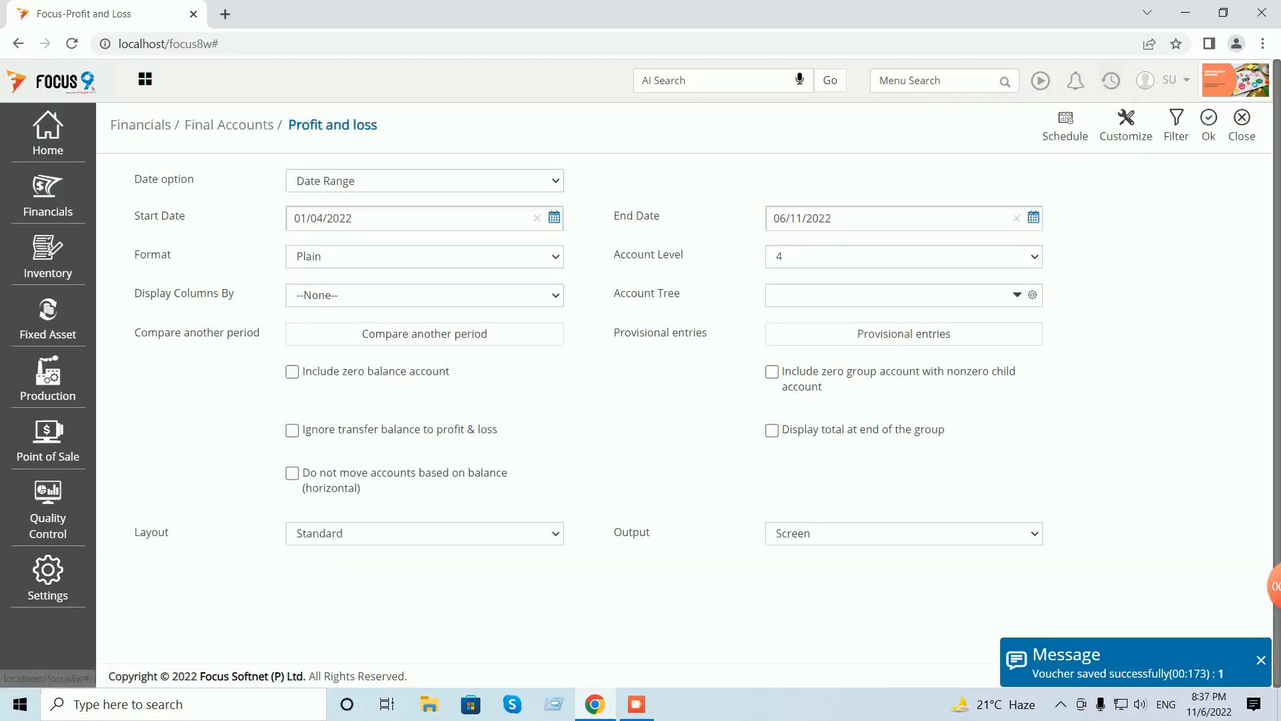
{"action": "left_click", "coordinate": [1208, 126]}
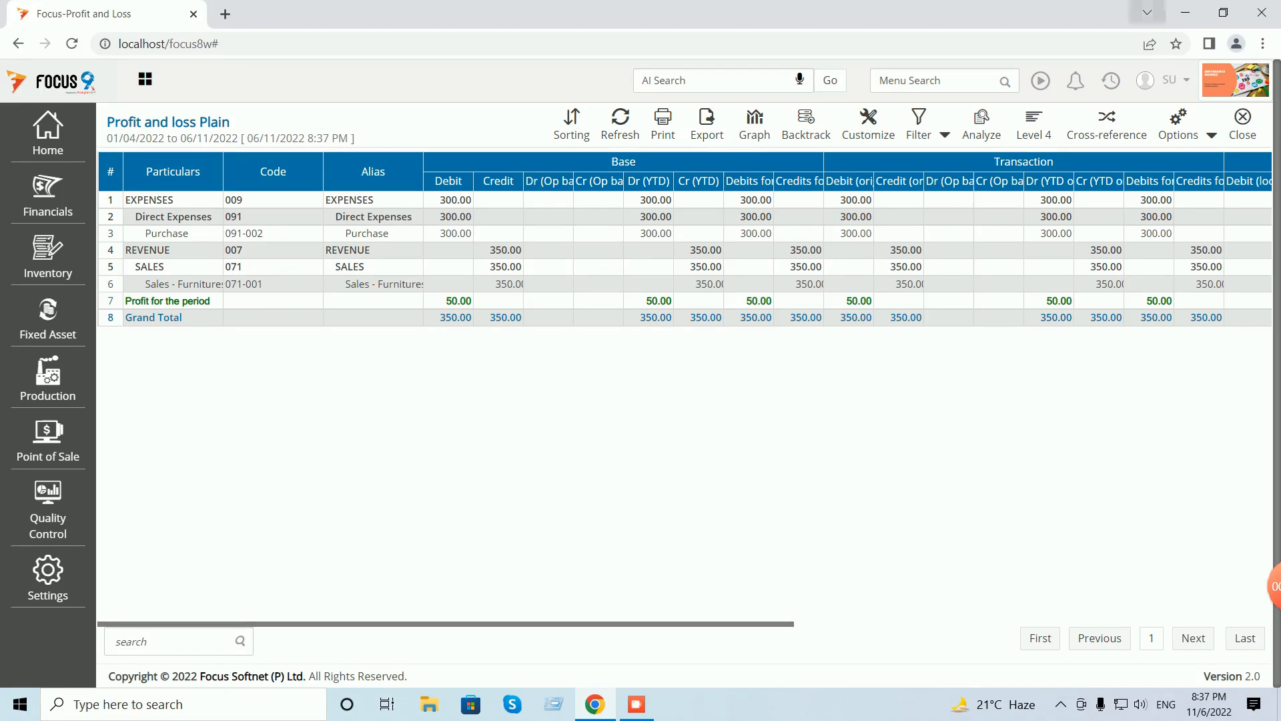
{"action": "left_click", "coordinate": [1242, 124]}
{"action": "left_click", "coordinate": [1242, 124]}
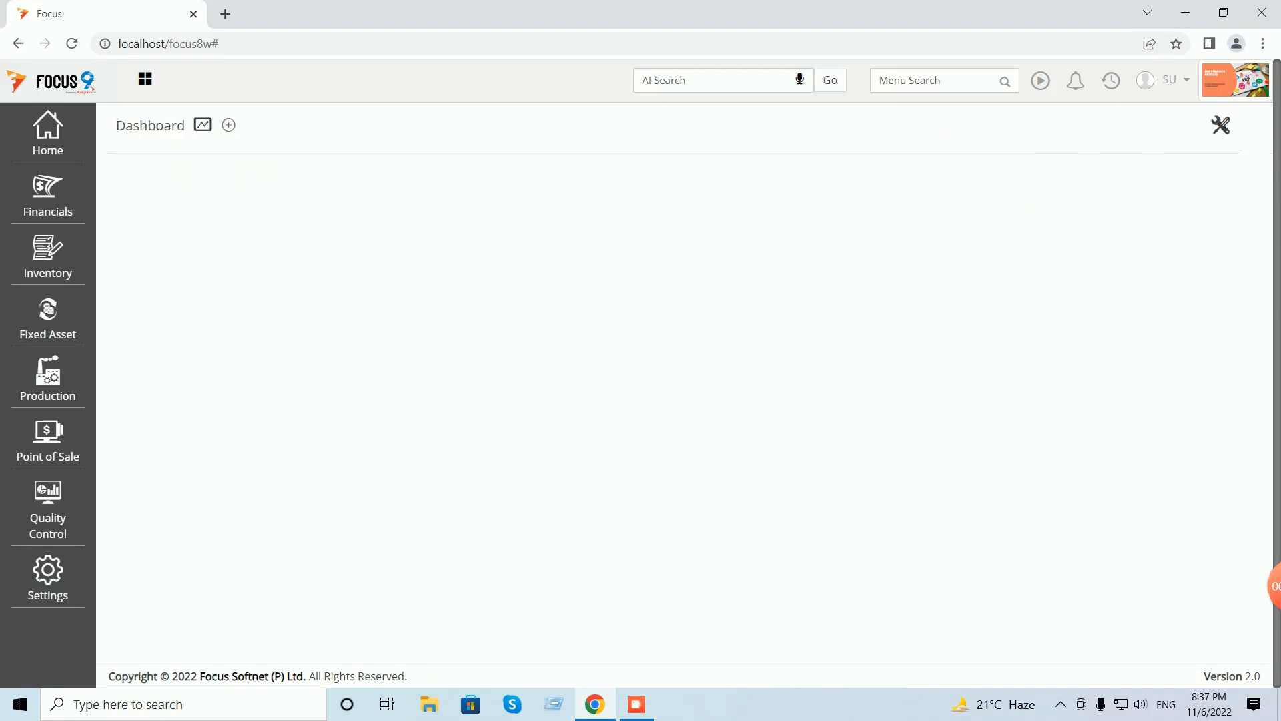
{"action": "left_click", "coordinate": [937, 81]}
{"action": "type", "text": "alance"}
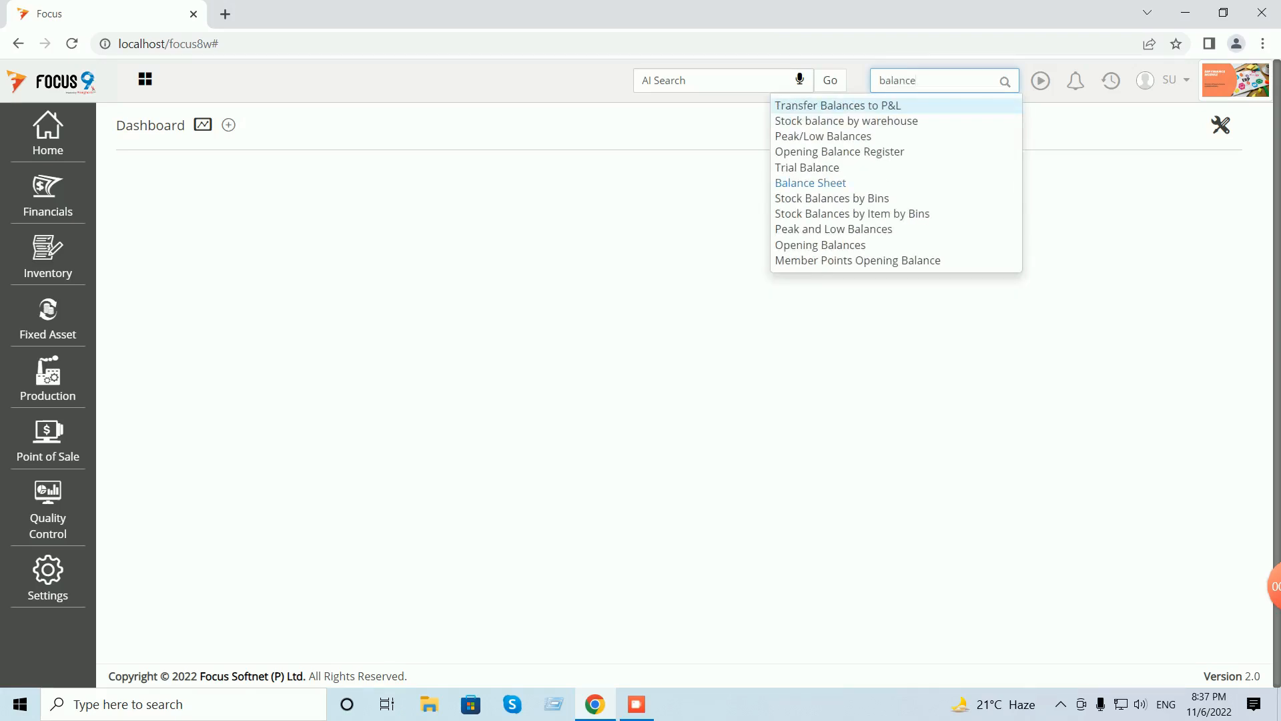
{"action": "left_click", "coordinate": [810, 183]}
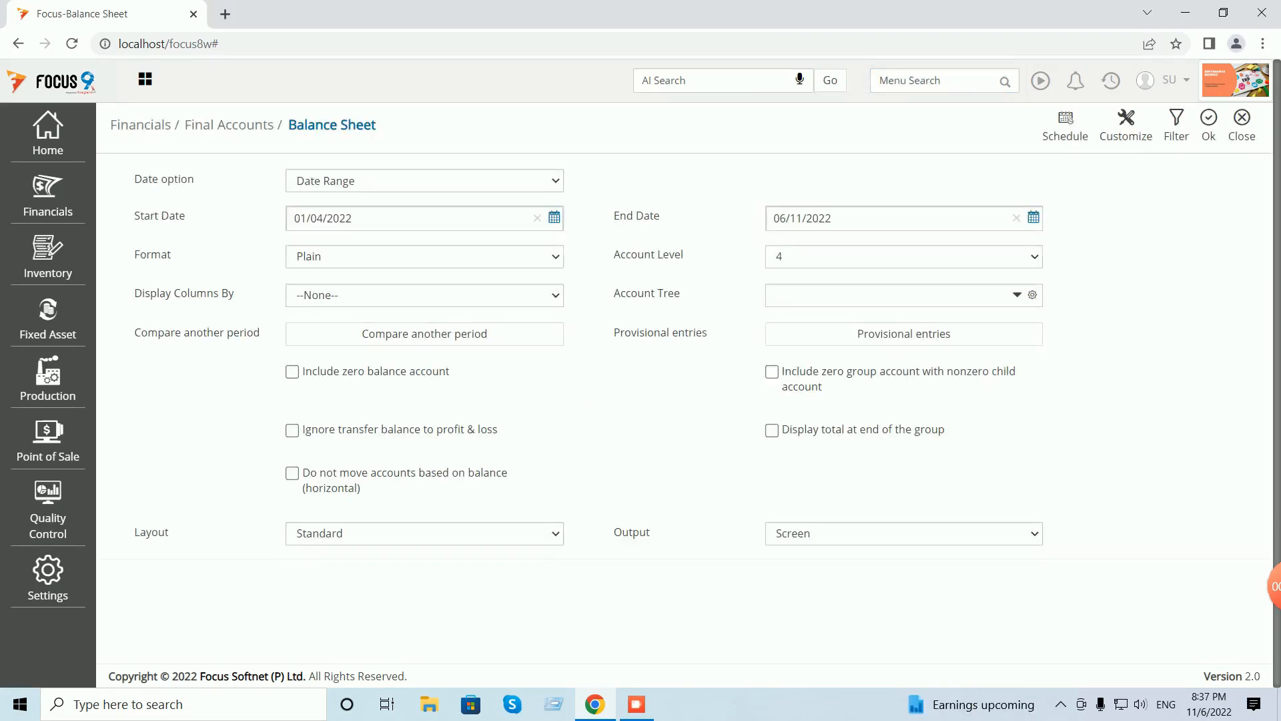
{"action": "left_click", "coordinate": [1209, 125]}
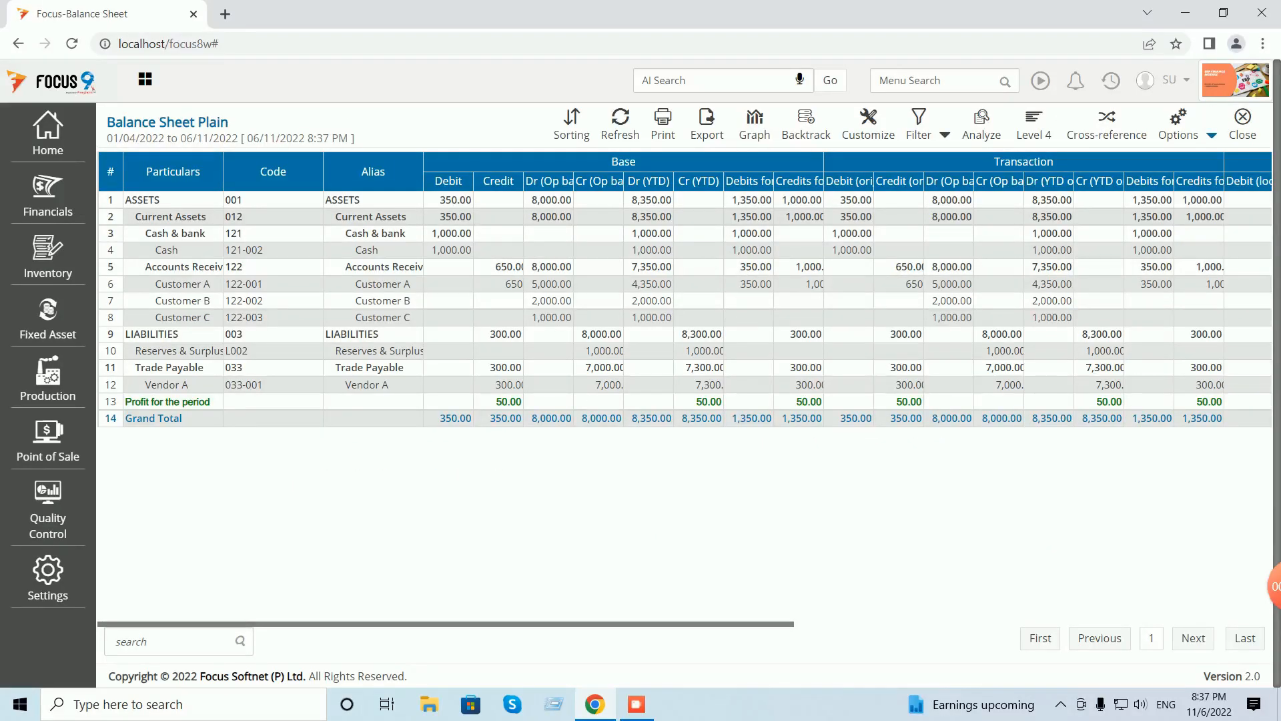
{"action": "left_click", "coordinate": [1211, 135]}
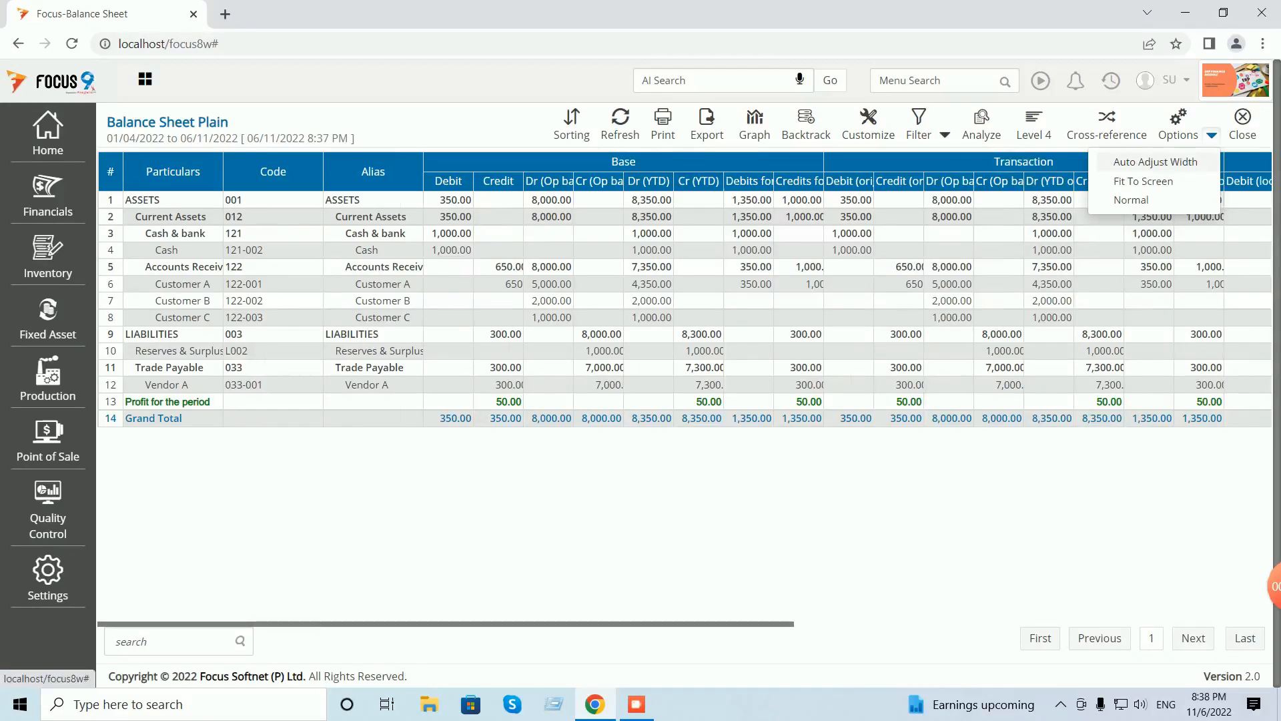
{"action": "left_click", "coordinate": [1134, 162]}
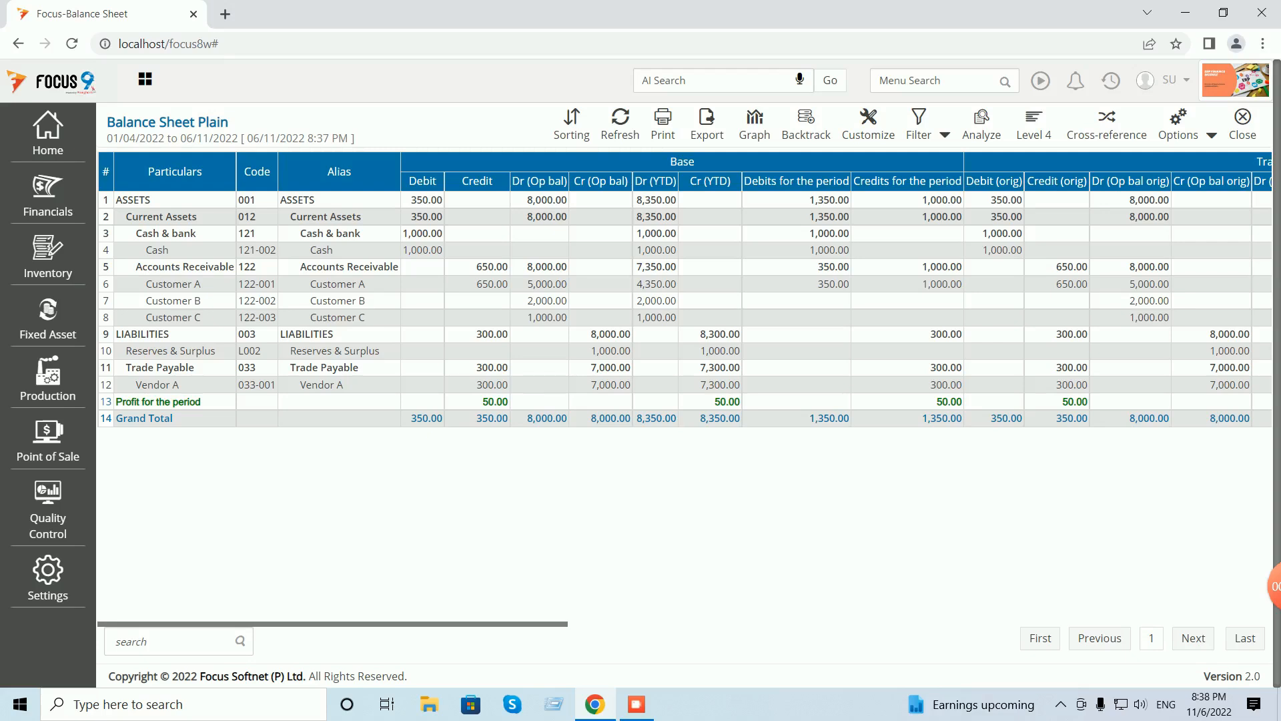
{"action": "left_click", "coordinate": [1243, 124]}
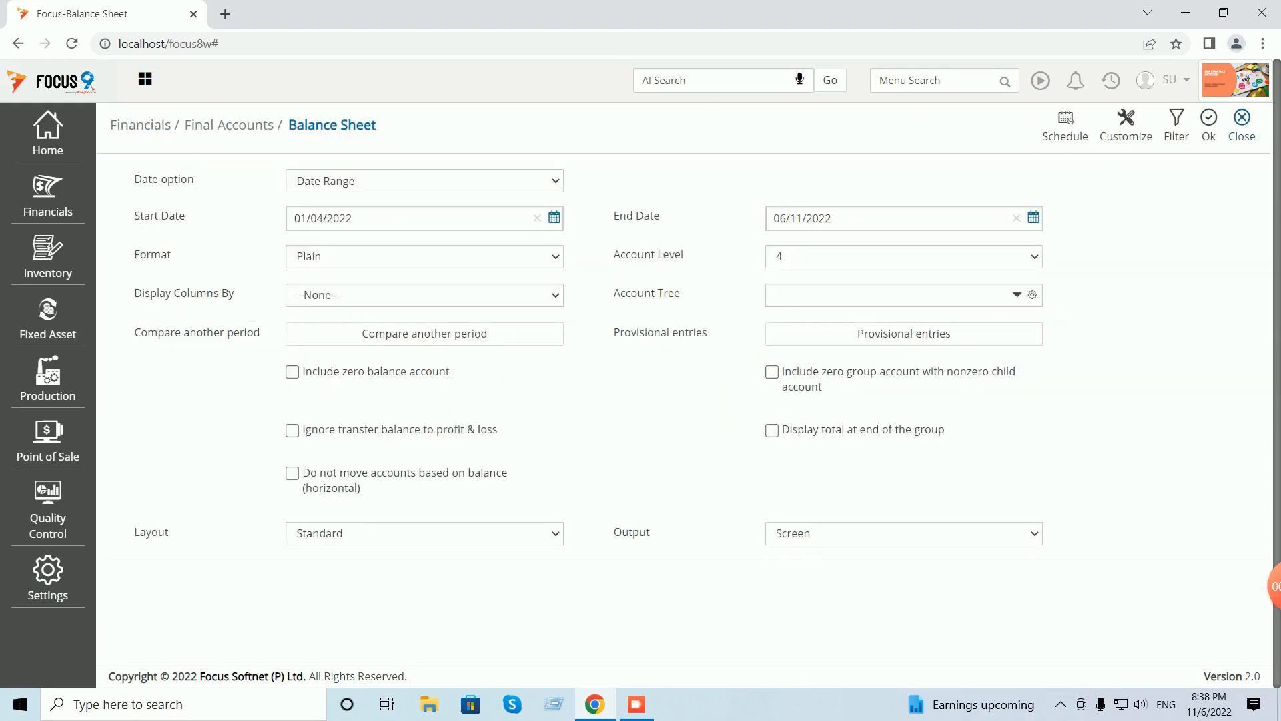
{"action": "left_click", "coordinate": [1243, 124]}
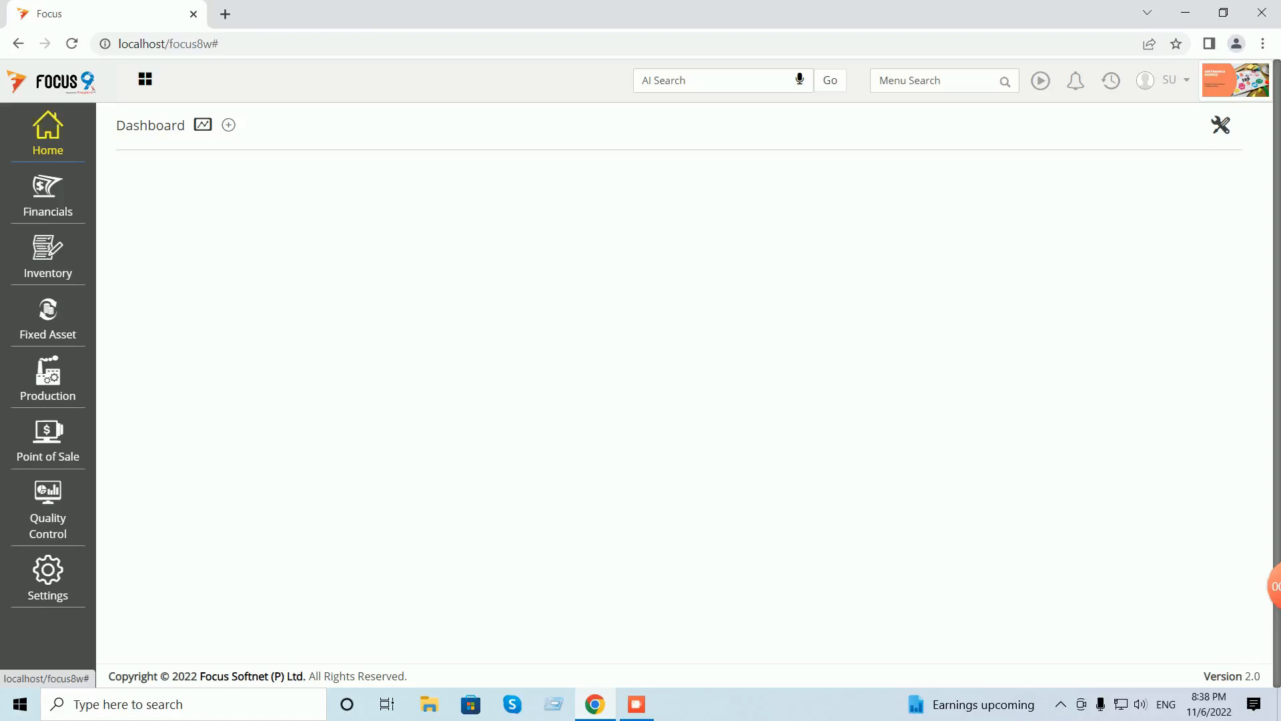
- In Account masters, go through EXPENSES and Direct Expenses, then search 'expenses' to reach Administrative Expenses
{"action": "left_click", "coordinate": [48, 133]}
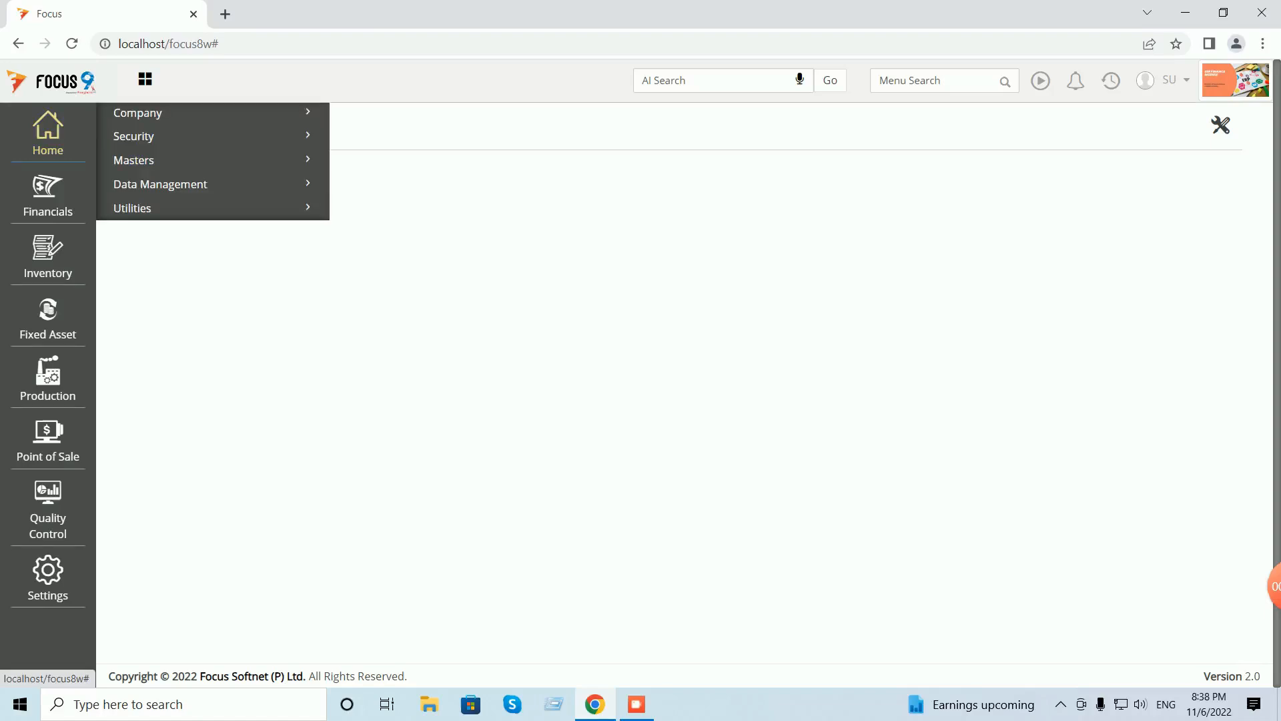
{"action": "left_click", "coordinate": [133, 160]}
{"action": "left_click", "coordinate": [128, 186]}
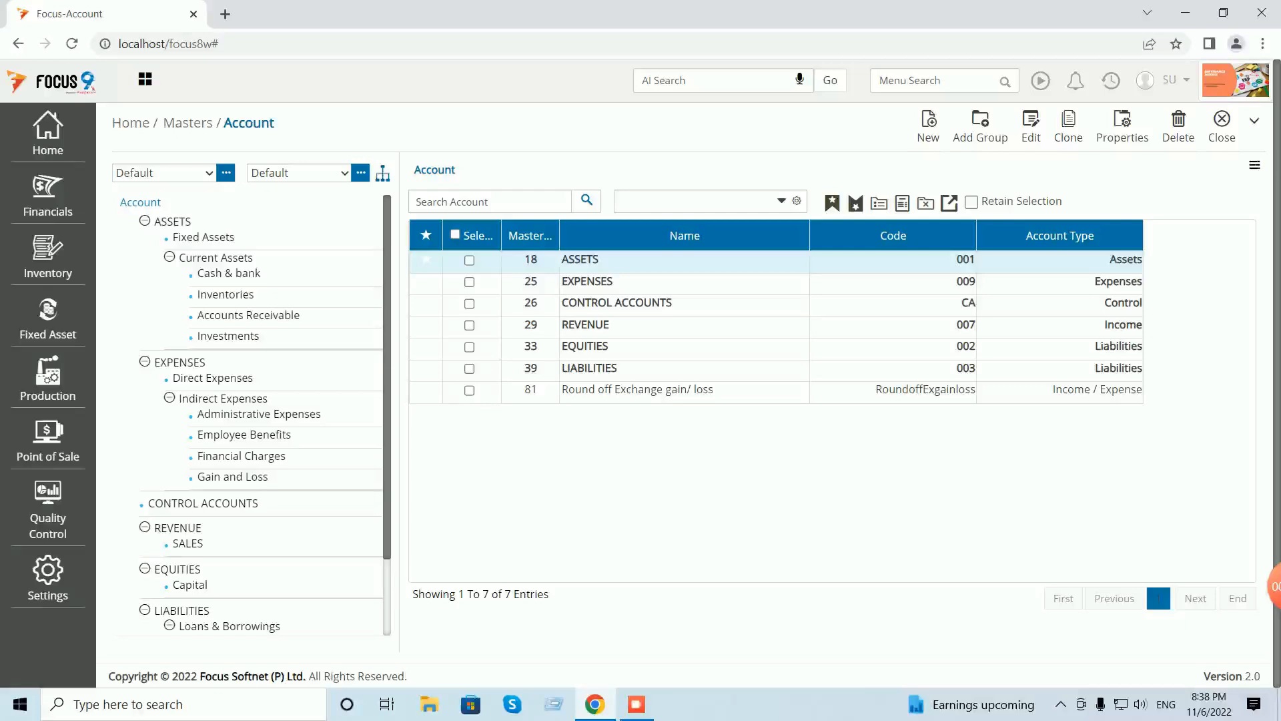
{"action": "double_click", "coordinate": [587, 281]}
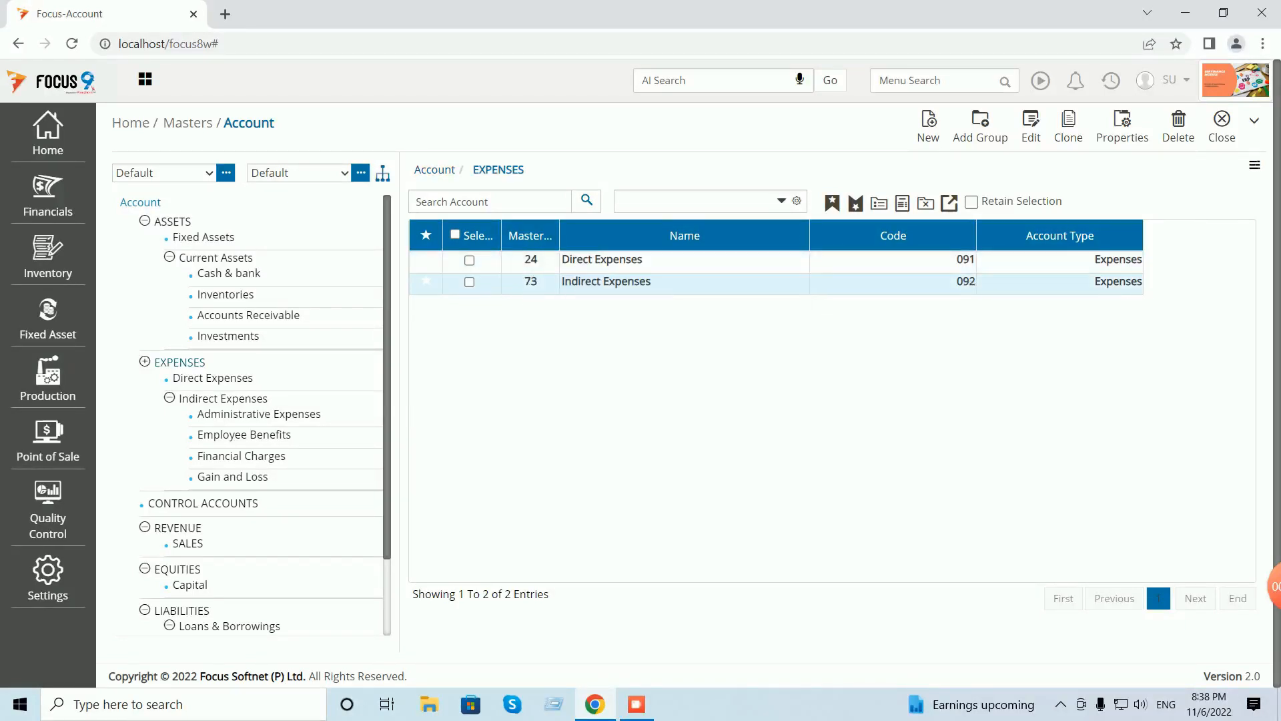
{"action": "double_click", "coordinate": [600, 259]}
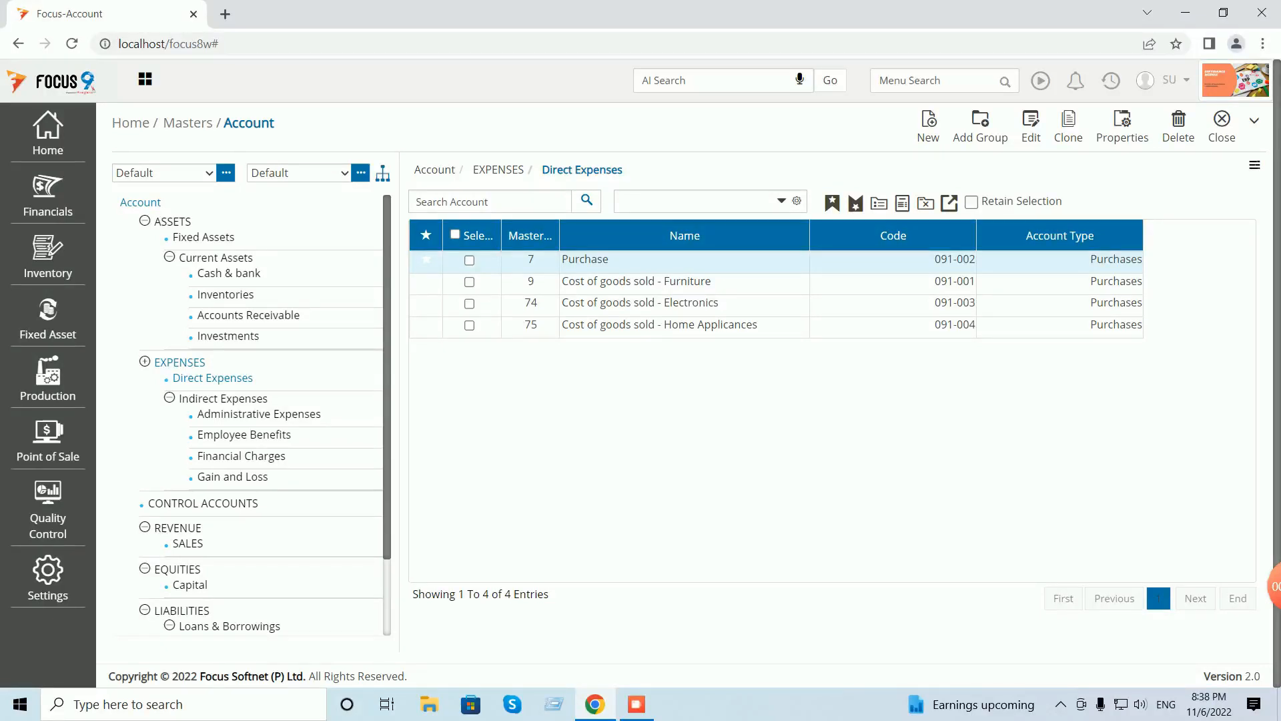
{"action": "left_click", "coordinate": [490, 201]}
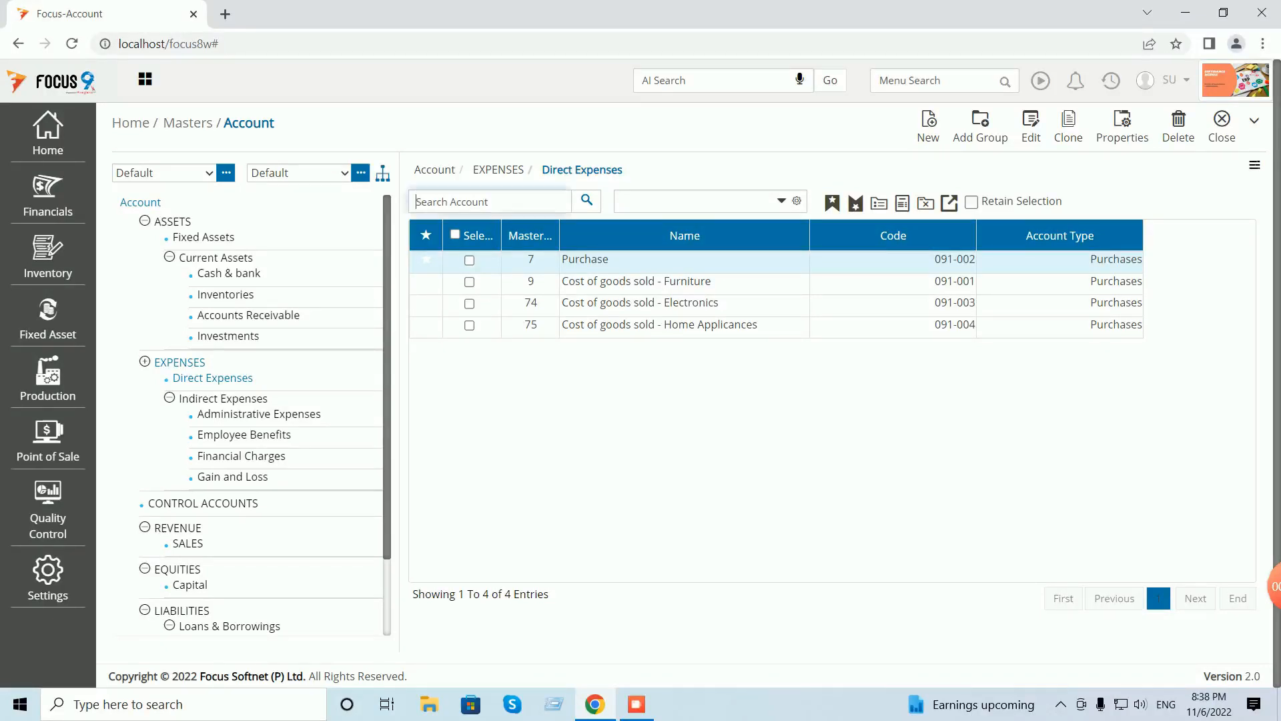
{"action": "type", "text": "expenses"}
{"action": "key", "text": "Return"}
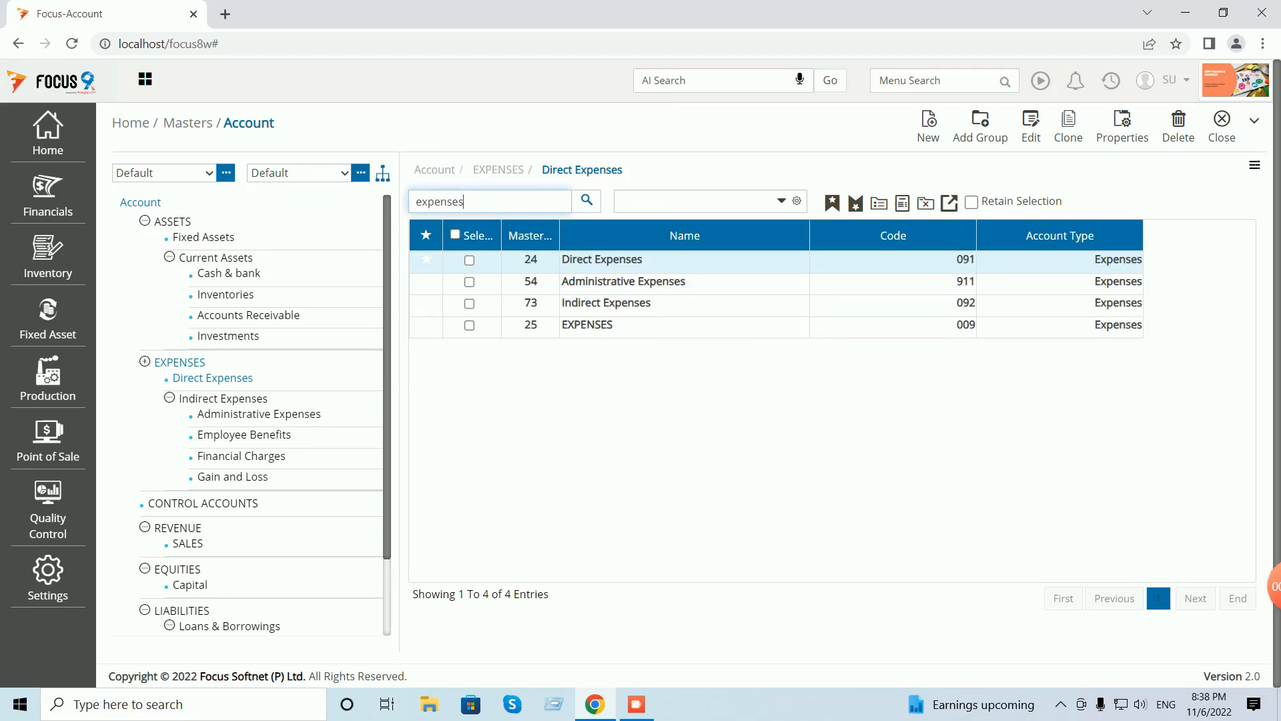
{"action": "double_click", "coordinate": [623, 282]}
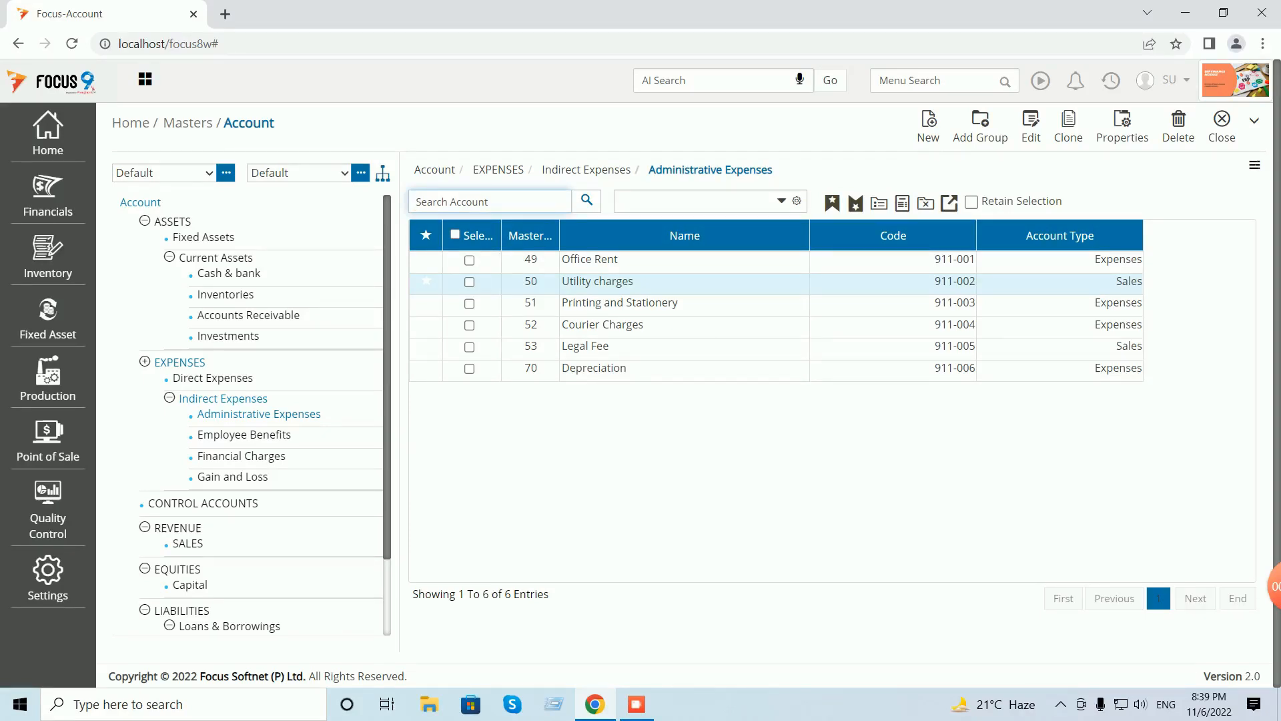
- Create and save the Staff Welfare Expenses account with code E001 and type Expenses Group
{"action": "left_click", "coordinate": [928, 126]}
{"action": "type", "text": "Staff Welfare Expenses"}
{"action": "key", "text": "Tab"}
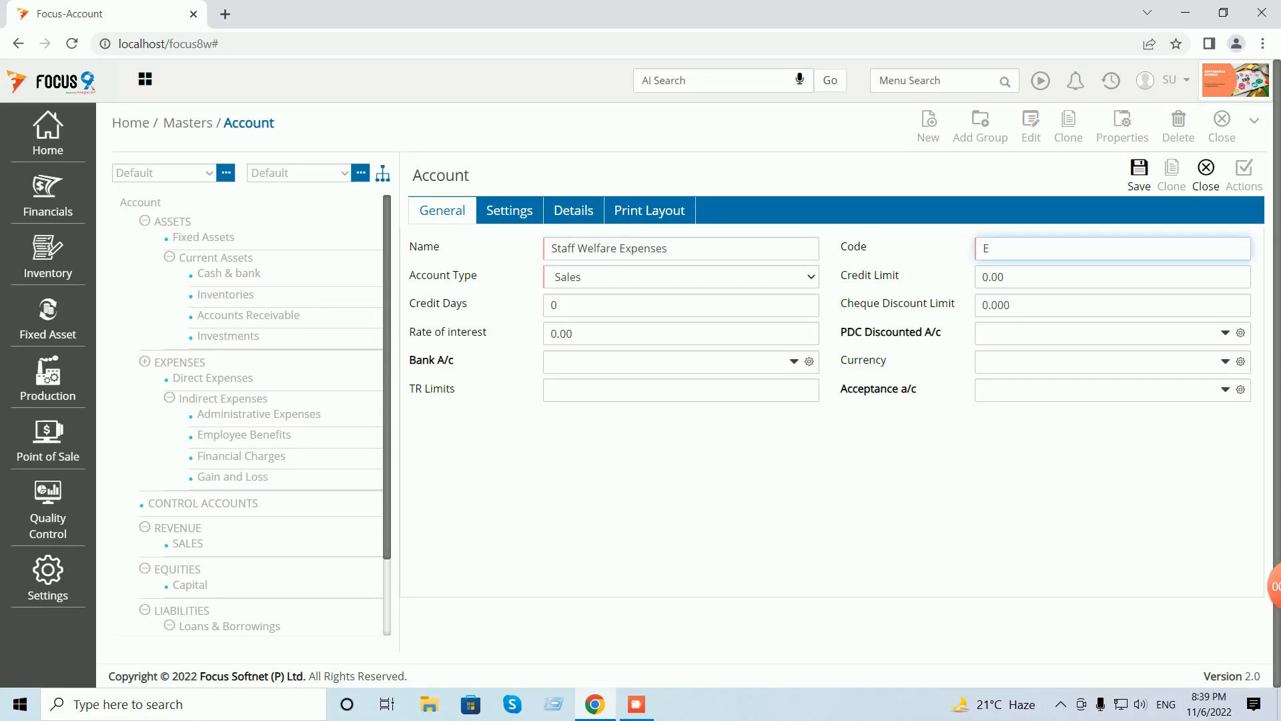
{"action": "type", "text": "E001"}
{"action": "left_click", "coordinate": [681, 277]}
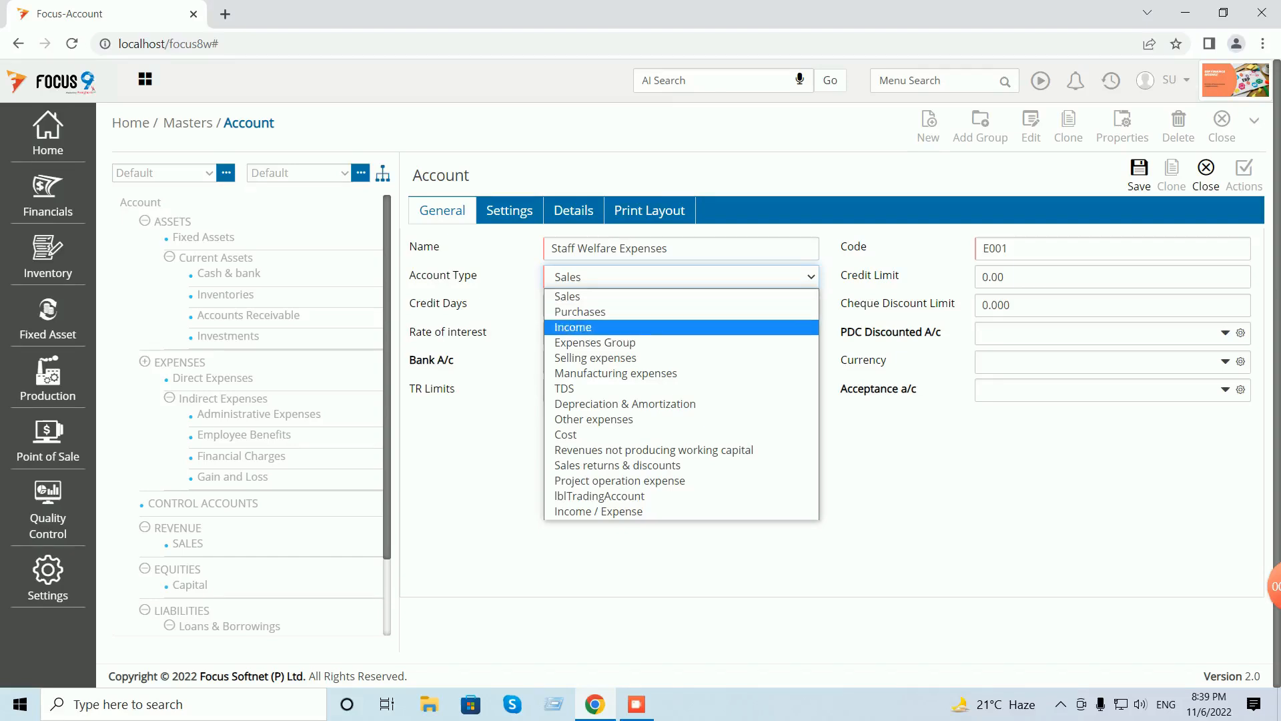
{"action": "key", "text": "Down"}
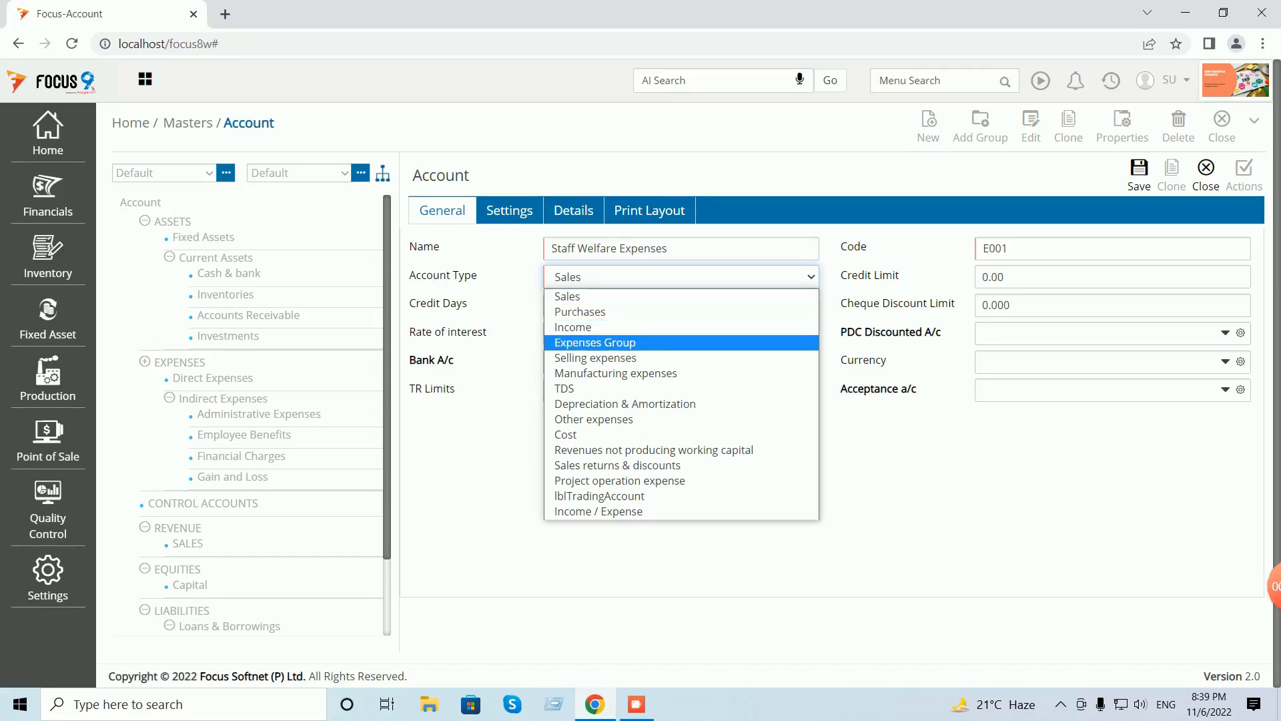
{"action": "key", "text": "Return"}
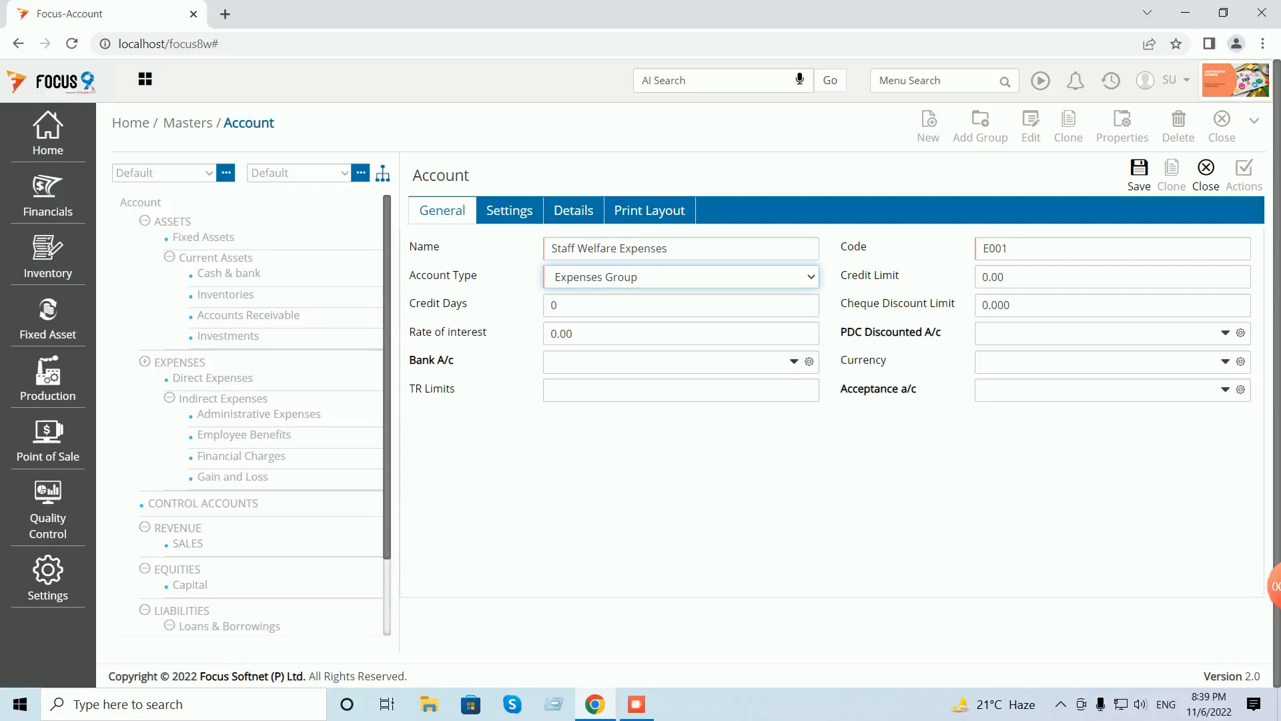
{"action": "left_click", "coordinate": [1139, 175]}
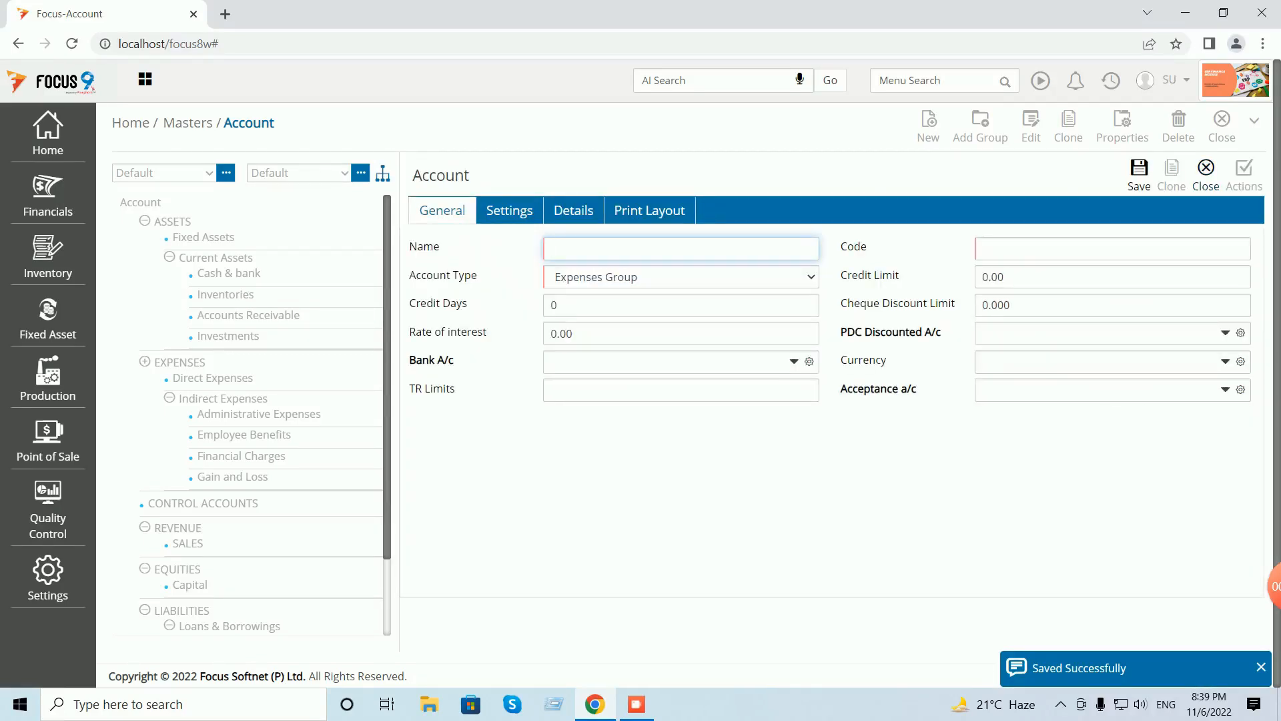
{"action": "left_click", "coordinate": [1205, 175]}
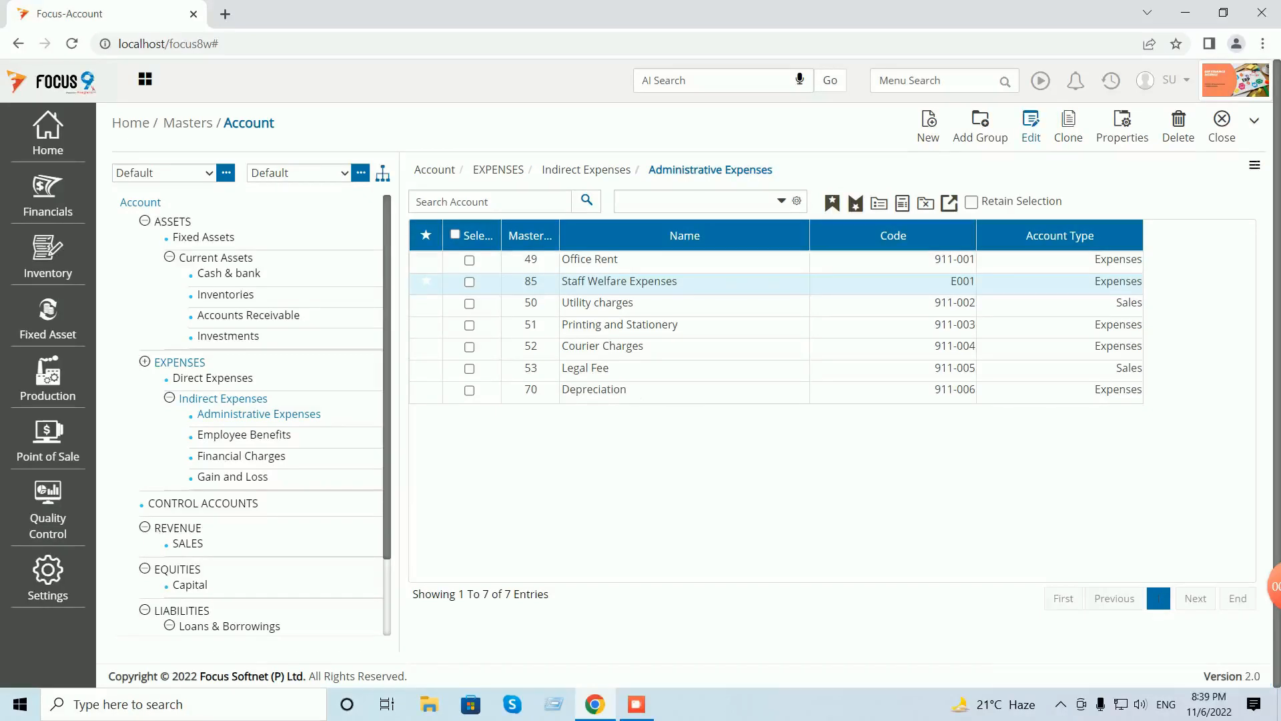
- Change Staff Welfare Expenses' code from E001 to 911-007 and save it
{"action": "left_click", "coordinate": [1031, 127]}
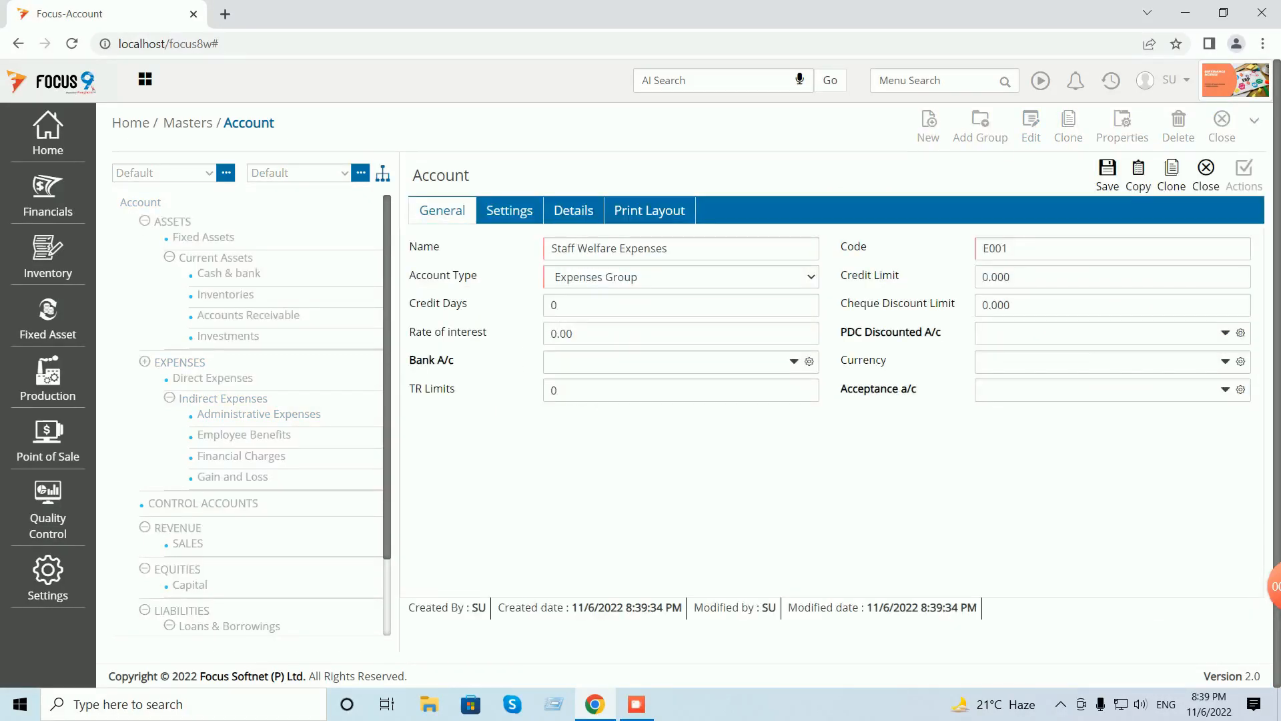
{"action": "double_click", "coordinate": [995, 248]}
{"action": "type", "text": "91"}
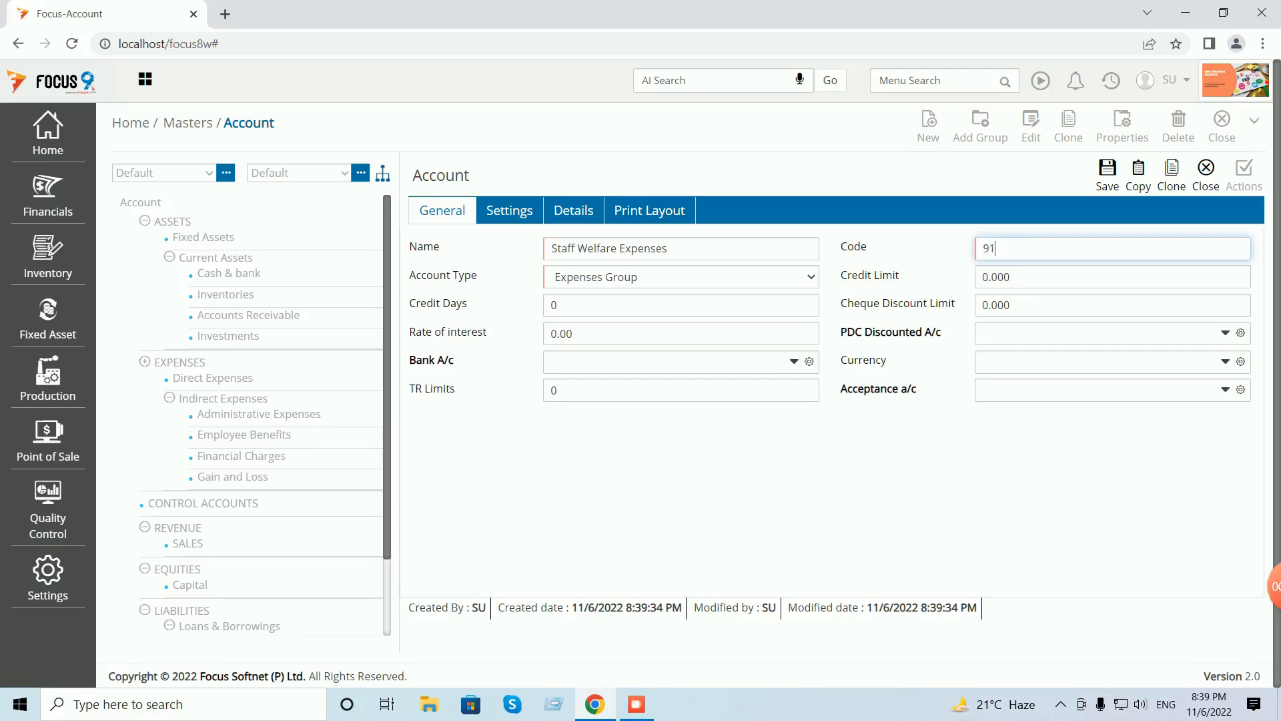
{"action": "type", "text": "1-007"}
{"action": "left_click", "coordinate": [1108, 172]}
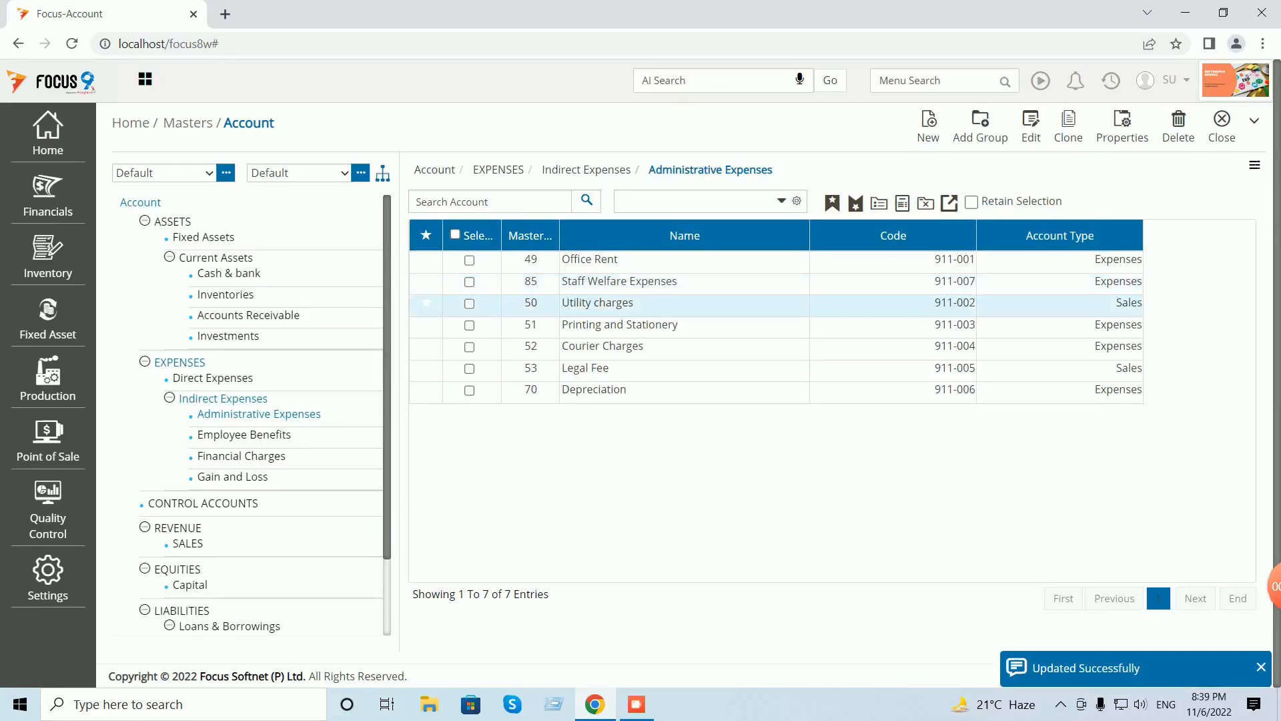
{"action": "left_click", "coordinate": [1222, 125]}
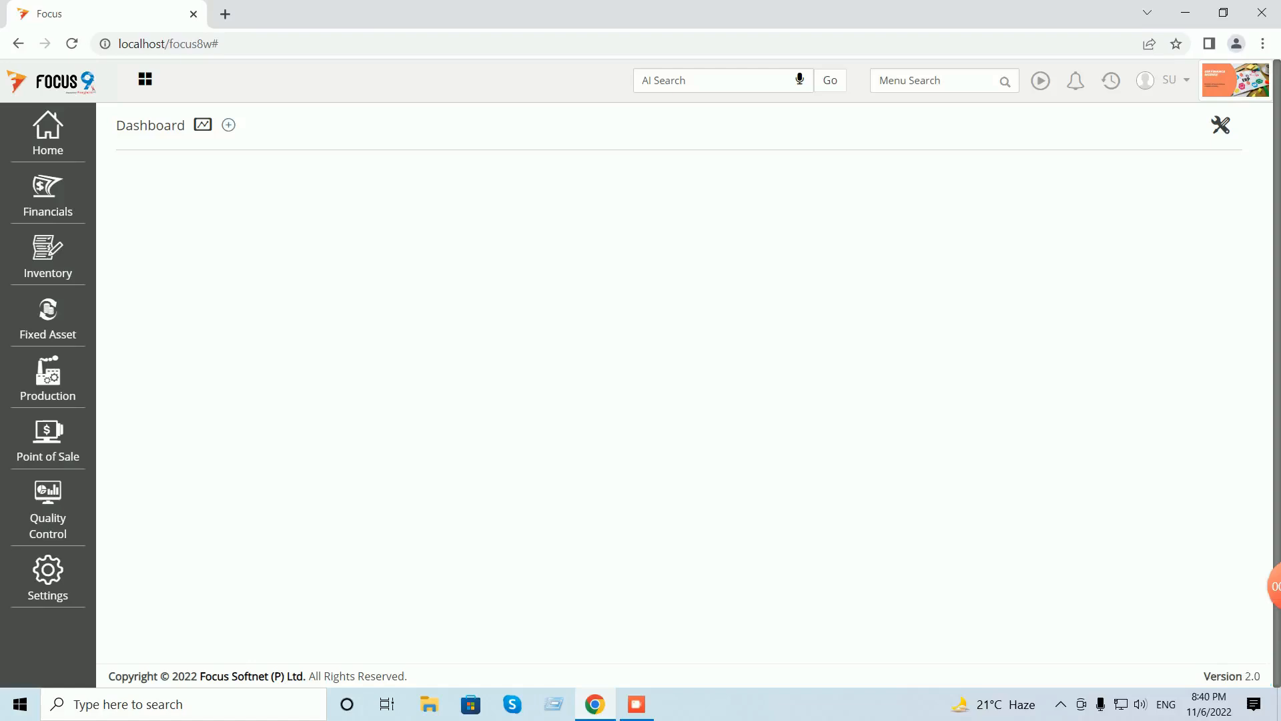
- Start a new voucher in Financials > Transactions > Cash and Bank > Payments
{"action": "left_click", "coordinate": [48, 193]}
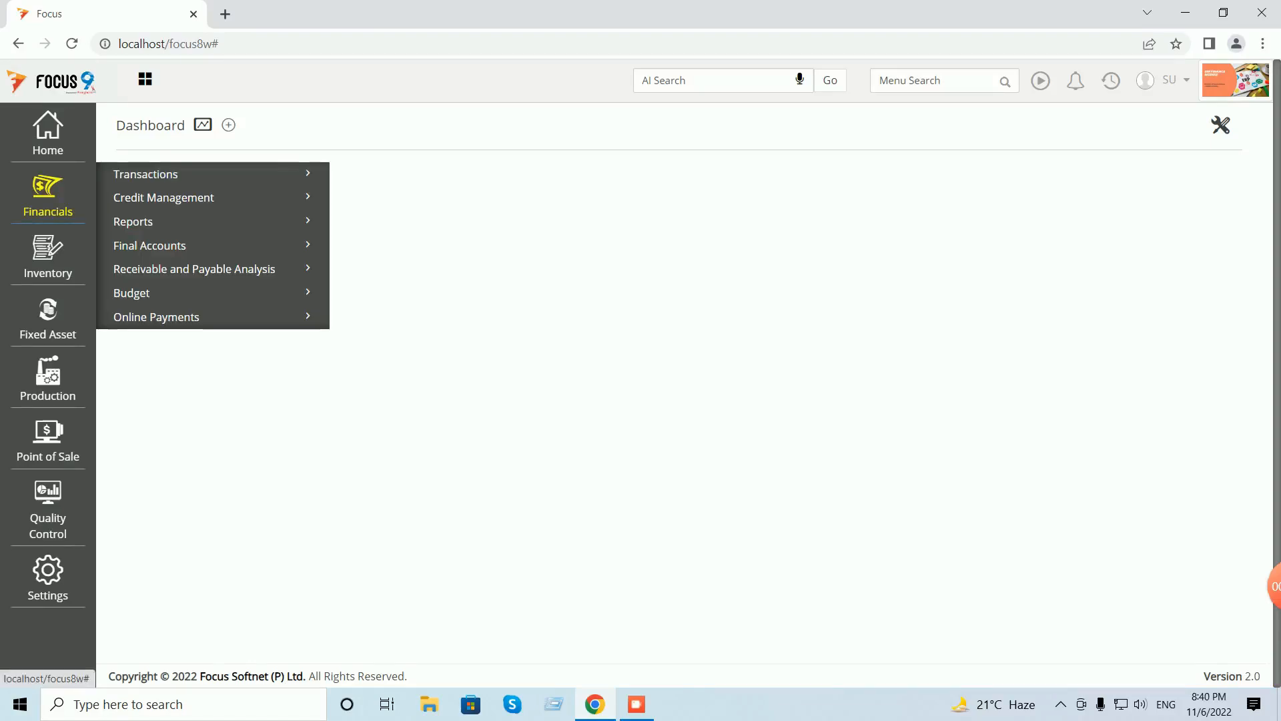
{"action": "left_click", "coordinate": [145, 175]}
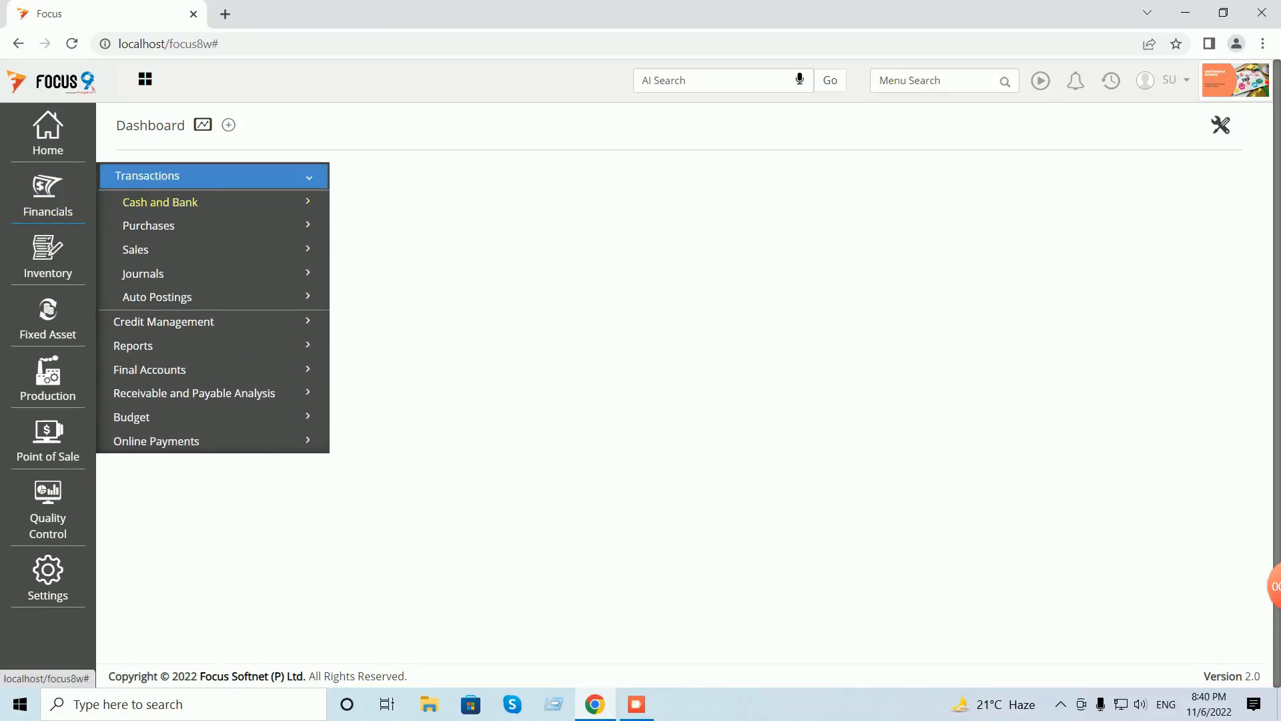
{"action": "left_click", "coordinate": [161, 202]}
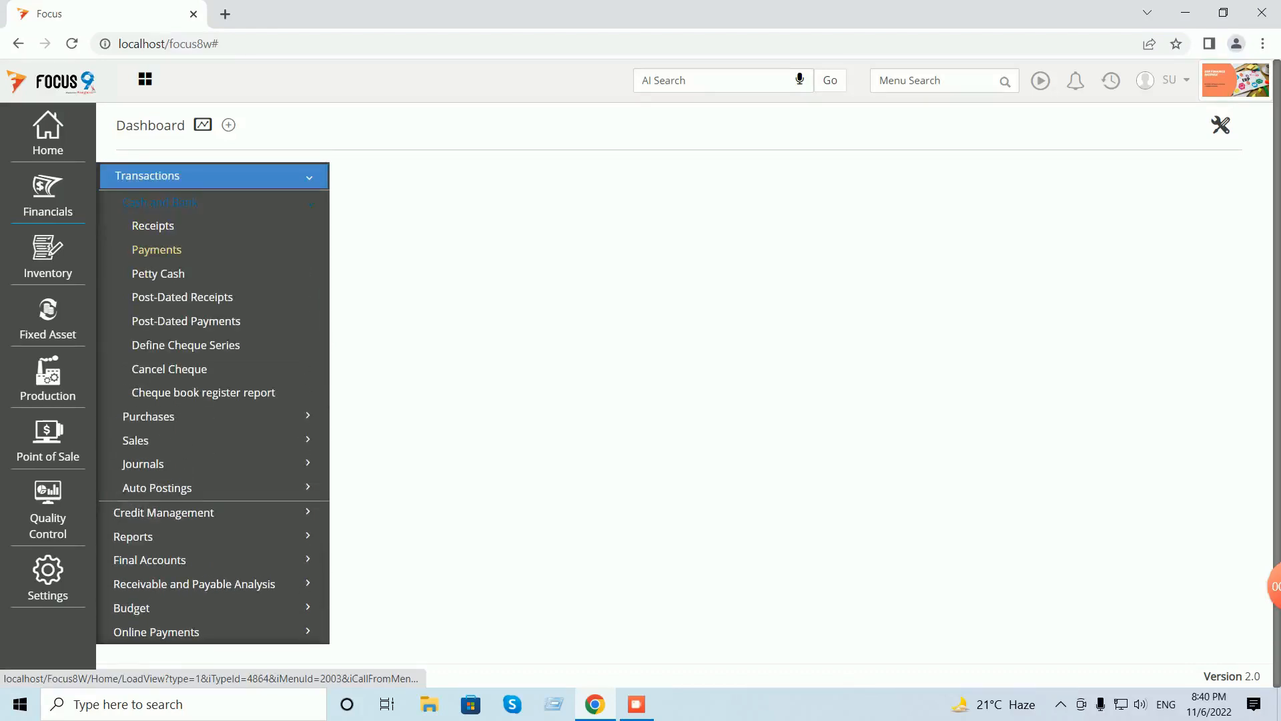
{"action": "left_click", "coordinate": [156, 249]}
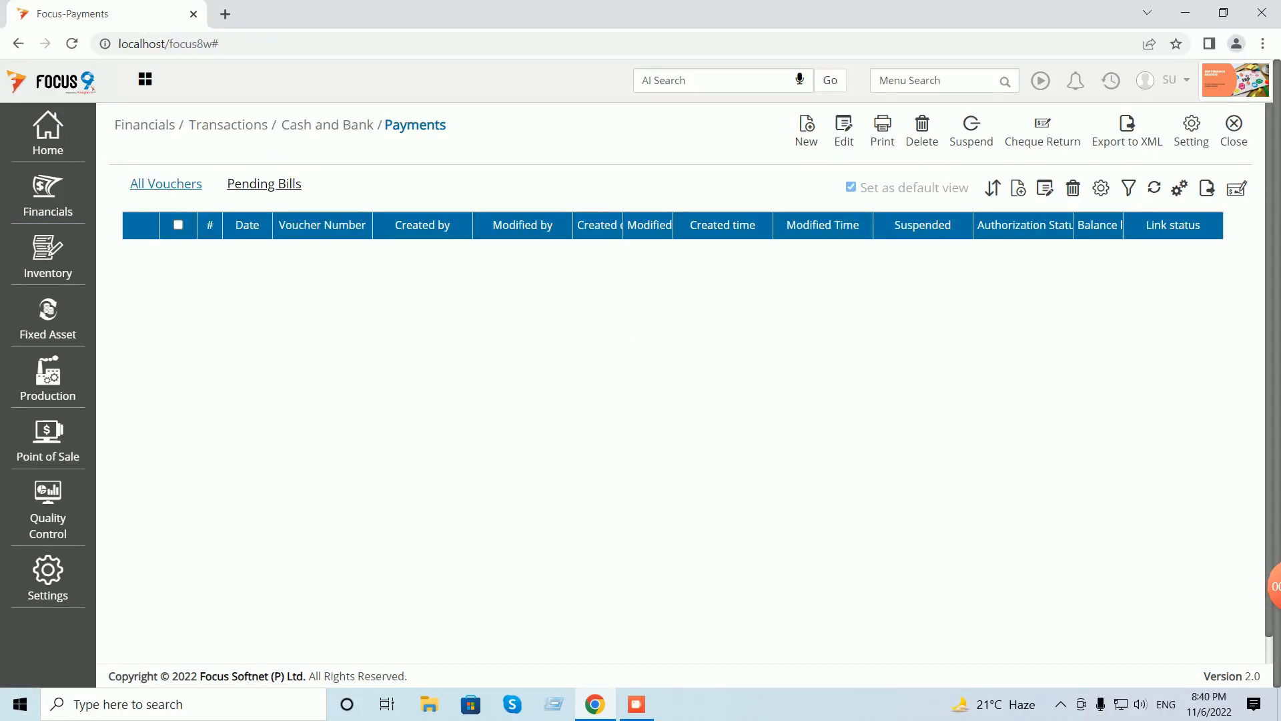
{"action": "left_click", "coordinate": [806, 130]}
- Pay 10 from Cash to the Staff Welfare Expenses account
{"action": "key", "text": "Tab"}
{"action": "type", "text": "cas"}
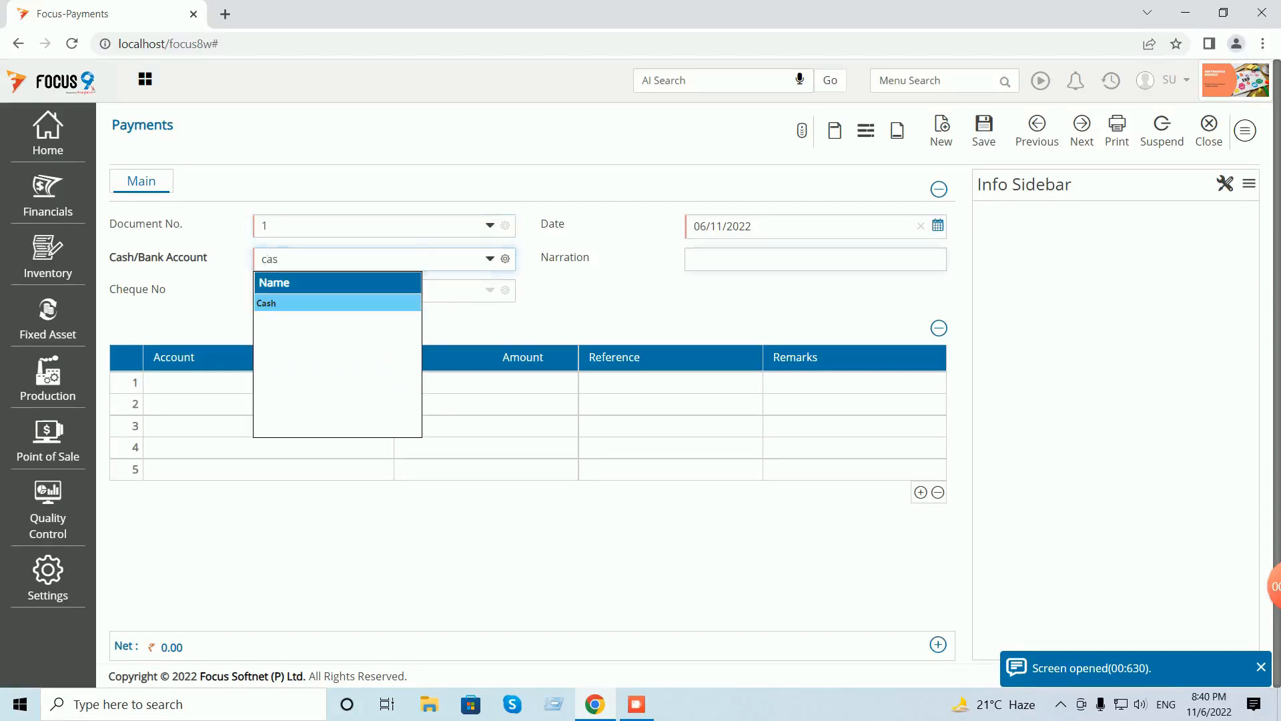
{"action": "key", "text": "Tab"}
{"action": "key", "text": "Tab"}
{"action": "key", "text": "Tab"}
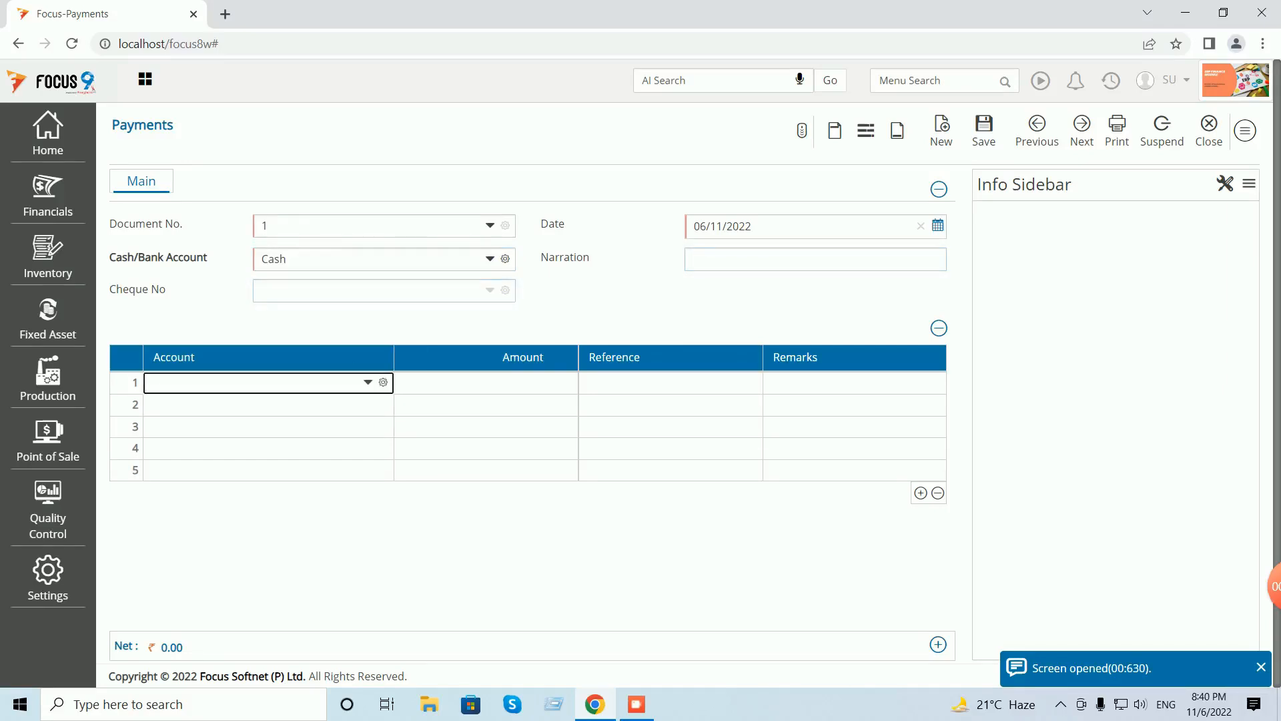
{"action": "type", "text": "staf"}
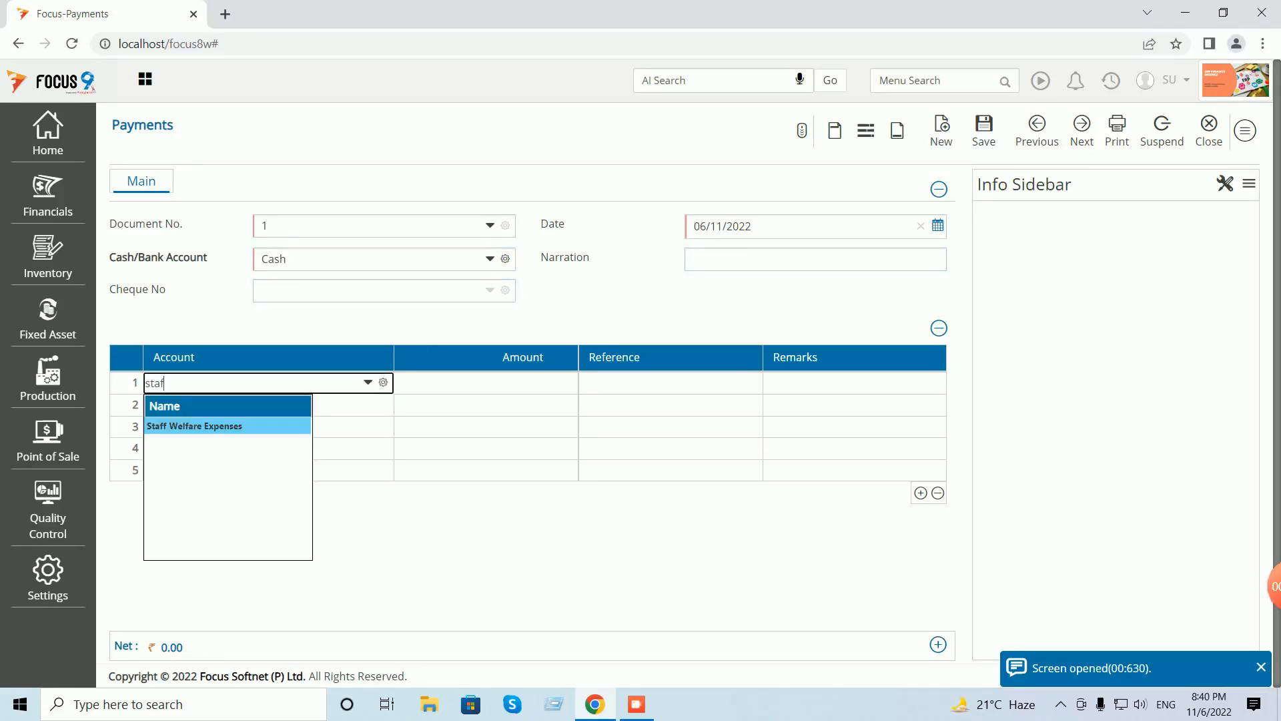
{"action": "key", "text": "Tab"}
{"action": "type", "text": "10"}
{"action": "key", "text": "Tab"}
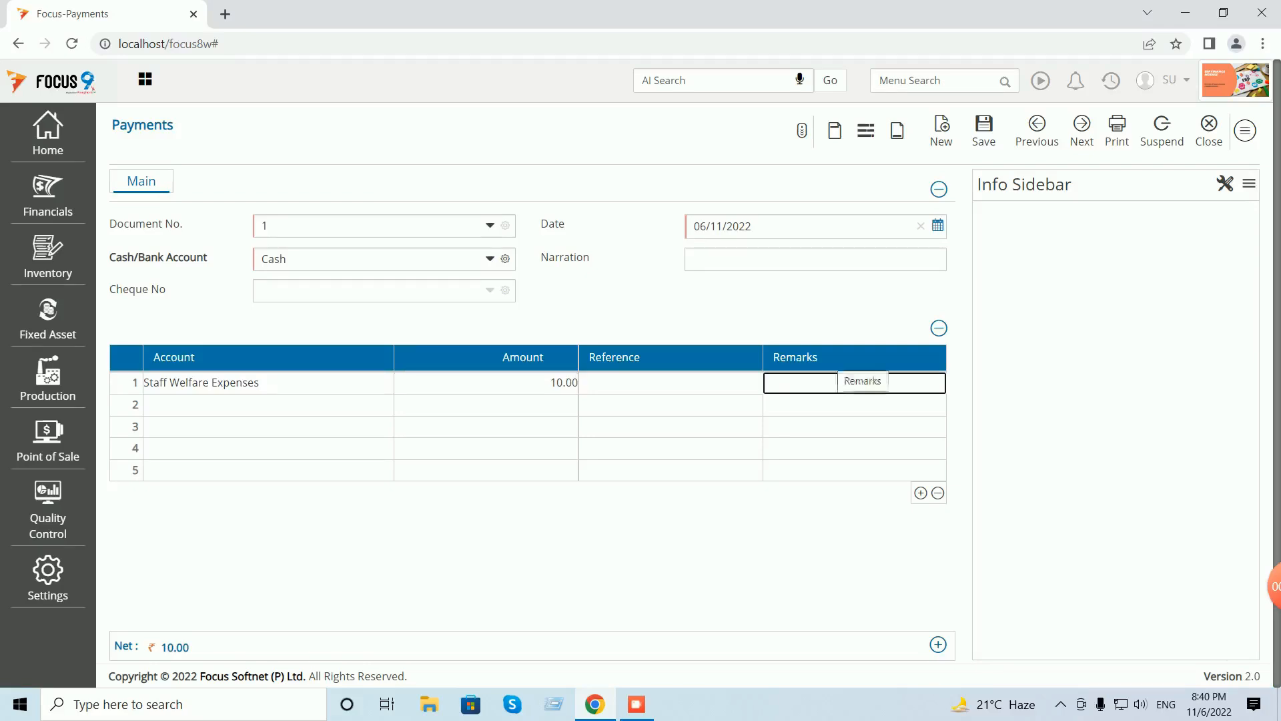
- Add the narration 'being expenses incurred for staff tea expenses' and save the payment voucher
{"action": "left_click", "coordinate": [815, 258]}
{"action": "type", "text": "bei"}
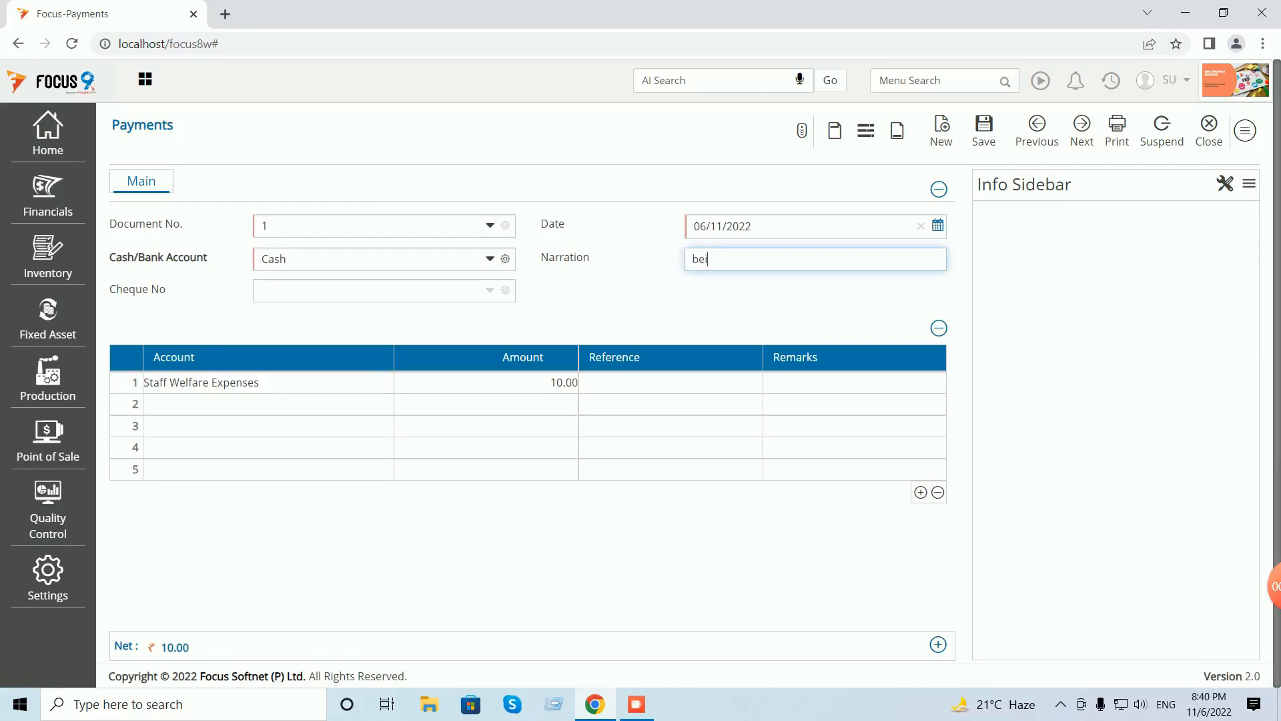
{"action": "type", "text": "ng expenses incurred for st"}
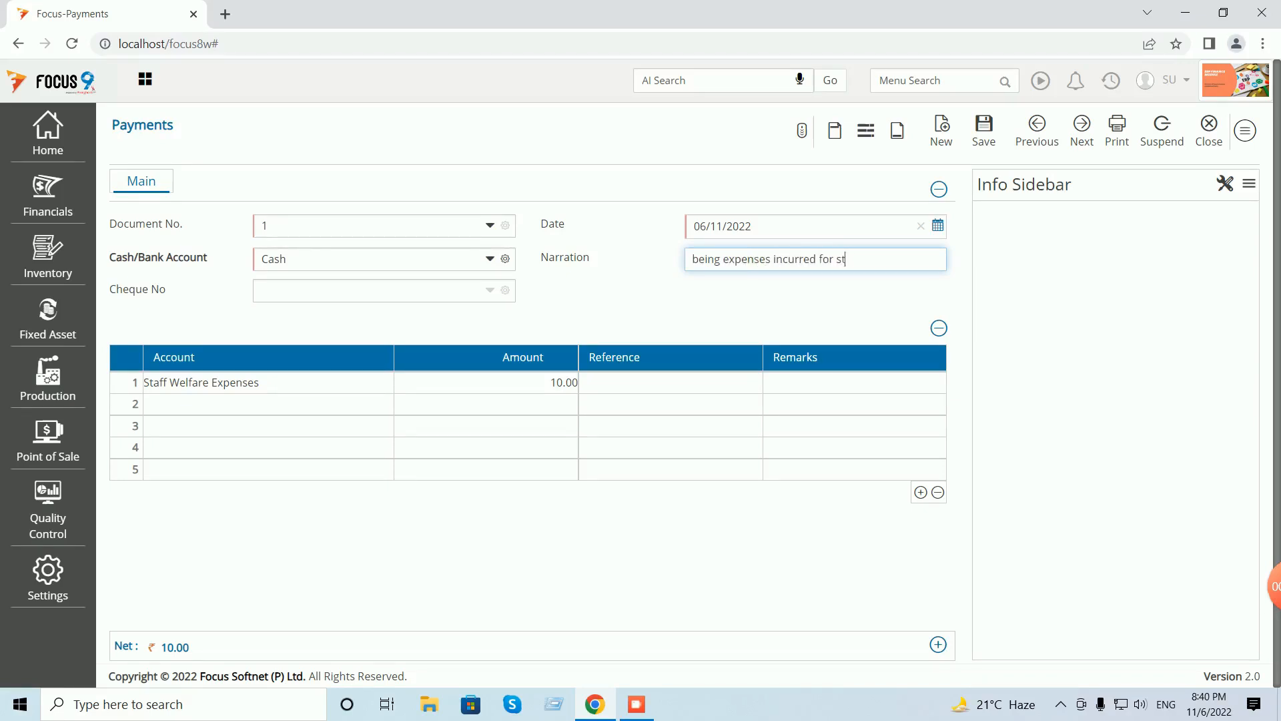
{"action": "type", "text": "aff tea expenses"}
{"action": "left_click", "coordinate": [984, 130]}
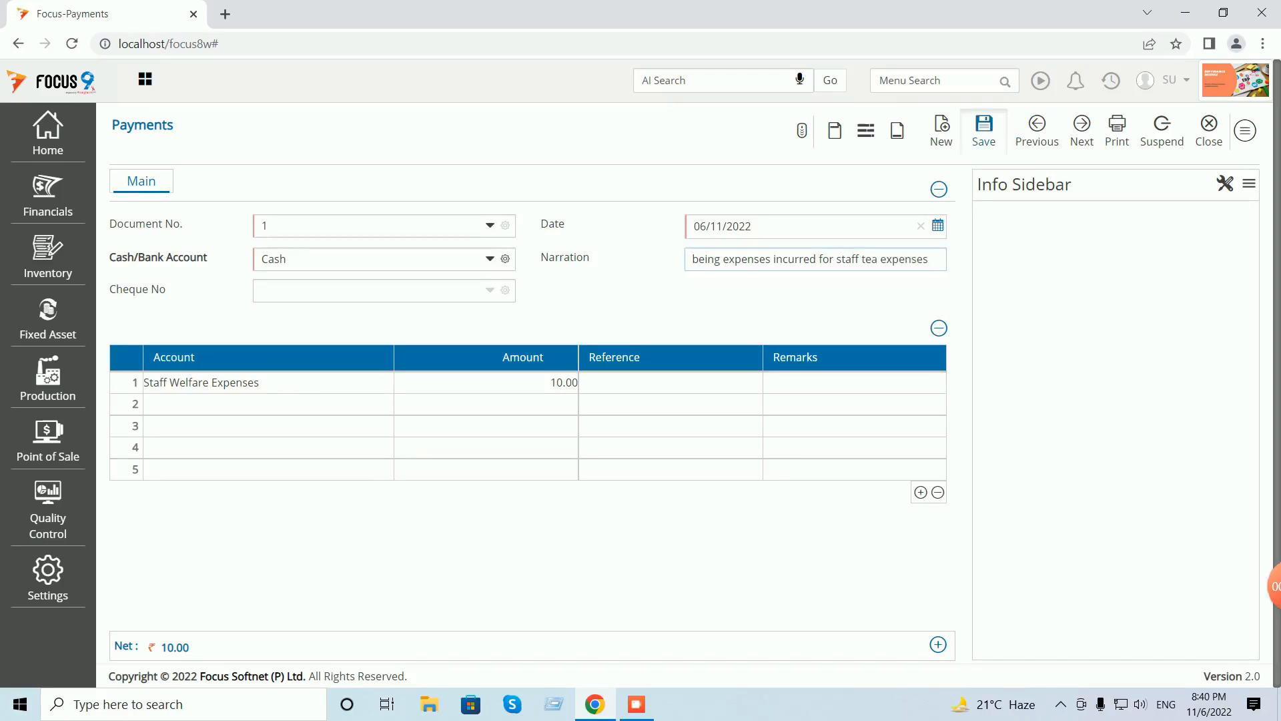
{"action": "left_click", "coordinate": [1209, 130]}
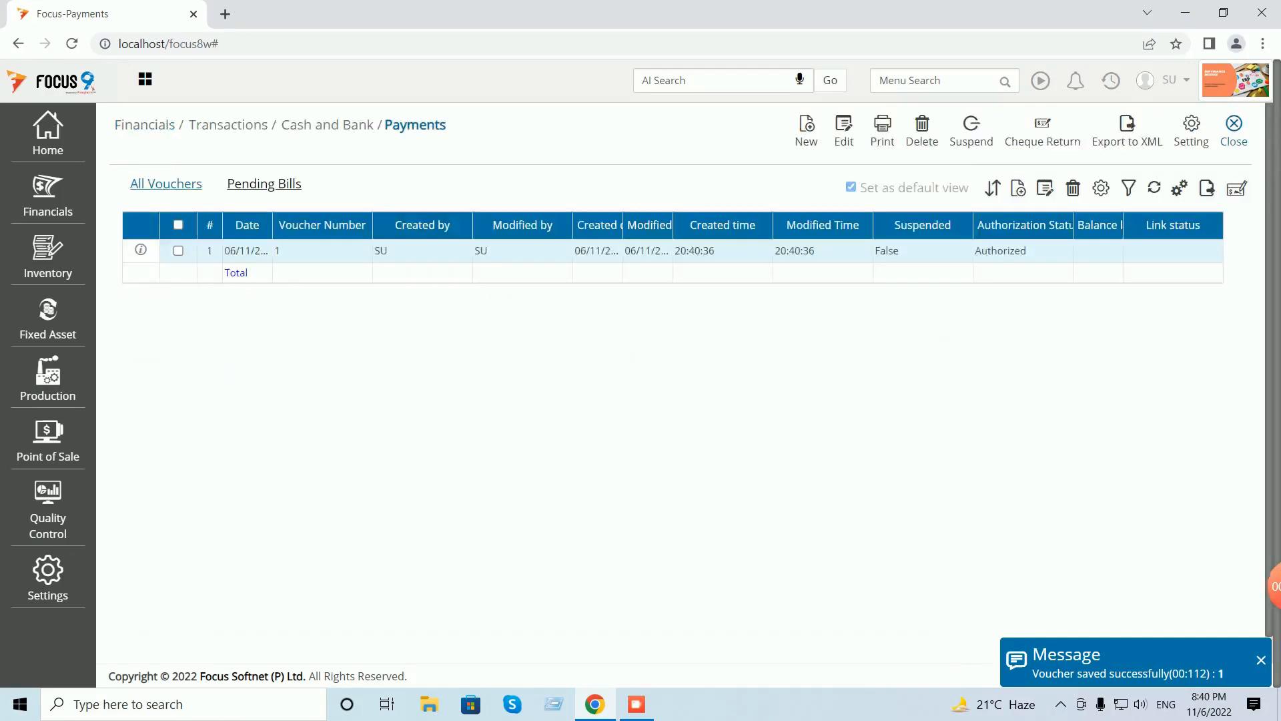
- Run the Cash Book for the Cash account, showing the 10.00 payment and 990.00 closing balance
{"action": "left_click", "coordinate": [1234, 130]}
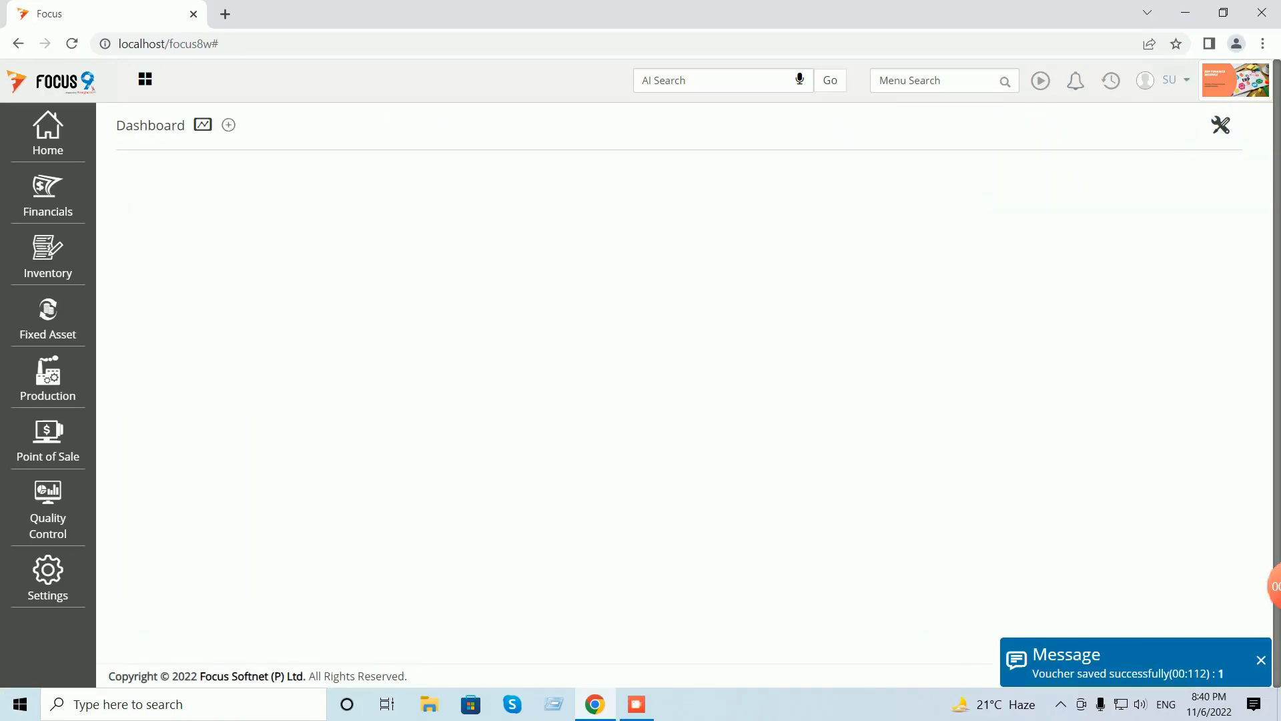
{"action": "left_click", "coordinate": [880, 80]}
{"action": "type", "text": "cash"}
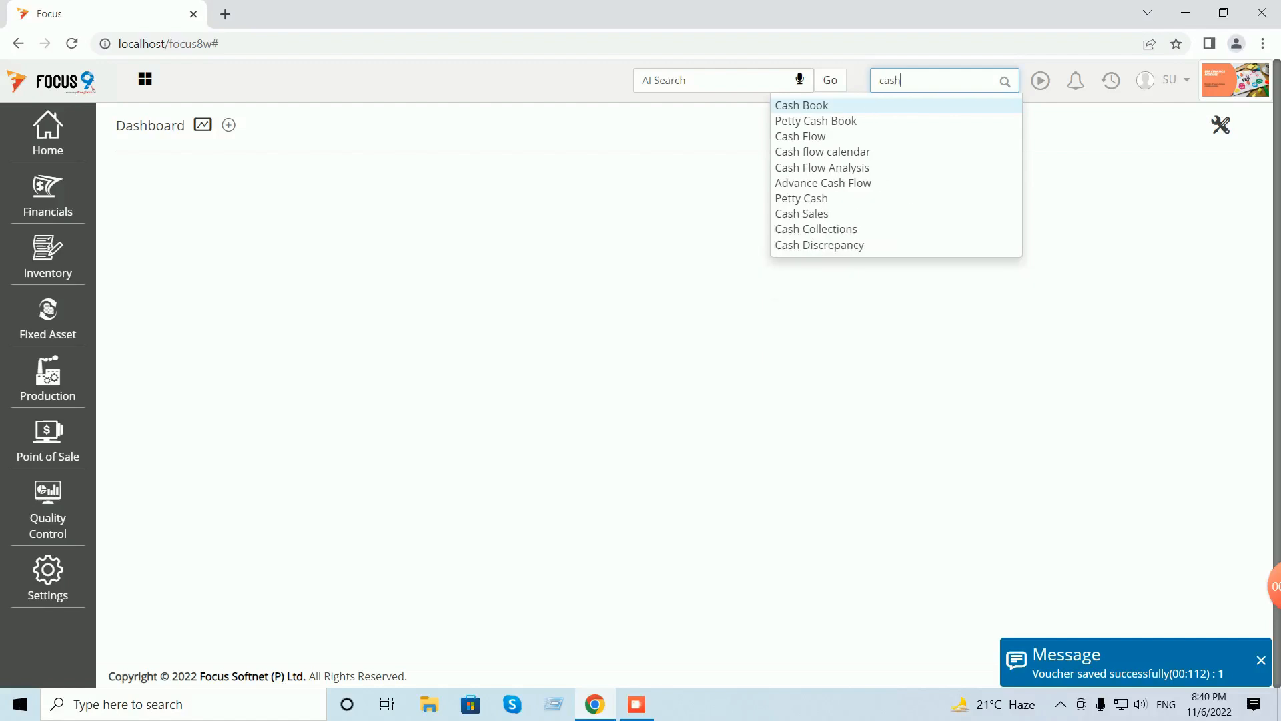
{"action": "key", "text": "Return"}
{"action": "left_click", "coordinate": [297, 256]}
{"action": "type", "text": "Cash"}
{"action": "key", "text": "Return"}
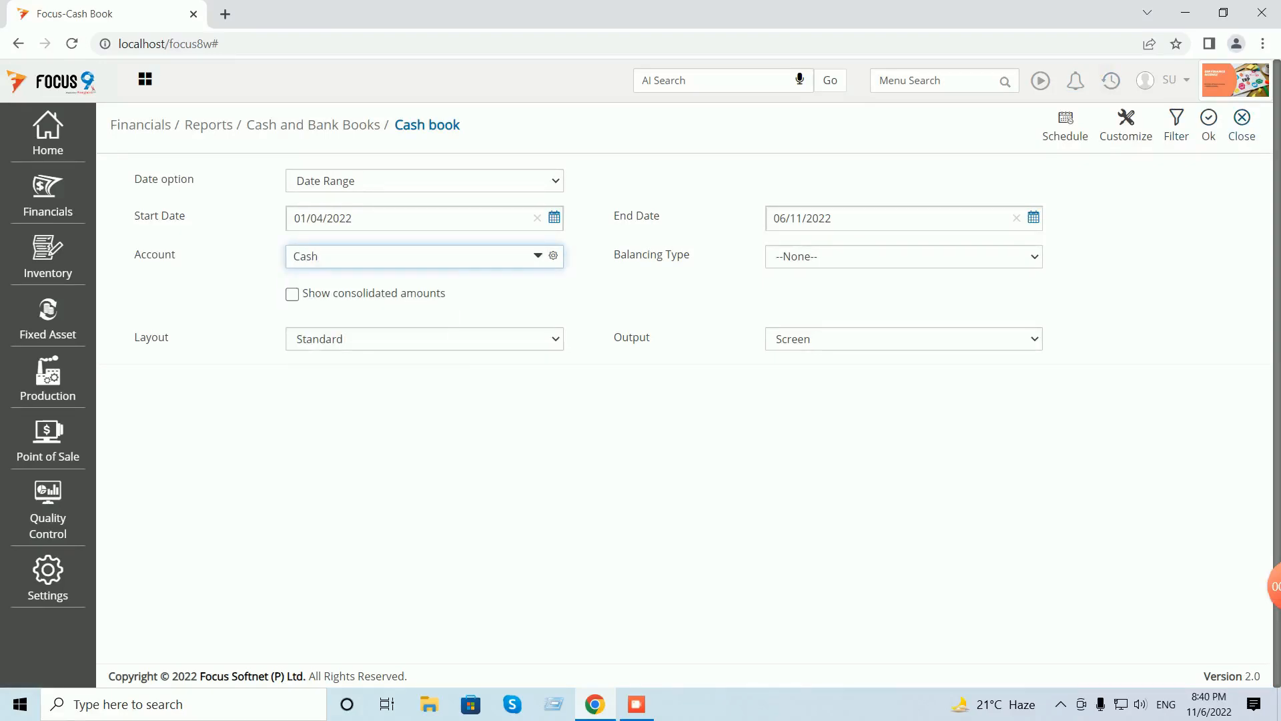
{"action": "left_click", "coordinate": [1208, 120]}
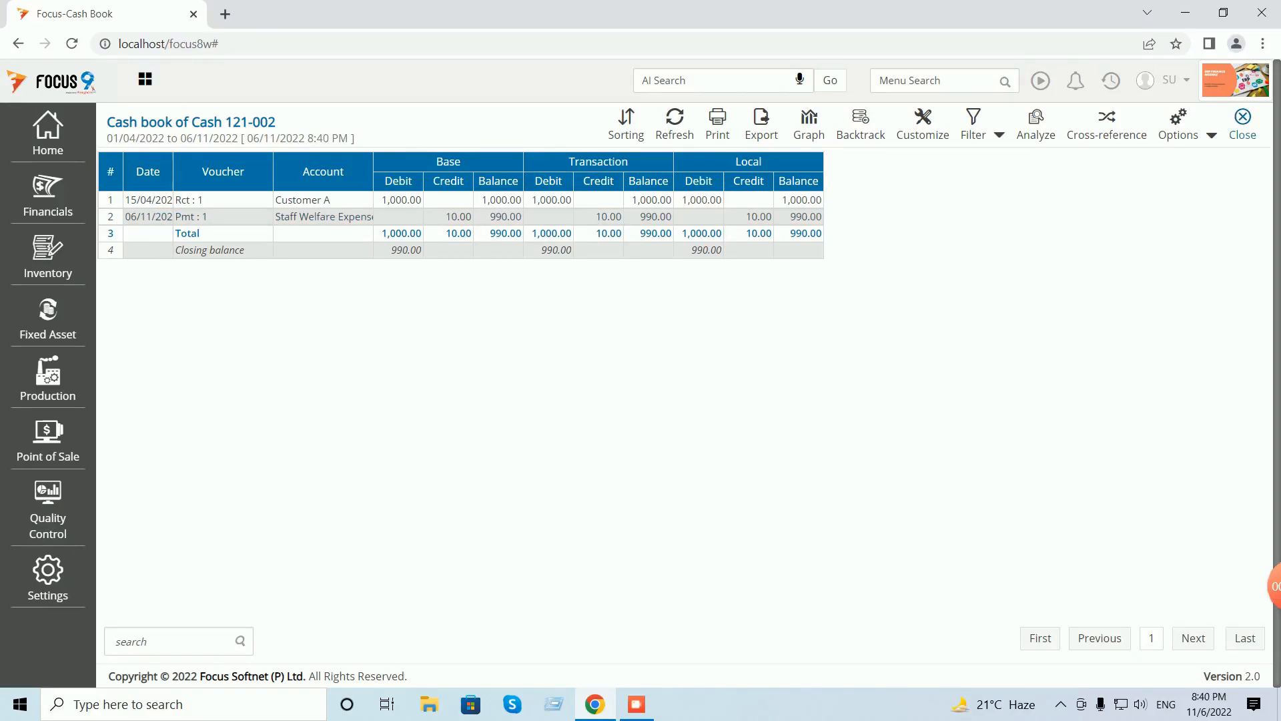
{"action": "left_click", "coordinate": [1242, 124]}
{"action": "left_click", "coordinate": [1243, 124]}
{"action": "left_click", "coordinate": [879, 80]}
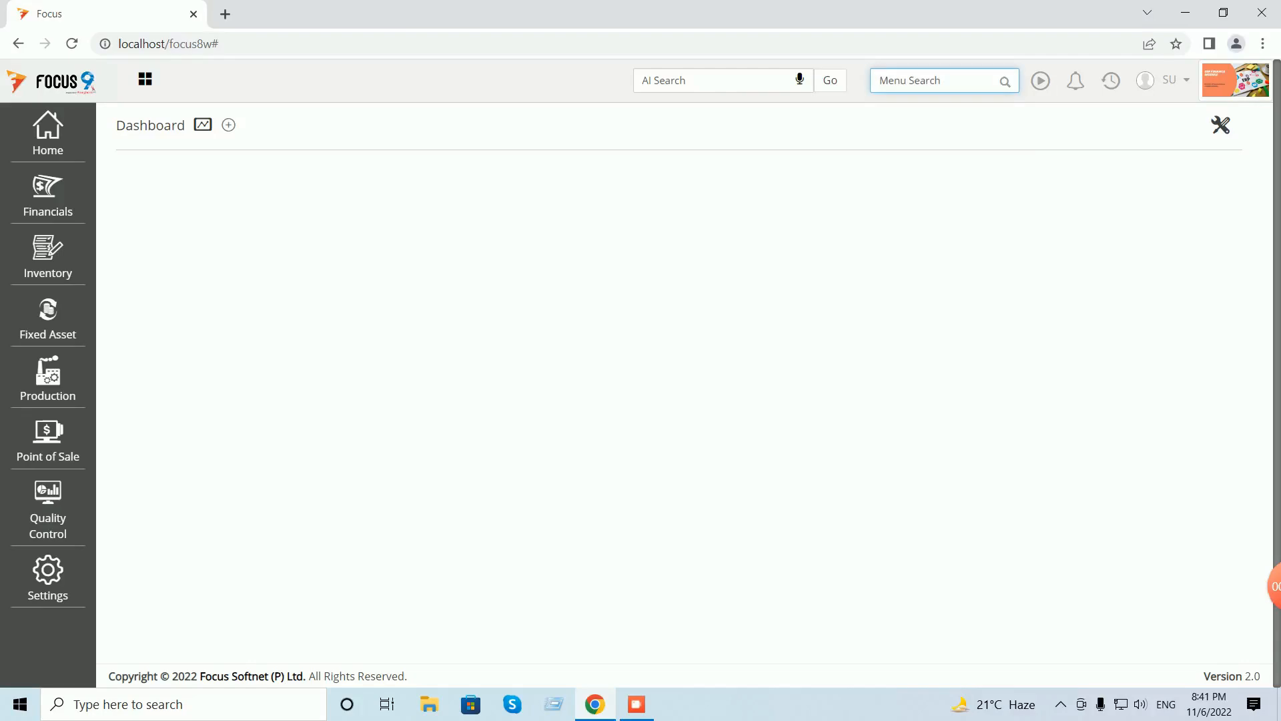
{"action": "type", "text": "ledg"}
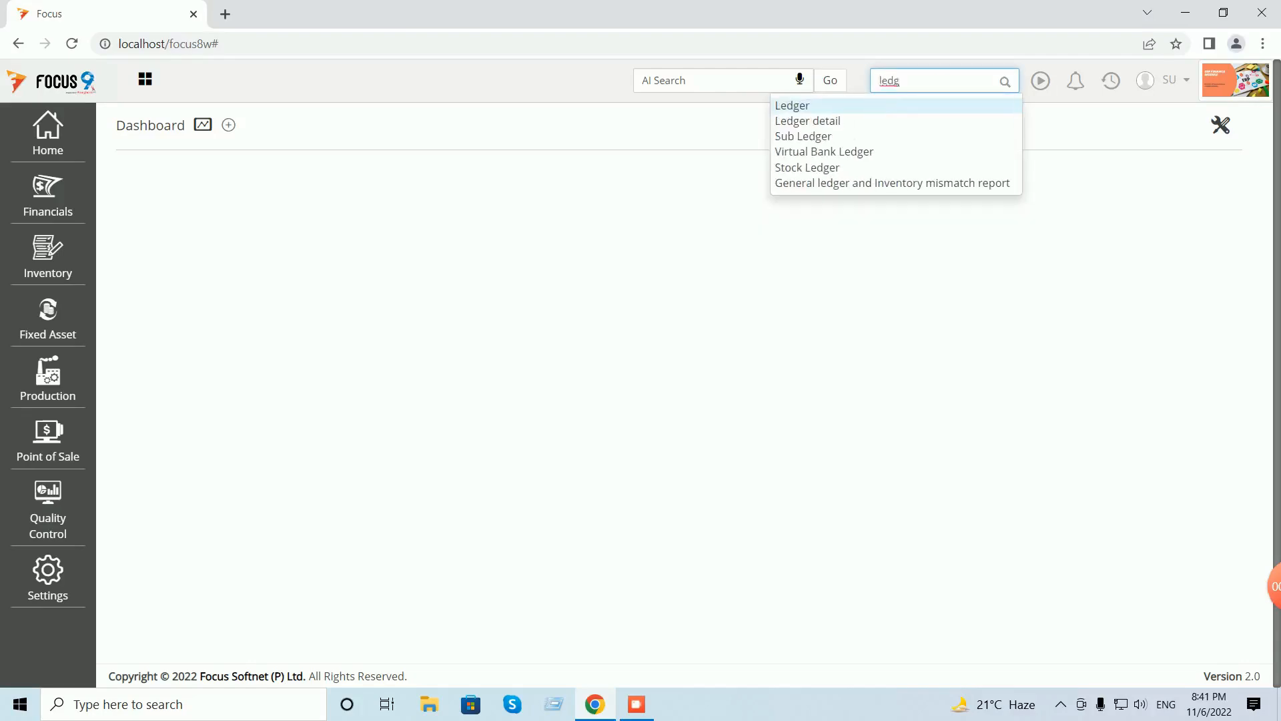
{"action": "key", "text": "Return"}
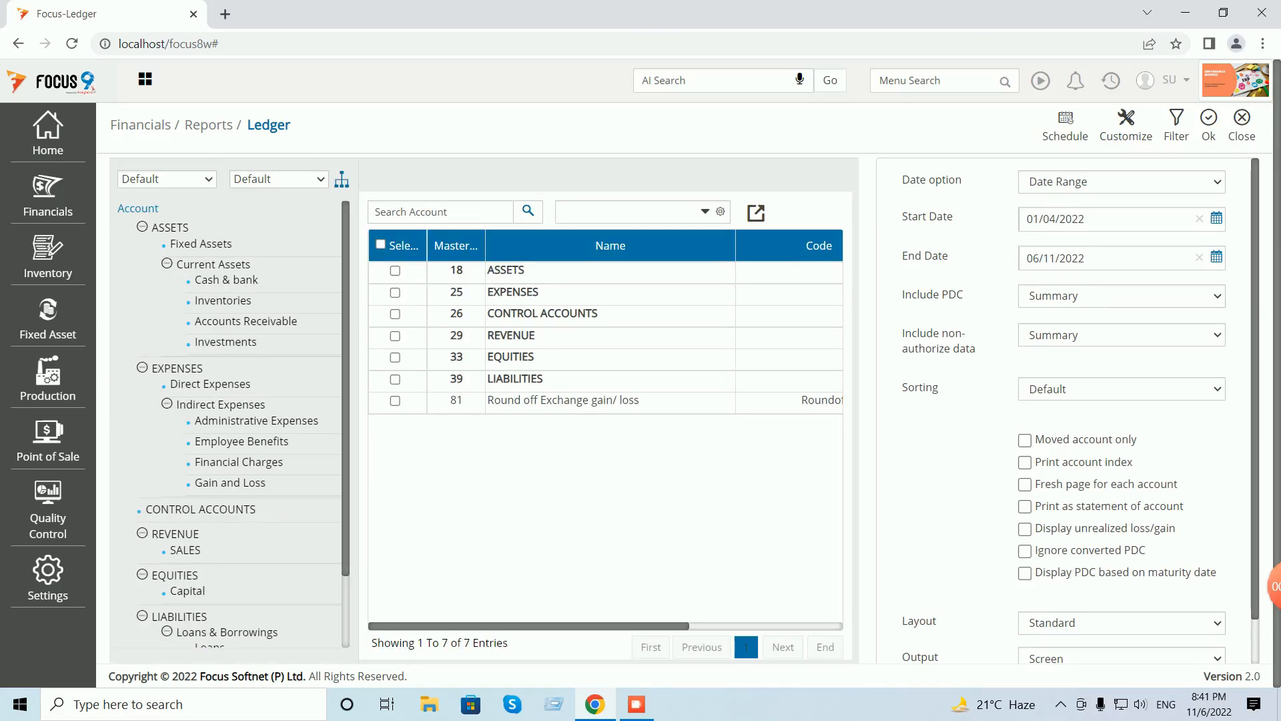
{"action": "left_click", "coordinate": [381, 244]}
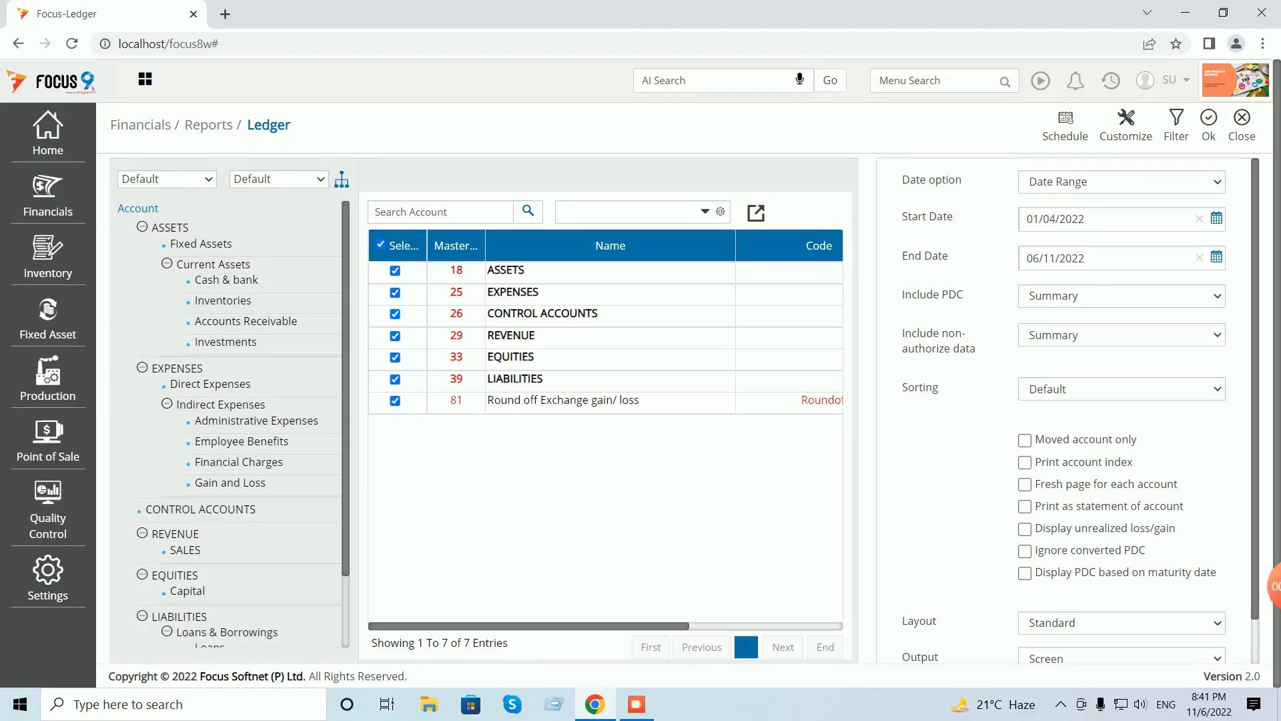
{"action": "left_click", "coordinate": [1208, 125]}
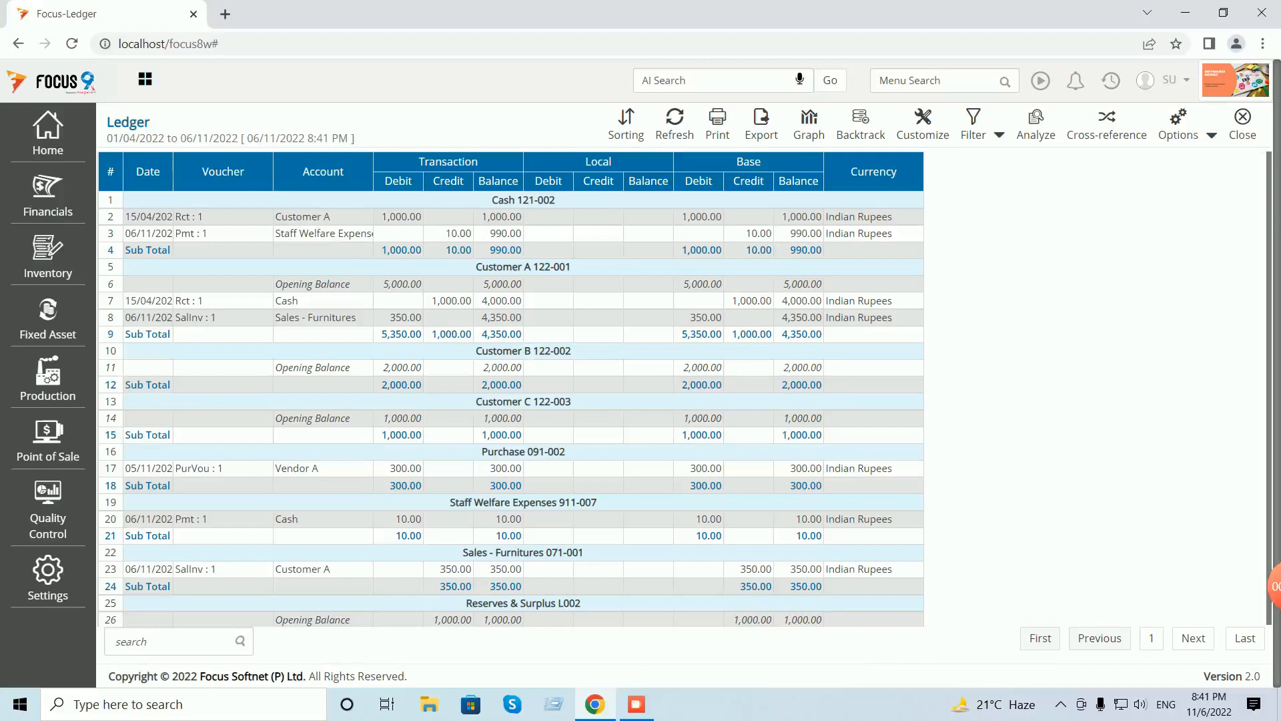
{"action": "scroll", "coordinate": [511, 389], "scroll_direction": "down", "scroll_amount": 1}
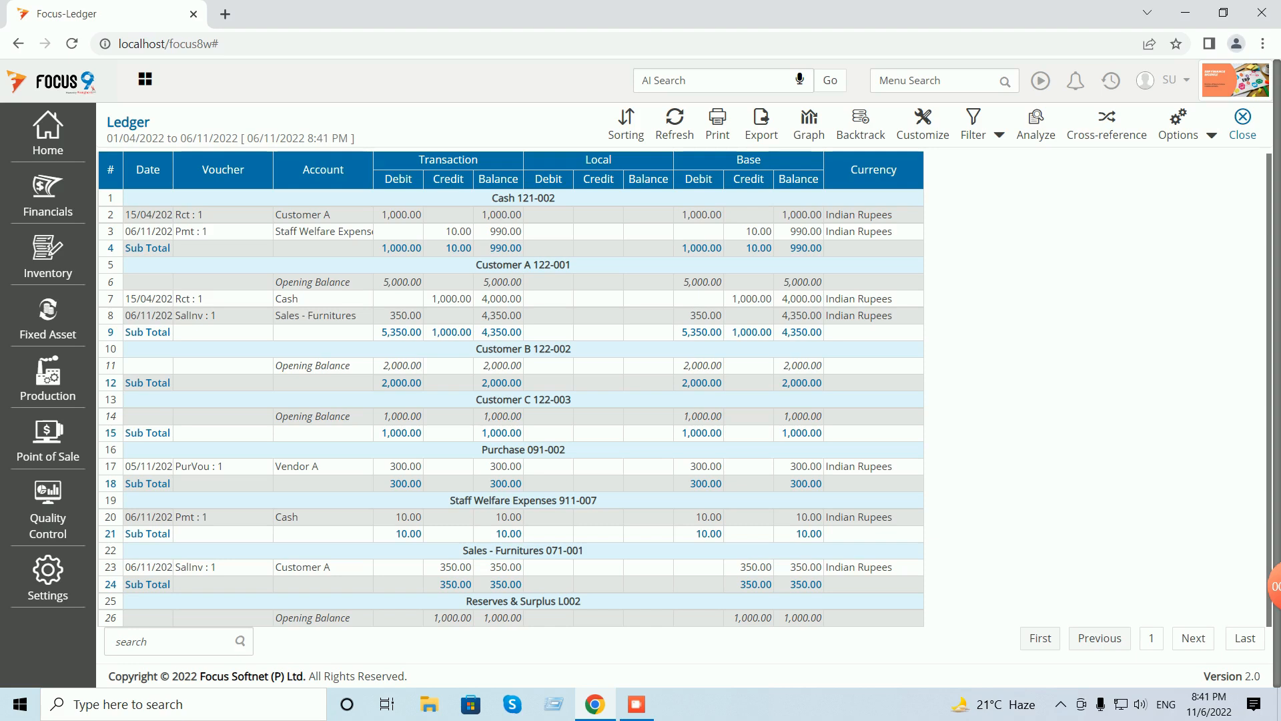
{"action": "left_click", "coordinate": [1242, 121]}
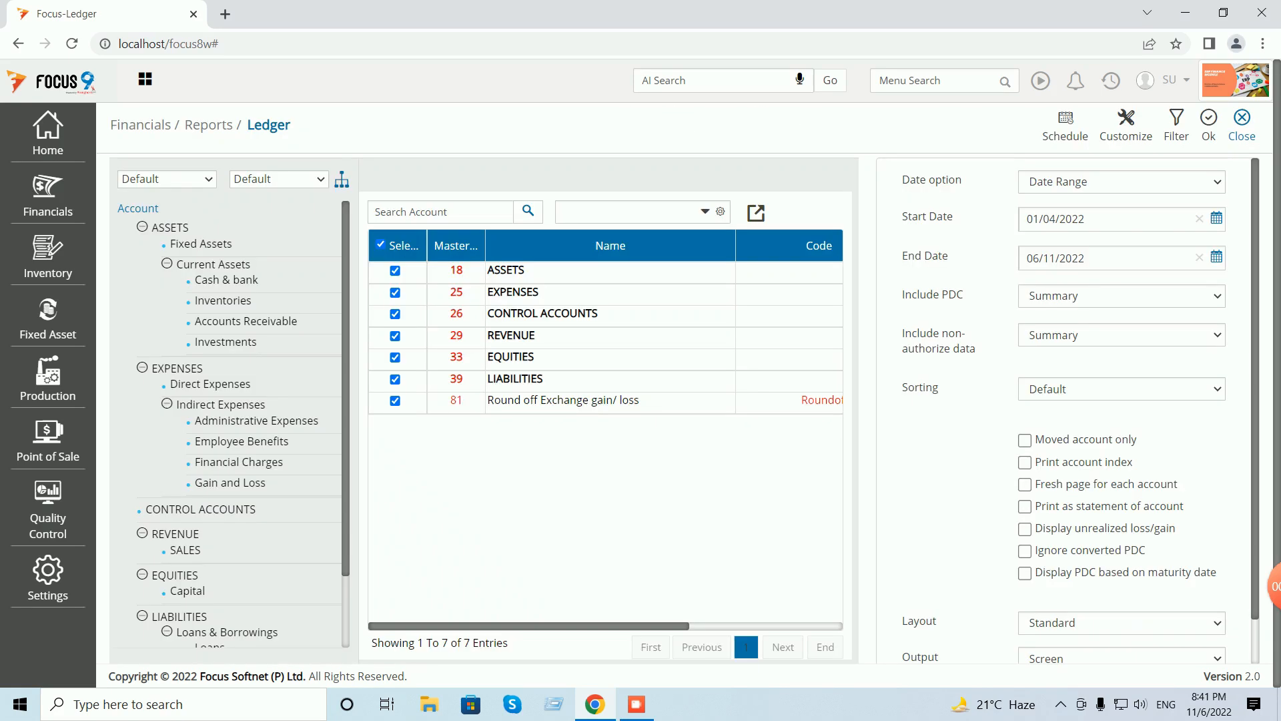
{"action": "left_click", "coordinate": [1241, 127]}
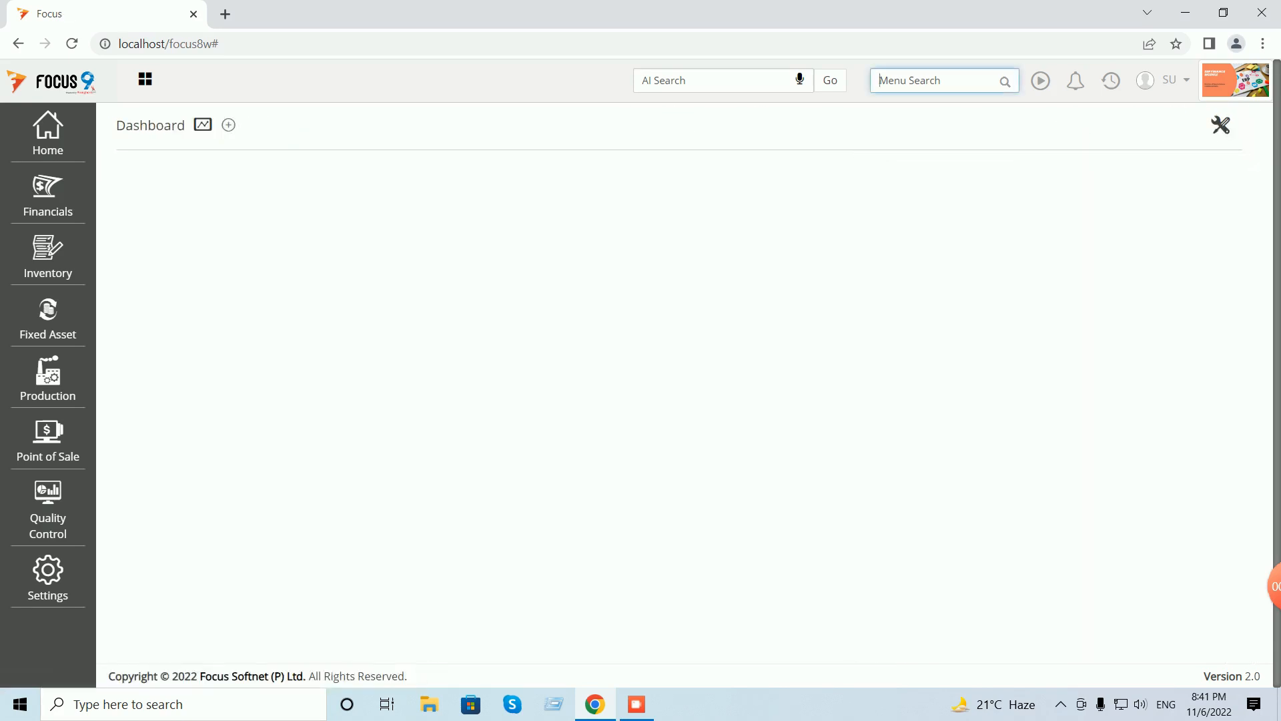
- Run Profit and loss for 01/04/2022–06/11/2022 with auto-adjusted column widths, showing 40.00 profit
{"action": "type", "text": "profi"}
{"action": "left_click", "coordinate": [812, 136]}
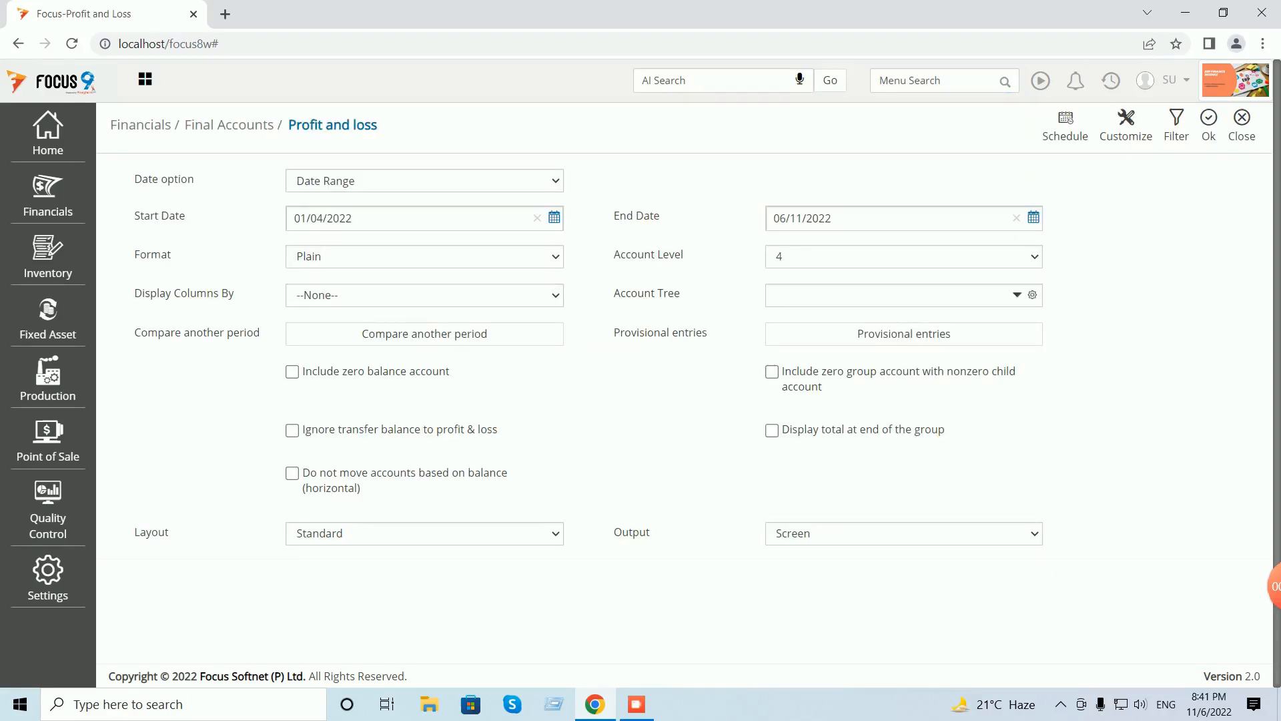
{"action": "left_click", "coordinate": [1208, 126]}
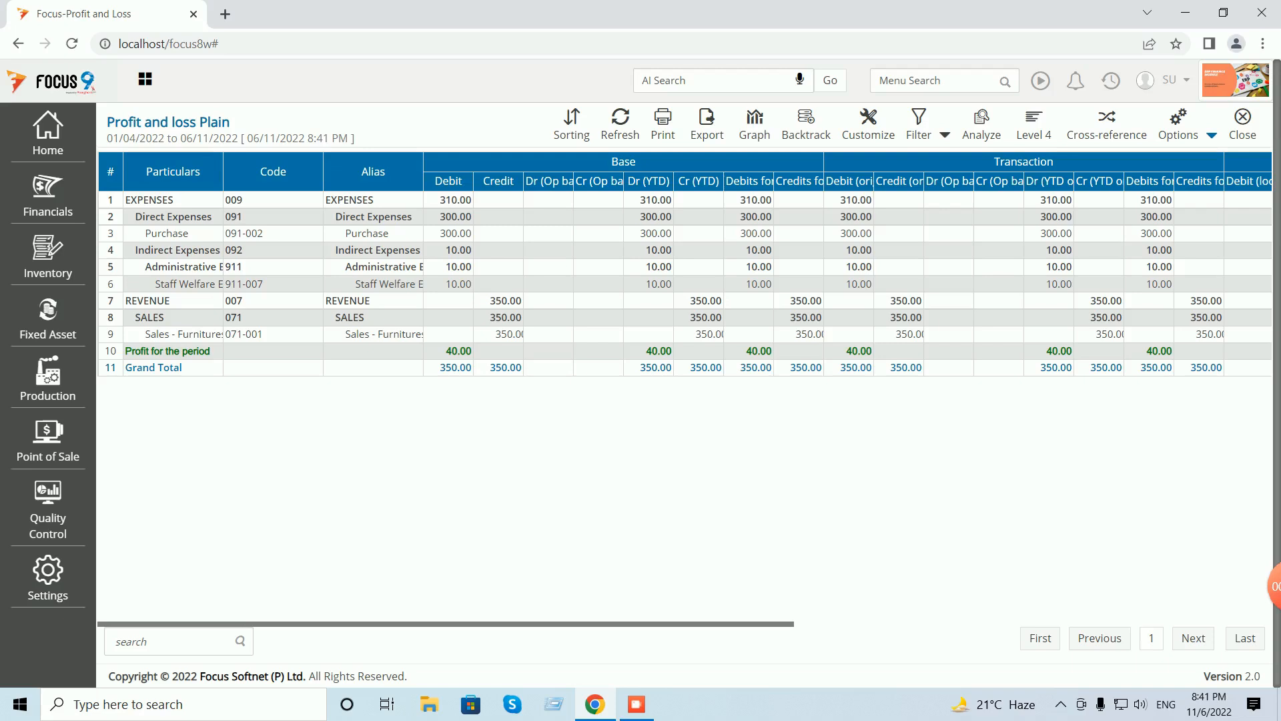
{"action": "left_click", "coordinate": [1211, 135]}
{"action": "left_click", "coordinate": [1129, 162]}
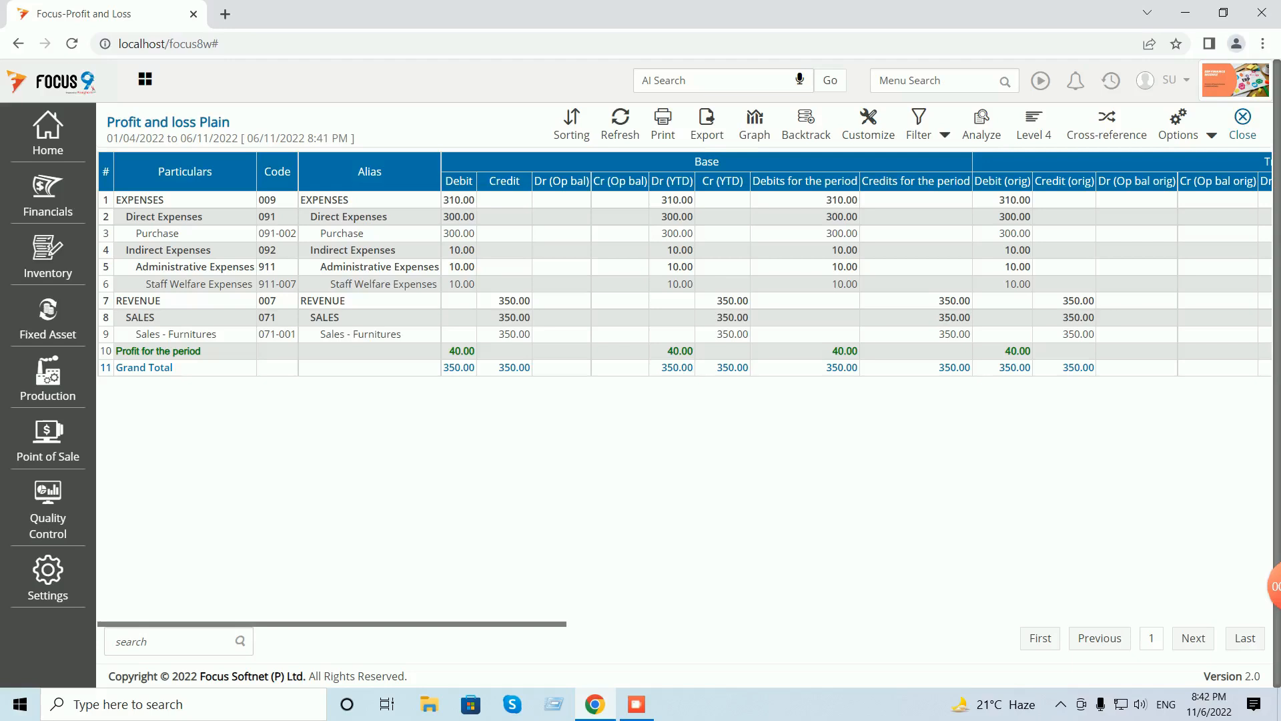
{"action": "left_click", "coordinate": [1243, 120]}
- Run the Trial balance with auto-fitted columns, showing Staff Welfare Expenses 10.00 and 8,650.00 YTD totals
{"action": "left_click", "coordinate": [1241, 130]}
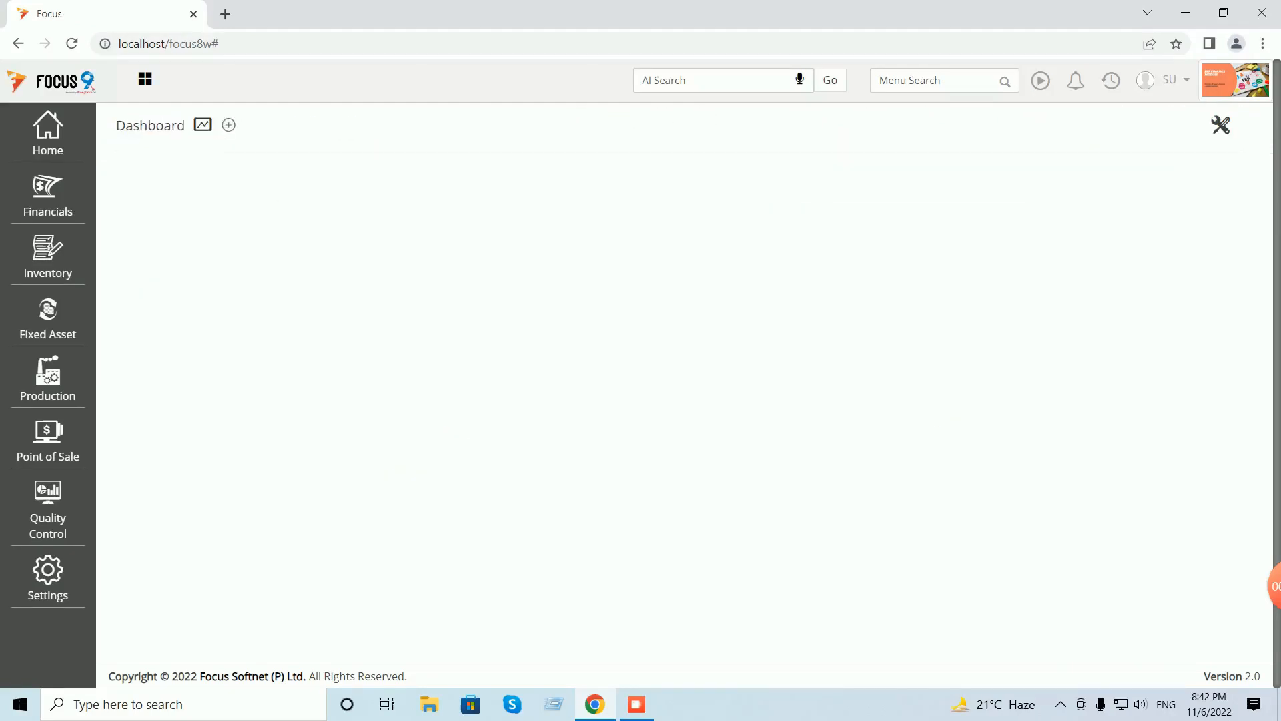
{"action": "left_click", "coordinate": [934, 80]}
{"action": "type", "text": "trial"}
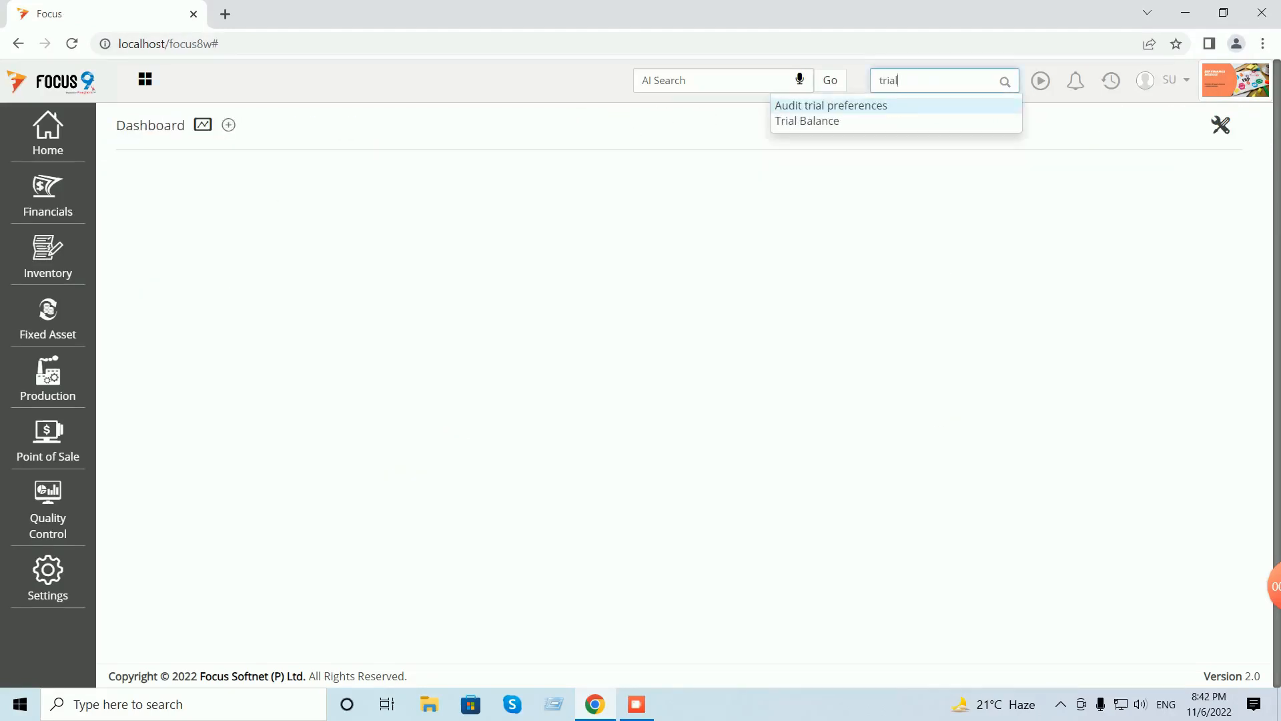
{"action": "key", "text": "Down"}
{"action": "key", "text": "Return"}
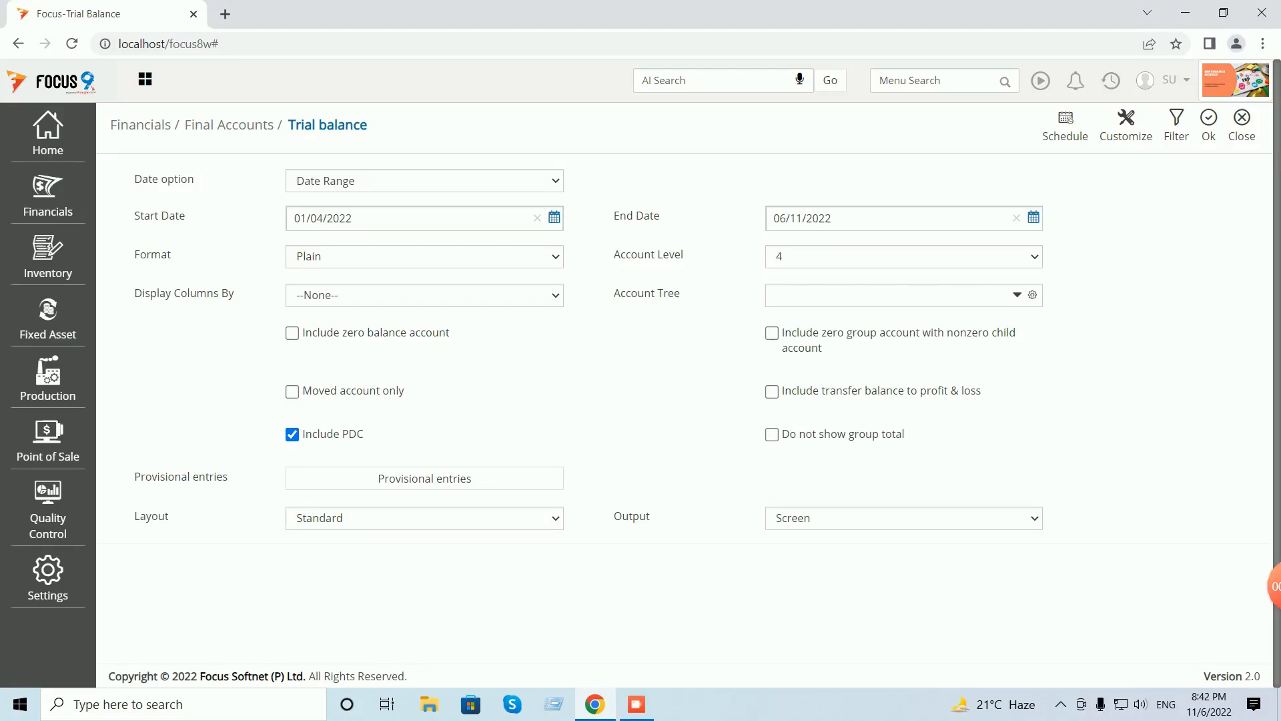
{"action": "left_click", "coordinate": [1208, 125]}
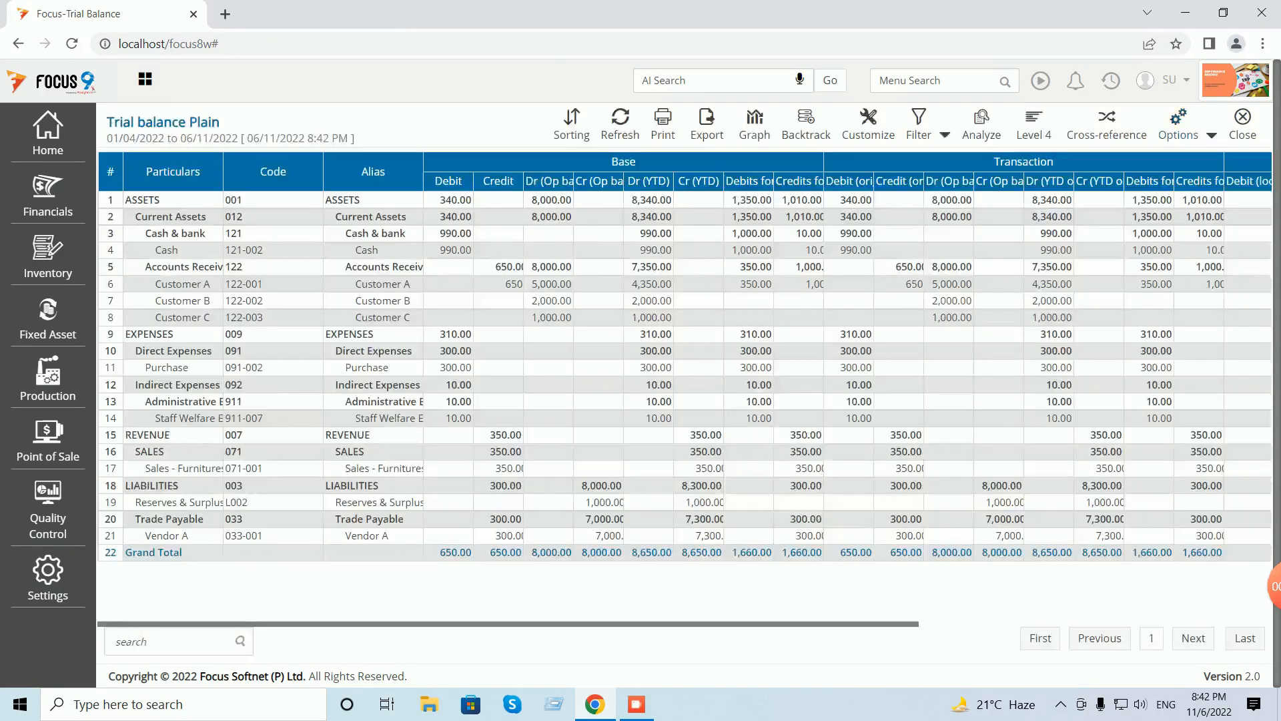
{"action": "left_click", "coordinate": [1211, 135]}
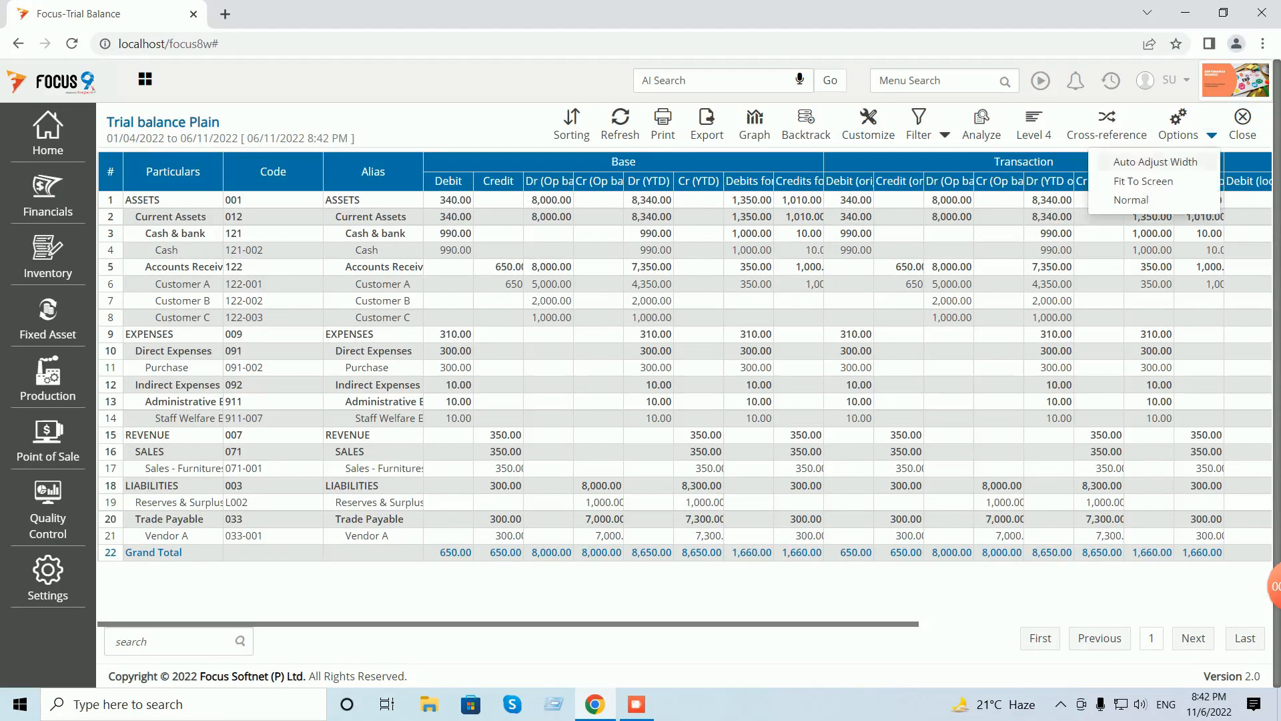
{"action": "left_click", "coordinate": [1134, 161]}
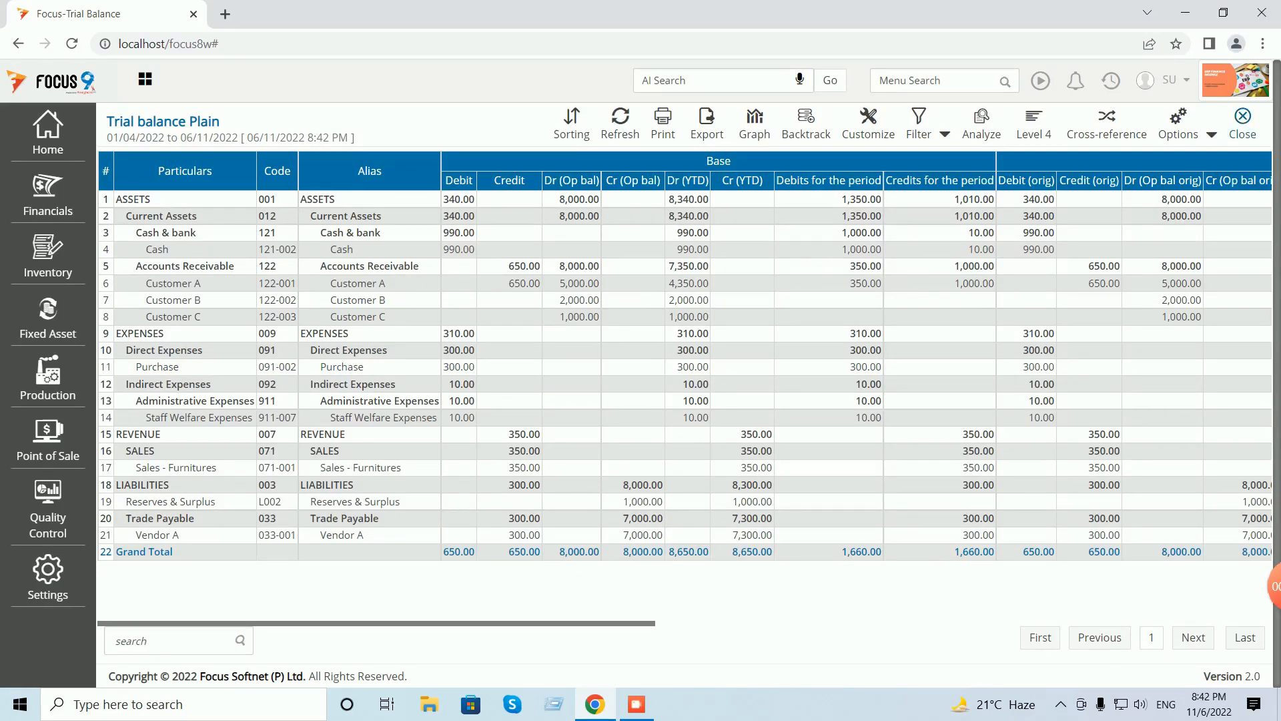
{"action": "left_click", "coordinate": [1243, 124]}
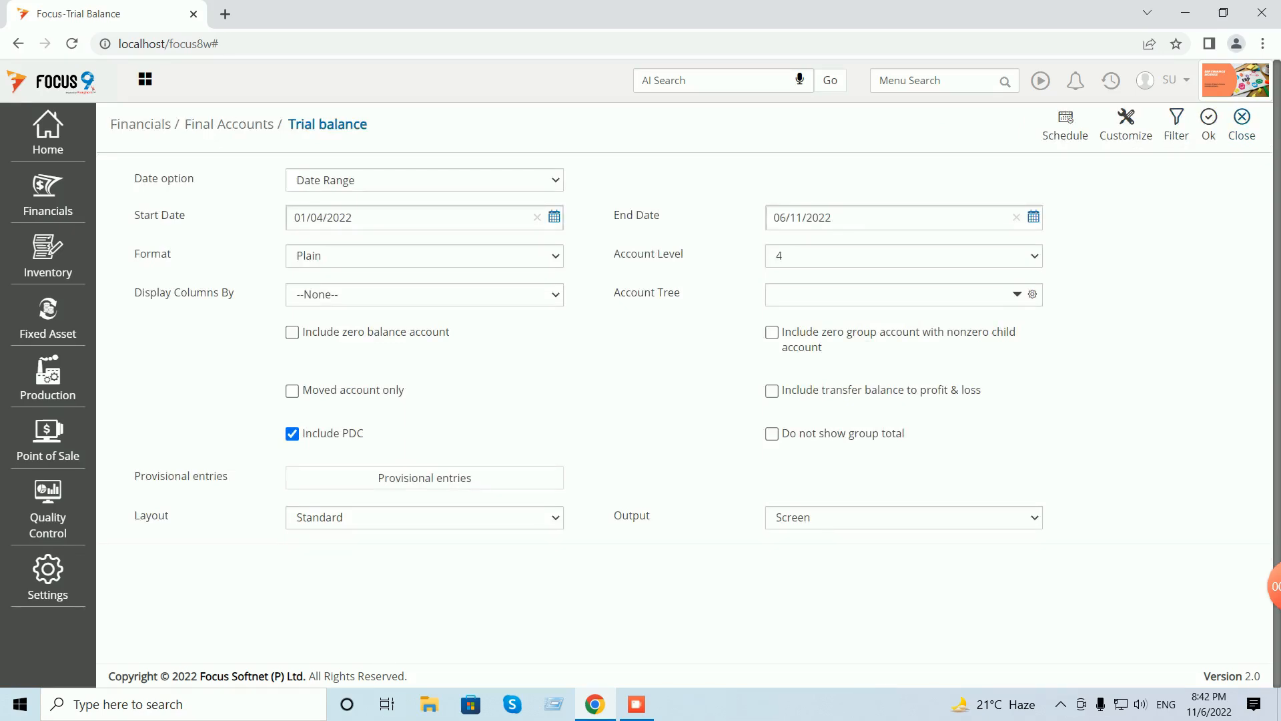
{"action": "left_click", "coordinate": [1242, 124]}
- Run the Balance Sheet with auto-fitted columns and review its 40.00 profit and 8,340.00 YTD totals
{"action": "left_click", "coordinate": [934, 80]}
{"action": "type", "text": "balance"}
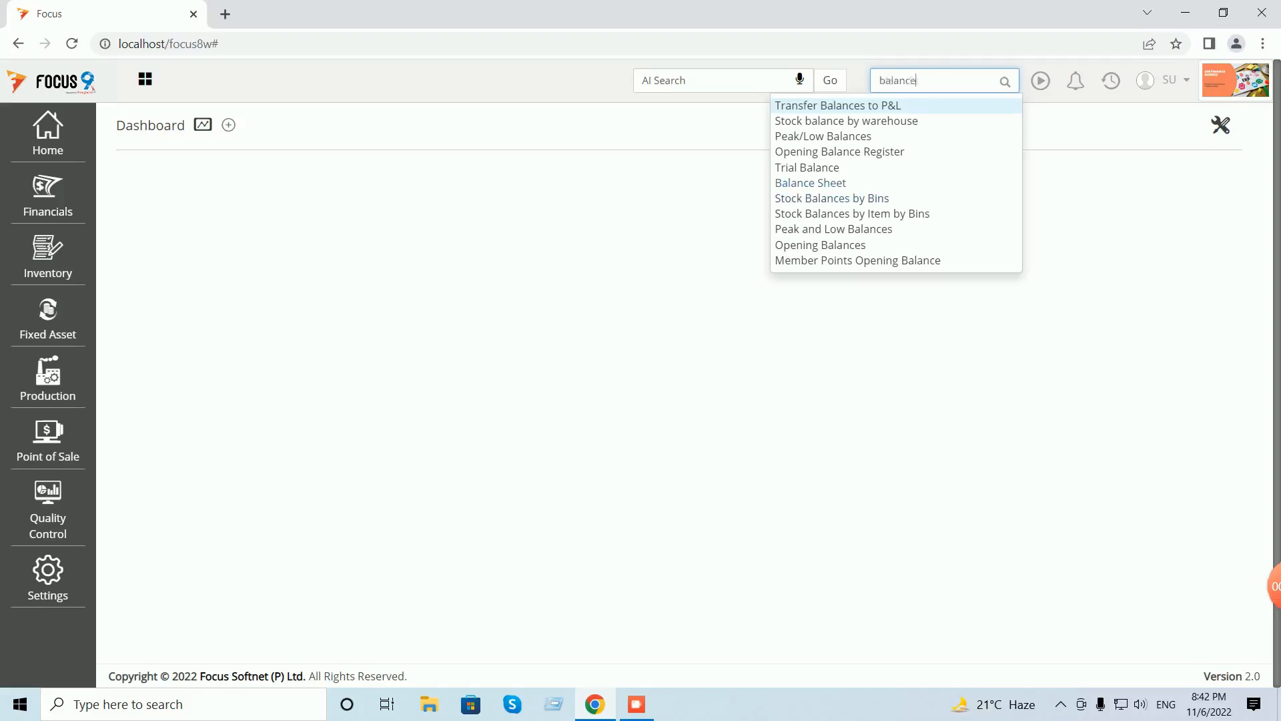
{"action": "left_click", "coordinate": [810, 183]}
{"action": "left_click", "coordinate": [1208, 125]}
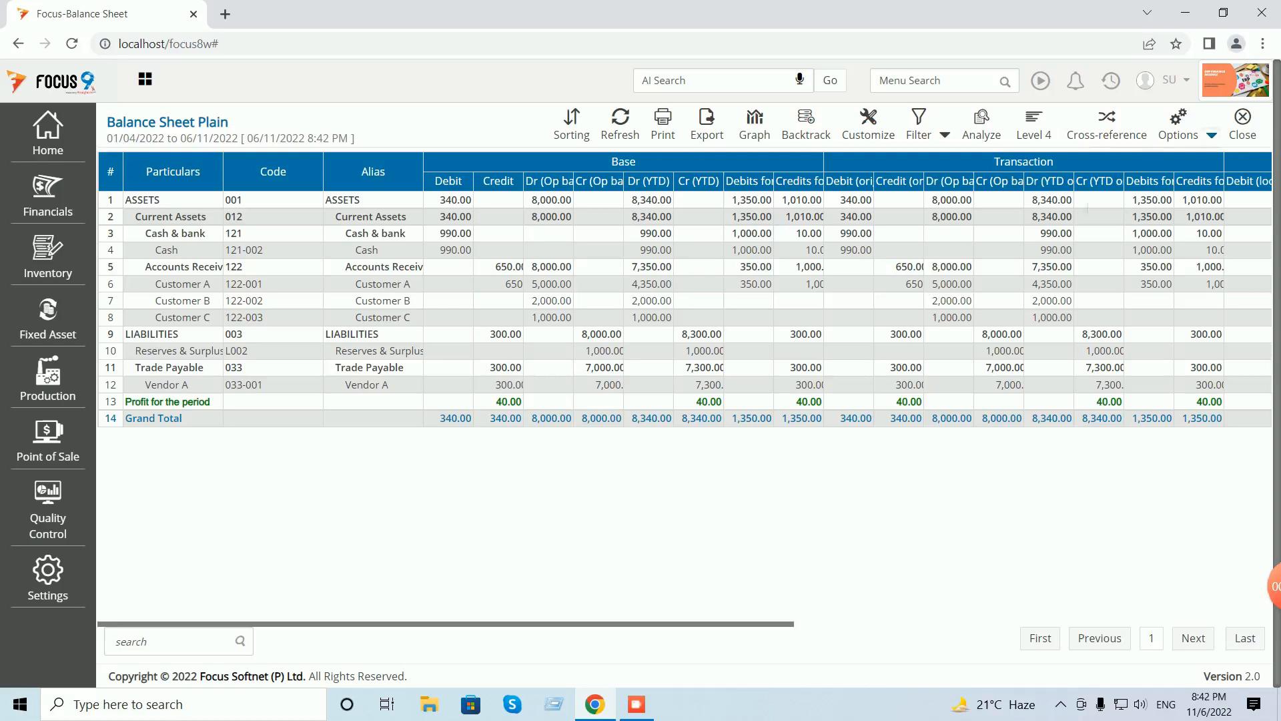
{"action": "left_click", "coordinate": [1212, 136]}
{"action": "left_click", "coordinate": [1155, 166]}
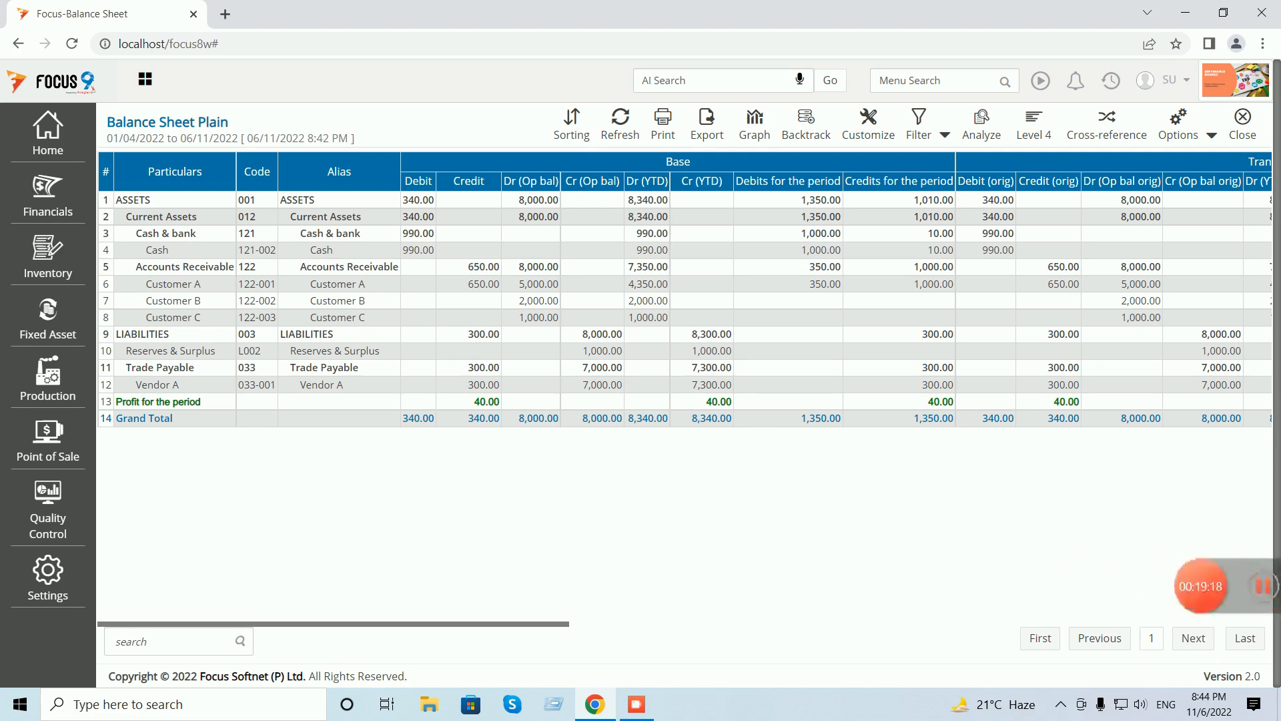
{"action": "left_click", "coordinate": [1242, 124]}
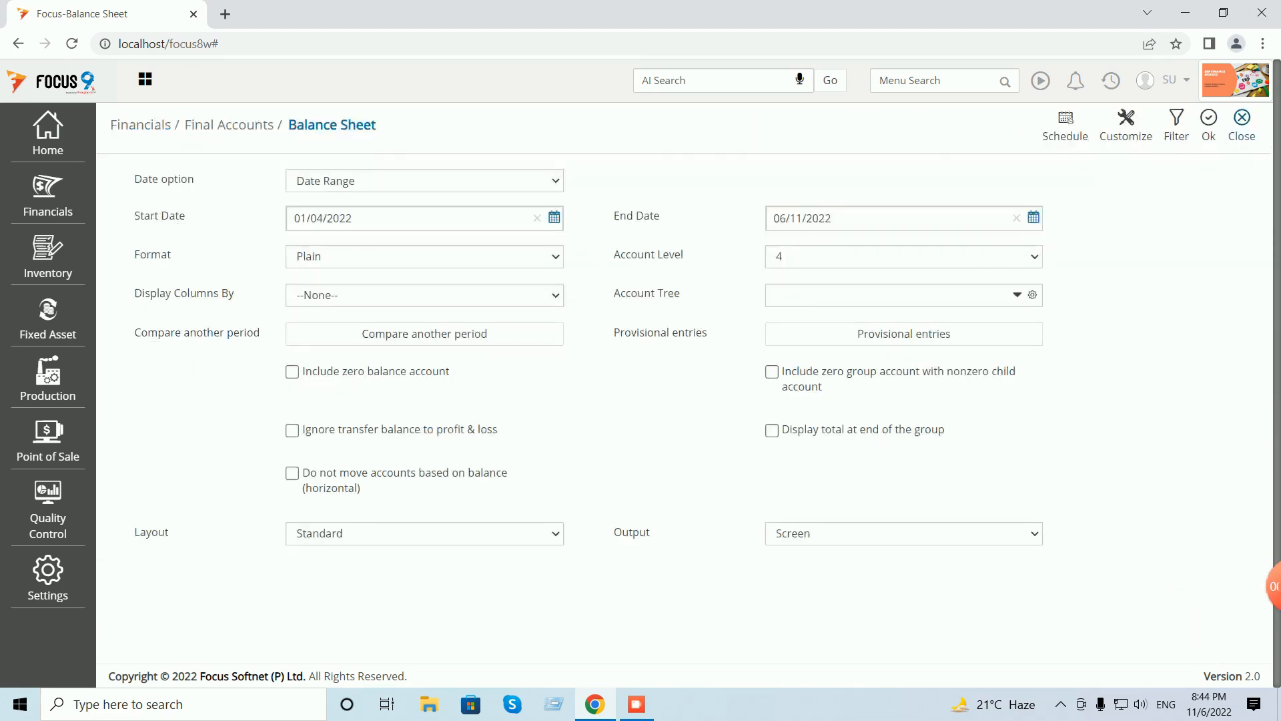
- Close the Balance Sheet options page, leaving the empty Dashboard
{"action": "left_click", "coordinate": [1243, 124]}
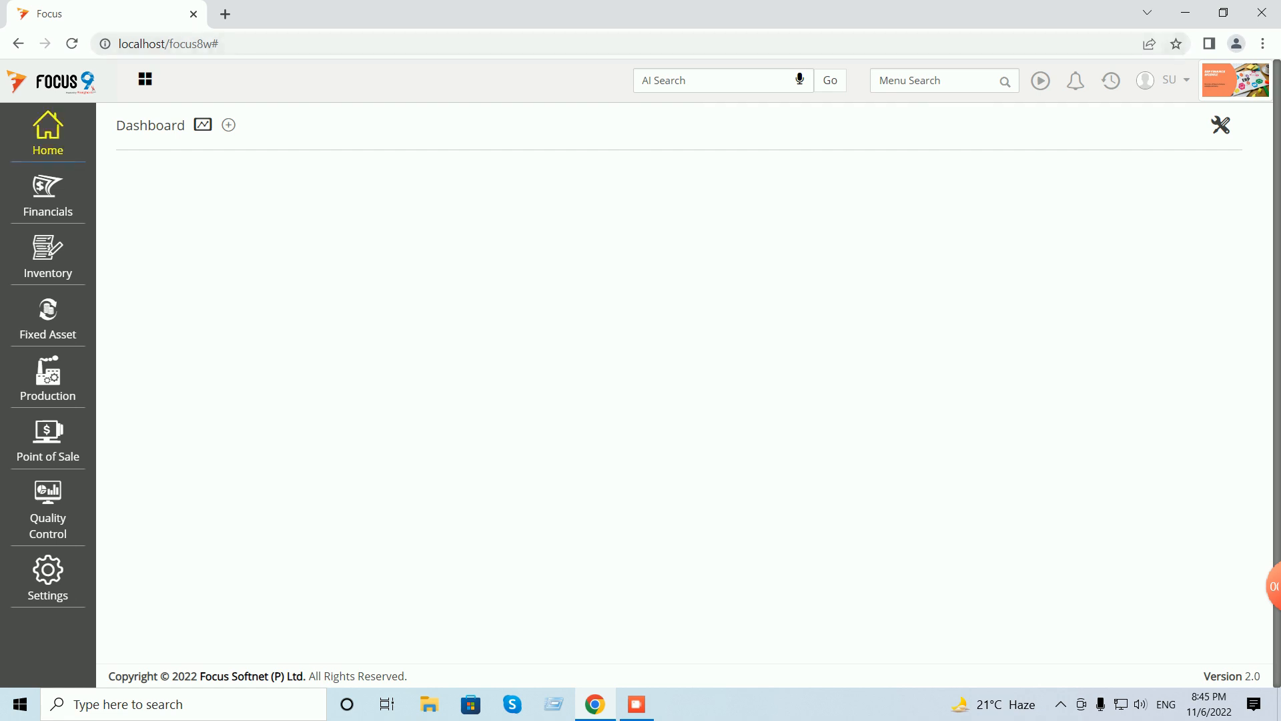
- Open the Account master, find the Cash & bank group by searching 'cash', and start a new account there
{"action": "left_click", "coordinate": [48, 134]}
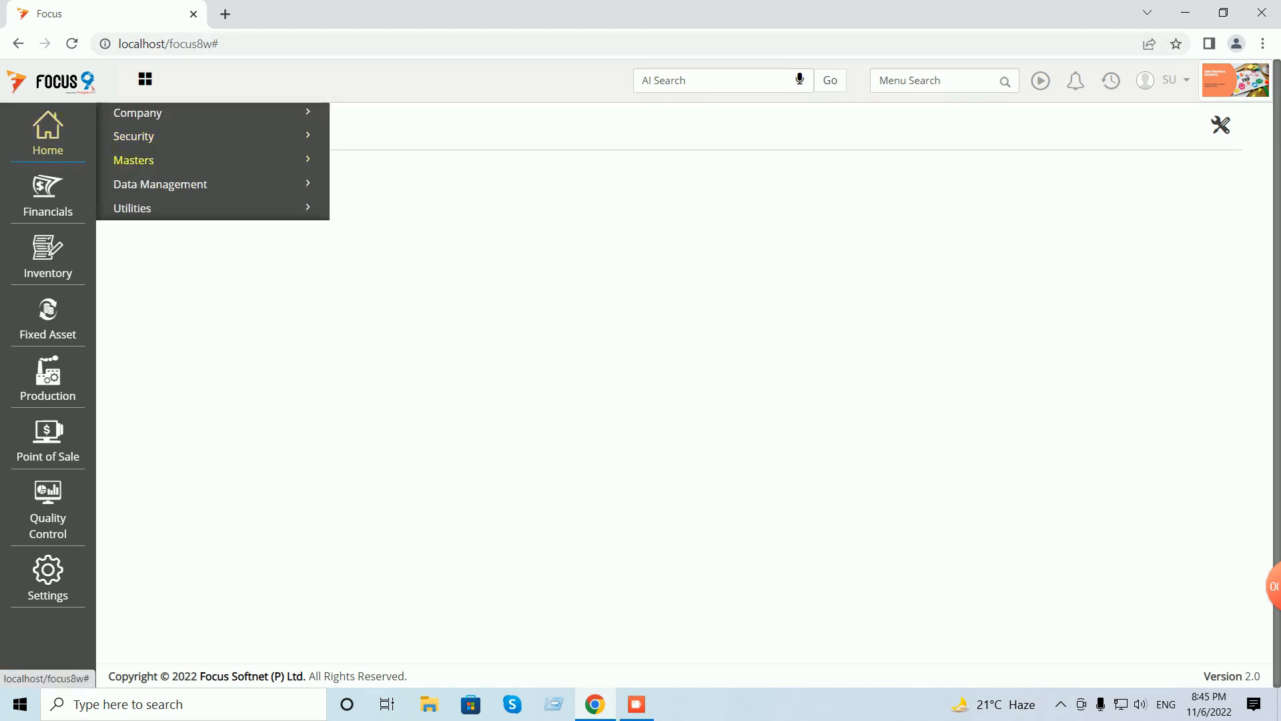
{"action": "left_click", "coordinate": [133, 160]}
{"action": "left_click", "coordinate": [141, 187]}
{"action": "left_click", "coordinate": [491, 201]}
{"action": "type", "text": "pett"}
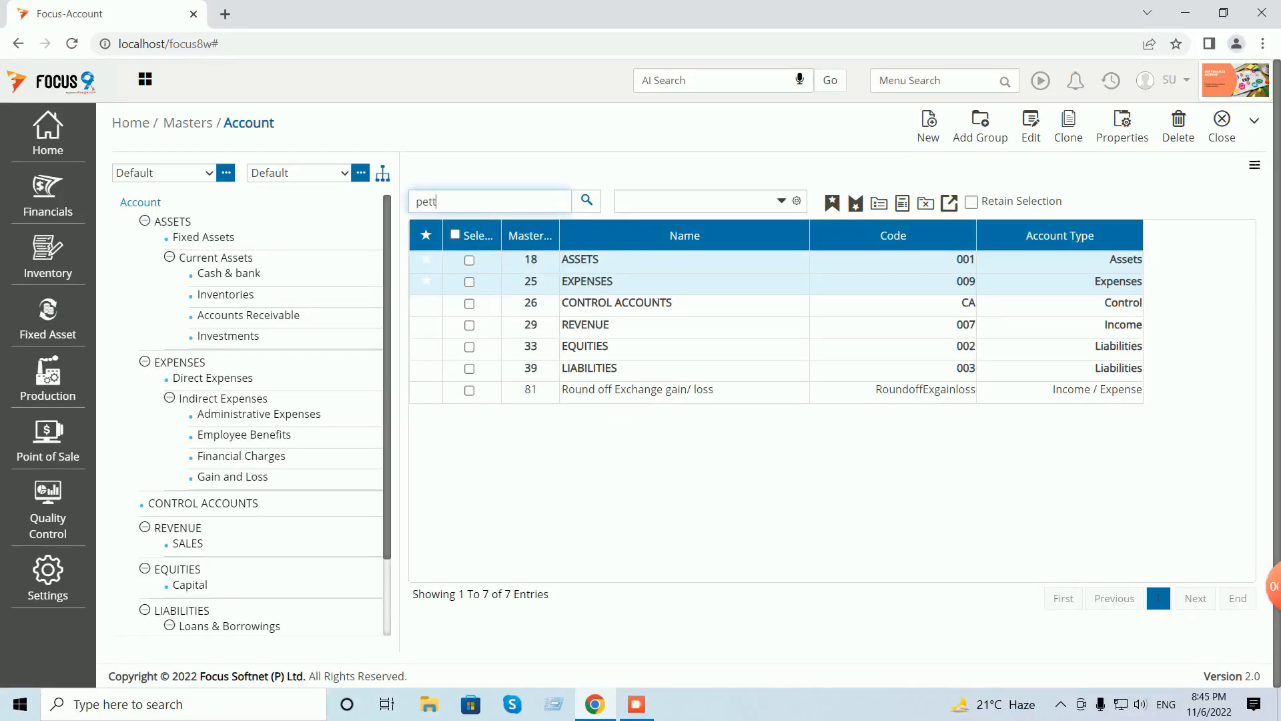
{"action": "type", "text": "y"}
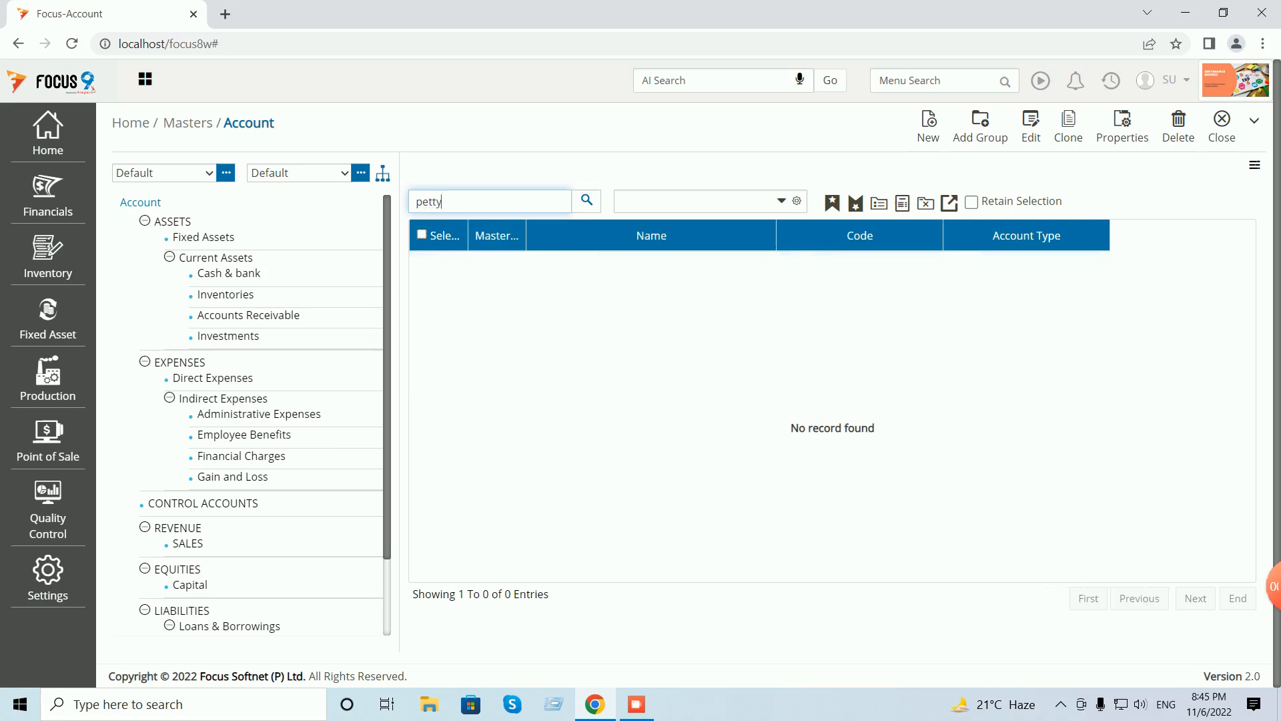
{"action": "key", "text": "BackSpace"}
{"action": "key", "text": "BackSpace"}
{"action": "key", "text": "BackSpace"}
{"action": "key", "text": "BackSpace"}
{"action": "key", "text": "BackSpace"}
{"action": "type", "text": "cash"}
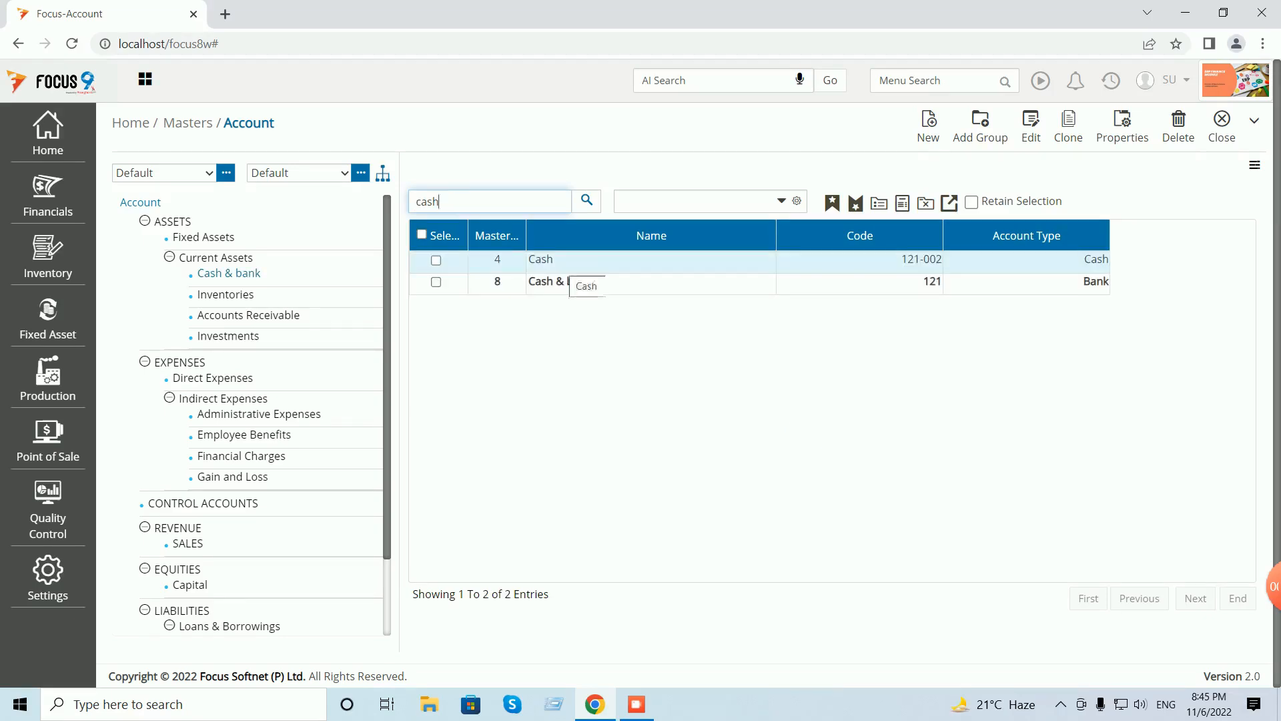
{"action": "double_click", "coordinate": [563, 280]}
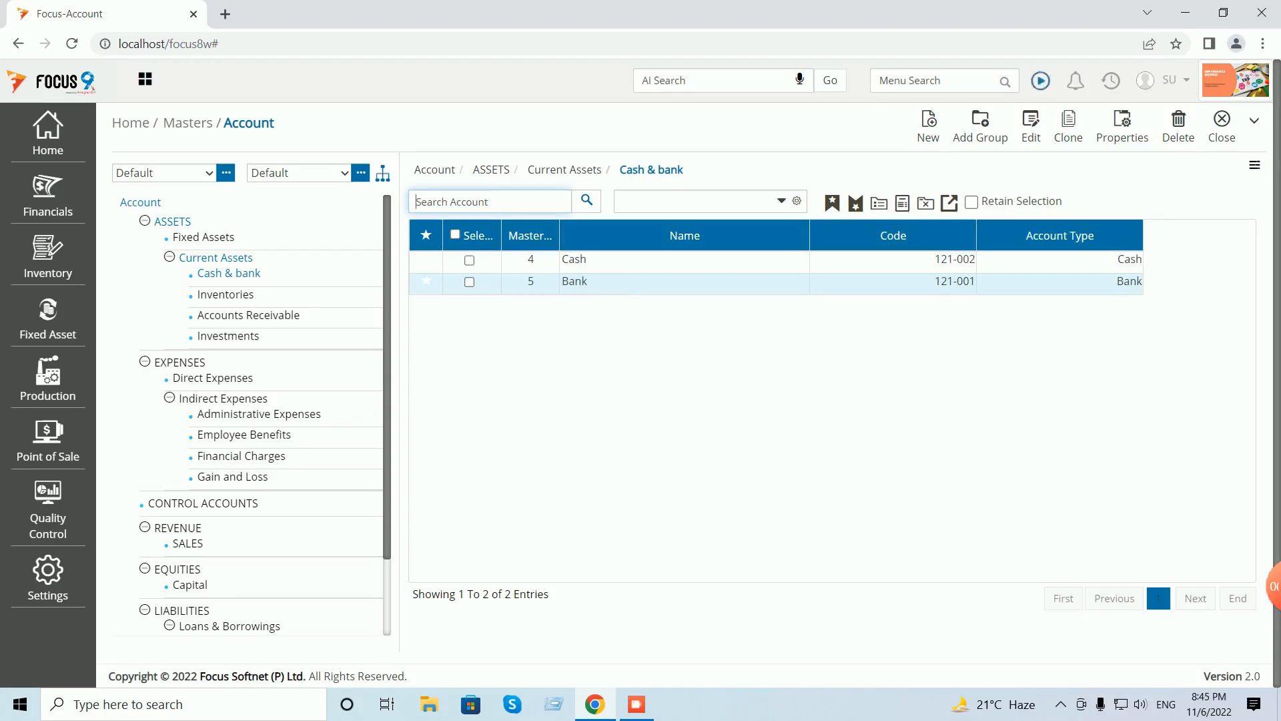
{"action": "left_click", "coordinate": [928, 127]}
- Enter account name Pettycash, code C001, and account type Cash/Petty Cash Account
{"action": "type", "text": "Pettycash"}
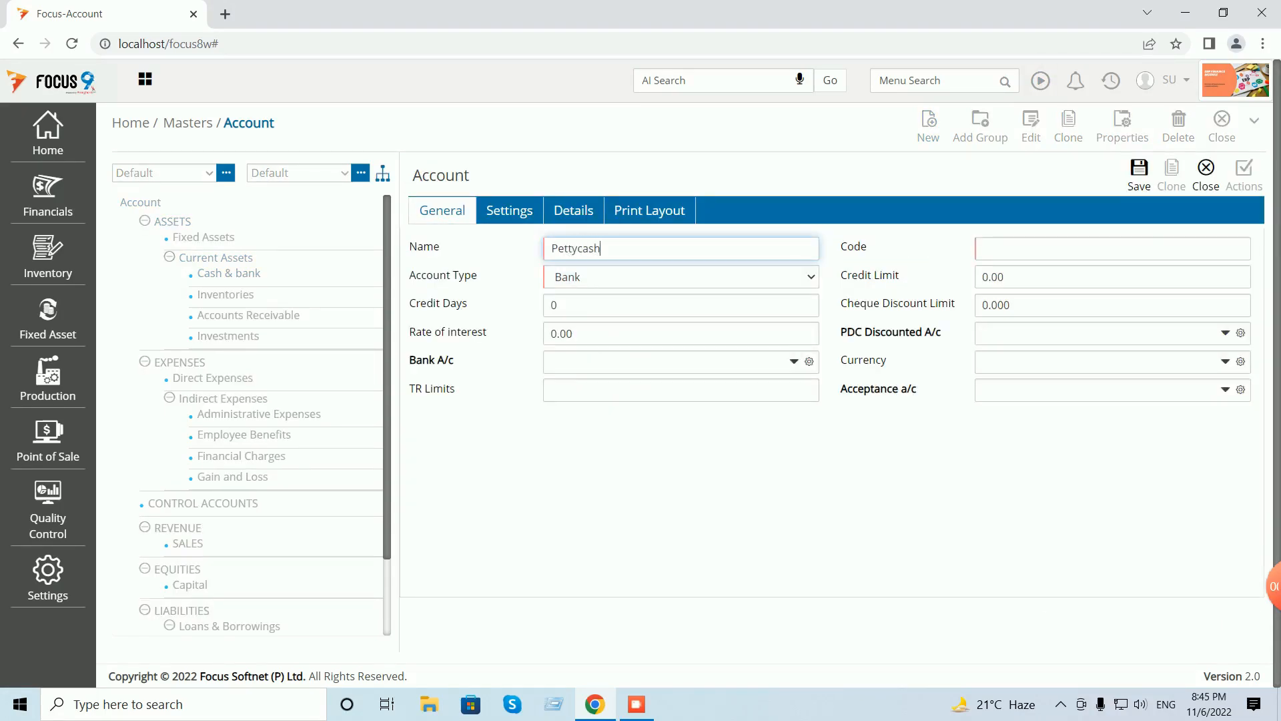
{"action": "key", "text": "Tab"}
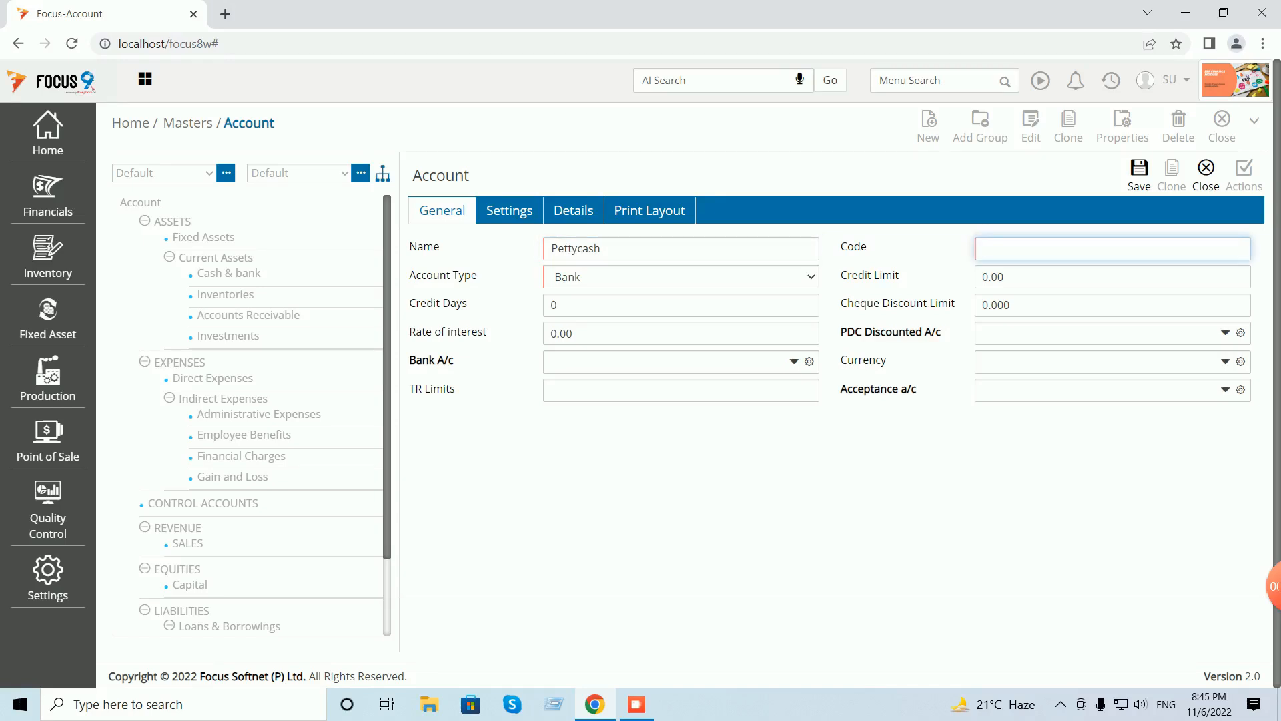
{"action": "type", "text": "C001"}
{"action": "key", "text": "Tab"}
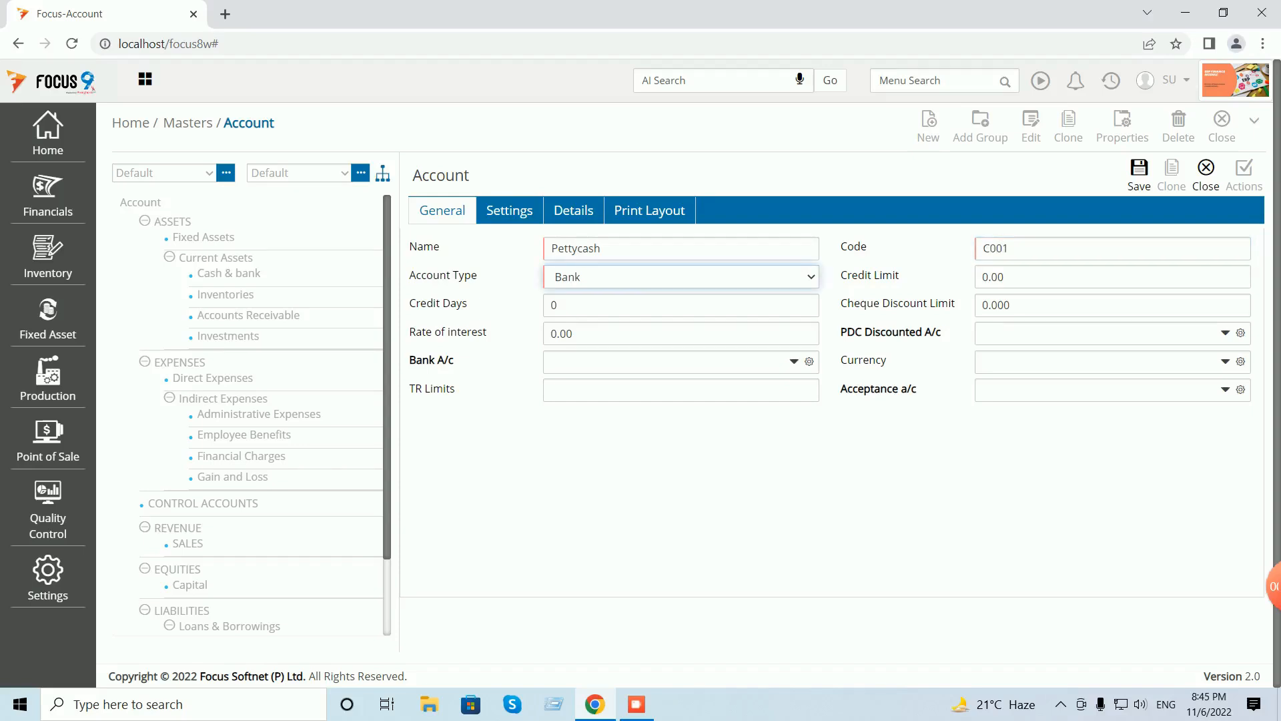
{"action": "key", "text": "alt+Down"}
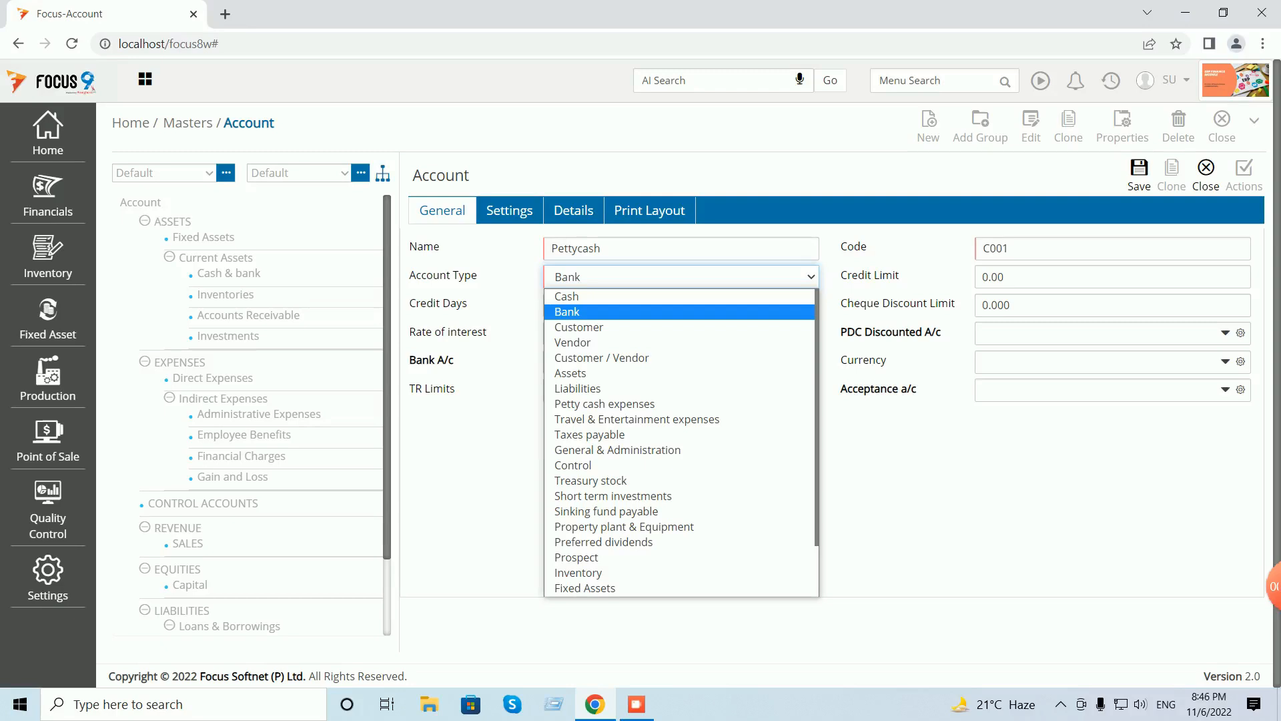
{"action": "key", "text": "Down"}
{"action": "key", "text": "Down"}
{"action": "key", "text": "Down"}
{"action": "key", "text": "Down"}
{"action": "key", "text": "Down"}
{"action": "key", "text": "Down"}
{"action": "key", "text": "Down"}
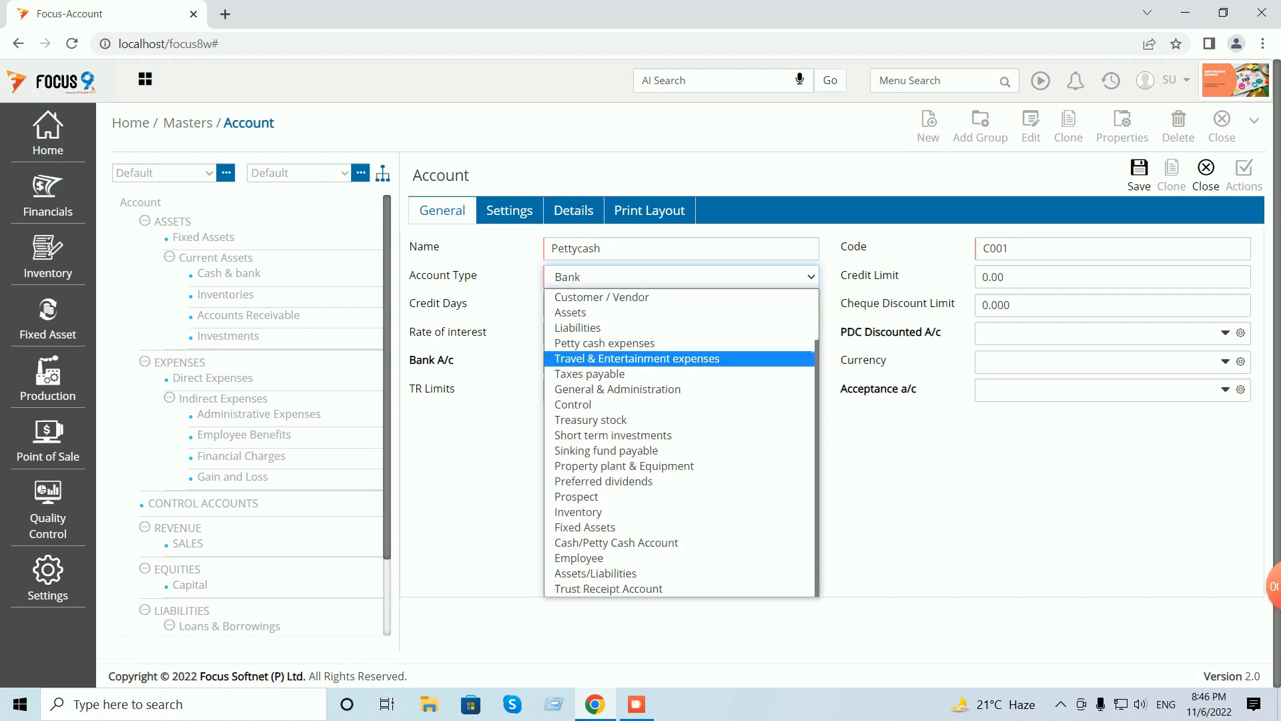
{"action": "key", "text": "Down"}
{"action": "key", "text": "Down"}
{"action": "key", "text": "Down"}
{"action": "key", "text": "Down"}
{"action": "key", "text": "Down"}
{"action": "key", "text": "Down"}
{"action": "key", "text": "Down"}
{"action": "key", "text": "Down"}
{"action": "key", "text": "Down"}
{"action": "key", "text": "Down"}
{"action": "key", "text": "Down"}
{"action": "key", "text": "Down"}
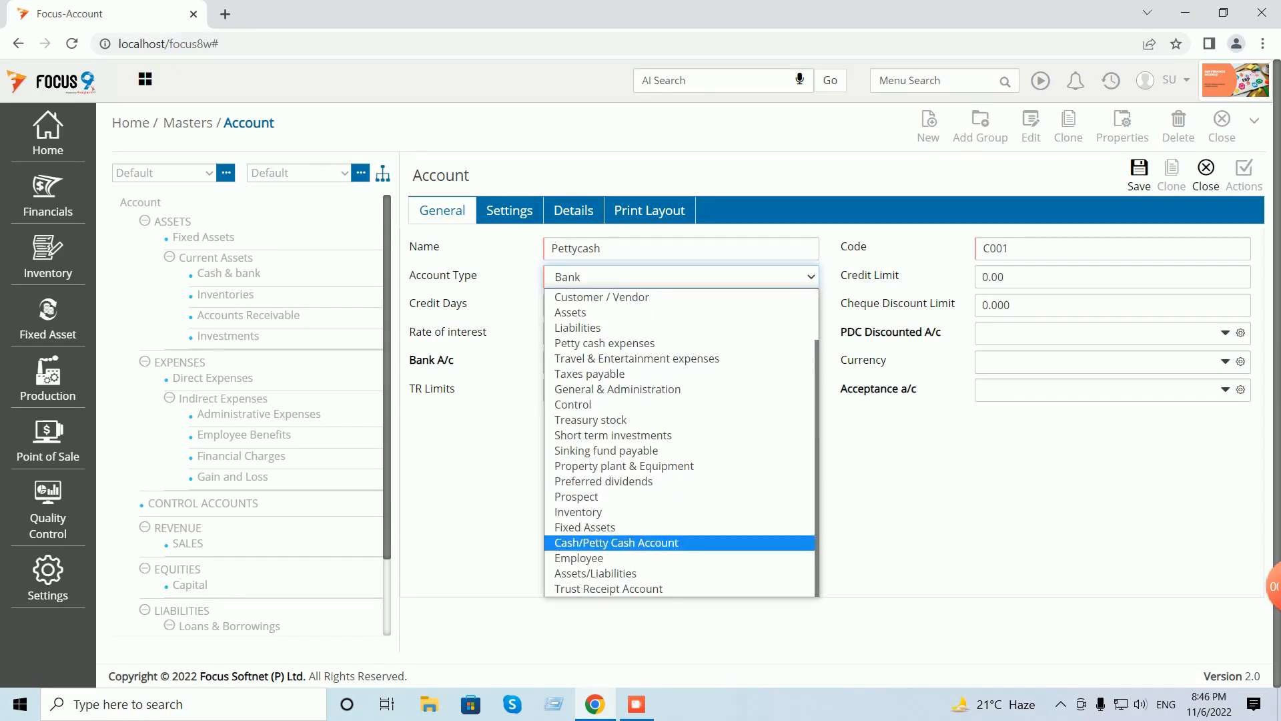
{"action": "key", "text": "Return"}
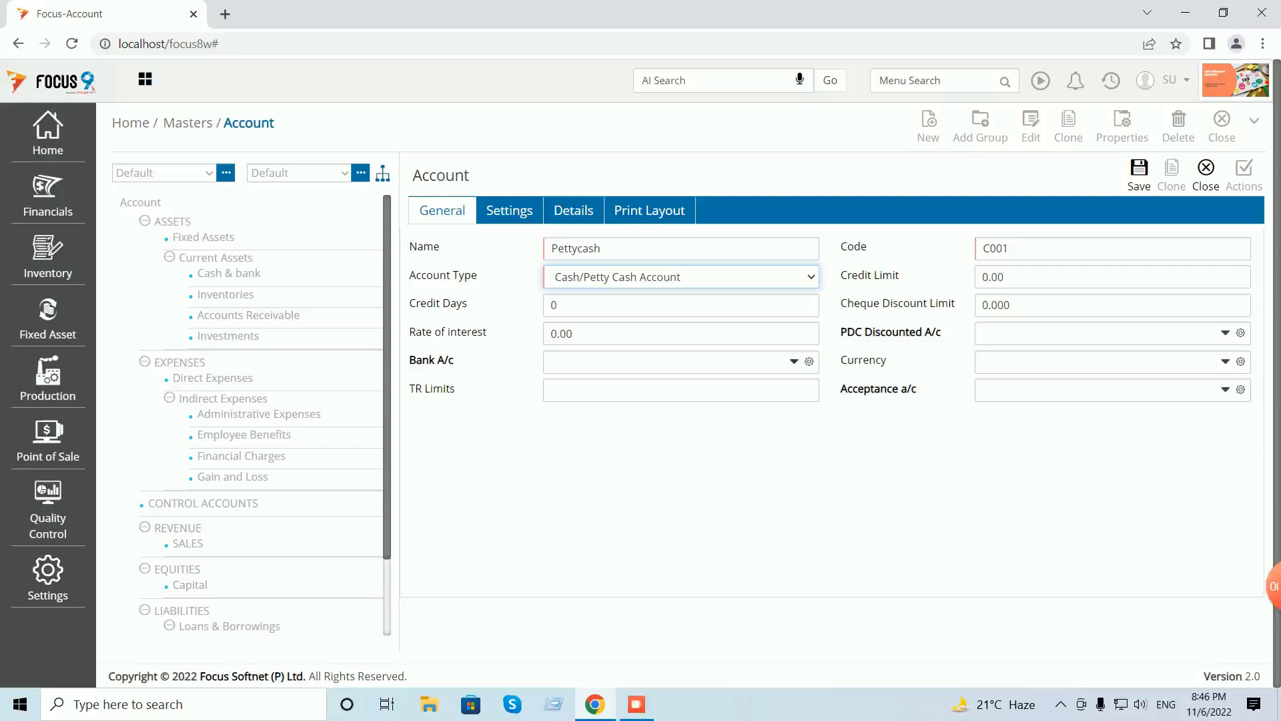
- Save the Pettycash account and close the Account master
{"action": "left_click", "coordinate": [1139, 175]}
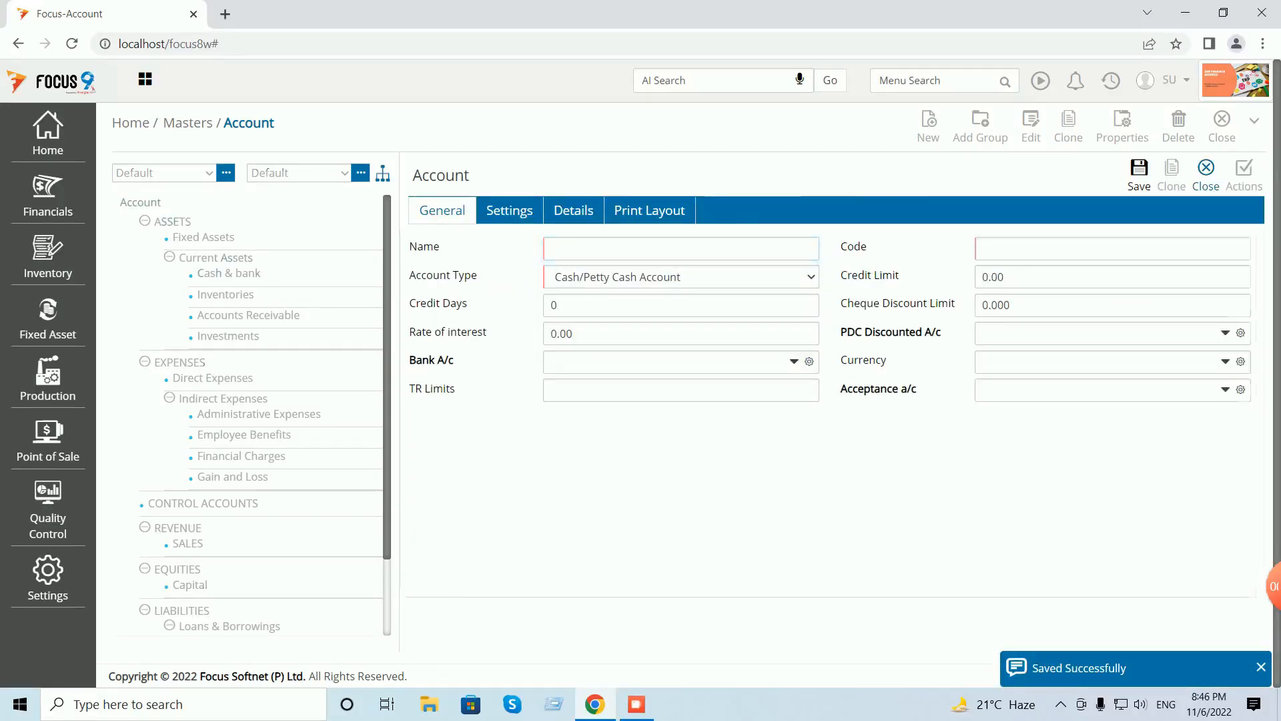
{"action": "left_click", "coordinate": [1206, 174]}
{"action": "left_click", "coordinate": [1221, 126]}
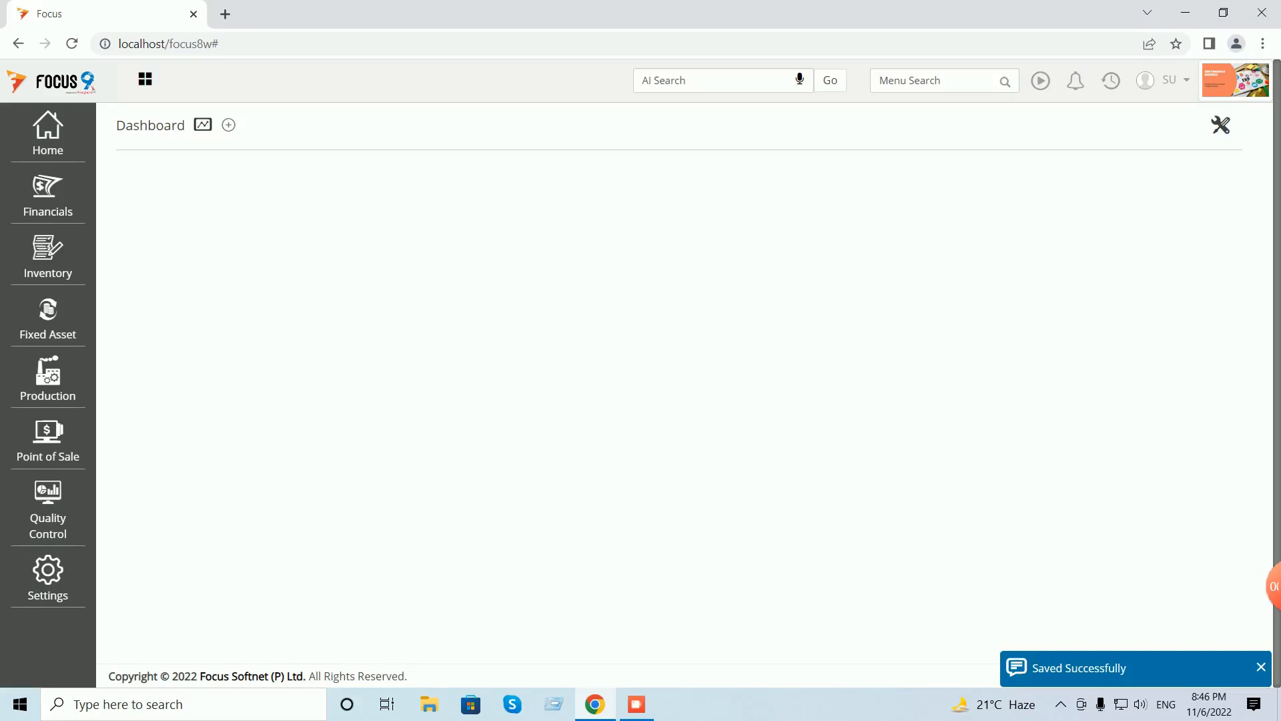
- Run the Cash Book for the Cash account, check its 990.00 closing balance, then close it
{"action": "left_click", "coordinate": [929, 80]}
{"action": "type", "text": "cash"}
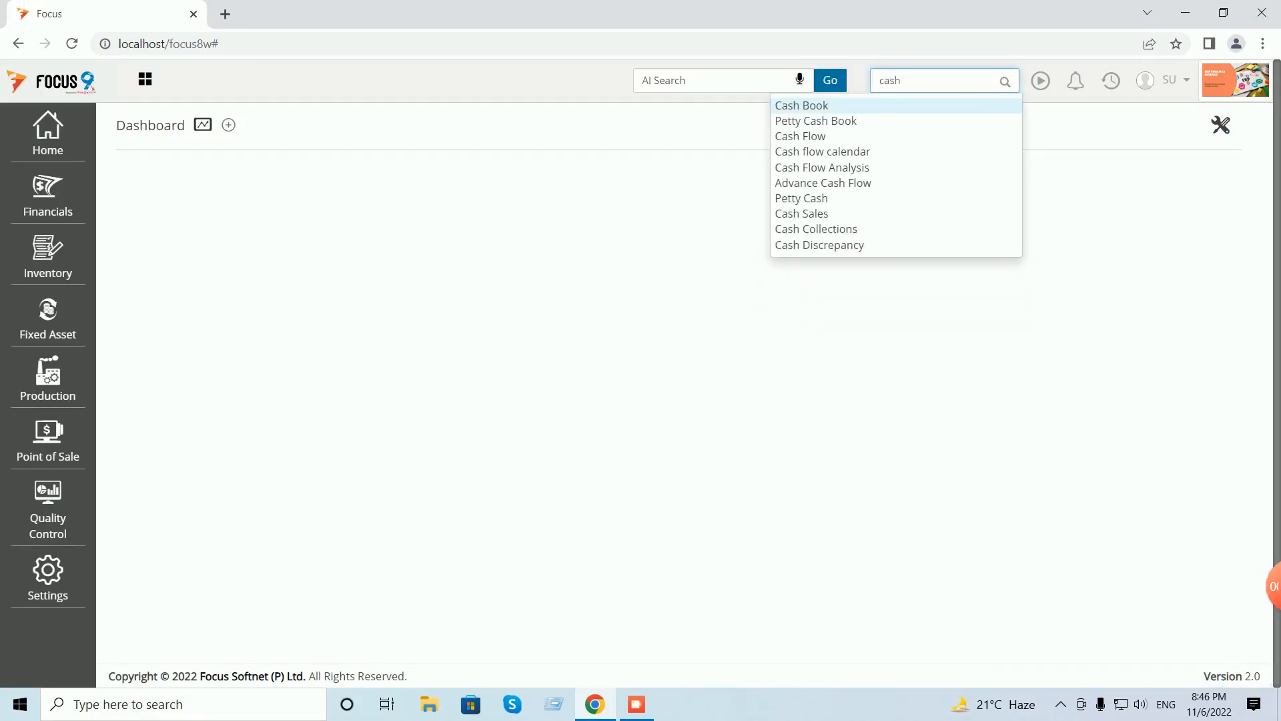
{"action": "left_click", "coordinate": [818, 105]}
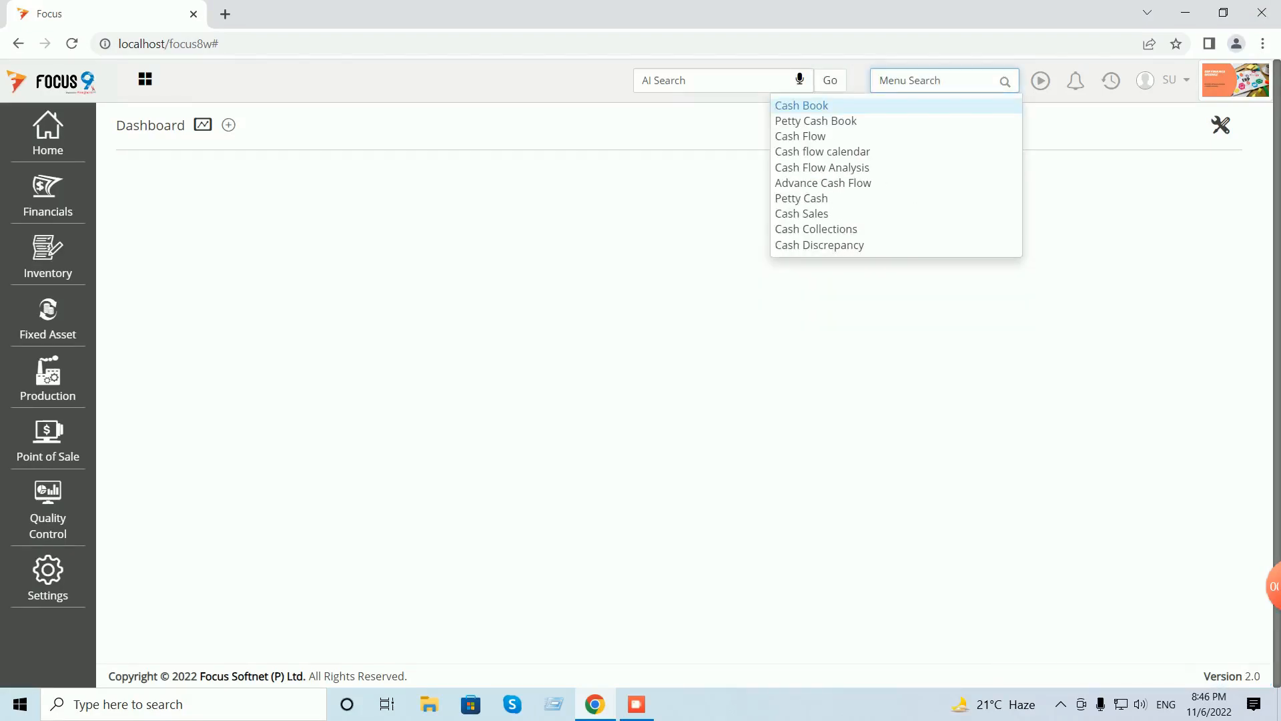
{"action": "left_click", "coordinate": [410, 256]}
{"action": "type", "text": "Cash"}
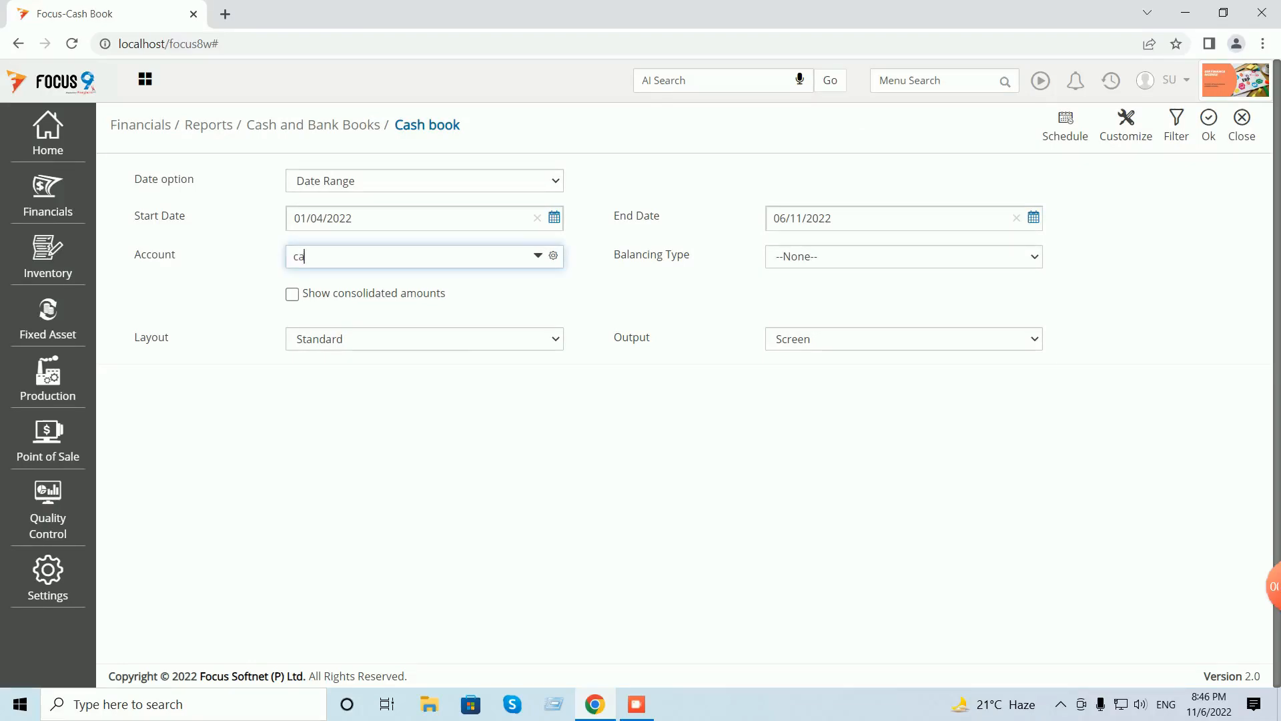
{"action": "key", "text": "Tab"}
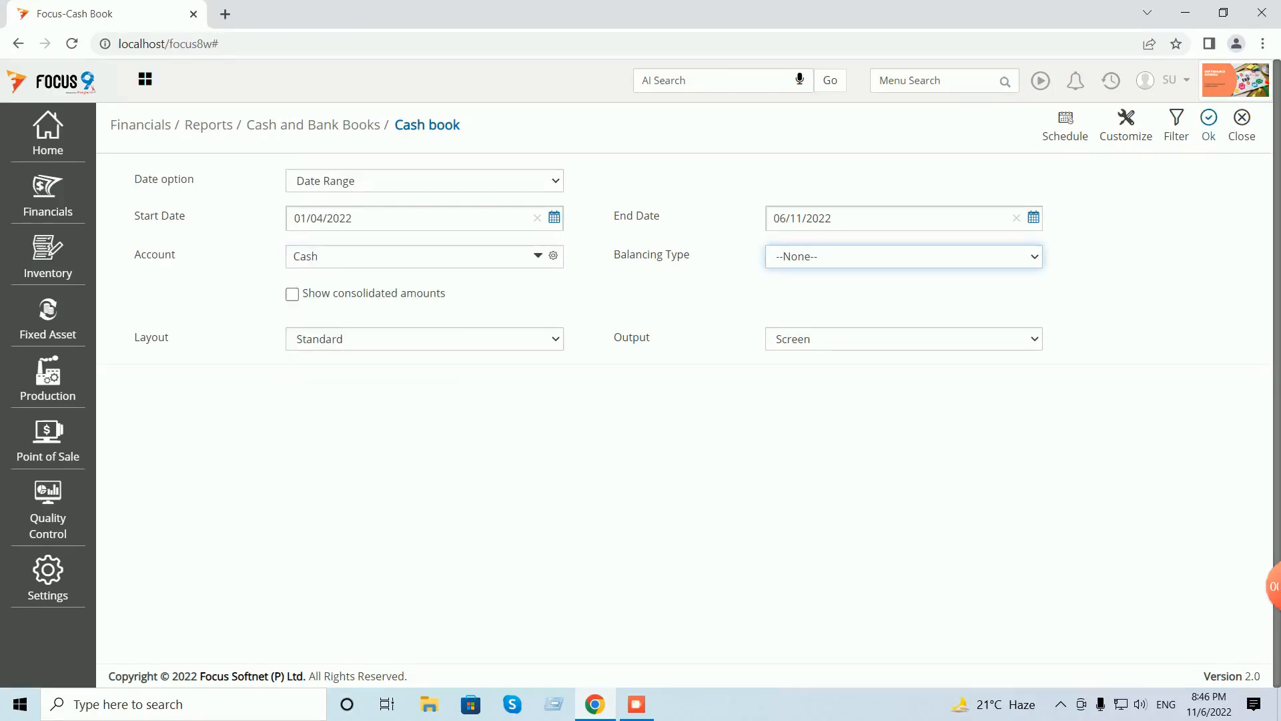
{"action": "left_click", "coordinate": [1208, 125]}
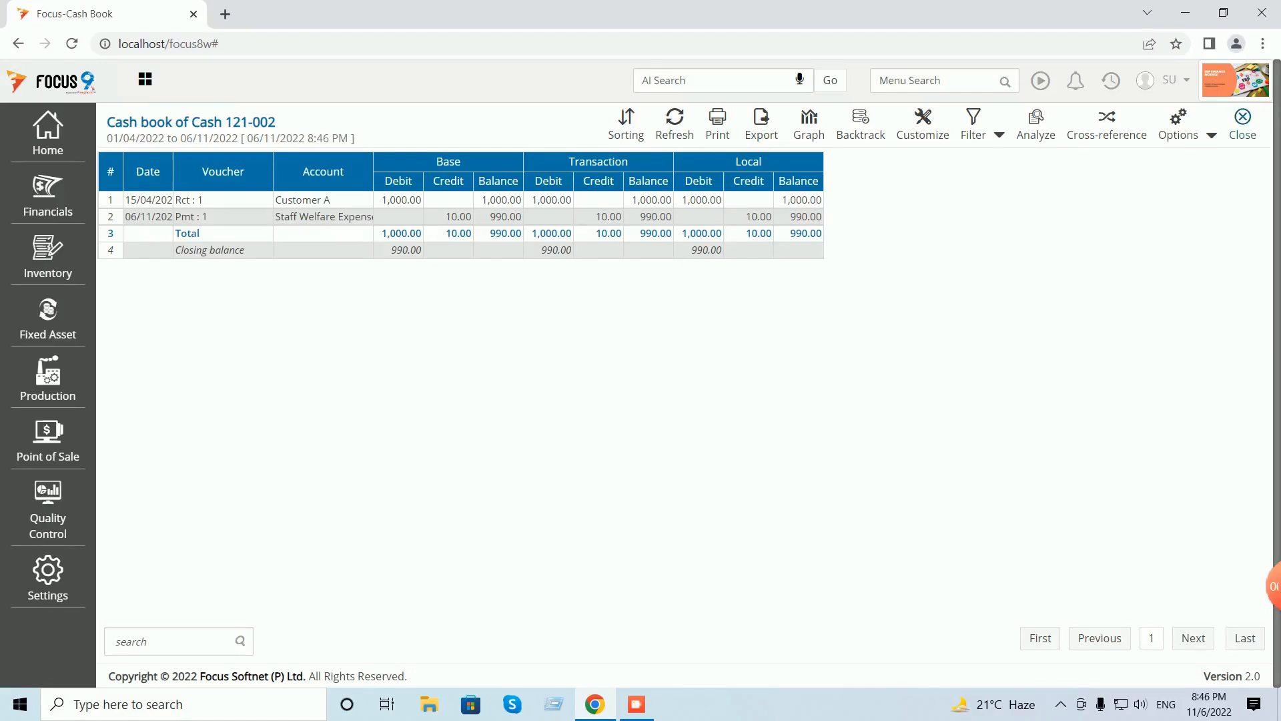
{"action": "left_click", "coordinate": [1243, 124]}
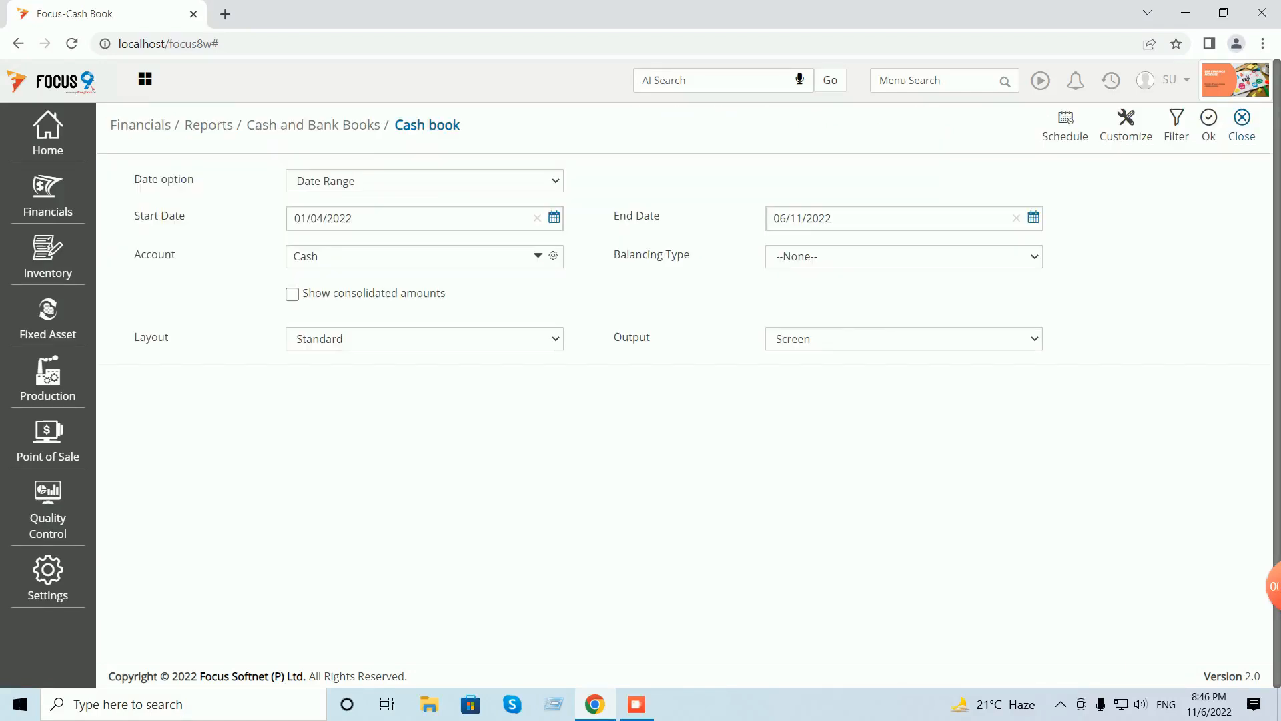
{"action": "left_click", "coordinate": [1242, 125]}
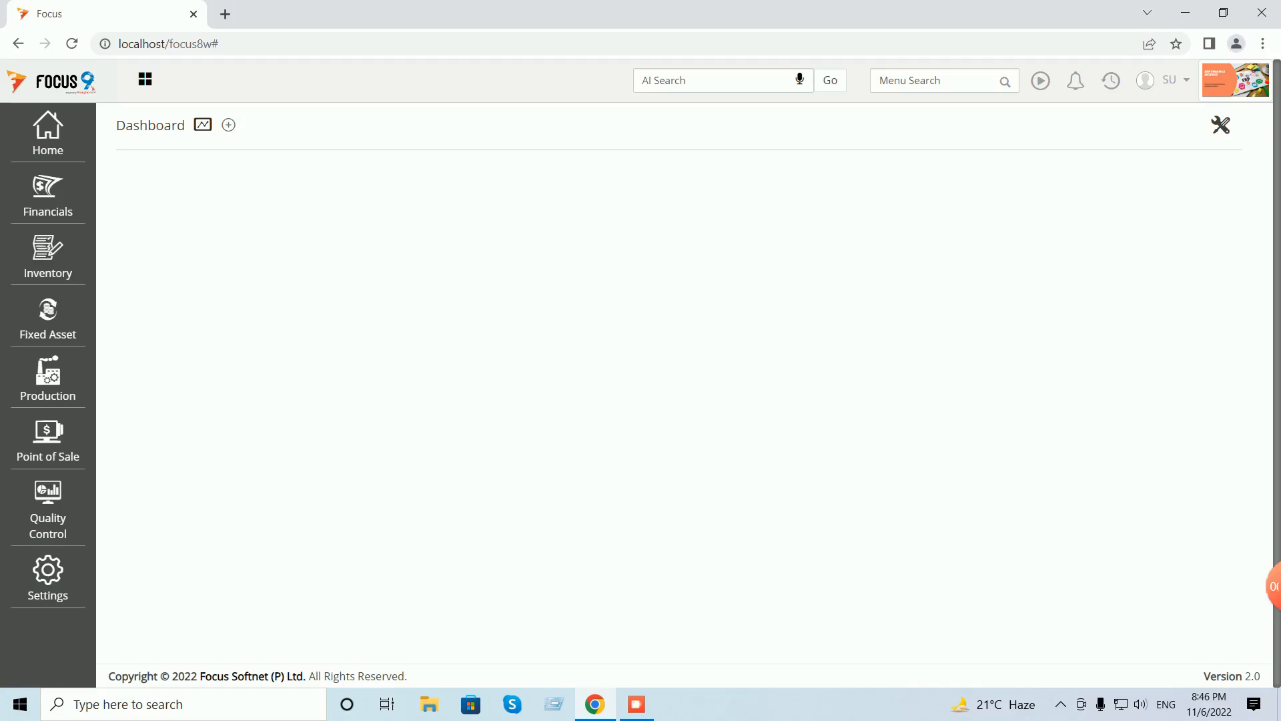
- Start a new voucher under Financials > Transactions > Cash and Bank > Payments
{"action": "left_click", "coordinate": [48, 195]}
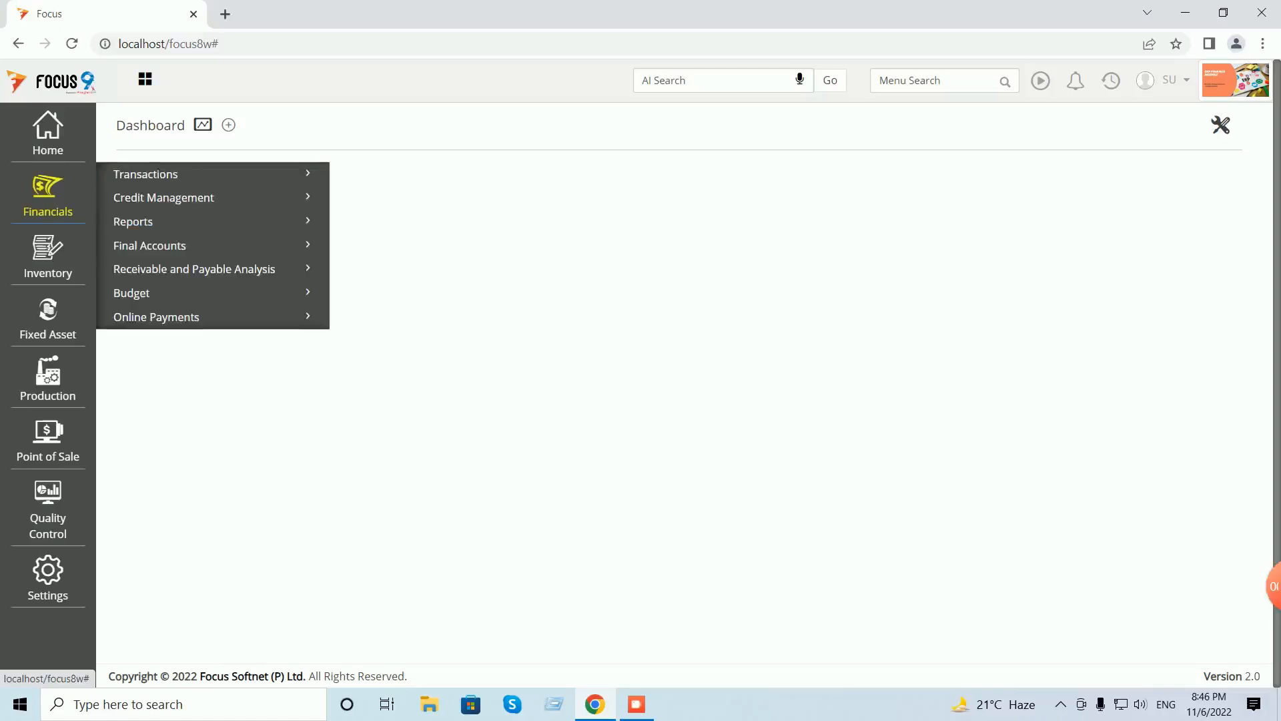
{"action": "left_click", "coordinate": [145, 175]}
{"action": "left_click", "coordinate": [160, 202]}
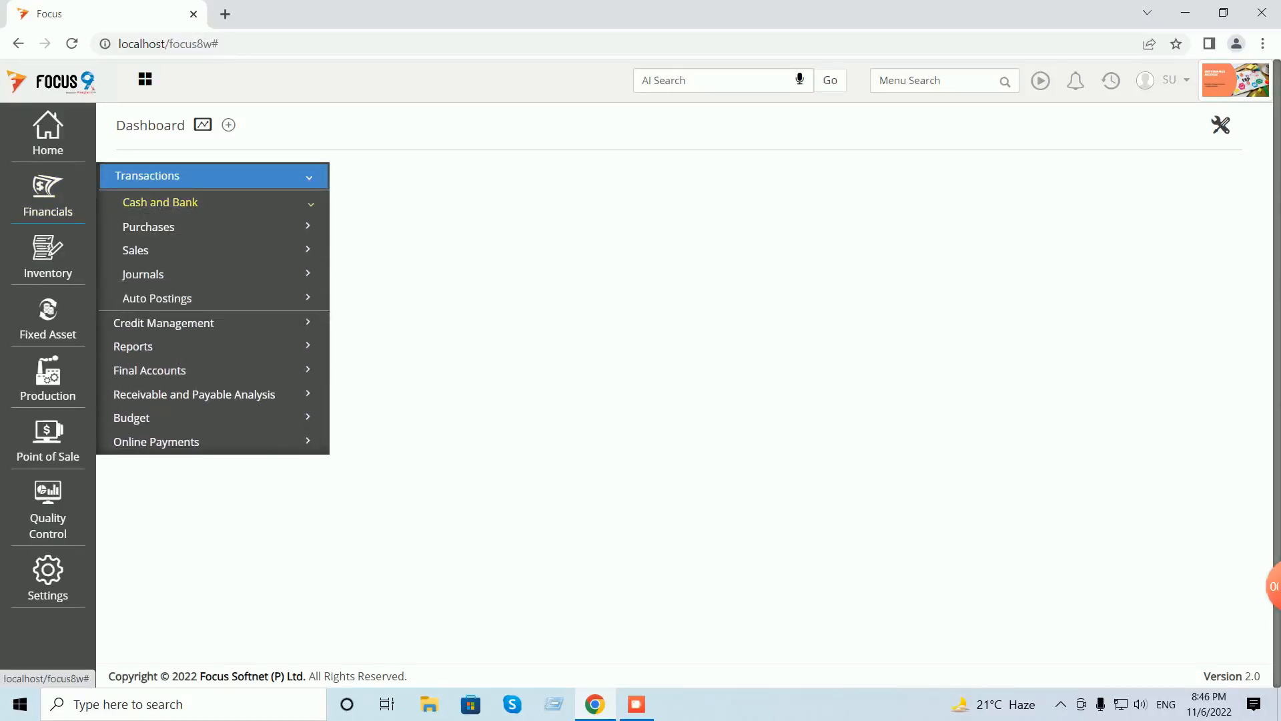
{"action": "left_click", "coordinate": [156, 249]}
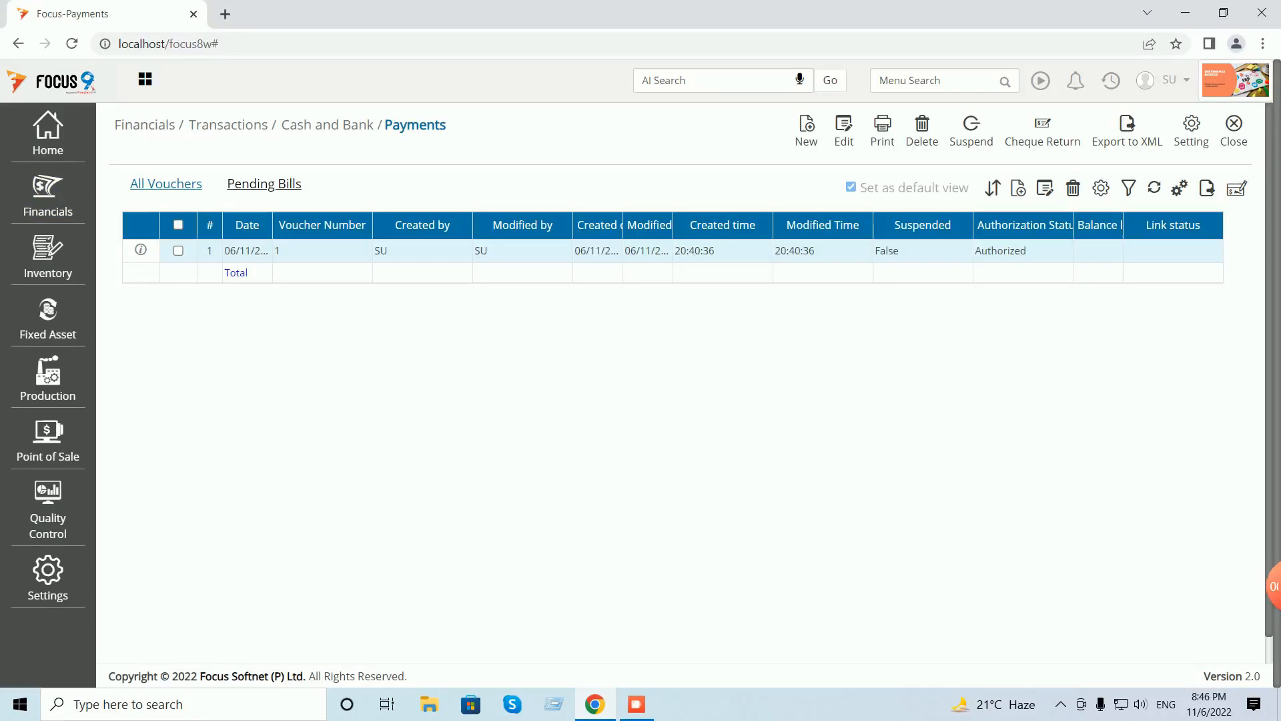
{"action": "left_click", "coordinate": [806, 131]}
- Pay 500 from the Cash account to the Pettycash account
{"action": "key", "text": "Tab"}
{"action": "type", "text": "cah"}
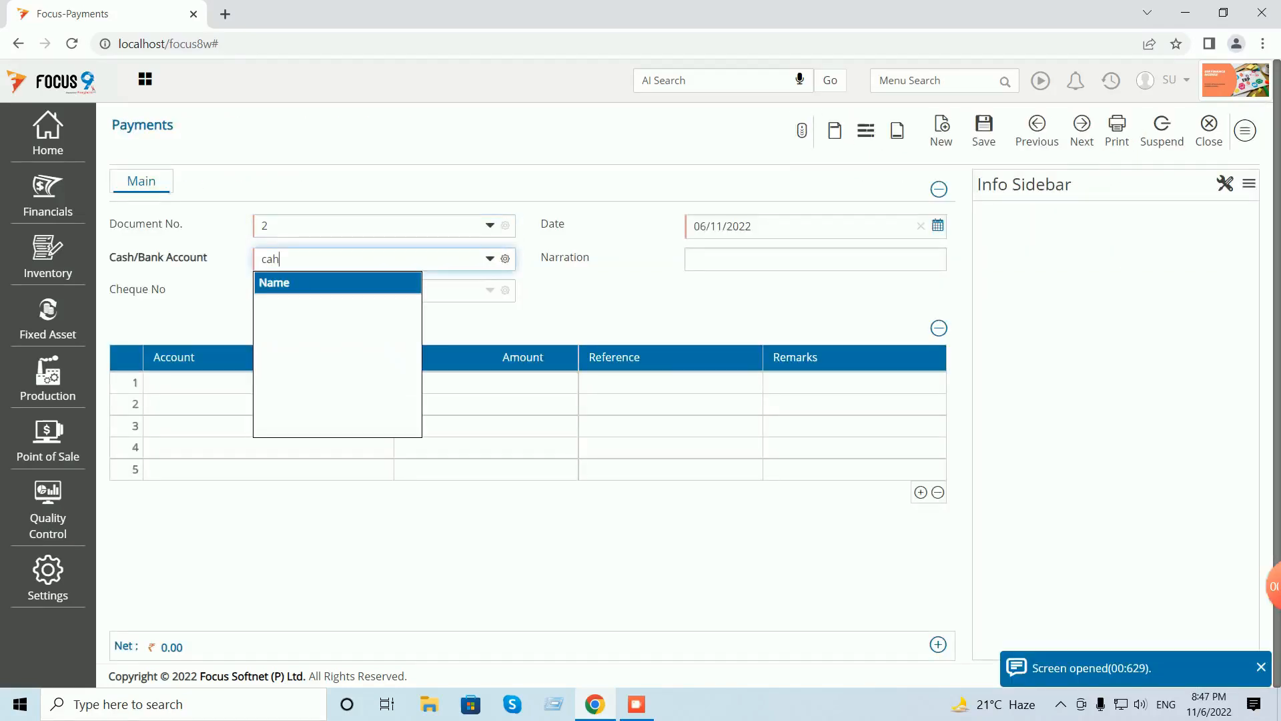
{"action": "key", "text": "BackSpace"}
{"action": "type", "text": "sh"}
{"action": "key", "text": "Tab"}
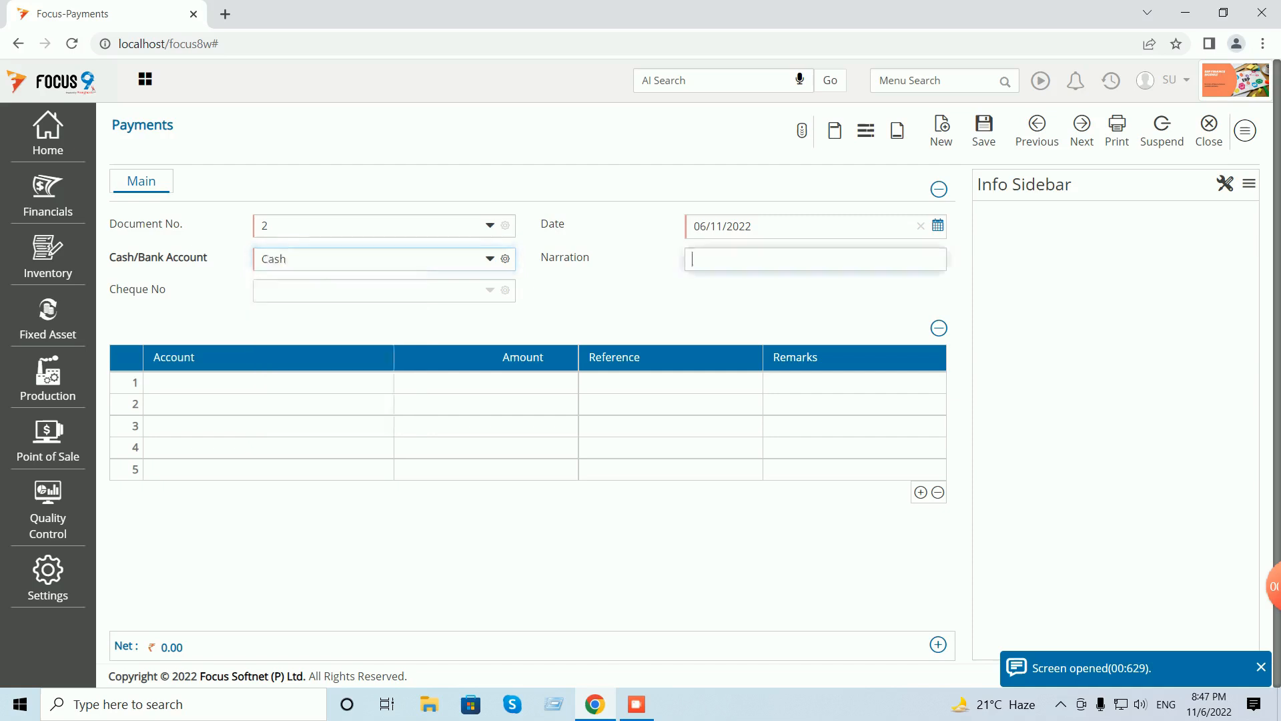
{"action": "key", "text": "Tab"}
{"action": "key", "text": "Tab"}
{"action": "type", "text": "pe"}
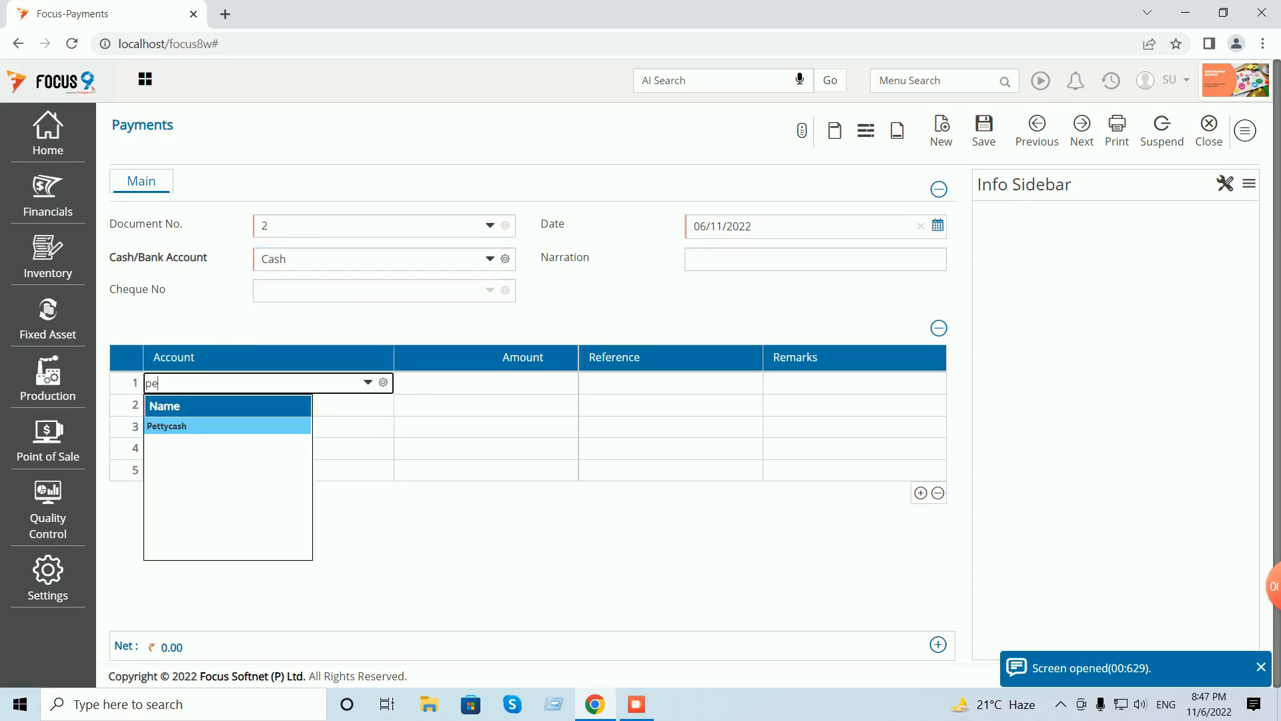
{"action": "key", "text": "Tab"}
{"action": "type", "text": "500"}
- Add a narration about paying Pettycash for miscellaneous use, save the voucher and close
{"action": "left_click", "coordinate": [815, 259]}
{"action": "type", "text": "b"}
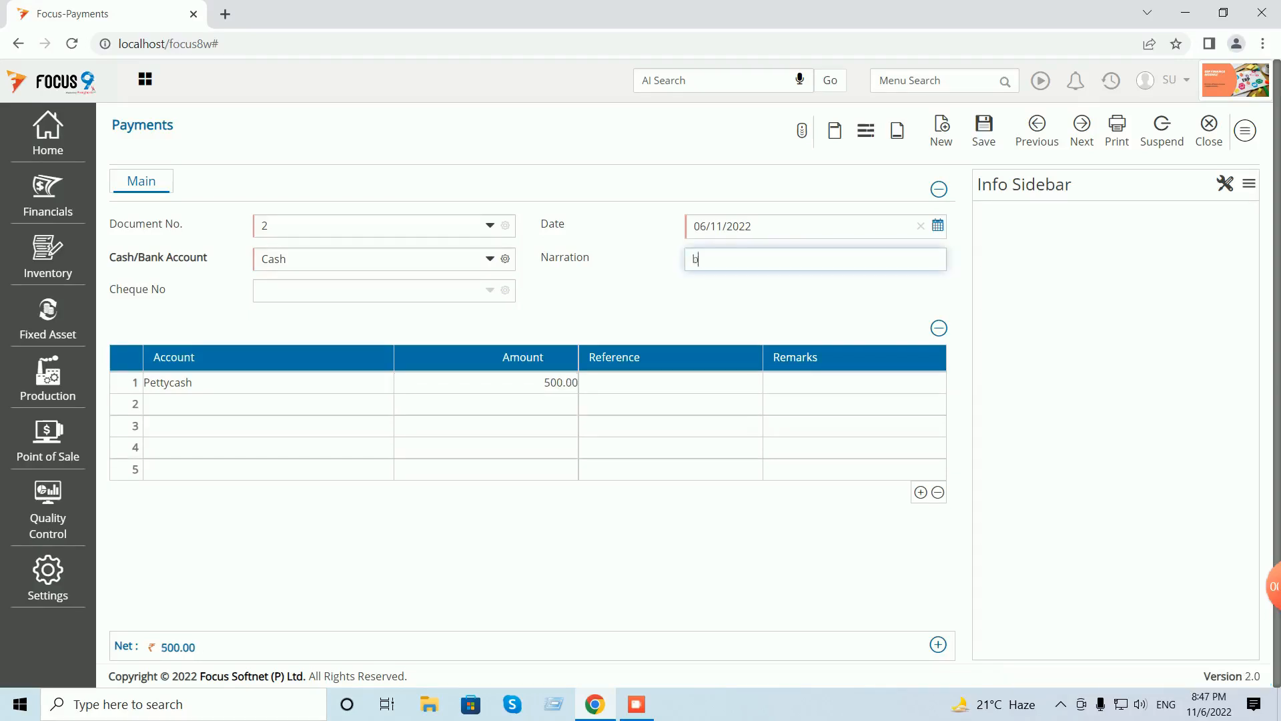
{"action": "type", "text": "eing amount paid to pettycash for u"}
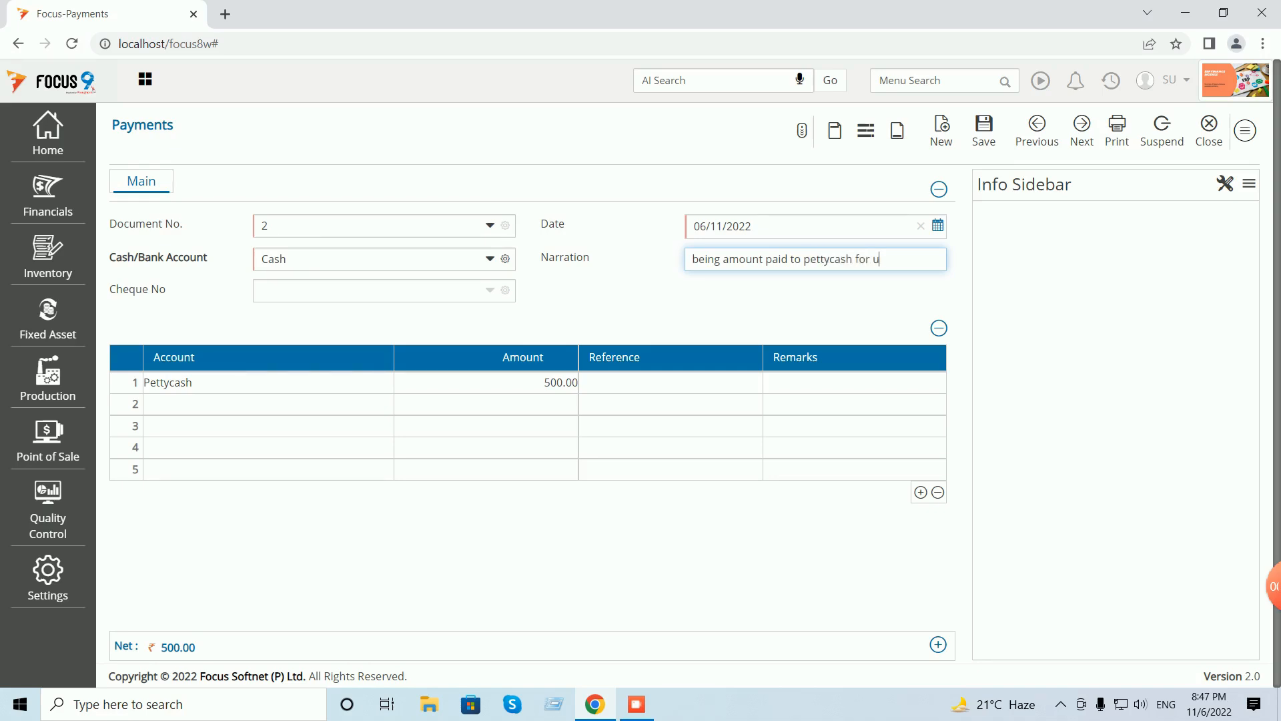
{"action": "type", "text": "tilising"}
{"action": "key", "text": "BackSpace"}
{"action": "key", "text": "BackSpace"}
{"action": "key", "text": "BackSpace"}
{"action": "key", "text": "BackSpace"}
{"action": "key", "text": "BackSpace"}
{"action": "type", "text": "zing miscelleaneous"}
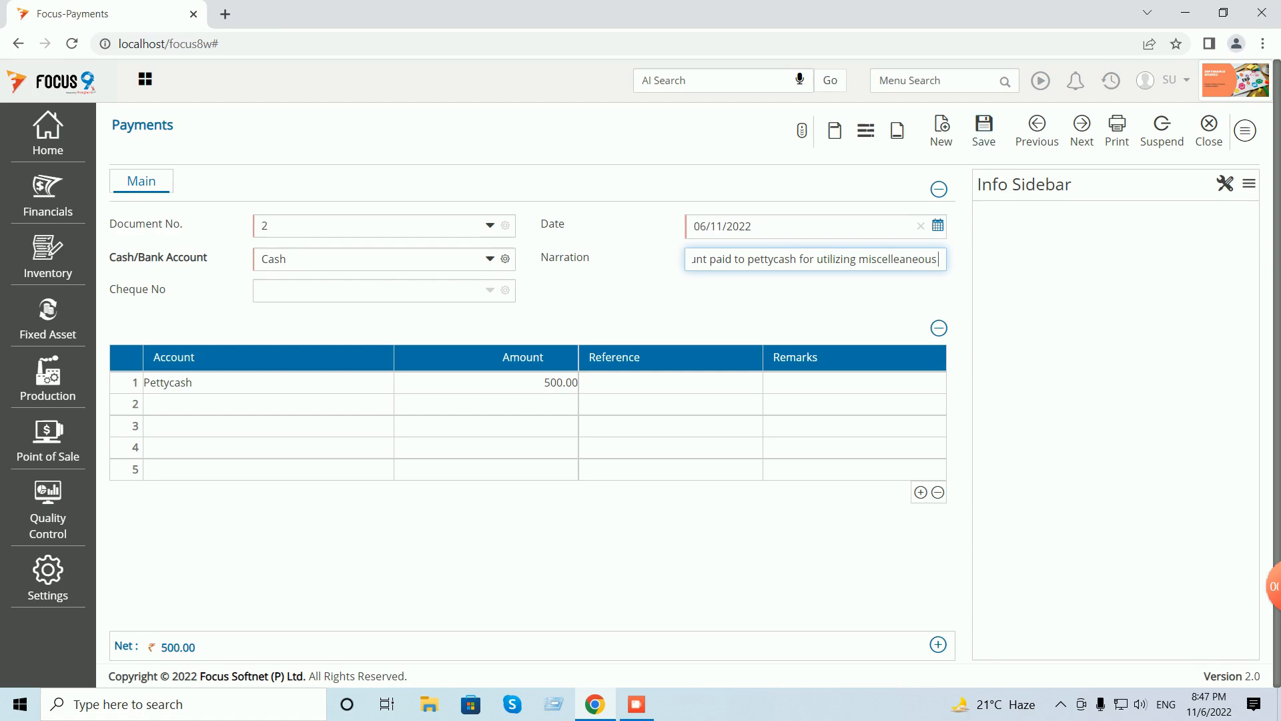
{"action": "left_click", "coordinate": [983, 130]}
{"action": "left_click", "coordinate": [1209, 131]}
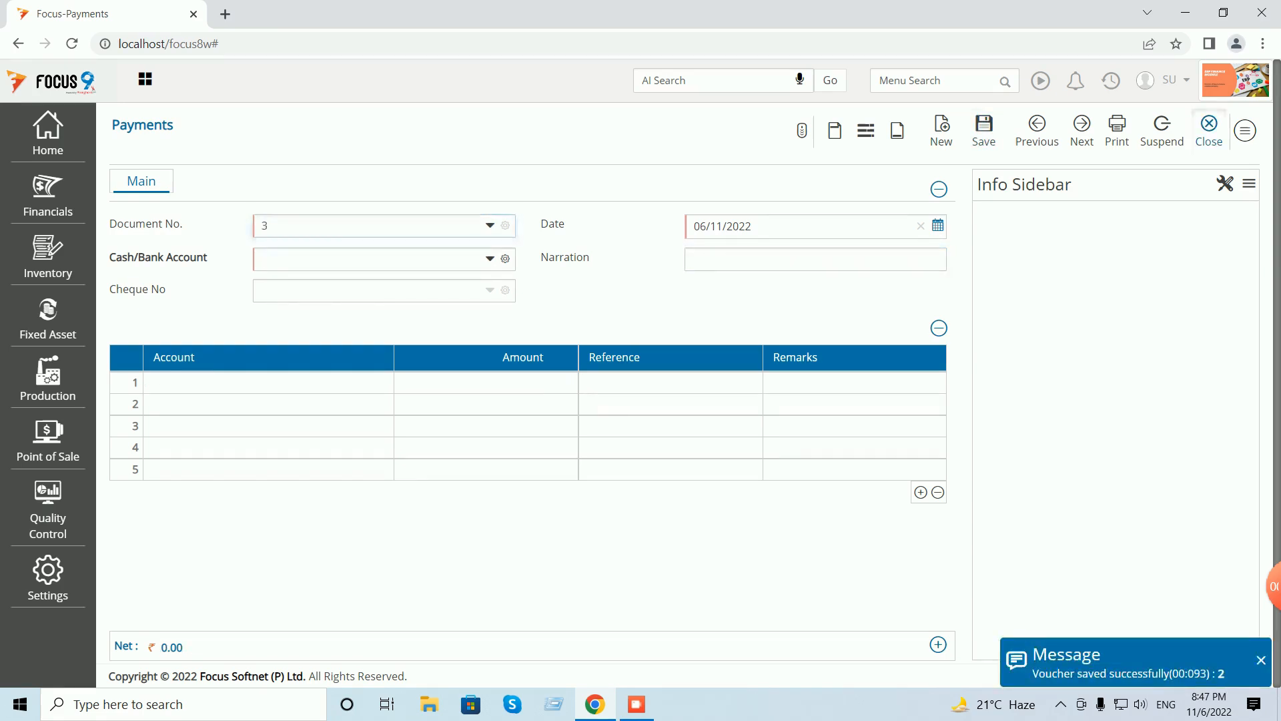
{"action": "left_click", "coordinate": [1232, 128]}
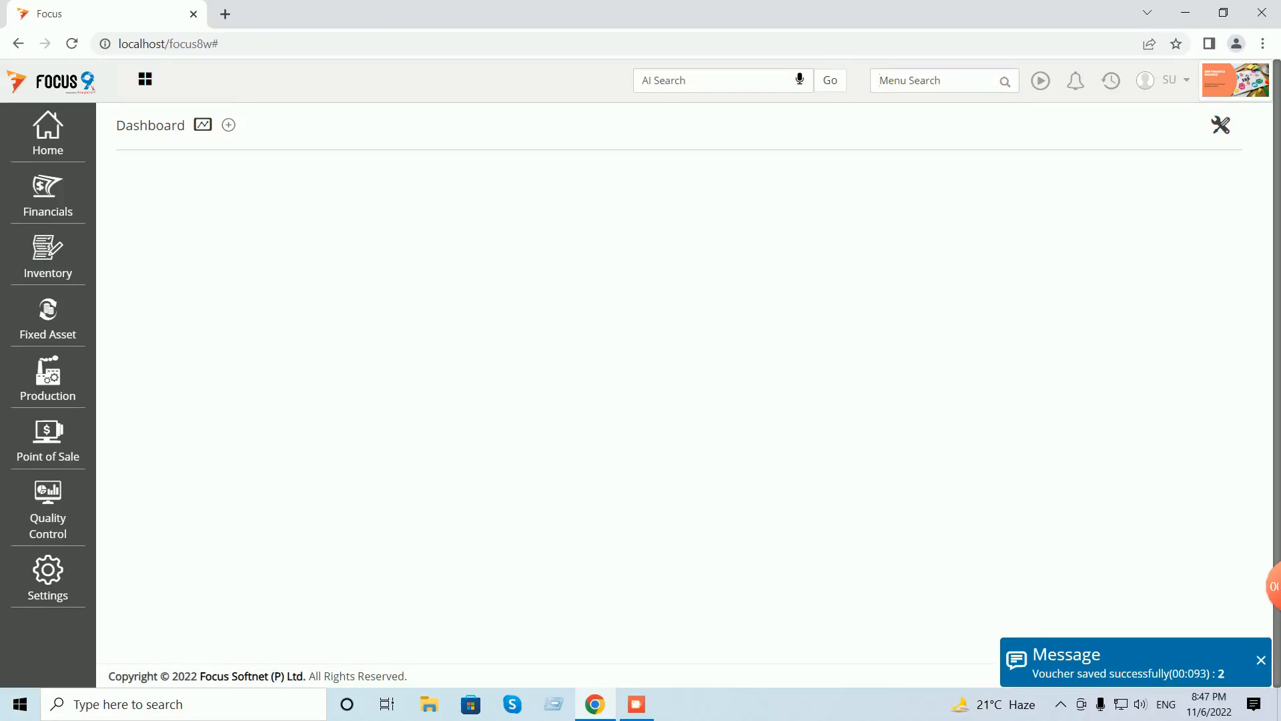
- Rerun the Cash Book for Cash, now showing the Pettycash payment and 490.00 closing balance, then open Customize
{"action": "left_click", "coordinate": [879, 80]}
{"action": "type", "text": "cash"}
{"action": "key", "text": "Return"}
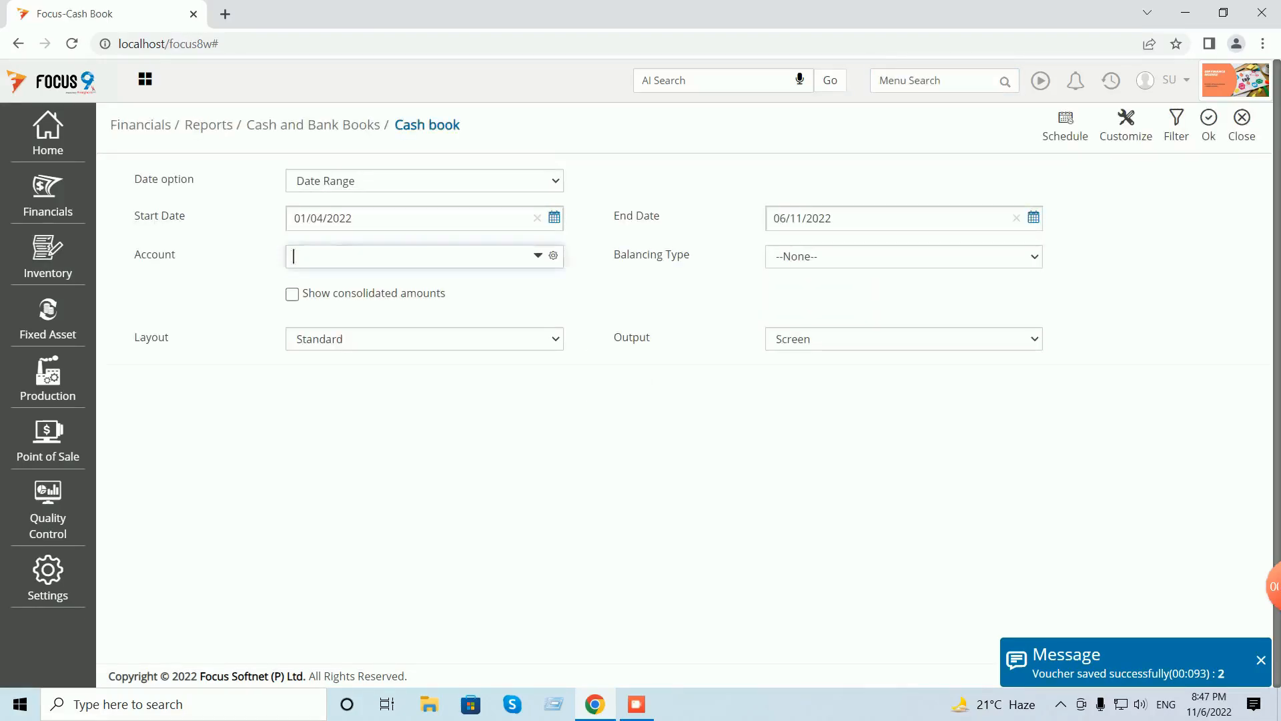
{"action": "type", "text": "Cash"}
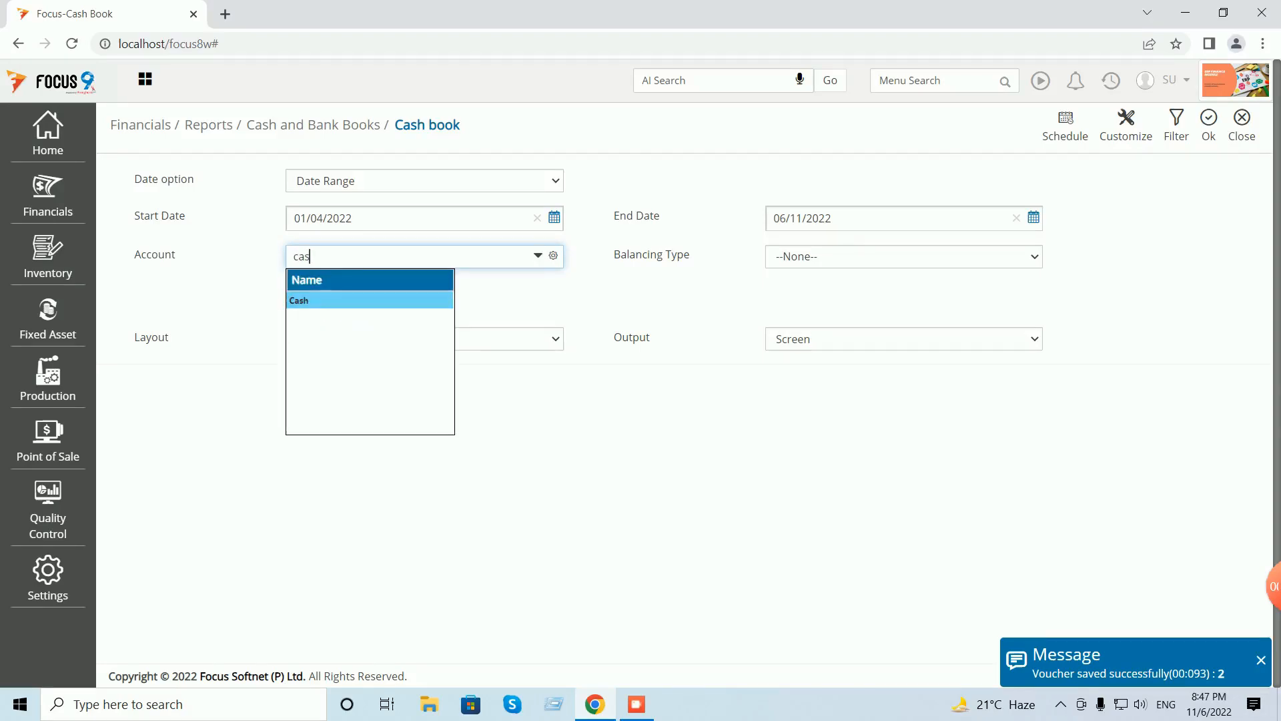
{"action": "left_click", "coordinate": [1208, 124]}
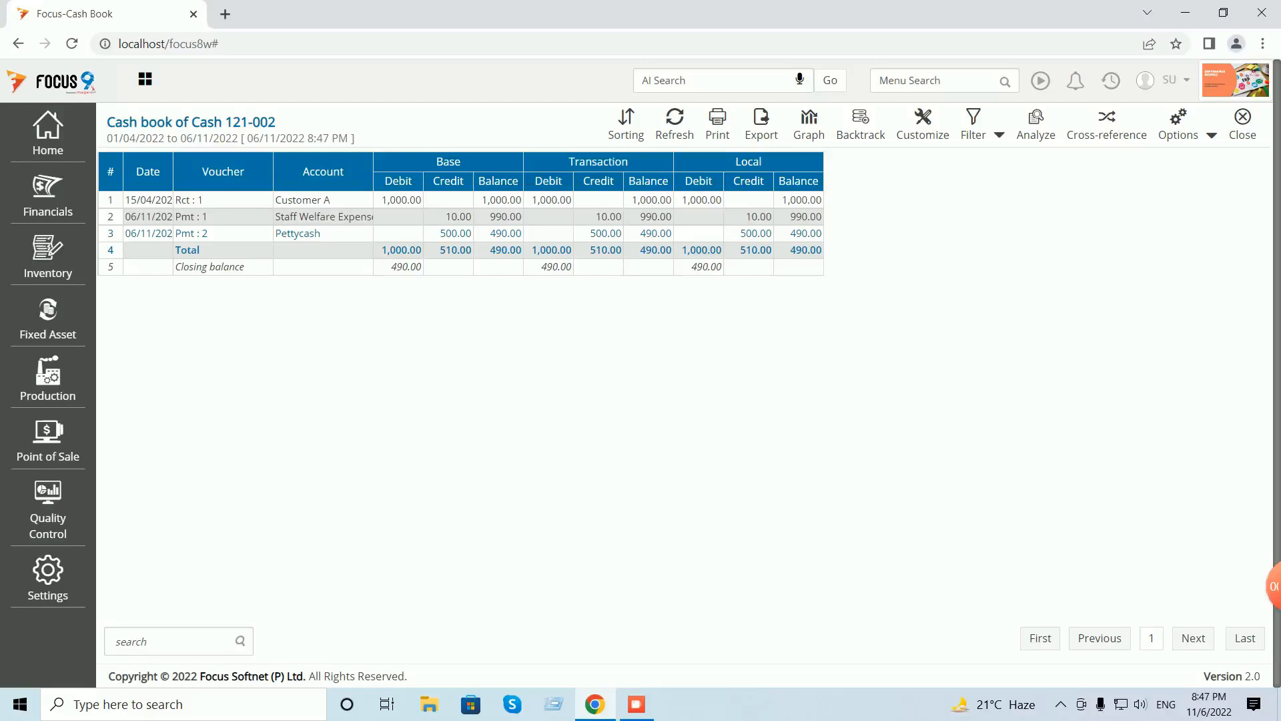
{"action": "left_click", "coordinate": [923, 125]}
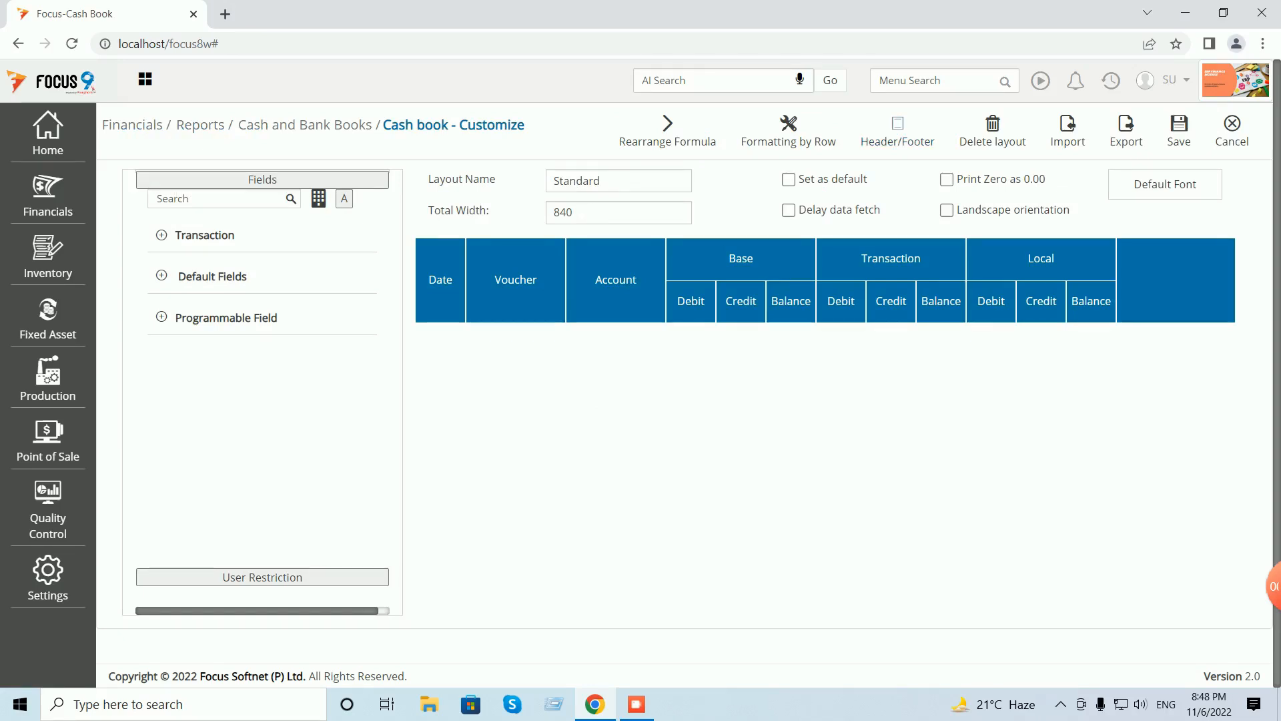
- Add the Transaction > Extra Fields Narration column to the cash book layout and save it
{"action": "left_click", "coordinate": [162, 276]}
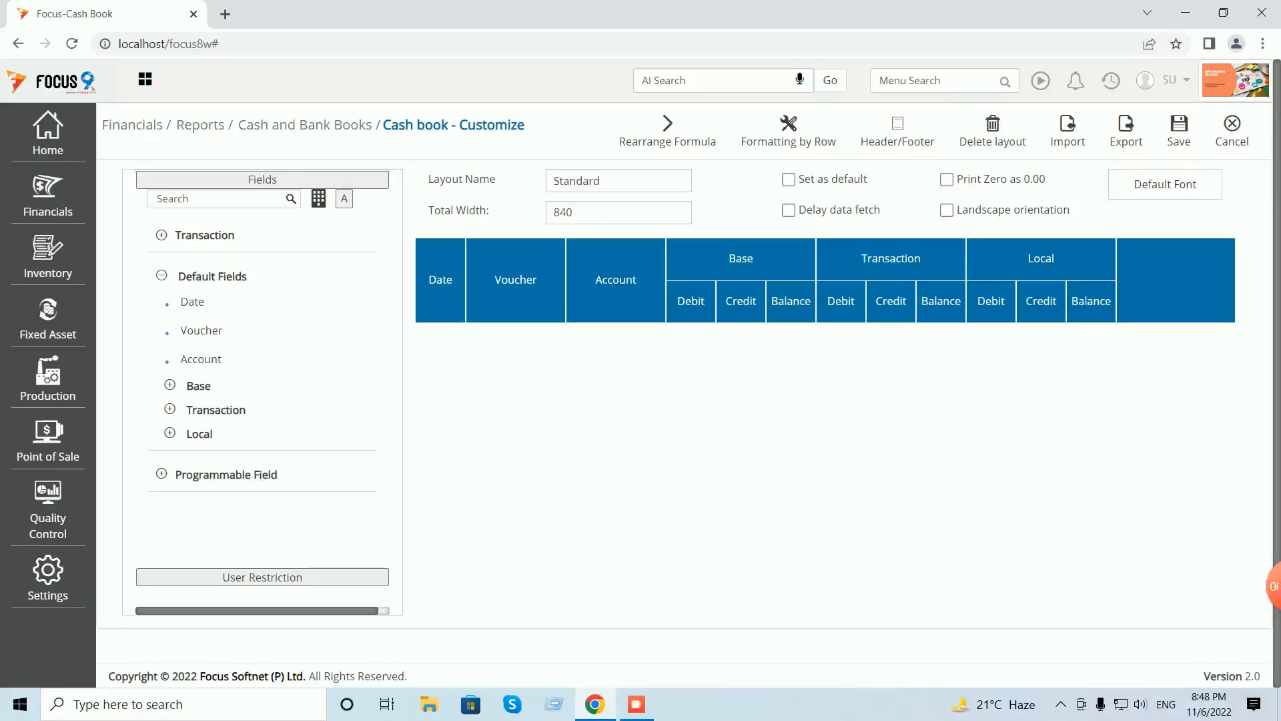
{"action": "left_click", "coordinate": [162, 235]}
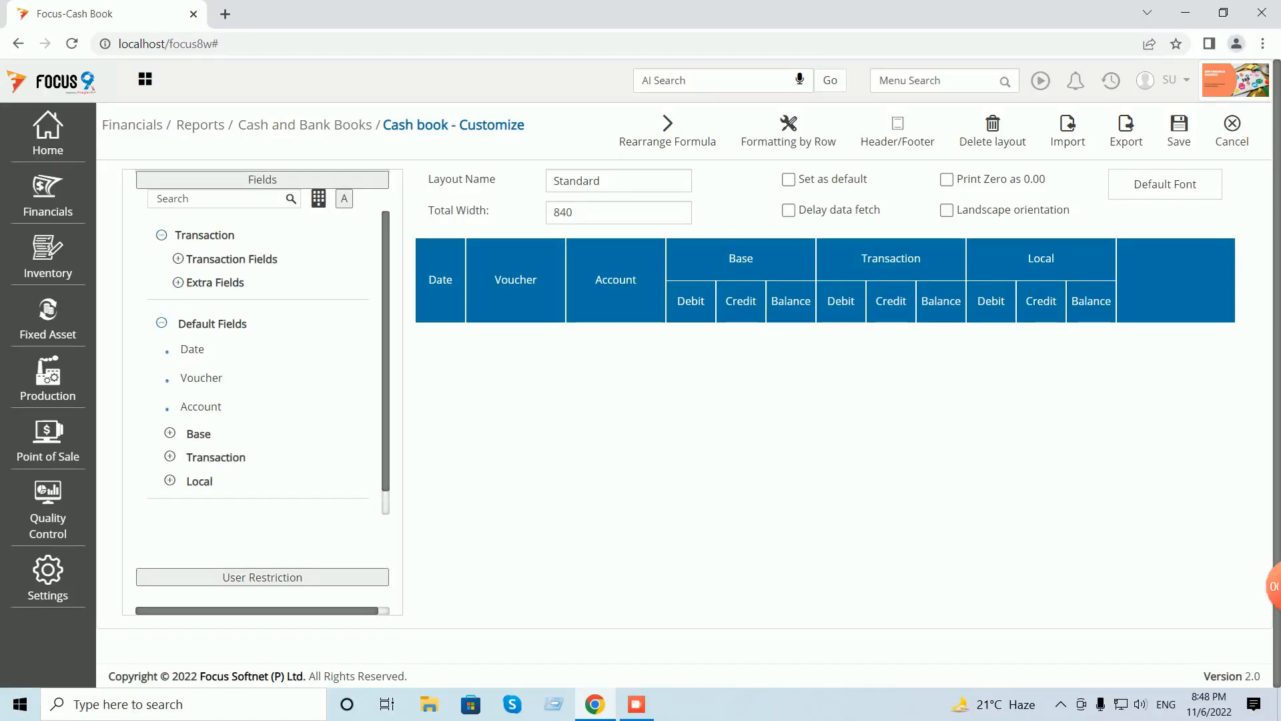
{"action": "left_click", "coordinate": [178, 282]}
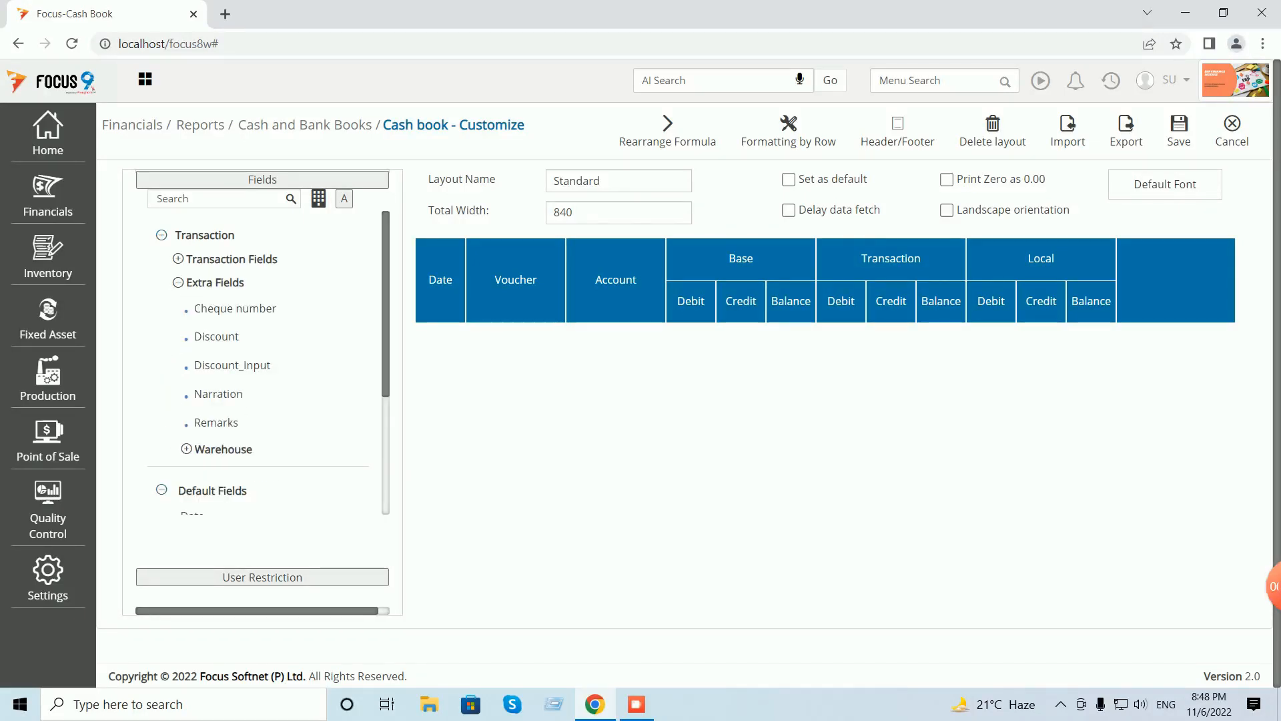
{"action": "double_click", "coordinate": [219, 395]}
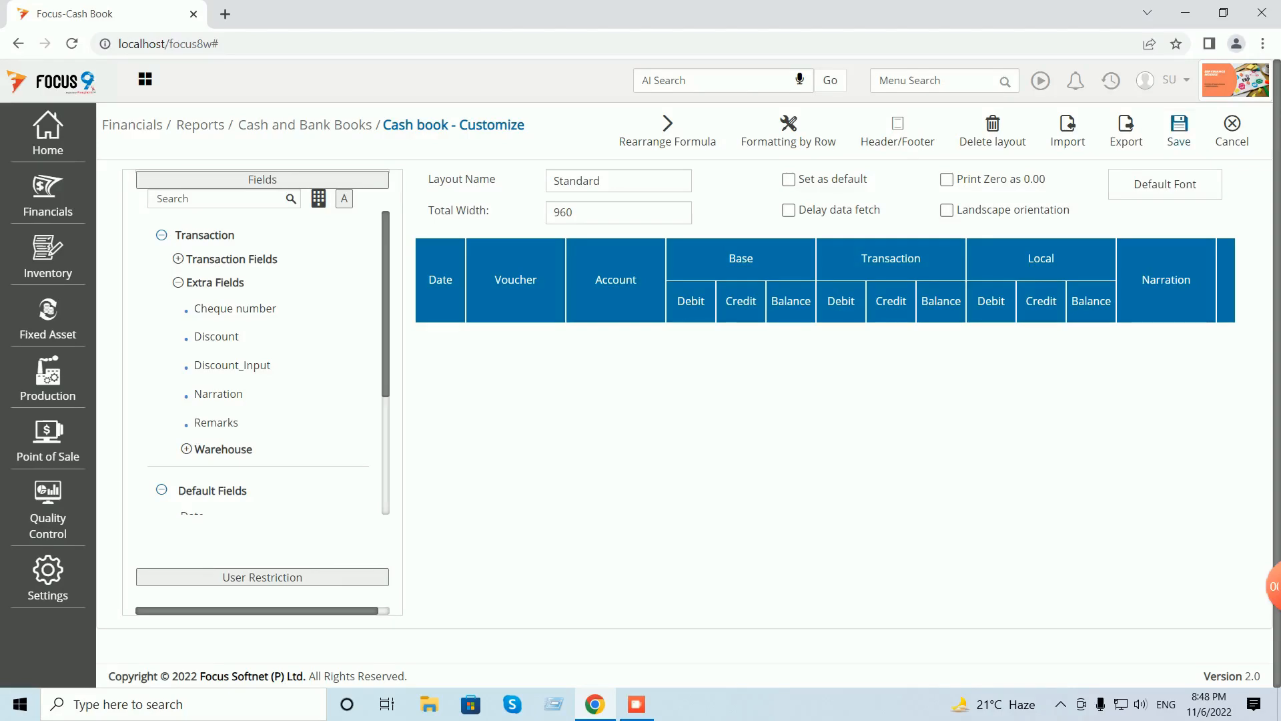
{"action": "left_click", "coordinate": [1179, 129]}
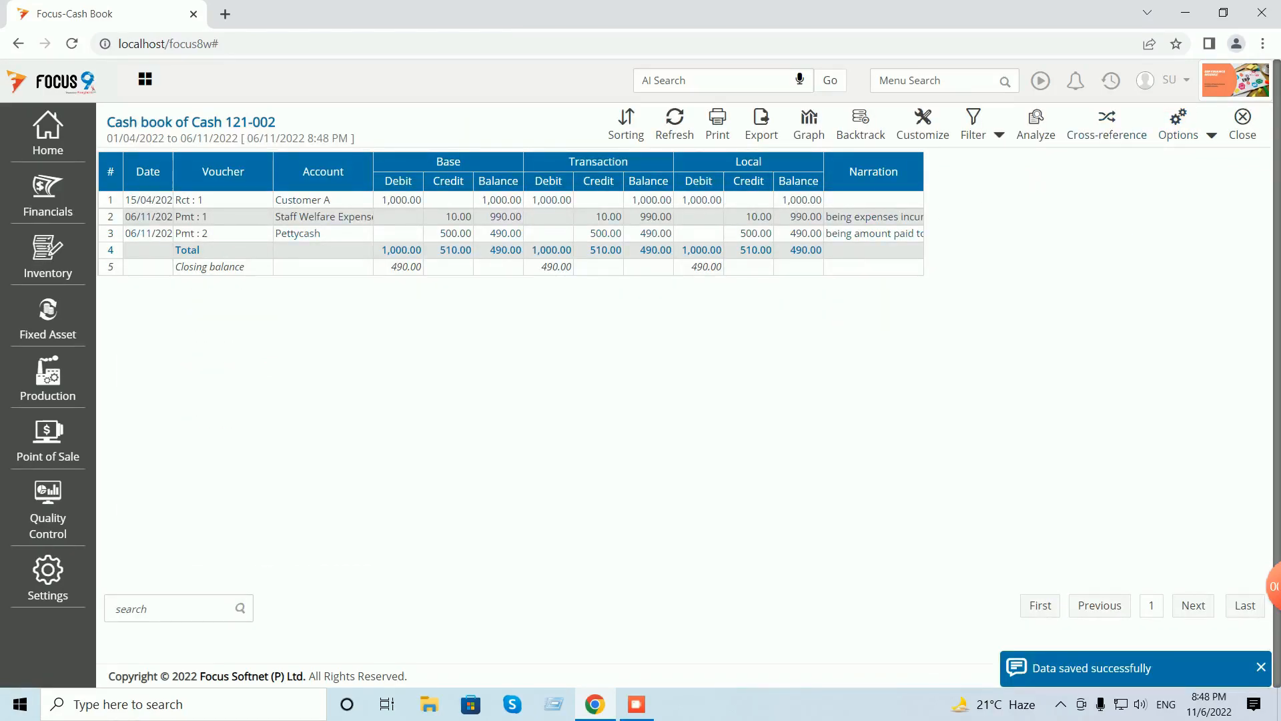
- Auto-adjust column widths to show full narrations, then close the report
{"action": "left_click", "coordinate": [1211, 135]}
{"action": "left_click", "coordinate": [1134, 163]}
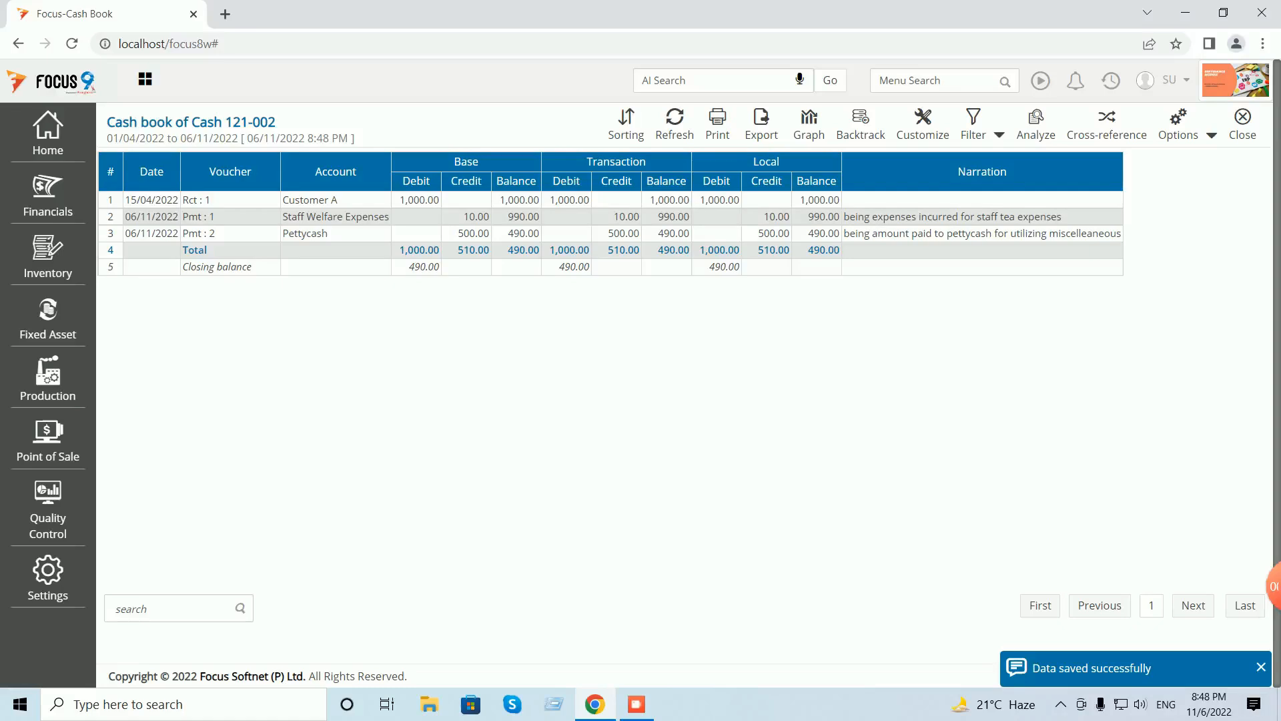
{"action": "left_click", "coordinate": [1243, 125]}
- Run the Balance Sheet report with auto-adjusted column widths, then close it back to the Dashboard
{"action": "left_click", "coordinate": [1242, 120]}
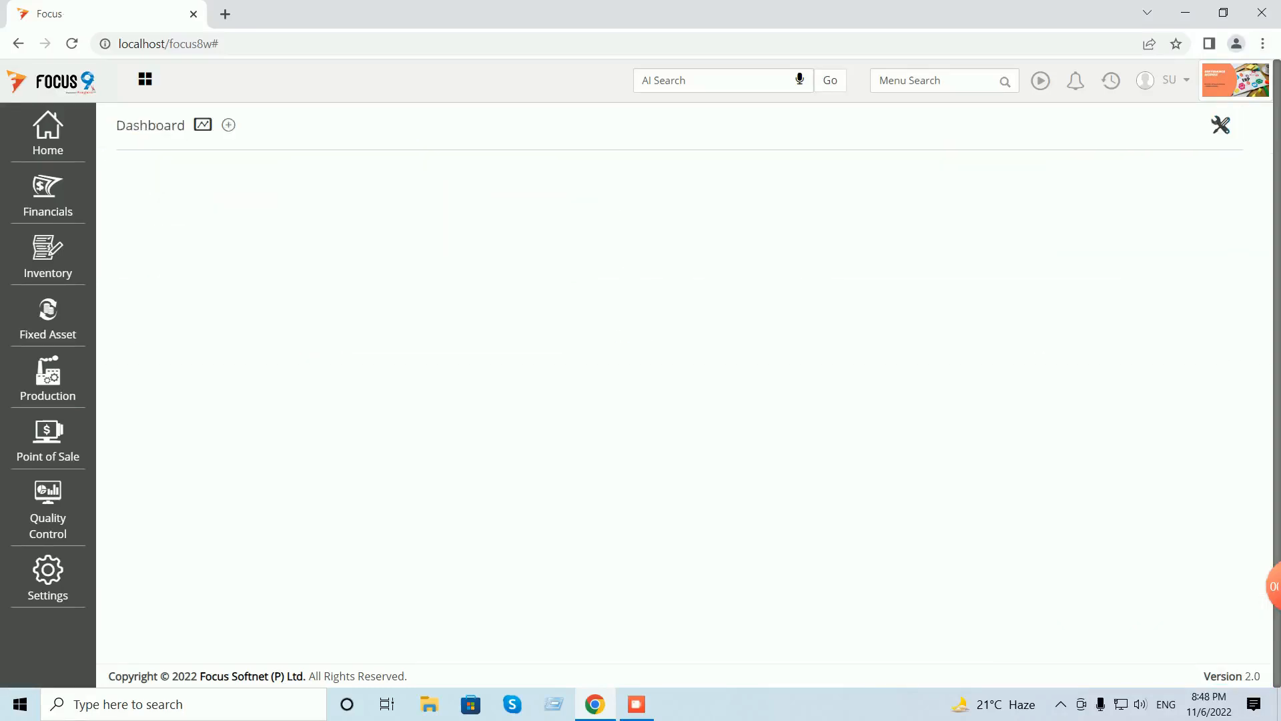
{"action": "type", "text": "balan"}
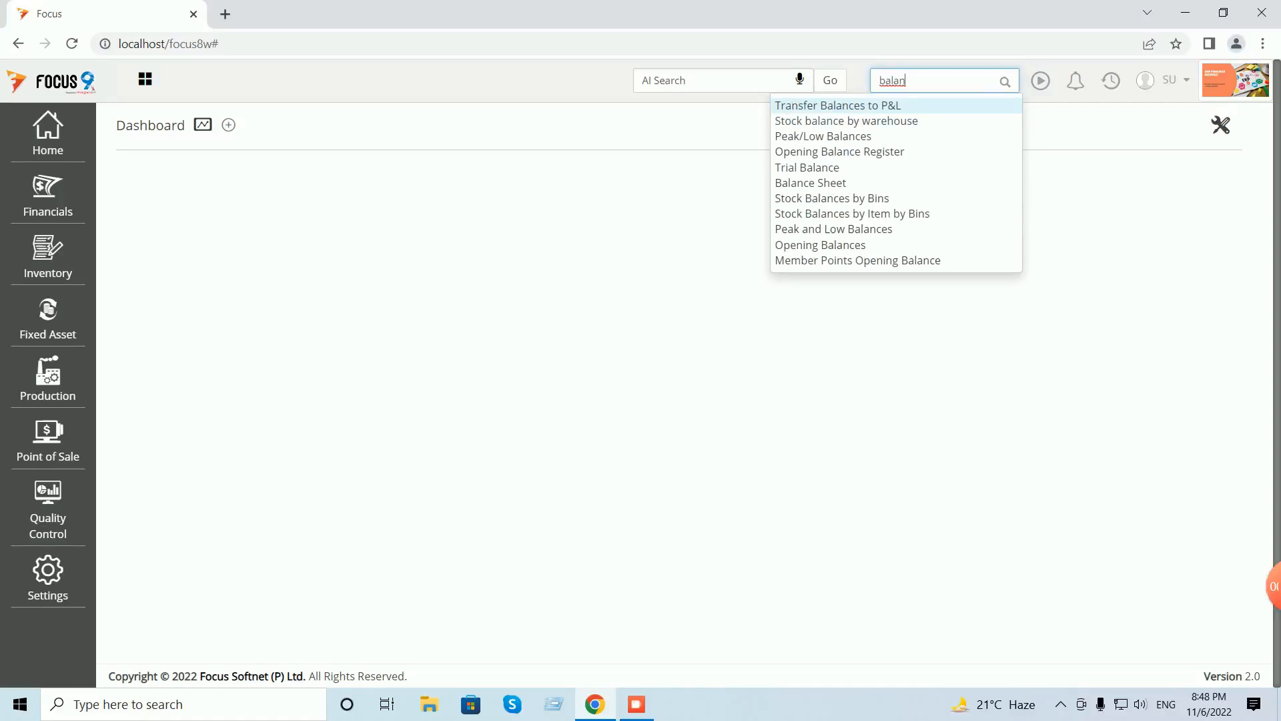
{"action": "left_click", "coordinate": [810, 183]}
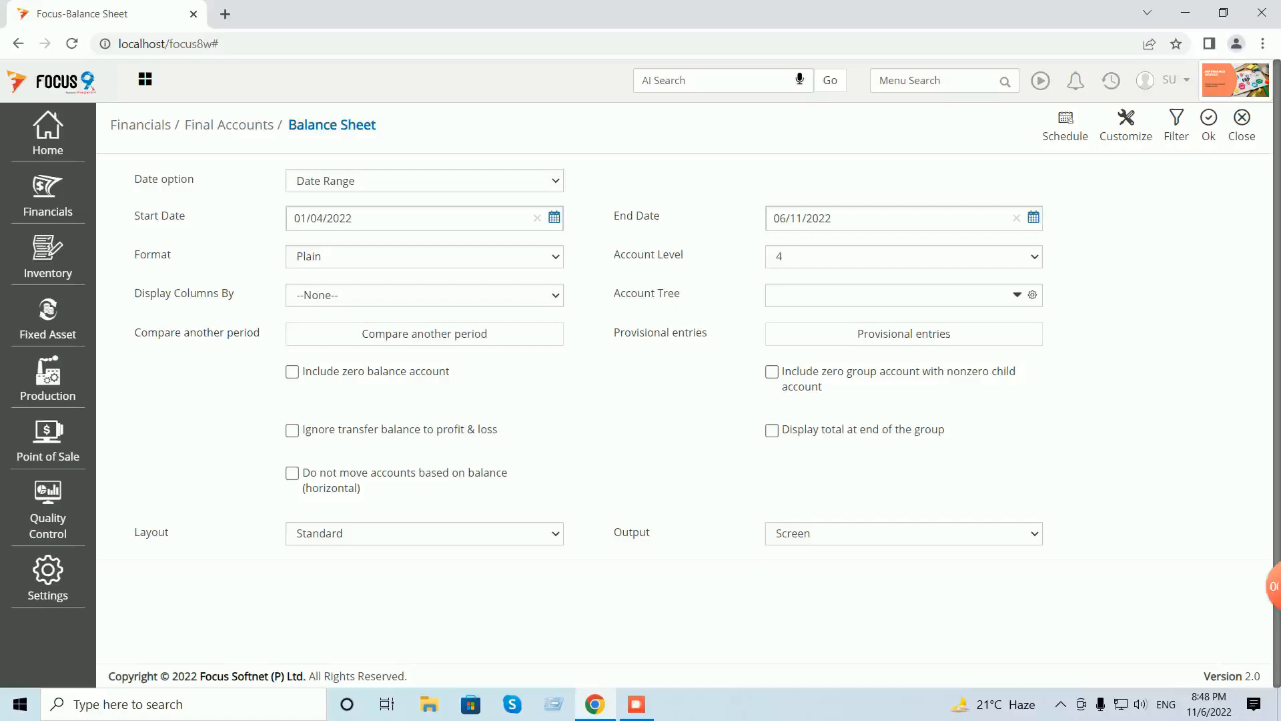
{"action": "left_click", "coordinate": [1208, 125]}
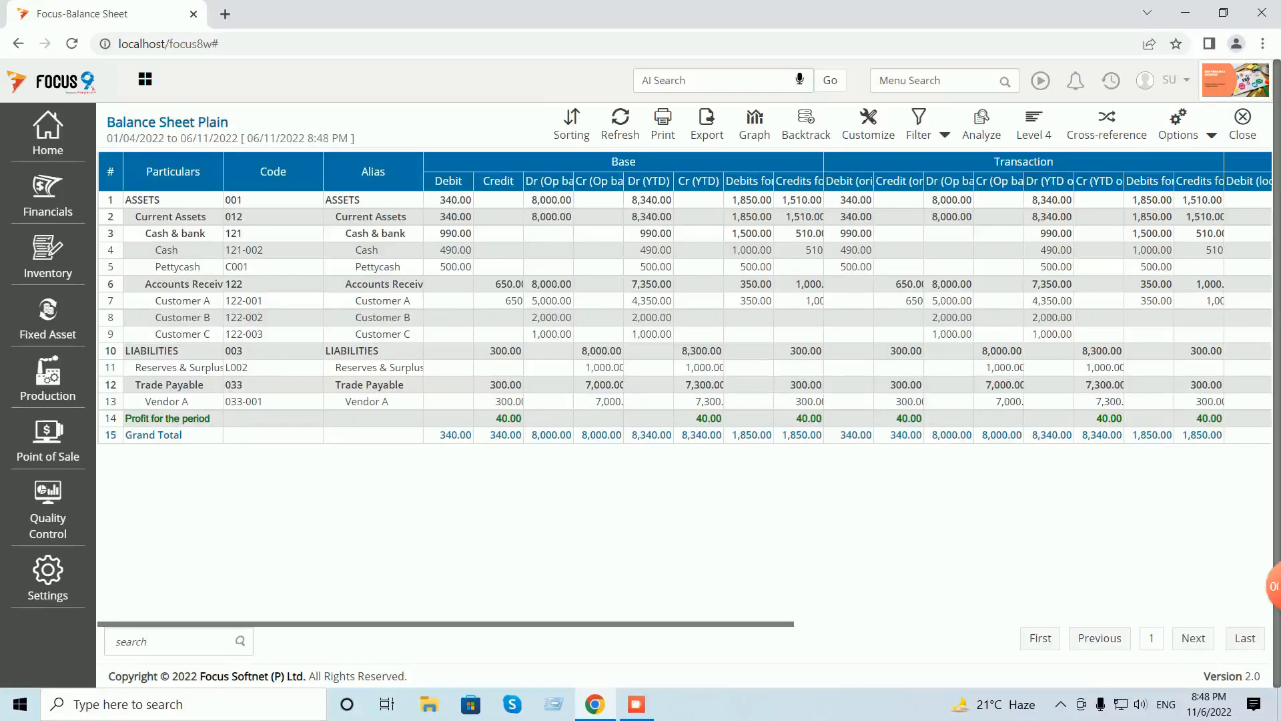
{"action": "left_click", "coordinate": [1179, 125]}
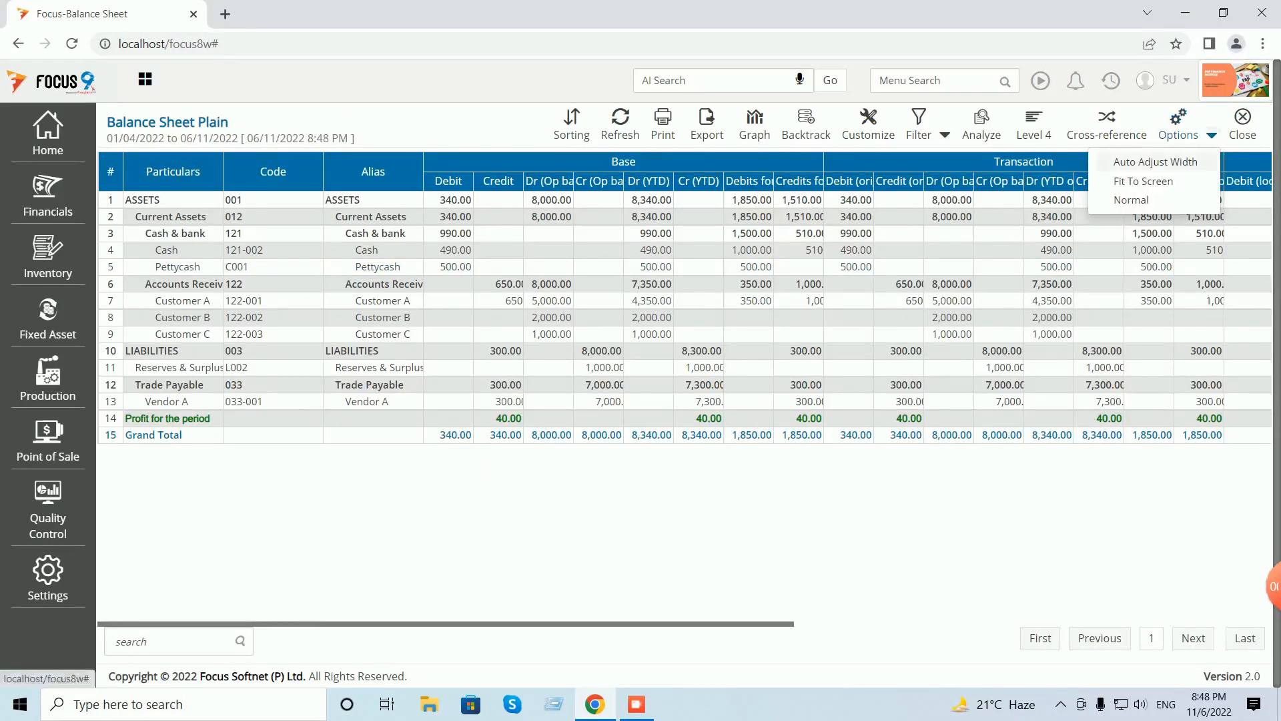
{"action": "left_click", "coordinate": [1135, 162]}
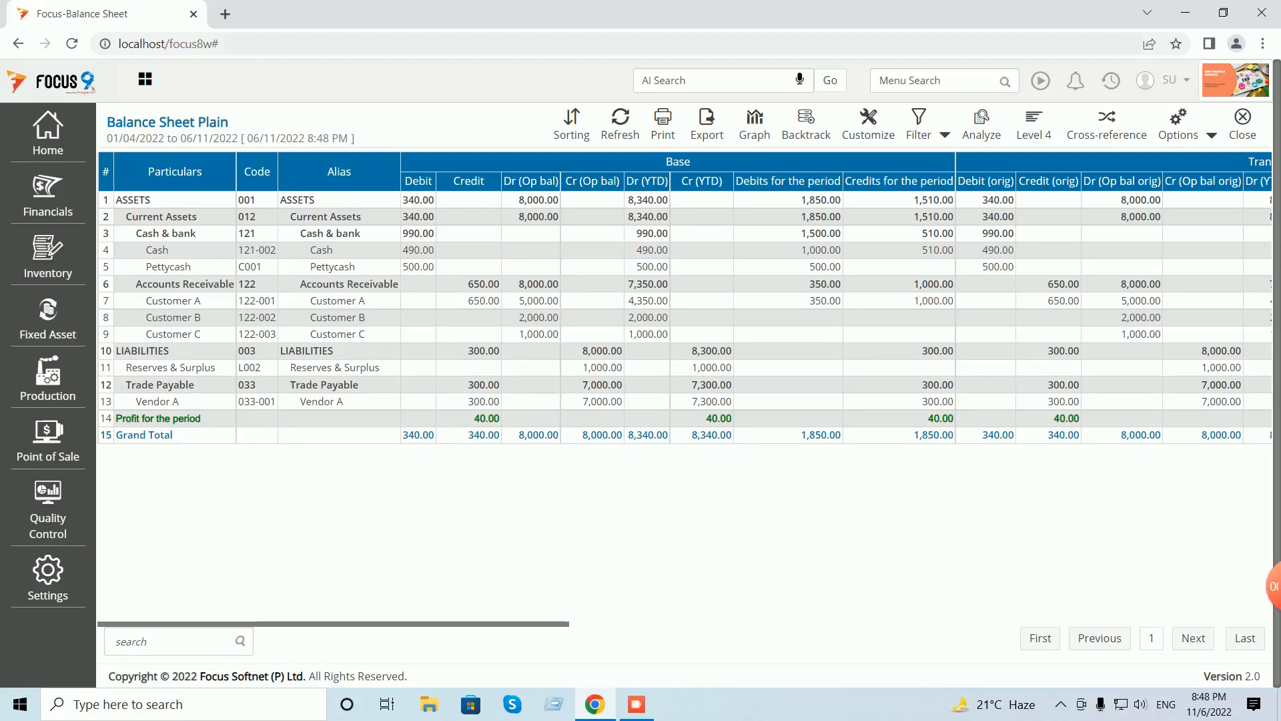
{"action": "left_click", "coordinate": [1242, 124]}
{"action": "left_click", "coordinate": [1242, 124]}
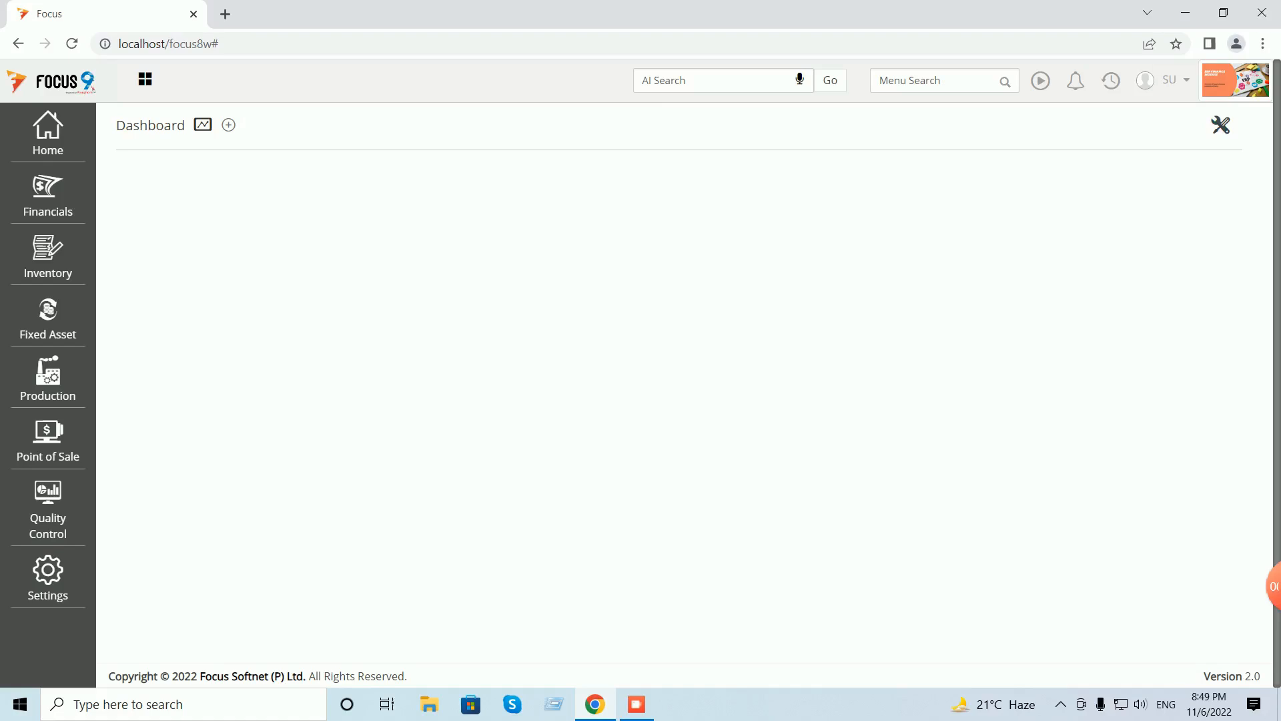
- Find Purchases Vouchers via menu search 'purchases' and open purchase voucher 1
{"action": "left_click", "coordinate": [934, 81]}
{"action": "type", "text": "puir"}
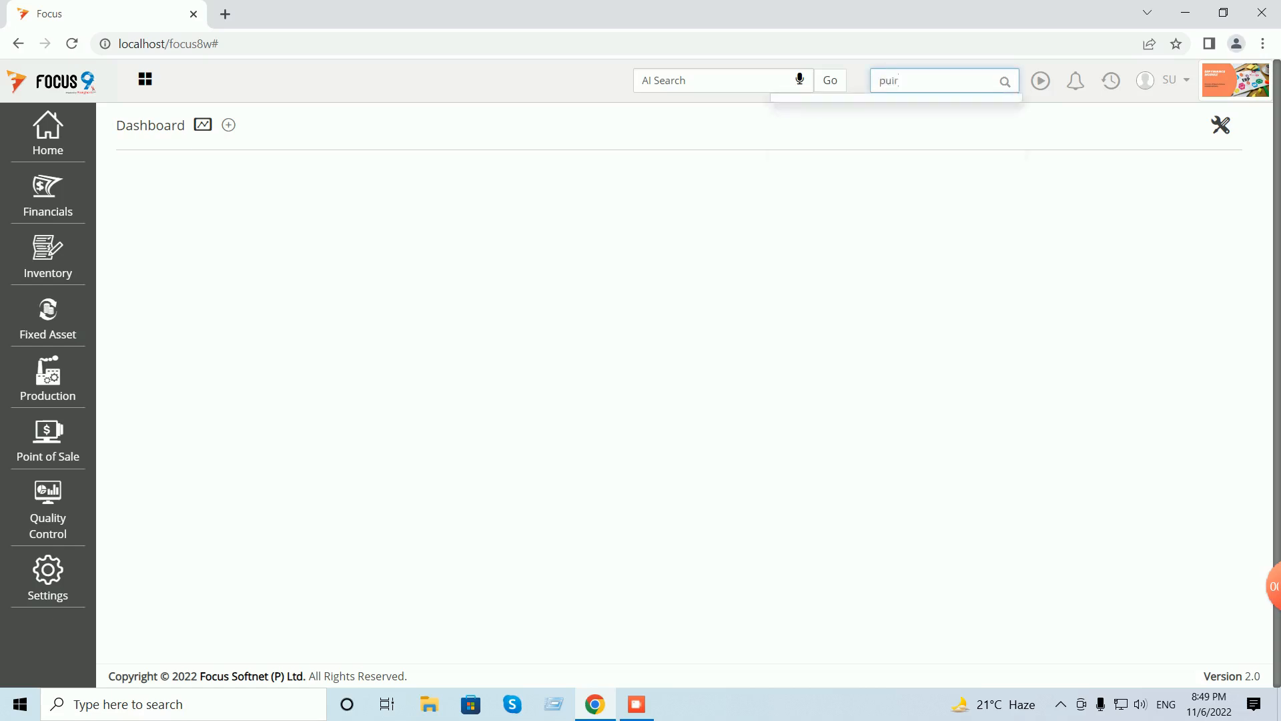
{"action": "type", "text": "c"}
{"action": "key", "text": "BackSpace"}
{"action": "key", "text": "BackSpace"}
{"action": "key", "text": "BackSpace"}
{"action": "type", "text": "urc"}
{"action": "key", "text": "BackSpace"}
{"action": "type", "text": "rchases"}
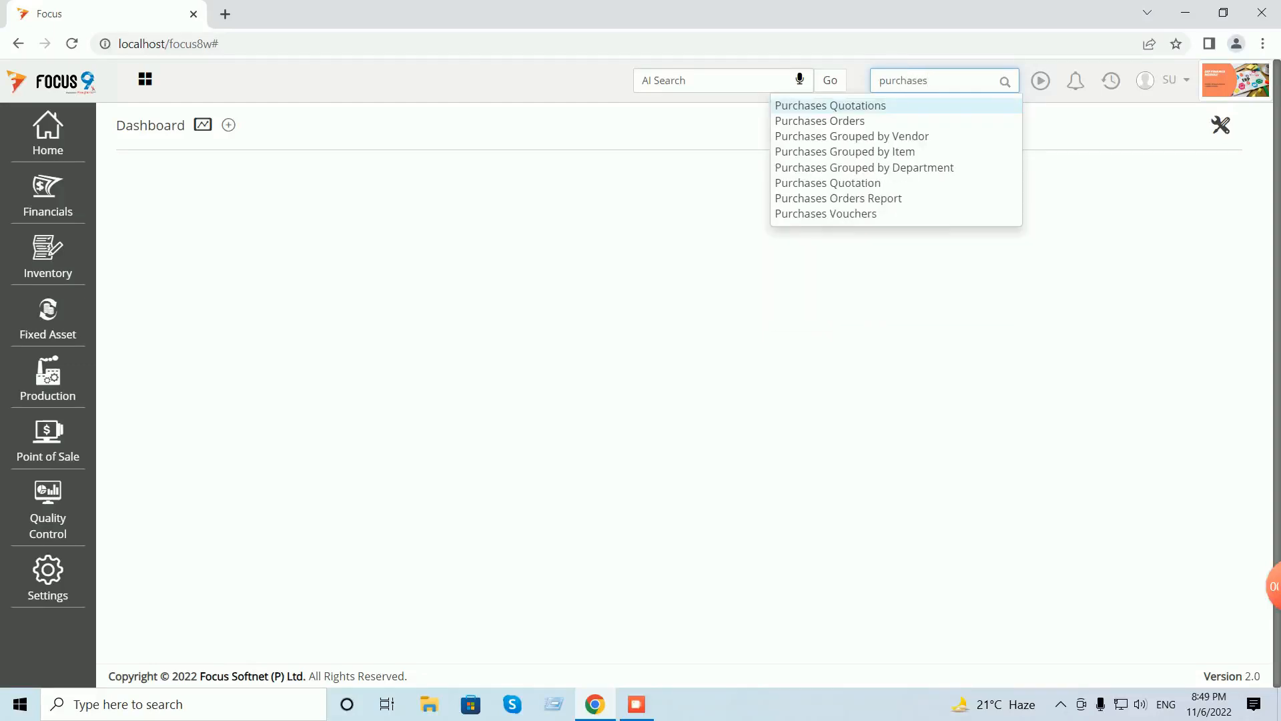
{"action": "left_click", "coordinate": [826, 214]}
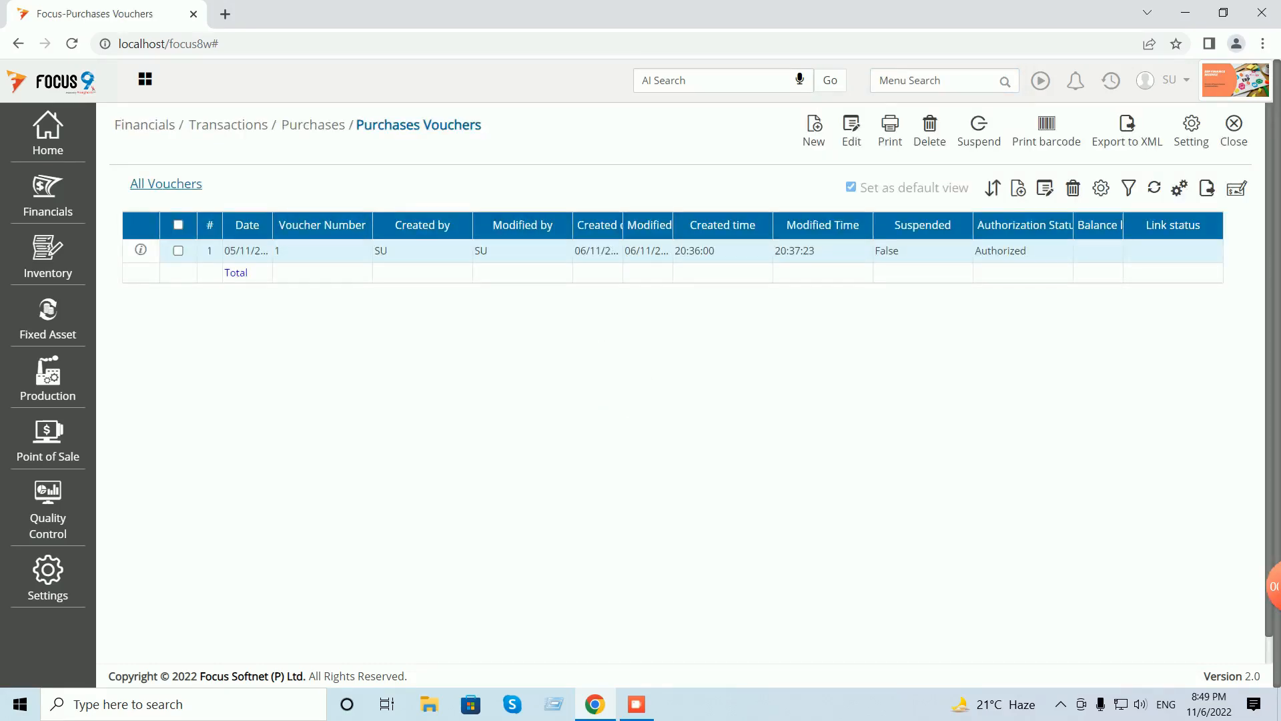
{"action": "double_click", "coordinate": [523, 251]}
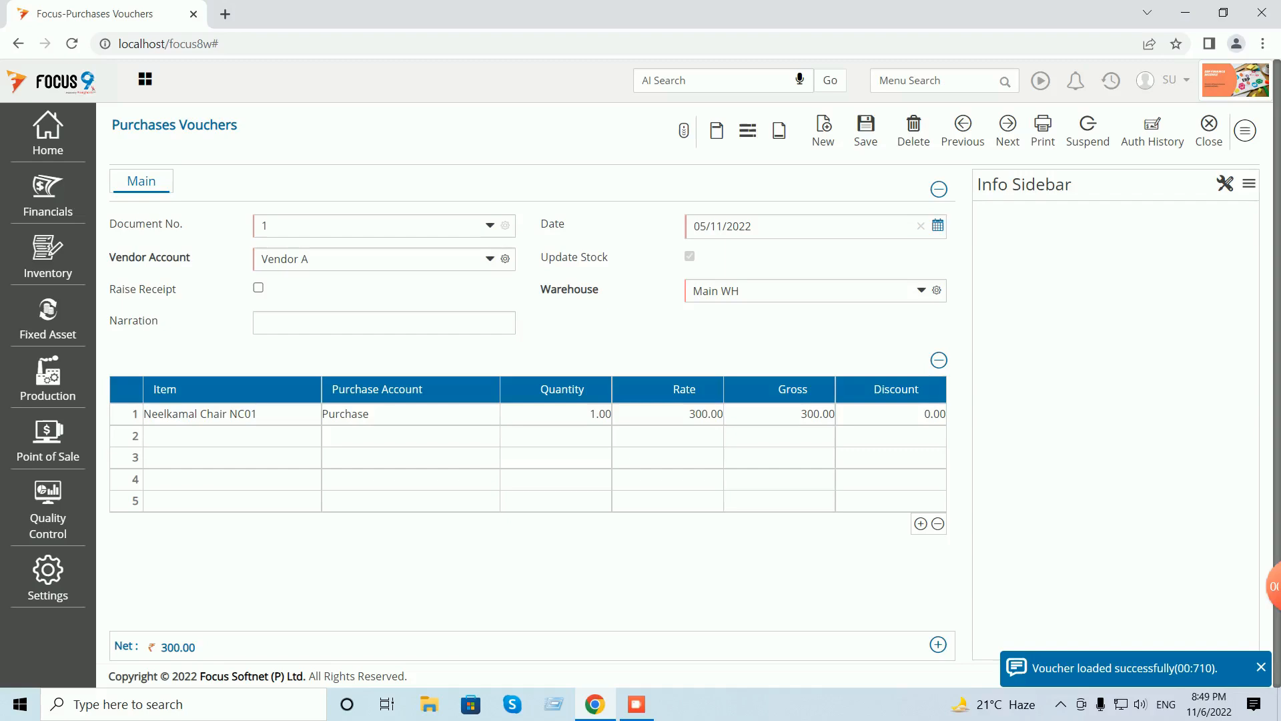
- Change the Neelkamal Chair quantity to 10, save with the 3,000.00 bill reference, and close
{"action": "left_click", "coordinate": [562, 414]}
{"action": "type", "text": "10"}
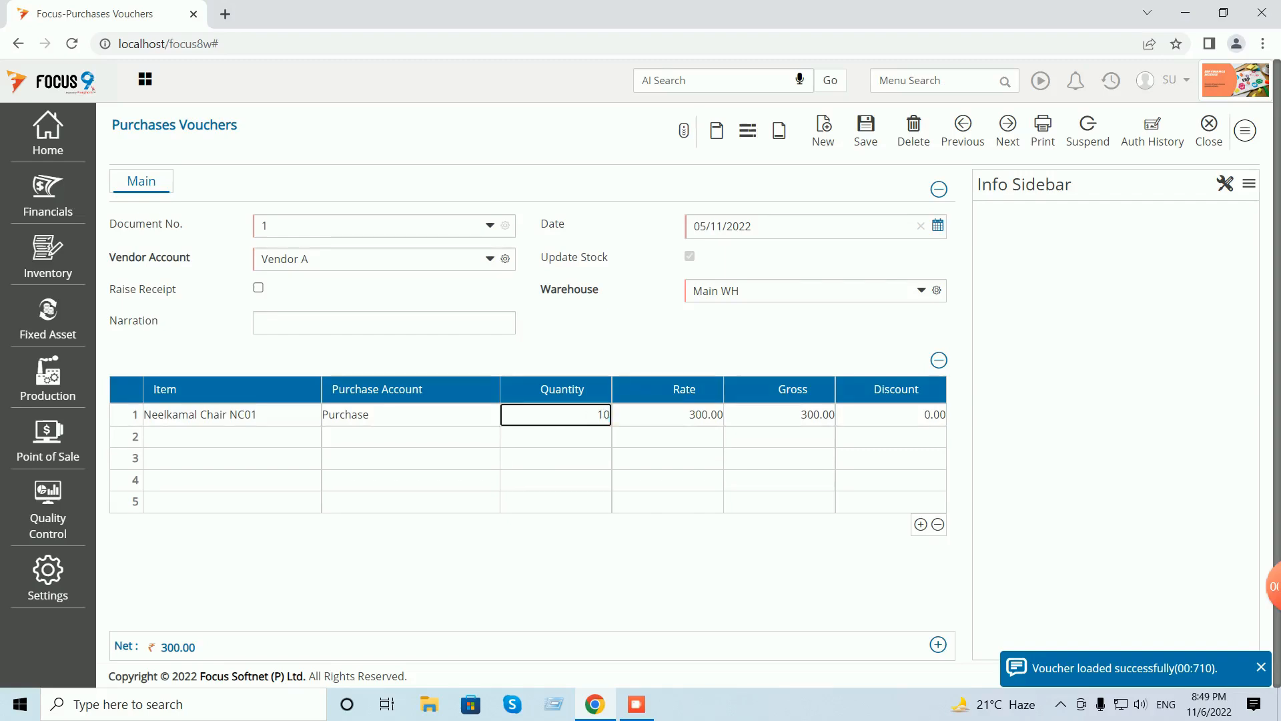
{"action": "key", "text": "Tab"}
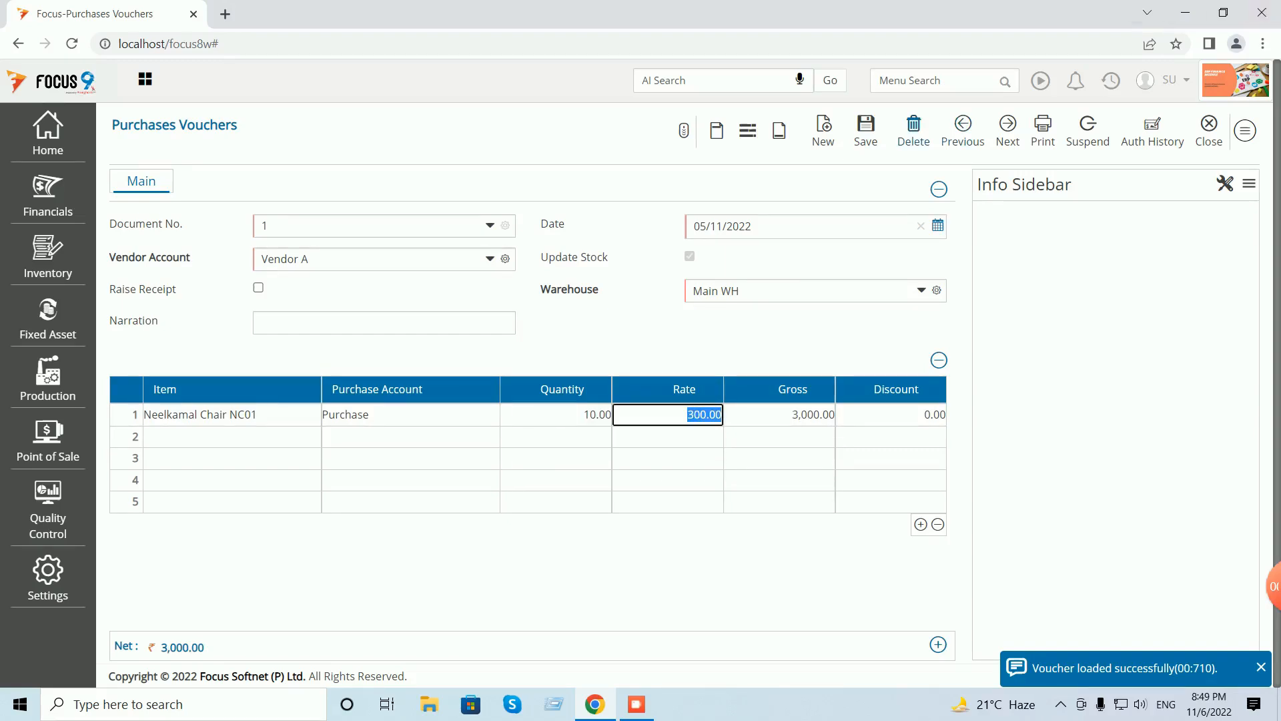
{"action": "left_click", "coordinate": [866, 129]}
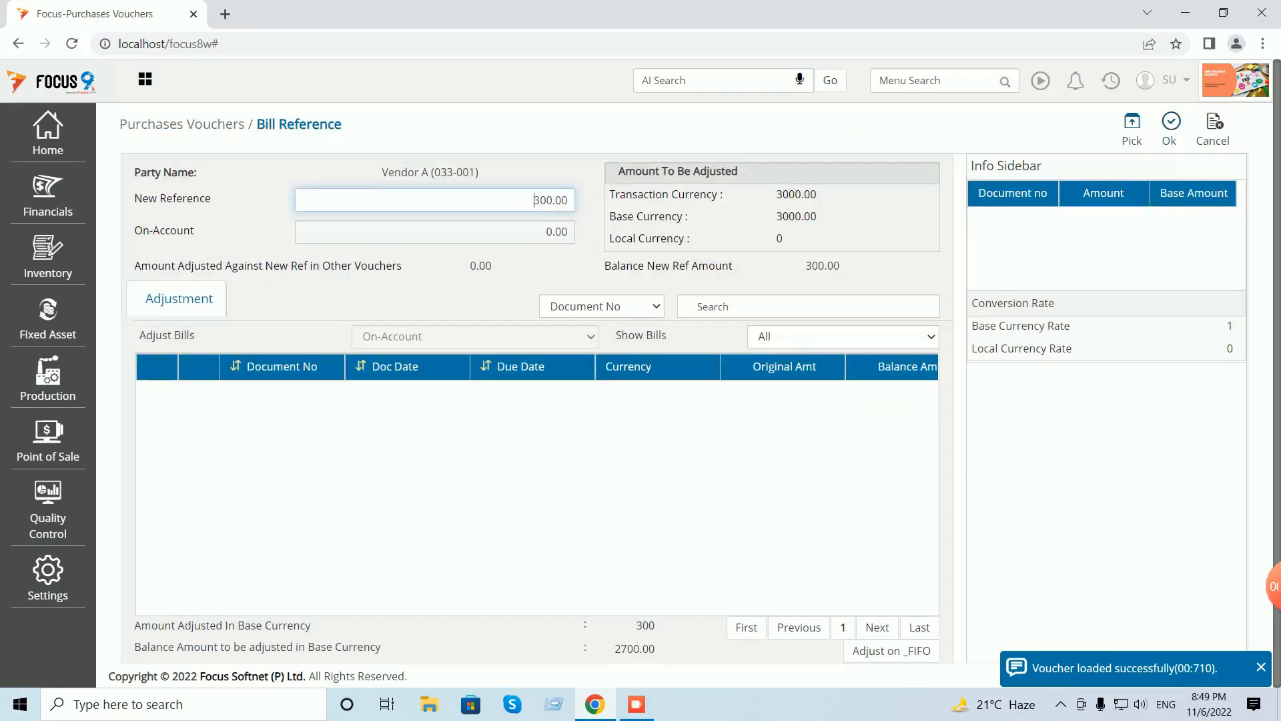
{"action": "left_click", "coordinate": [1132, 129]}
{"action": "left_click", "coordinate": [1170, 128]}
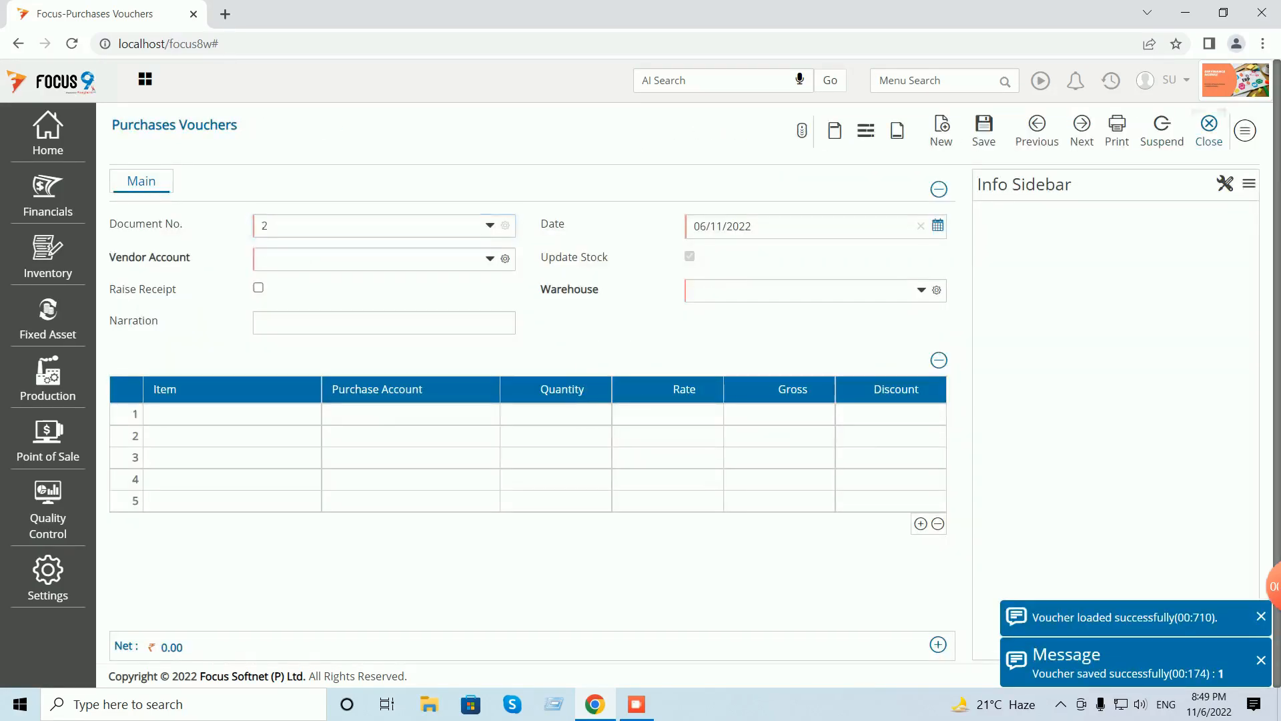
{"action": "left_click", "coordinate": [1209, 130]}
{"action": "left_click", "coordinate": [1234, 130]}
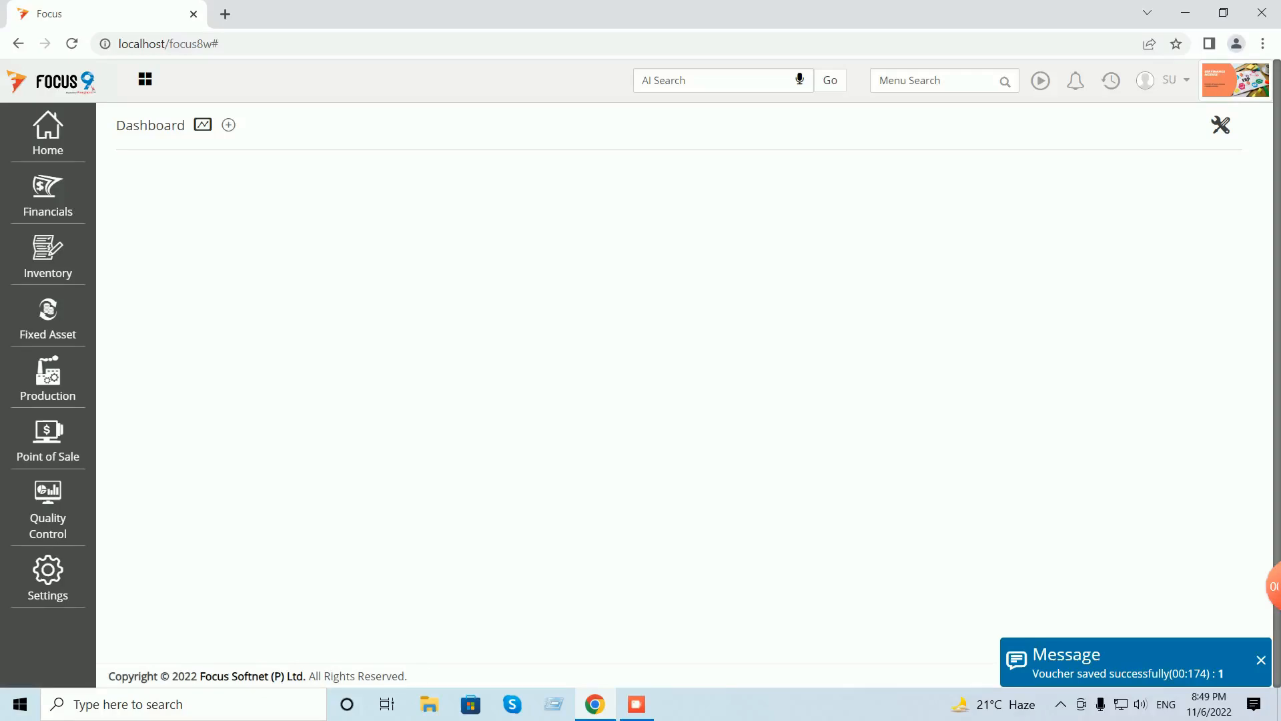
- Generate the Profit and Loss report showing Purchase 3,000.00 and a 2,660.00 loss
{"action": "type", "text": "prod"}
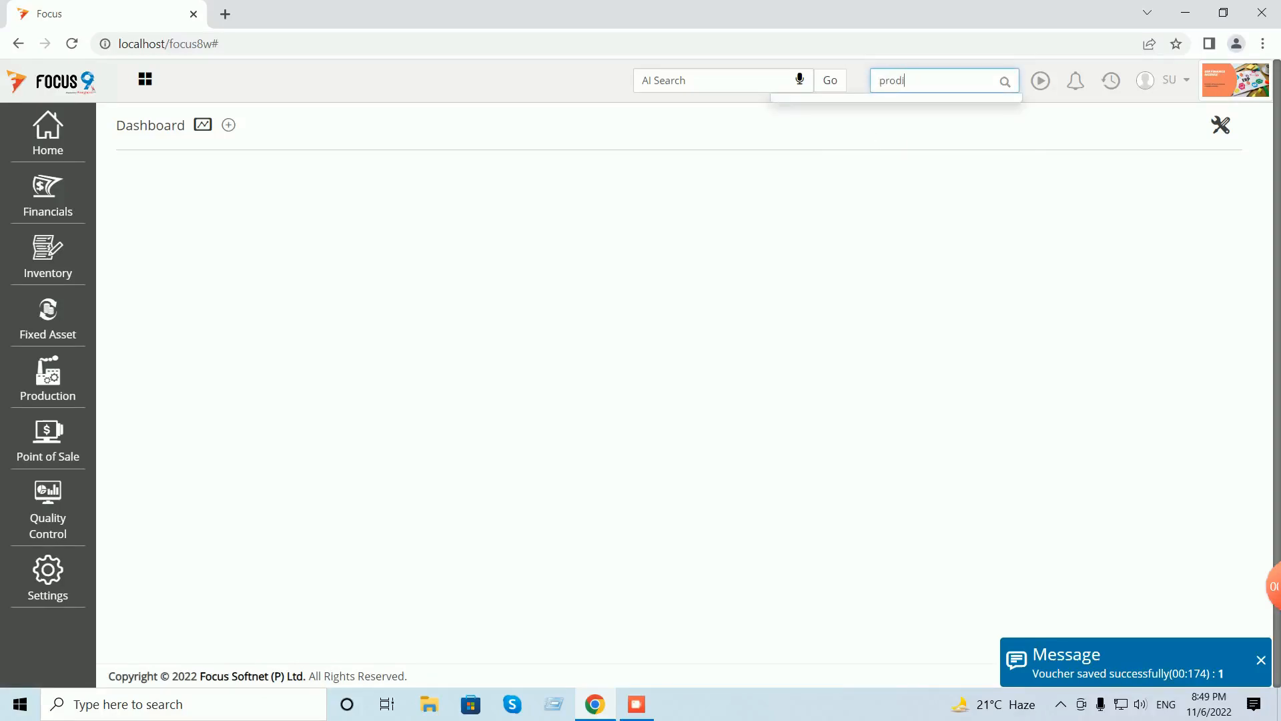
{"action": "key", "text": "BackSpace"}
{"action": "type", "text": "ft"}
{"action": "key", "text": "BackSpace"}
{"action": "type", "text": "it"}
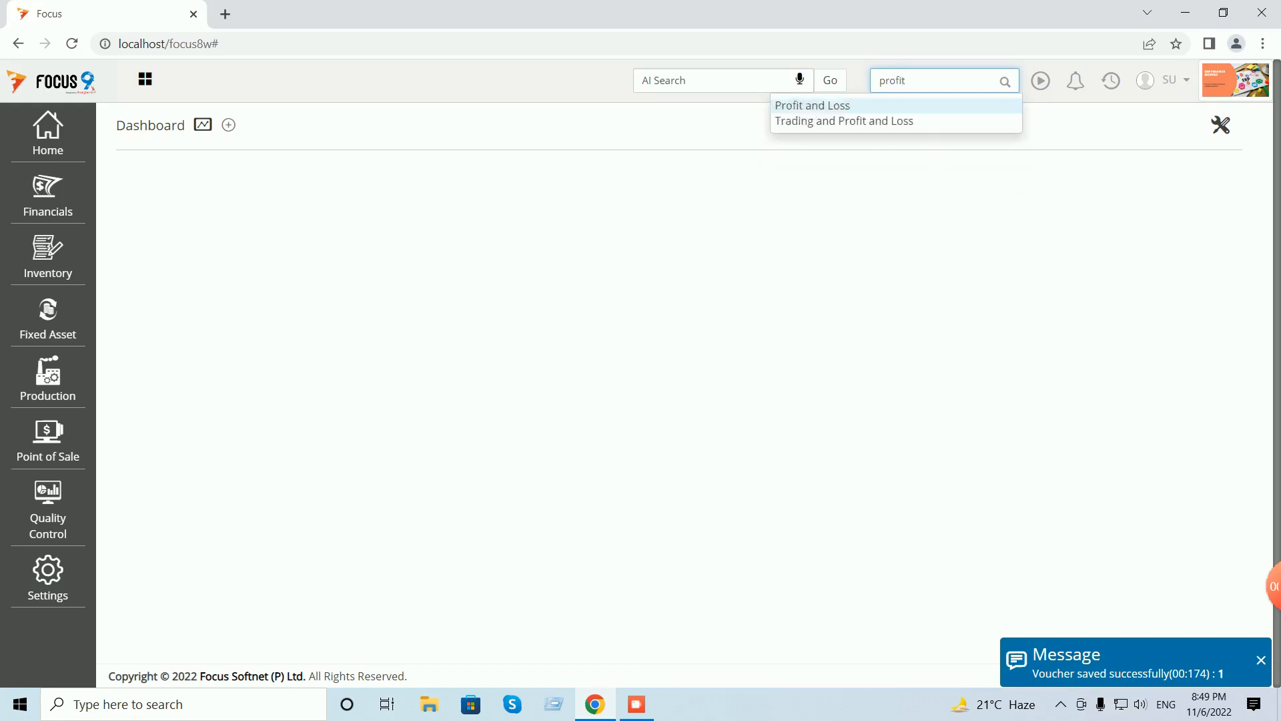
{"action": "key", "text": "Return"}
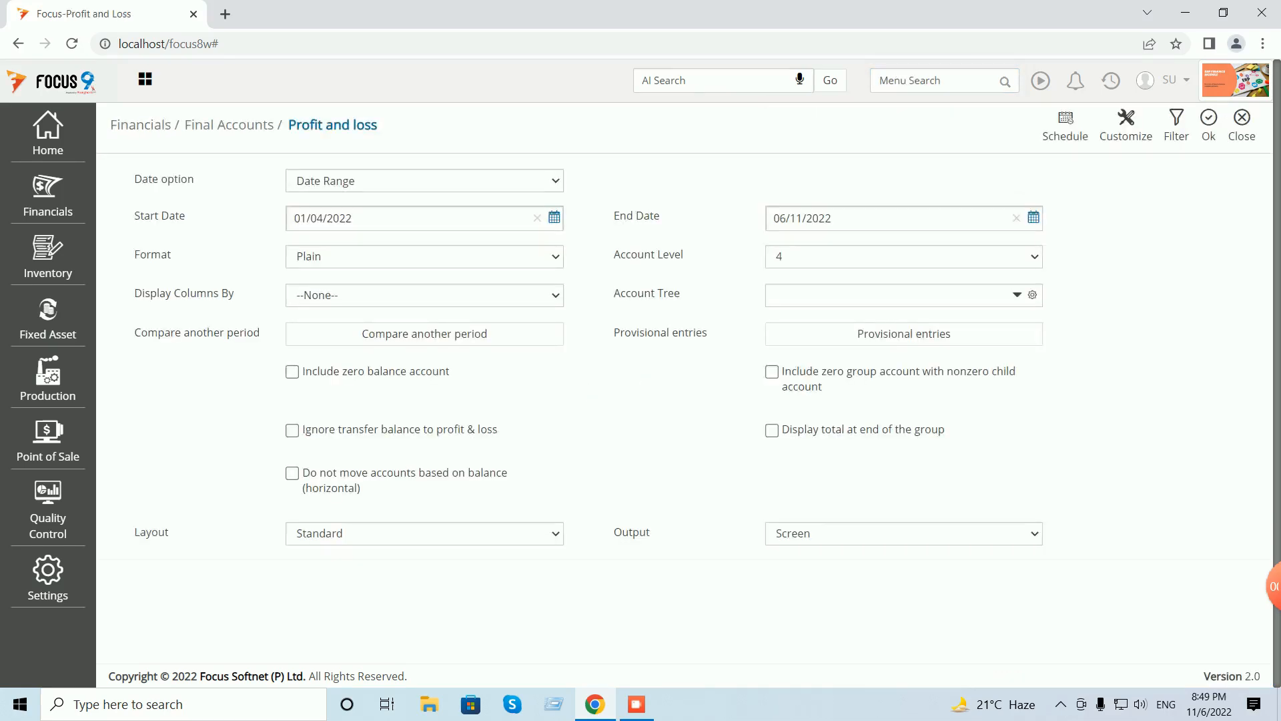
{"action": "left_click", "coordinate": [1209, 125]}
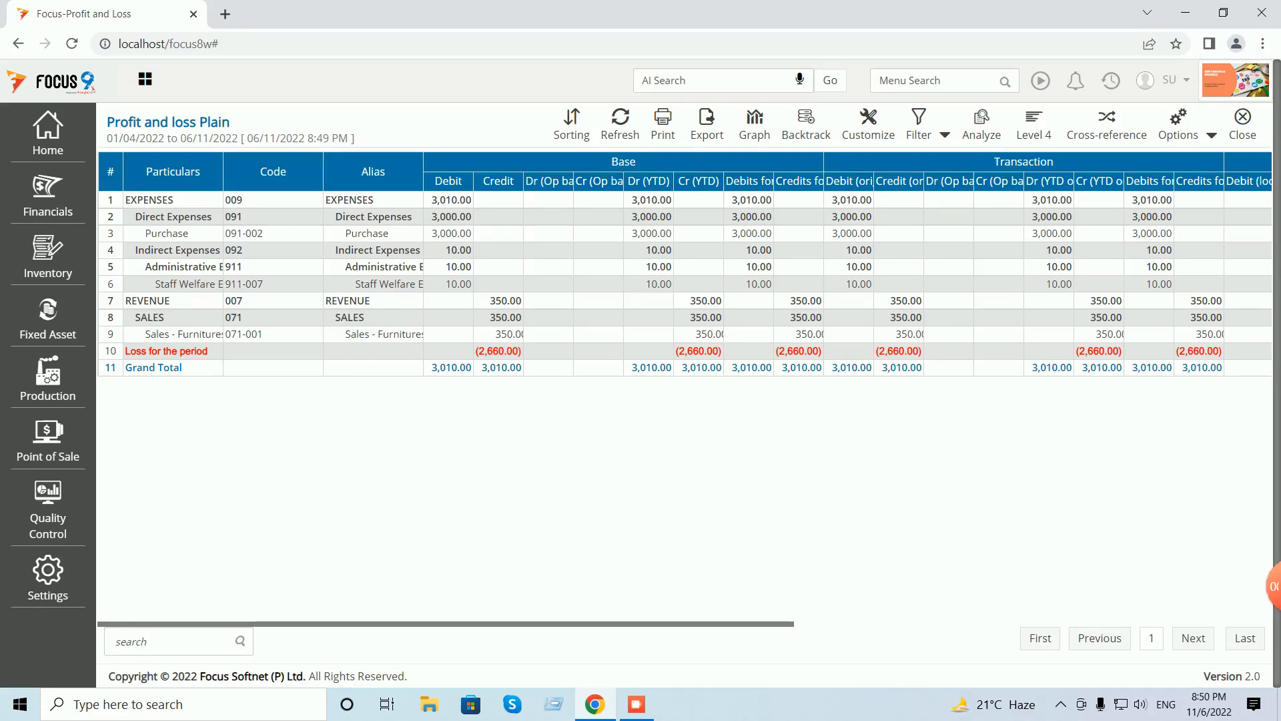
{"action": "left_click", "coordinate": [1242, 124]}
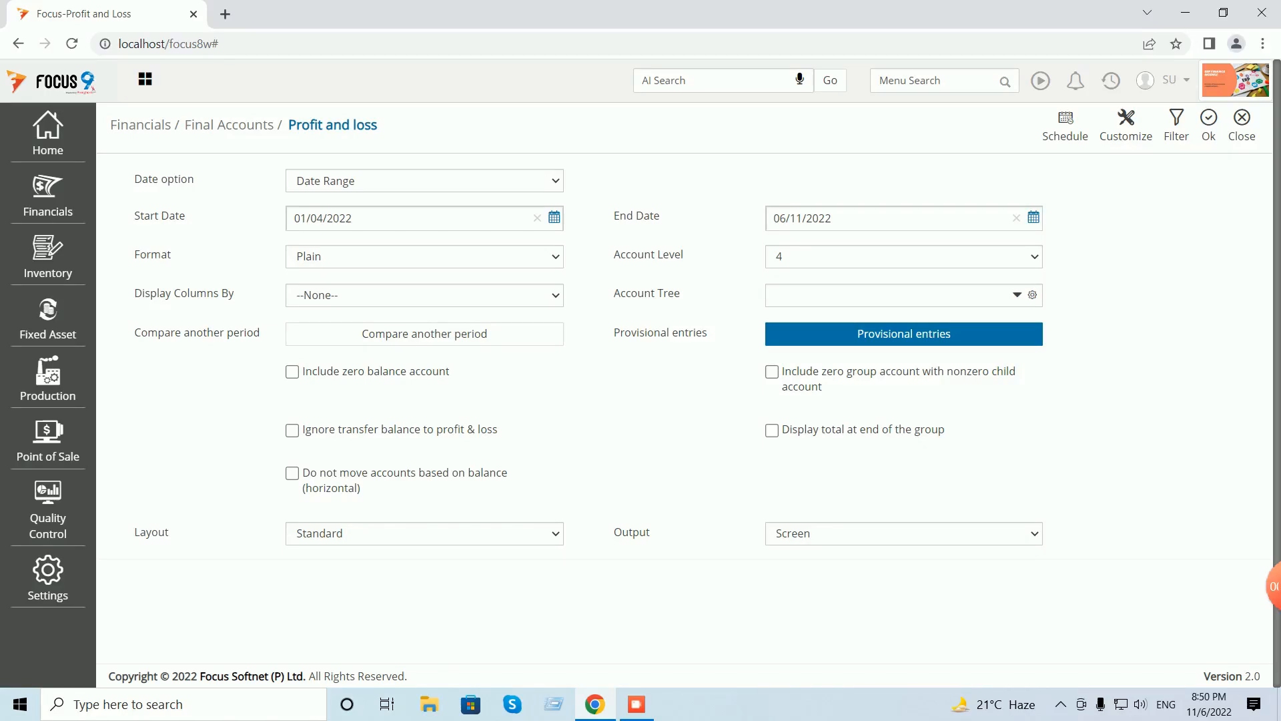
- Review the Profit and Loss provisional entries panel without adding entries, then close both forms
{"action": "left_click", "coordinate": [903, 334]}
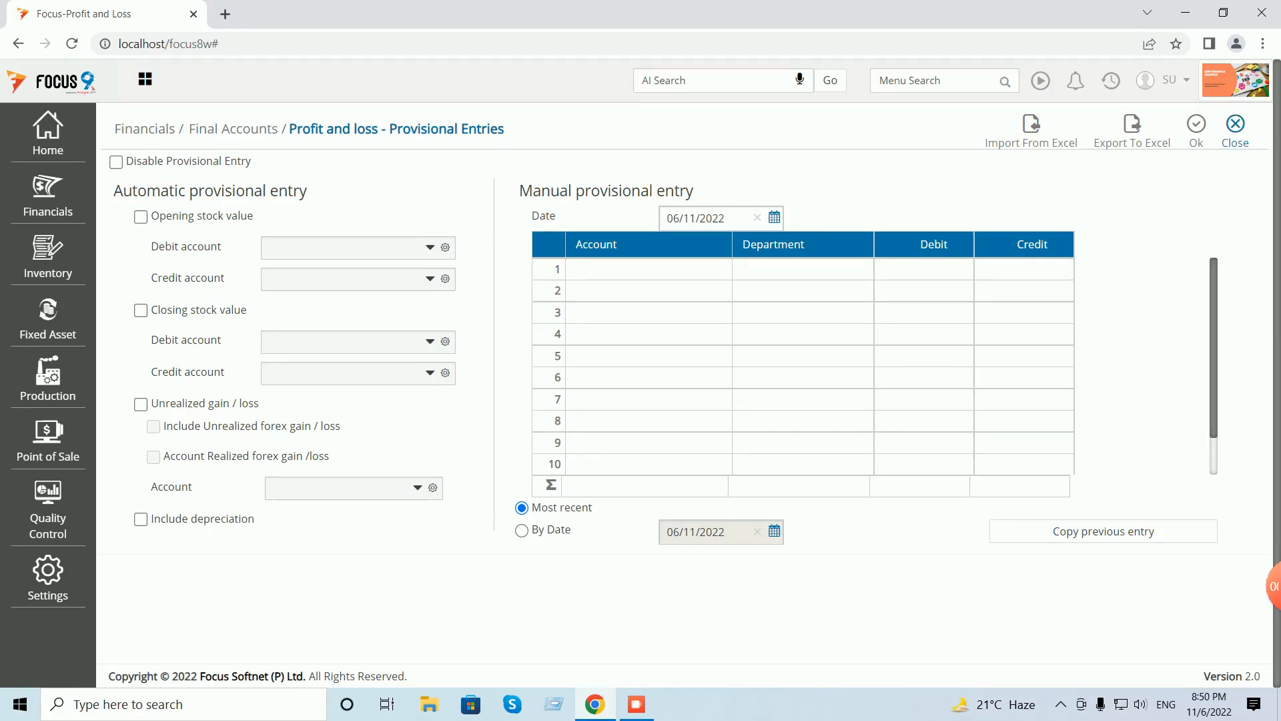
{"action": "left_click", "coordinate": [1235, 127]}
{"action": "left_click", "coordinate": [1240, 127]}
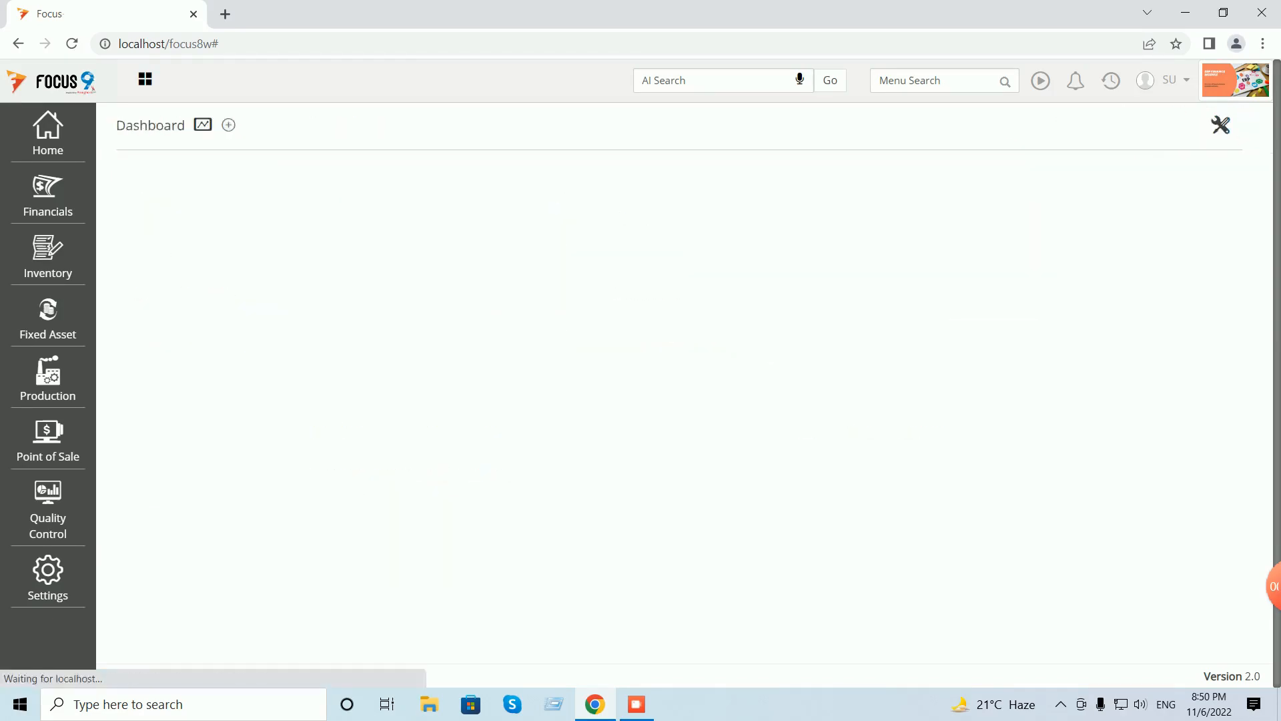
- In the Account master, add Opening Stock P&L with code P1 under Direct Expenses
{"action": "left_click", "coordinate": [48, 135]}
{"action": "left_click", "coordinate": [134, 160]}
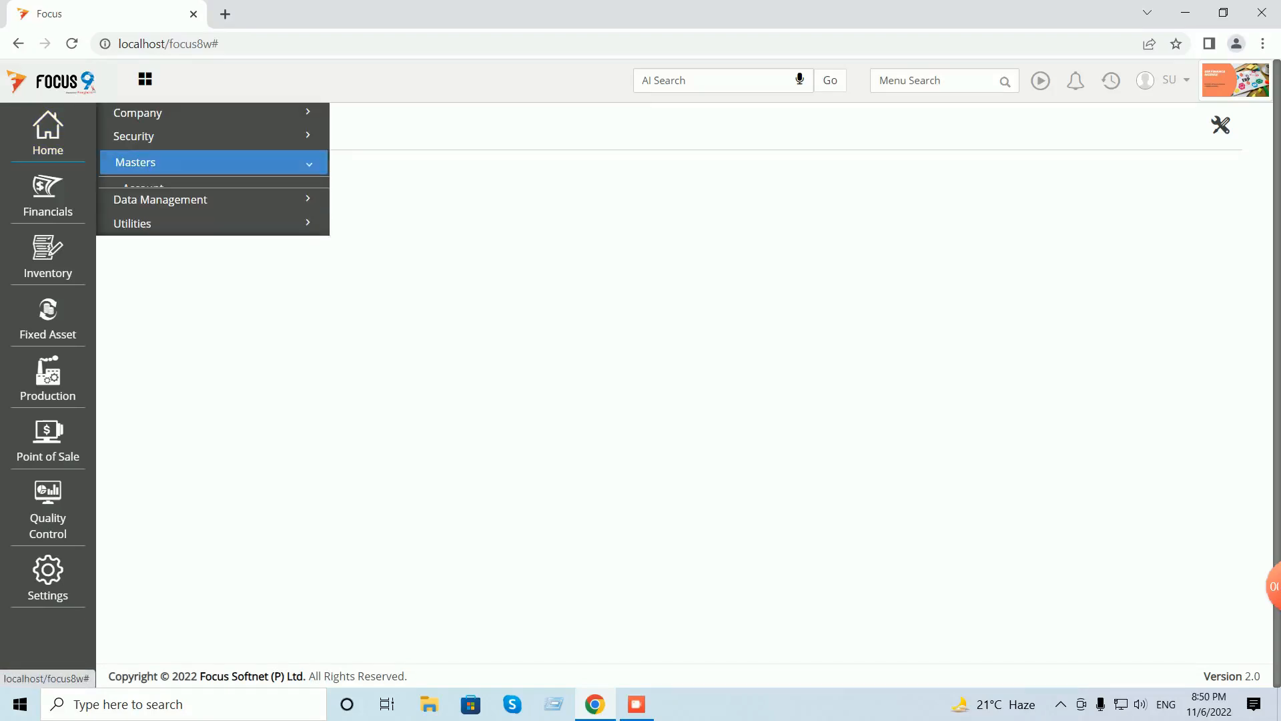
{"action": "left_click", "coordinate": [142, 189]}
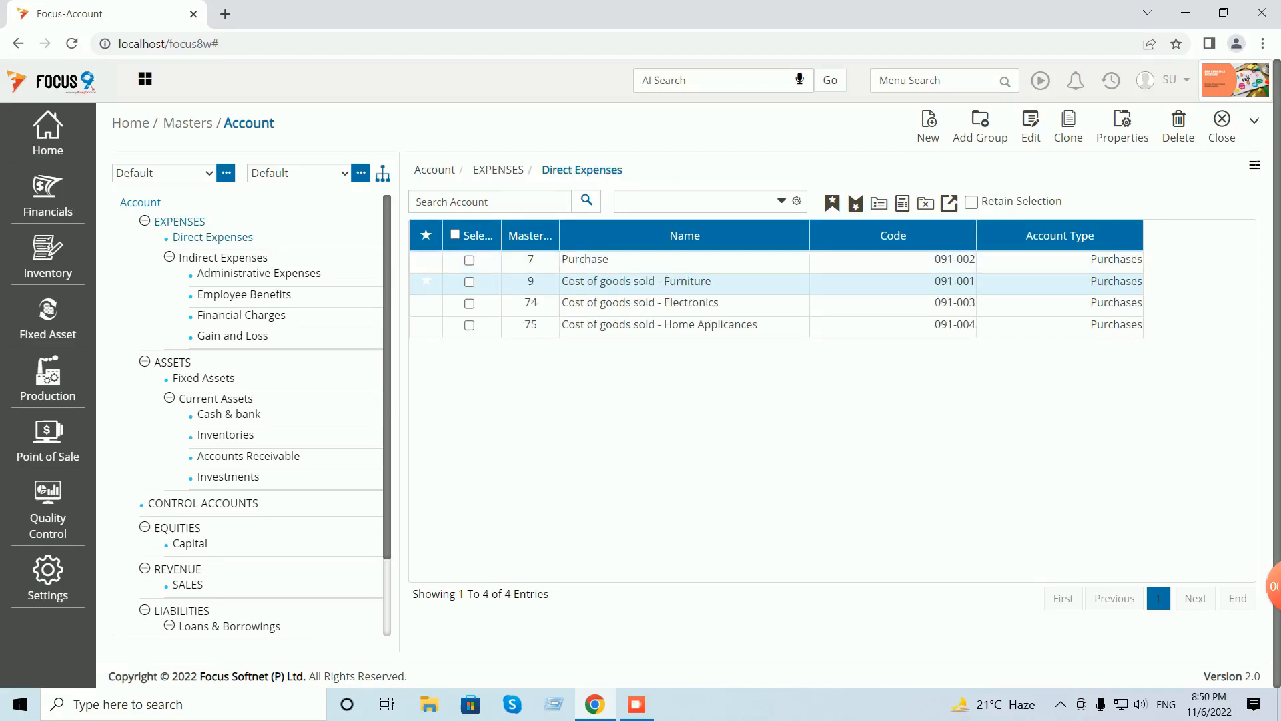
{"action": "left_click_drag", "start_coordinate": [584, 259], "coordinate": [557, 271]}
{"action": "left_click", "coordinate": [929, 126]}
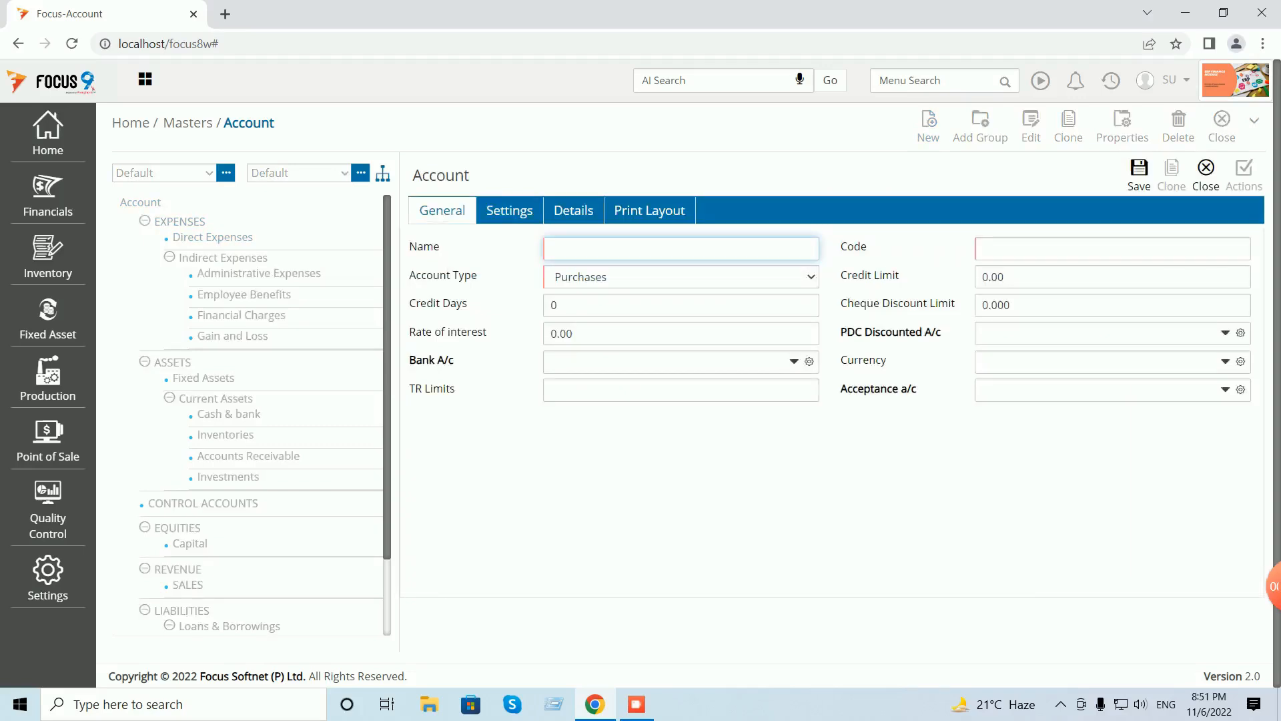
{"action": "type", "text": "Opening Stock P&L"}
{"action": "key", "text": "Tab"}
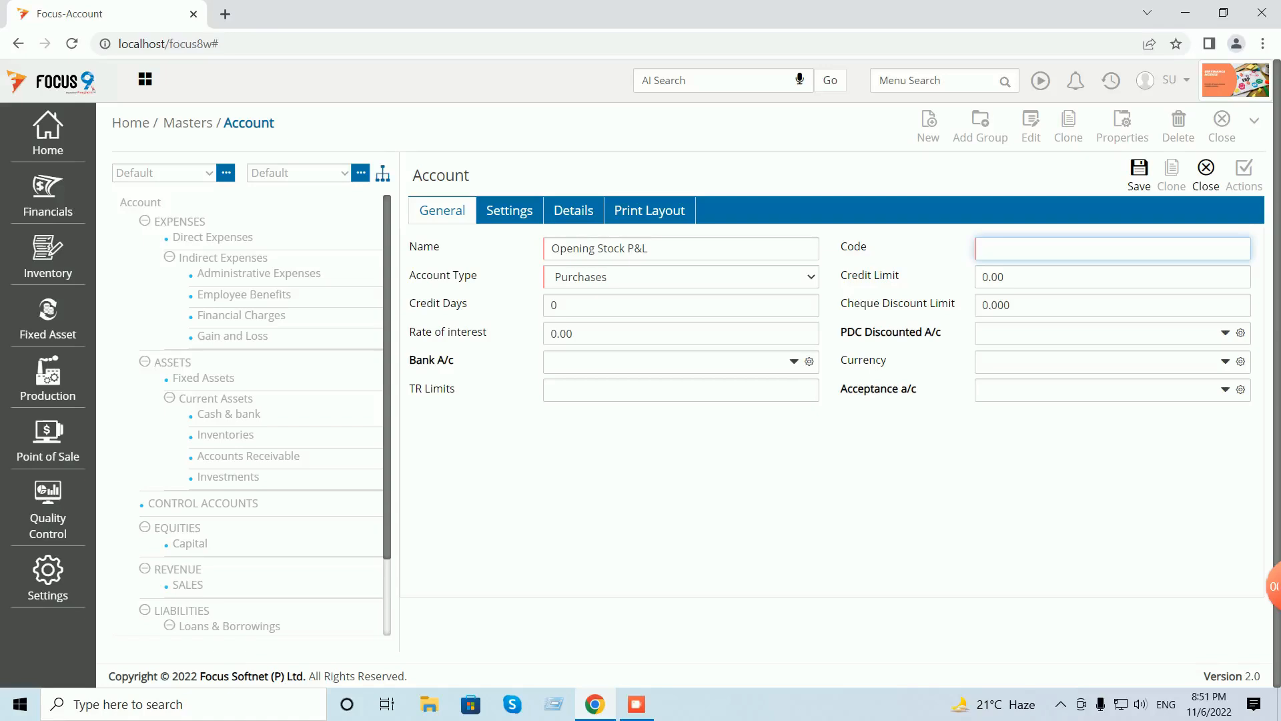
{"action": "type", "text": "P1"}
{"action": "key", "text": "ctrl+s"}
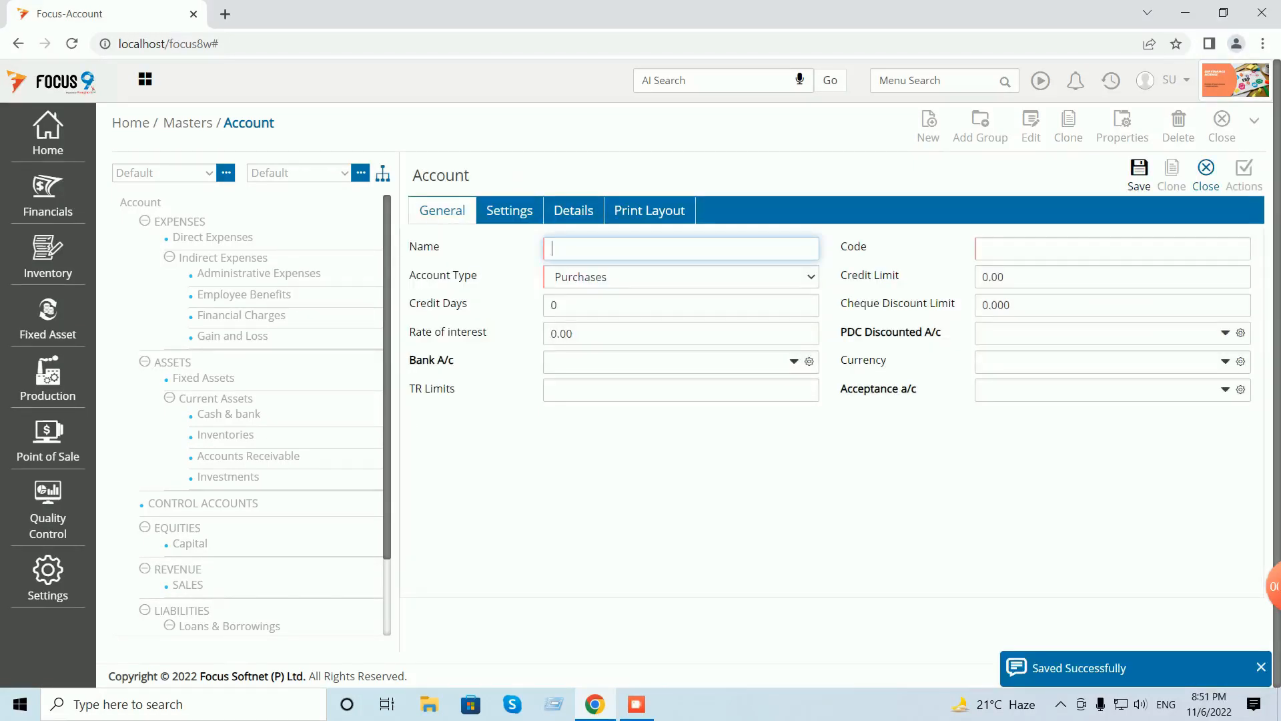
{"action": "left_click", "coordinate": [1206, 167]}
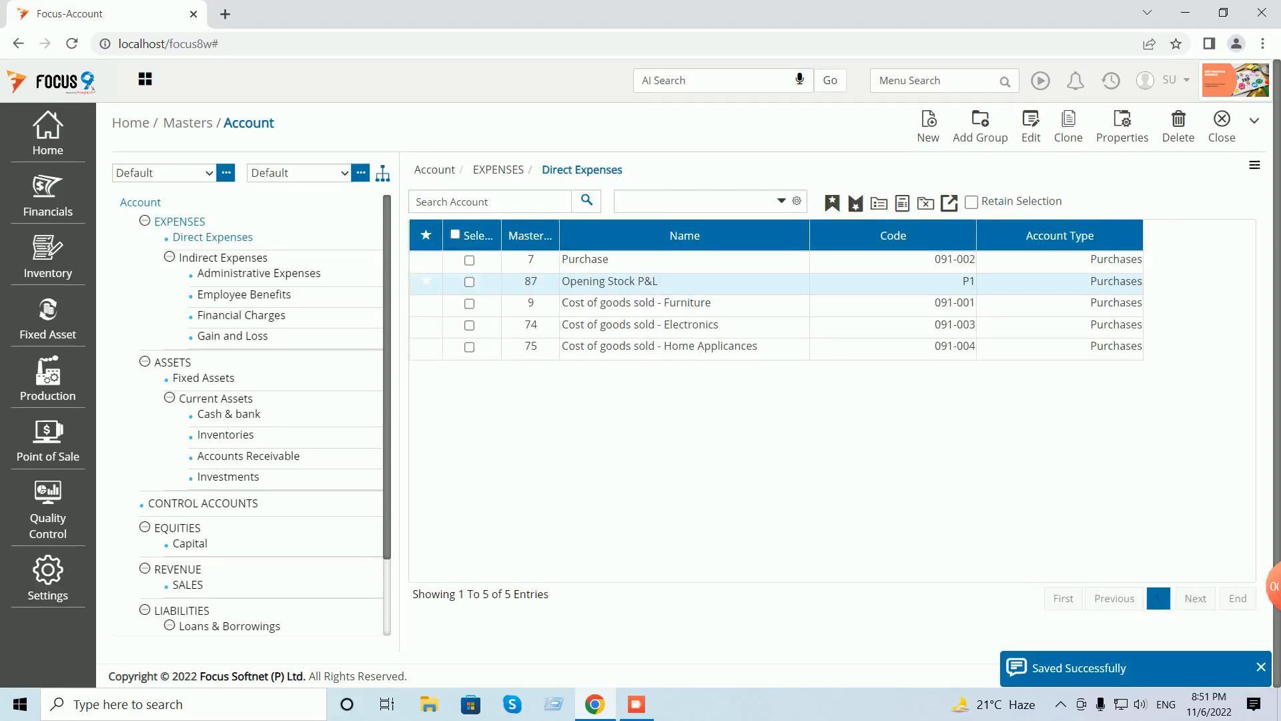
- Add Closing Stock P&L with code P2 under Direct Expenses
{"action": "left_click", "coordinate": [928, 125]}
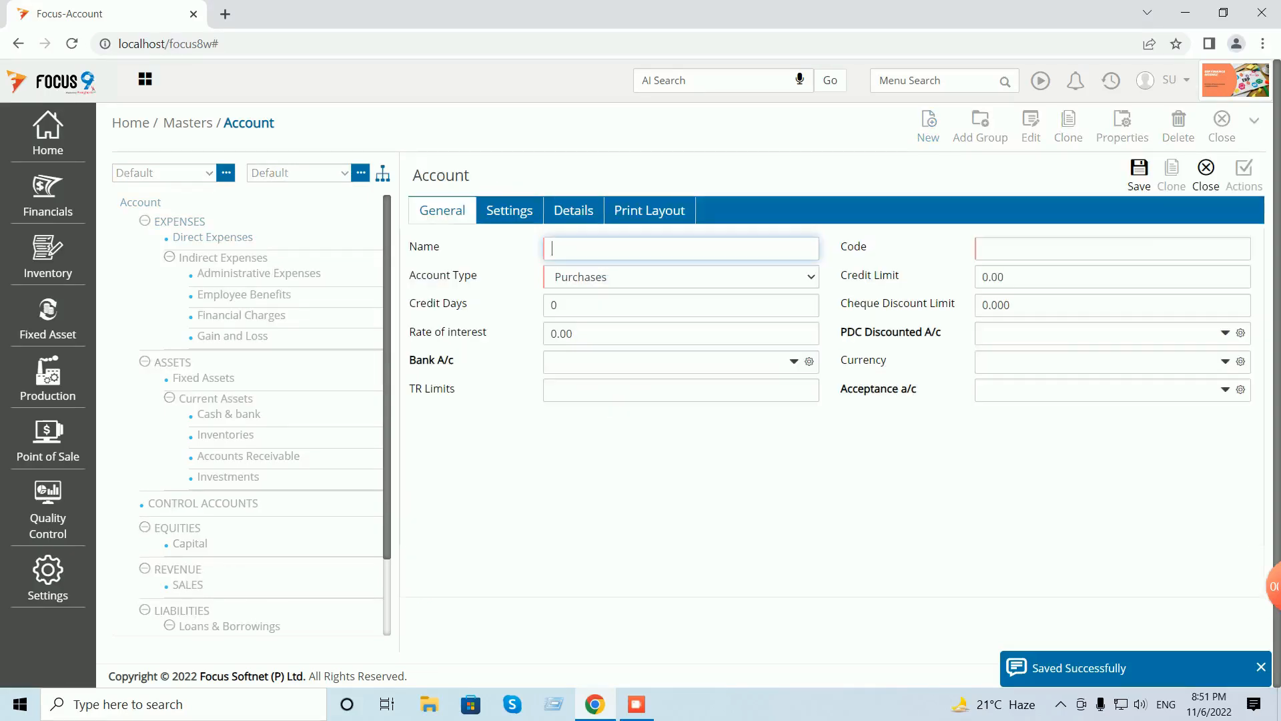
{"action": "type", "text": "Closing Stock PO&"}
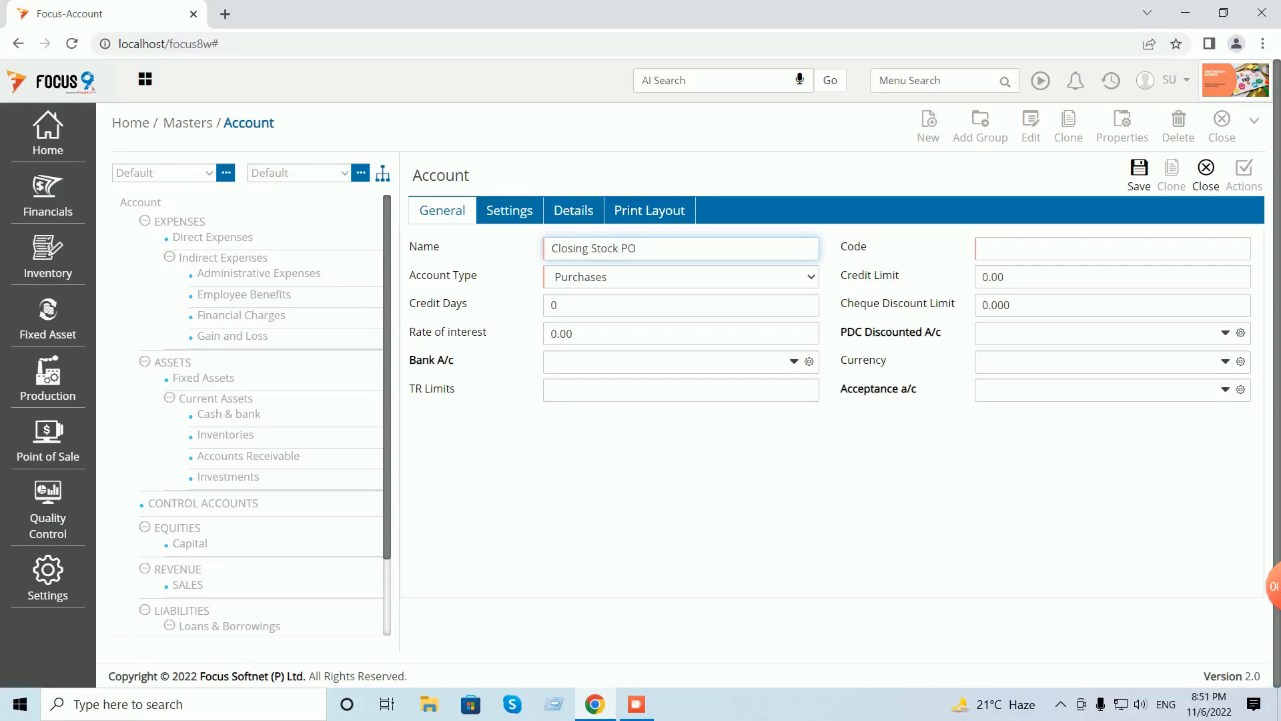
{"action": "key", "text": "BackSpace"}
{"action": "key", "text": "BackSpace"}
{"action": "type", "text": "&L"}
{"action": "key", "text": "Tab"}
{"action": "type", "text": "P2"}
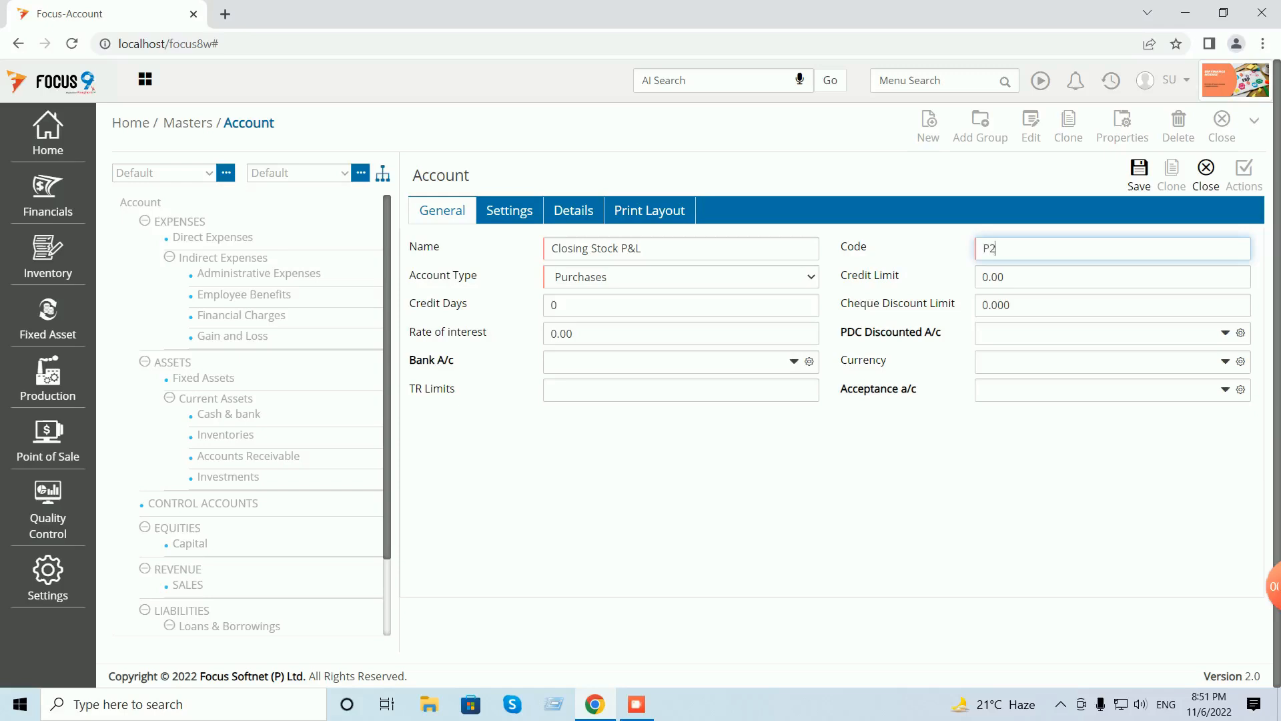
{"action": "left_click", "coordinate": [1139, 175]}
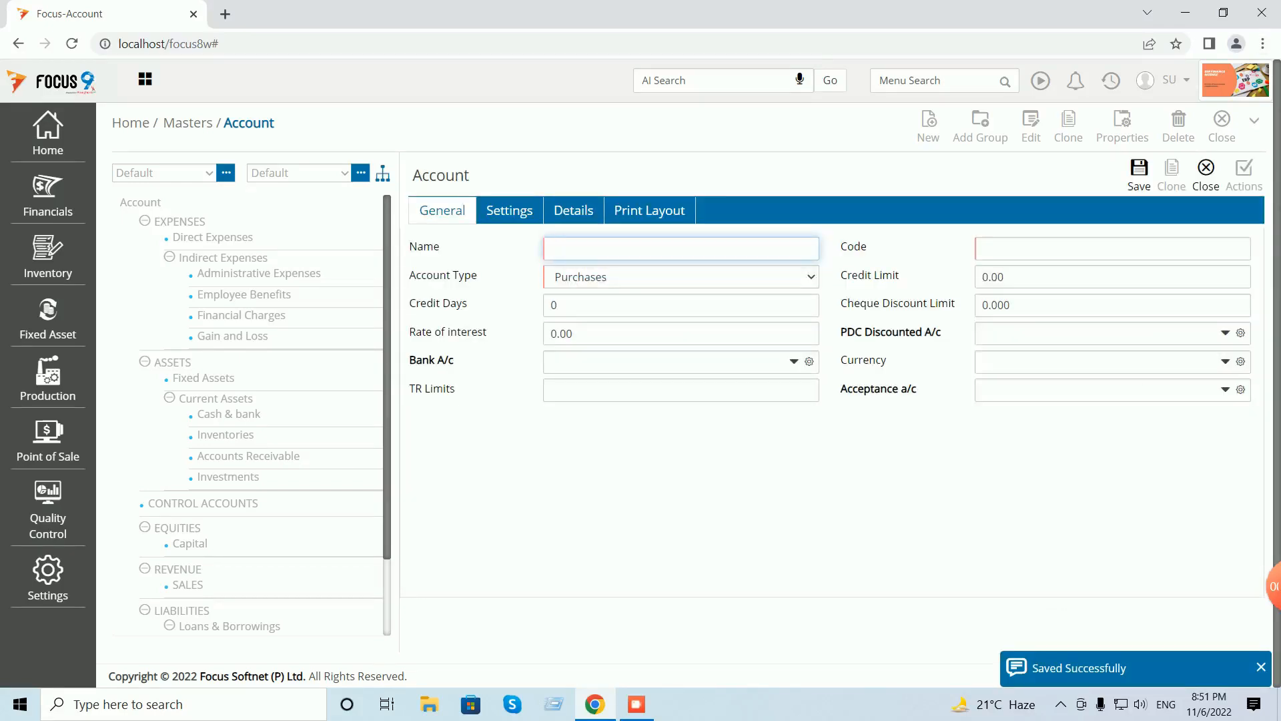
{"action": "left_click", "coordinate": [1206, 174]}
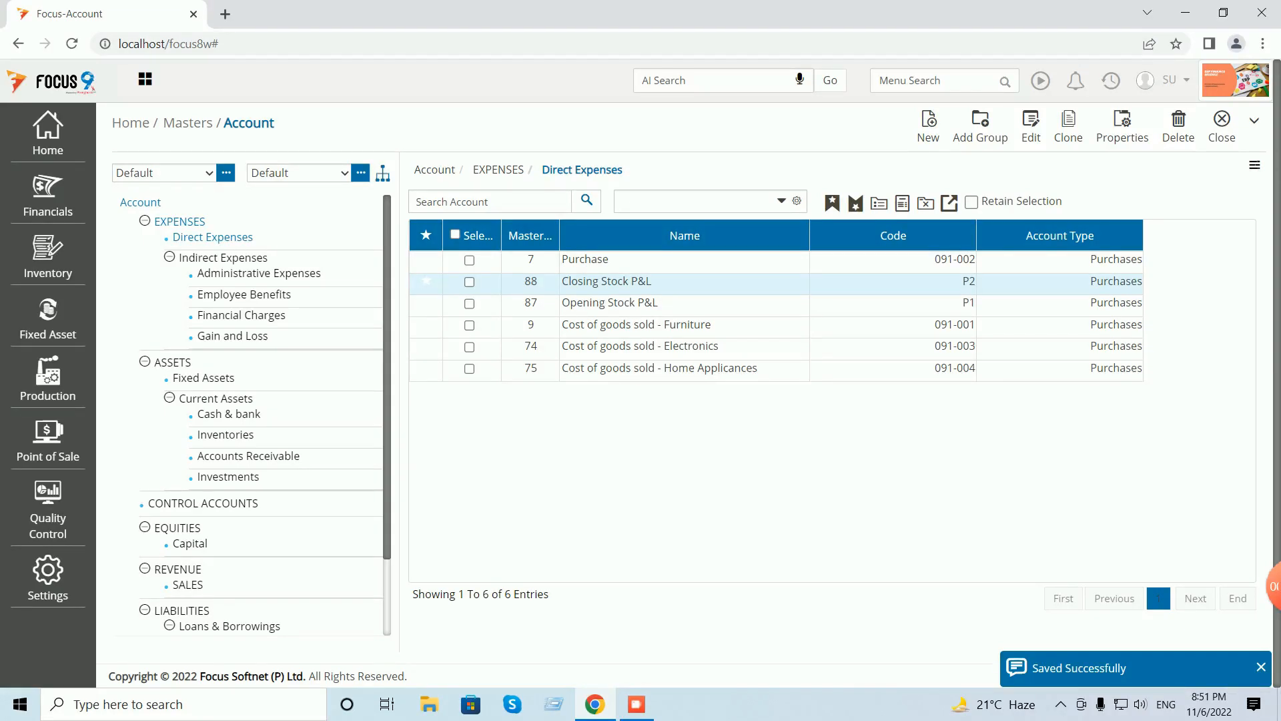
{"action": "left_click", "coordinate": [226, 435]}
- Add Closing Stock B&S with code B1 under Inventories
{"action": "left_click", "coordinate": [928, 127]}
{"action": "type", "text": "Closing Stock"}
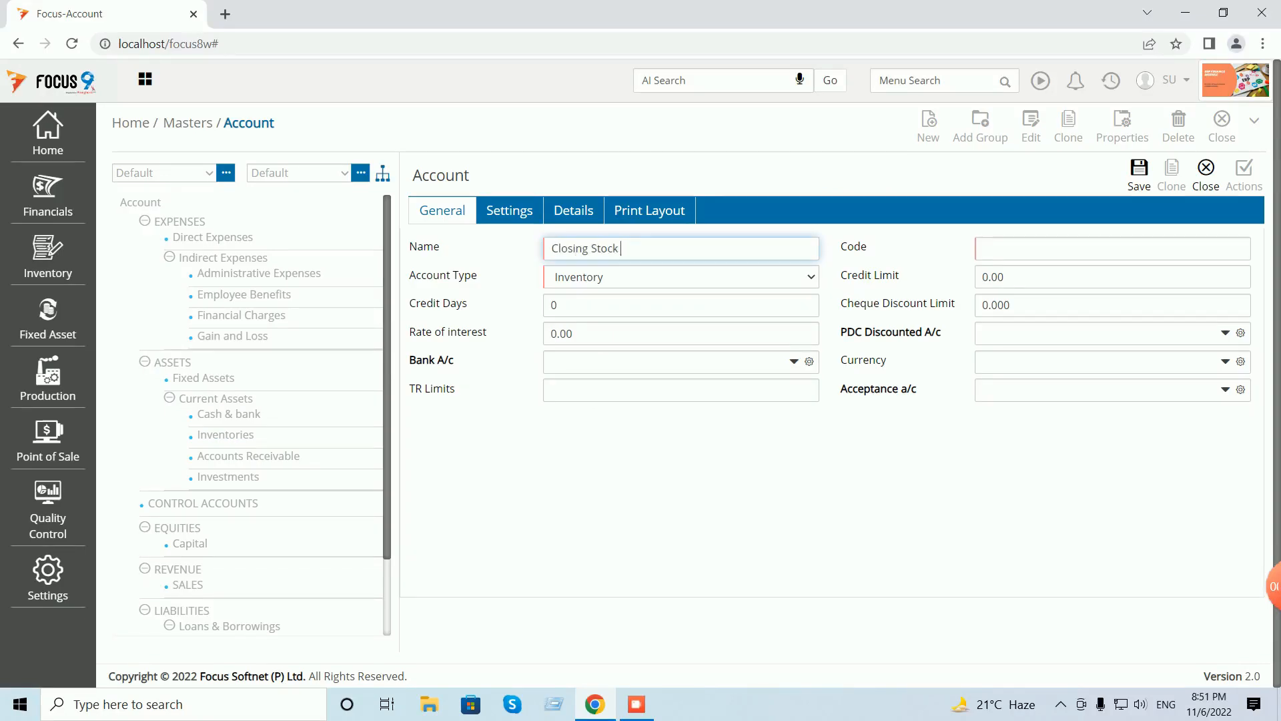
{"action": "type", "text": " B&S"}
{"action": "key", "text": "Tab"}
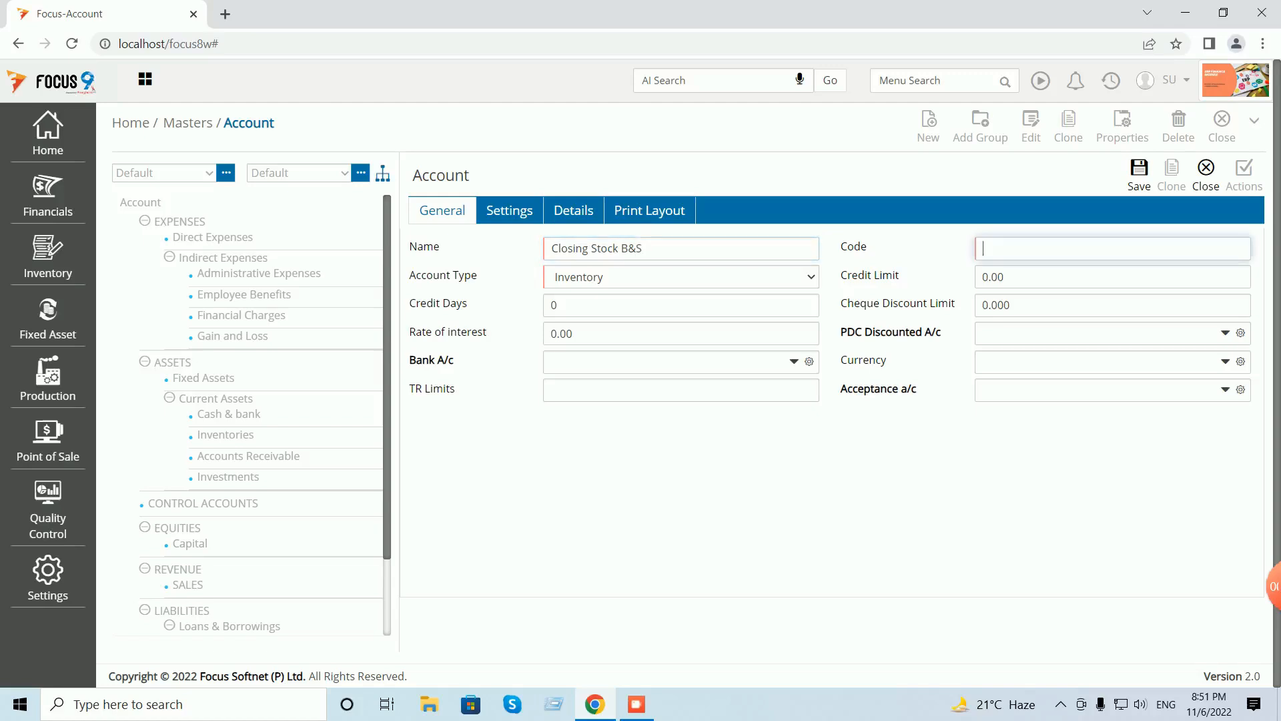
{"action": "type", "text": "B1"}
{"action": "key", "text": "ctrl+s"}
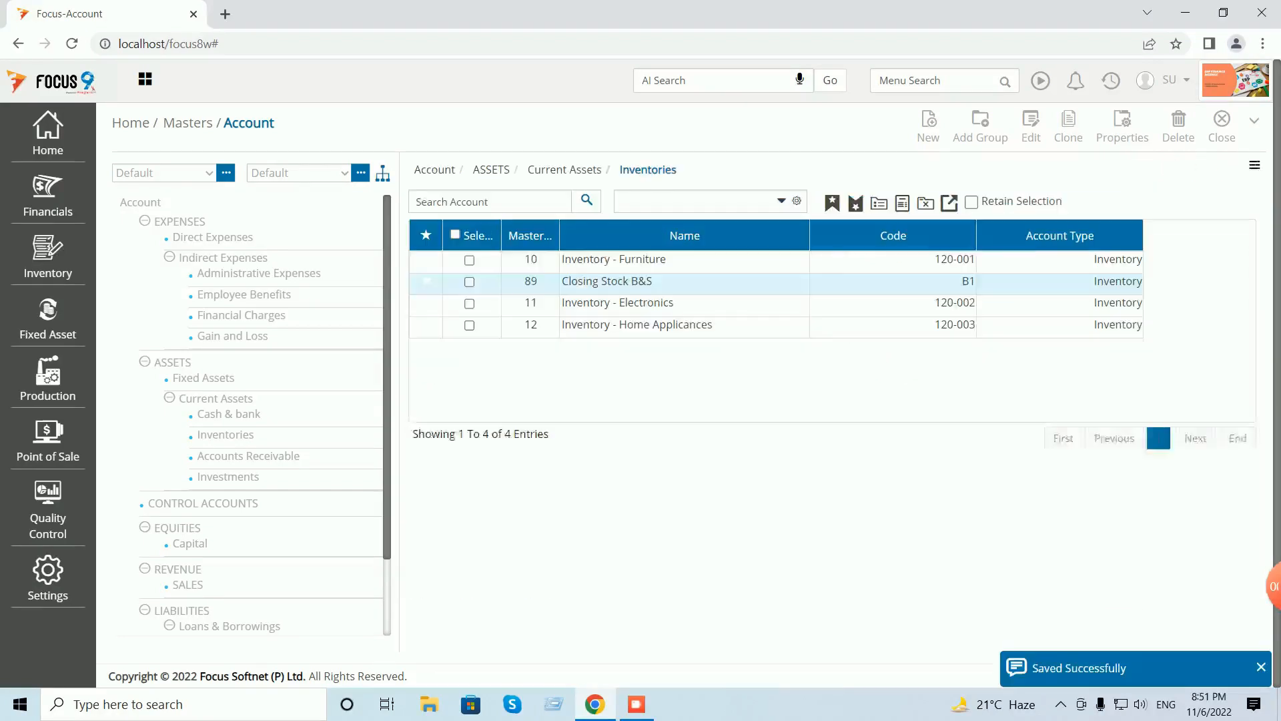
- Add Opening Stock B&S with code B2, then close the Account master to the Dashboard
{"action": "type", "text": "O"}
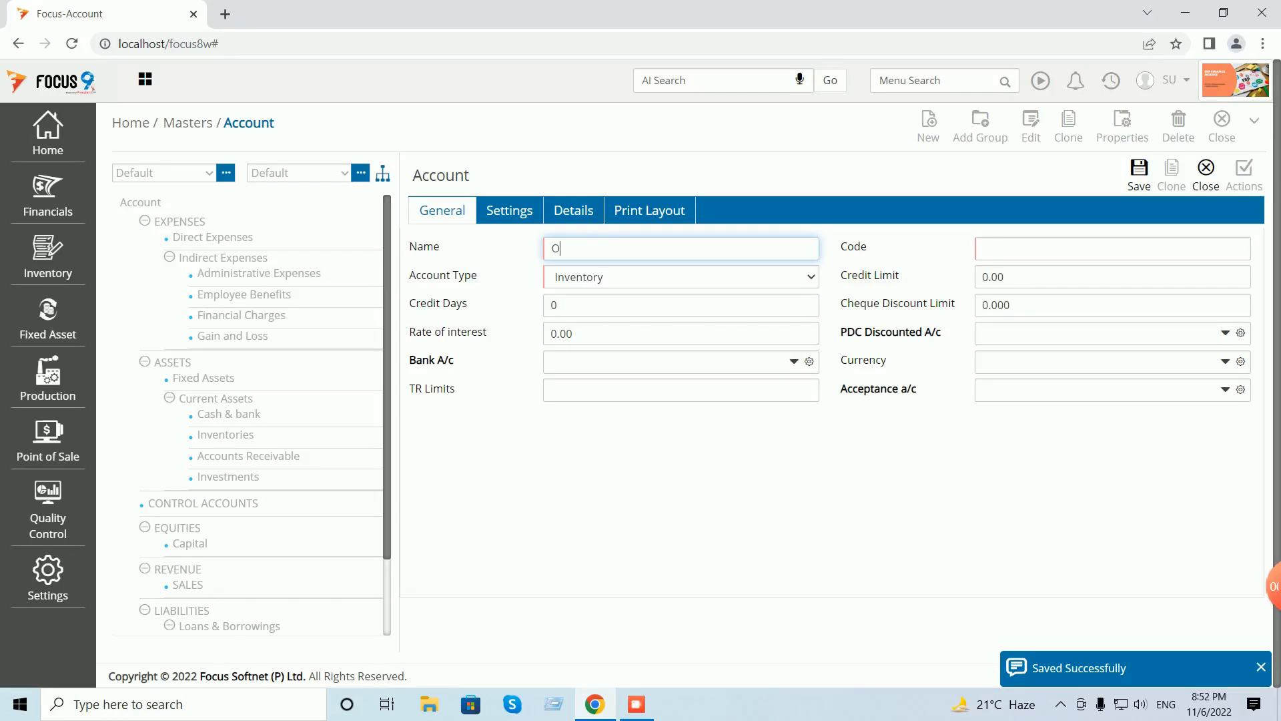
{"action": "type", "text": "pening Stc"}
{"action": "type", "text": "ck "}
{"action": "type", "text": "B&S"}
{"action": "key", "text": "Tab"}
{"action": "type", "text": "B2"}
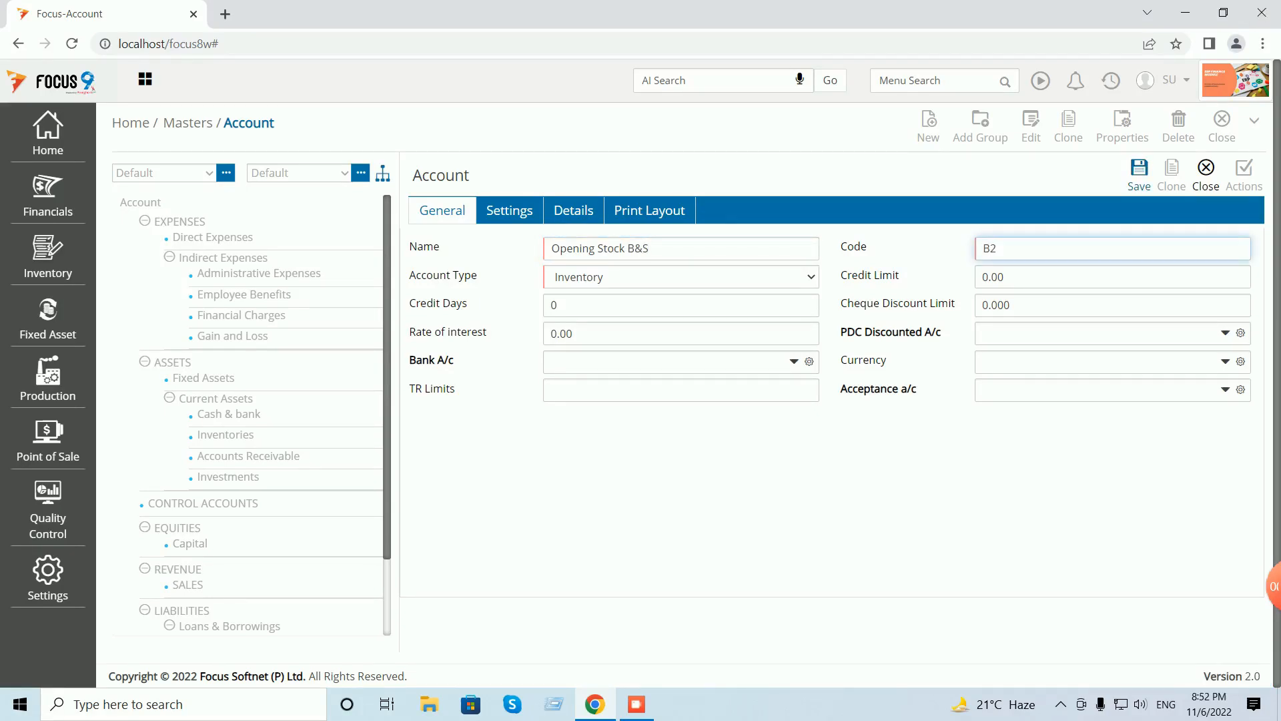
{"action": "key", "text": "ctrl+s"}
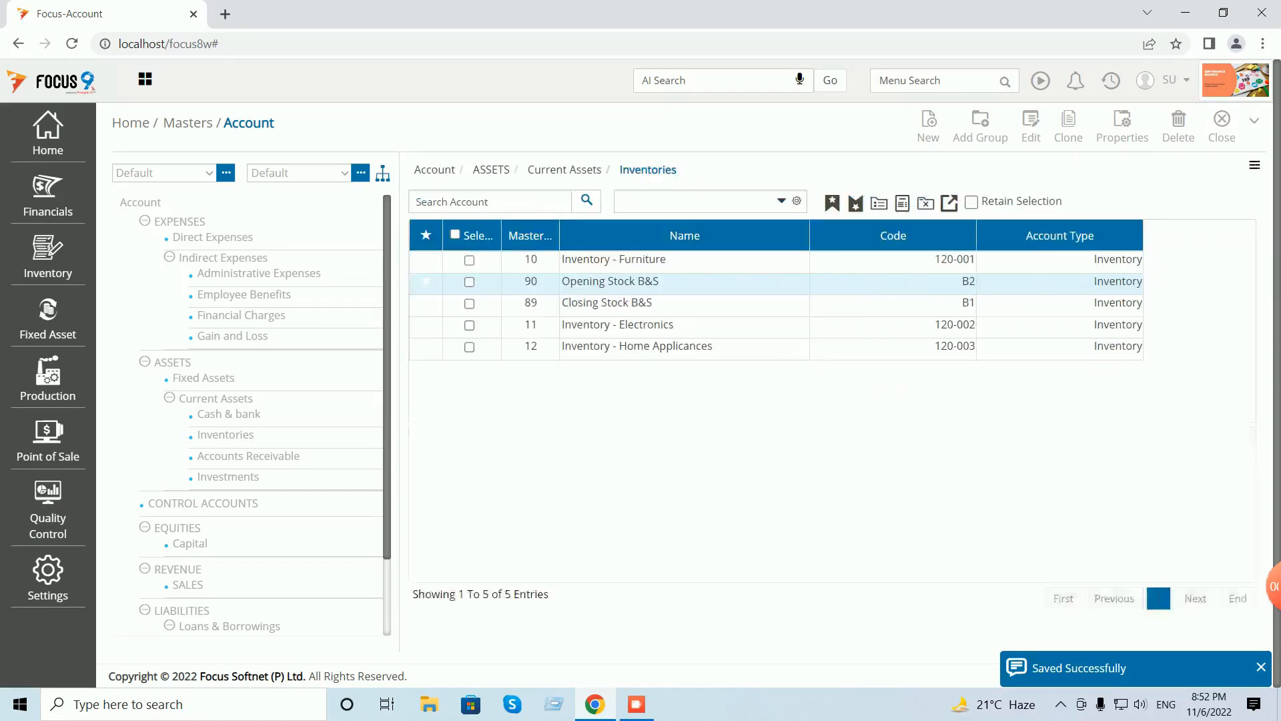
{"action": "left_click", "coordinate": [1206, 175]}
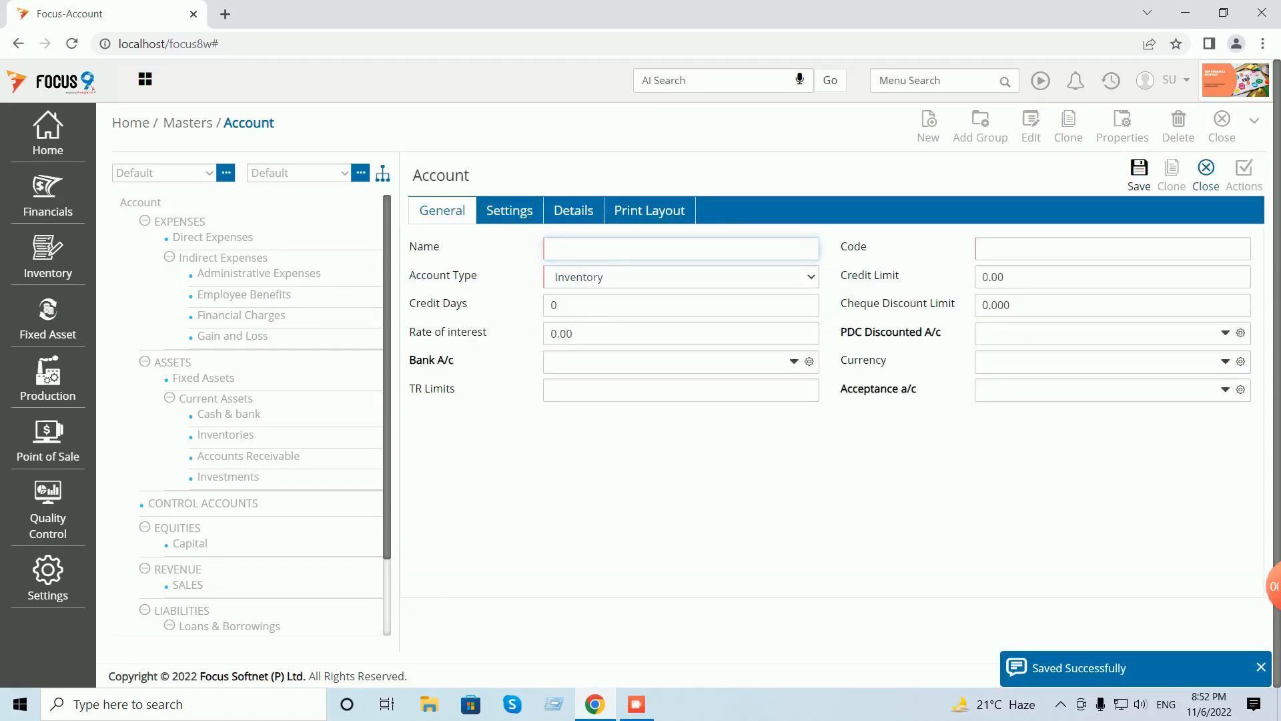
{"action": "left_click", "coordinate": [1221, 126]}
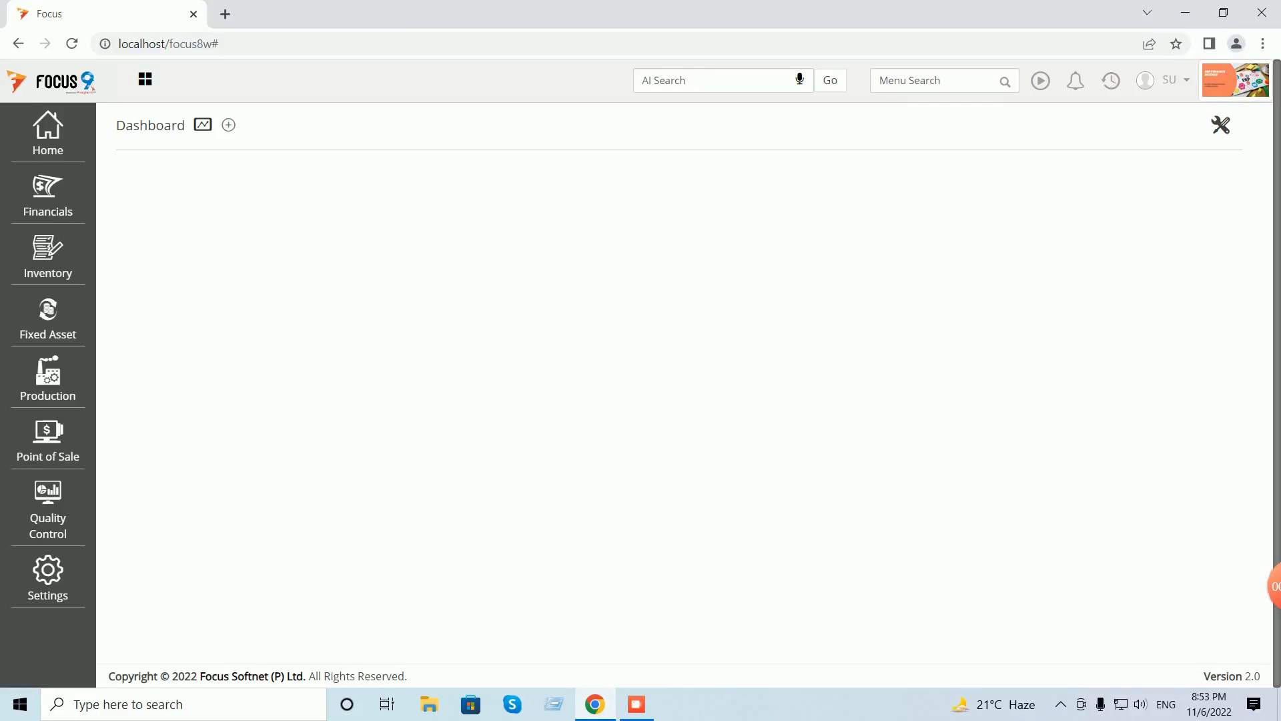
- Enable the Profit and Loss opening stock entry: debit Opening Stock B&S, credit Opening Stock P&L
{"action": "left_click", "coordinate": [879, 81]}
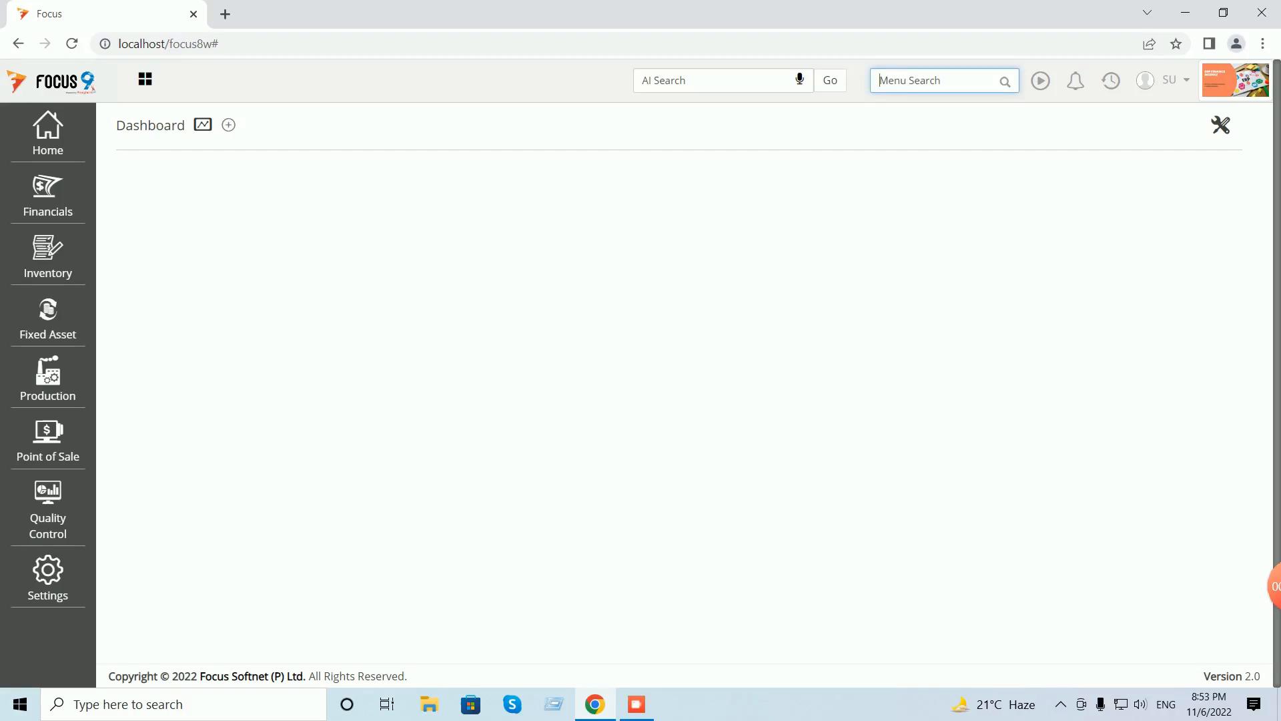
{"action": "type", "text": "profi"}
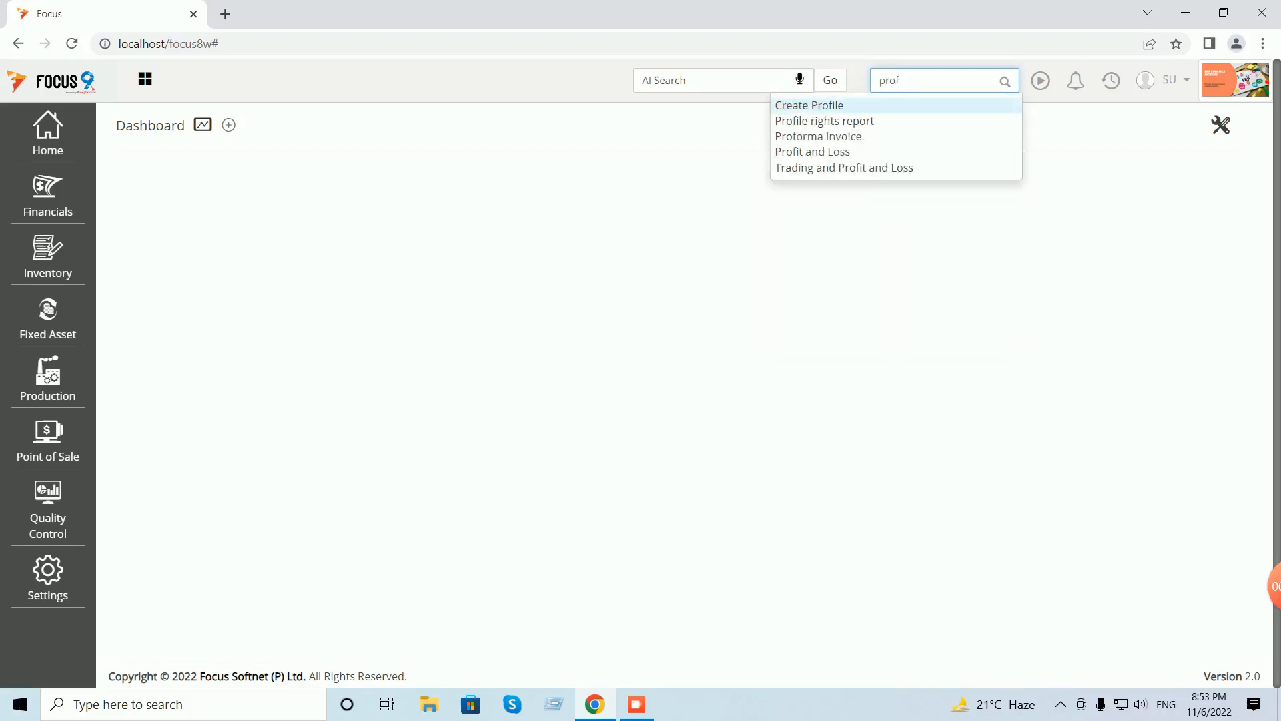
{"action": "left_click", "coordinate": [812, 136]}
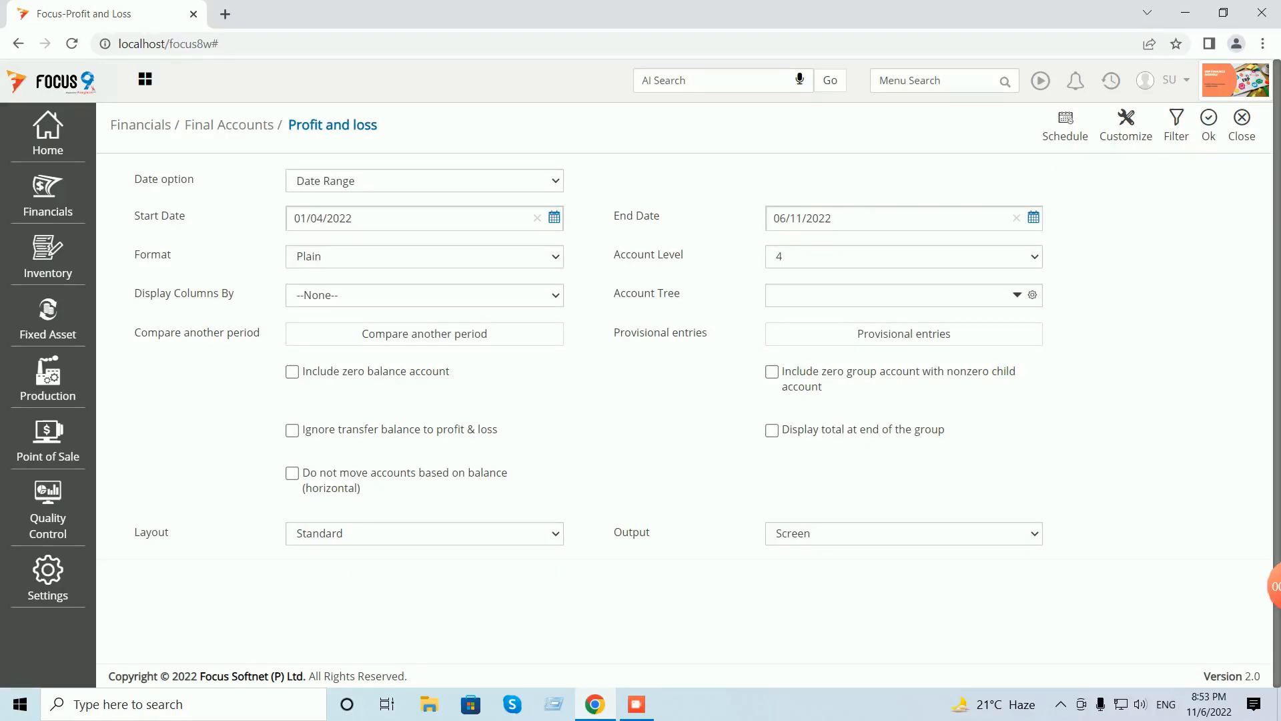
{"action": "left_click", "coordinate": [904, 334]}
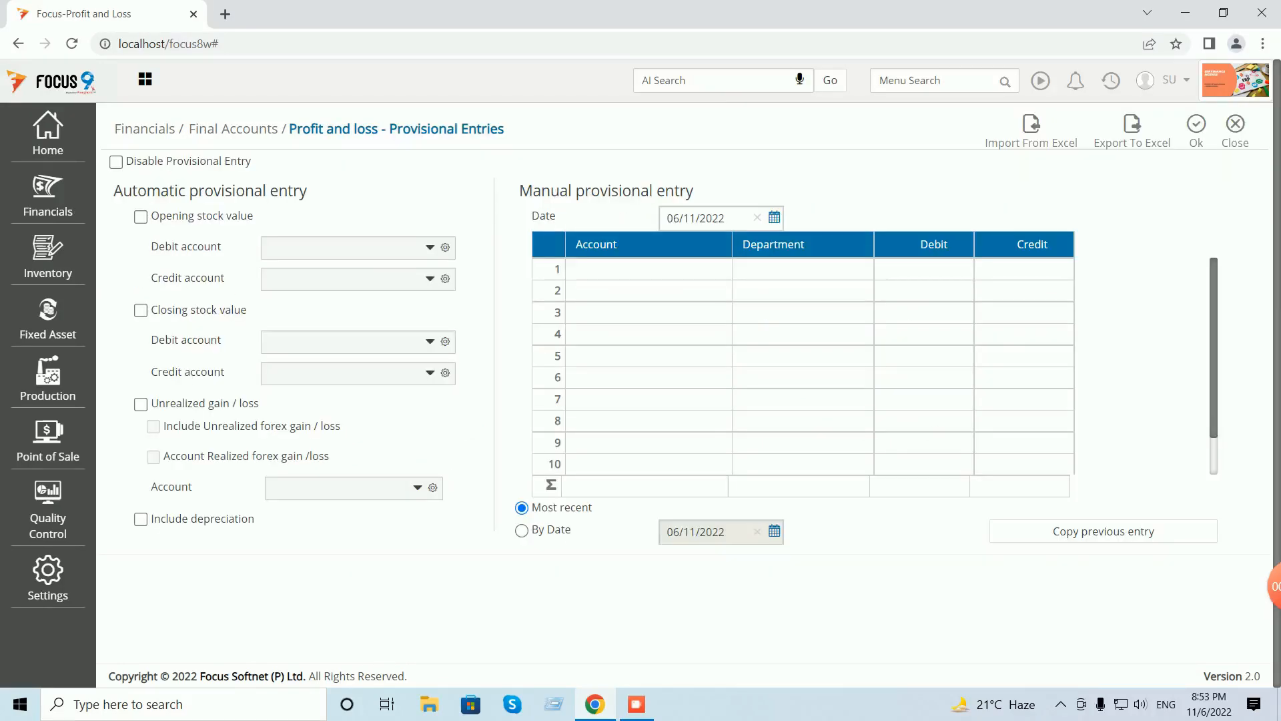
{"action": "left_click", "coordinate": [141, 216]}
{"action": "left_click", "coordinate": [341, 247]}
{"action": "type", "text": "ope"}
{"action": "key", "text": "Down"}
{"action": "key", "text": "Return"}
{"action": "type", "text": "ope"}
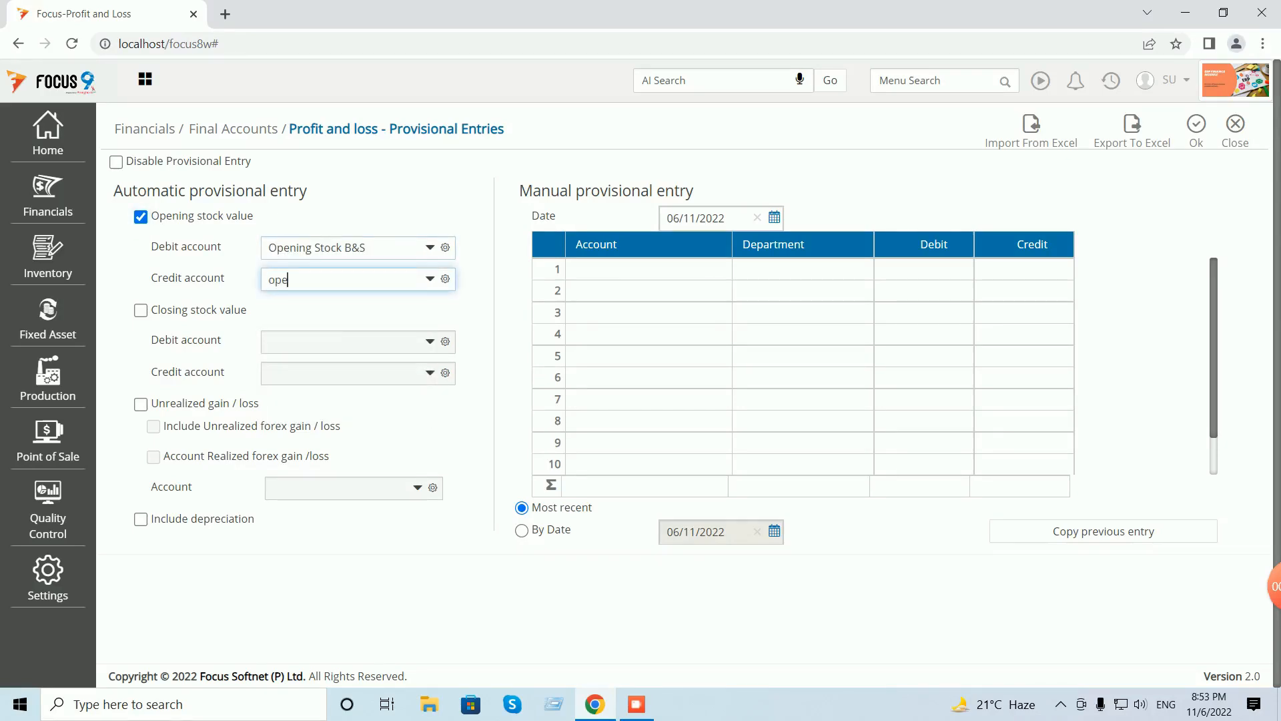
{"action": "key", "text": "Down"}
{"action": "key", "text": "Return"}
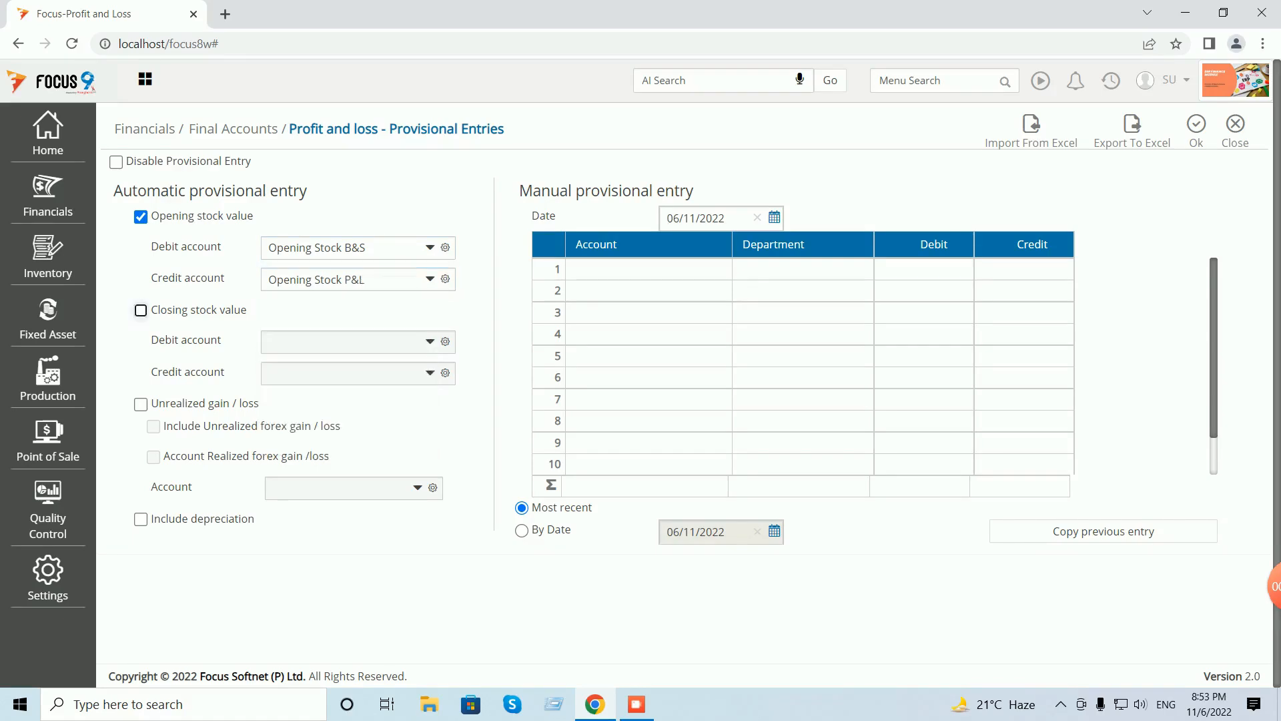
- Enable the closing stock entry, debiting Closing Stock B&S and crediting Closing Stock P&L, and save
{"action": "key", "text": "space"}
{"action": "key", "text": "Tab"}
{"action": "type", "text": "clos"}
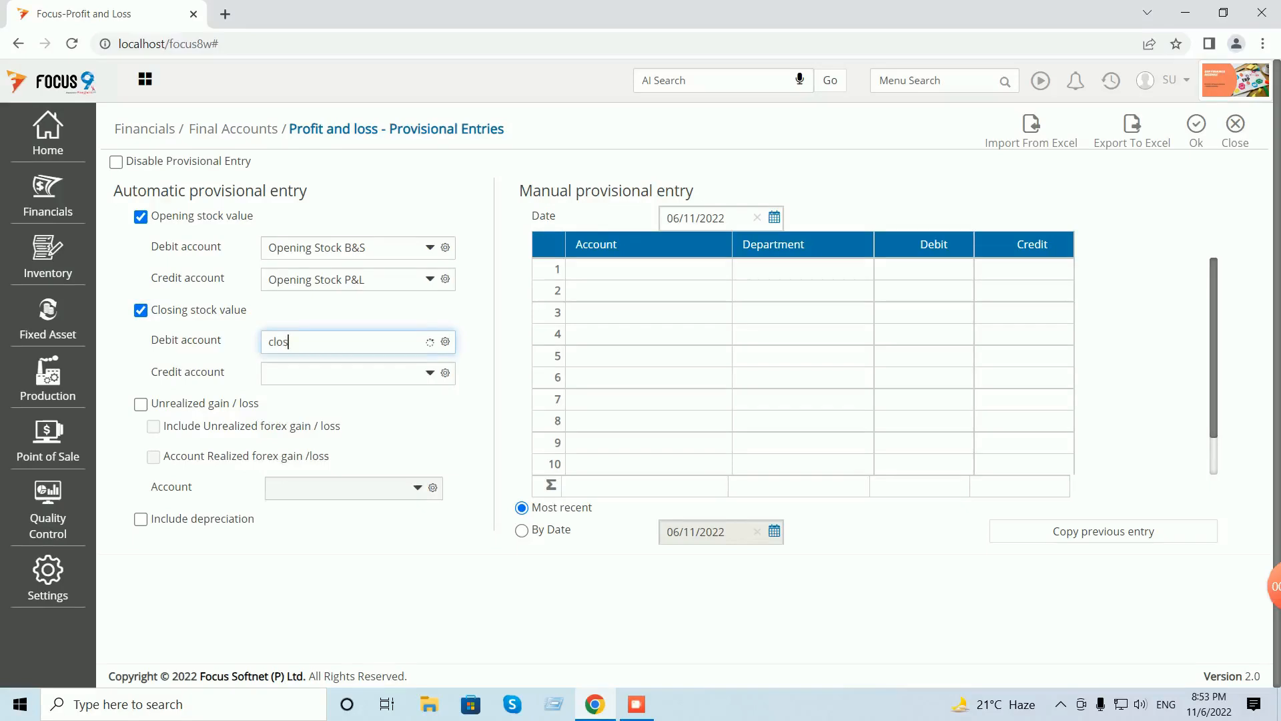
{"action": "key", "text": "Return"}
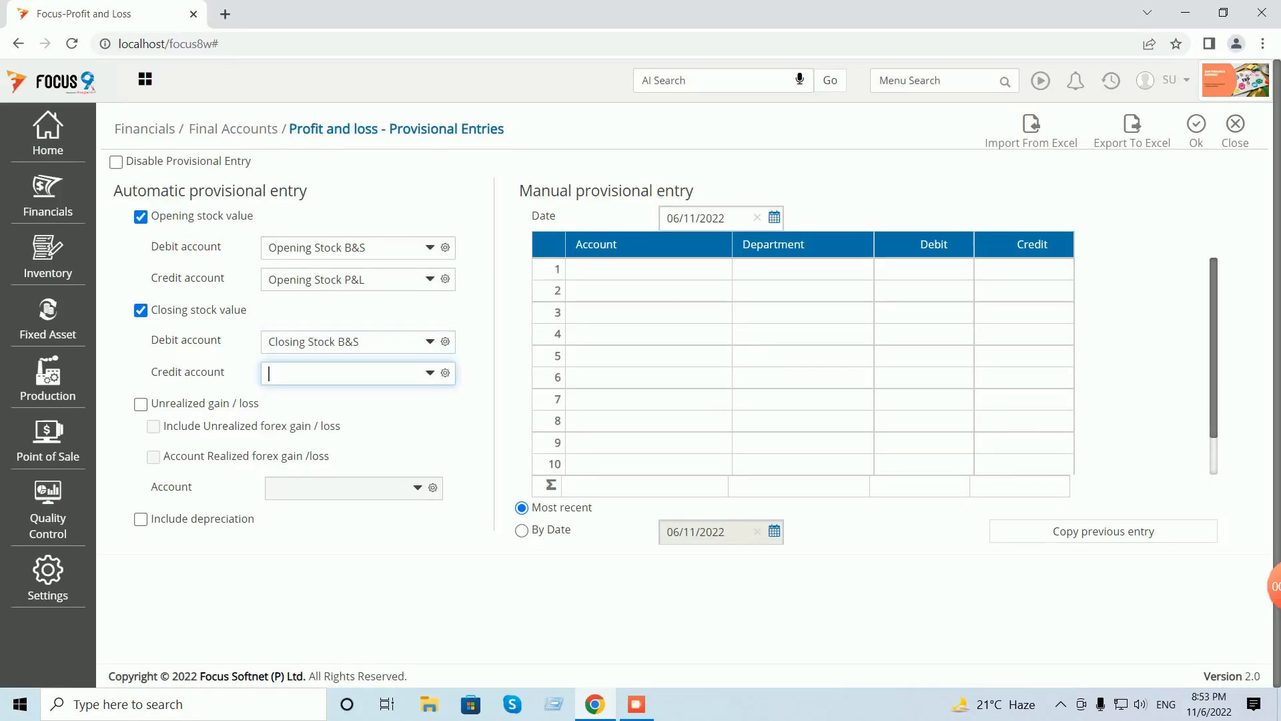
{"action": "type", "text": "clos"}
{"action": "key", "text": "Down"}
{"action": "key", "text": "Return"}
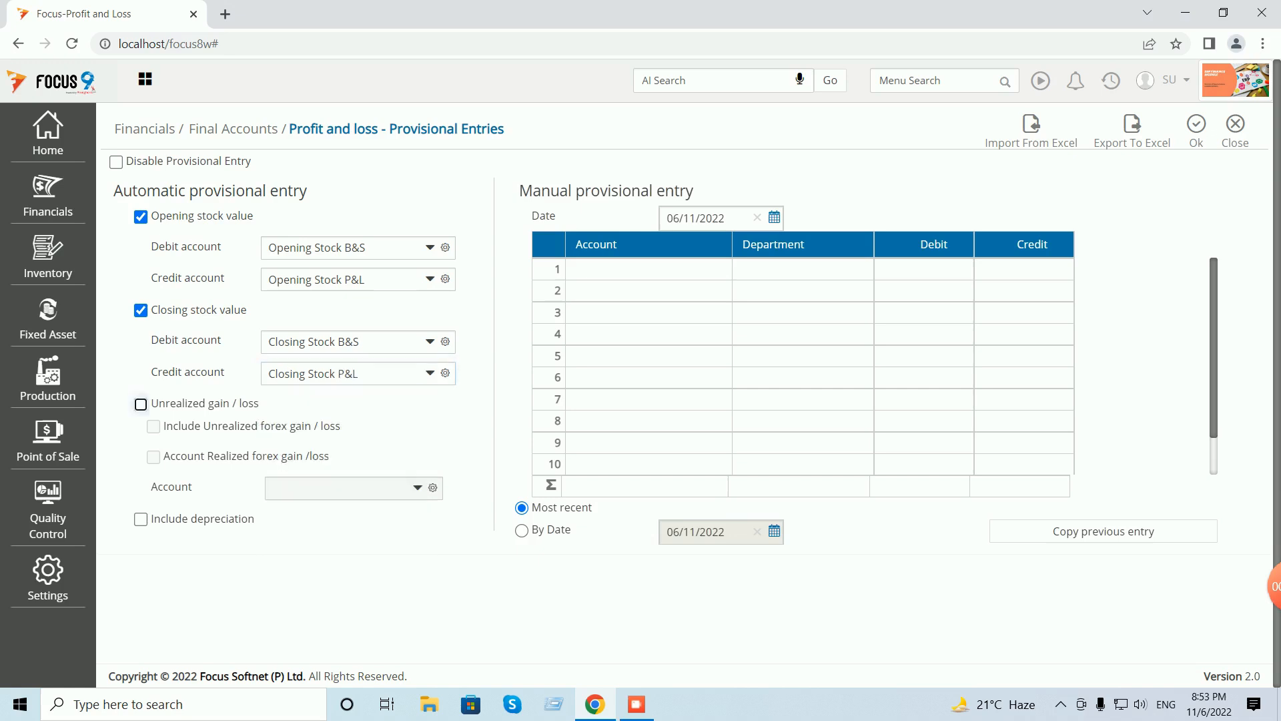
{"action": "left_click", "coordinate": [1197, 128]}
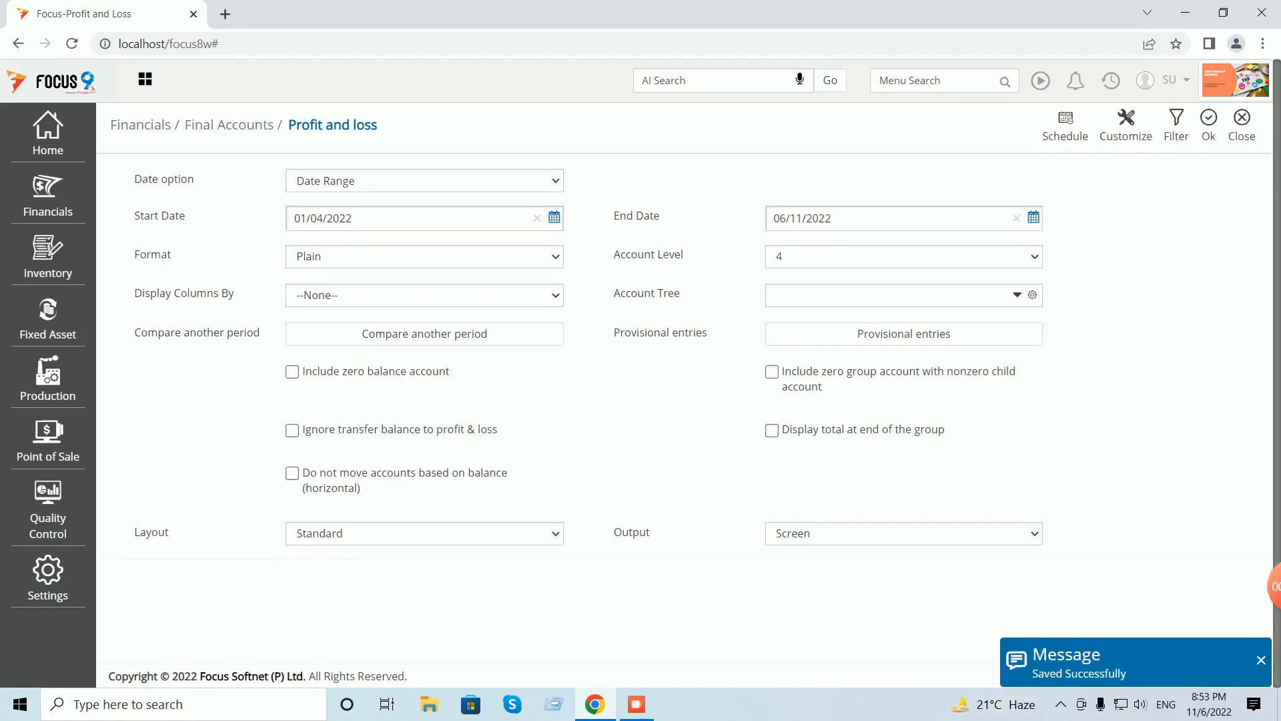
- Run Profit and Loss with auto-adjusted column widths, review the 40.00 profit, then close to the Dashboard
{"action": "left_click", "coordinate": [1208, 125]}
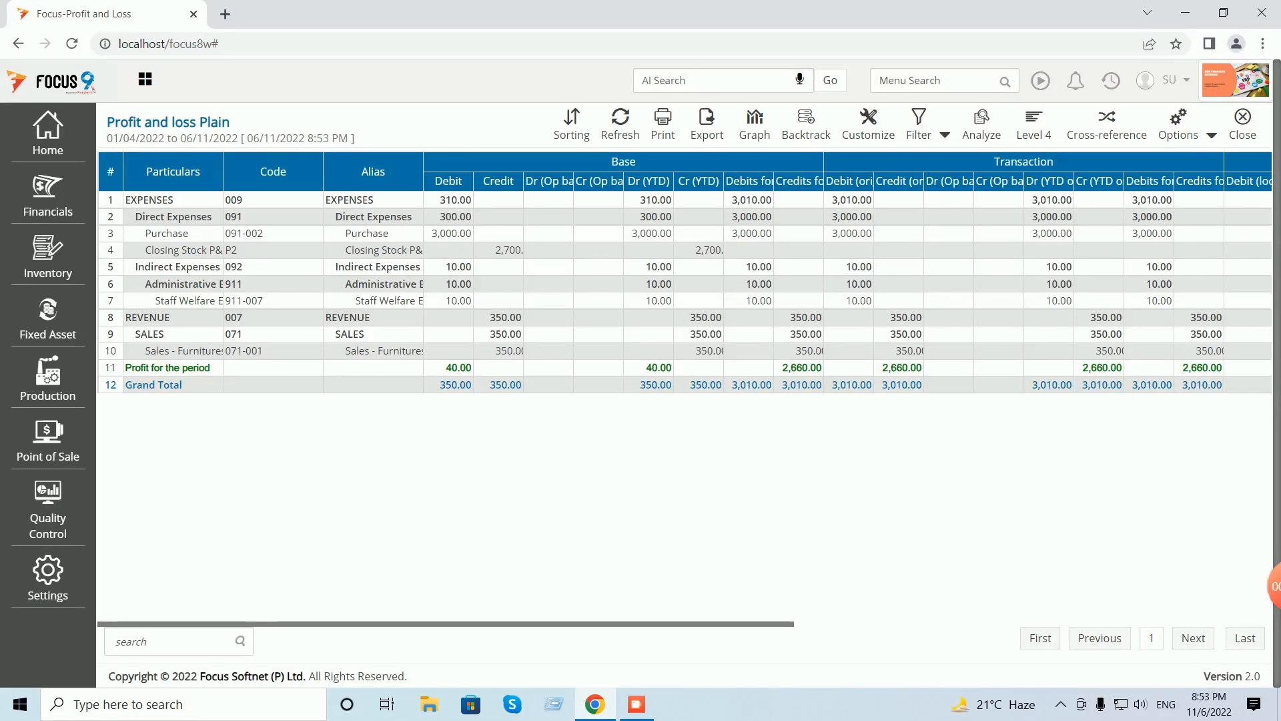
{"action": "left_click", "coordinate": [1211, 135]}
{"action": "left_click", "coordinate": [1161, 162]}
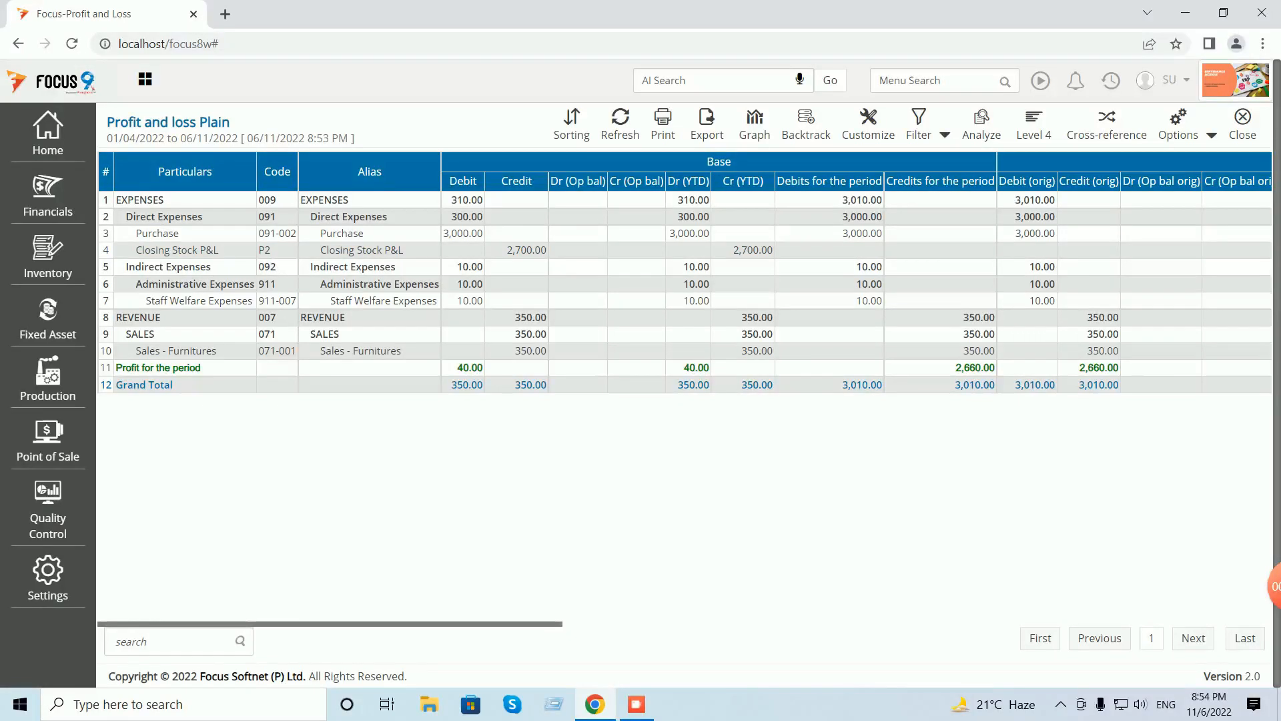
{"action": "left_click", "coordinate": [1242, 125]}
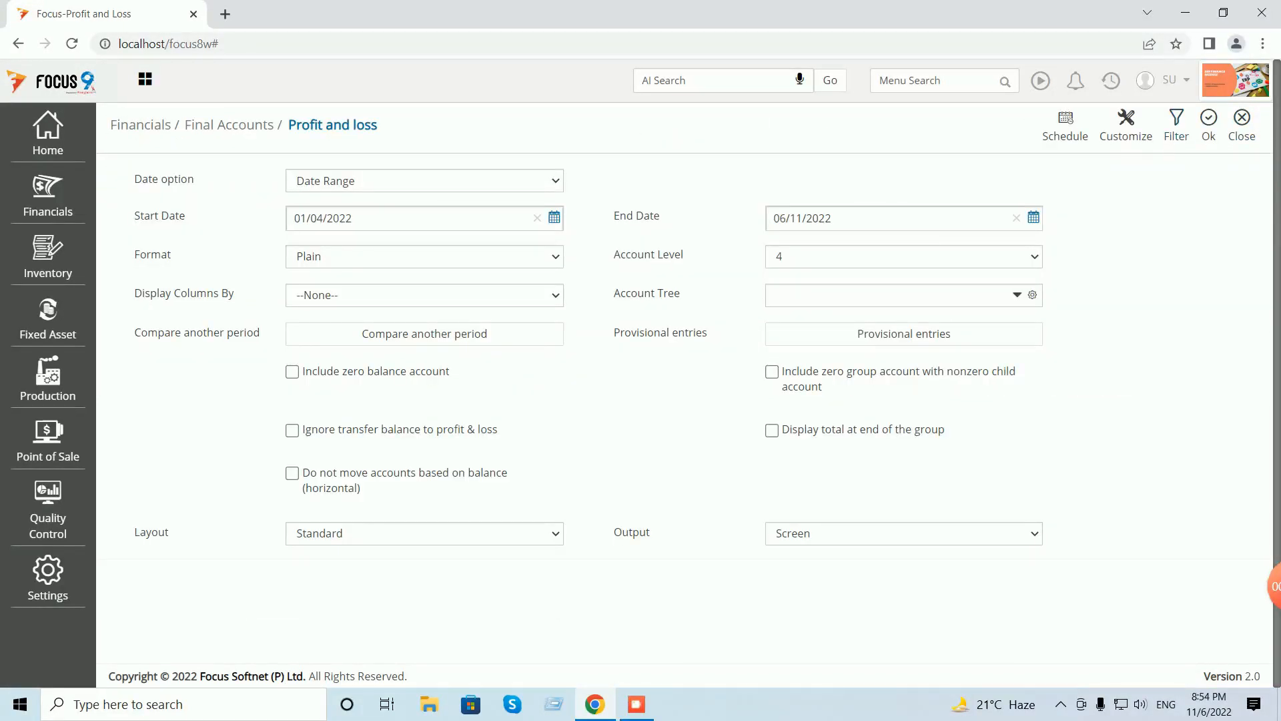
{"action": "left_click", "coordinate": [1242, 124]}
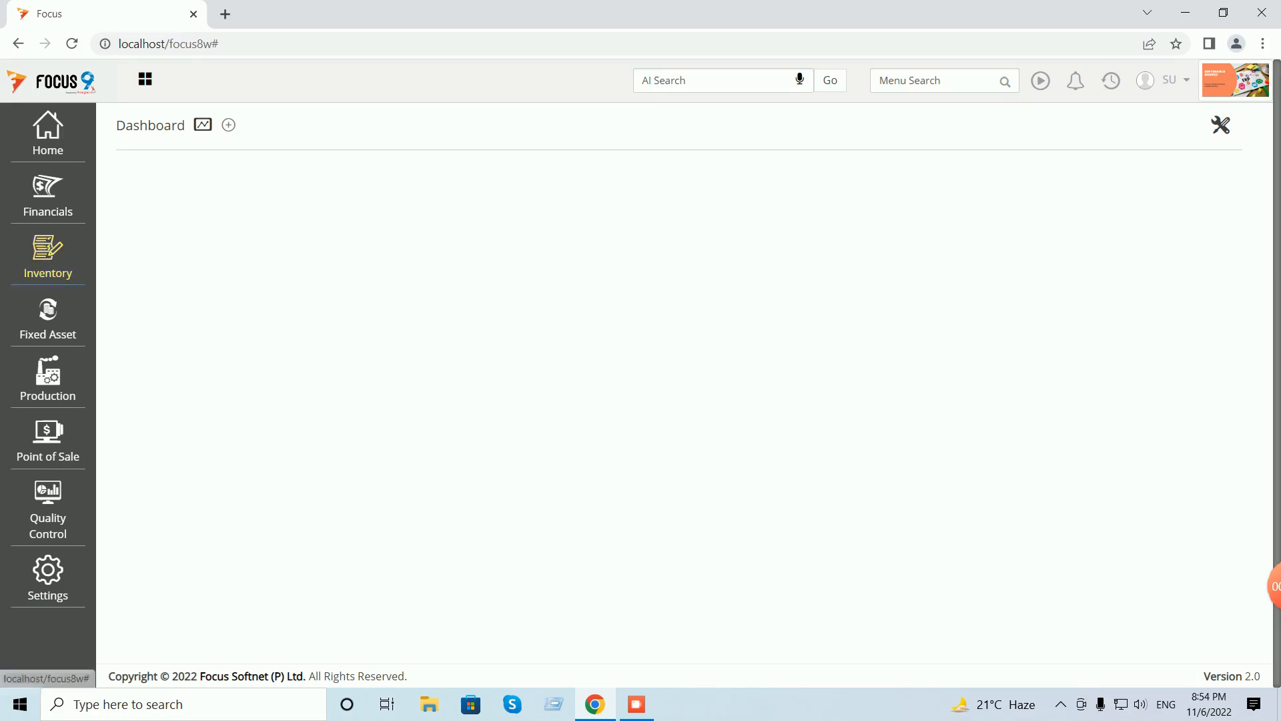
{"action": "left_click", "coordinate": [48, 257]}
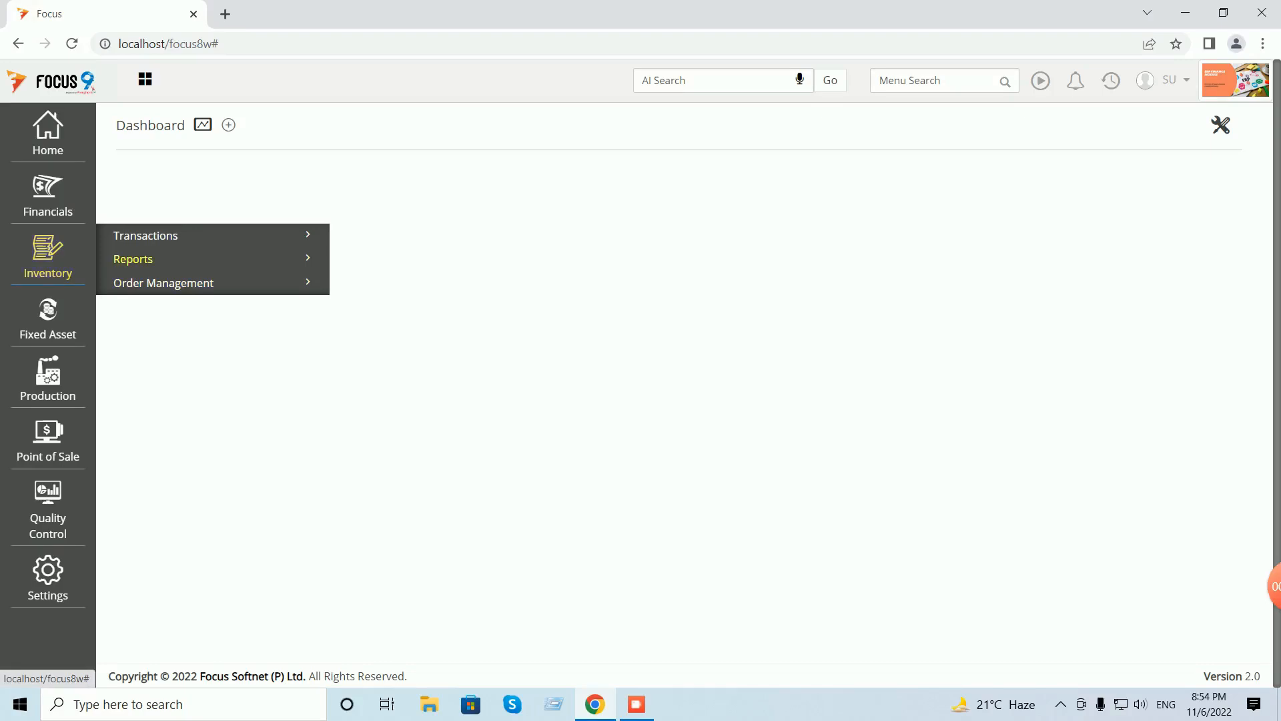
{"action": "left_click", "coordinate": [133, 259]}
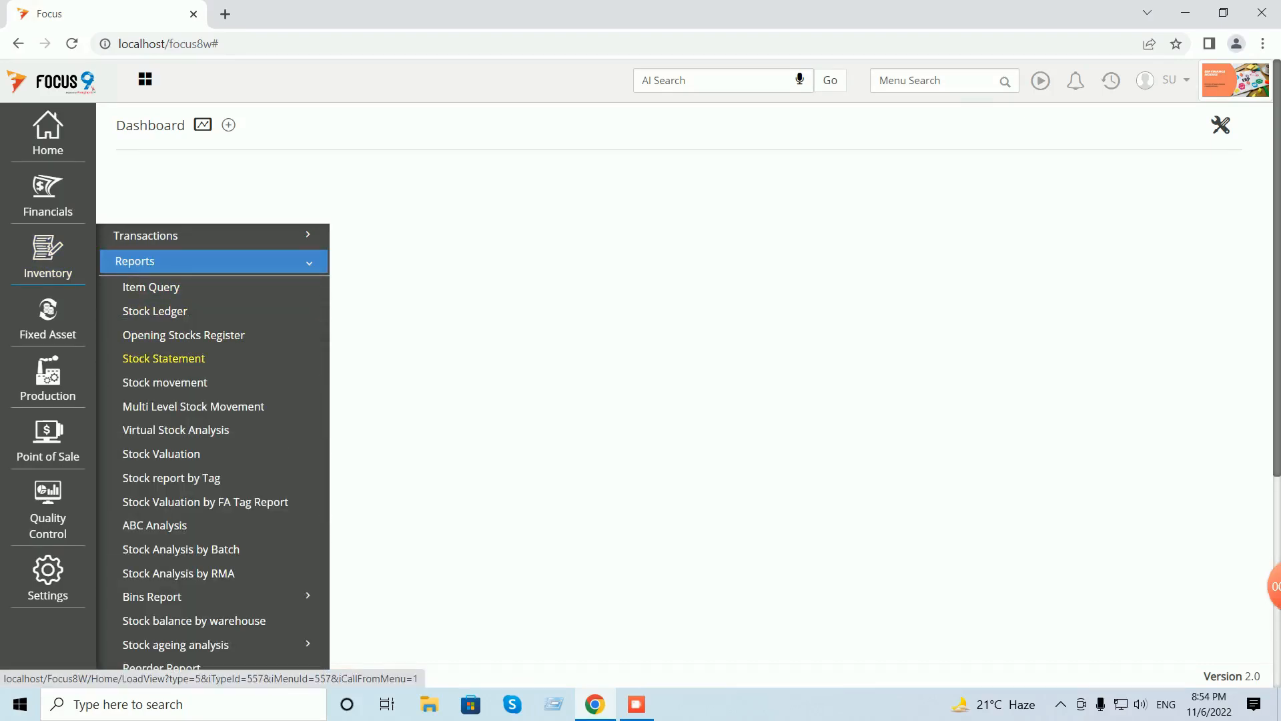
{"action": "scroll", "coordinate": [167, 353], "scroll_direction": "down", "scroll_amount": 1}
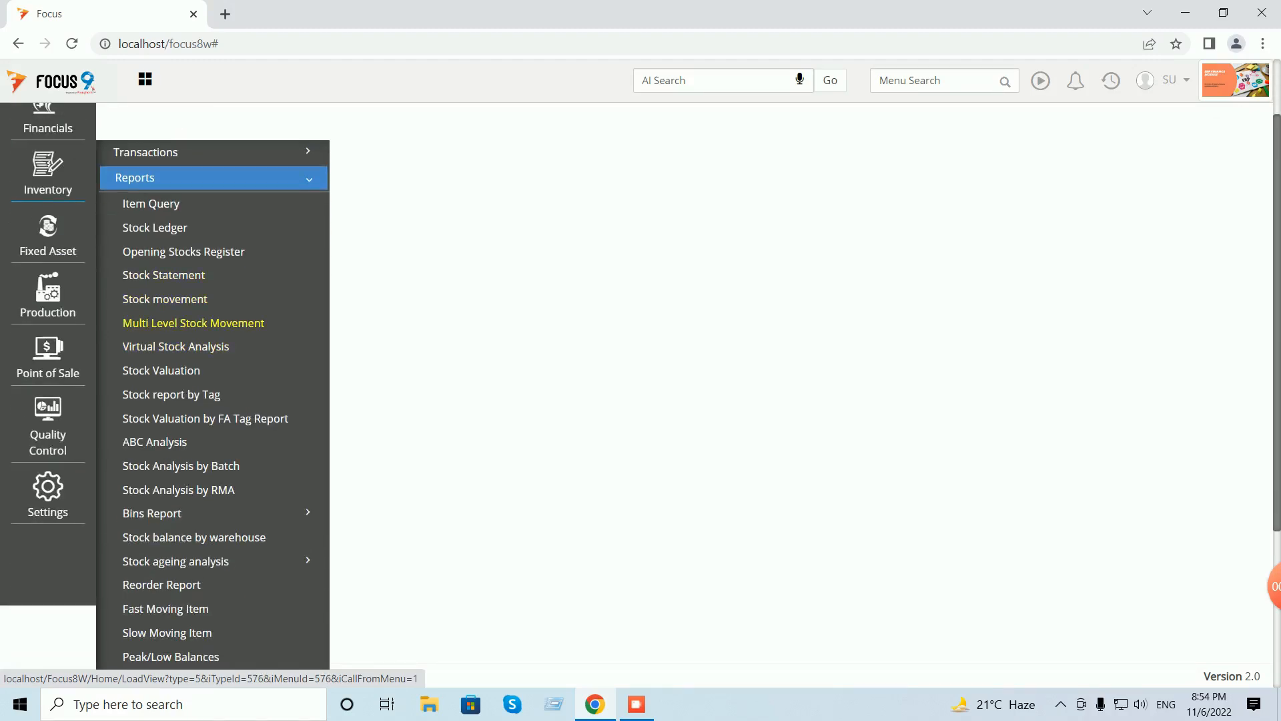
{"action": "left_click", "coordinate": [144, 371]}
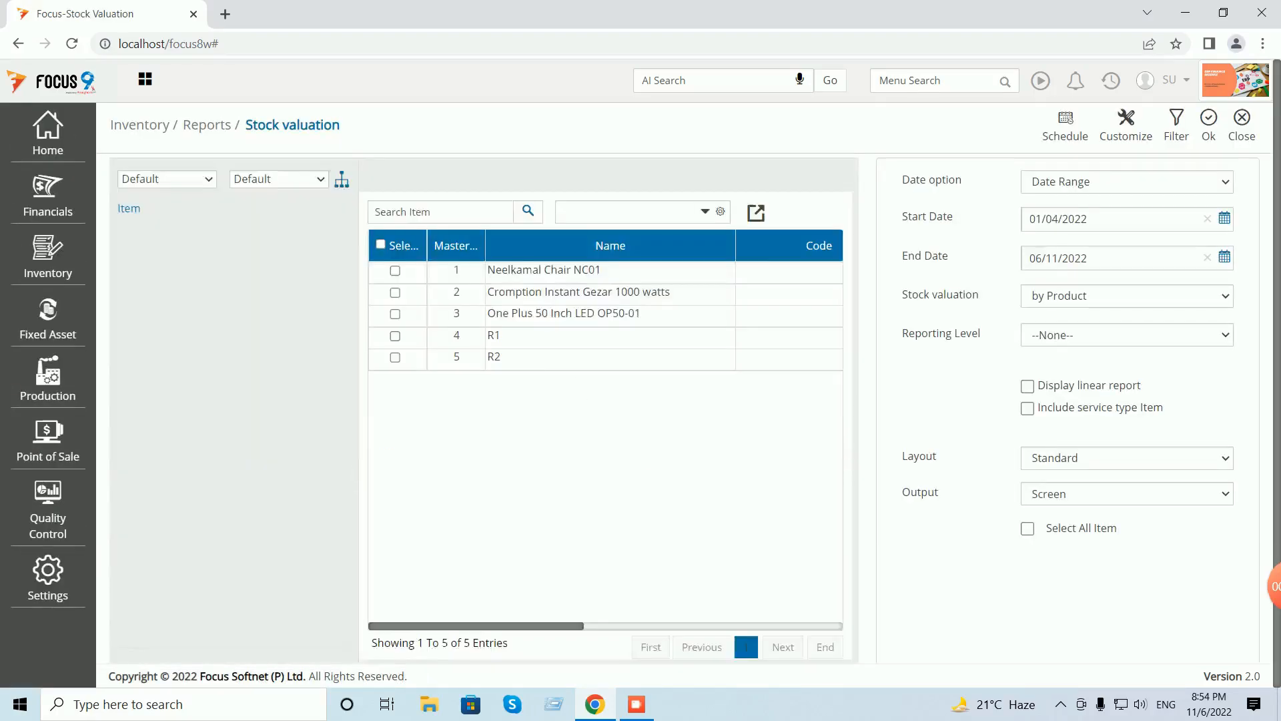
{"action": "left_click", "coordinate": [380, 245]}
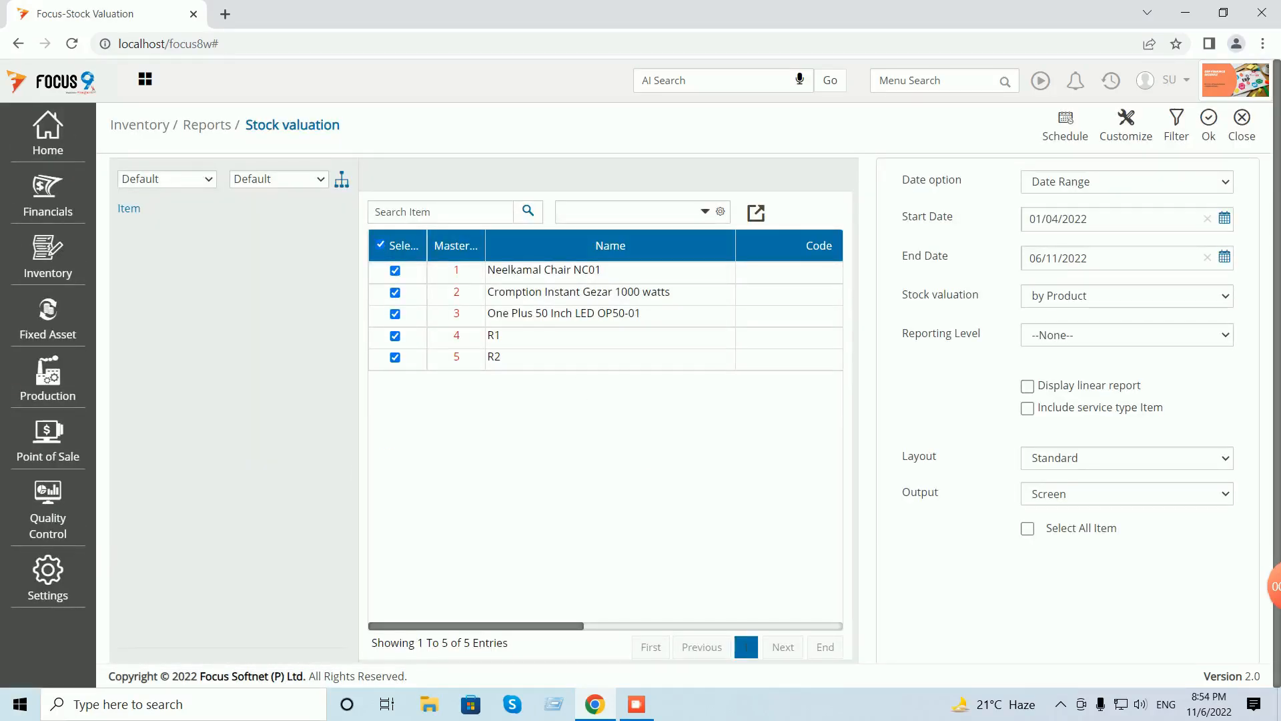
{"action": "left_click", "coordinate": [1209, 127]}
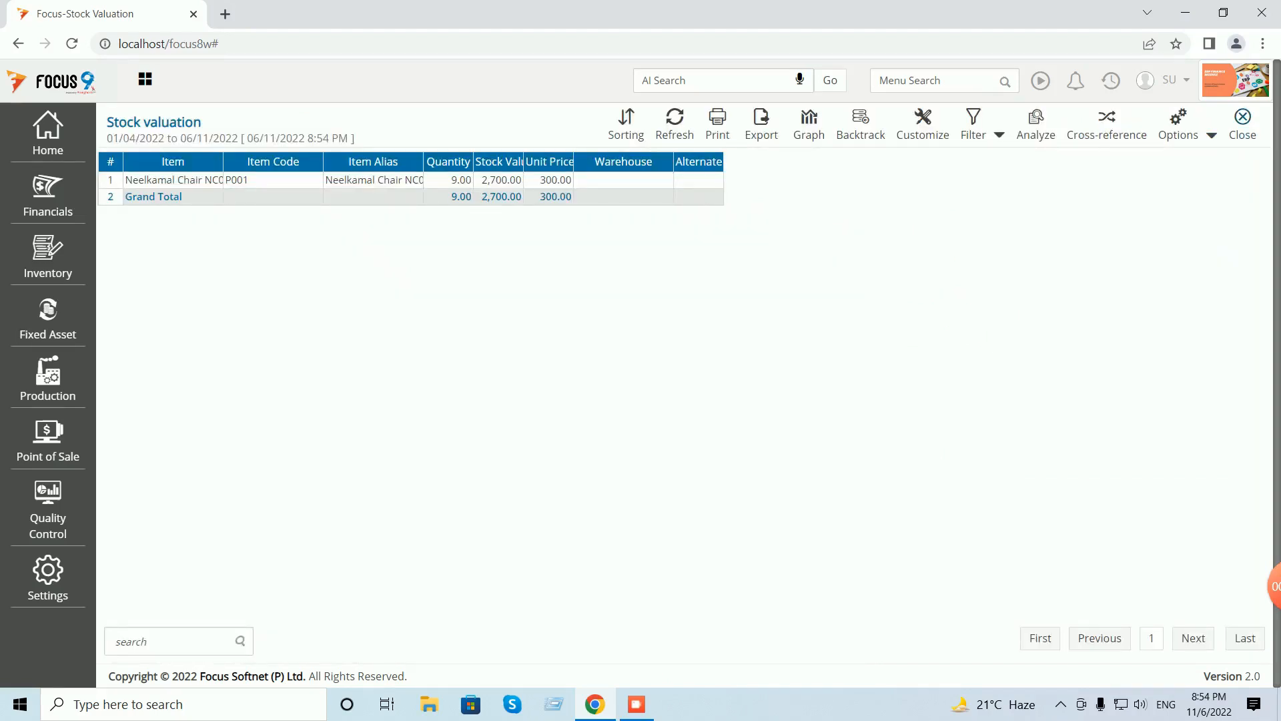
{"action": "left_click", "coordinate": [1212, 135]}
{"action": "left_click", "coordinate": [1157, 163]}
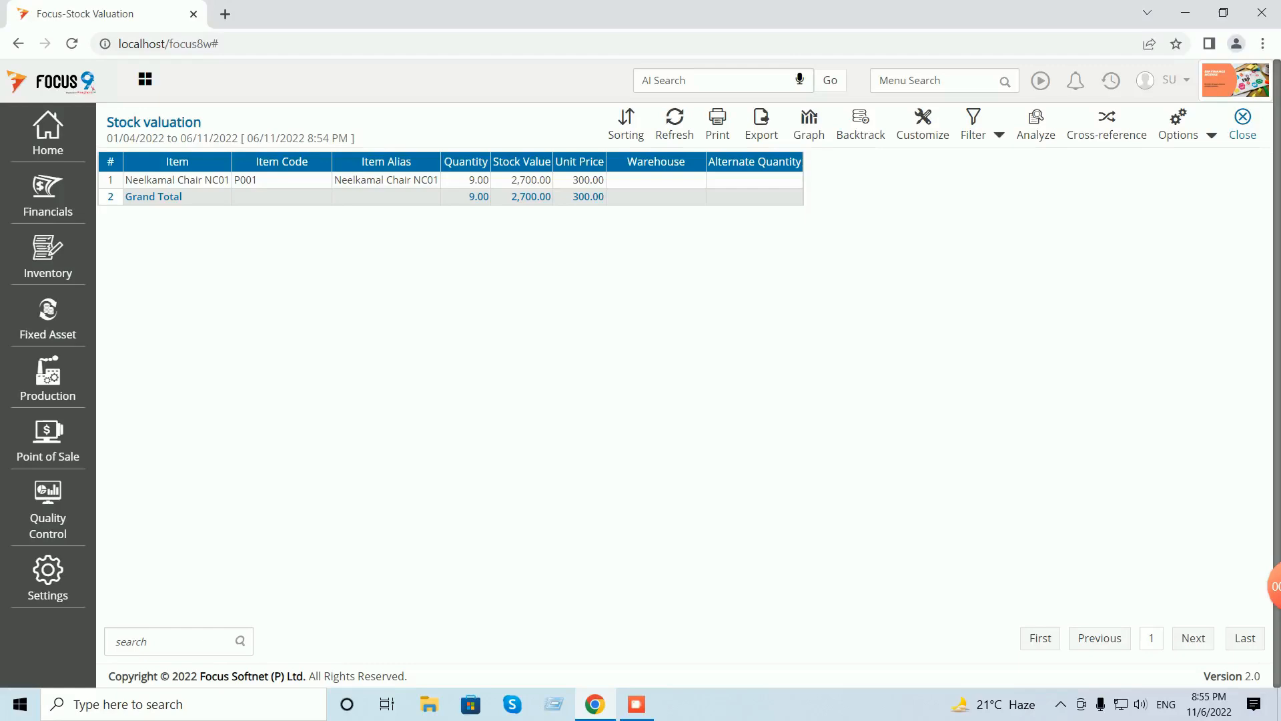
{"action": "left_click", "coordinate": [1242, 125]}
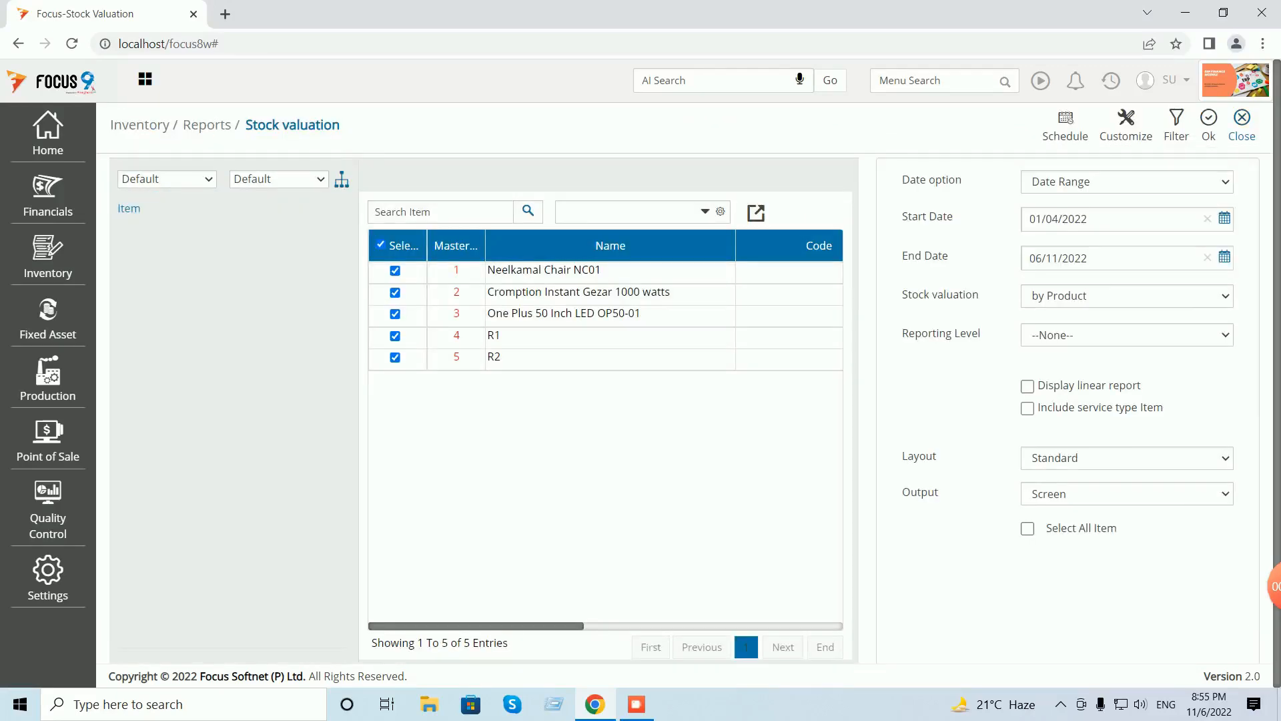
{"action": "left_click", "coordinate": [1242, 124]}
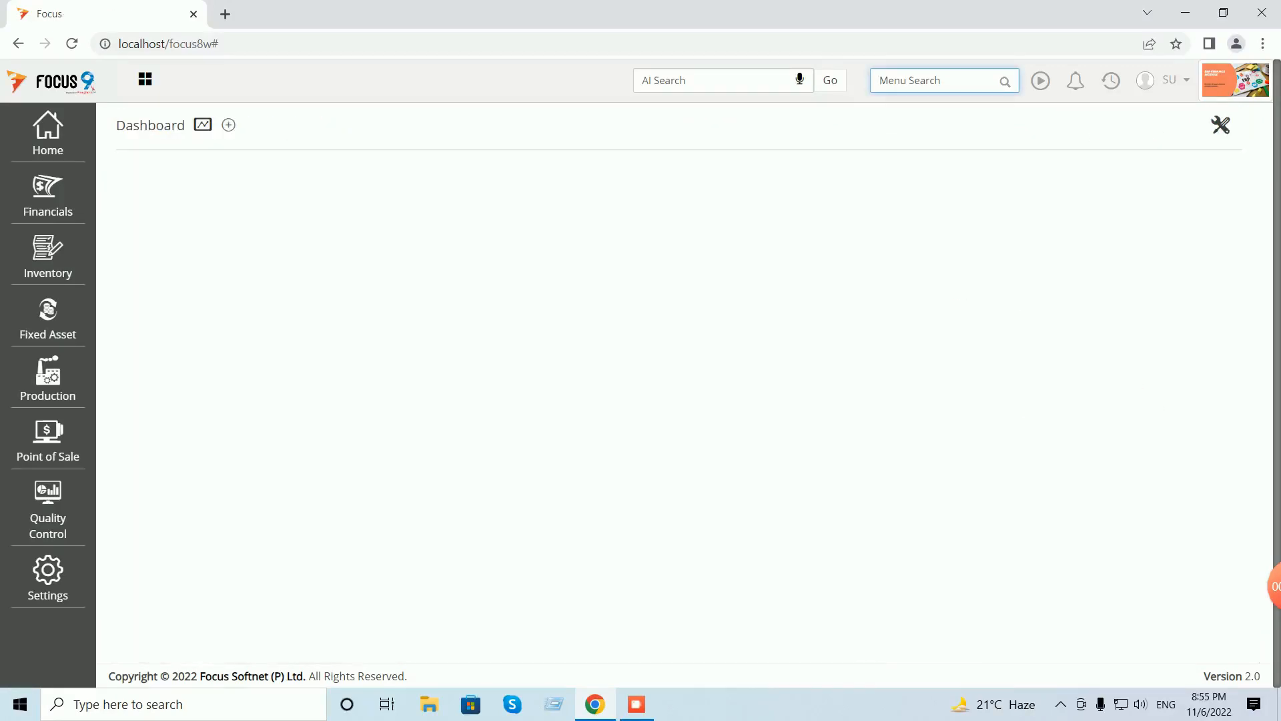
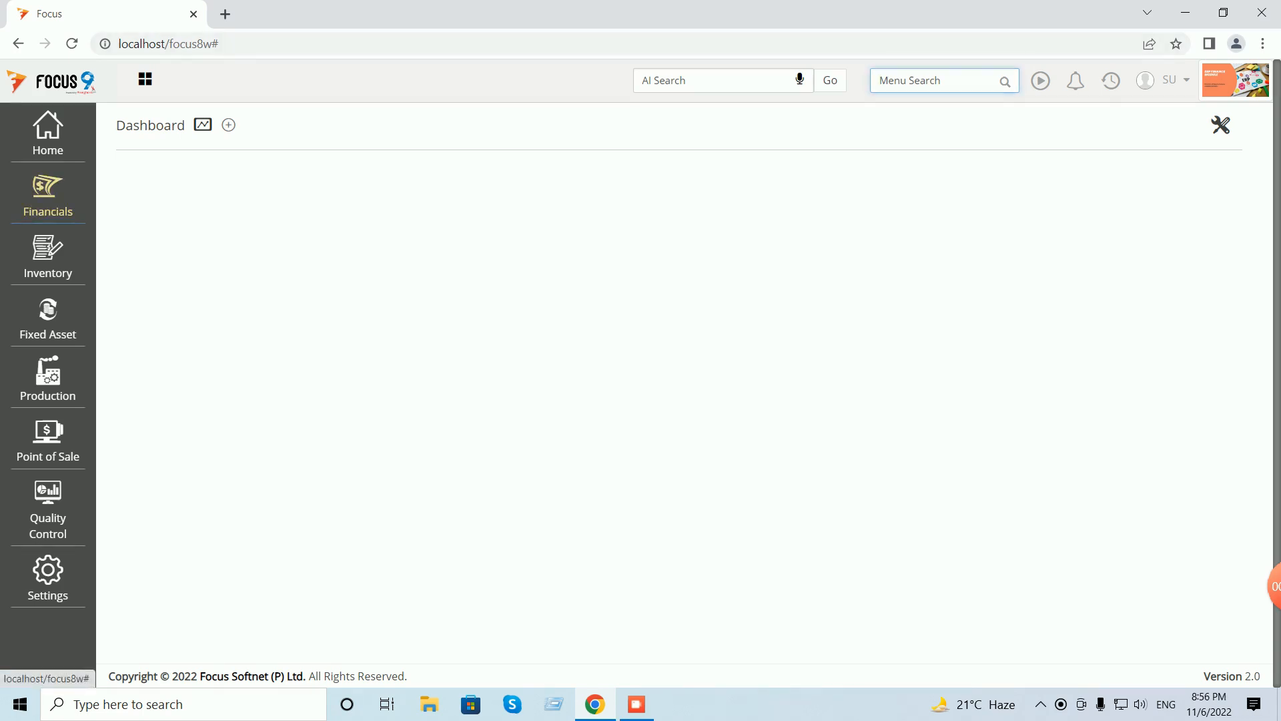
- Open Financials > Cash and Bank > Post-Dated Receipts and start a new voucher with Bank as cash/bank account
{"action": "left_click", "coordinate": [48, 194]}
{"action": "left_click", "coordinate": [145, 175]}
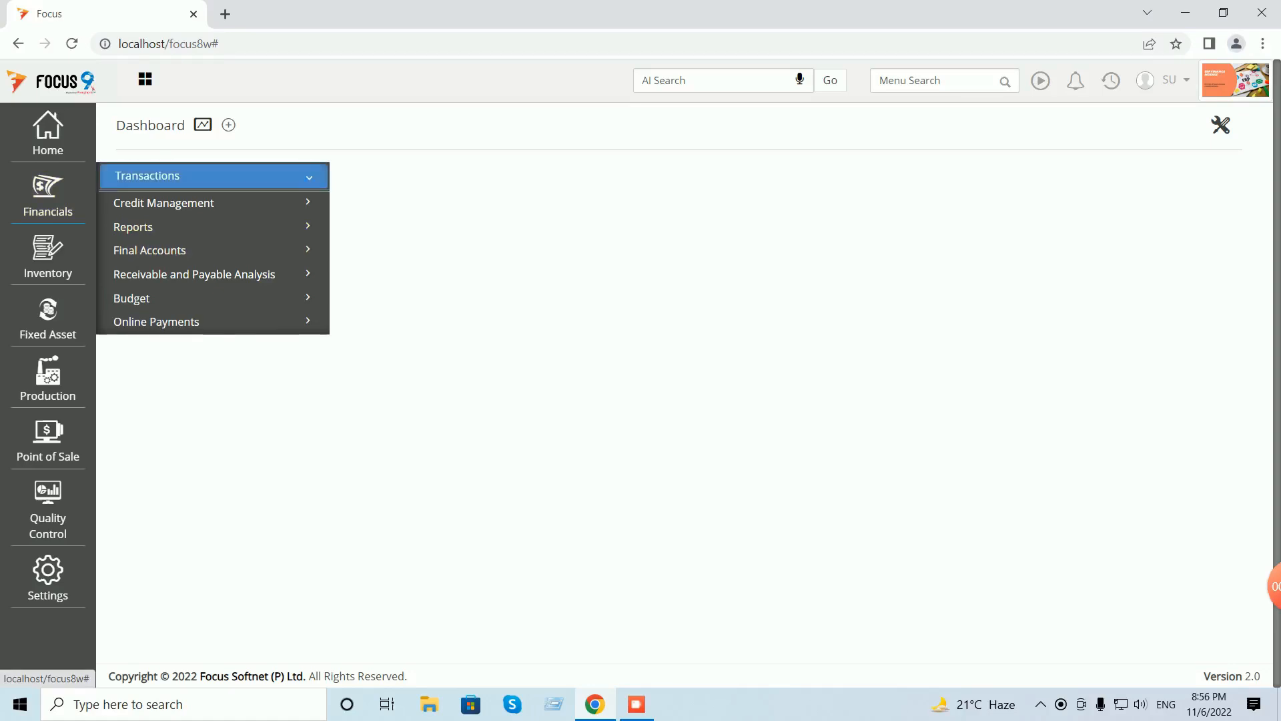
{"action": "left_click", "coordinate": [160, 202]}
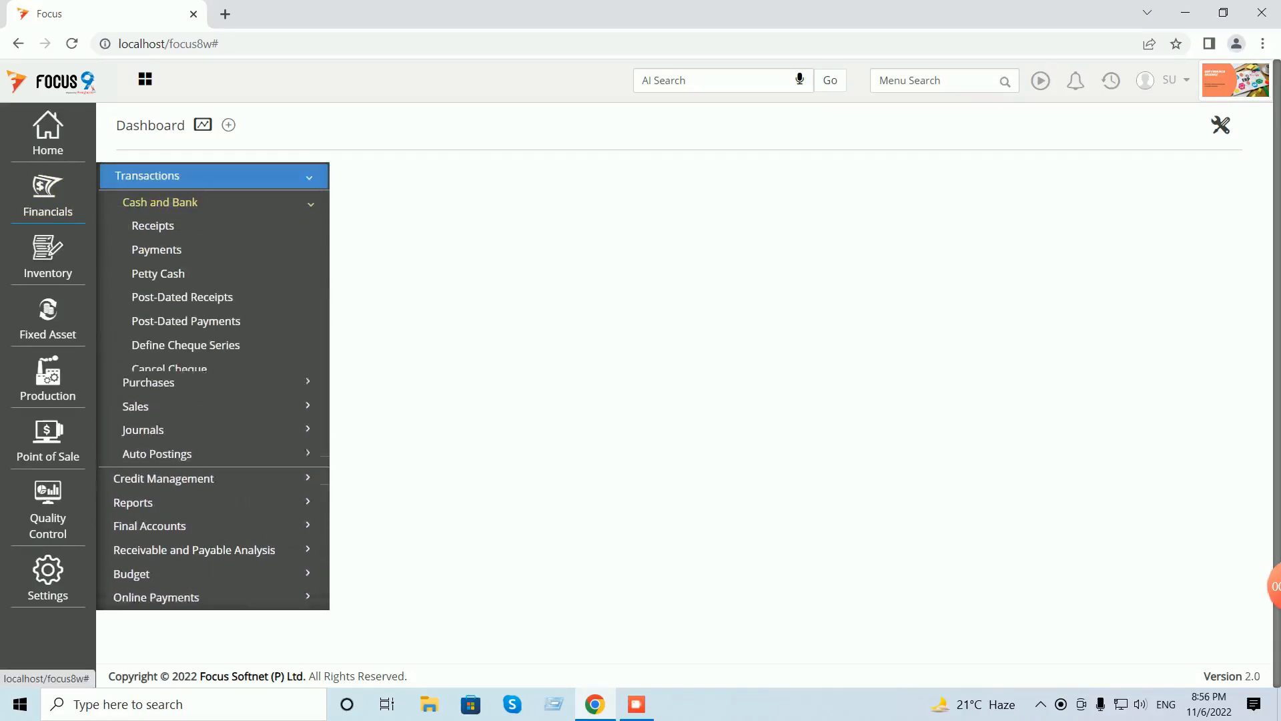
{"action": "left_click", "coordinate": [182, 297]}
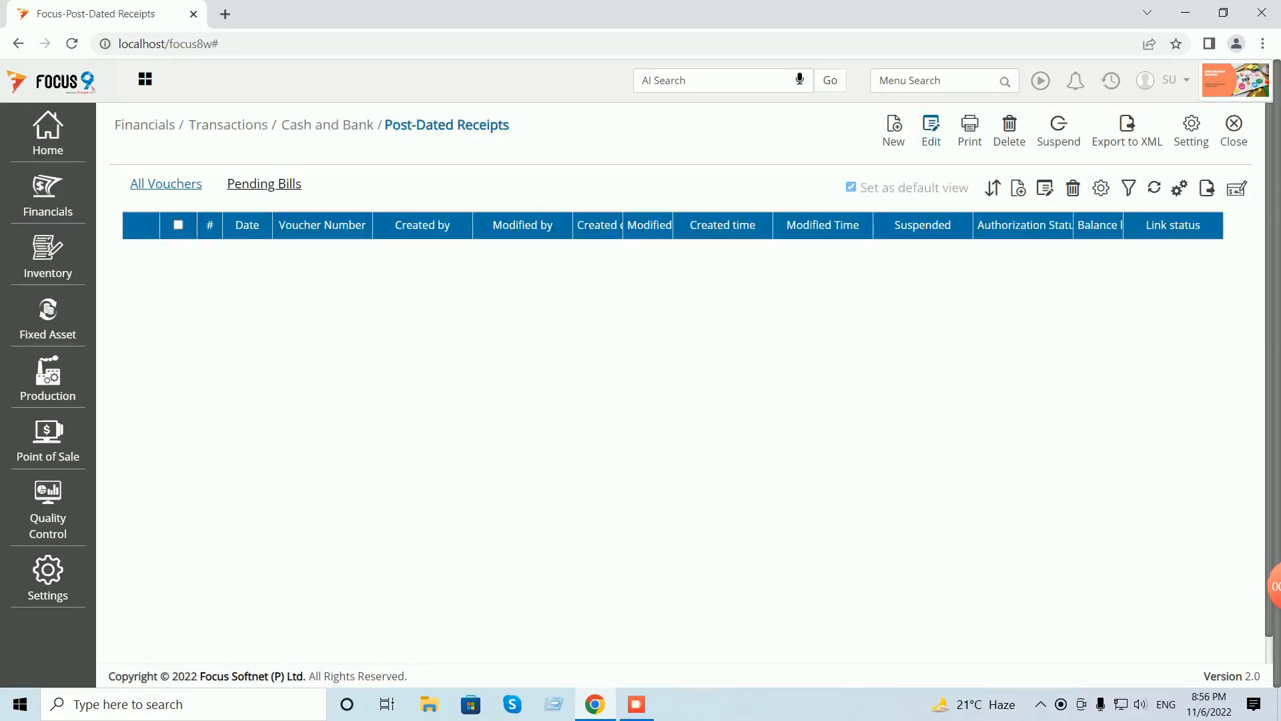
{"action": "left_click", "coordinate": [893, 130]}
{"action": "key", "text": "Tab"}
{"action": "type", "text": "cas"}
{"action": "key", "text": "BackSpace"}
{"action": "type", "text": "ban"}
{"action": "key", "text": "Tab"}
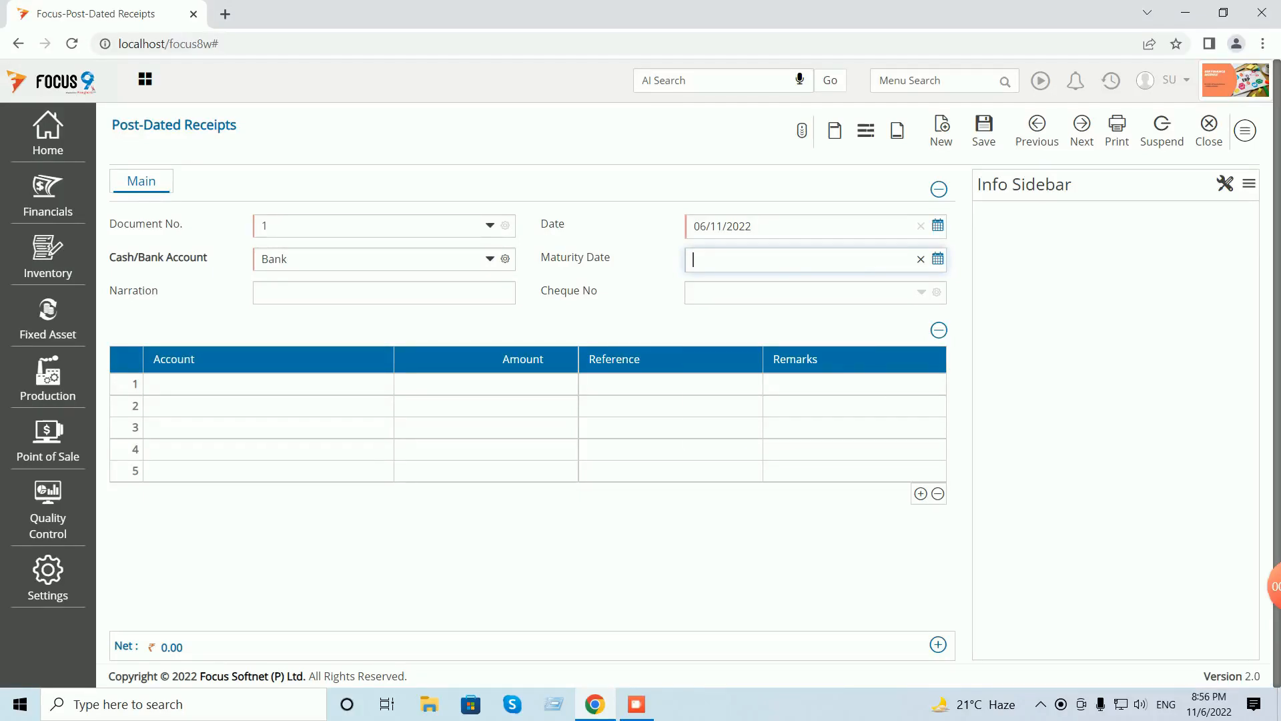
- Set the maturity date to 15/11/2022 and enter the cheque number
{"action": "key", "text": "space"}
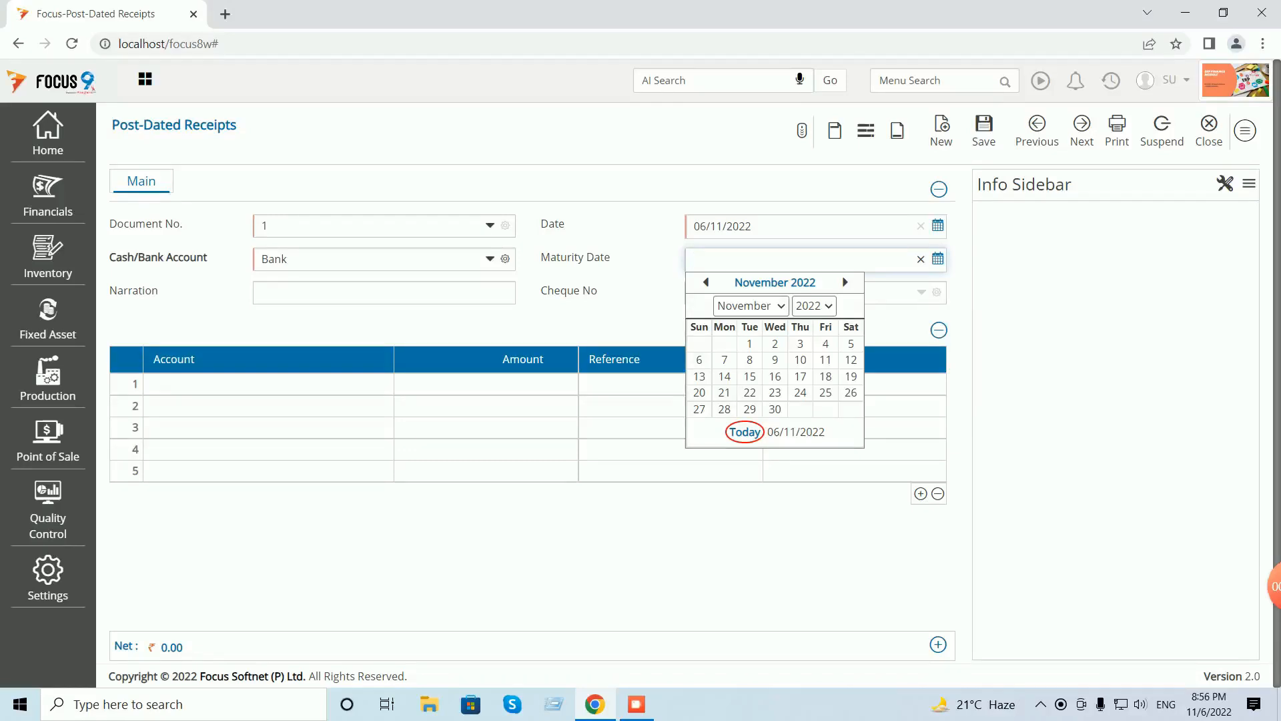
{"action": "left_click", "coordinate": [749, 376]}
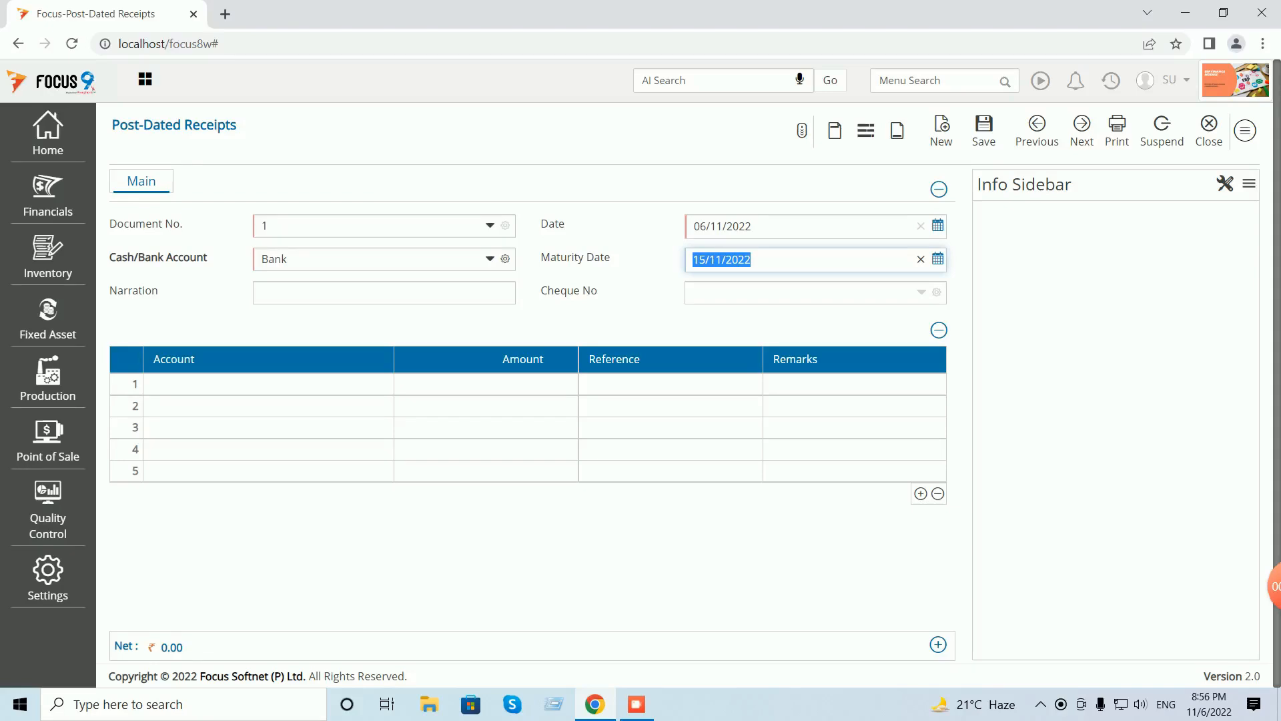
{"action": "left_click", "coordinate": [799, 293]}
{"action": "type", "text": "543210"}
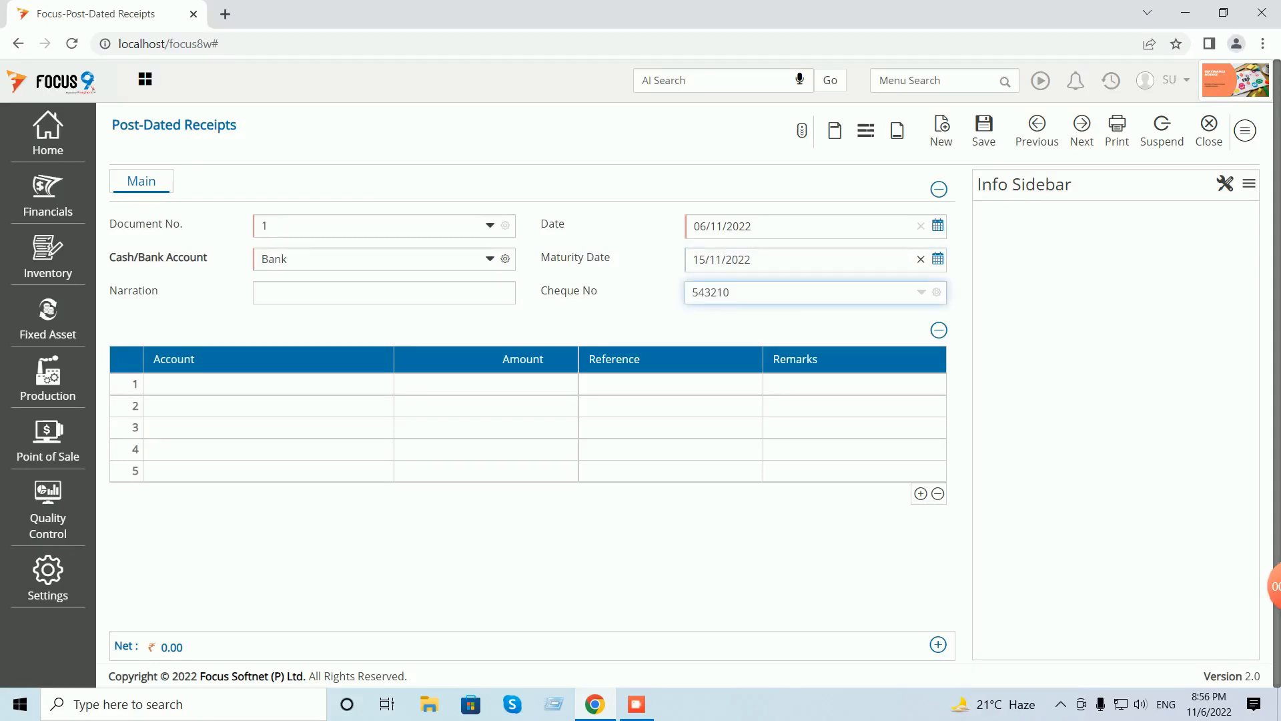
- Add a Customer B line of 1000, fully adjusted against bill OpeBal:1
{"action": "left_click", "coordinate": [257, 385]}
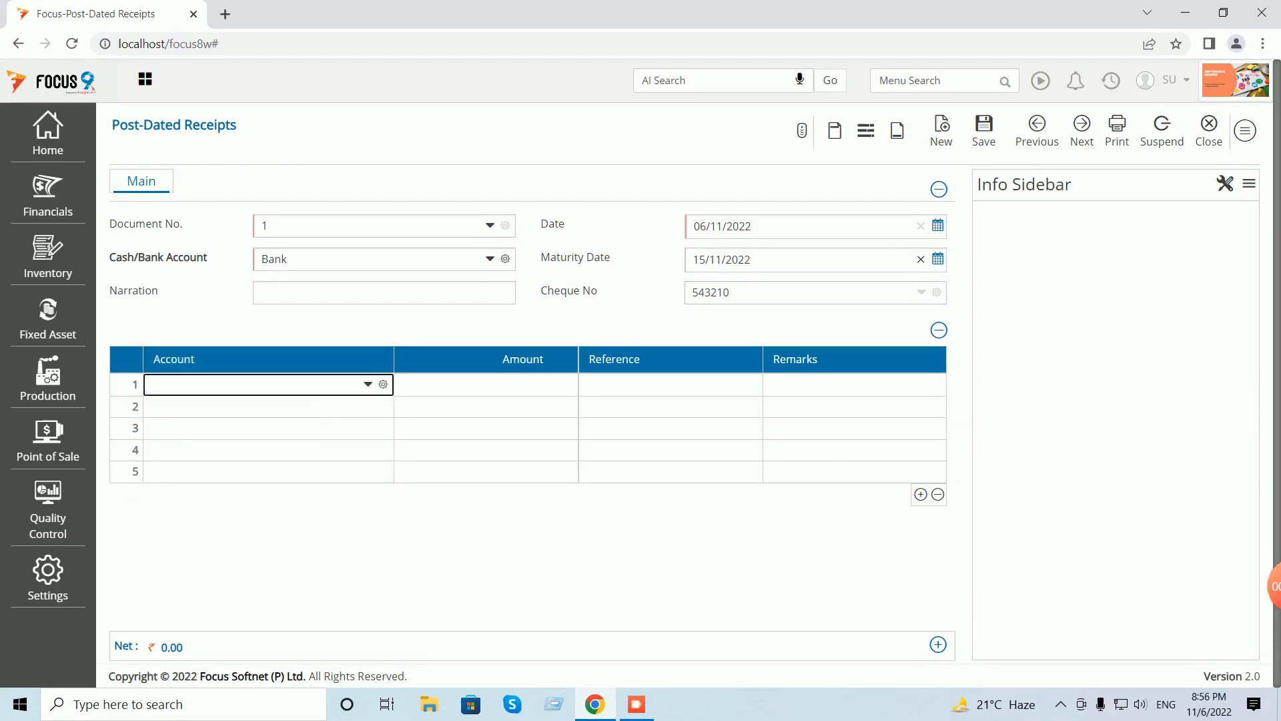
{"action": "type", "text": "cu"}
{"action": "key", "text": "Down"}
{"action": "key", "text": "Down"}
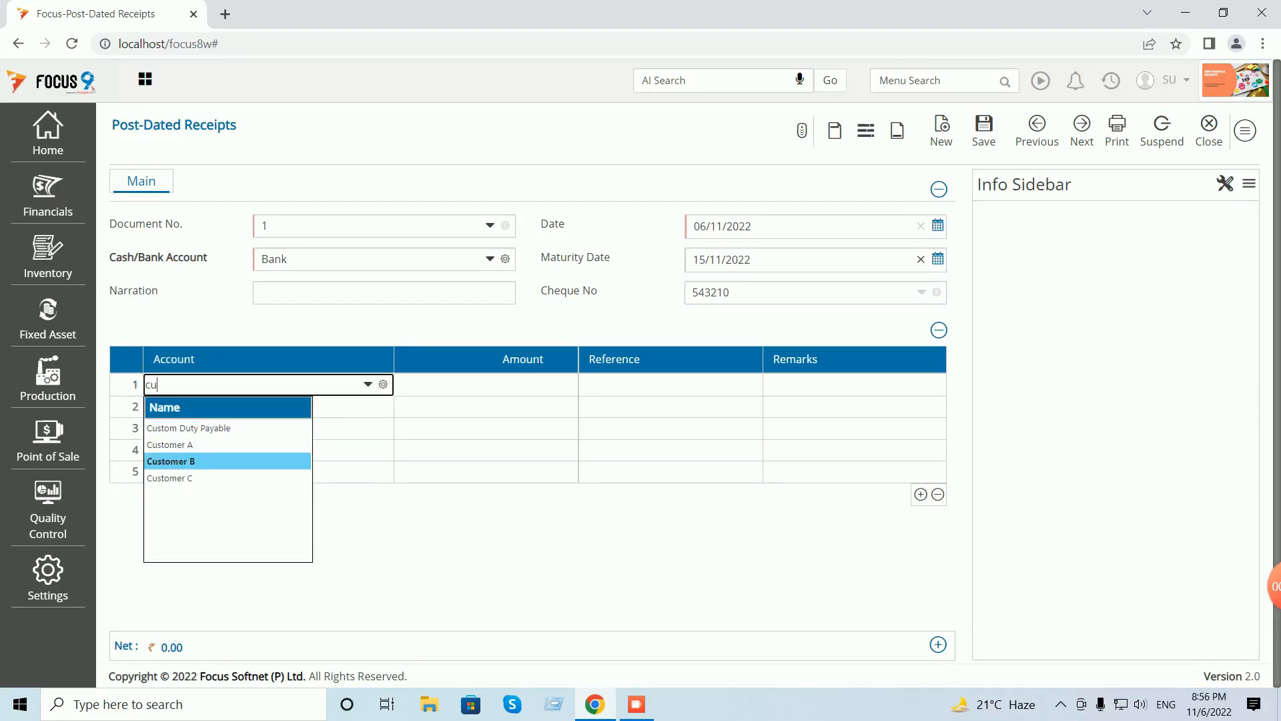
{"action": "key", "text": "Return"}
{"action": "type", "text": "1"}
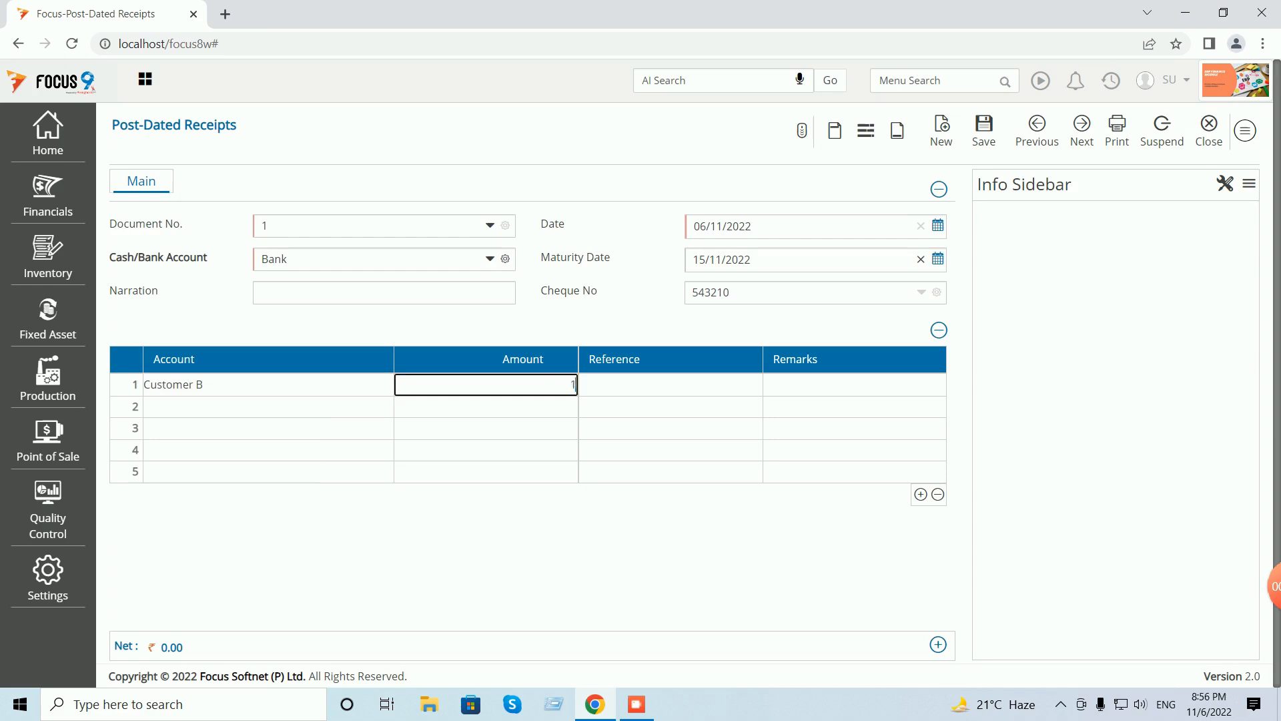
{"action": "type", "text": "000"}
{"action": "key", "text": "Return"}
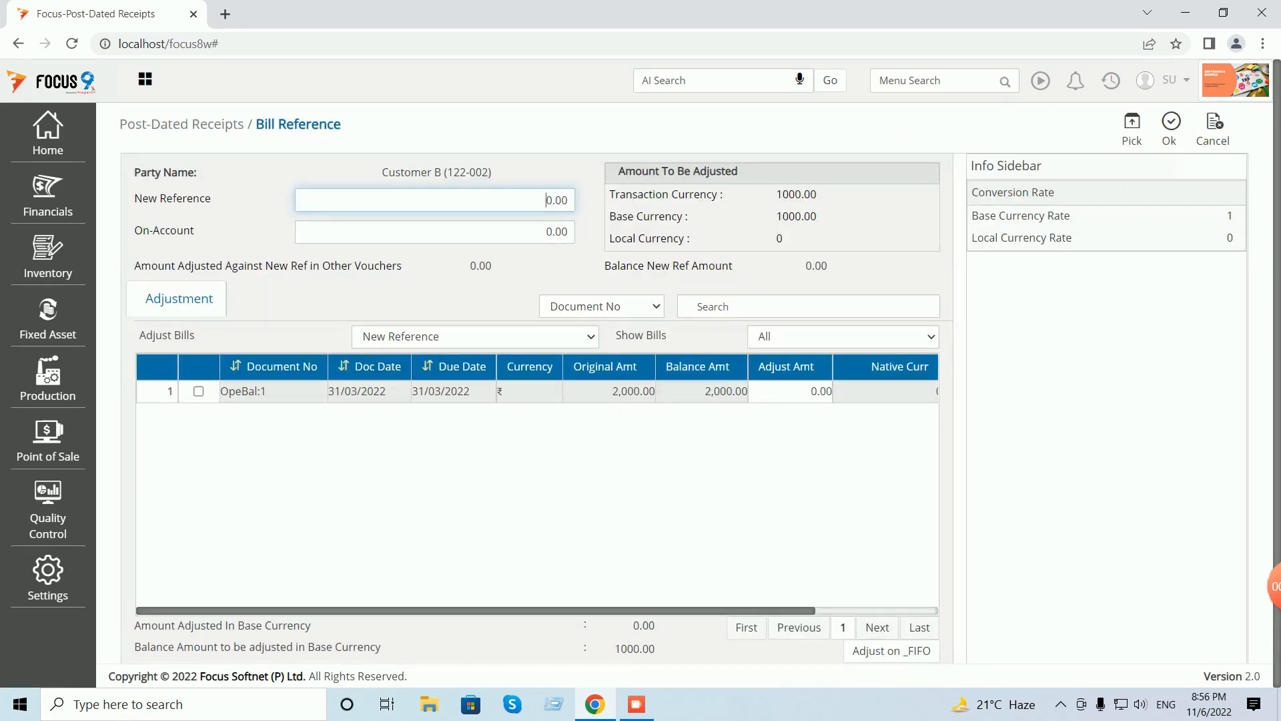
{"action": "left_click", "coordinate": [790, 392]}
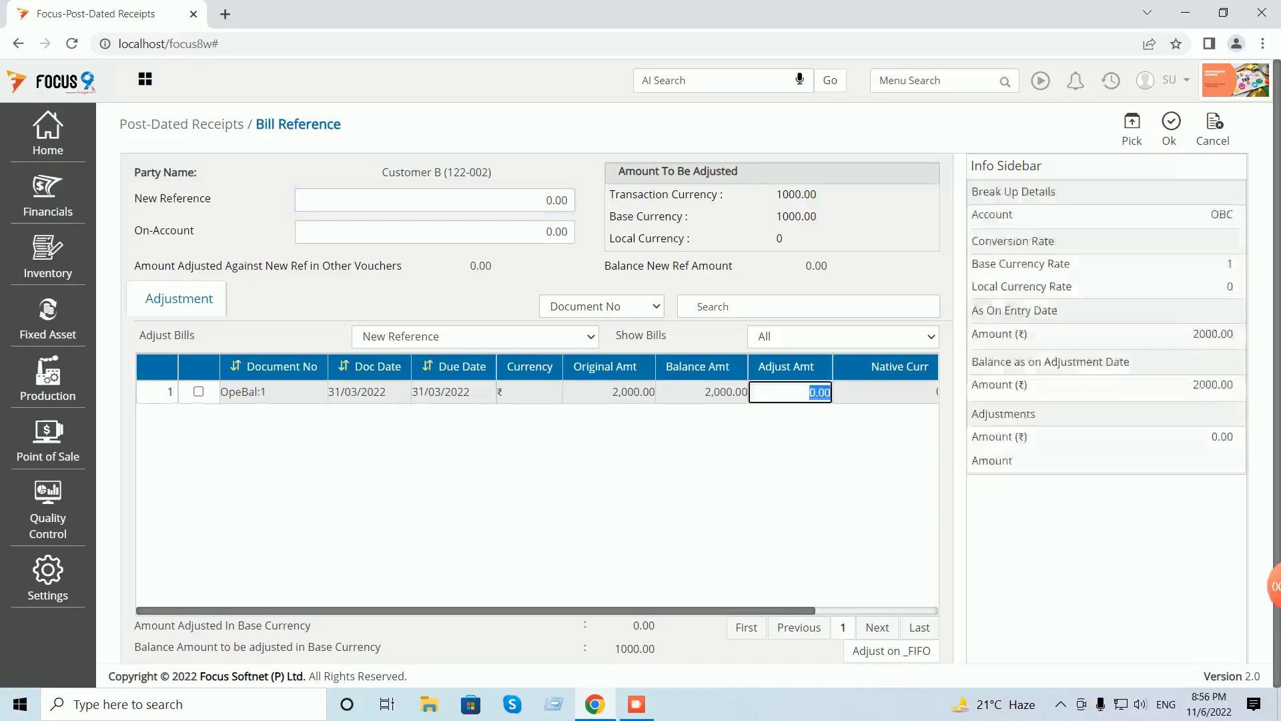
{"action": "left_click", "coordinate": [1132, 129]}
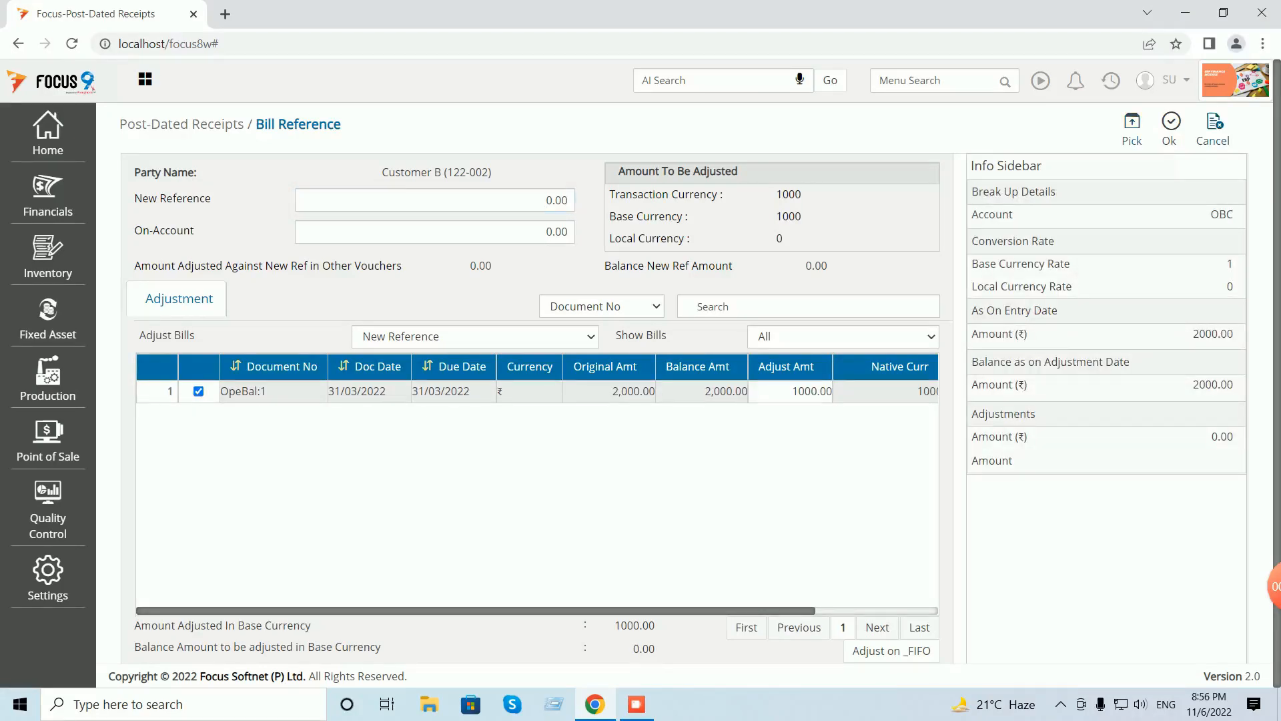
{"action": "left_click", "coordinate": [1170, 128]}
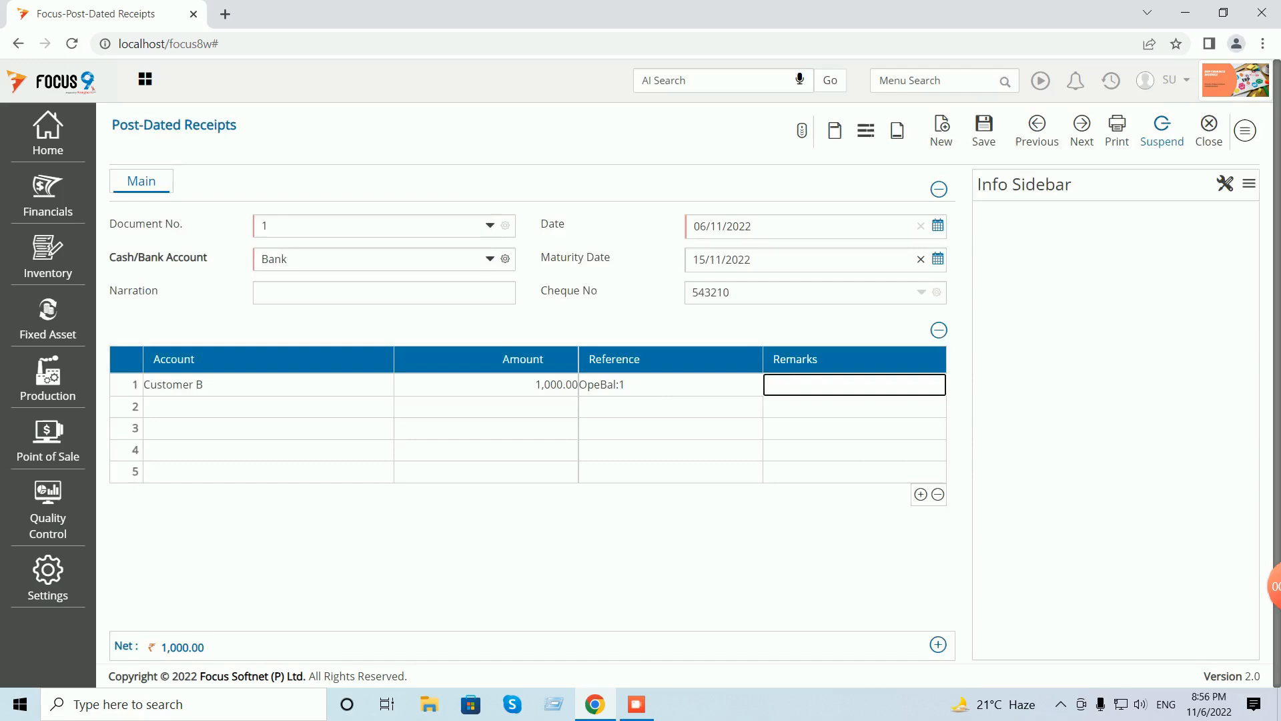
- Save the post-dated receipt and close back to the Dashboard
{"action": "left_click", "coordinate": [984, 130]}
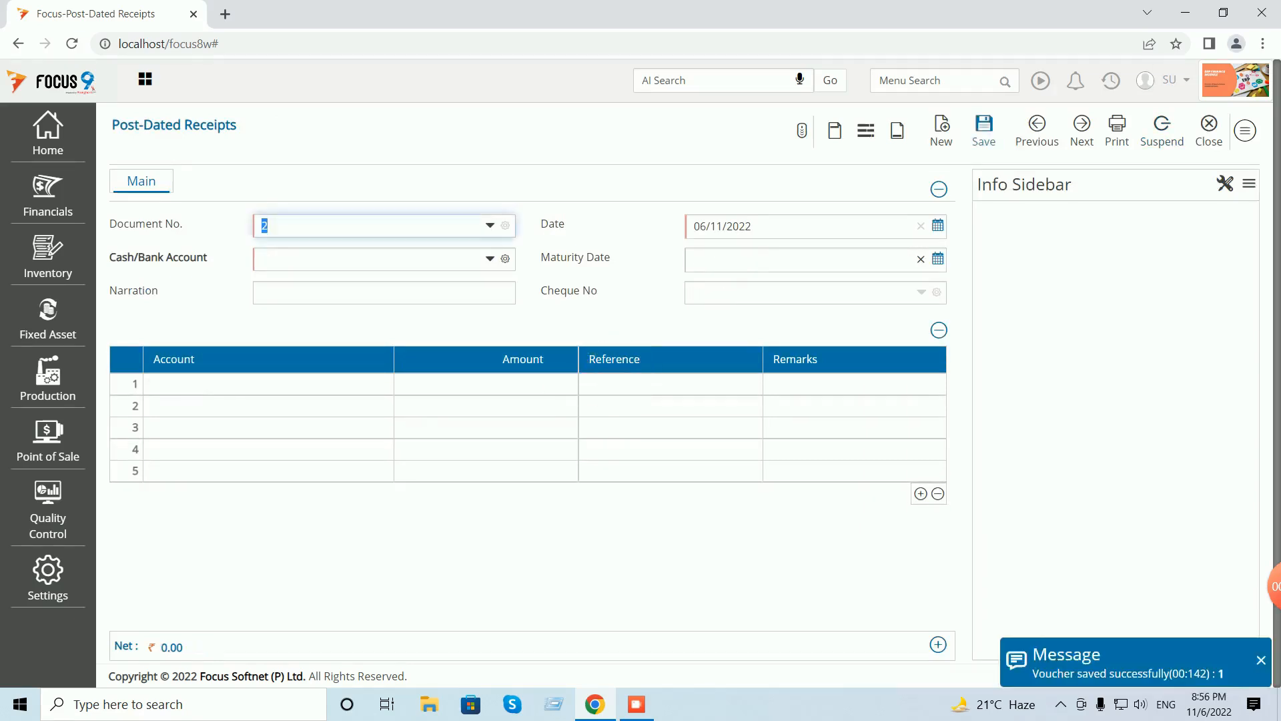
{"action": "left_click", "coordinate": [1208, 128]}
{"action": "left_click", "coordinate": [1234, 129]}
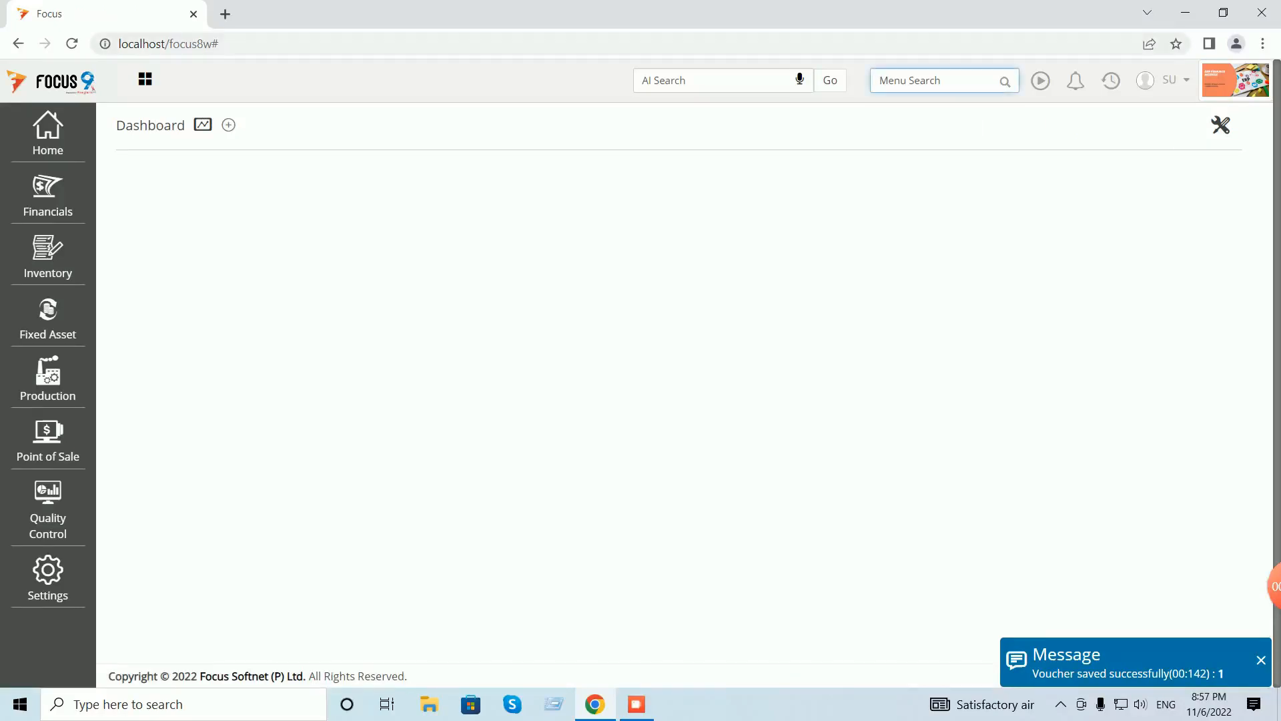
- Run the Ledger report for Customer A with PDCs displayed by maturity date
{"action": "type", "text": "ledg"}
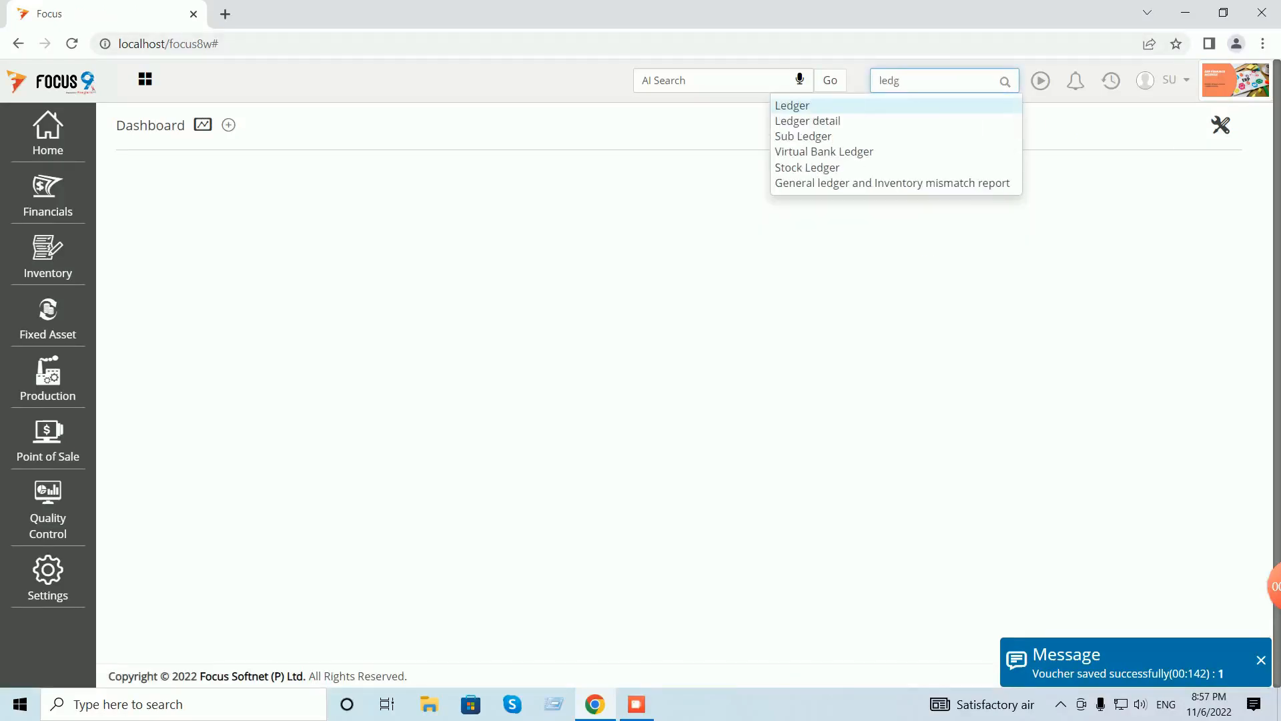
{"action": "key", "text": "Return"}
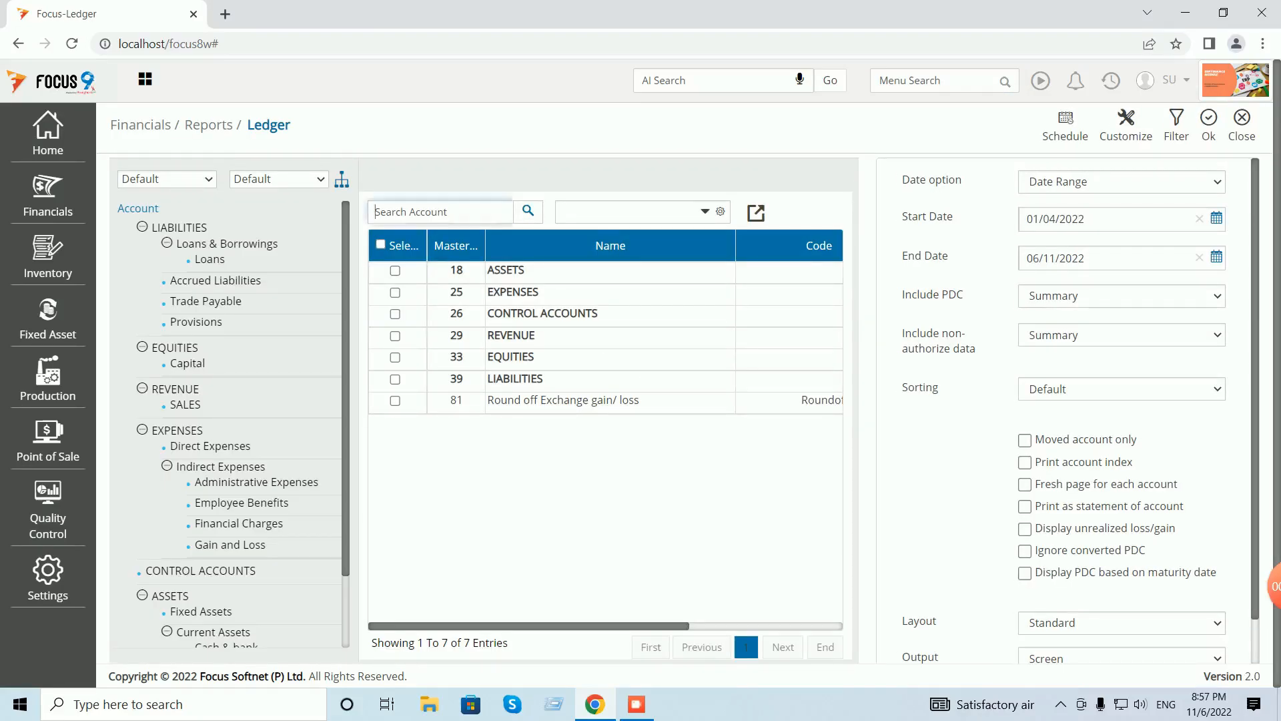
{"action": "type", "text": "cust"}
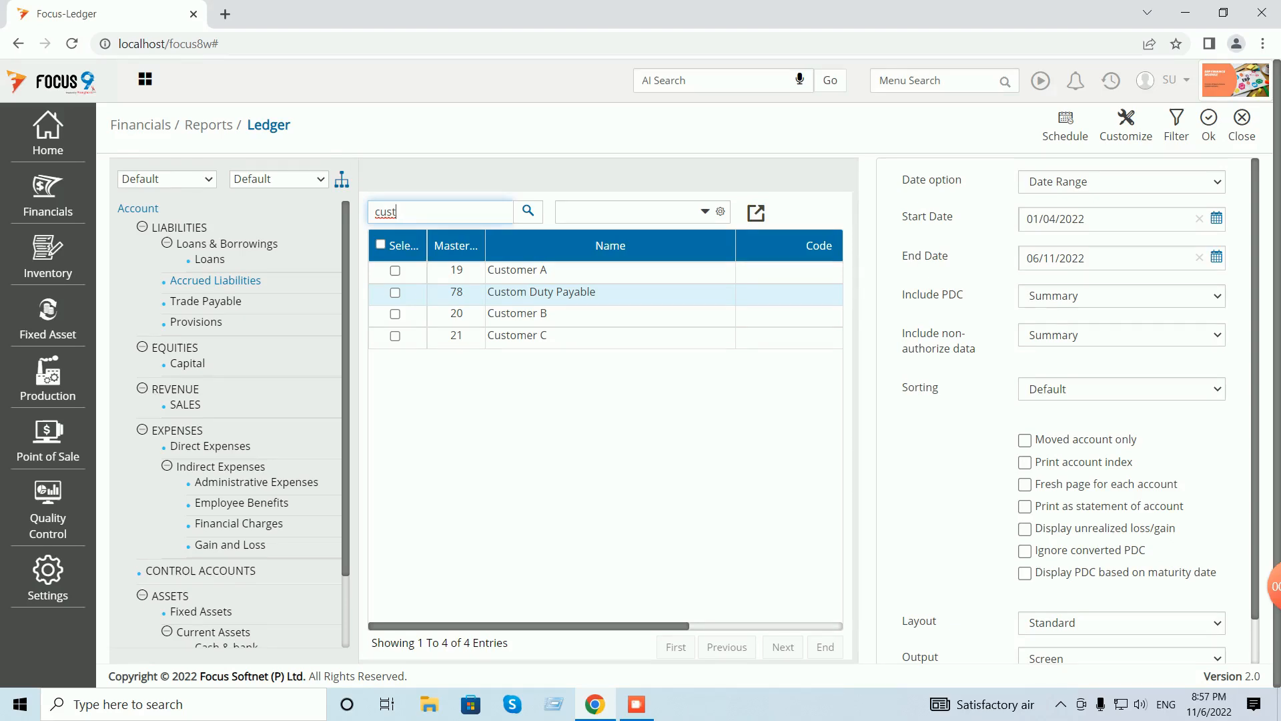
{"action": "left_click", "coordinate": [395, 270]}
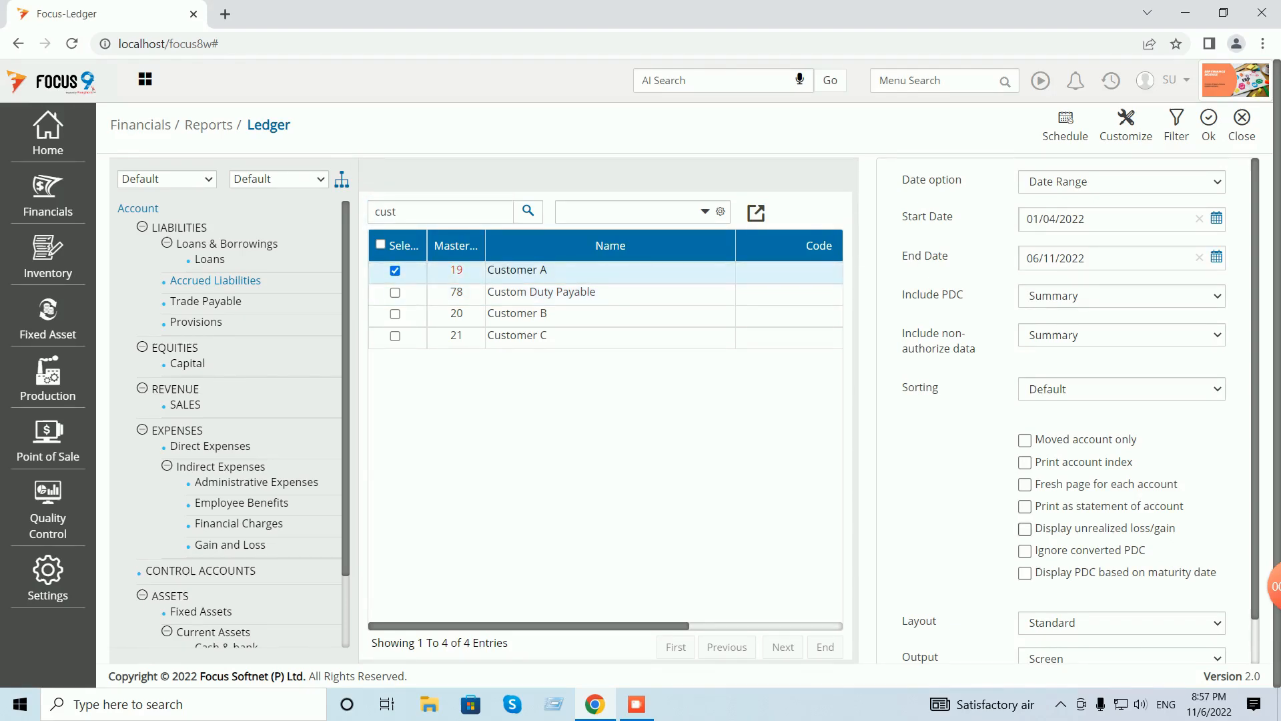
{"action": "scroll", "coordinate": [1094, 573], "scroll_direction": "down", "scroll_amount": 1}
{"action": "scroll", "coordinate": [1081, 410], "scroll_direction": "down", "scroll_amount": 1}
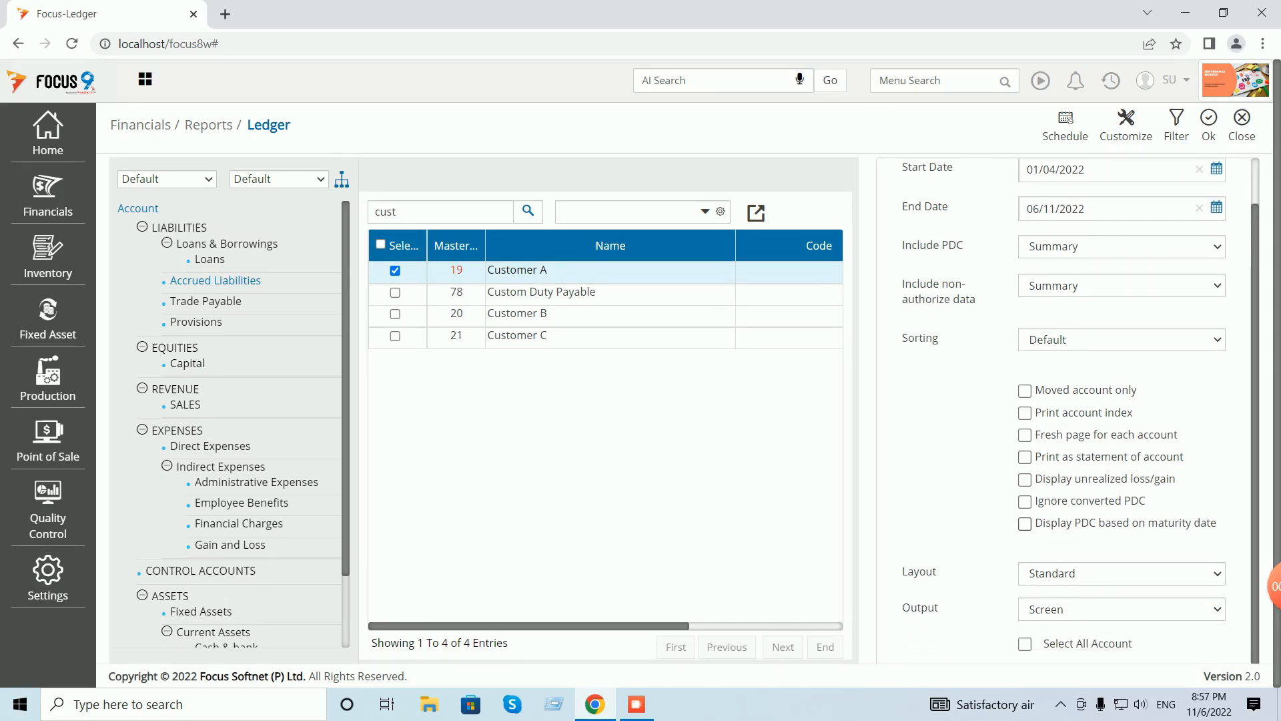
{"action": "left_click", "coordinate": [1025, 524]}
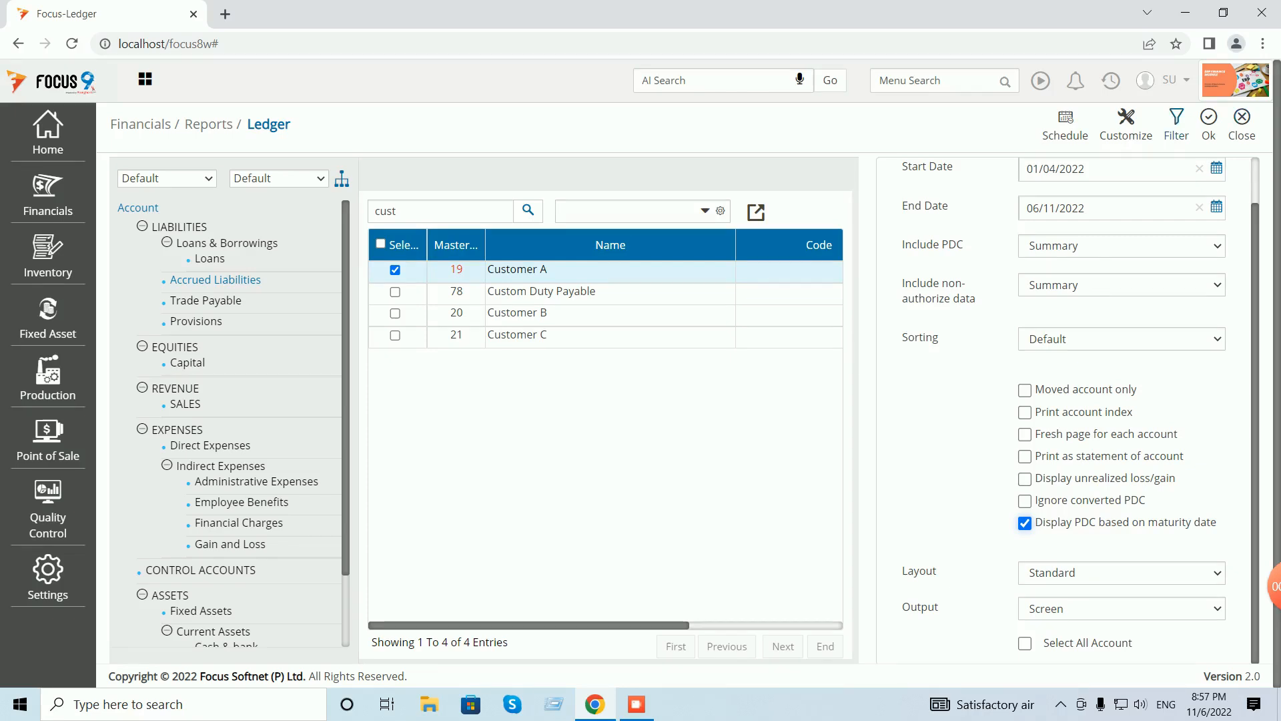
{"action": "left_click", "coordinate": [1209, 125]}
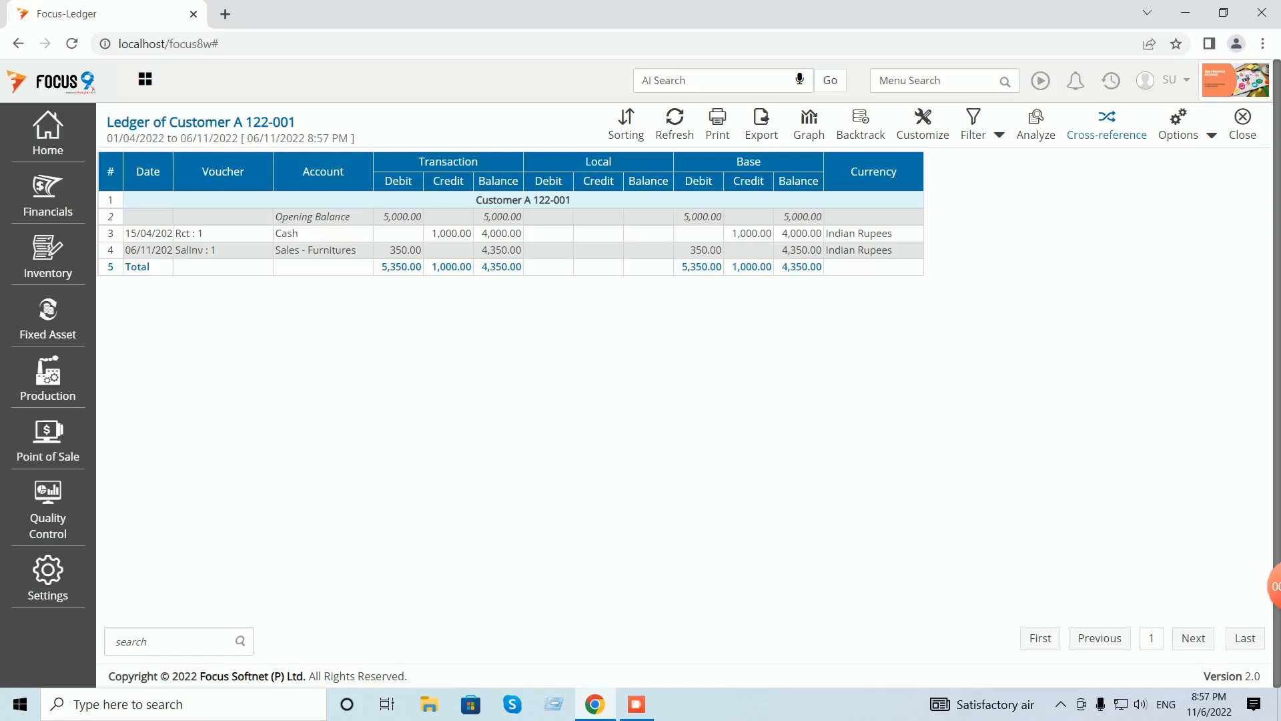
- Rerun the Ledger report for Customer B instead of Customer A
{"action": "left_click", "coordinate": [1242, 125]}
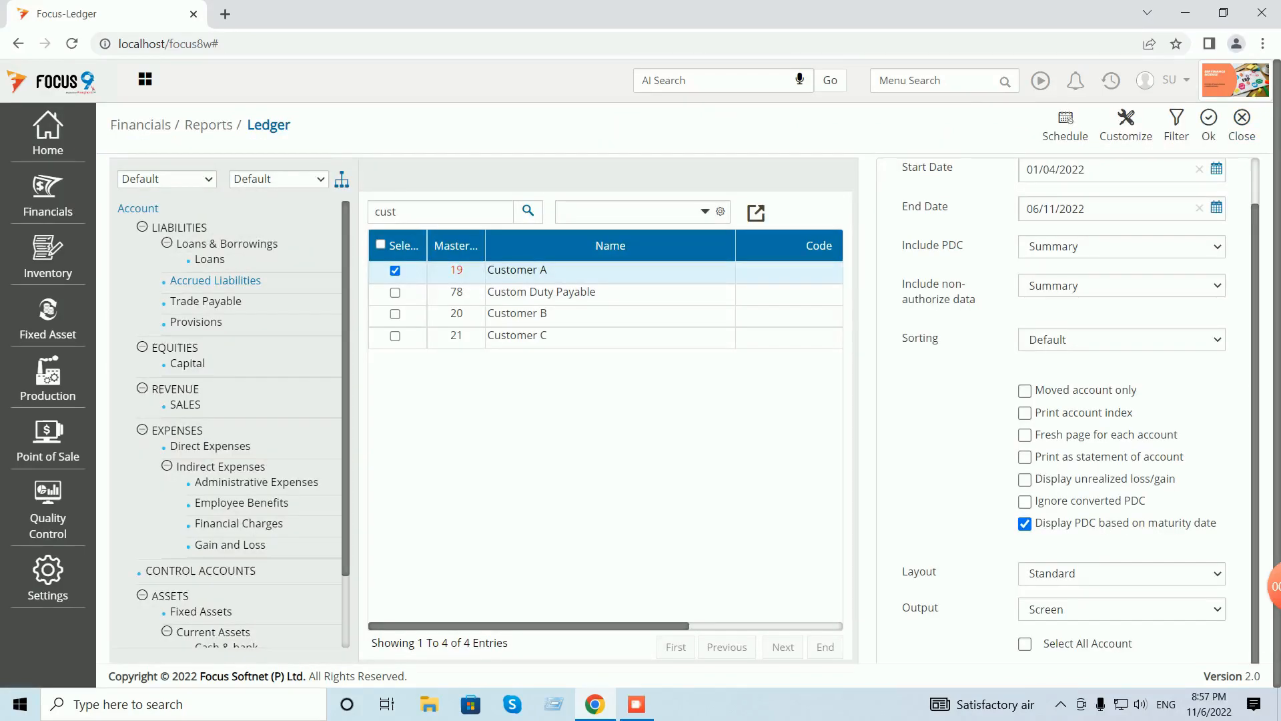
{"action": "left_click", "coordinate": [395, 271]}
{"action": "left_click", "coordinate": [395, 314]}
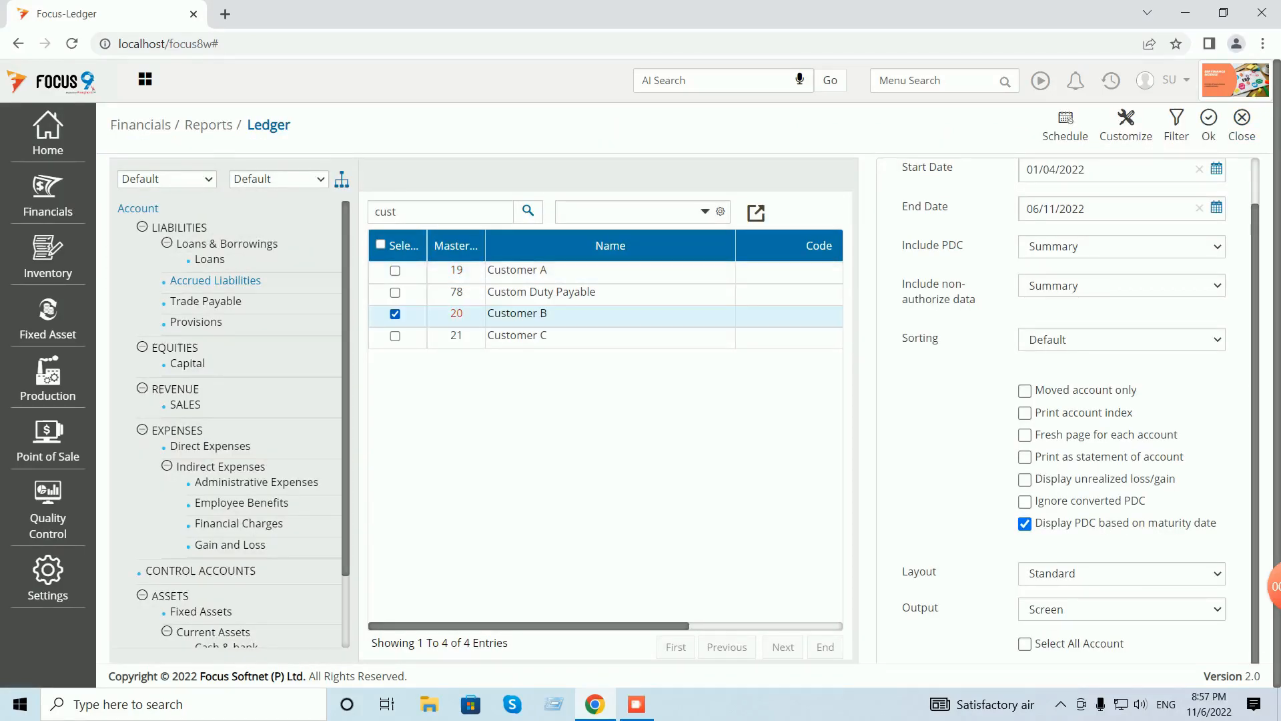
{"action": "left_click", "coordinate": [1209, 125]}
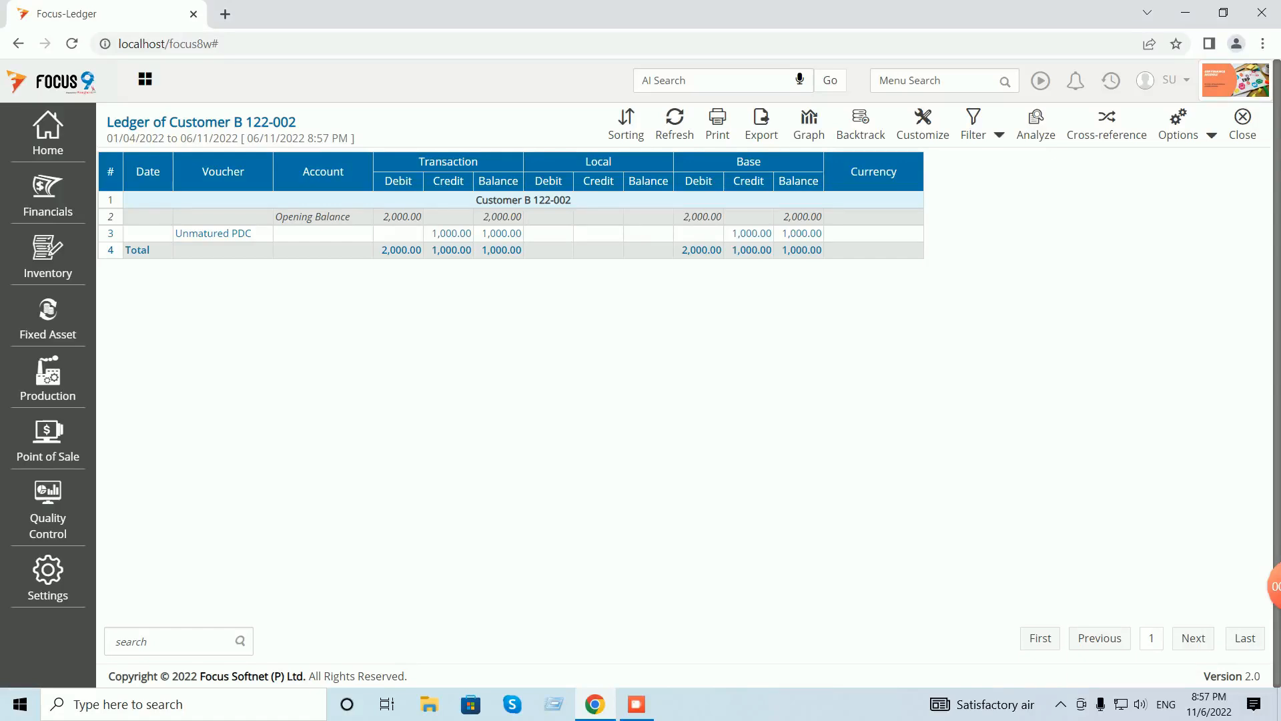
- Close the Ledger report and search the menu for 'pdc'
{"action": "left_click", "coordinate": [1243, 123]}
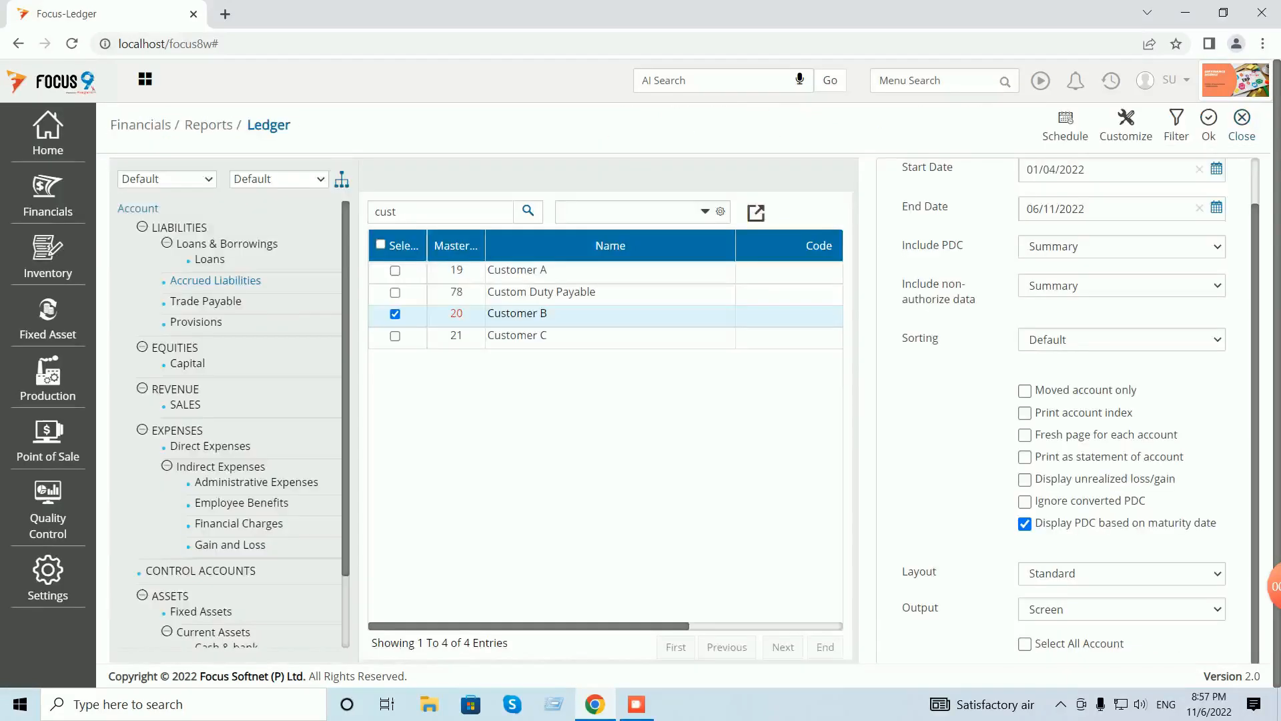
{"action": "left_click", "coordinate": [1243, 123]}
{"action": "left_click", "coordinate": [936, 80]}
{"action": "type", "text": "pdc"}
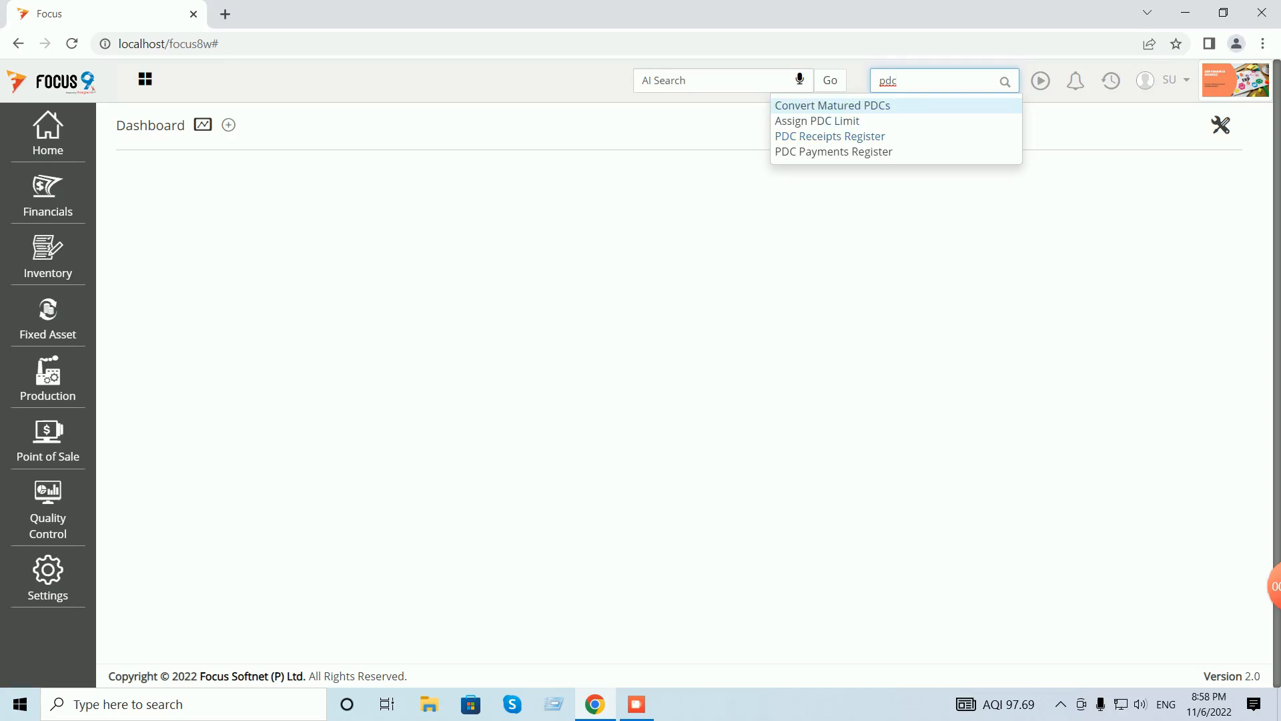
- Run the PDC receipts register with auto-adjusted columns, review Customer B's 1,000.00 receipt, then close it
{"action": "left_click", "coordinate": [830, 136]}
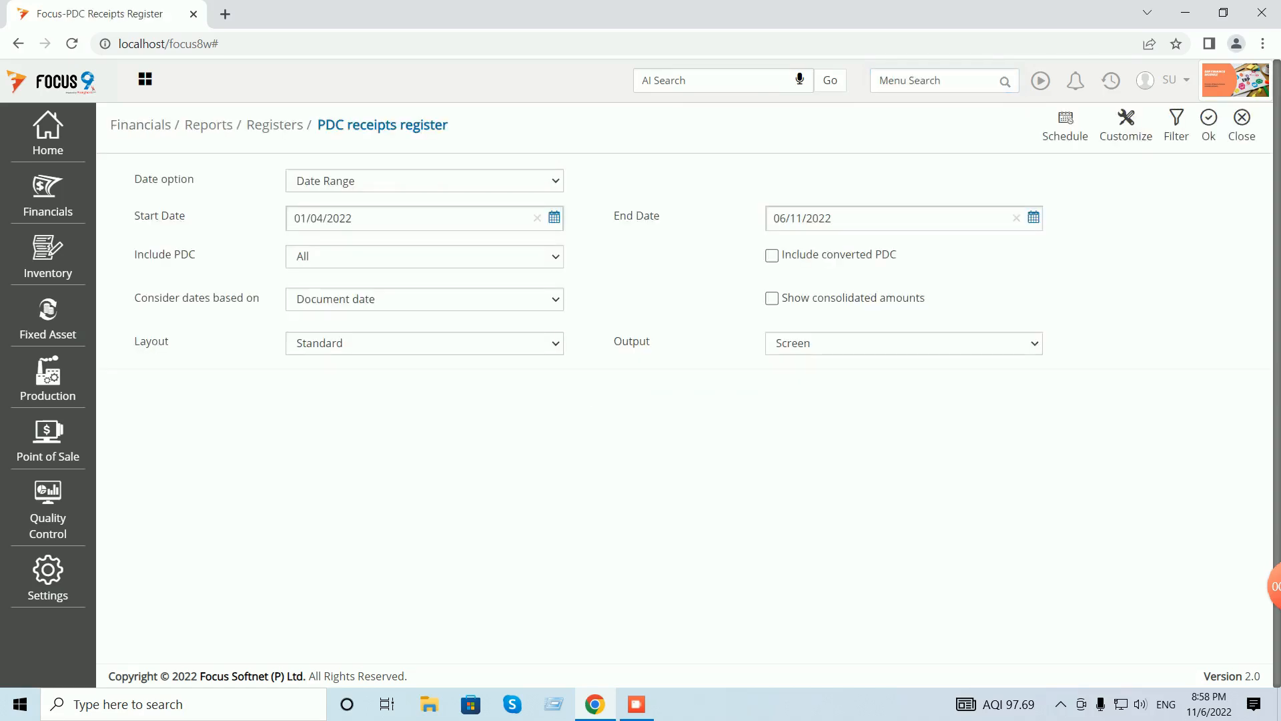
{"action": "left_click", "coordinate": [1208, 124]}
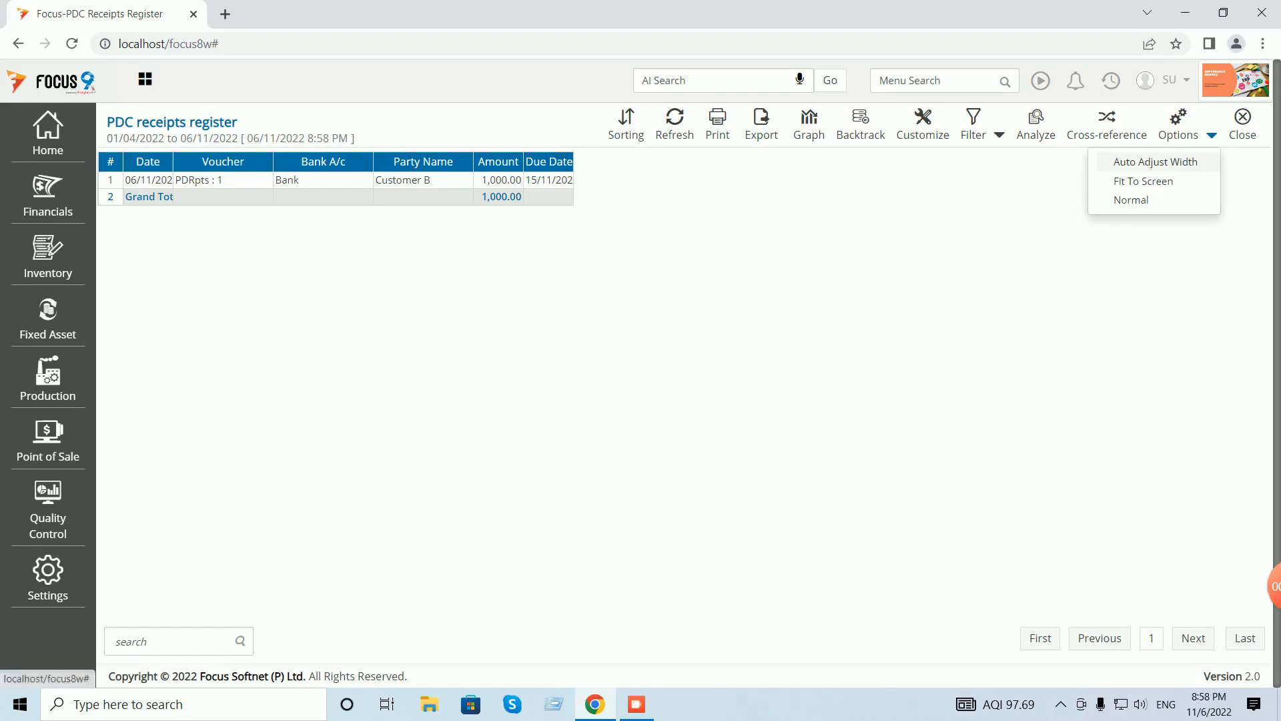
{"action": "left_click", "coordinate": [1155, 161]}
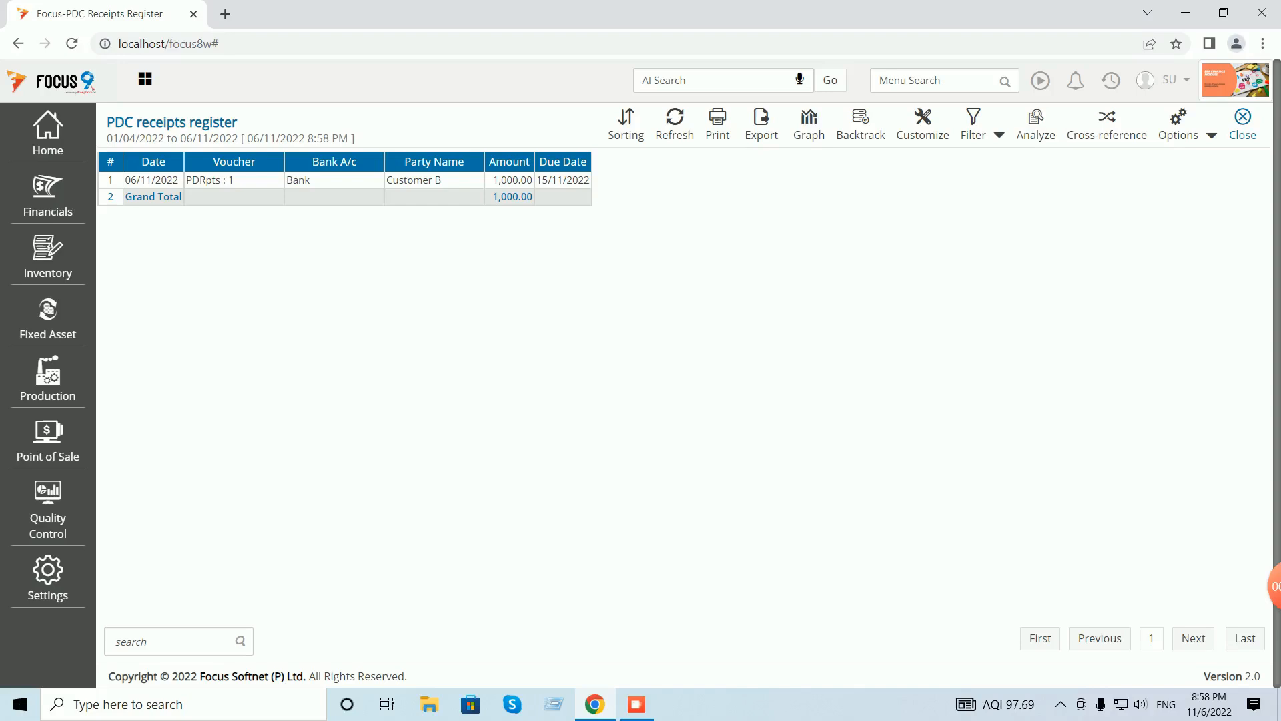
{"action": "left_click", "coordinate": [1242, 125]}
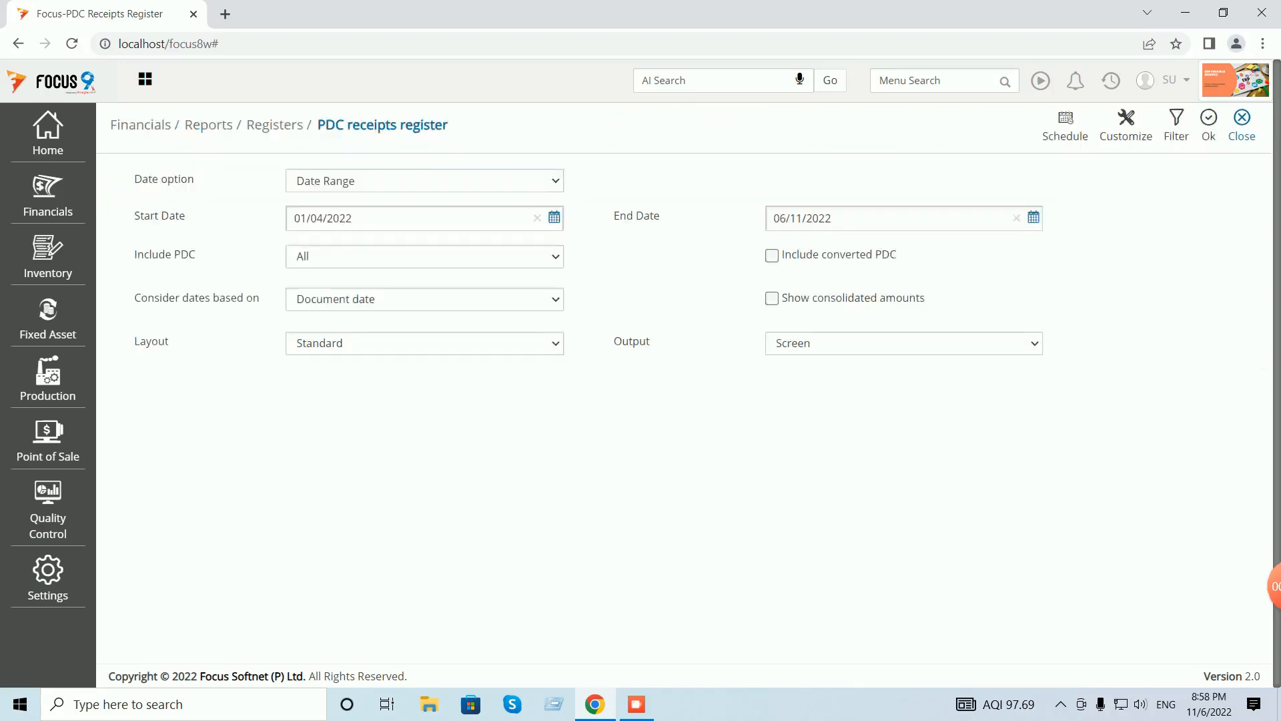
{"action": "left_click", "coordinate": [1242, 125]}
{"action": "left_click", "coordinate": [943, 80]}
- In Convert Matured PDCs, tick Post-Dated Receipts with Voucher No and Voucher Date, then continue
{"action": "type", "text": "conv"}
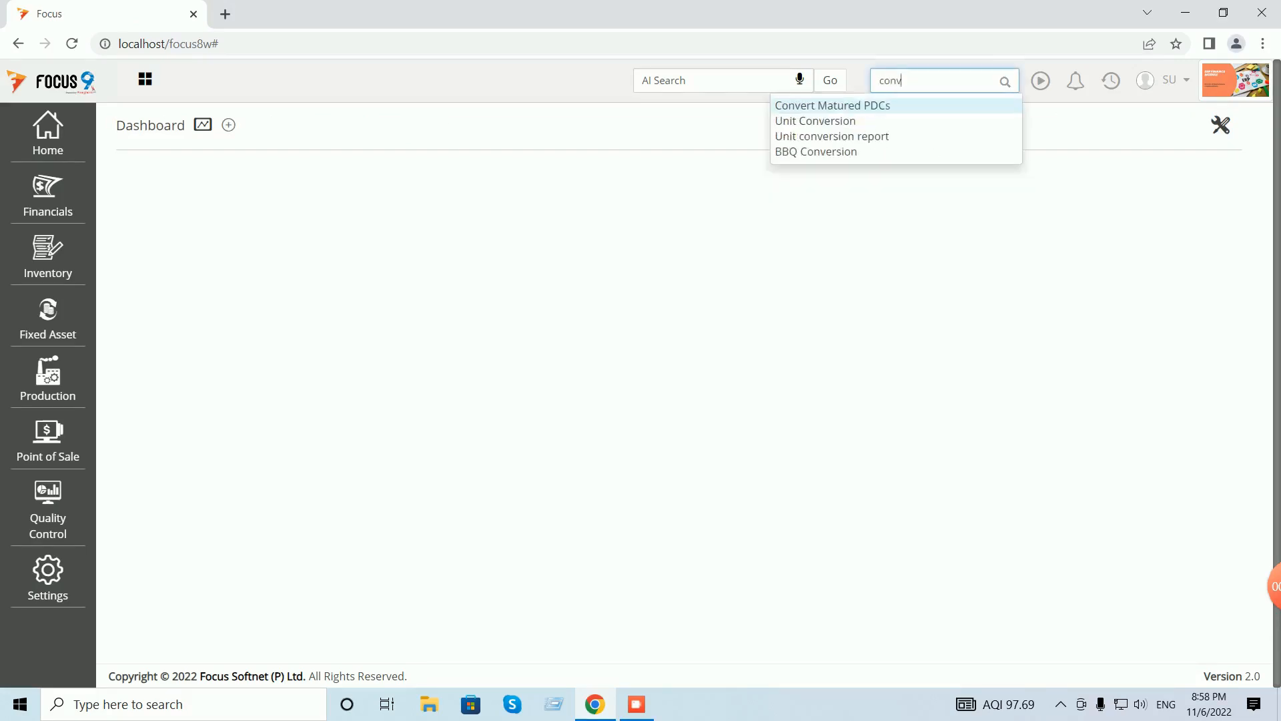
{"action": "key", "text": "Return"}
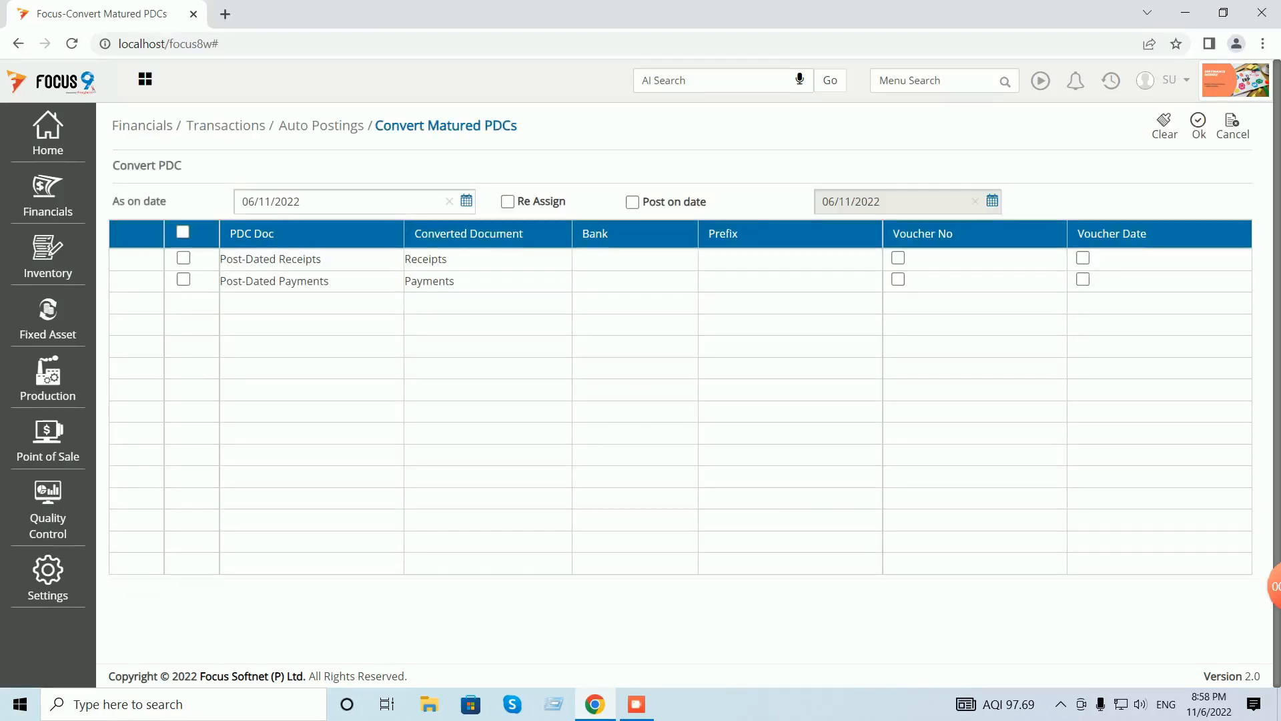
{"action": "left_click", "coordinate": [183, 258]}
{"action": "left_click", "coordinate": [898, 257]}
{"action": "left_click", "coordinate": [1083, 258]}
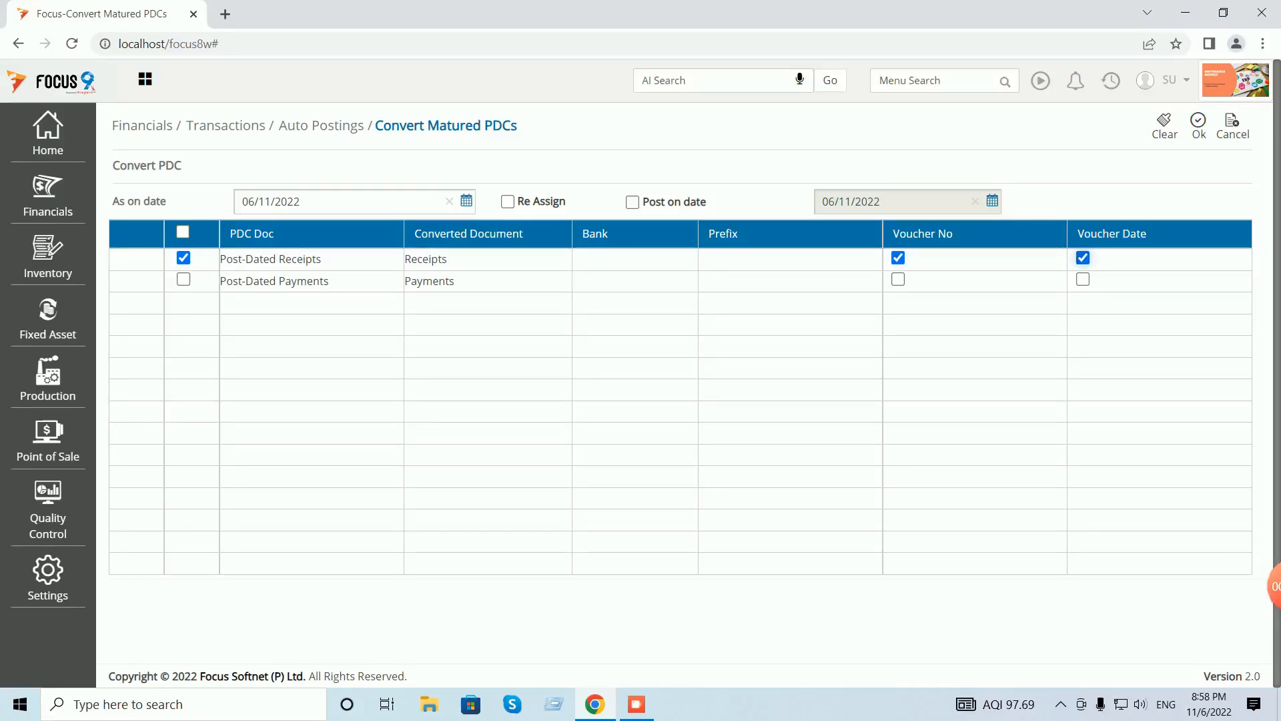
{"action": "left_click", "coordinate": [1198, 125]}
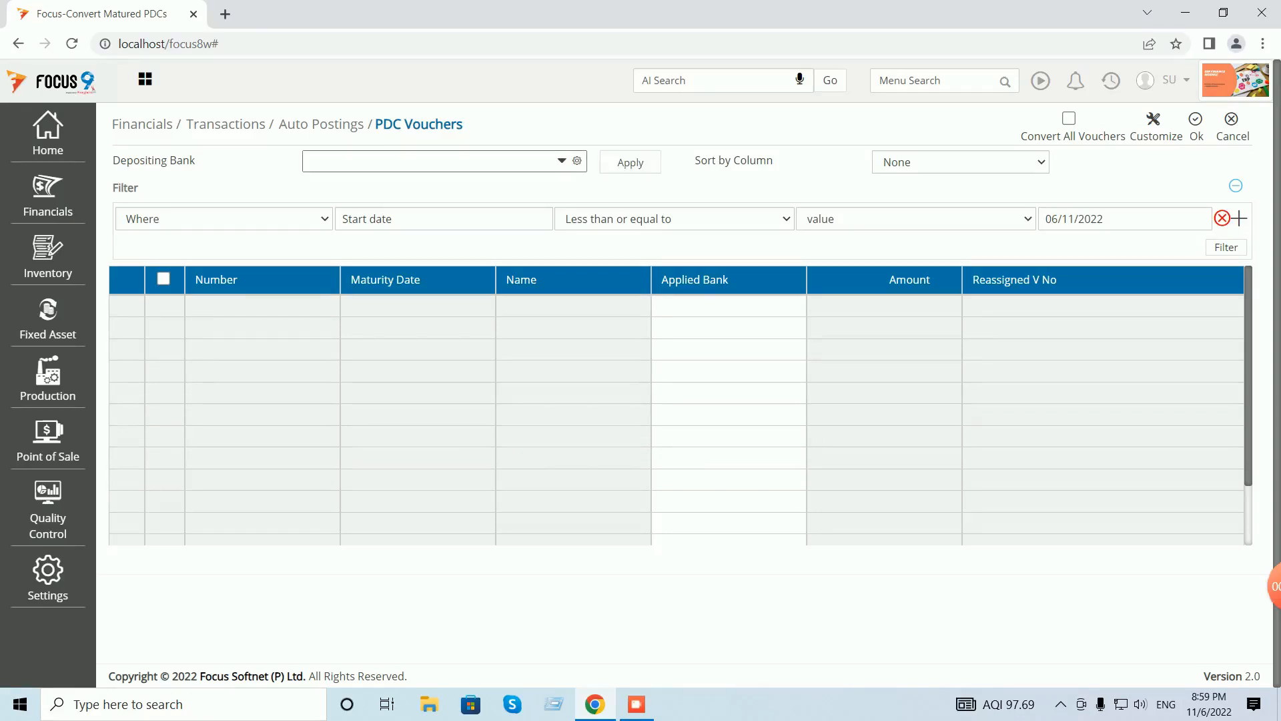
- Choose Bank as the depositing bank and change the filter date to 15/11/2022
{"action": "left_click", "coordinate": [562, 161]}
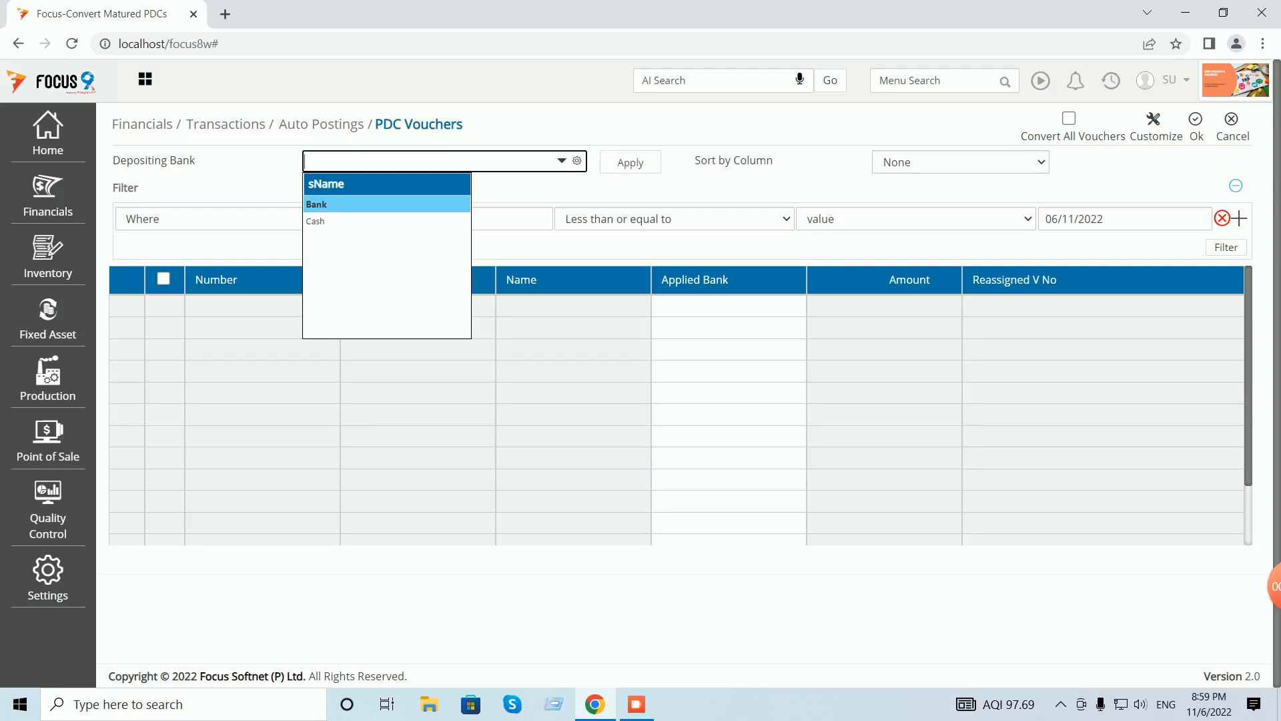
{"action": "key", "text": "Return"}
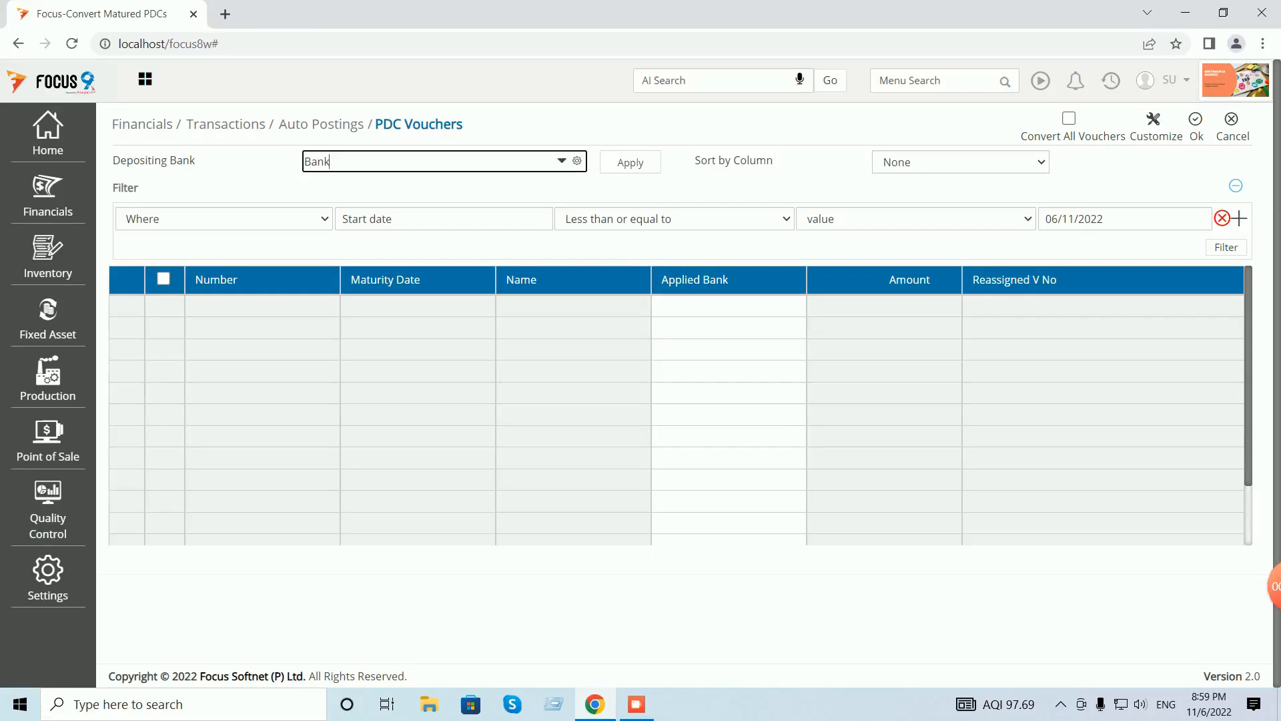
{"action": "left_click", "coordinate": [1059, 219]}
{"action": "left_click", "coordinate": [1059, 219]}
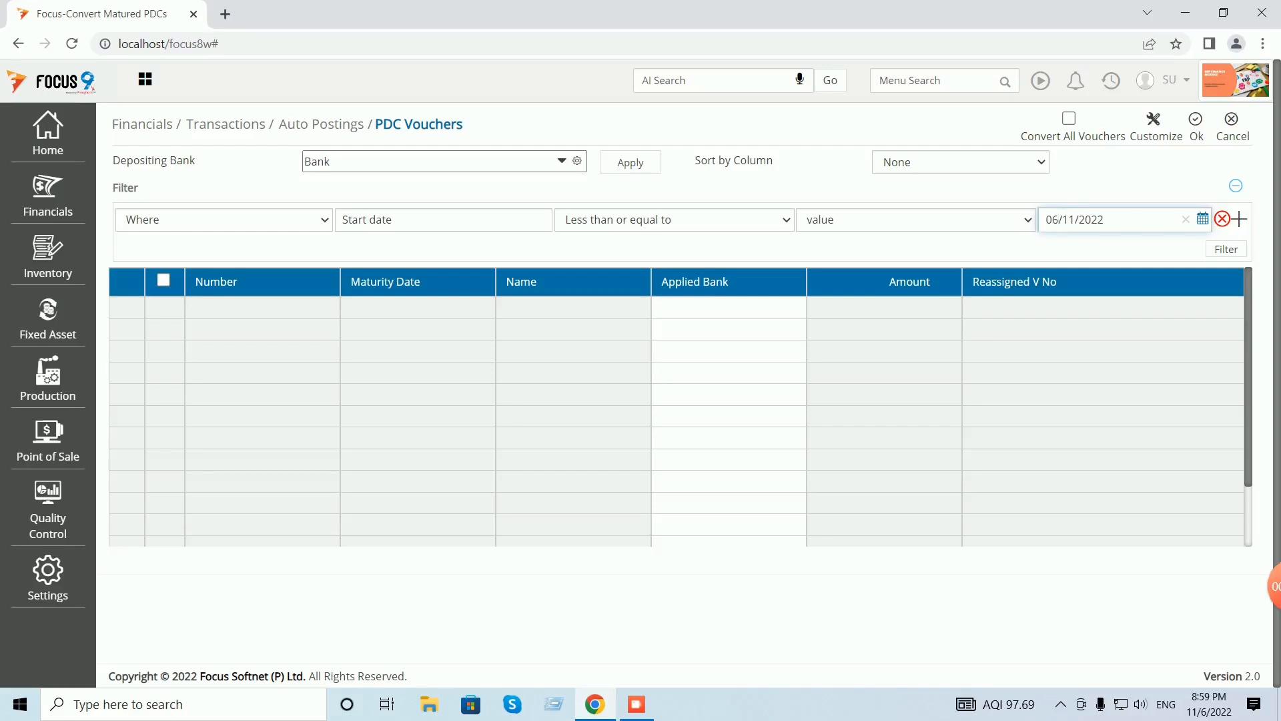
{"action": "key", "text": "shift+Home"}
{"action": "type", "text": "15"}
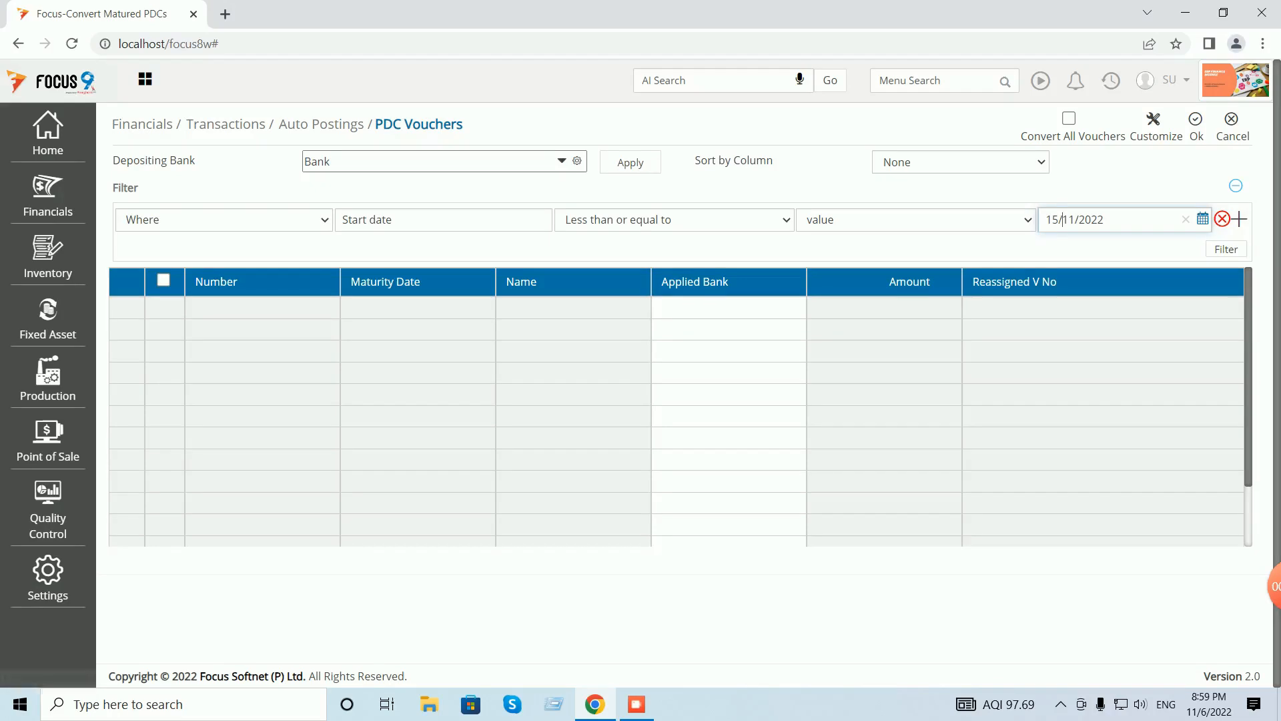
- Apply the filter, find no PDC vouchers to convert, and cancel back to the Dashboard
{"action": "left_click", "coordinate": [1196, 125]}
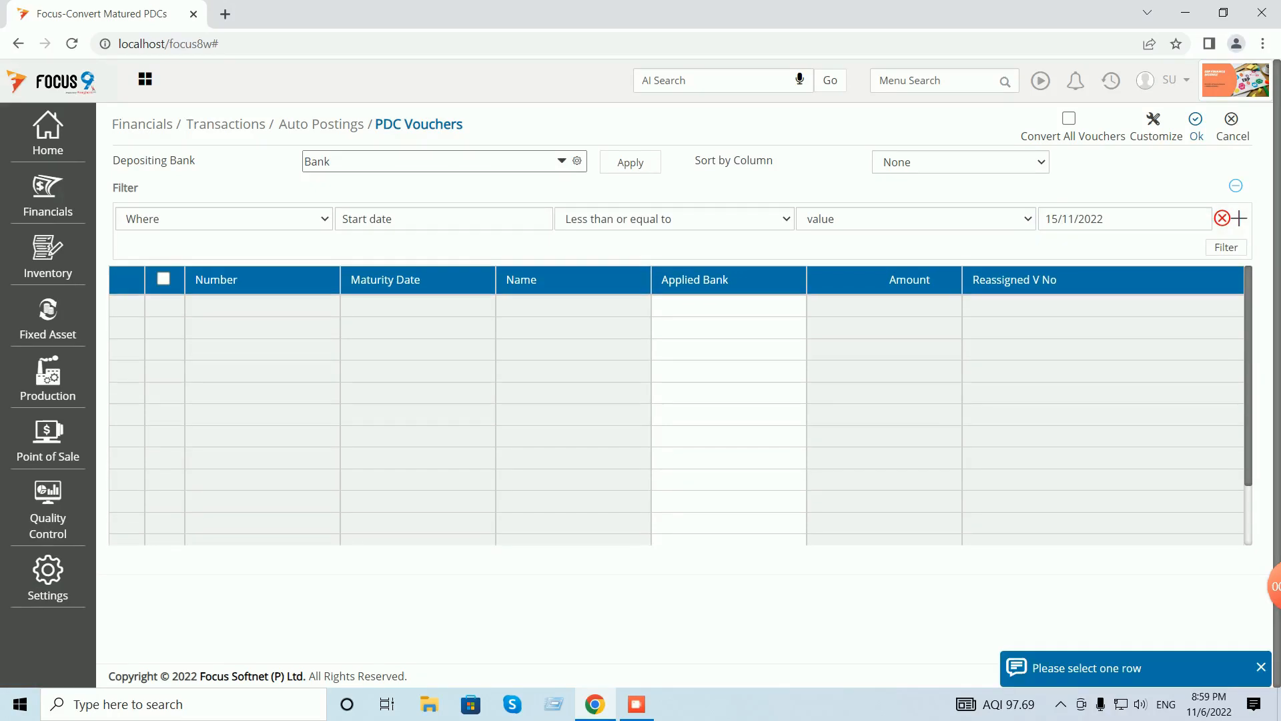
{"action": "left_click", "coordinate": [1196, 124]}
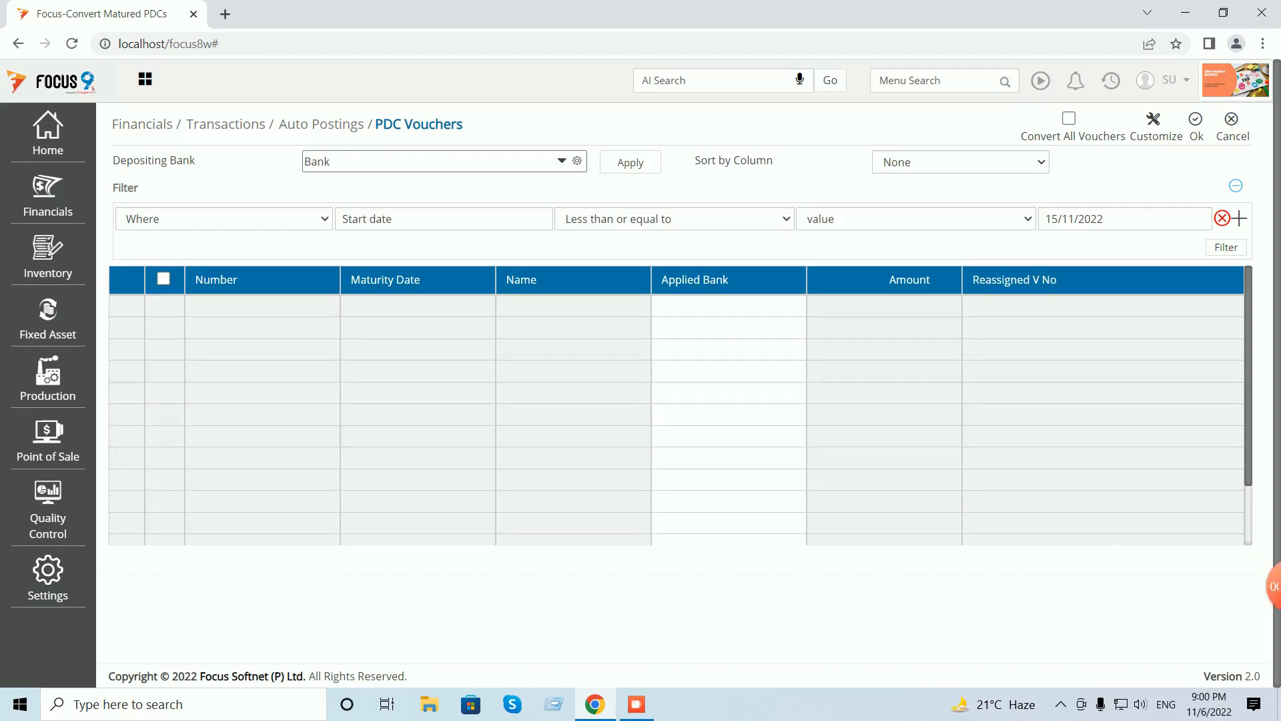
{"action": "left_click", "coordinate": [1230, 126]}
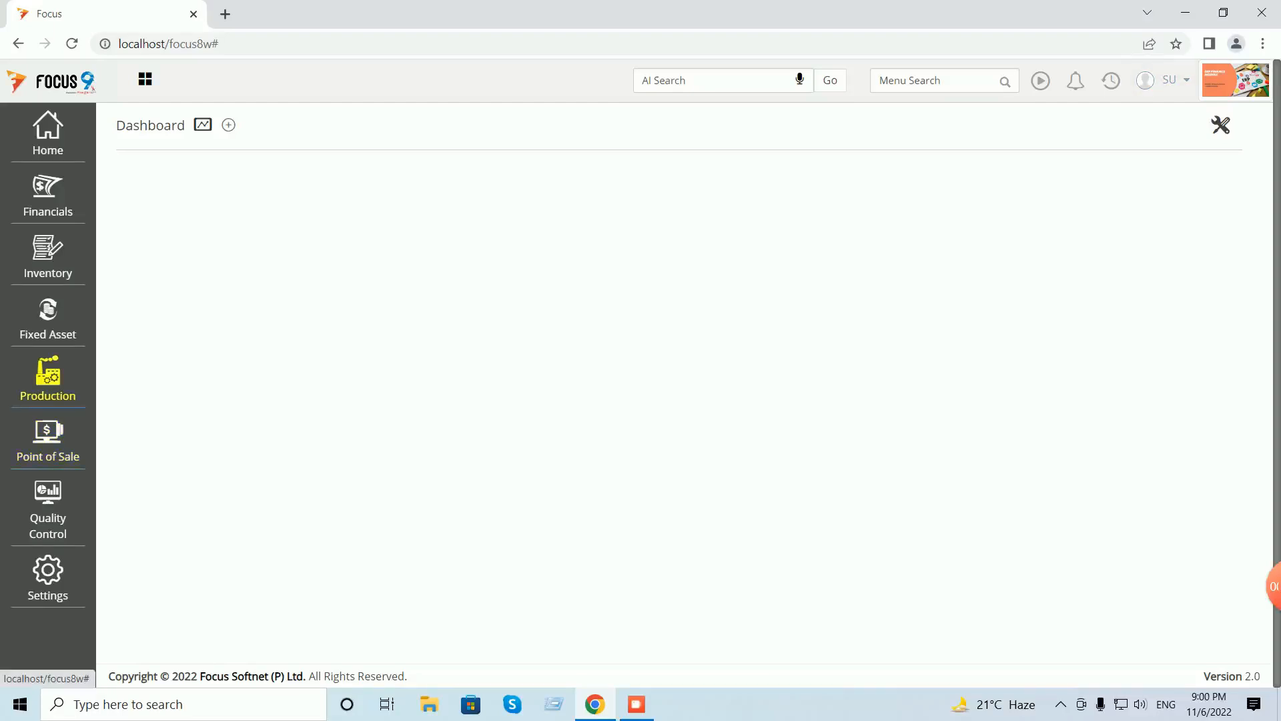
{"action": "left_click", "coordinate": [48, 195]}
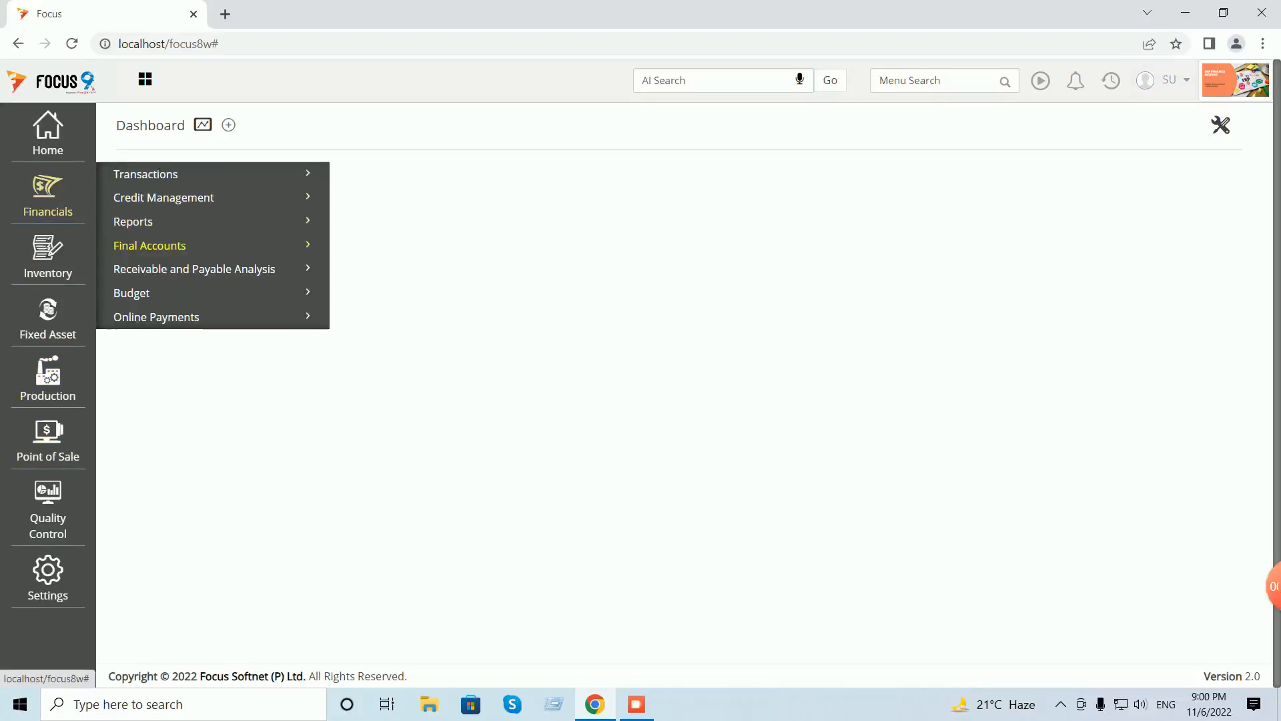
{"action": "left_click", "coordinate": [149, 245]}
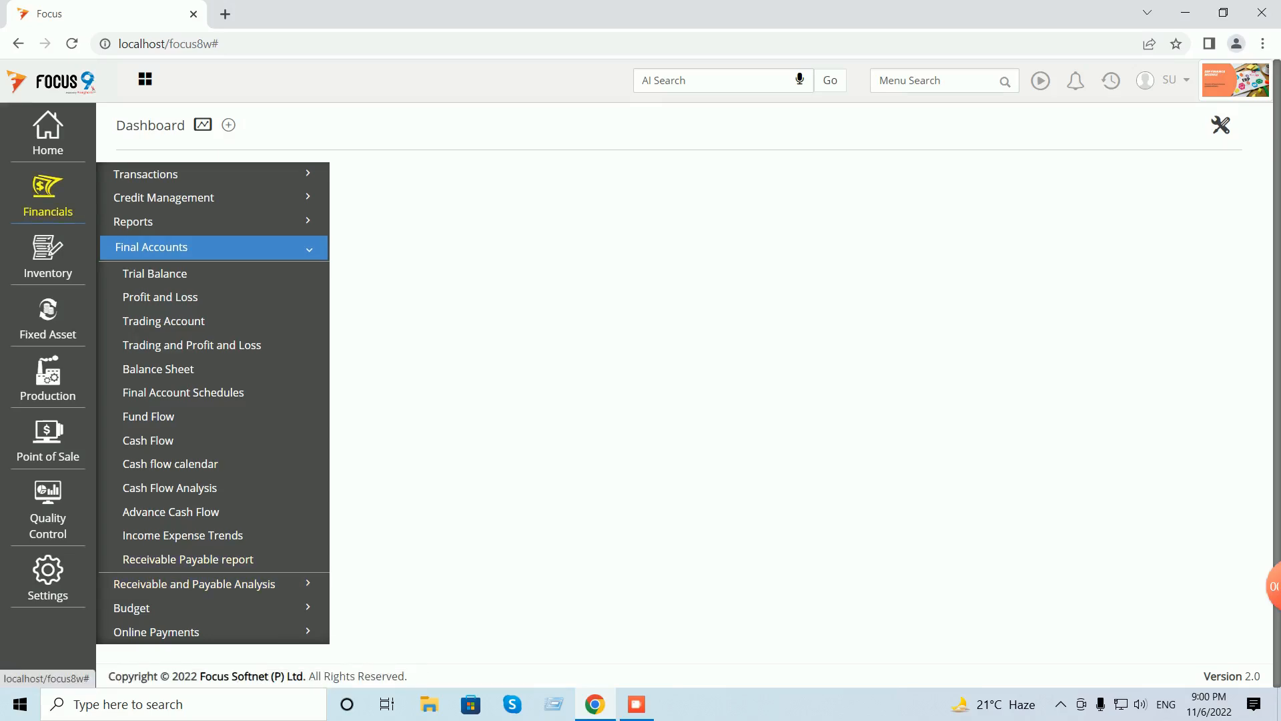
{"action": "left_click", "coordinate": [133, 220]}
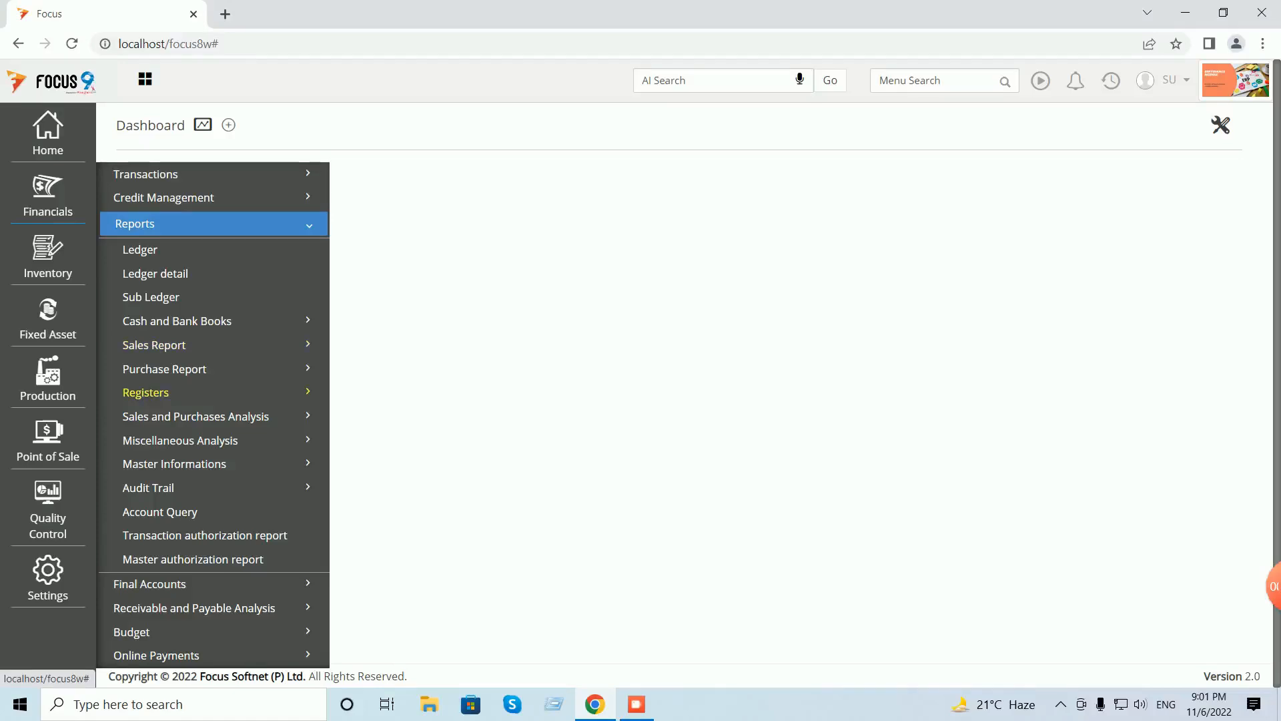
{"action": "left_click", "coordinate": [146, 392]}
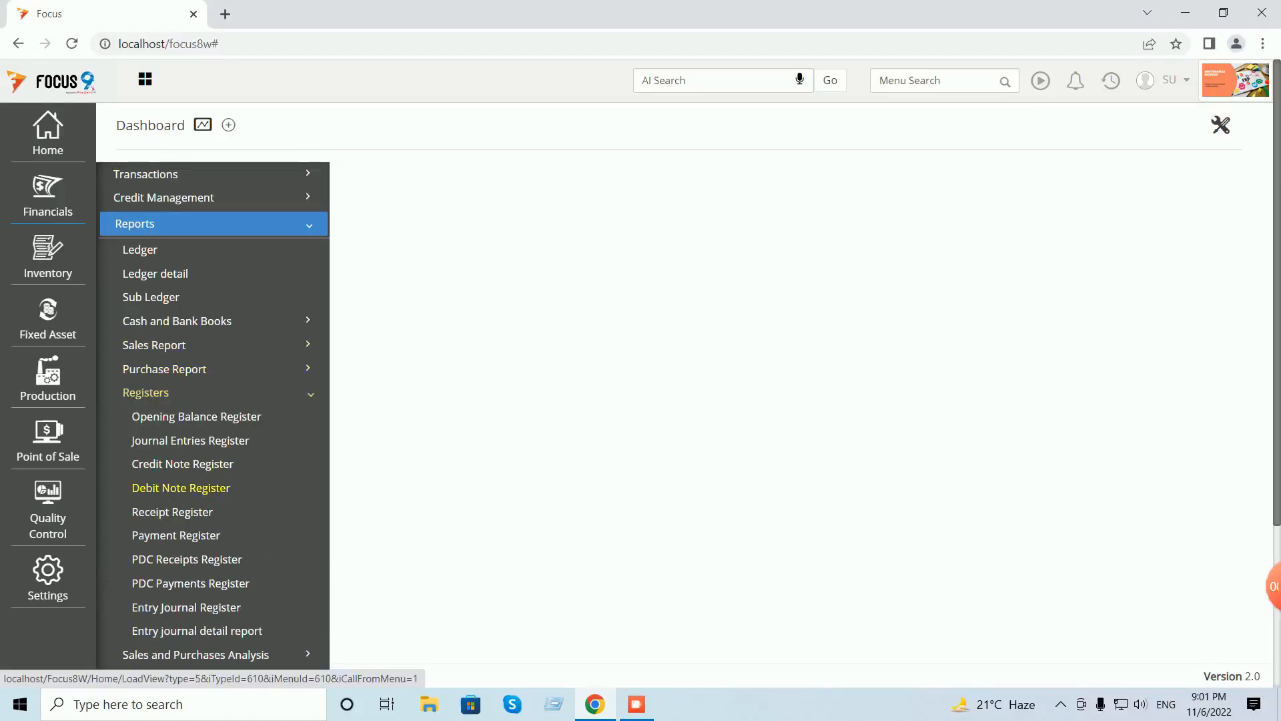
{"action": "left_click", "coordinate": [190, 583]}
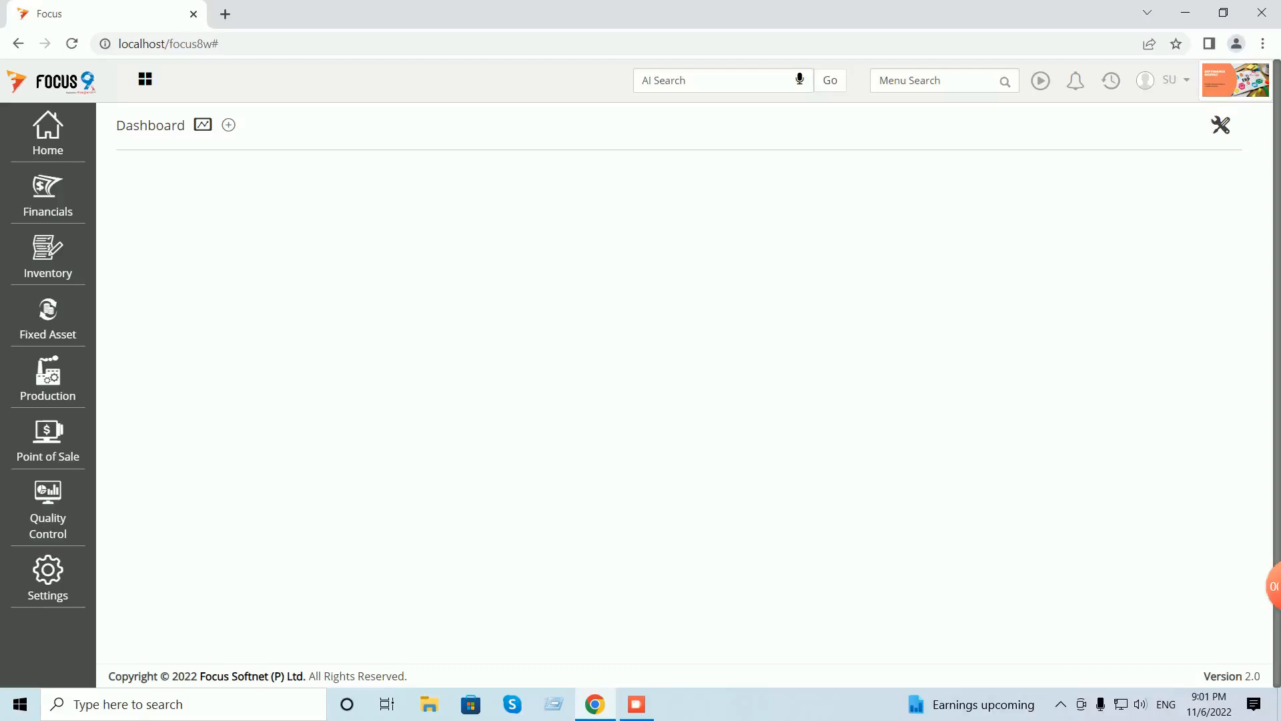
{"action": "left_click", "coordinate": [1111, 81]}
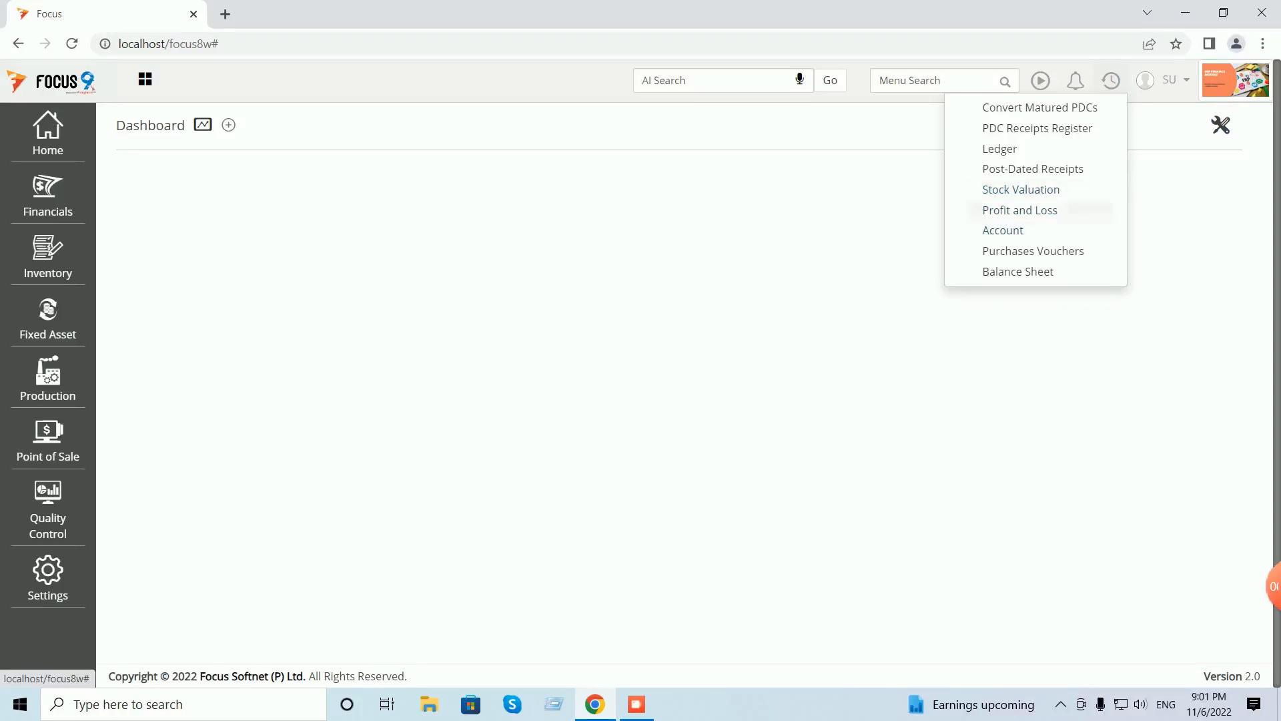
{"action": "type", "text": "sales in"}
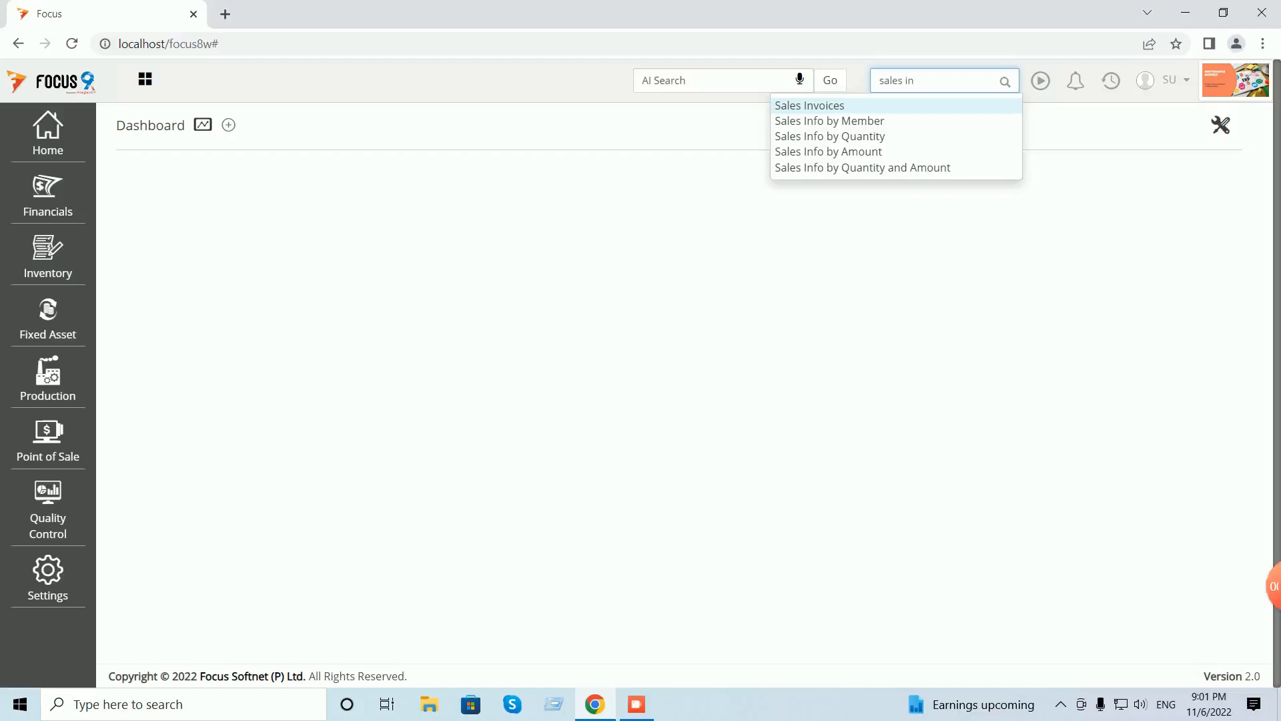
{"action": "key", "text": "Return"}
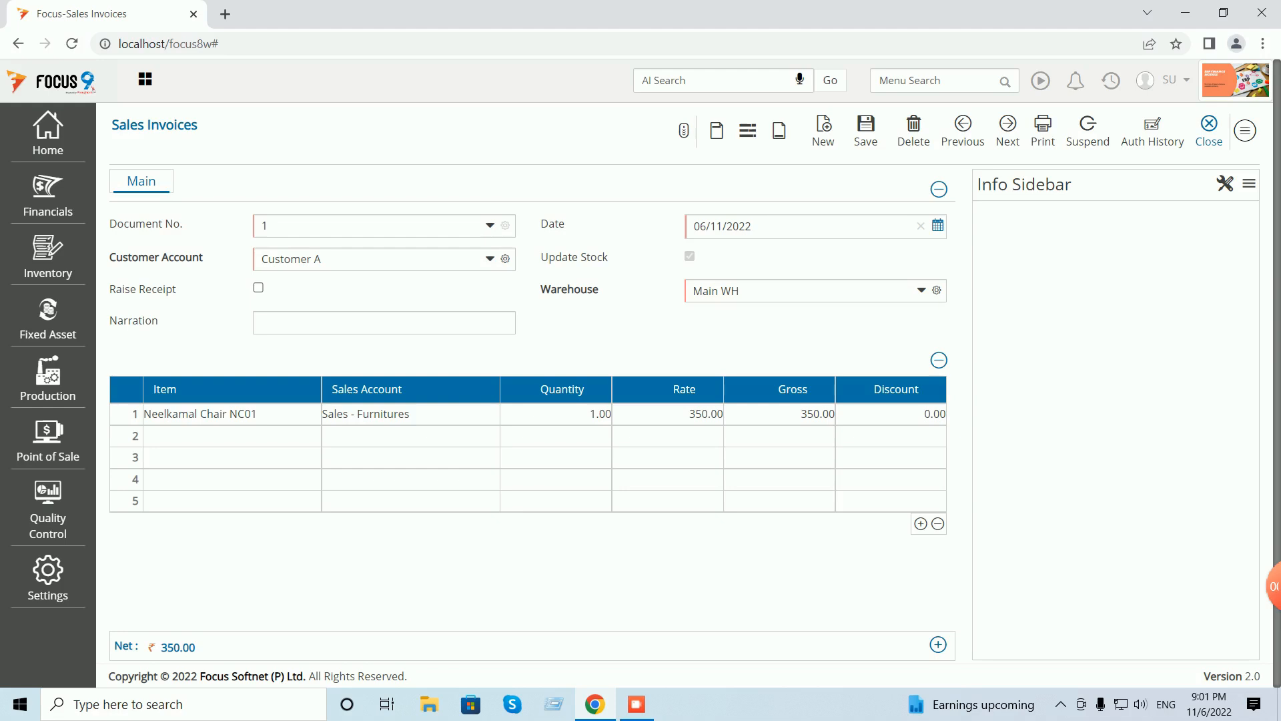
{"action": "left_click", "coordinate": [1209, 130]}
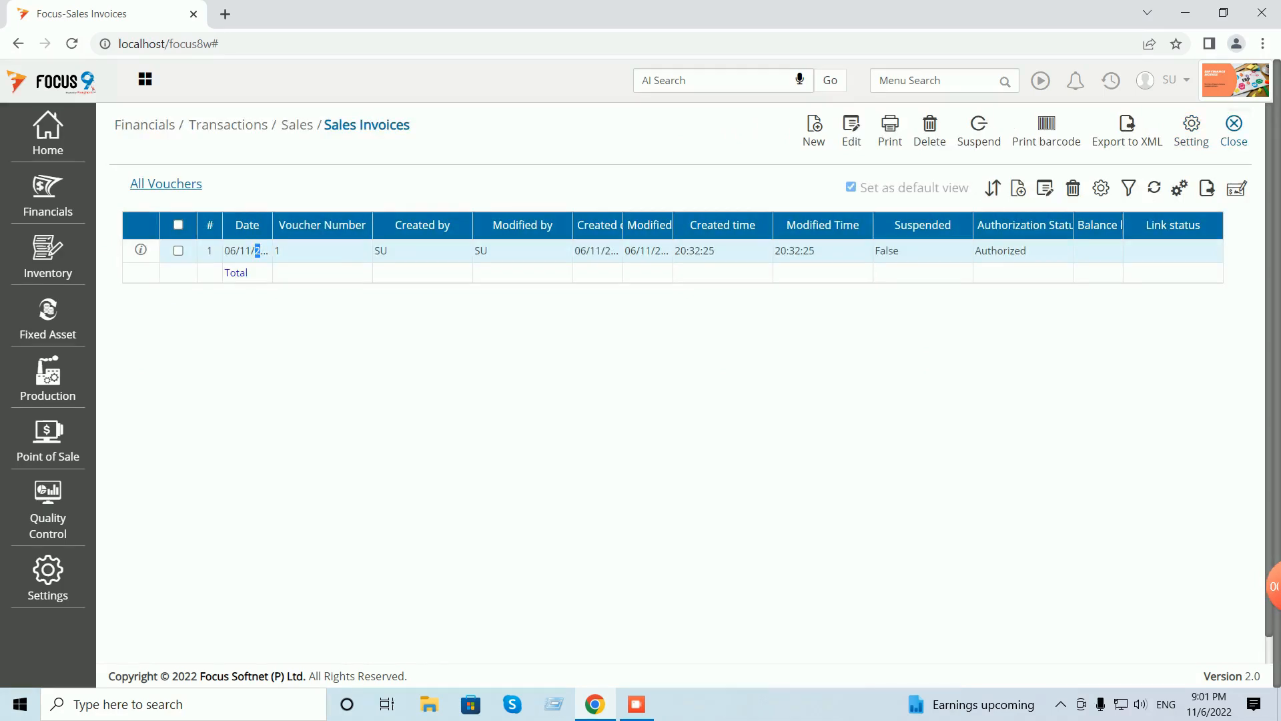
{"action": "left_click", "coordinate": [1233, 130]}
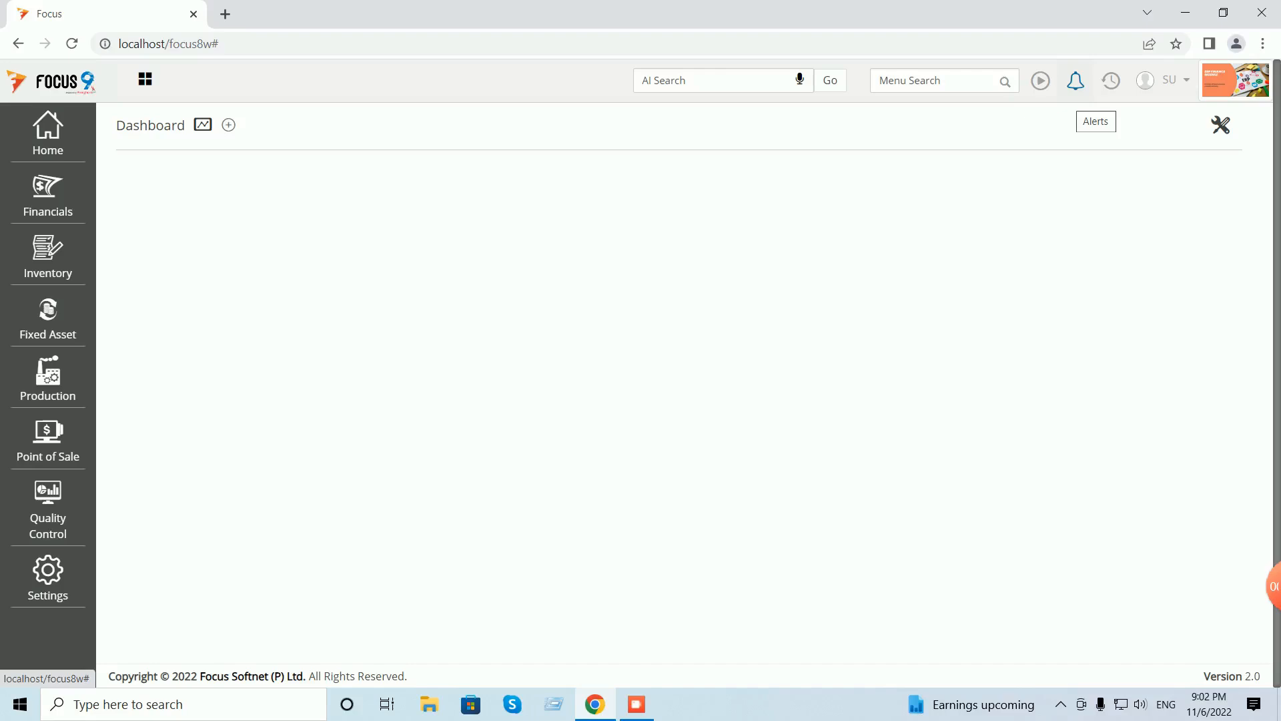
- Start a new Credit Note with Customer B as the account
{"action": "left_click", "coordinate": [48, 194]}
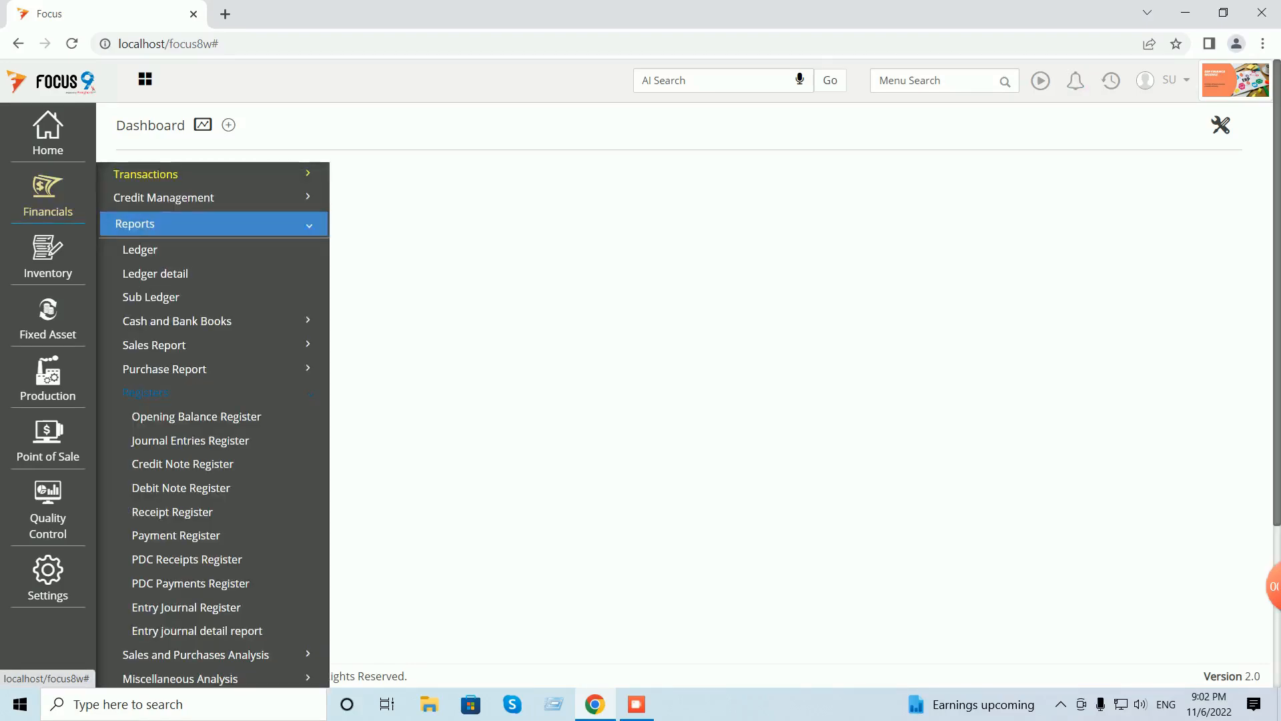
{"action": "left_click", "coordinate": [147, 174]}
{"action": "left_click", "coordinate": [142, 273]}
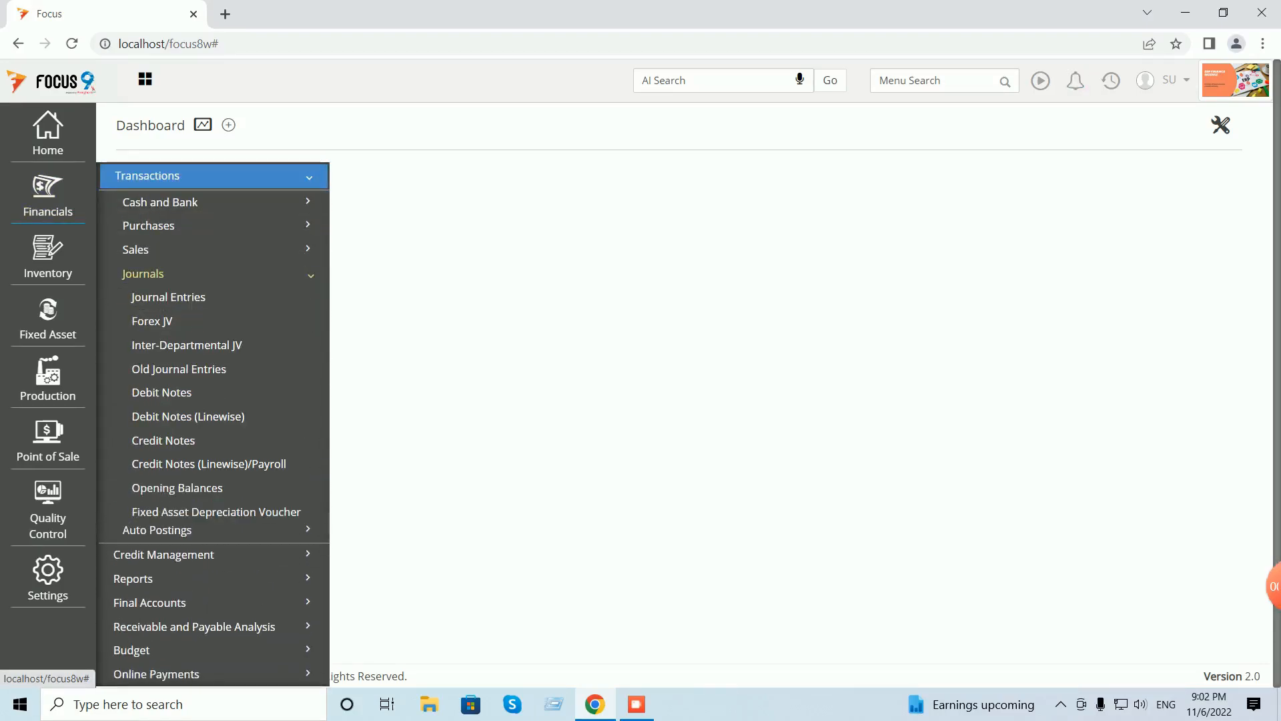
{"action": "left_click", "coordinate": [163, 439]}
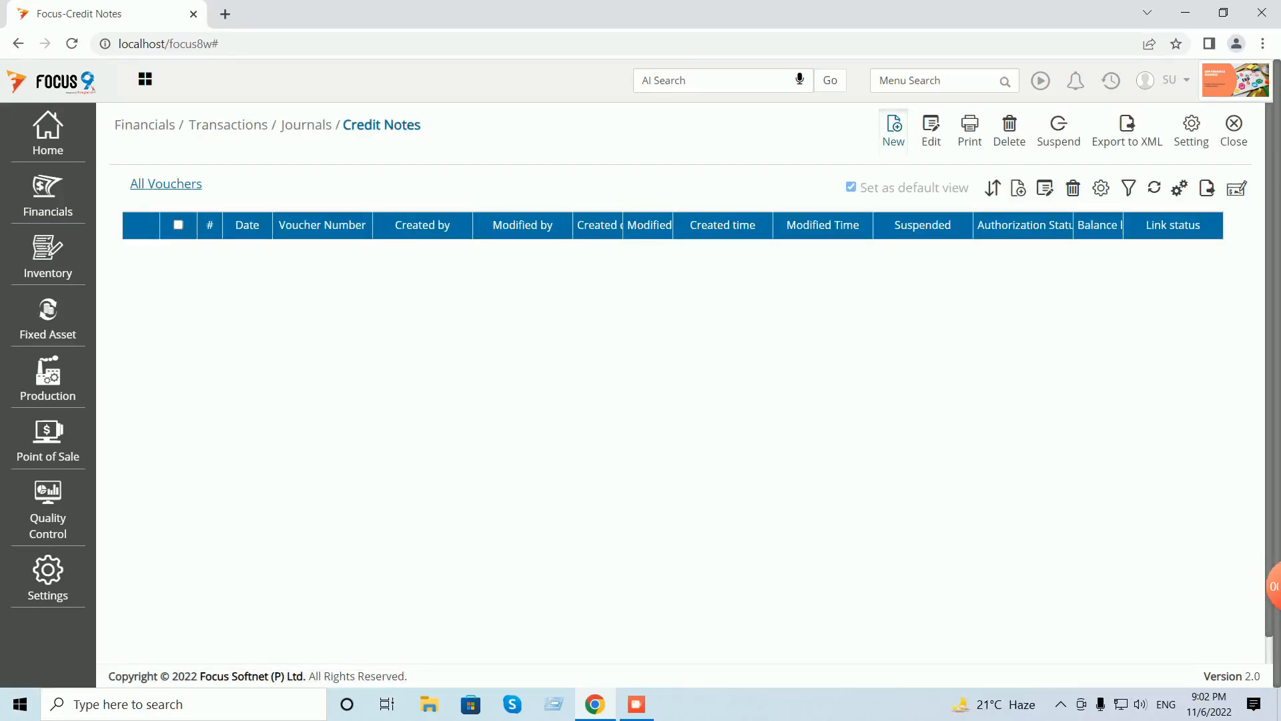
{"action": "left_click", "coordinate": [894, 131]}
{"action": "left_click", "coordinate": [370, 259]}
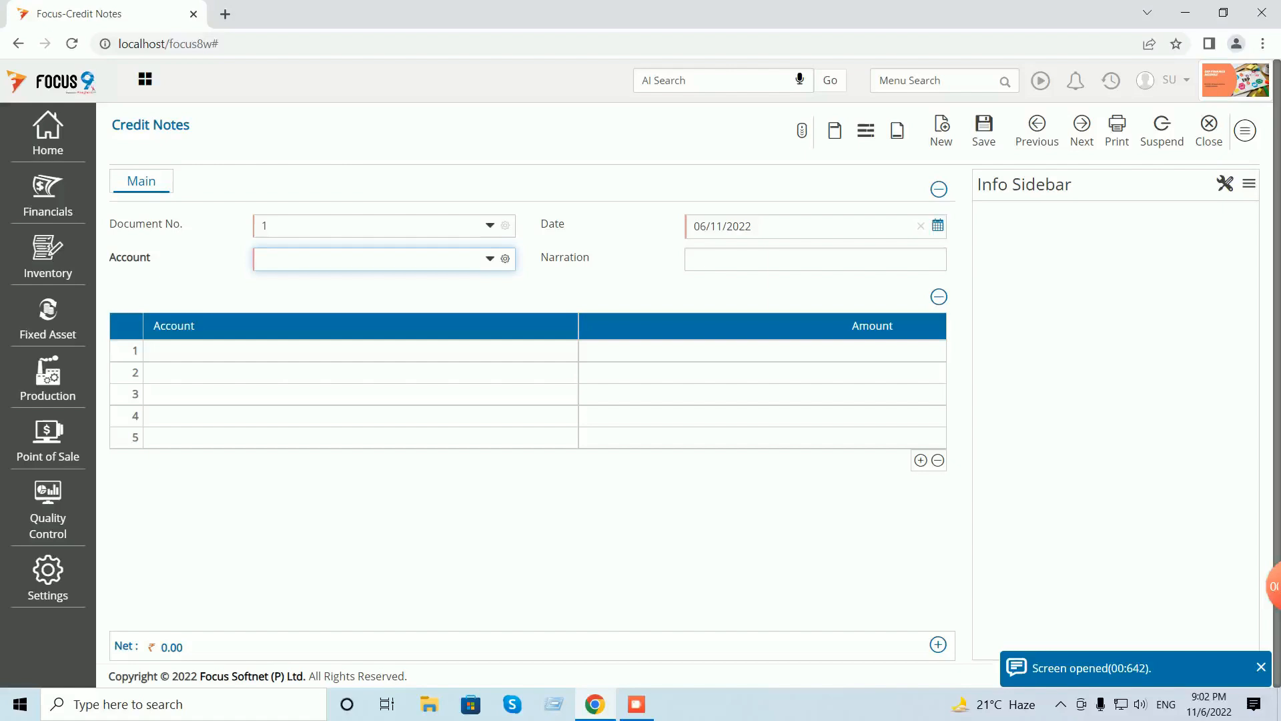
{"action": "type", "text": "cus"}
{"action": "key", "text": "Down"}
{"action": "key", "text": "Down"}
{"action": "key", "text": "Return"}
- Put Authorized Capital on line 1, then bring up a blank new-account form from the Amount cell
{"action": "key", "text": "Tab"}
{"action": "type", "text": "dis"}
{"action": "key", "text": "BackSpace"}
{"action": "key", "text": "BackSpace"}
{"action": "key", "text": "BackSpace"}
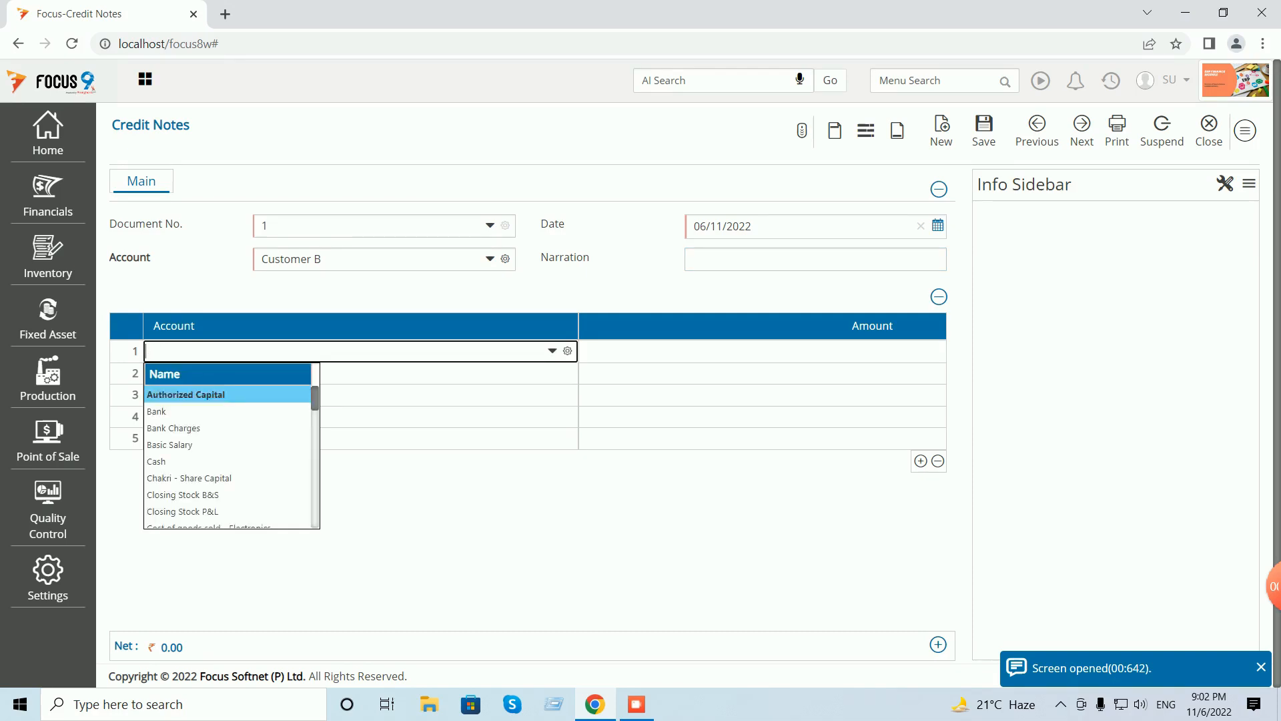
{"action": "scroll", "coordinate": [227, 454], "scroll_direction": "down", "scroll_amount": 5}
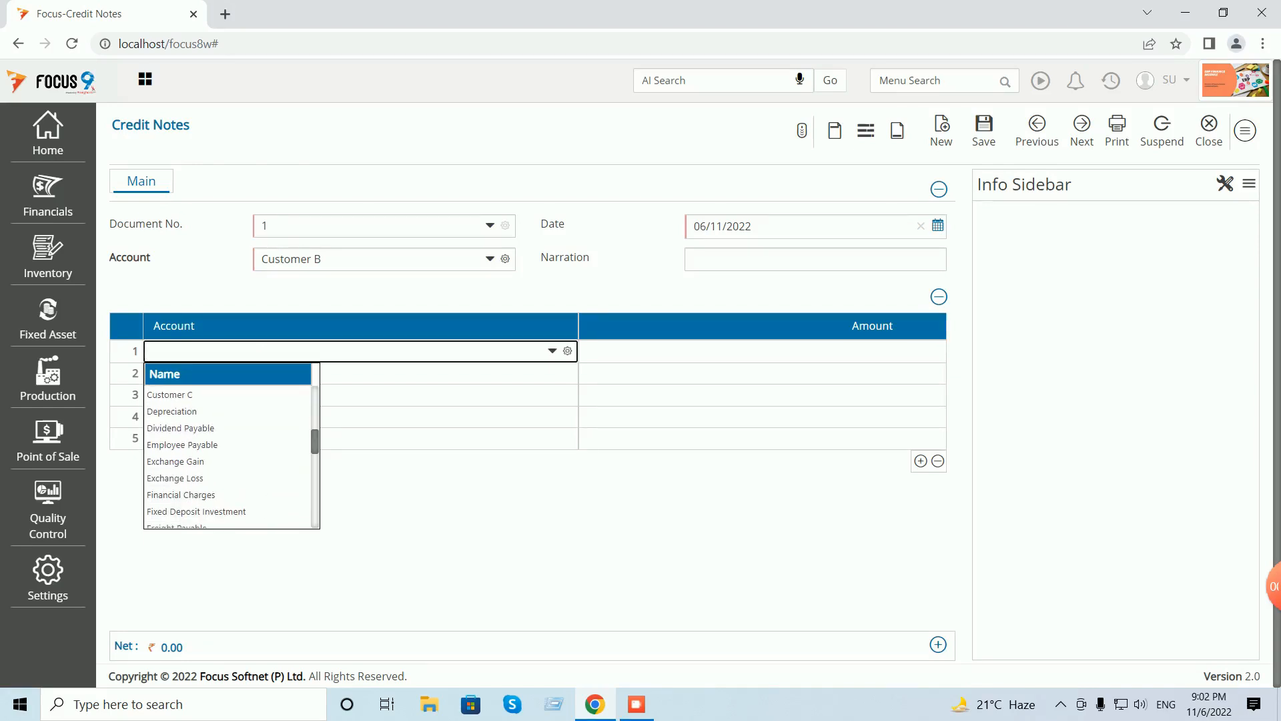
{"action": "scroll", "coordinate": [227, 453], "scroll_direction": "down", "scroll_amount": 3}
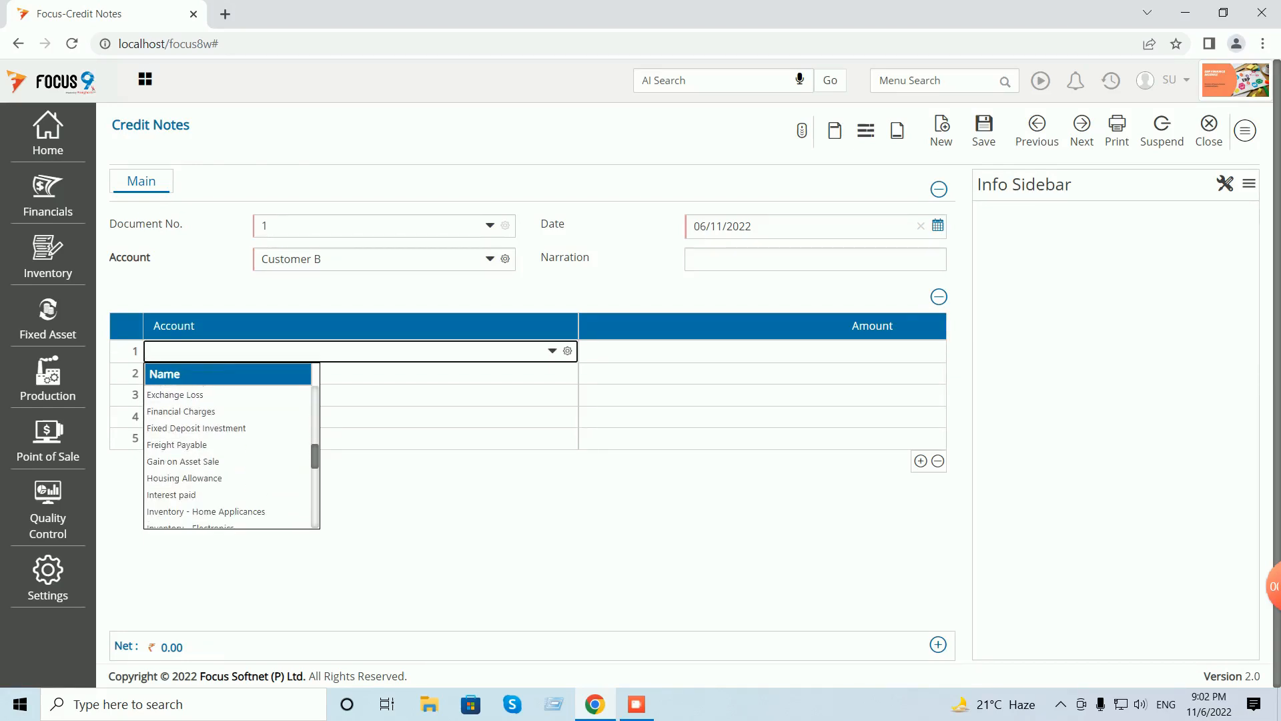
{"action": "scroll", "coordinate": [227, 454], "scroll_direction": "down", "scroll_amount": 1}
{"action": "scroll", "coordinate": [227, 454], "scroll_direction": "down", "scroll_amount": 3}
{"action": "scroll", "coordinate": [227, 453], "scroll_direction": "down", "scroll_amount": 6}
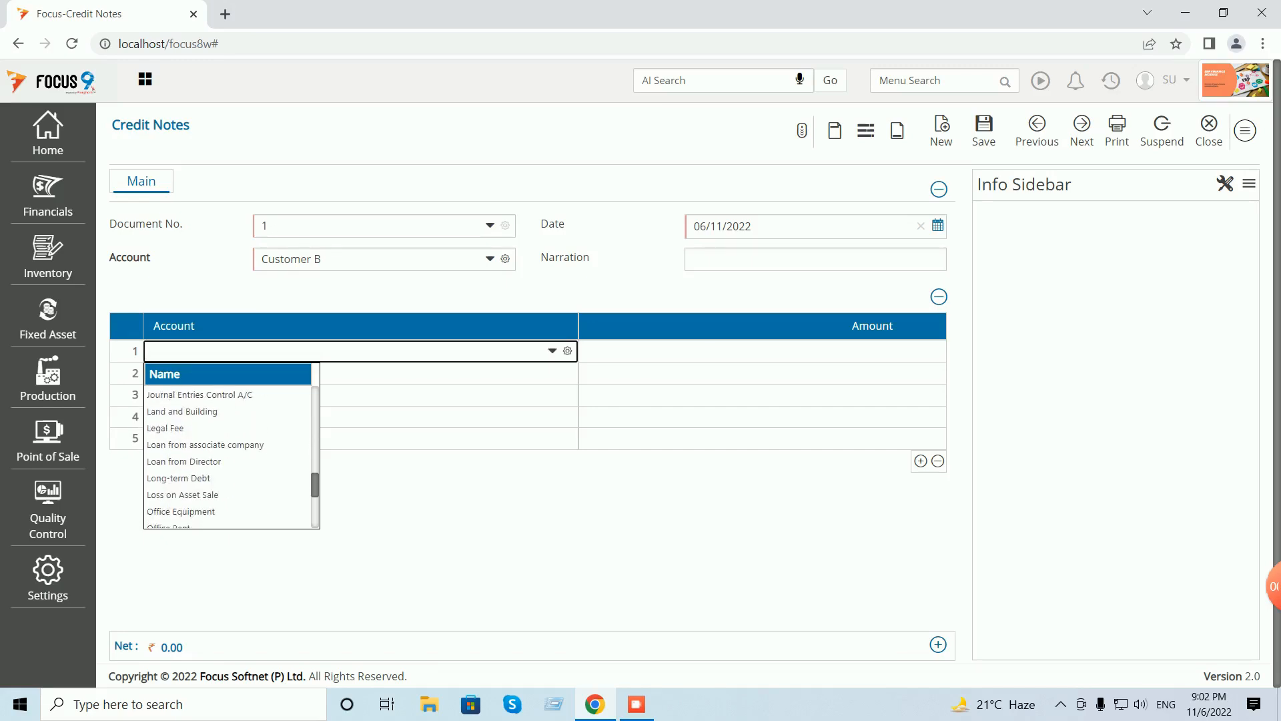
{"action": "scroll", "coordinate": [227, 454], "scroll_direction": "down", "scroll_amount": 3}
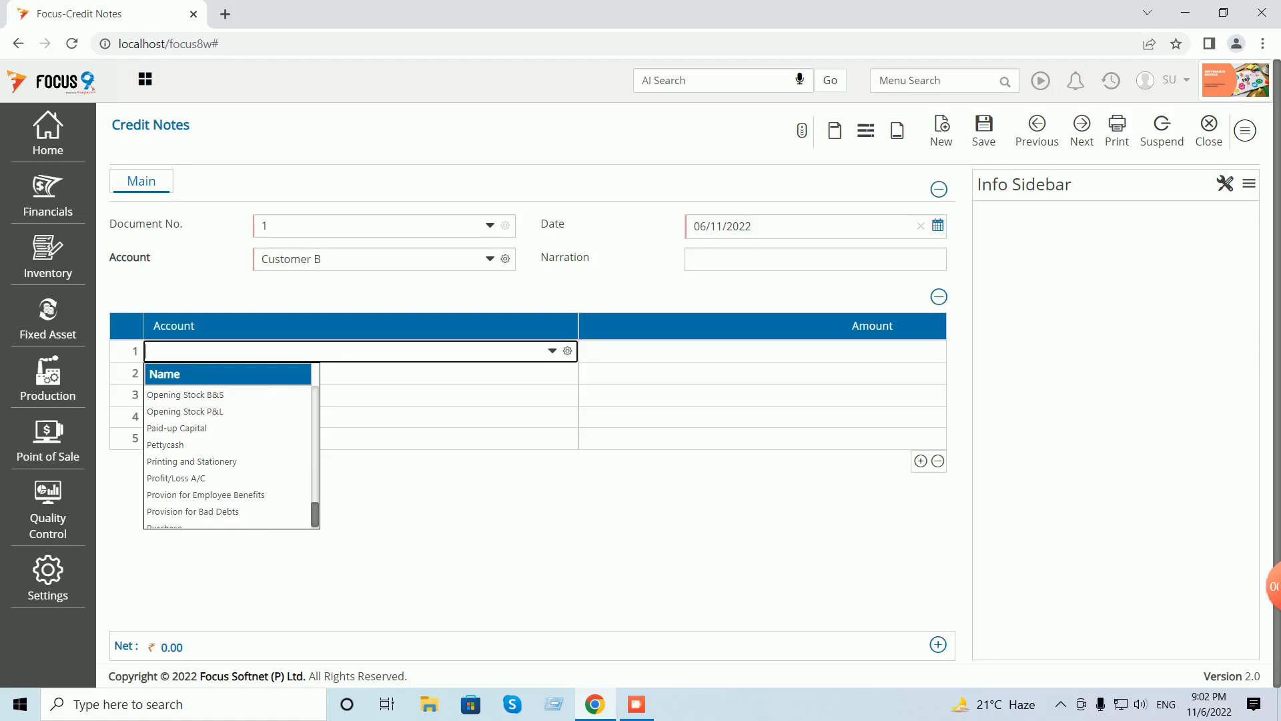
{"action": "scroll", "coordinate": [227, 454], "scroll_direction": "down", "scroll_amount": 3}
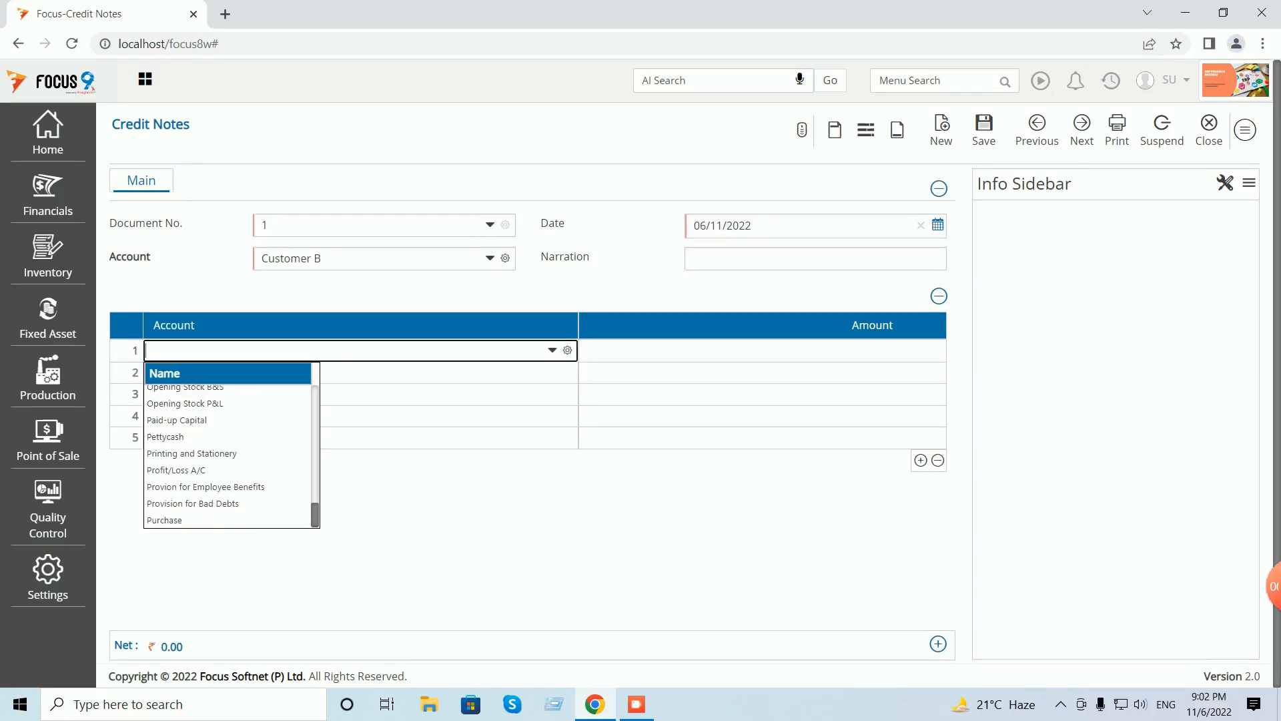
{"action": "left_click", "coordinate": [315, 514]}
{"action": "left_click", "coordinate": [762, 351]}
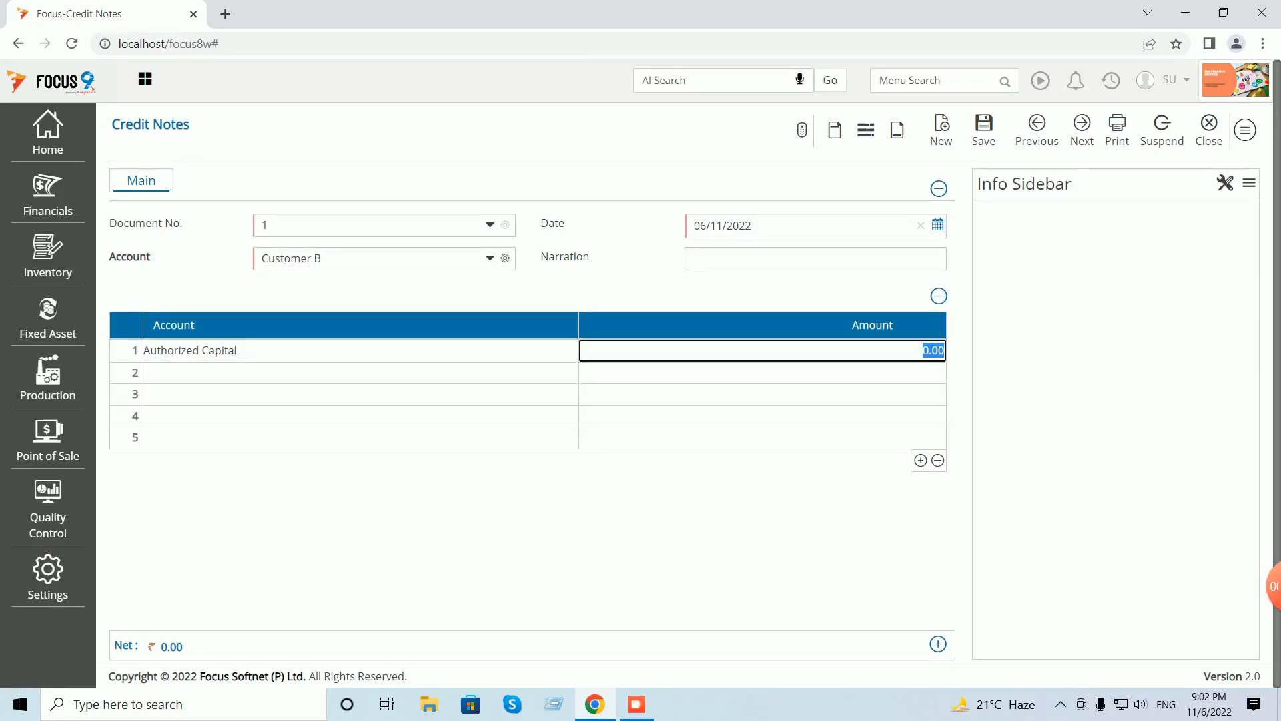
{"action": "key", "text": "alt+c"}
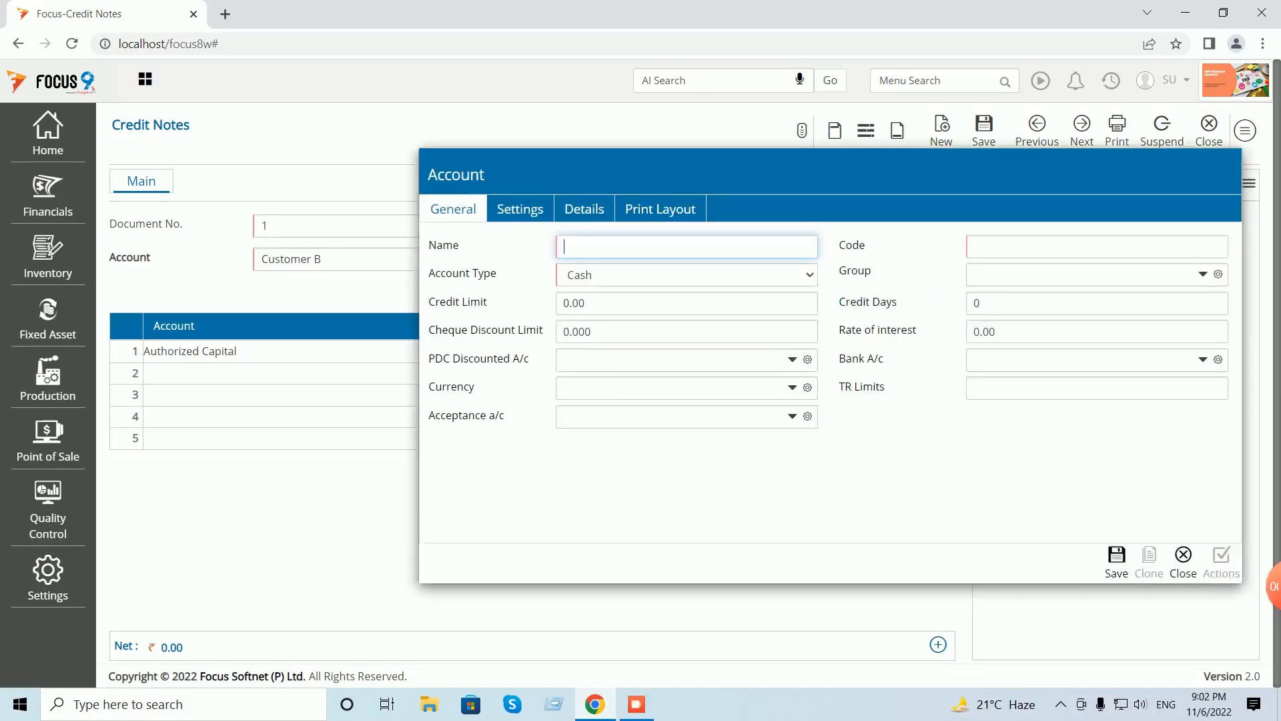
- Save a new account 'Discount Paid' with code E02 and account type Selling expenses
{"action": "type", "text": "Dis"}
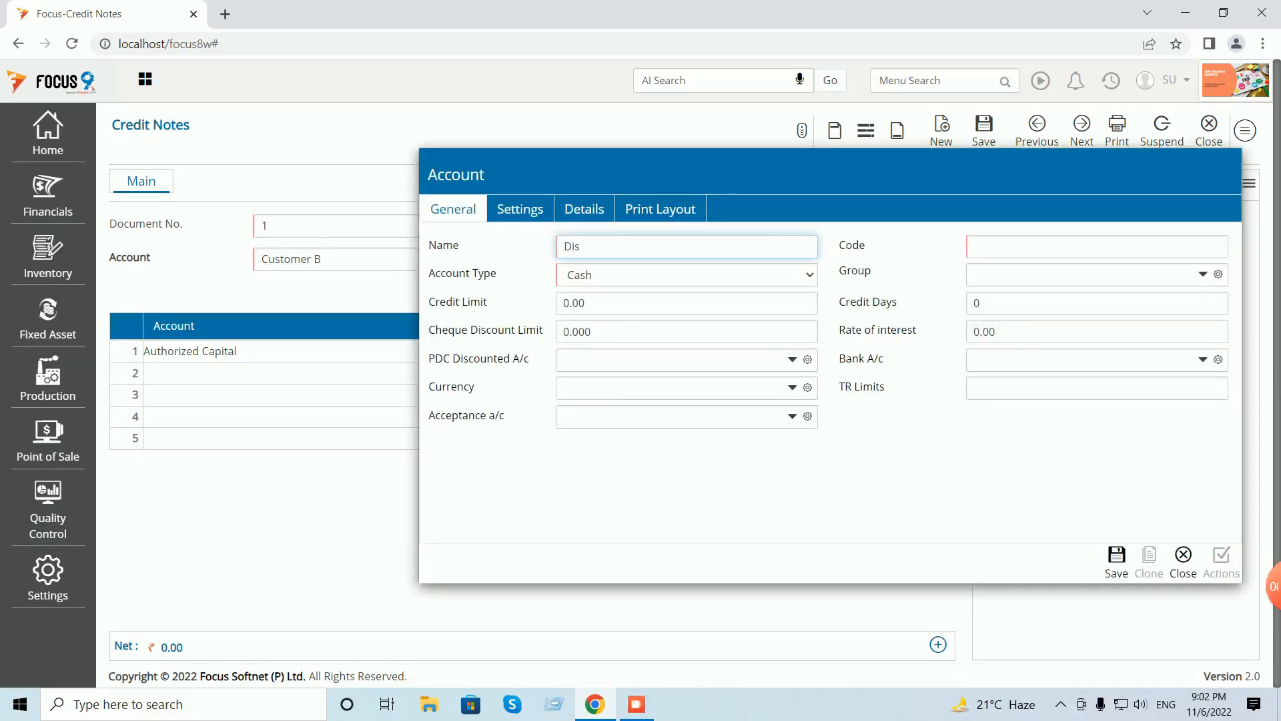
{"action": "type", "text": "count Paid"}
{"action": "key", "text": "Tab"}
{"action": "type", "text": "Exp"}
{"action": "key", "text": "BackSpace"}
{"action": "key", "text": "BackSpace"}
{"action": "type", "text": "02"}
{"action": "key", "text": "Tab"}
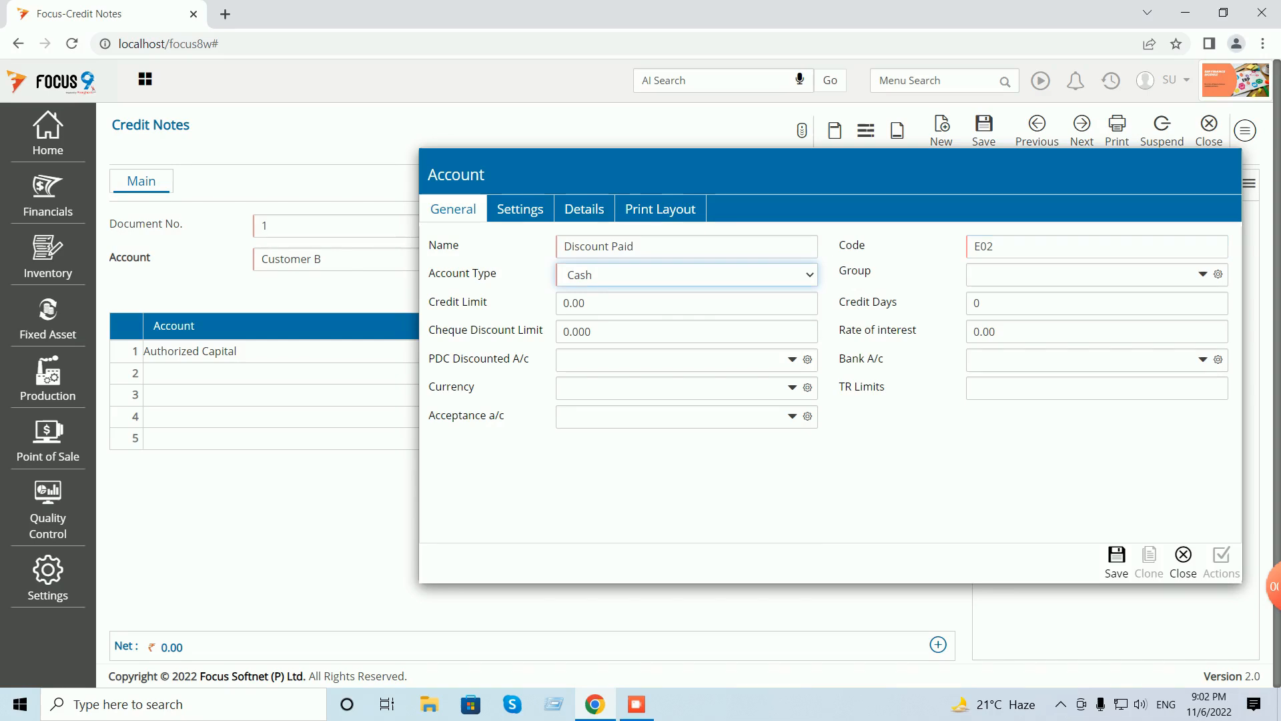
{"action": "left_click", "coordinate": [687, 275]}
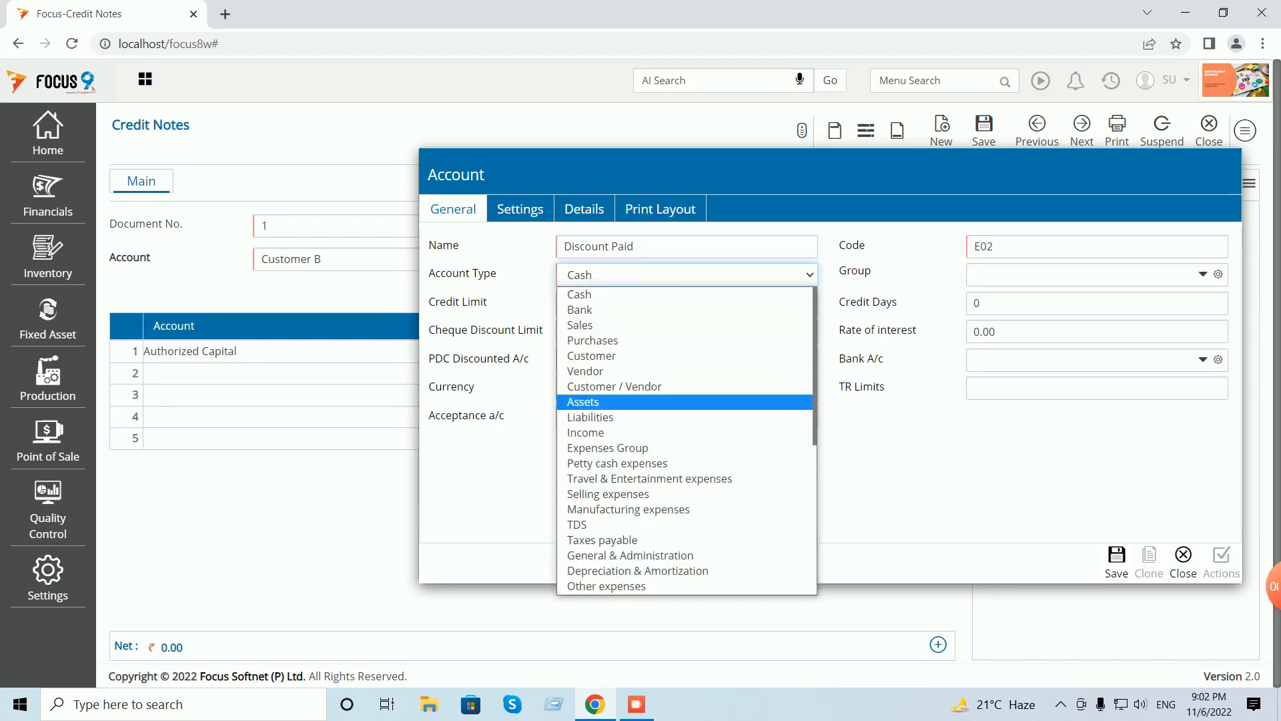
{"action": "left_click", "coordinate": [608, 494]}
{"action": "key", "text": "Return"}
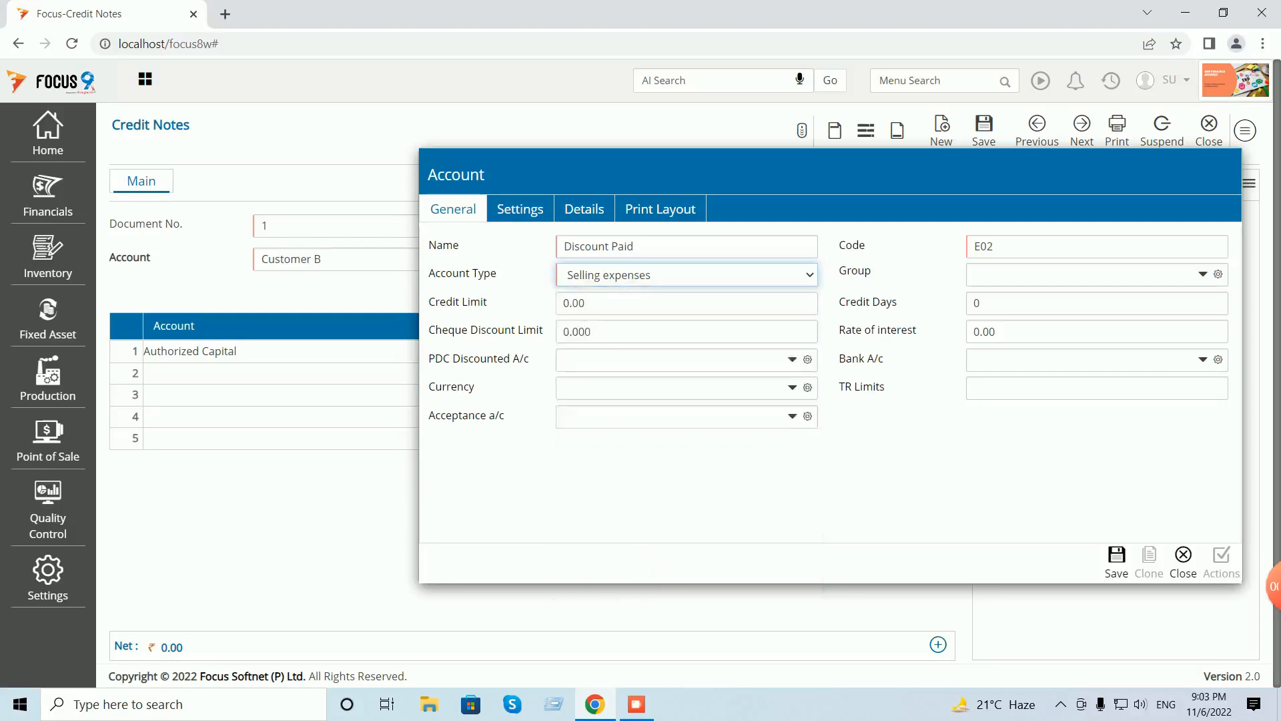
{"action": "left_click", "coordinate": [1117, 562]}
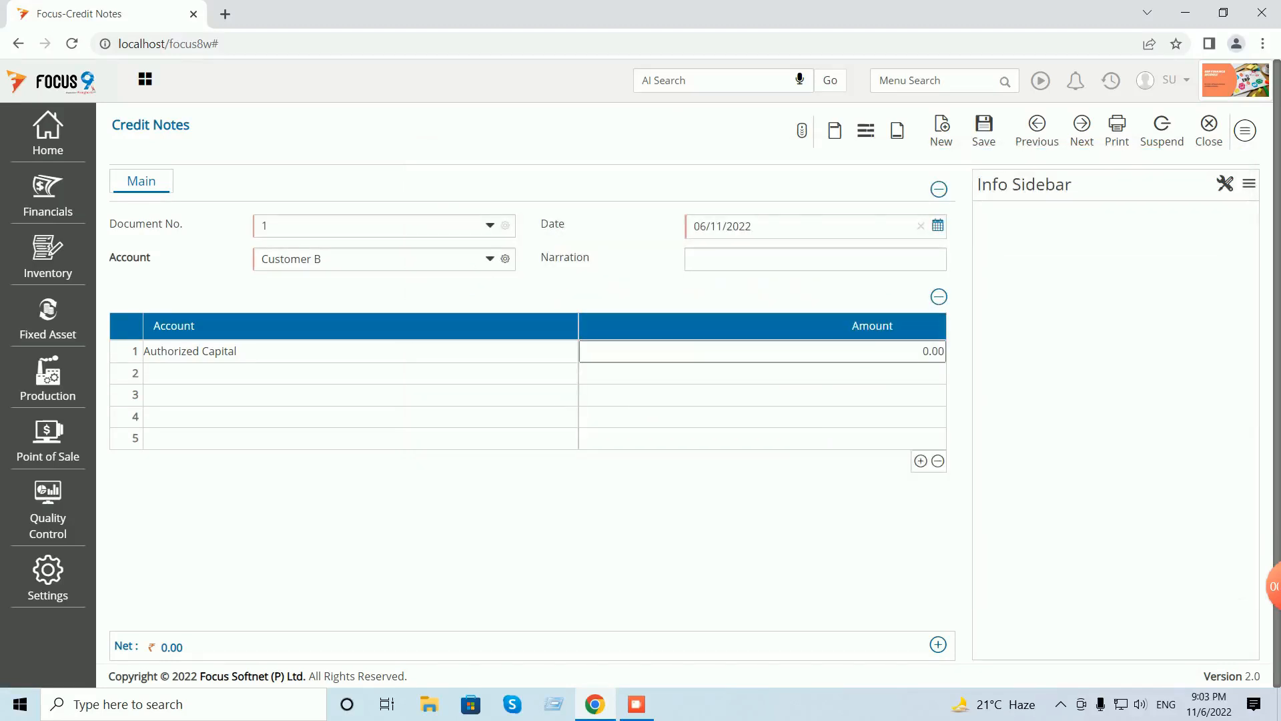
- Replace line 1's account with Discount Paid and enter an amount of 35.00
{"action": "left_click", "coordinate": [360, 351]}
{"action": "key", "text": "BackSpace"}
{"action": "key", "text": "BackSpace"}
{"action": "key", "text": "BackSpace"}
{"action": "key", "text": "BackSpace"}
{"action": "key", "text": "BackSpace"}
{"action": "key", "text": "BackSpace"}
{"action": "key", "text": "BackSpace"}
{"action": "key", "text": "BackSpace"}
{"action": "key", "text": "BackSpace"}
{"action": "key", "text": "BackSpace"}
{"action": "key", "text": "BackSpace"}
{"action": "key", "text": "BackSpace"}
{"action": "key", "text": "BackSpace"}
{"action": "key", "text": "BackSpace"}
{"action": "key", "text": "BackSpace"}
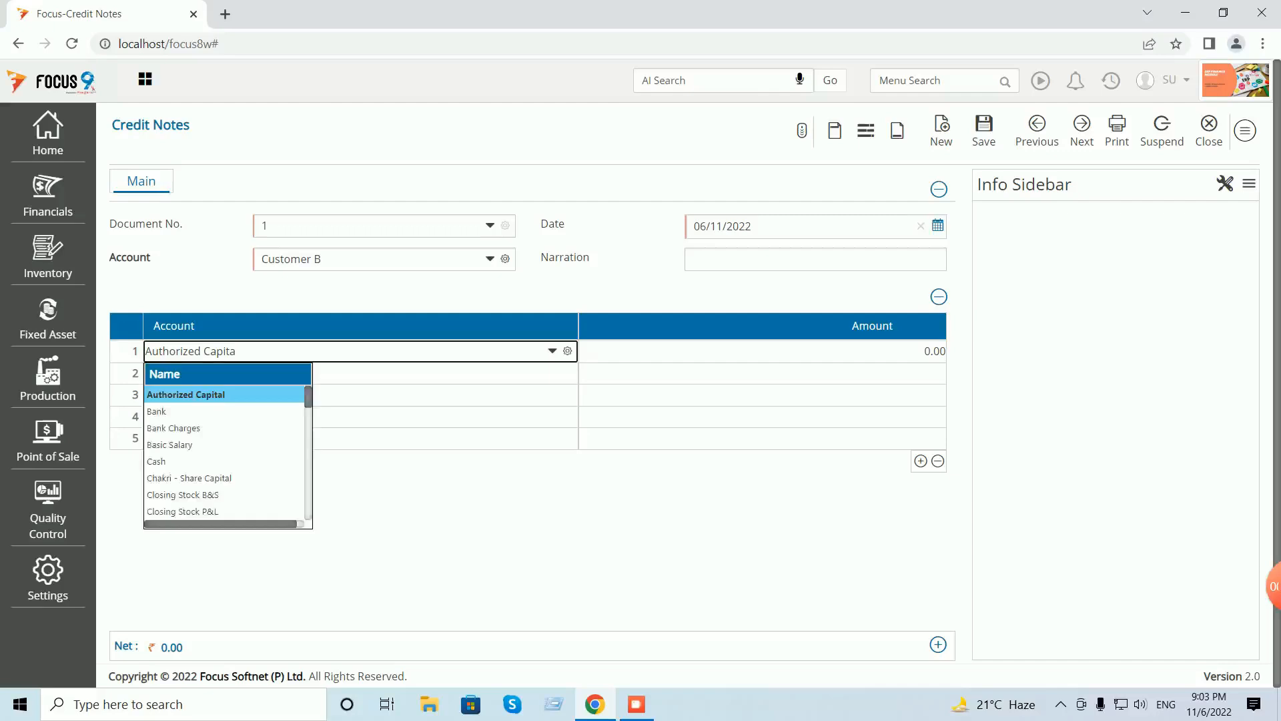
{"action": "key", "text": "BackSpace"}
{"action": "key", "text": "BackSpace"}
{"action": "key", "text": "BackSpace"}
{"action": "type", "text": "Dis"}
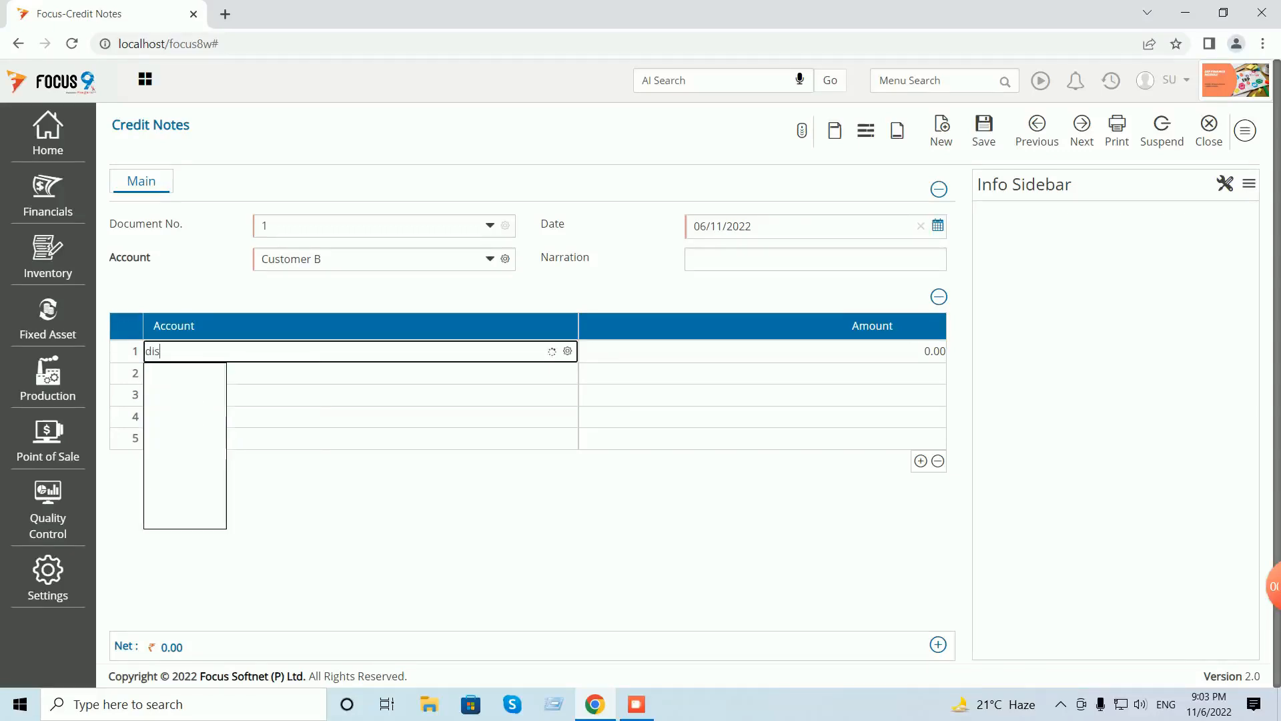
{"action": "key", "text": "Return"}
{"action": "type", "text": "35"}
{"action": "key", "text": "Return"}
- Cancel the bill reference and close the credit note, discarding changes, back to the Dashboard
{"action": "left_click", "coordinate": [868, 351]}
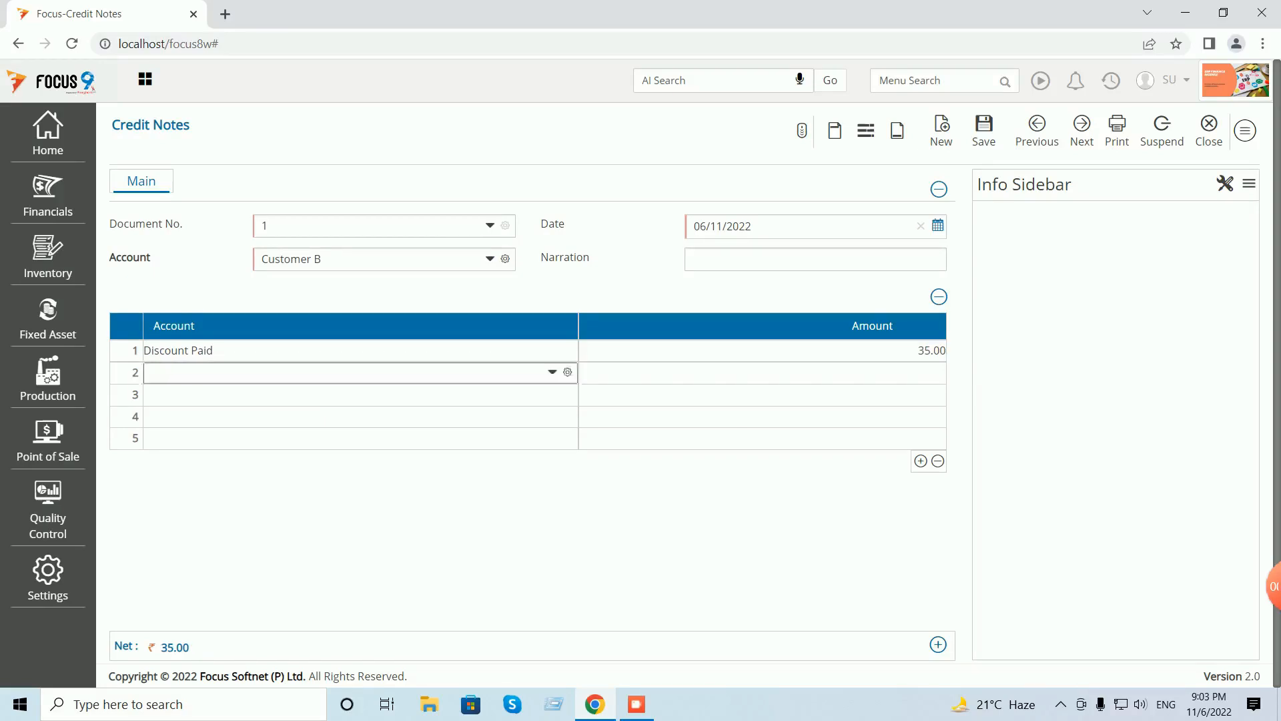
{"action": "left_click", "coordinate": [984, 130]}
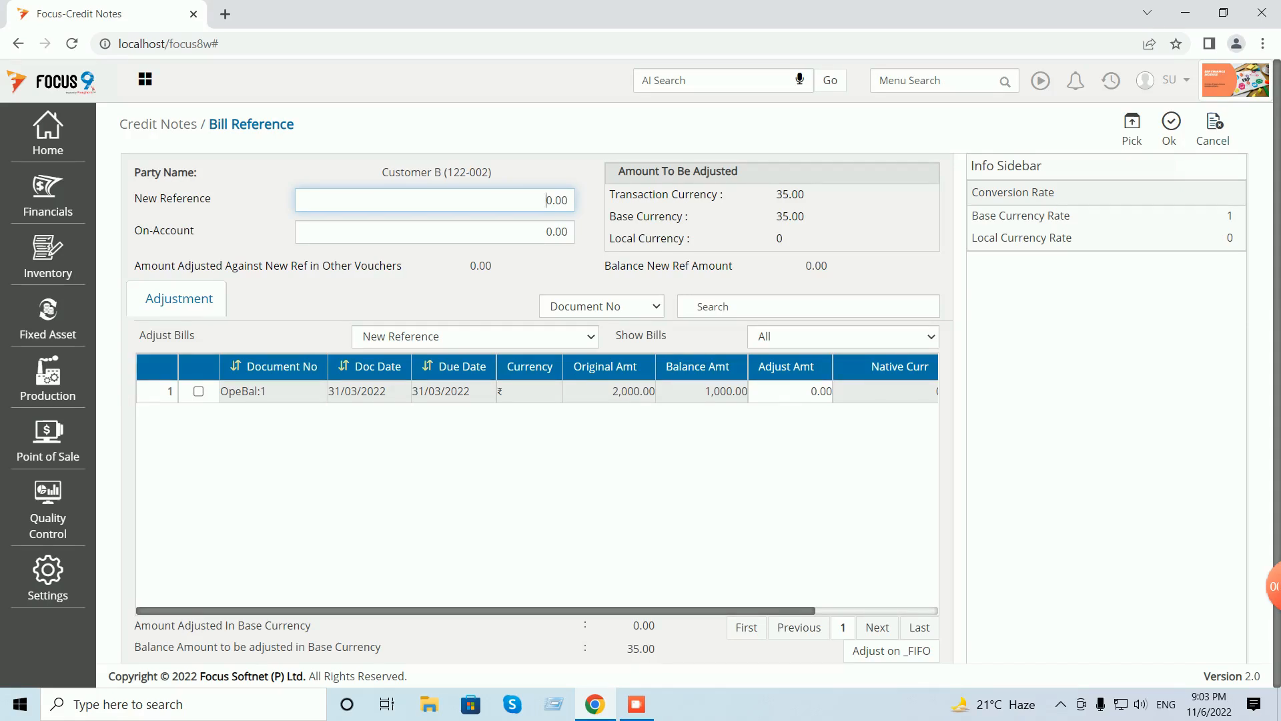
{"action": "left_click", "coordinate": [1212, 130]}
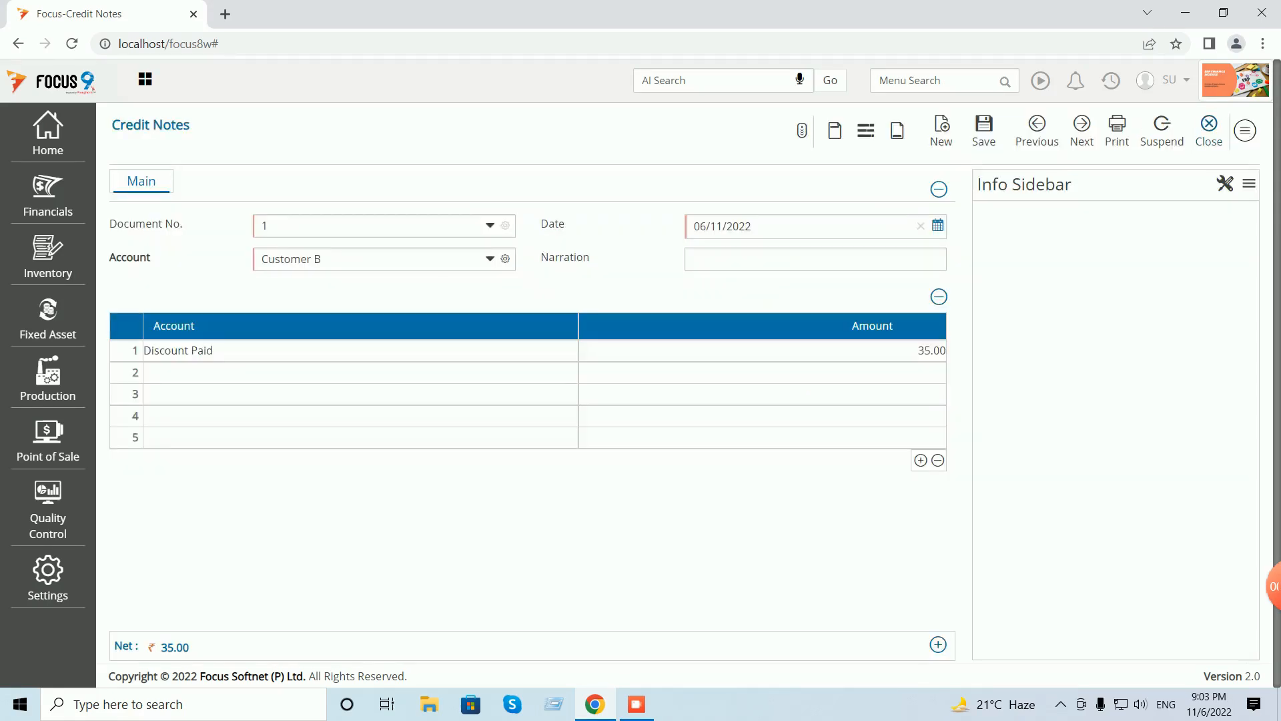
{"action": "left_click", "coordinate": [1209, 130]}
{"action": "key", "text": "Return"}
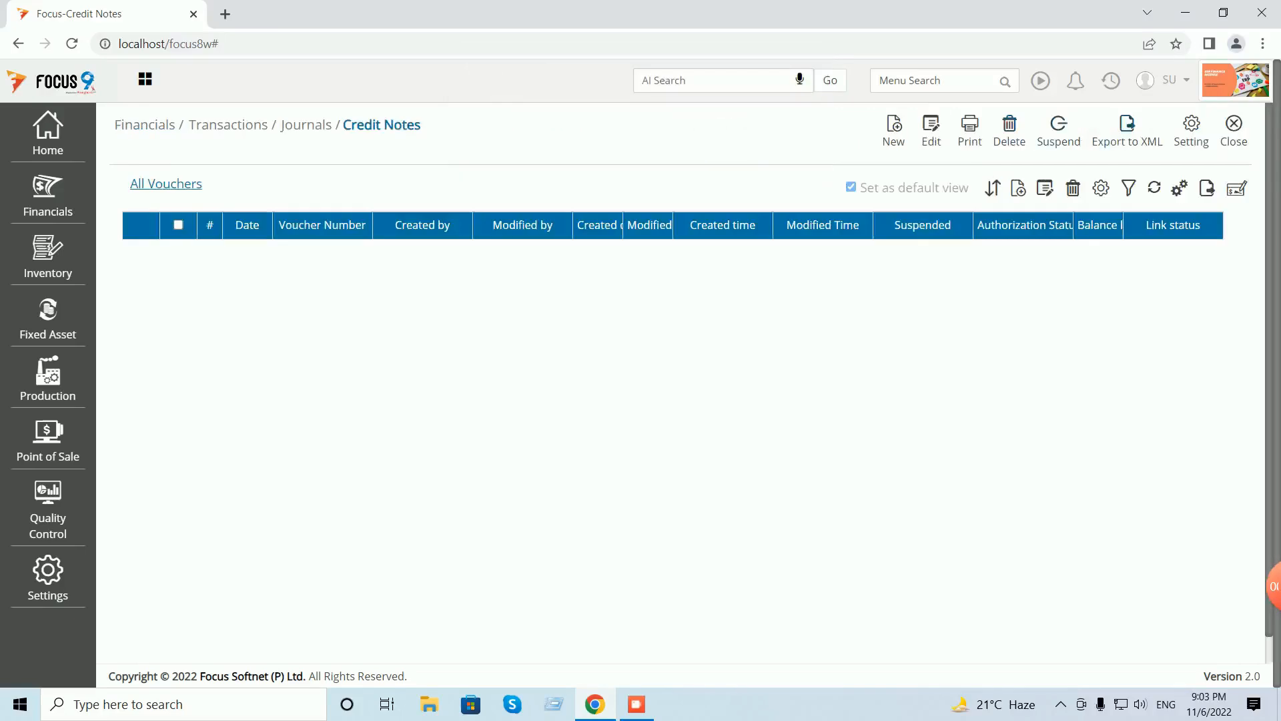
{"action": "left_click", "coordinate": [1234, 130]}
- Review sales invoice 1 for Customer A, then close the Sales Invoices screen
{"action": "left_click", "coordinate": [1110, 80]}
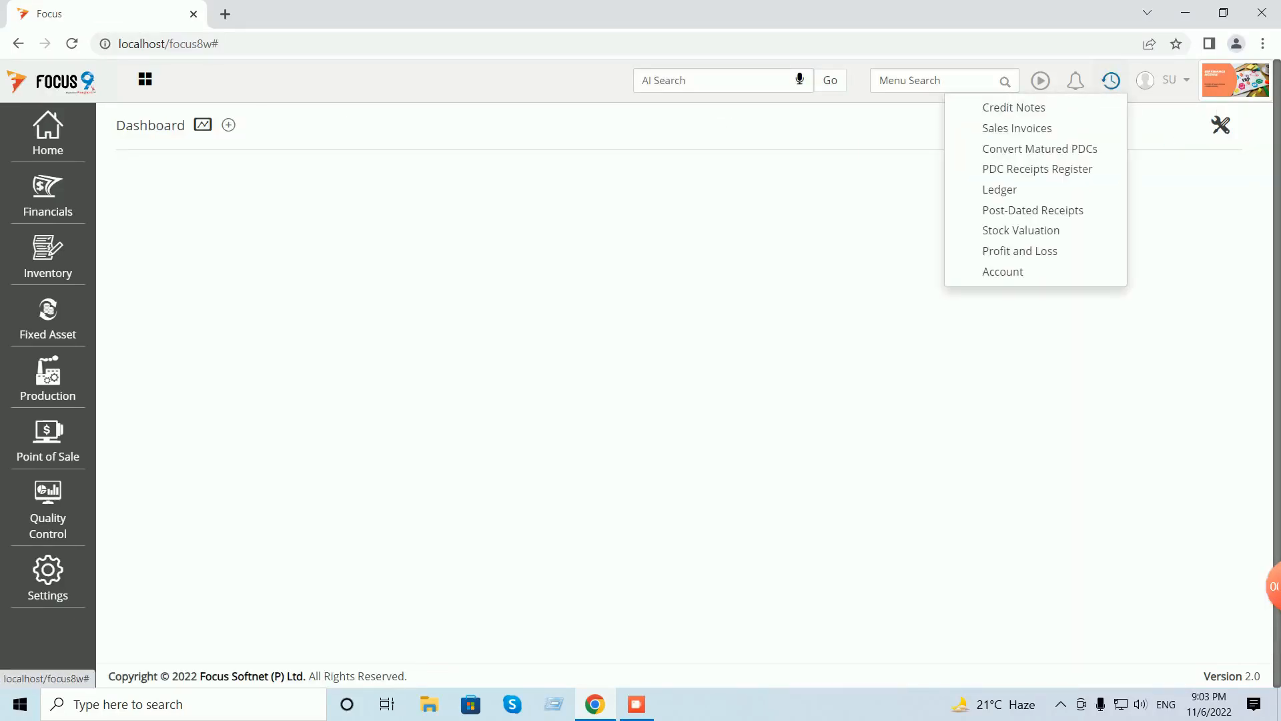
{"action": "left_click", "coordinate": [1068, 129]}
{"action": "double_click", "coordinate": [323, 251]}
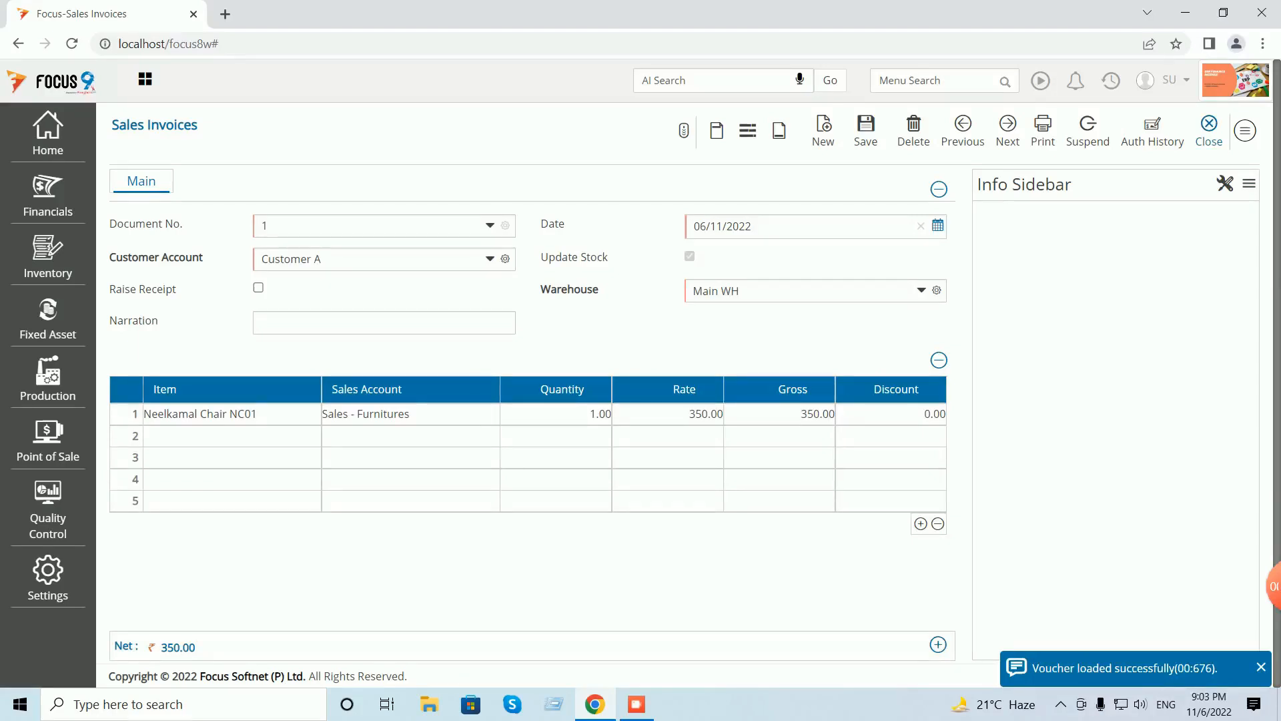
{"action": "left_click", "coordinate": [1209, 130]}
{"action": "left_click", "coordinate": [1234, 130]}
- Start a new Credit Note for Customer A with a Discount Paid line of 35
{"action": "left_click", "coordinate": [1110, 80]}
{"action": "left_click", "coordinate": [1021, 128]}
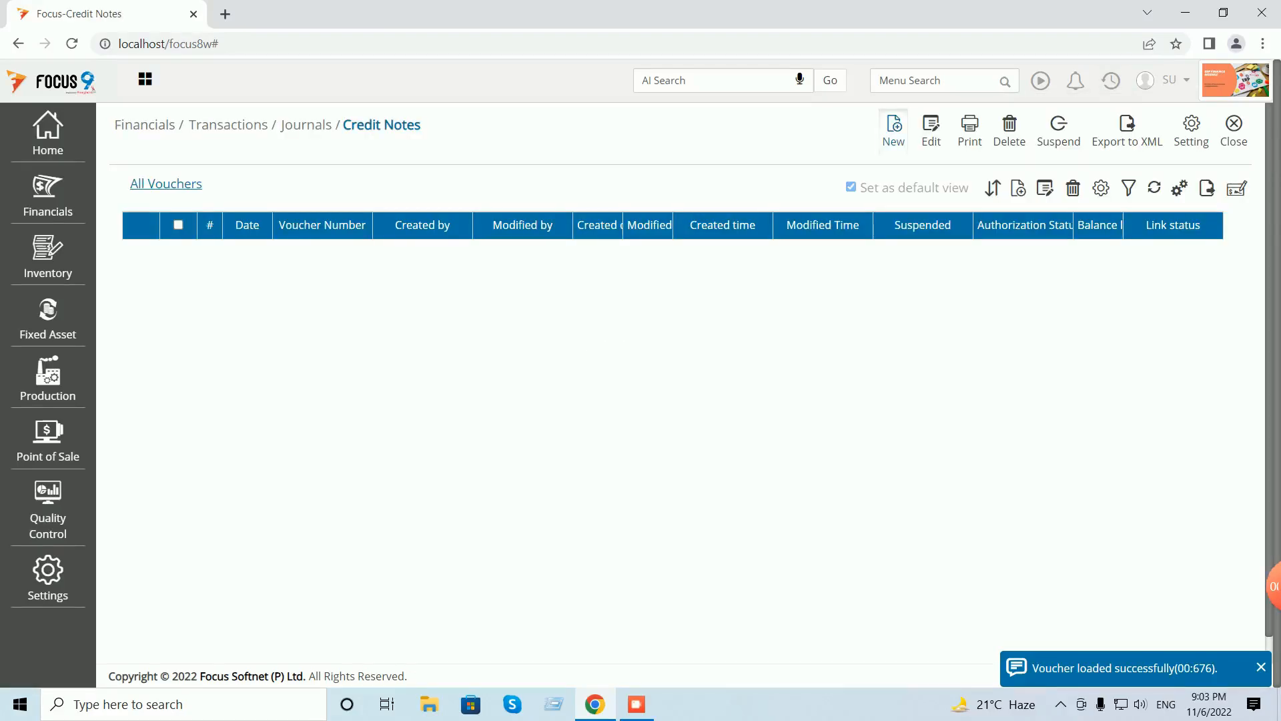
{"action": "left_click", "coordinate": [895, 130]}
{"action": "key", "text": "Tab"}
{"action": "type", "text": "cus"}
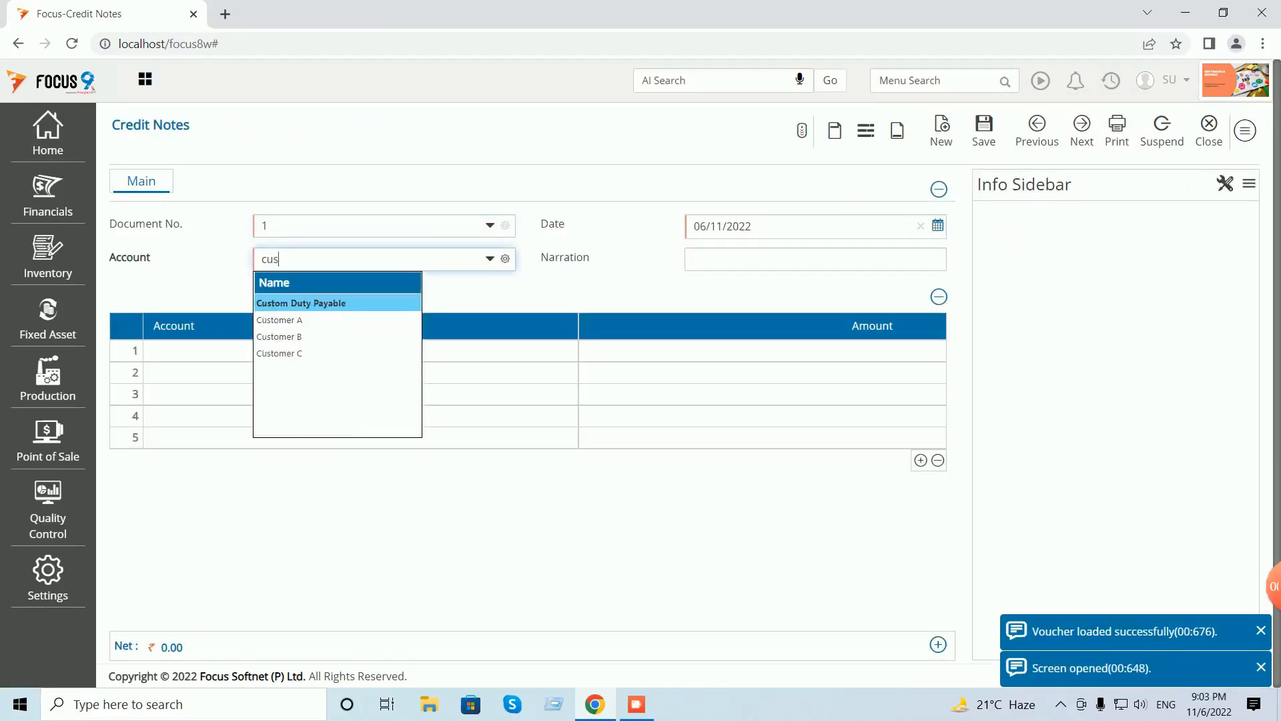
{"action": "key", "text": "Tab"}
{"action": "key", "text": "Tab"}
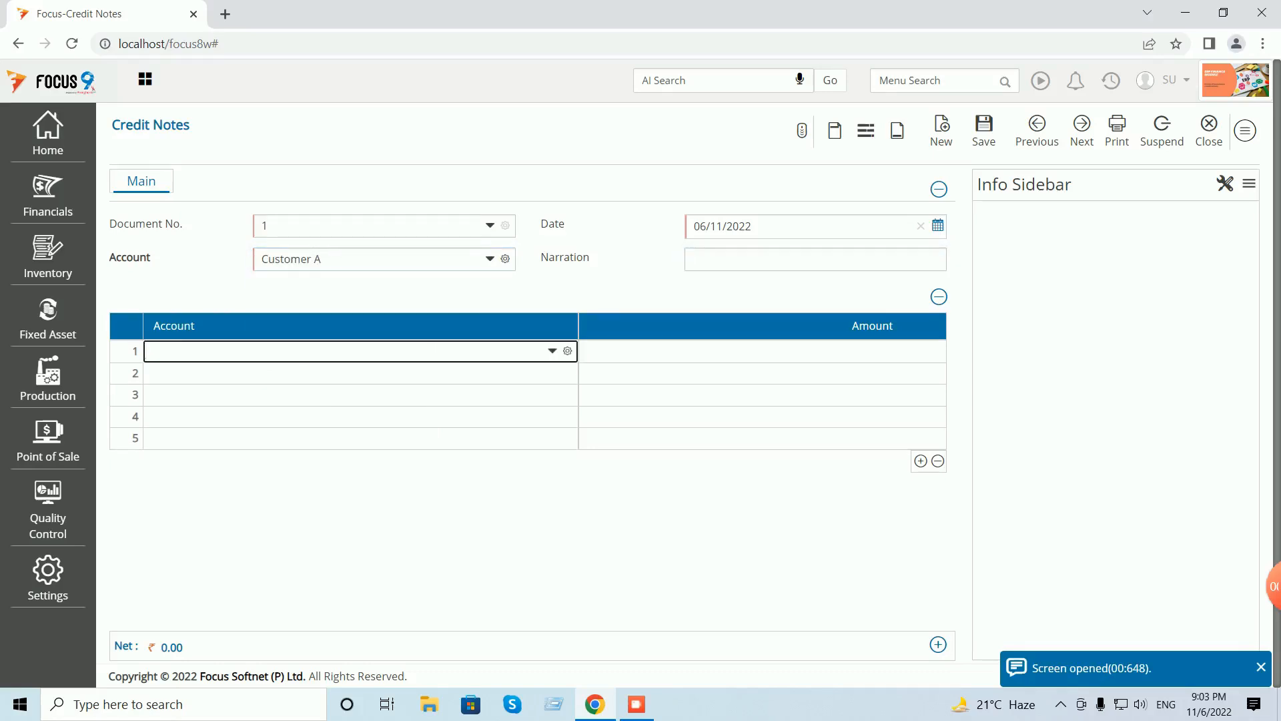
{"action": "type", "text": "dis"}
{"action": "key", "text": "Tab"}
{"action": "type", "text": "35"}
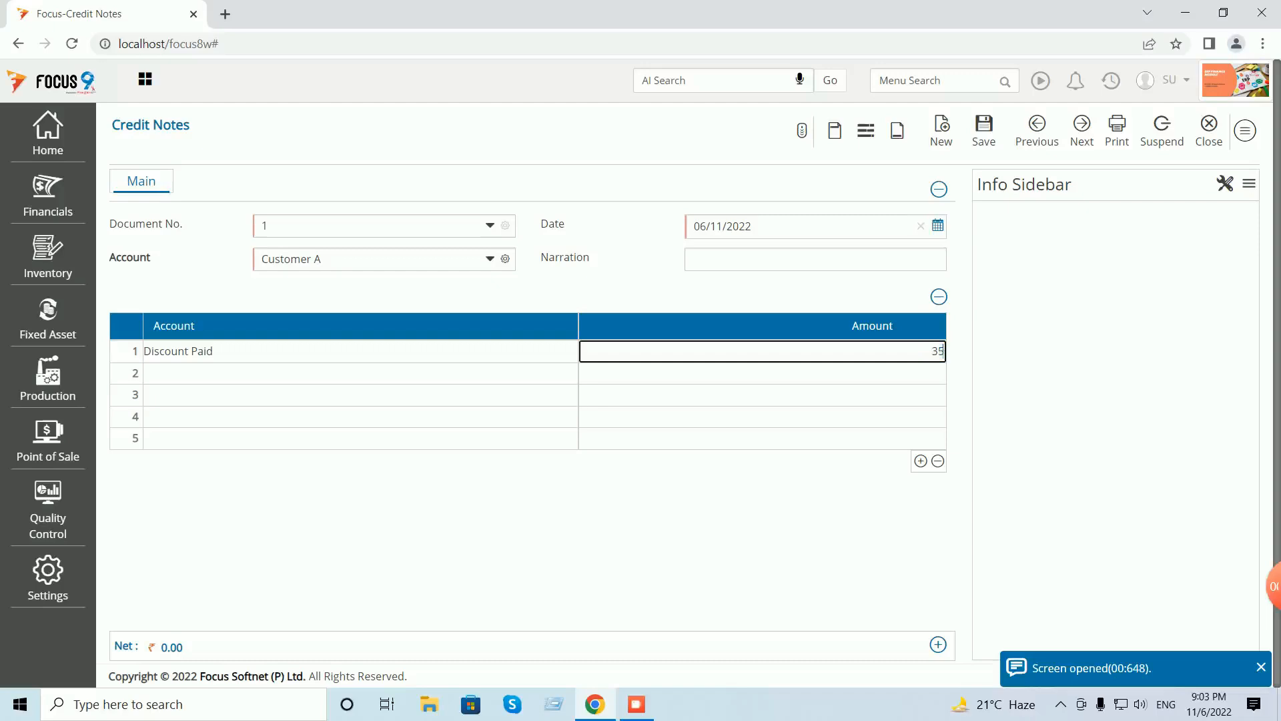
- Enter the narration 'being discount credit note given'
{"action": "left_click", "coordinate": [815, 259]}
{"action": "type", "text": "bein"}
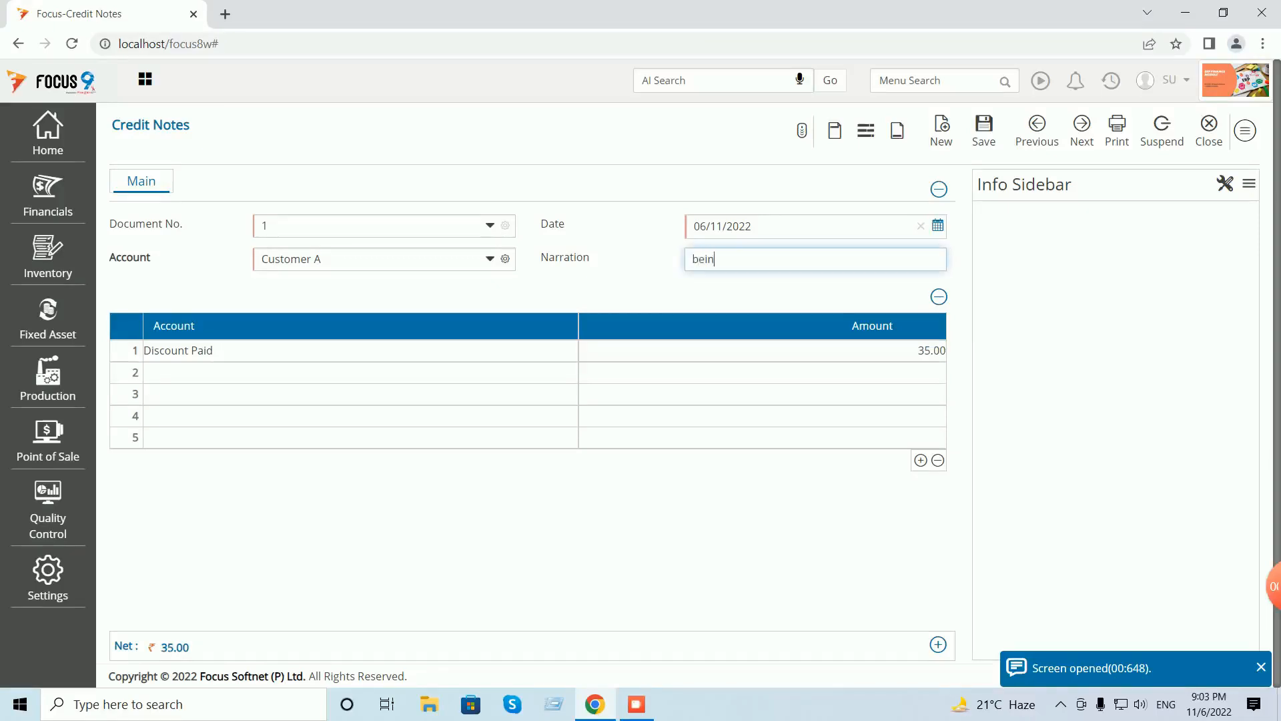
{"action": "type", "text": "g discount credit not"}
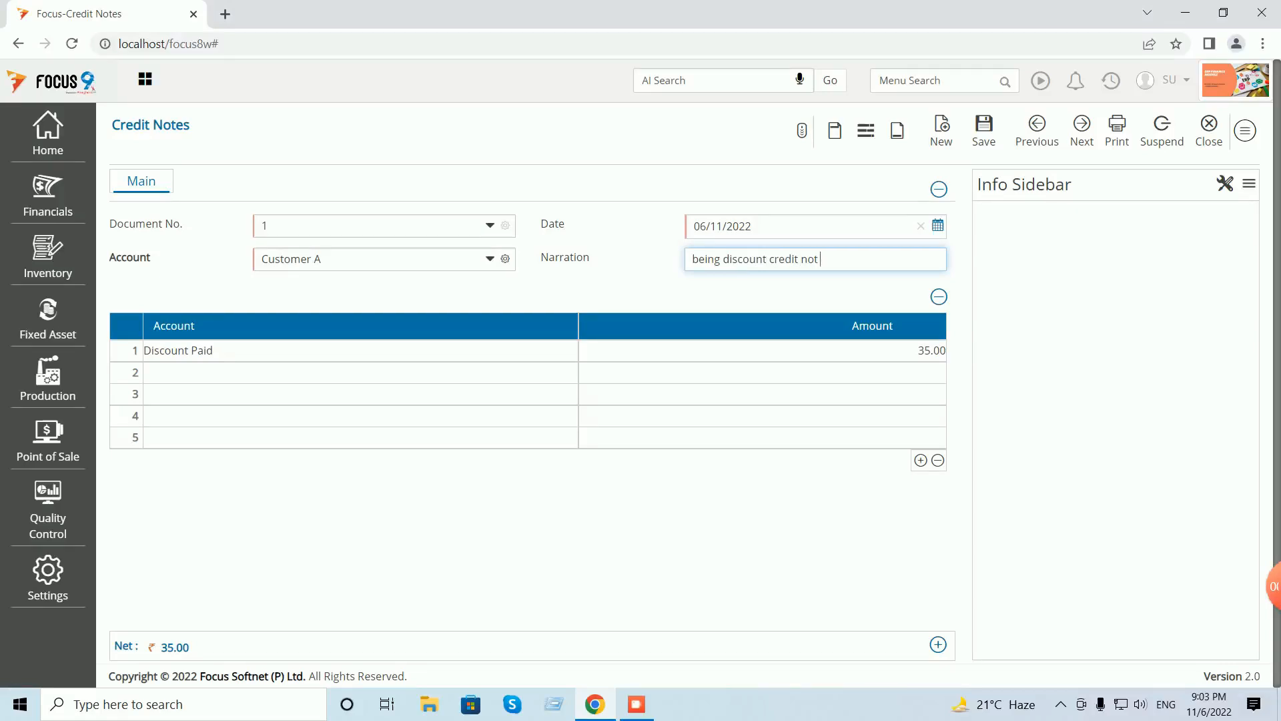
{"action": "type", "text": "e given"}
- Save Credit Note 1 with the 35.00 adjusted against SalInv:1, then close the entry form
{"action": "left_click", "coordinate": [983, 128]}
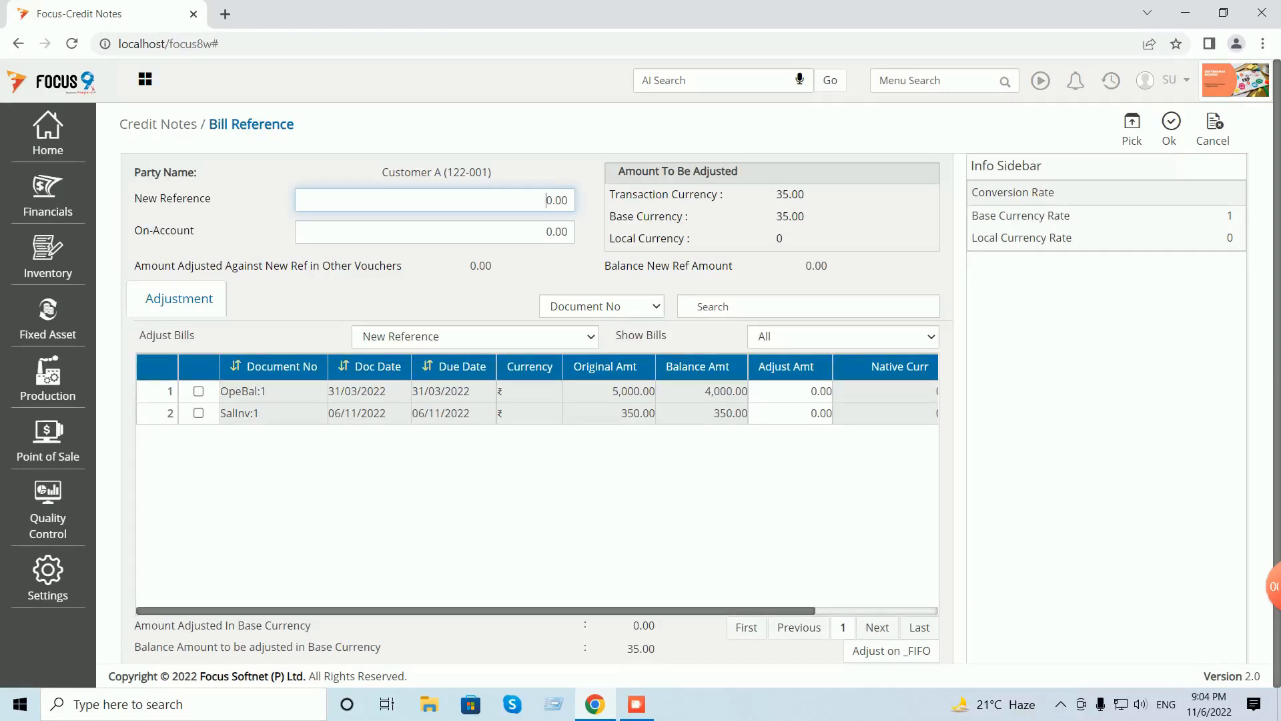
{"action": "left_click", "coordinate": [789, 414]}
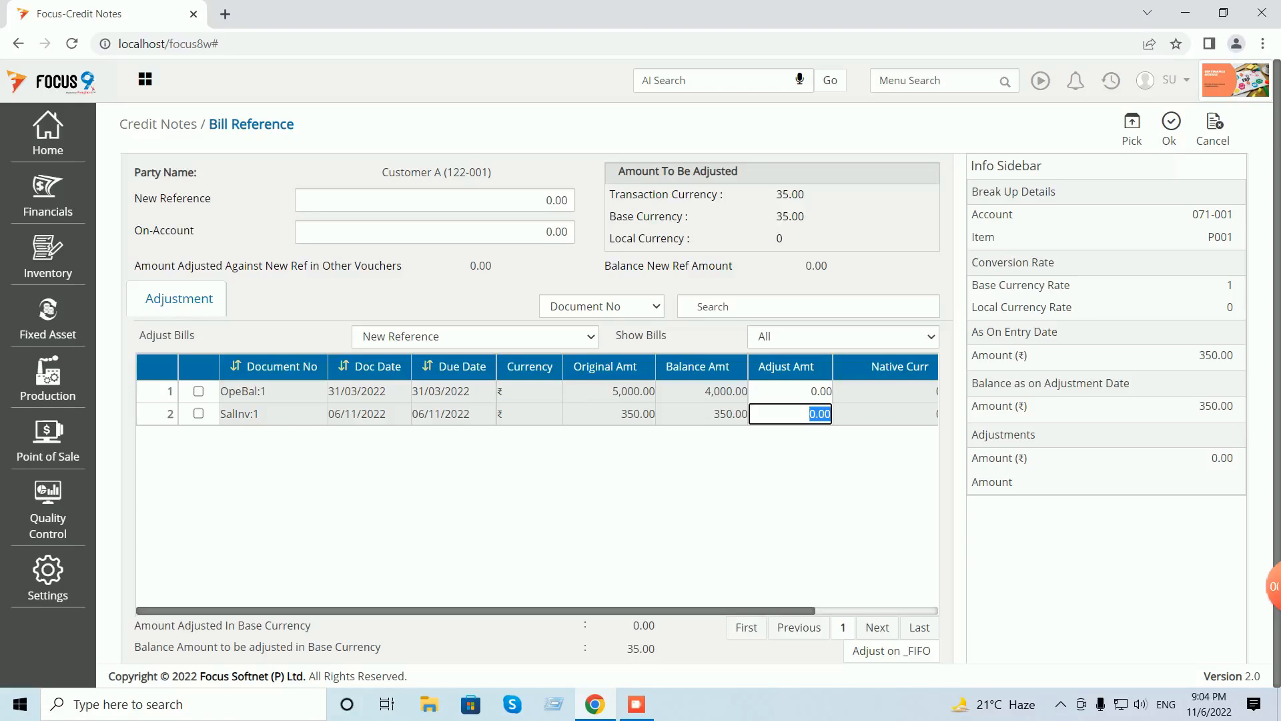
{"action": "left_click", "coordinate": [1132, 128]}
{"action": "left_click", "coordinate": [1170, 123]}
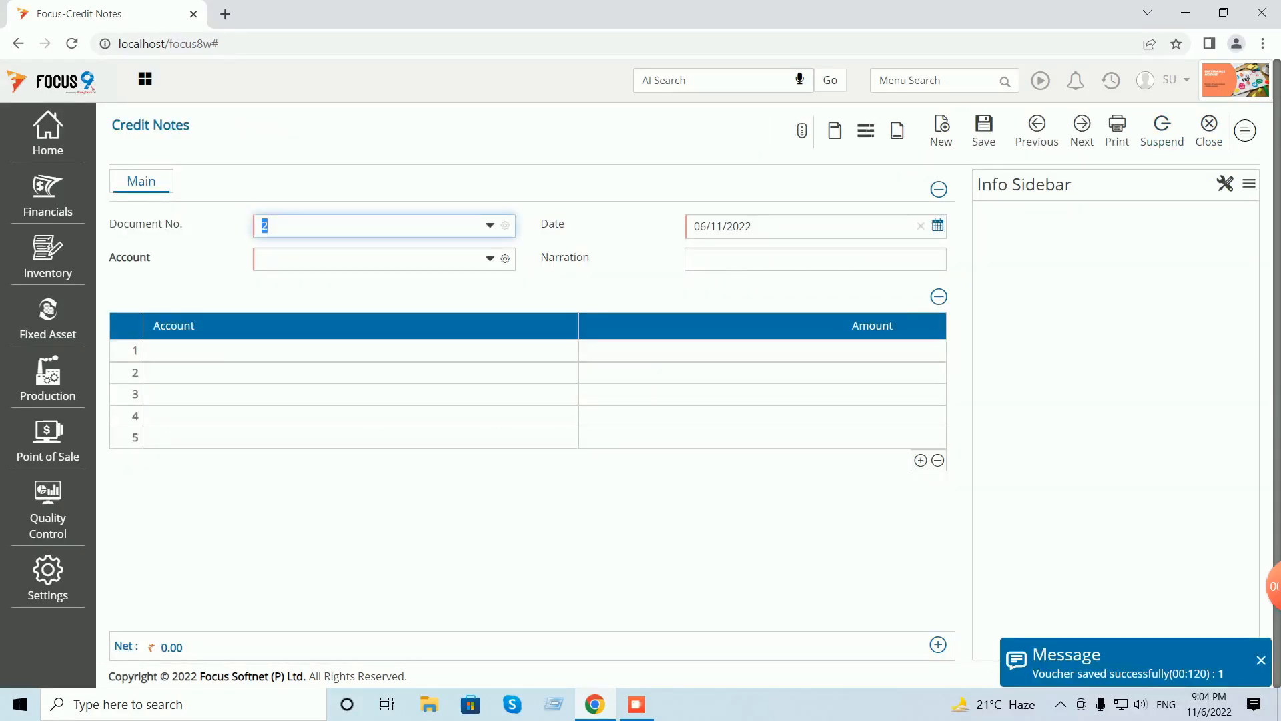
{"action": "left_click", "coordinate": [1215, 130]}
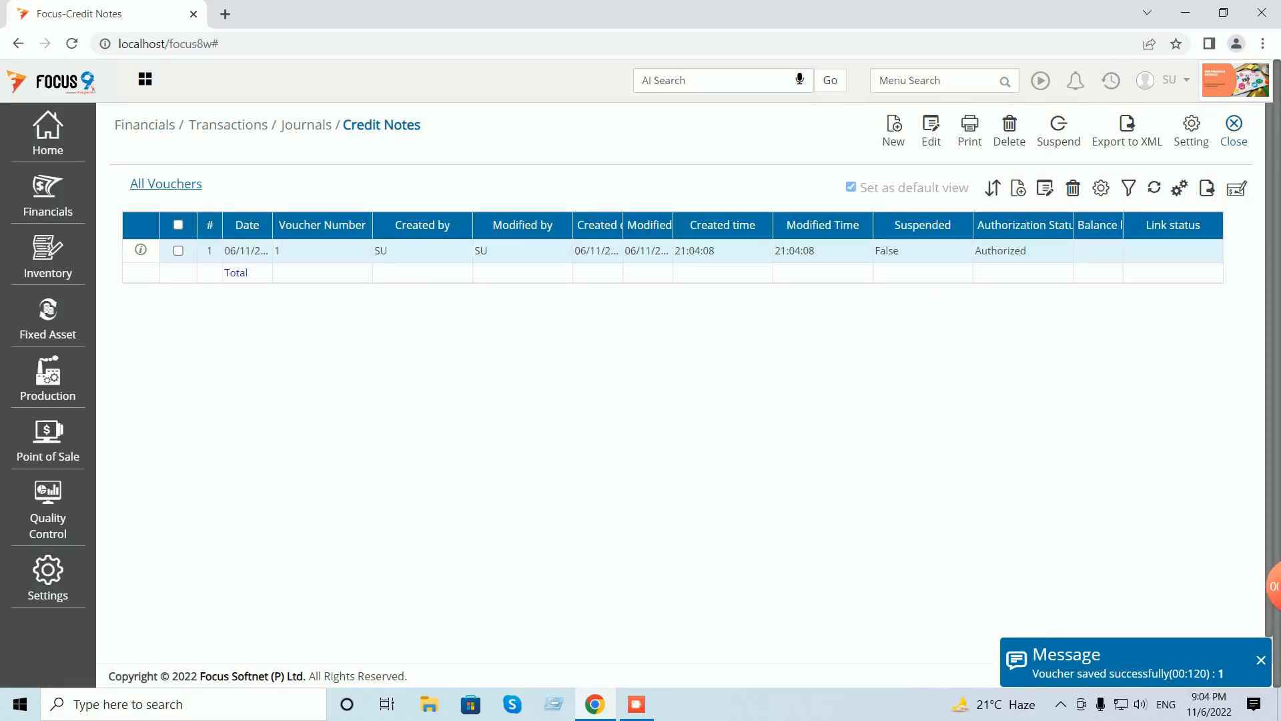
- Close the Credit Notes list and expand Financials > Transactions > Journals in the sidebar
{"action": "left_click", "coordinate": [1234, 127]}
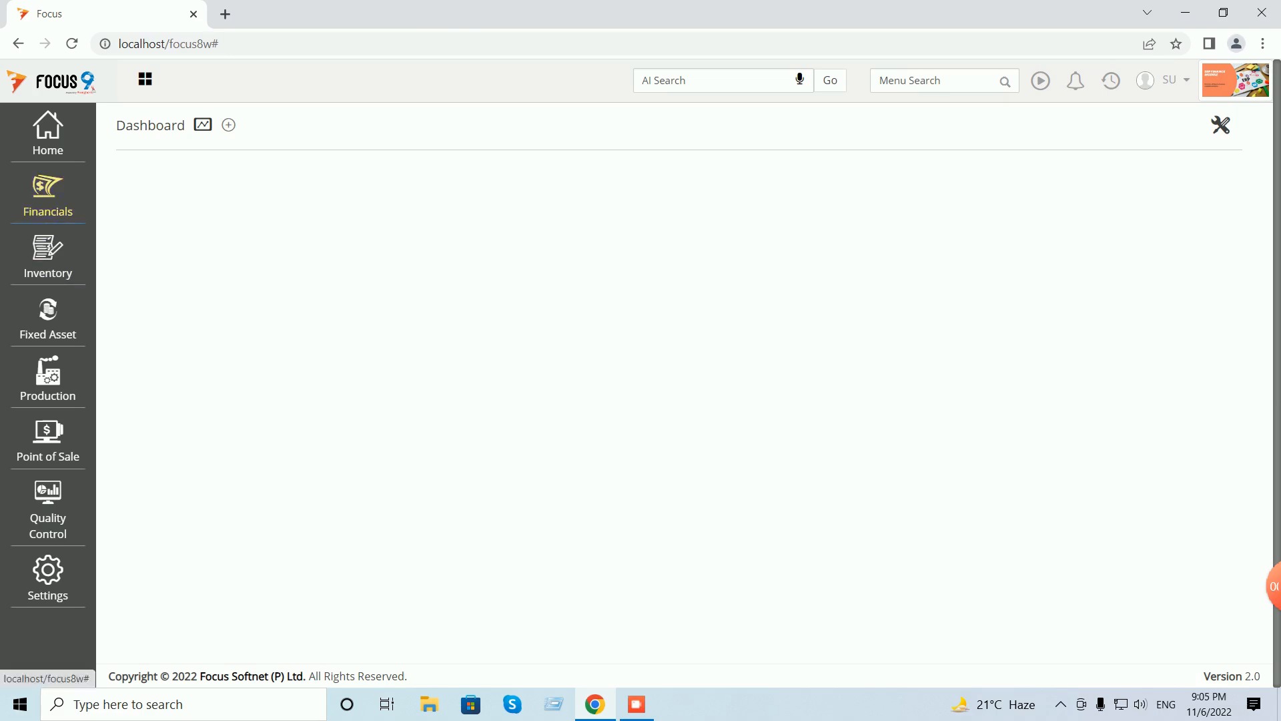
{"action": "left_click", "coordinate": [48, 196]}
{"action": "left_click", "coordinate": [146, 174]}
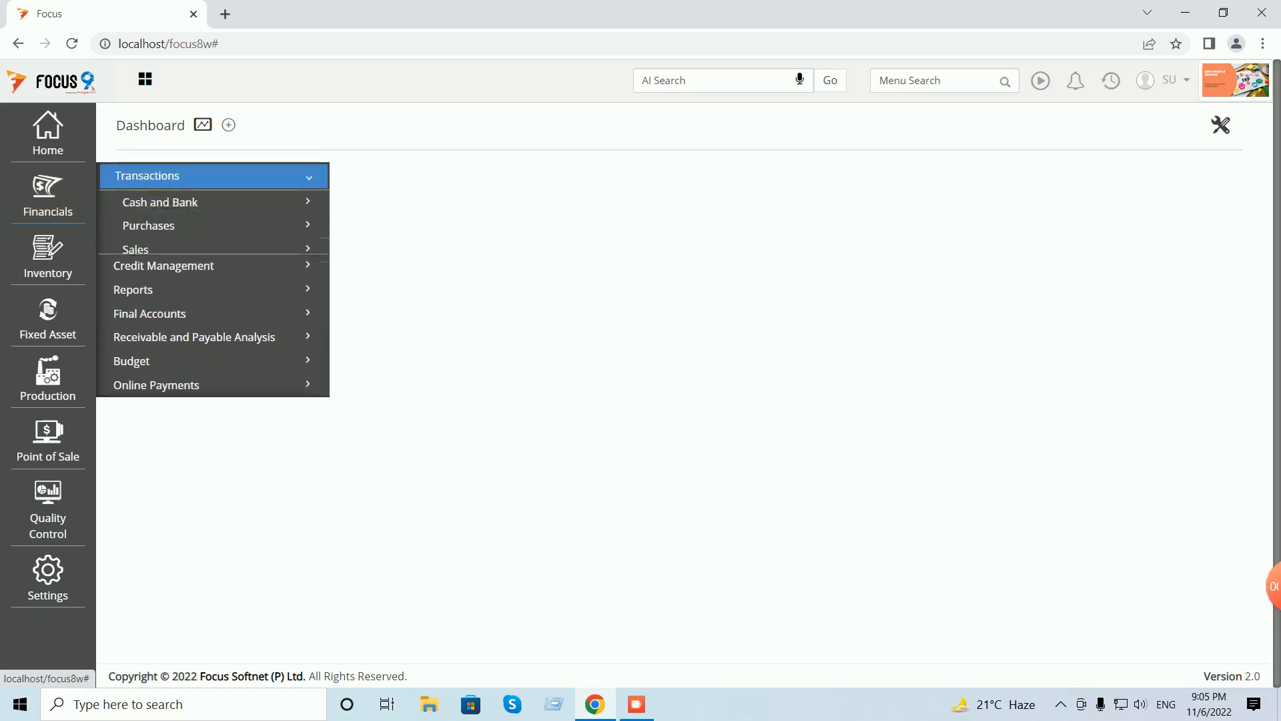
{"action": "left_click", "coordinate": [143, 273]}
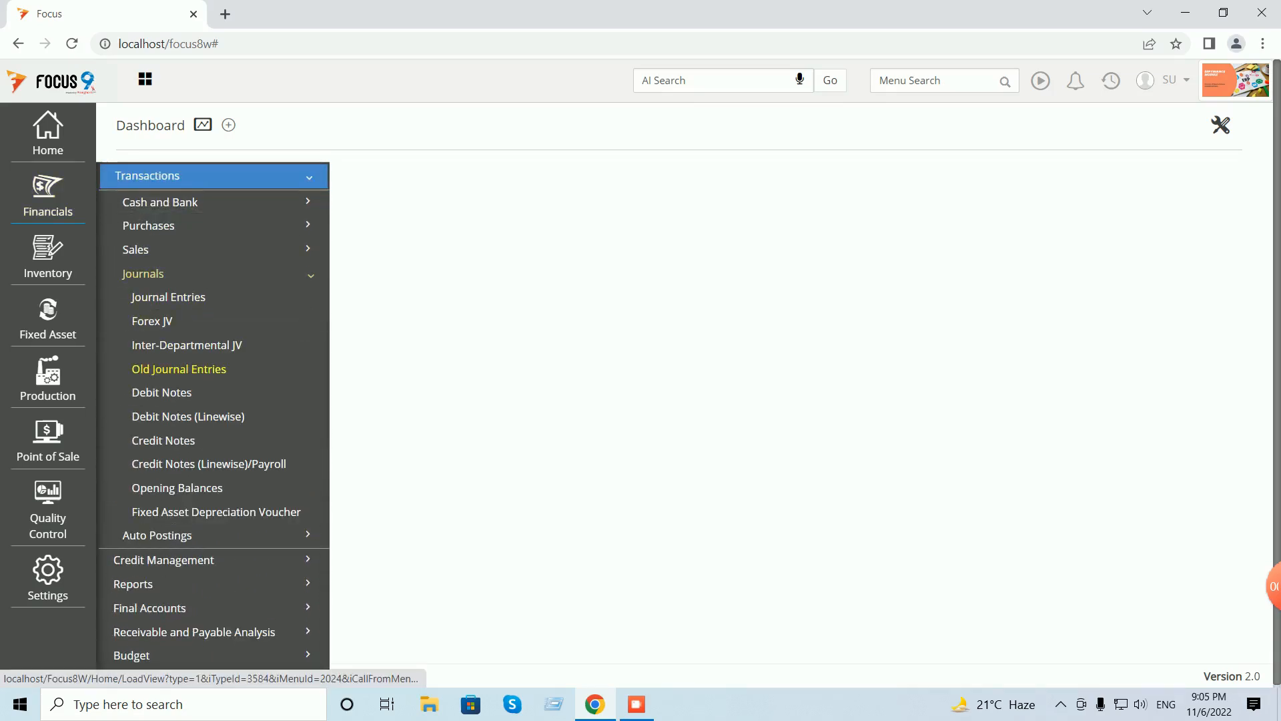
- Start a new Debit Note for Customer A with a narration about bounced-cheque bank charges
{"action": "left_click", "coordinate": [162, 392]}
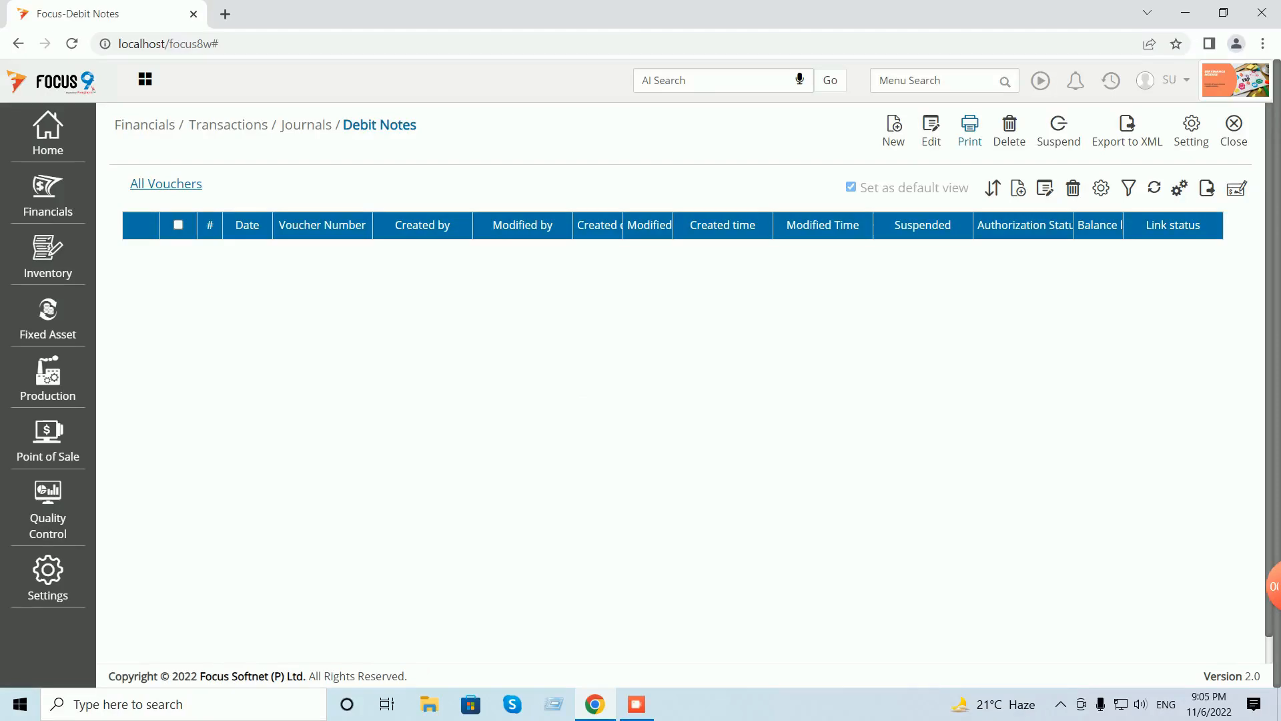
{"action": "left_click", "coordinate": [894, 131]}
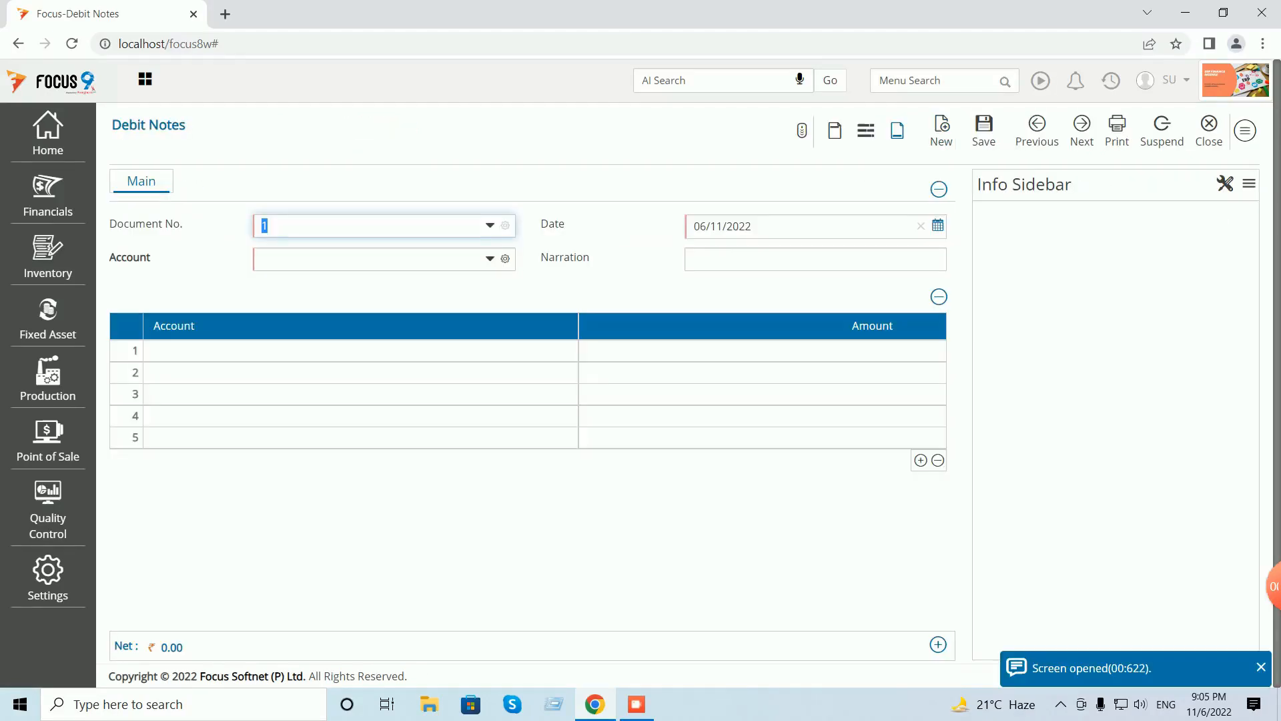
{"action": "key", "text": "Tab"}
{"action": "type", "text": "cus"}
{"action": "key", "text": "Down"}
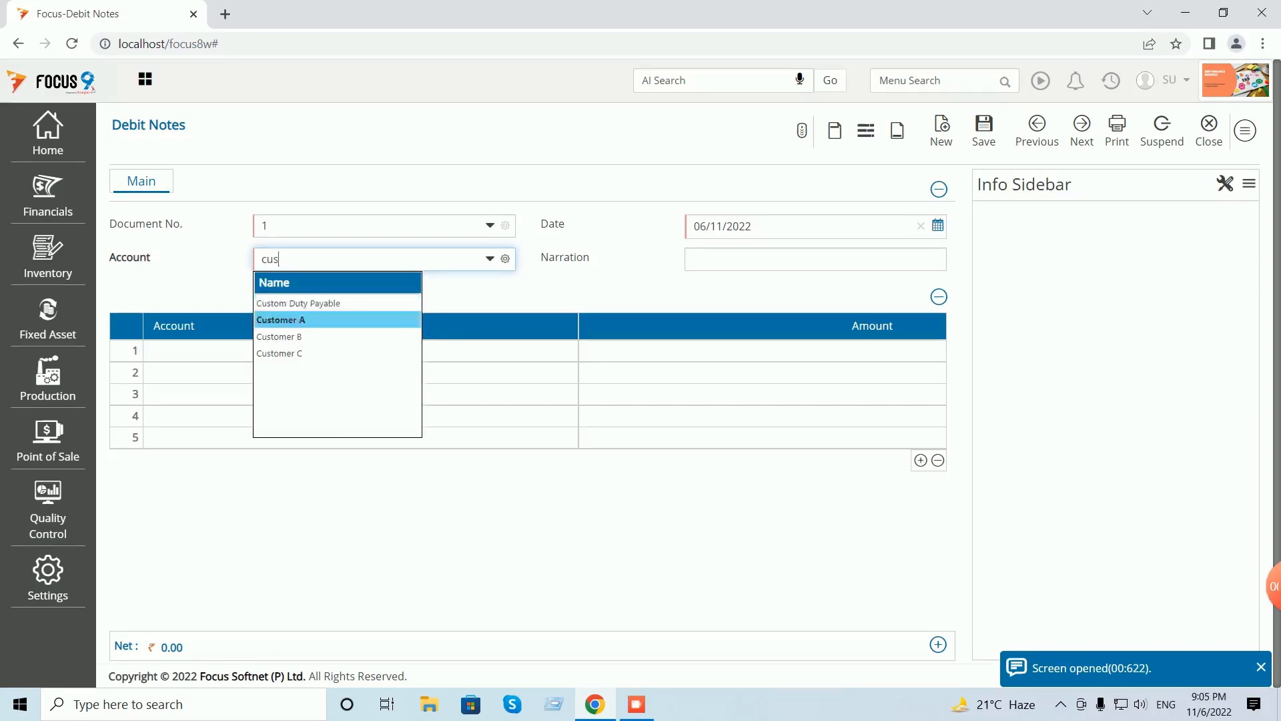
{"action": "key", "text": "Tab"}
{"action": "type", "text": "being cheqe bound"}
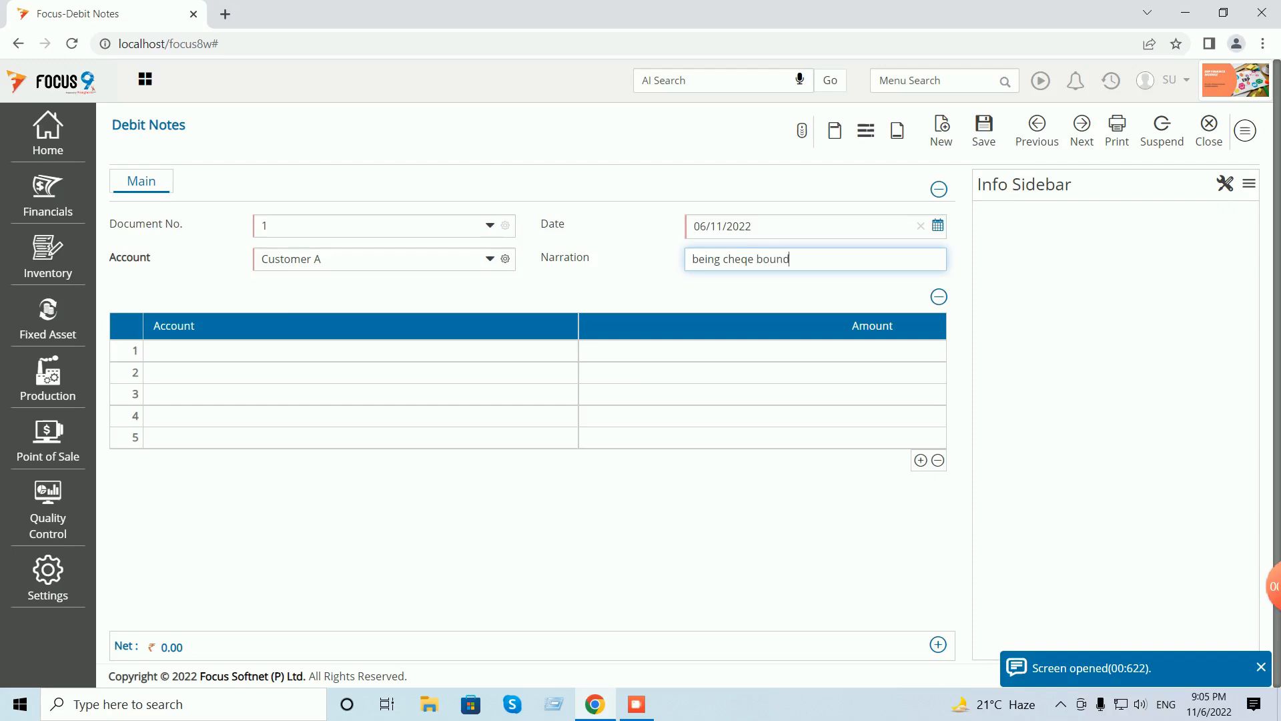
{"action": "key", "text": "BackSpace"}
{"action": "type", "text": "ced "}
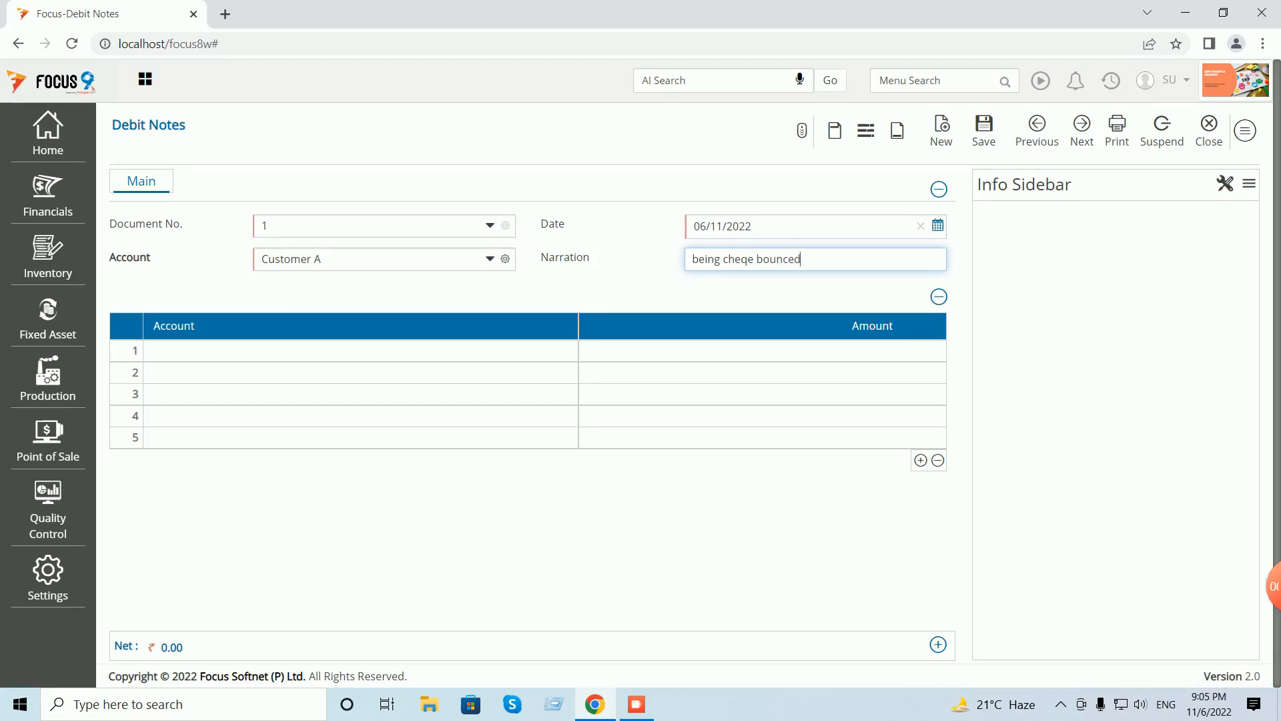
{"action": "type", "text": " bank charges applied"}
- Add a Bank Charges line of 50 and save it with the 50.00 as a new reference
{"action": "left_click", "coordinate": [220, 351]}
{"action": "type", "text": "ba"}
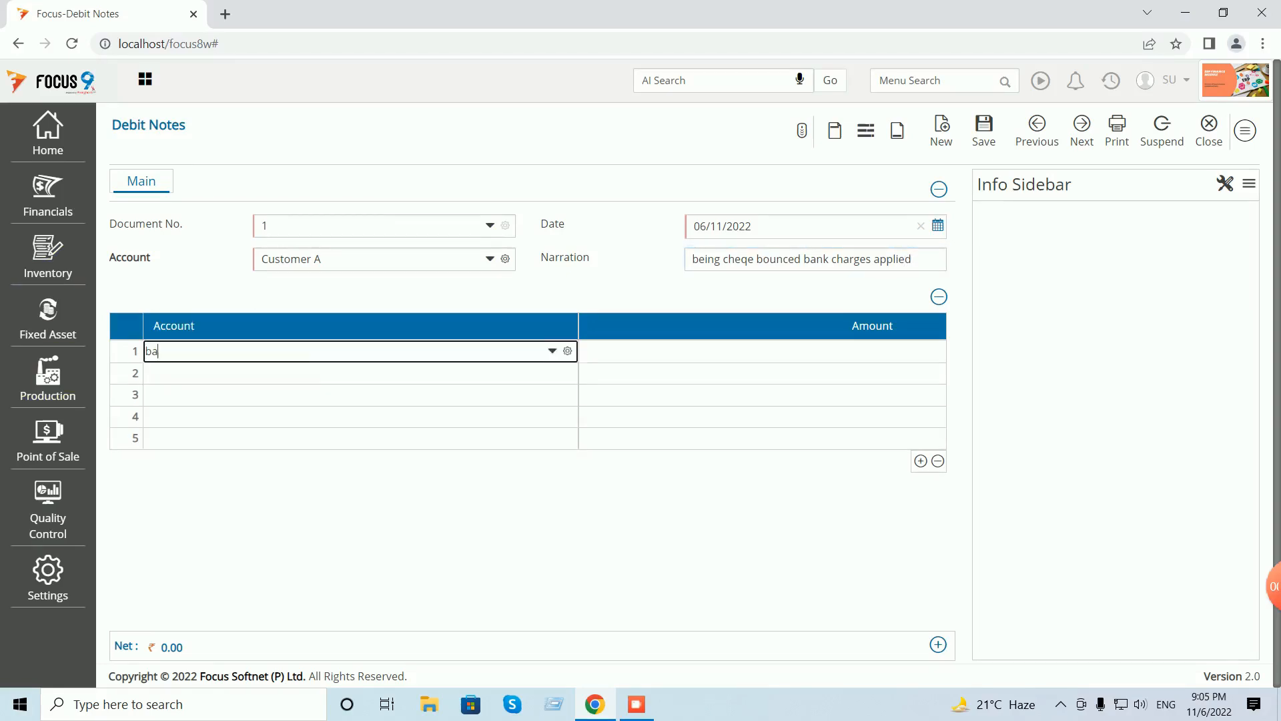
{"action": "key", "text": "Down"}
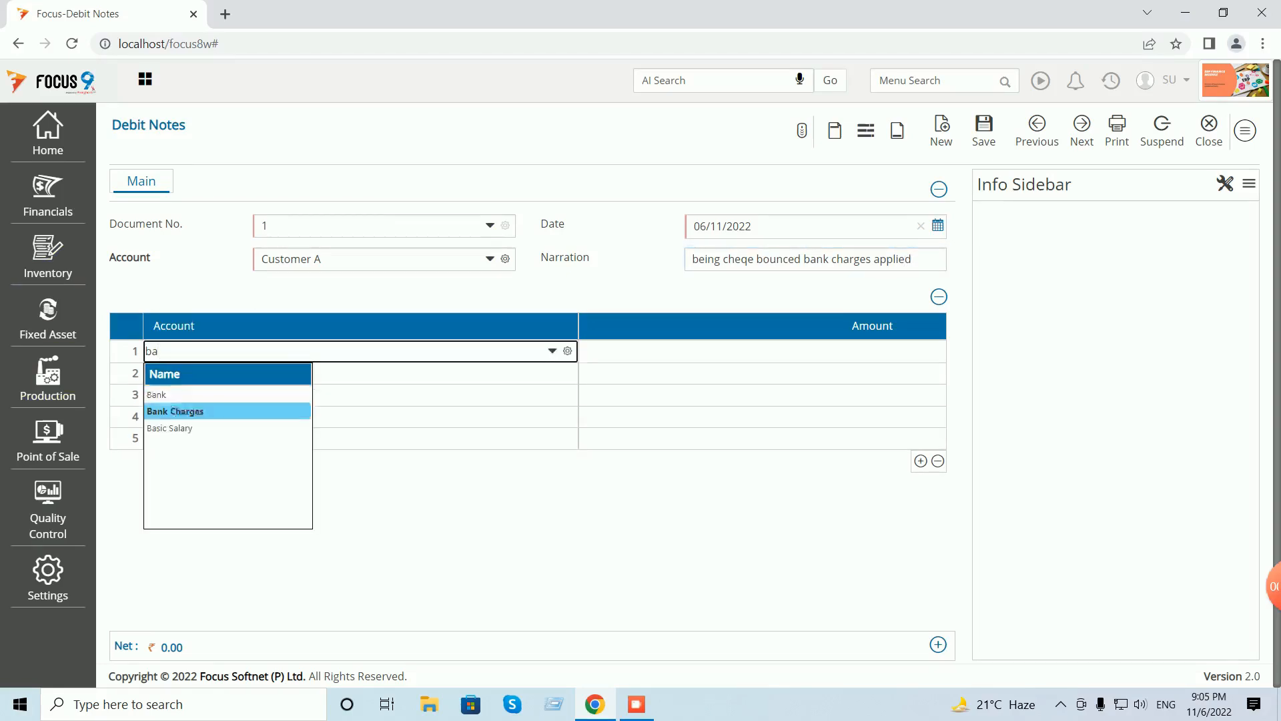
{"action": "key", "text": "Return"}
{"action": "type", "text": "50"}
{"action": "key", "text": "Return"}
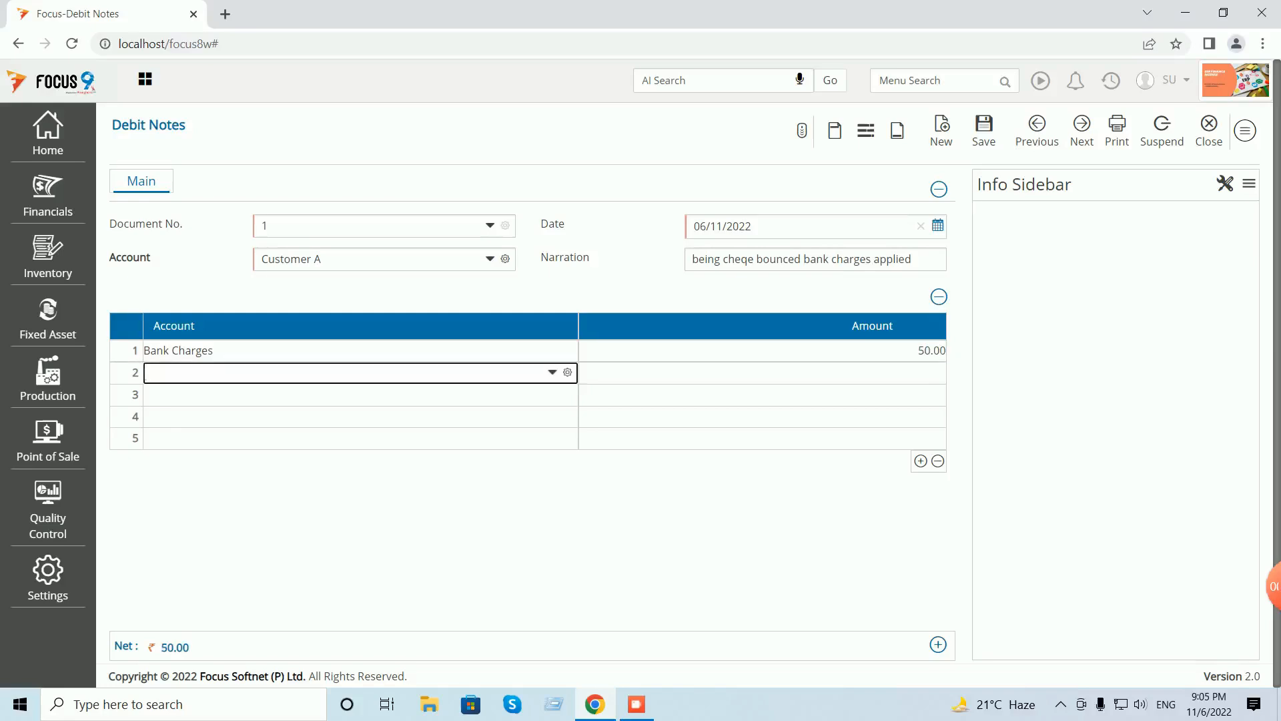
{"action": "left_click", "coordinate": [984, 124]}
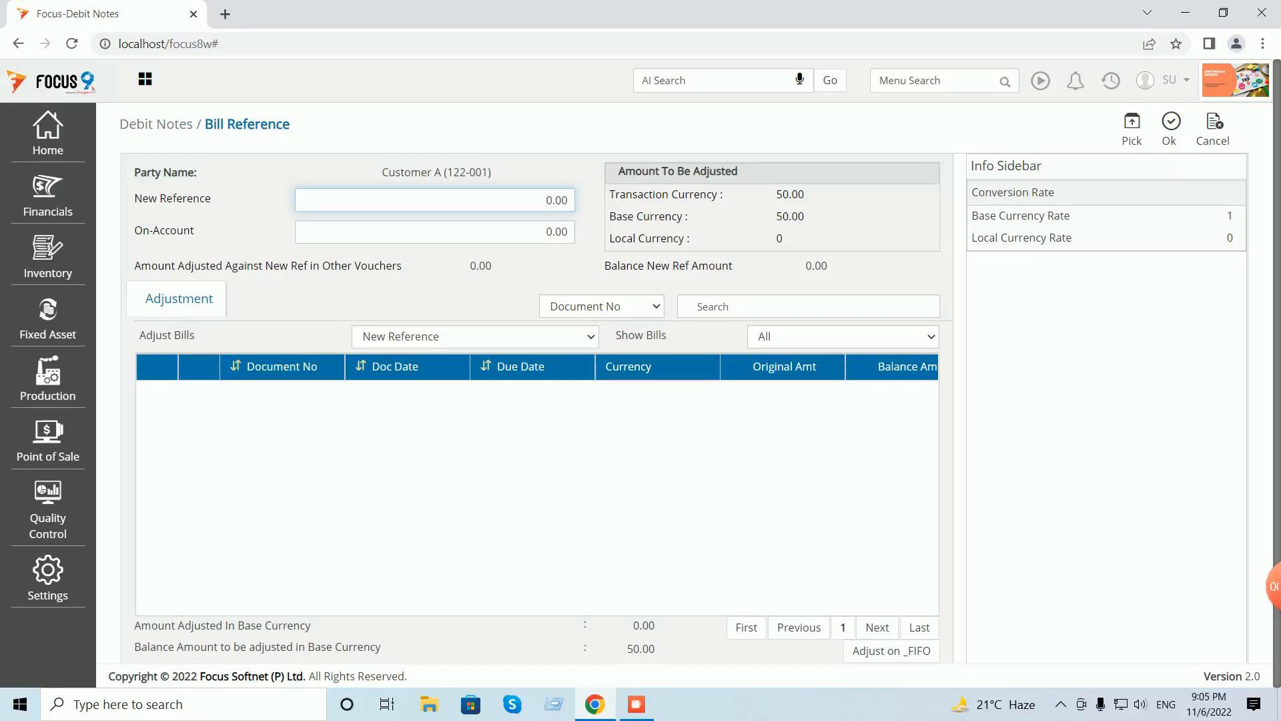
{"action": "left_click", "coordinate": [1132, 128]}
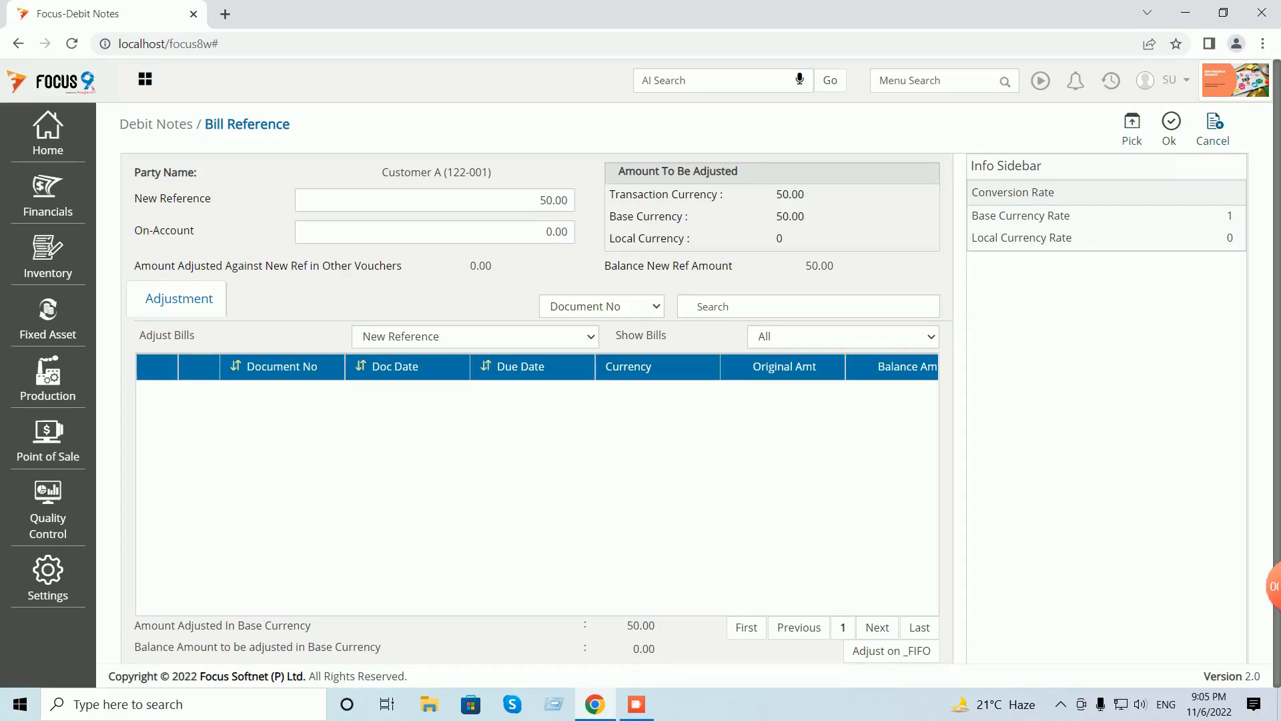
{"action": "left_click", "coordinate": [1171, 127]}
{"action": "left_click", "coordinate": [1208, 129]}
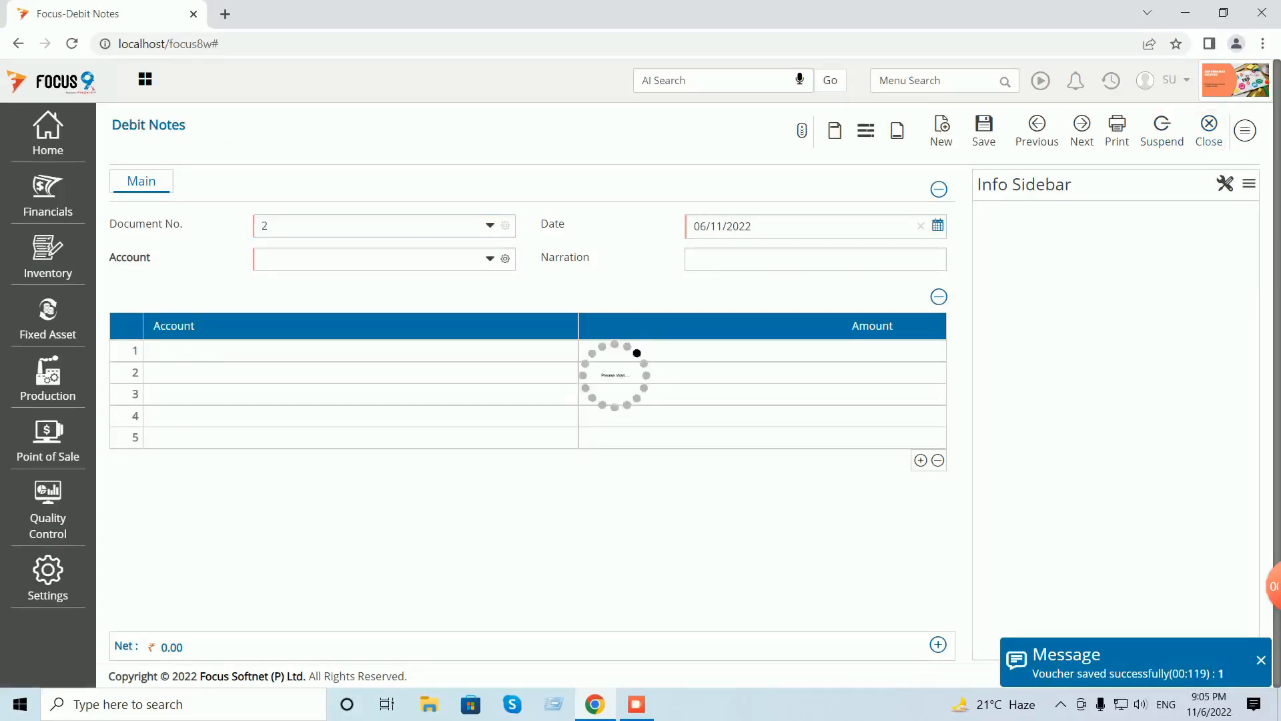
- Close the Debit Notes list and run the Ledger report for Customer A
{"action": "left_click", "coordinate": [1234, 127]}
{"action": "left_click", "coordinate": [939, 80]}
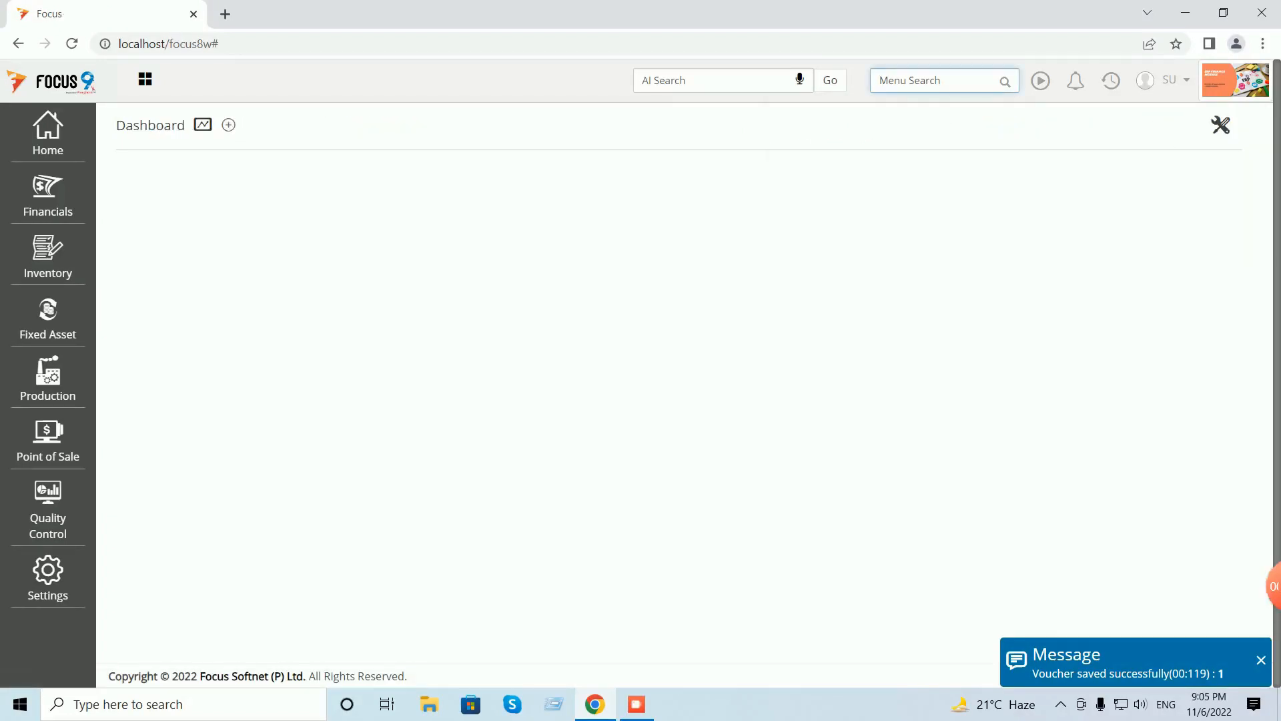
{"action": "type", "text": "ledg"}
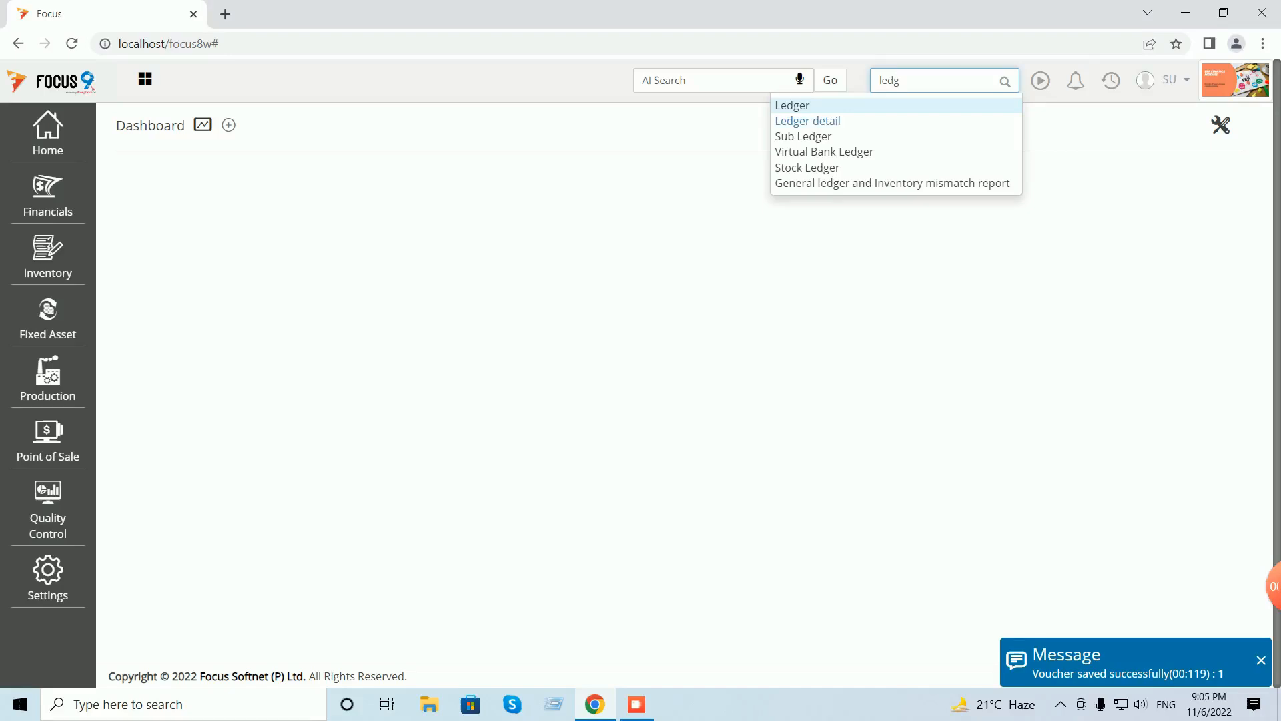
{"action": "key", "text": "Return"}
{"action": "left_click", "coordinate": [621, 212]}
{"action": "type", "text": "cust"}
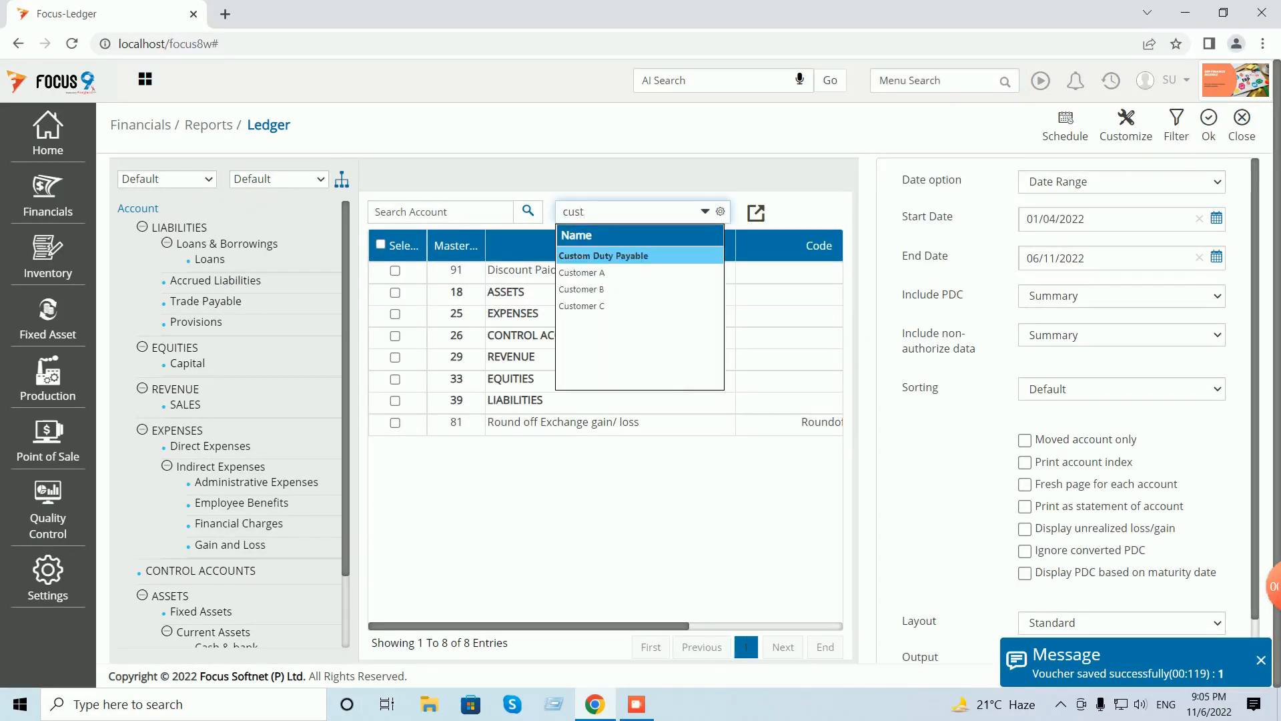
{"action": "key", "text": "Down"}
{"action": "key", "text": "Return"}
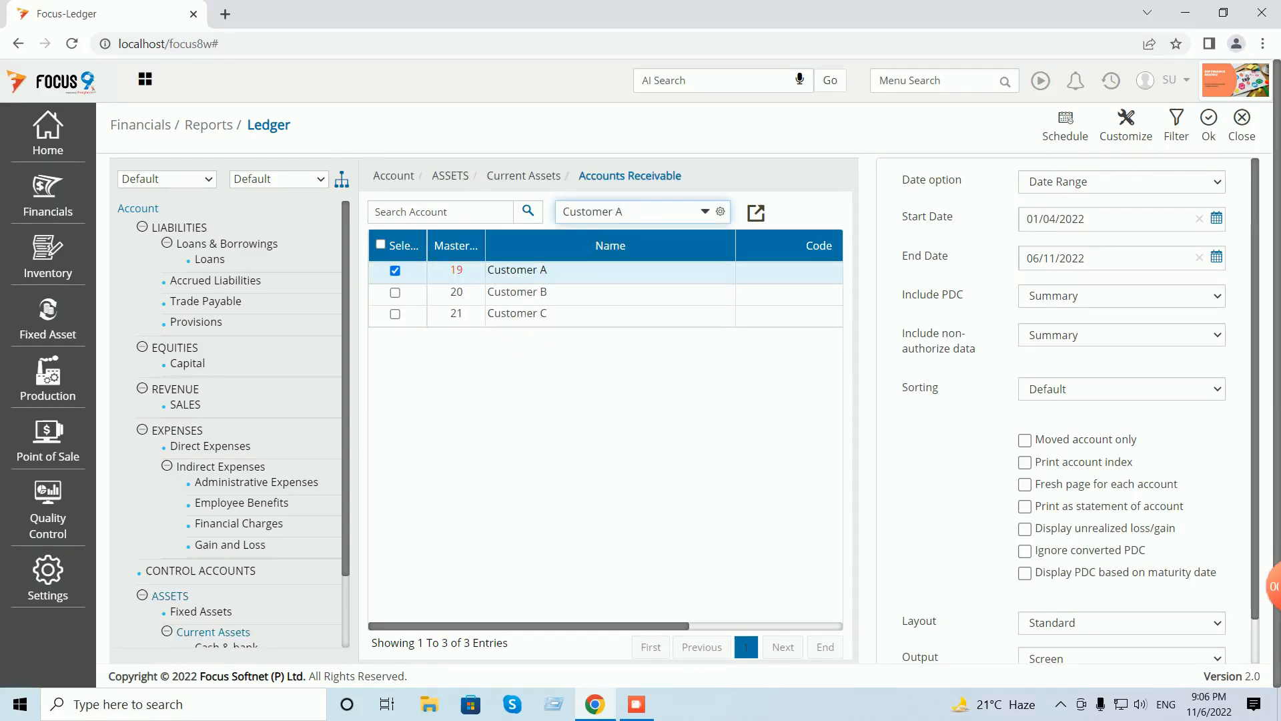
{"action": "left_click", "coordinate": [1208, 125]}
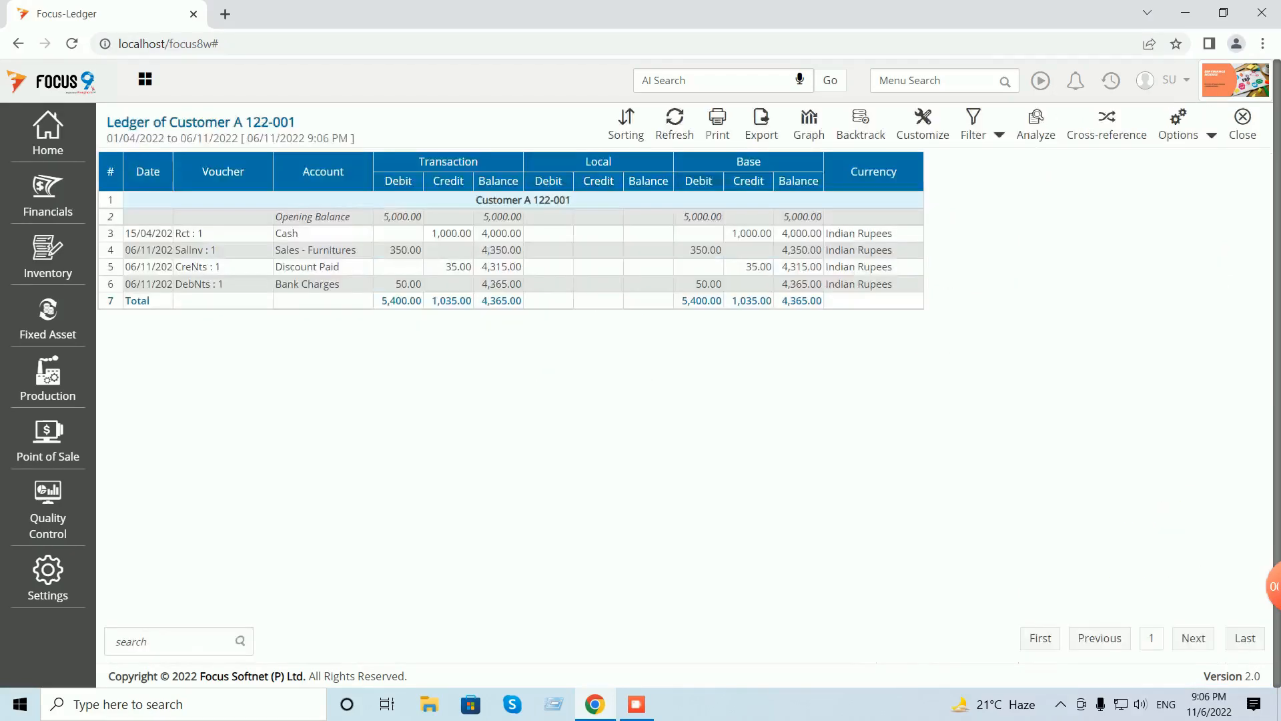
- Auto-adjust the ledger column widths to check the 50.00 debit note, then close the report
{"action": "left_click", "coordinate": [1212, 136]}
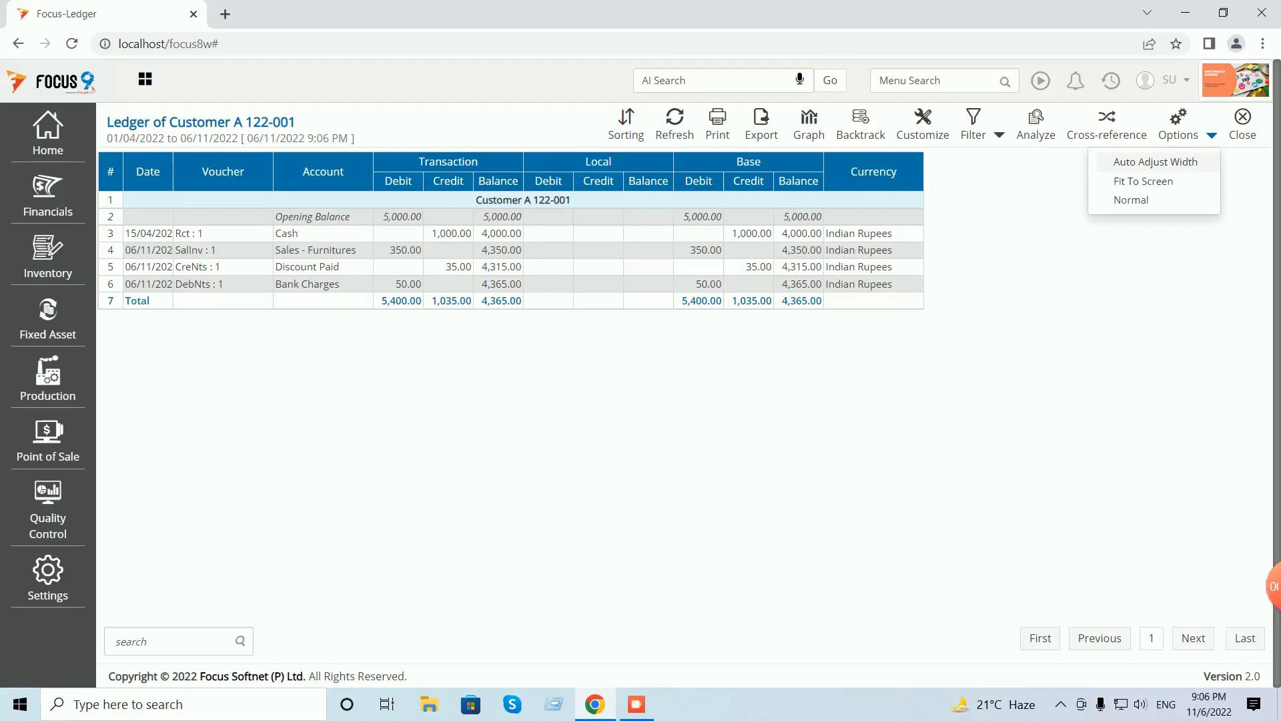
{"action": "left_click", "coordinate": [1156, 165]}
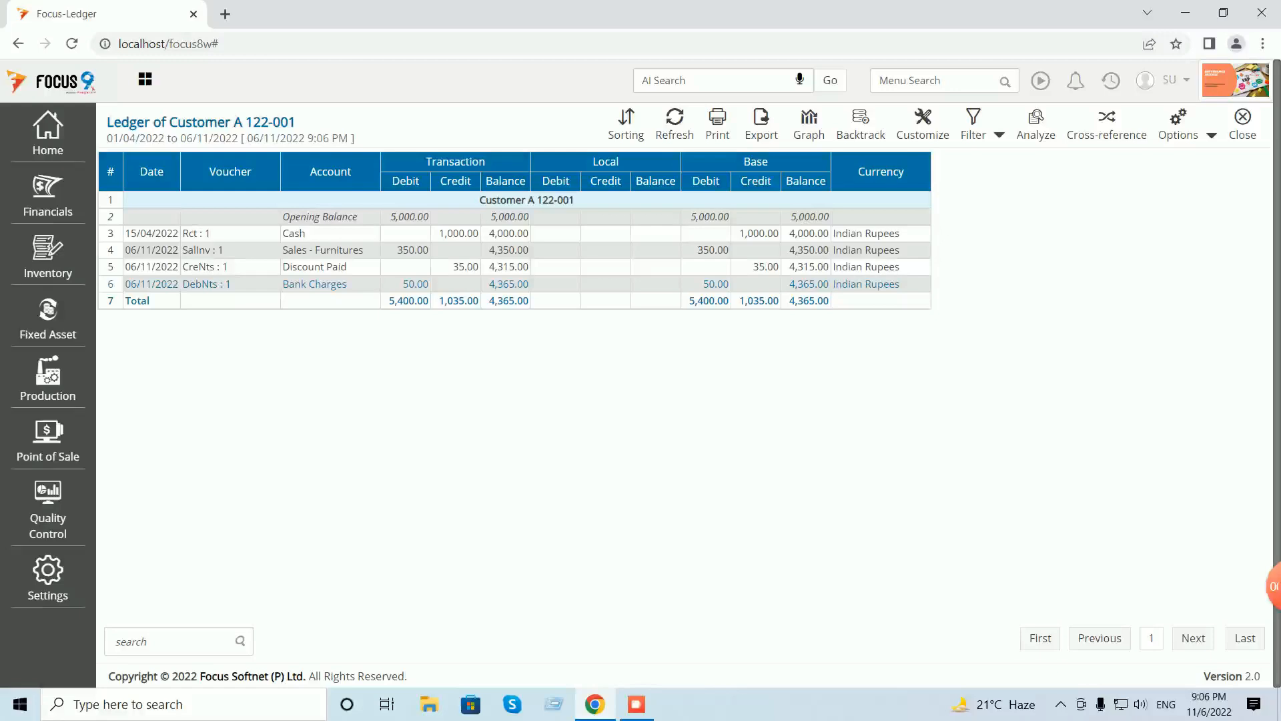
{"action": "left_click", "coordinate": [1242, 124]}
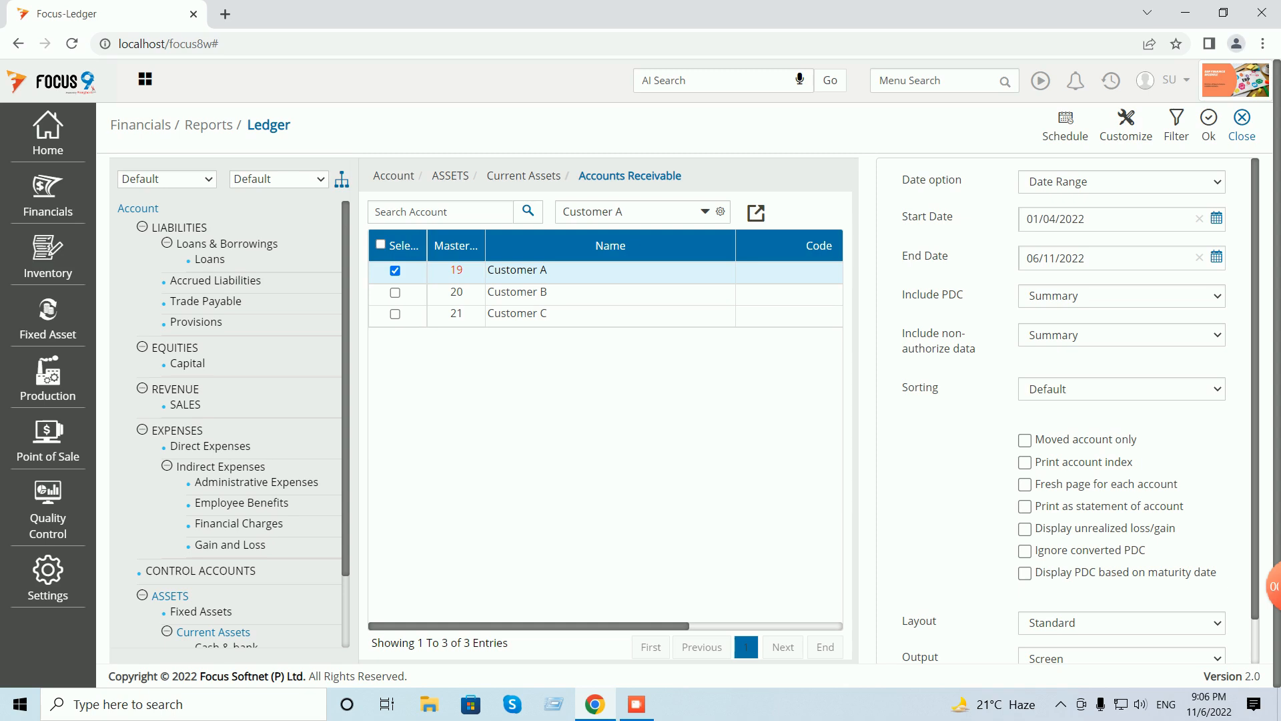
{"action": "left_click", "coordinate": [1242, 124]}
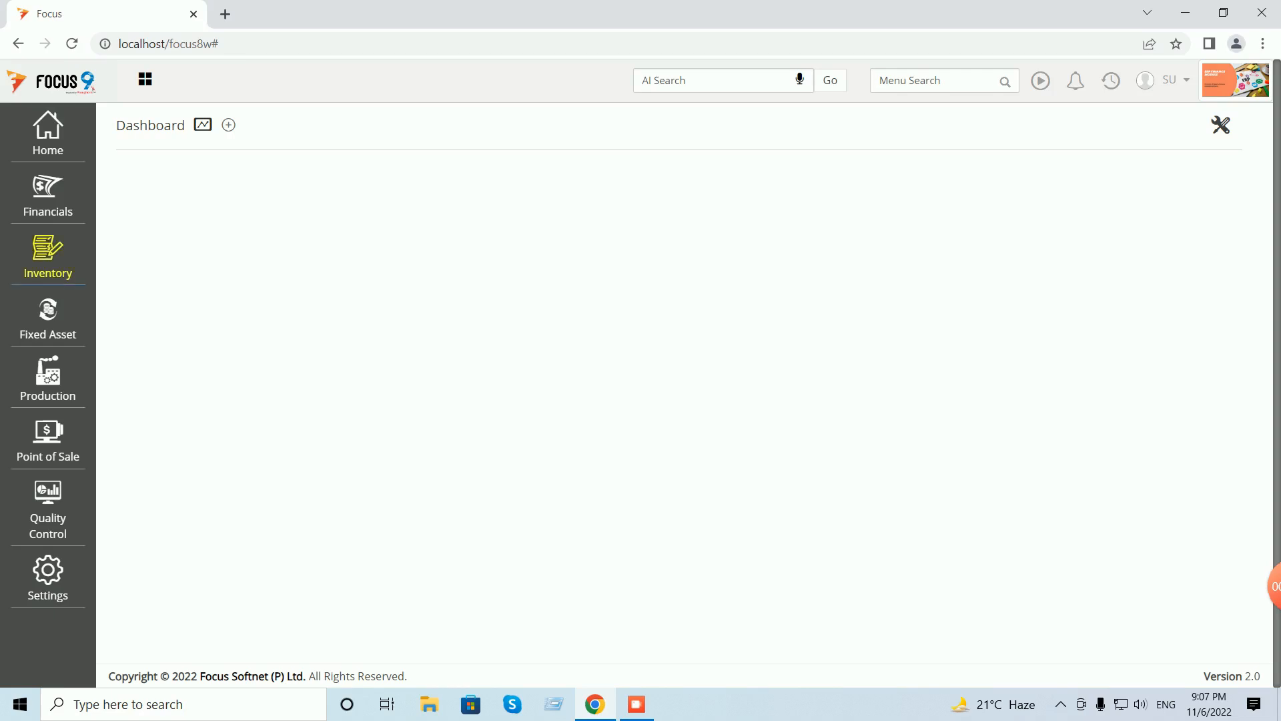
- Generate the Bank Book report for the Bank account
{"action": "left_click", "coordinate": [48, 193]}
{"action": "left_click", "coordinate": [133, 221]}
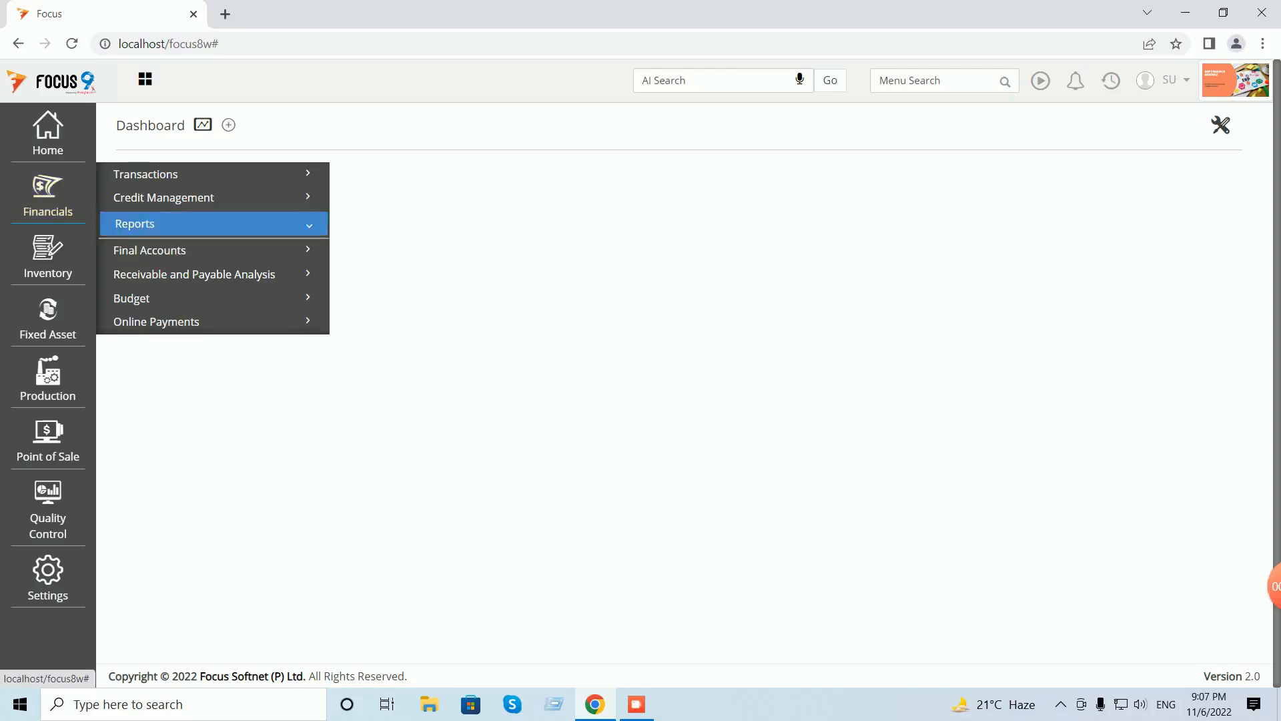
{"action": "left_click", "coordinate": [176, 321]}
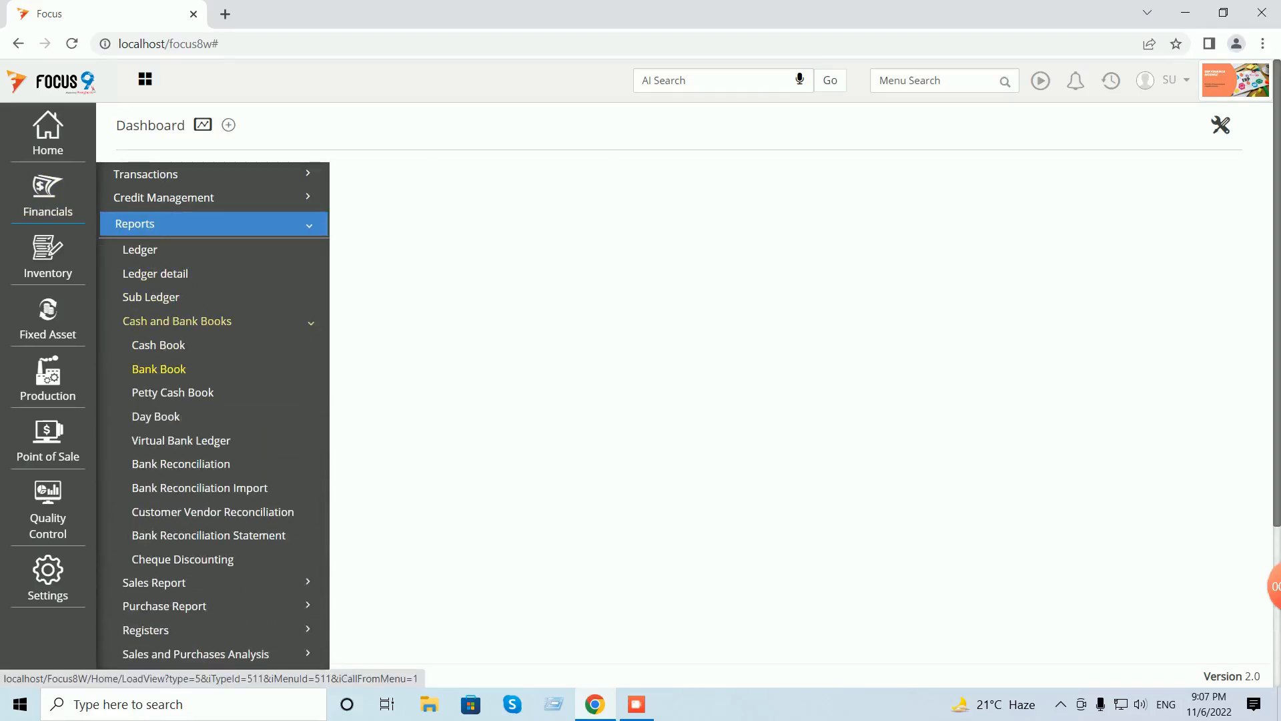
{"action": "left_click", "coordinate": [158, 369]}
{"action": "left_click", "coordinate": [407, 256]}
{"action": "type", "text": "bank"}
{"action": "key", "text": "Tab"}
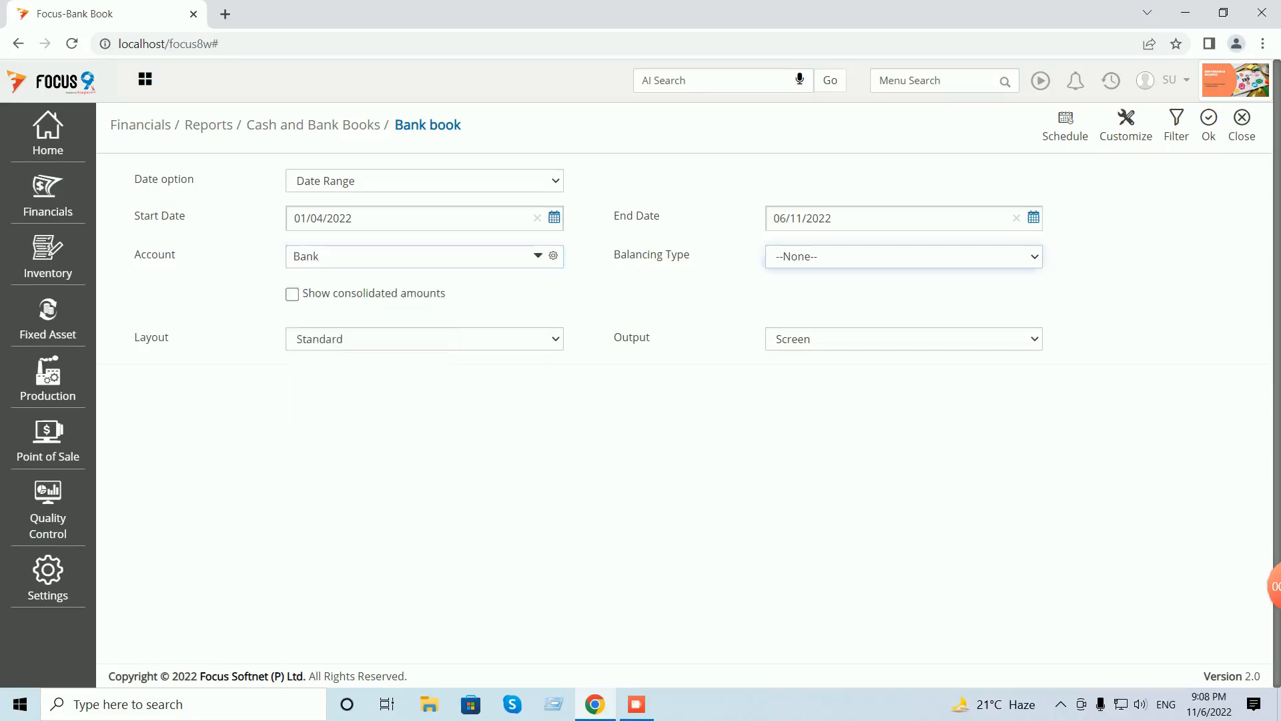
{"action": "left_click", "coordinate": [1208, 125]}
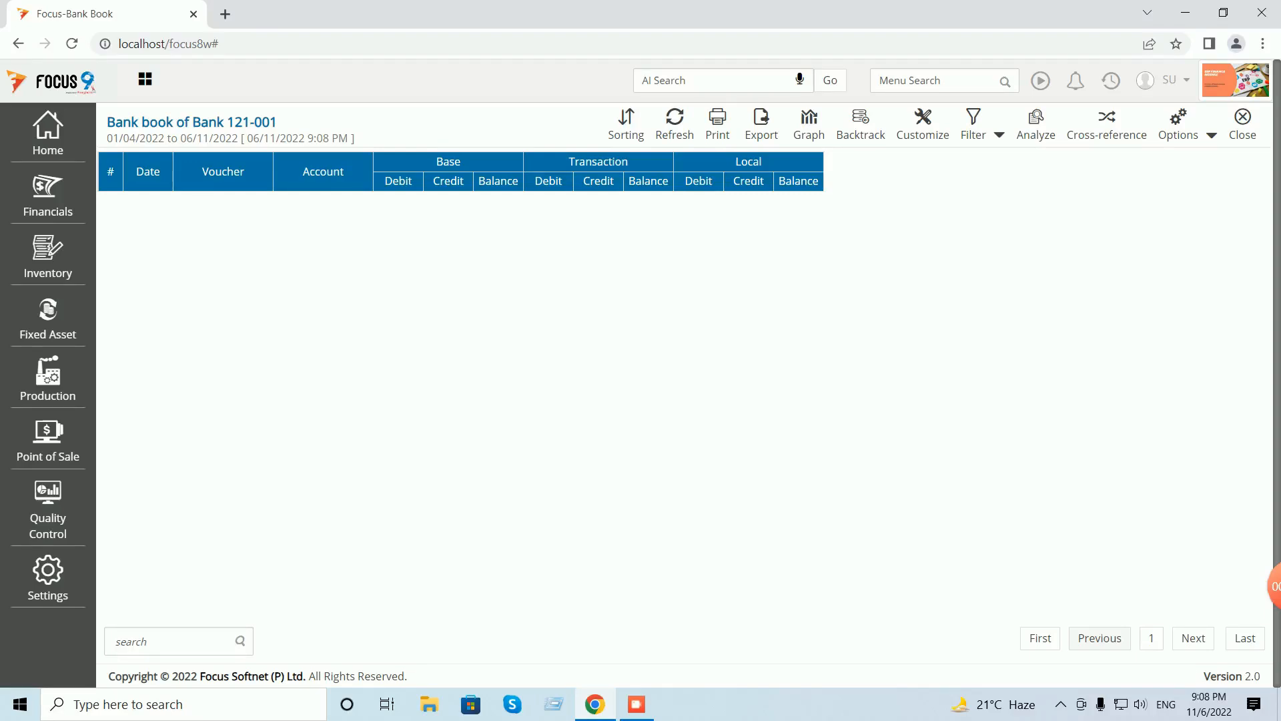
- Add the Cheque number extra field to the Standard layout, save it, and close the report
{"action": "left_click", "coordinate": [923, 125]}
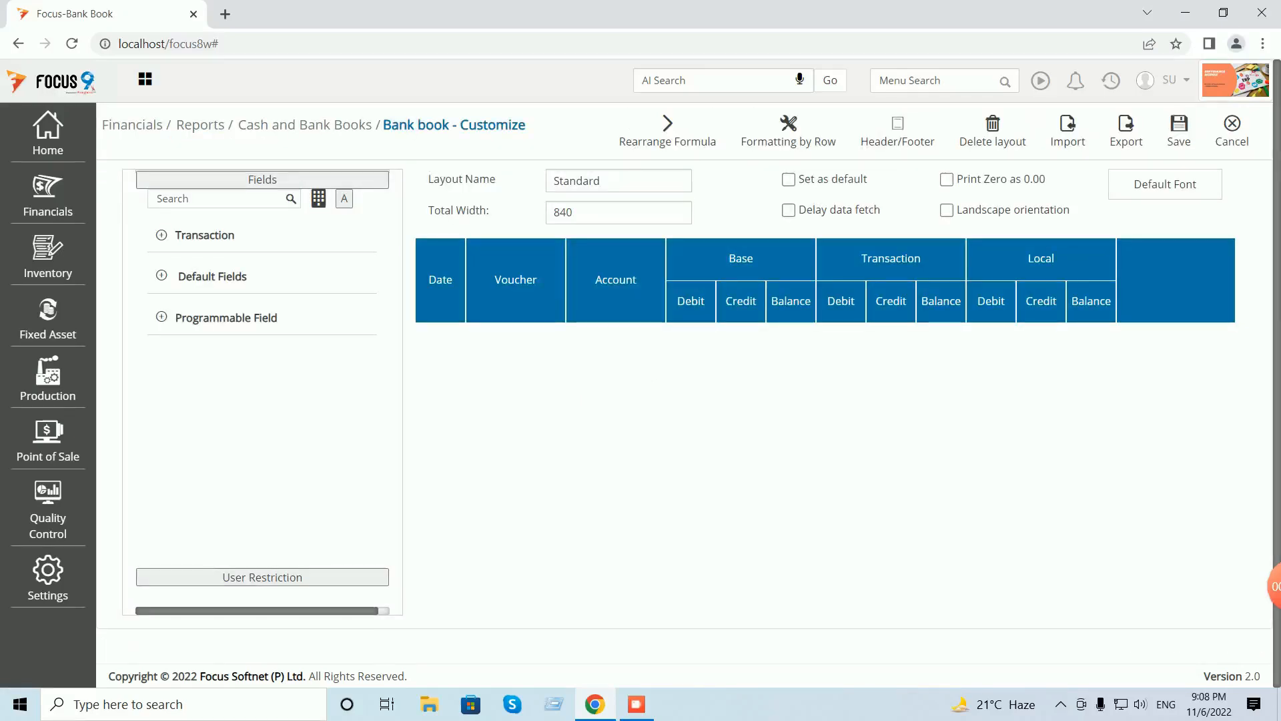
{"action": "left_click", "coordinate": [161, 235]}
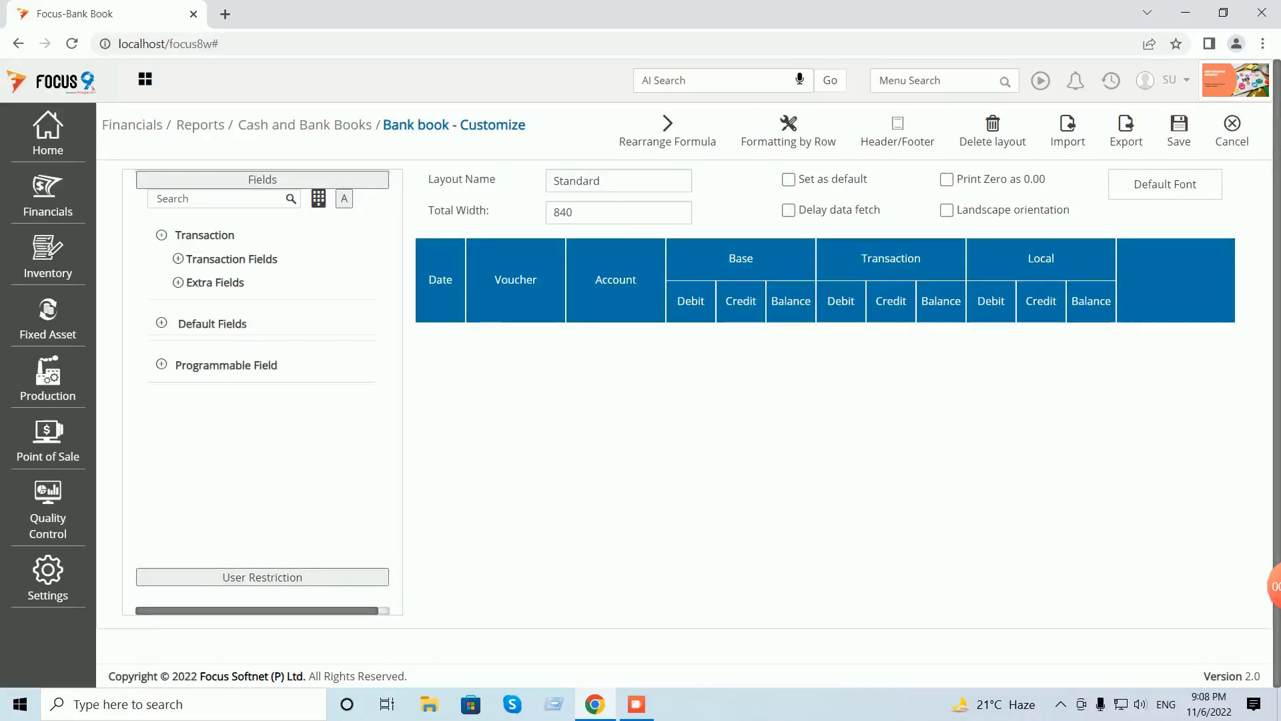
{"action": "left_click", "coordinate": [178, 282]}
{"action": "left_click", "coordinate": [235, 309]}
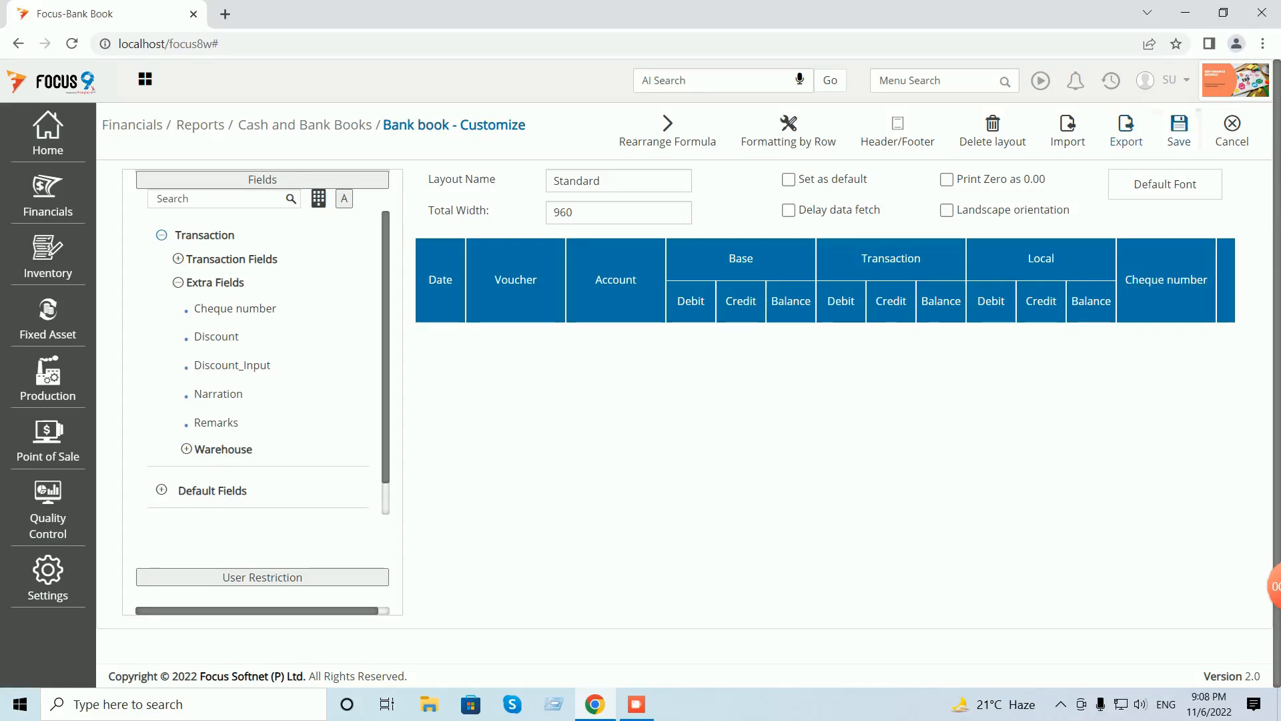
{"action": "left_click", "coordinate": [1179, 130]}
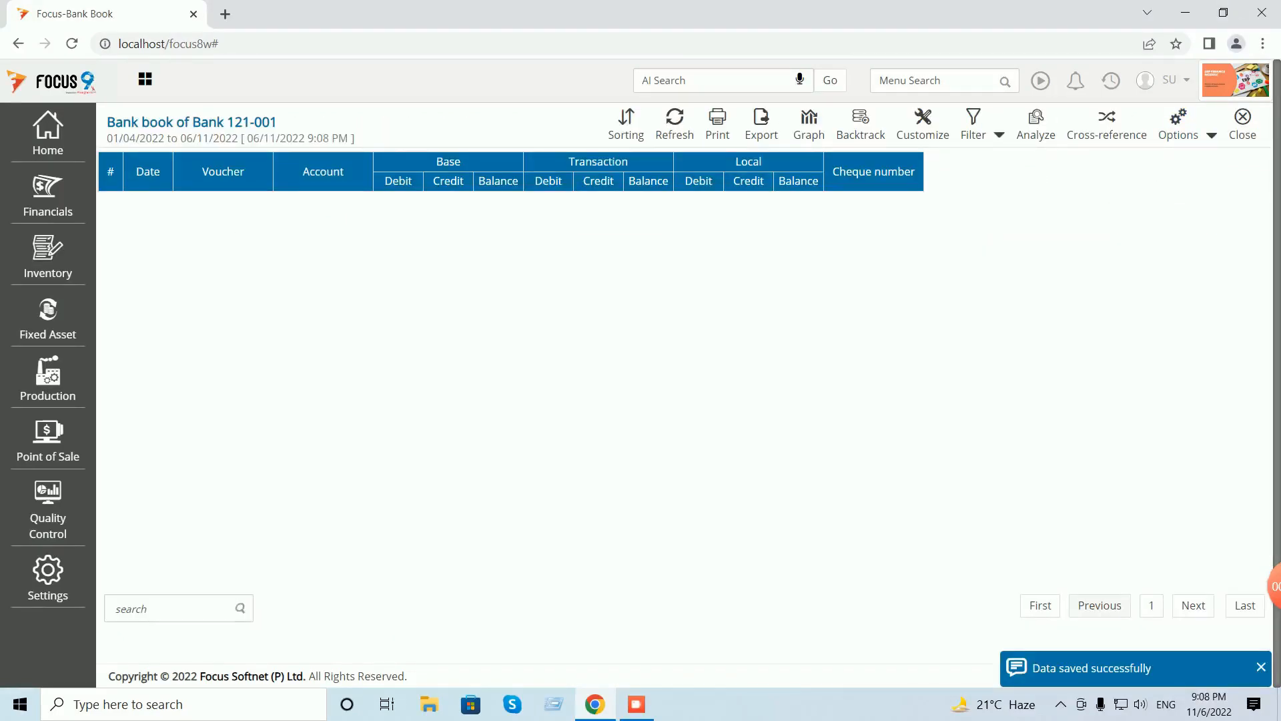
{"action": "left_click", "coordinate": [1242, 117]}
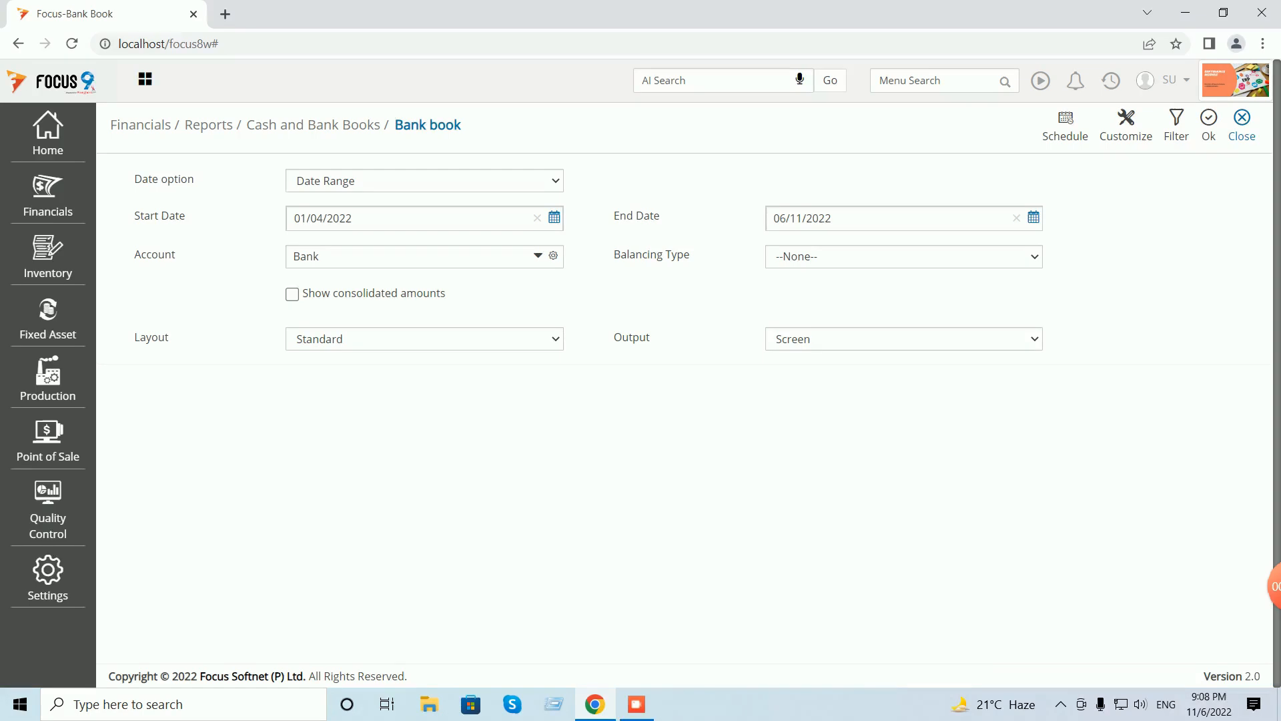
- Close the Bank book options screen to get back to the Dashboard
{"action": "left_click", "coordinate": [1242, 124]}
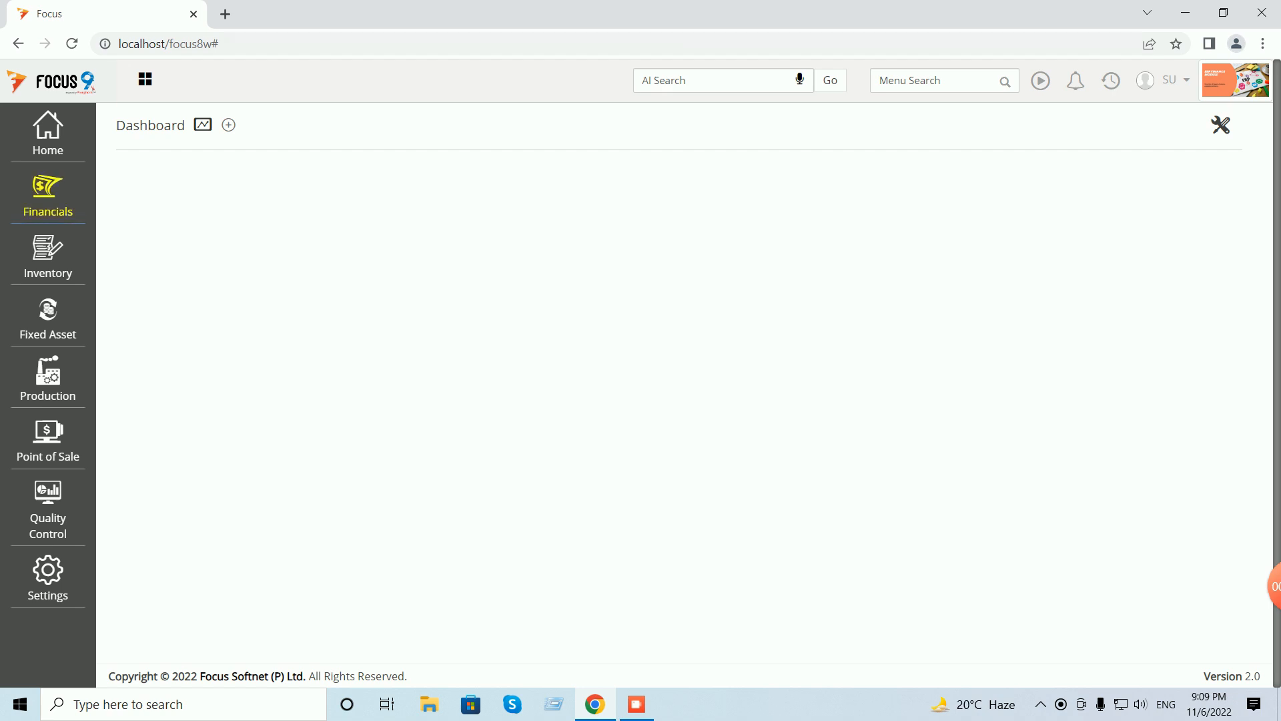
- Start a new Journal Entries voucher from Financials > Transactions > Journals
{"action": "left_click", "coordinate": [48, 195]}
{"action": "left_click", "coordinate": [147, 176]}
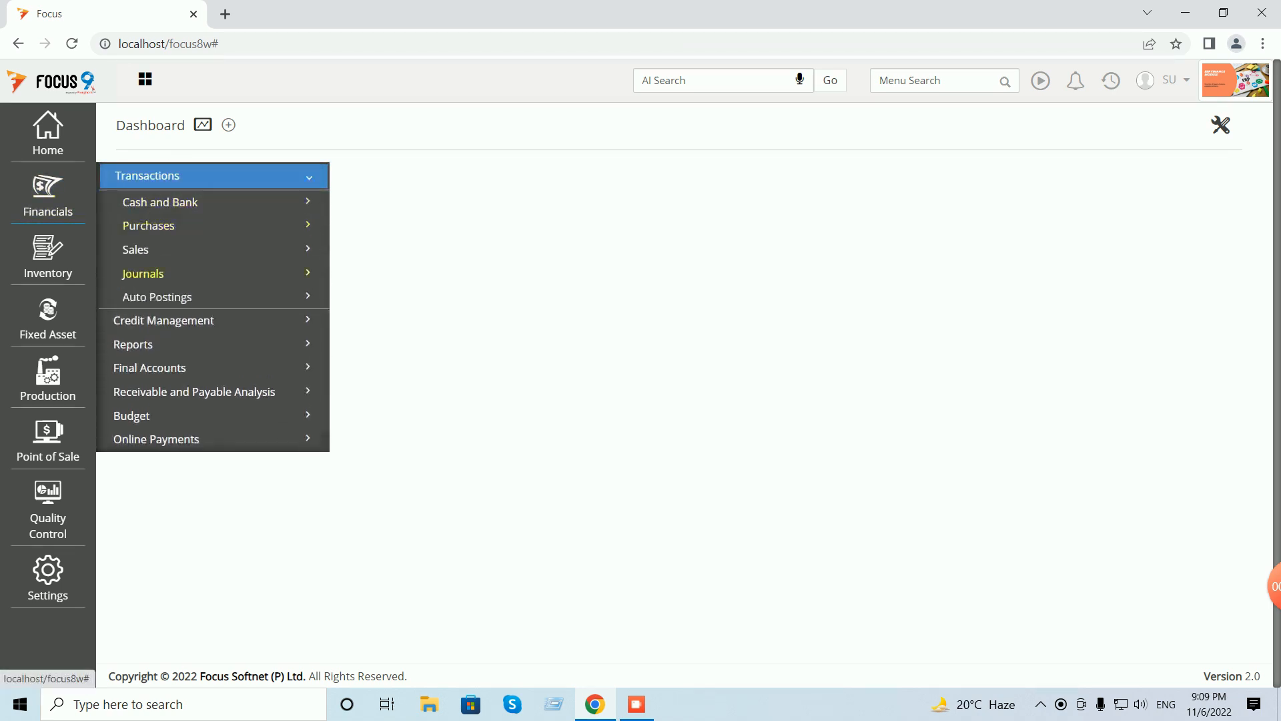
{"action": "left_click", "coordinate": [142, 273]}
{"action": "left_click", "coordinate": [166, 294]}
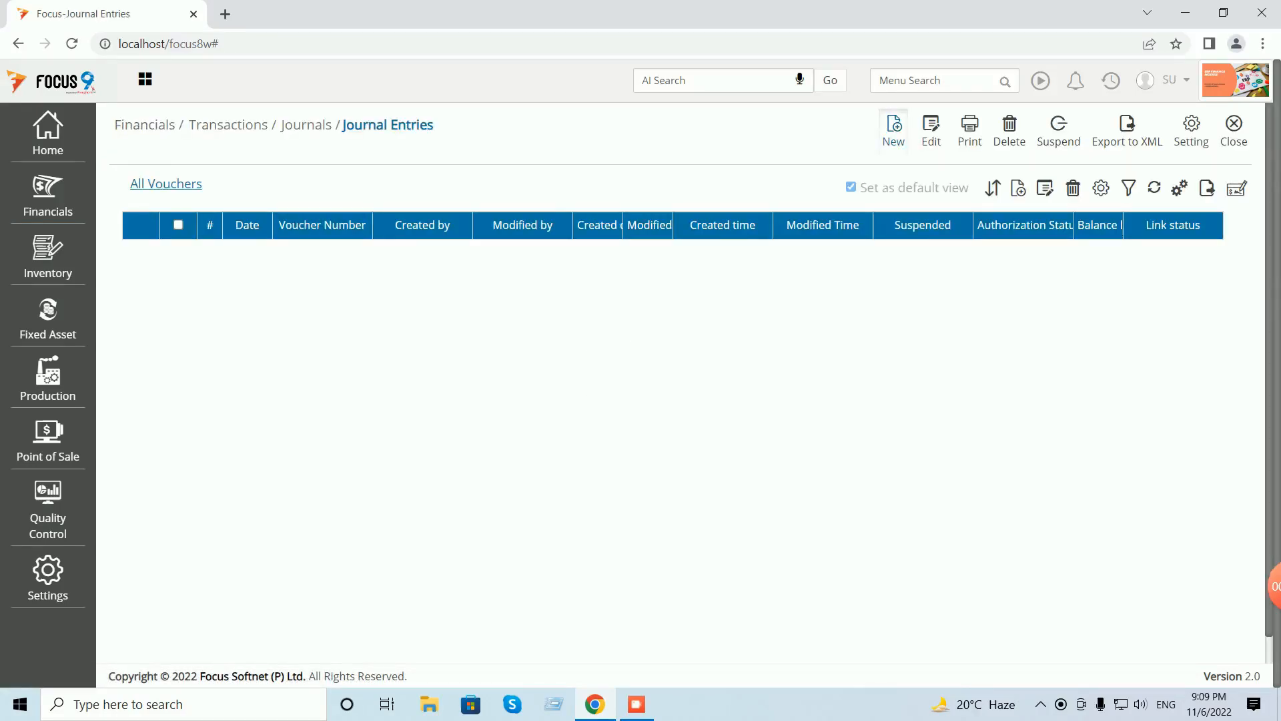
{"action": "left_click", "coordinate": [893, 131]}
- Debit Customer B 50 on row 1, allocated in full as a new reference
{"action": "left_click", "coordinate": [260, 351]}
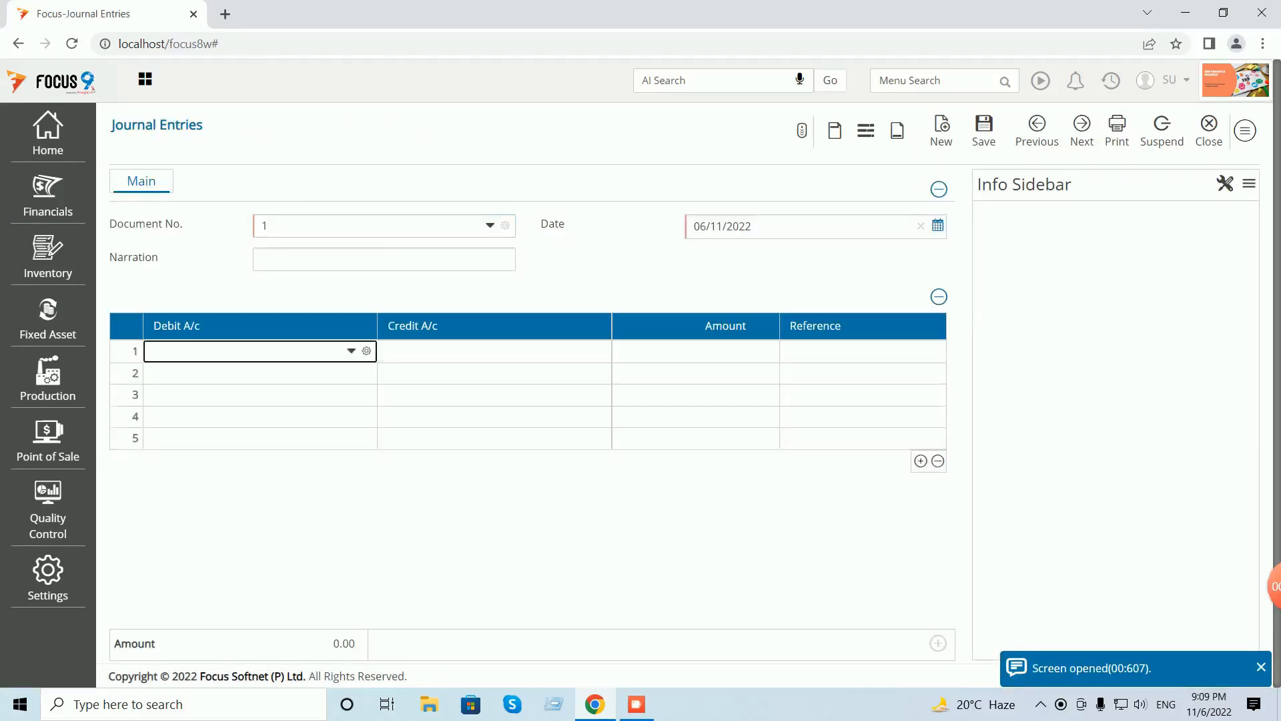
{"action": "type", "text": "cus"}
{"action": "key", "text": "Down"}
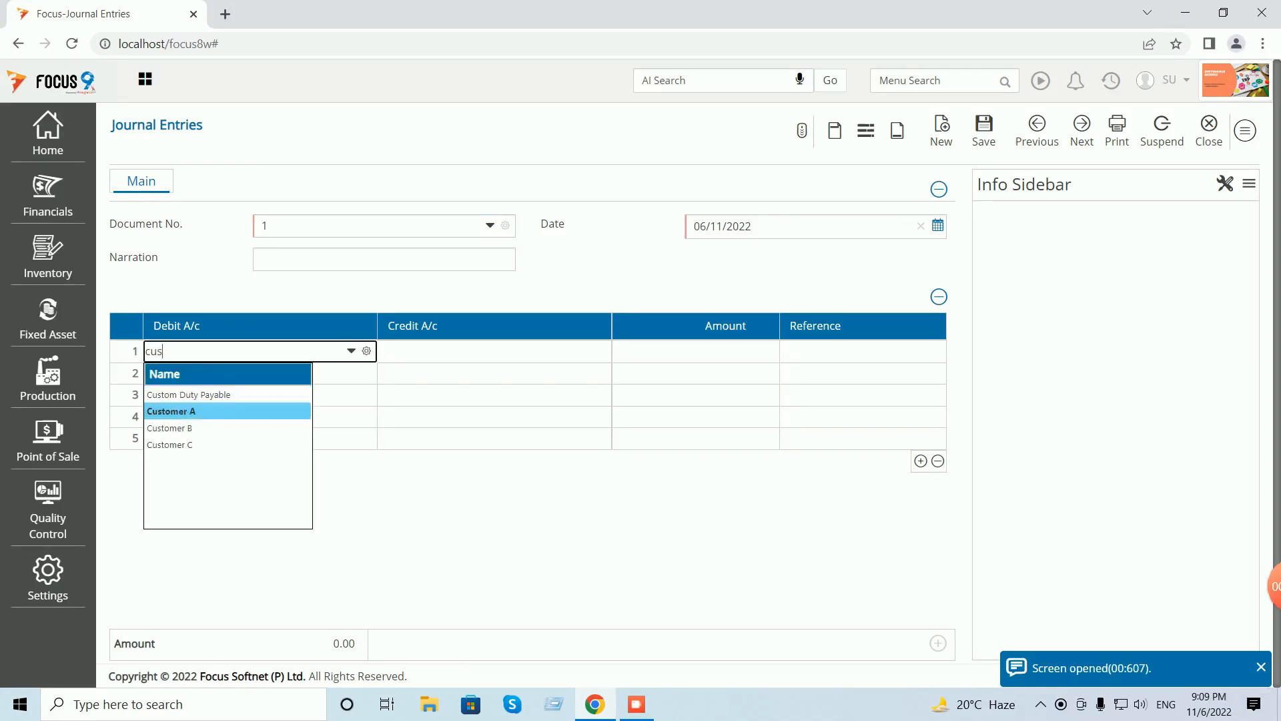
{"action": "key", "text": "Down"}
{"action": "key", "text": "Return"}
{"action": "key", "text": "Return"}
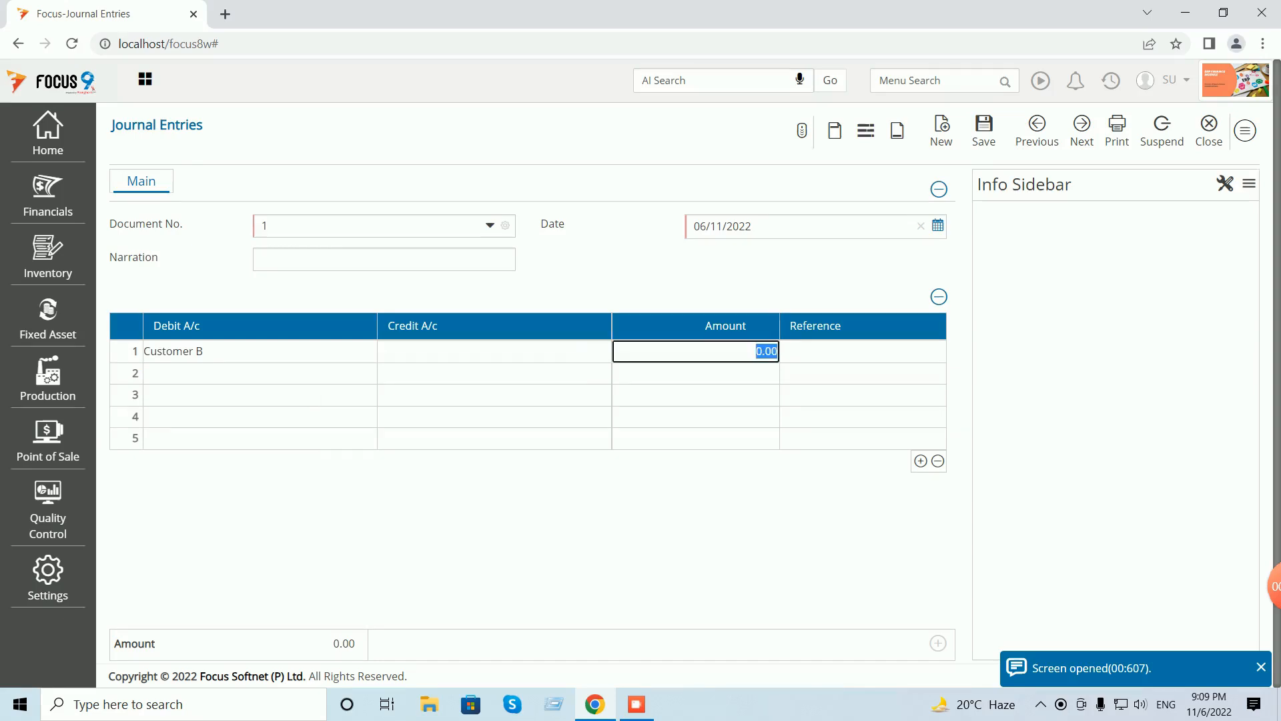
{"action": "type", "text": "50"}
{"action": "key", "text": "Return"}
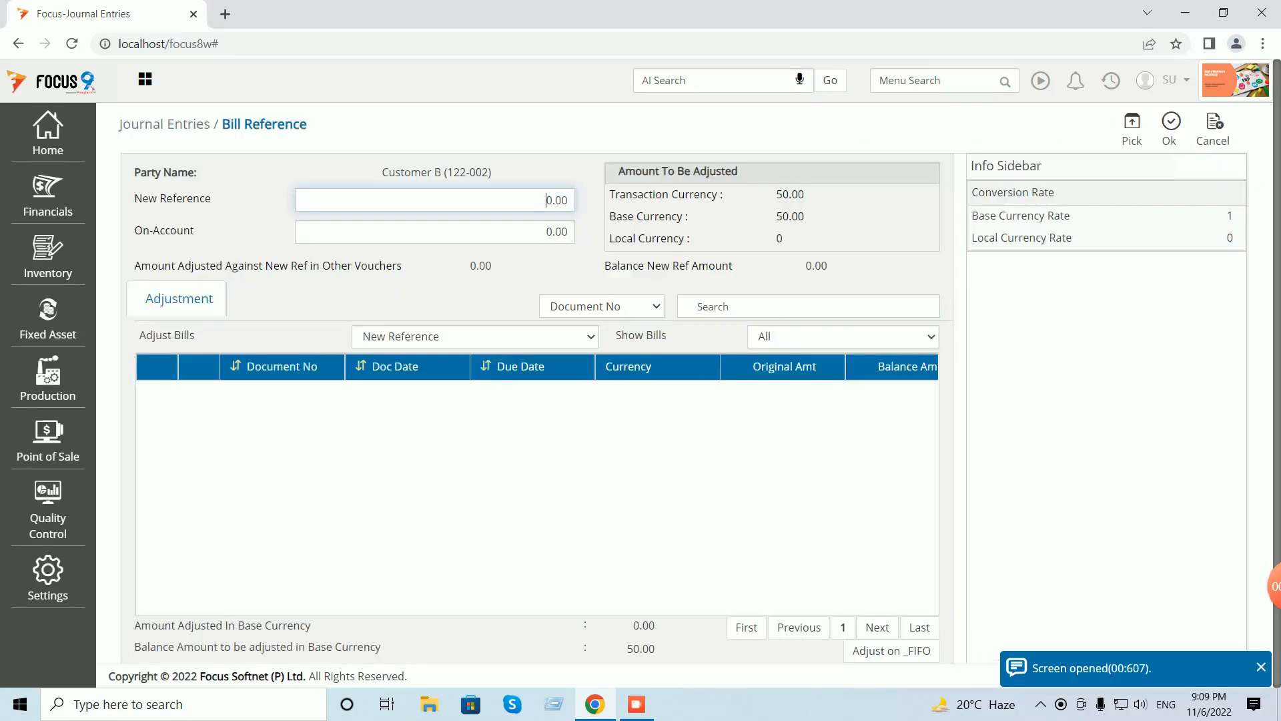
{"action": "left_click", "coordinate": [1132, 129]}
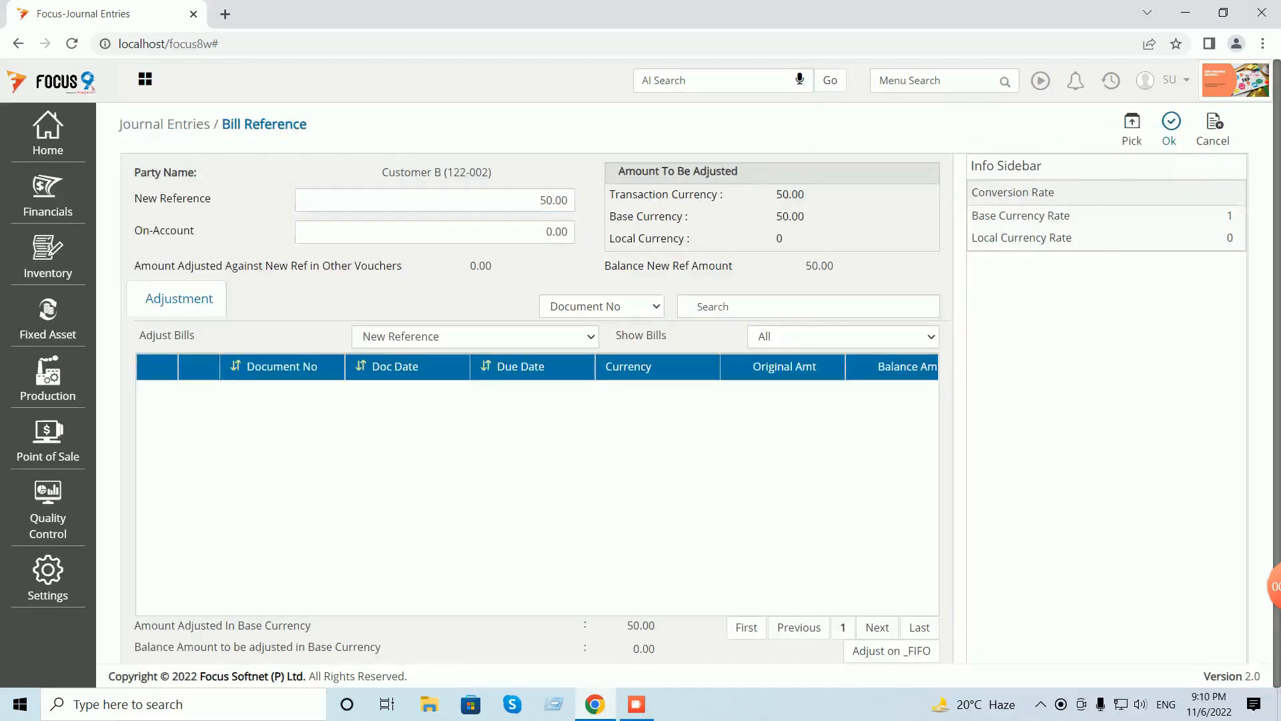
{"action": "left_click", "coordinate": [1169, 129]}
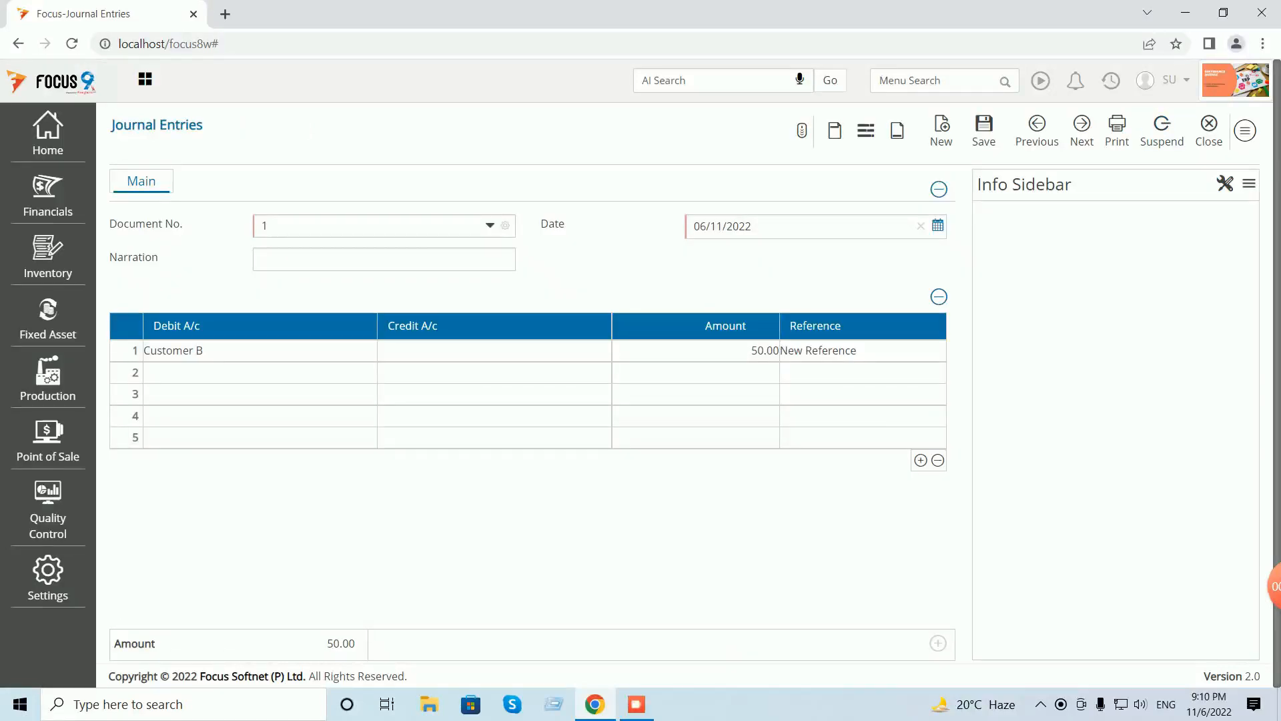
- Credit Bank Charges on row 1, save the journal, and recall saved voucher 1
{"action": "left_click", "coordinate": [494, 350]}
{"action": "type", "text": "bank"}
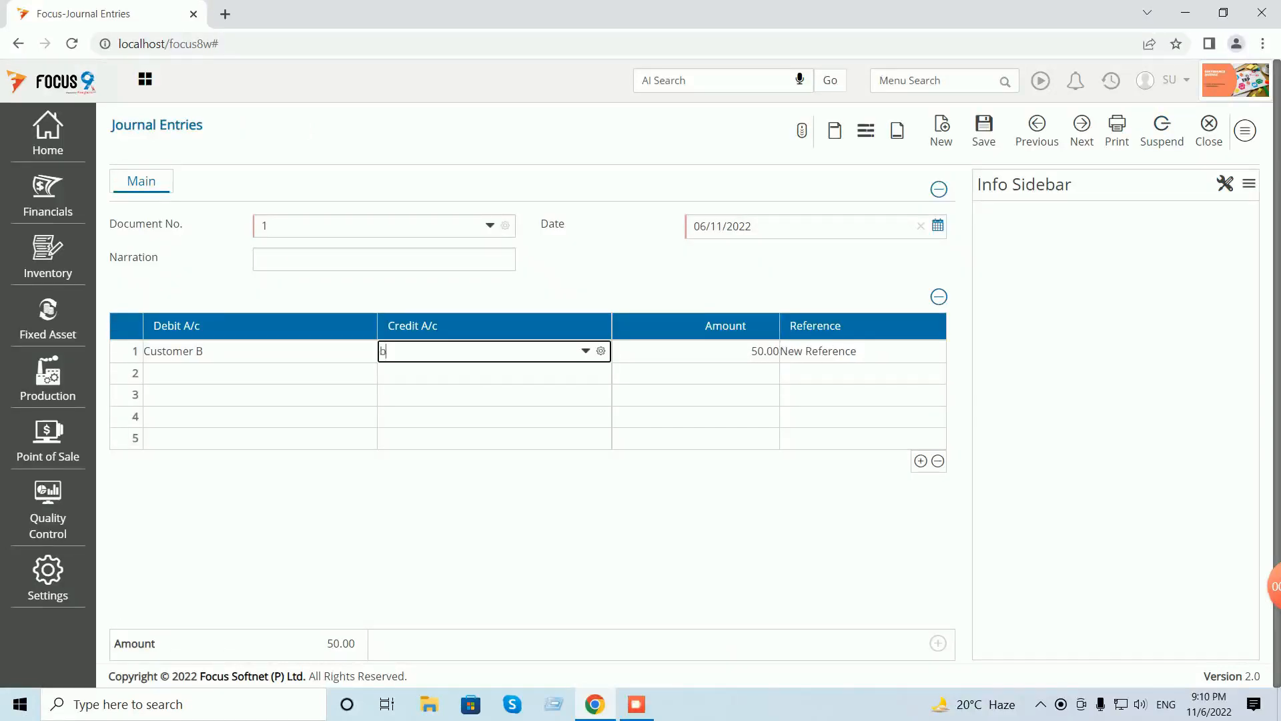
{"action": "key", "text": "Down"}
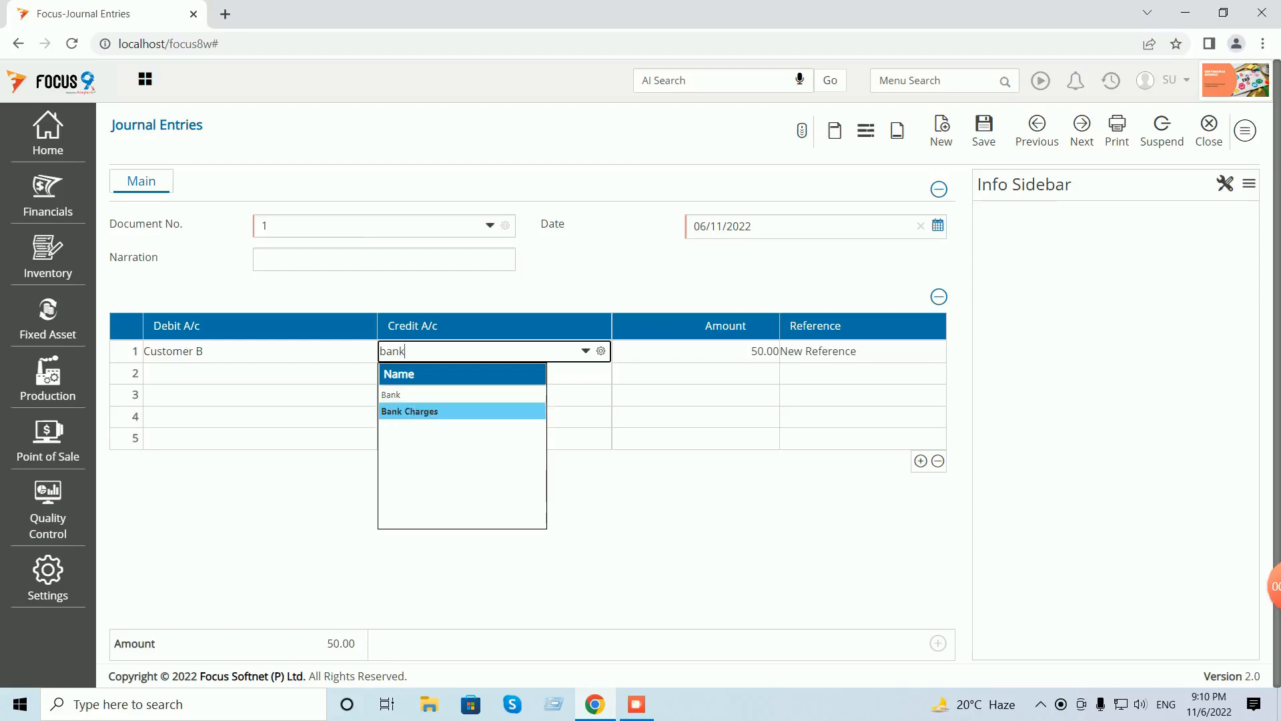
{"action": "key", "text": "Return"}
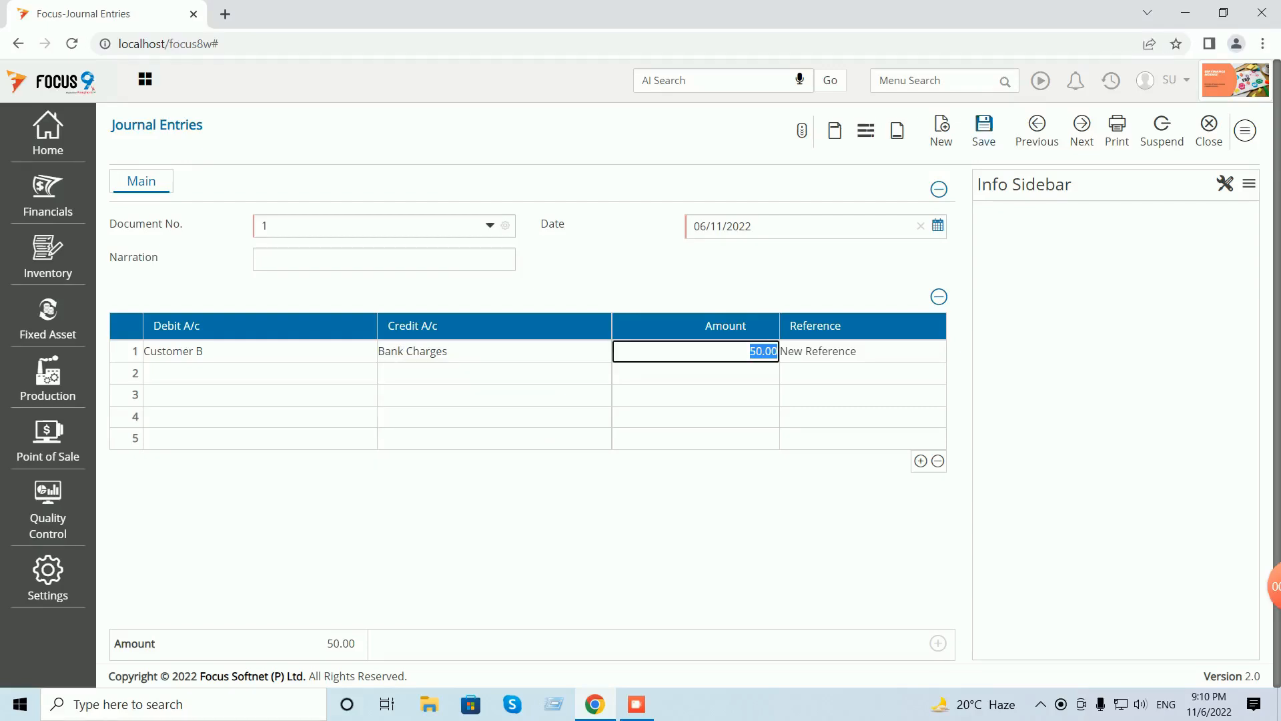
{"action": "left_click", "coordinate": [984, 130]}
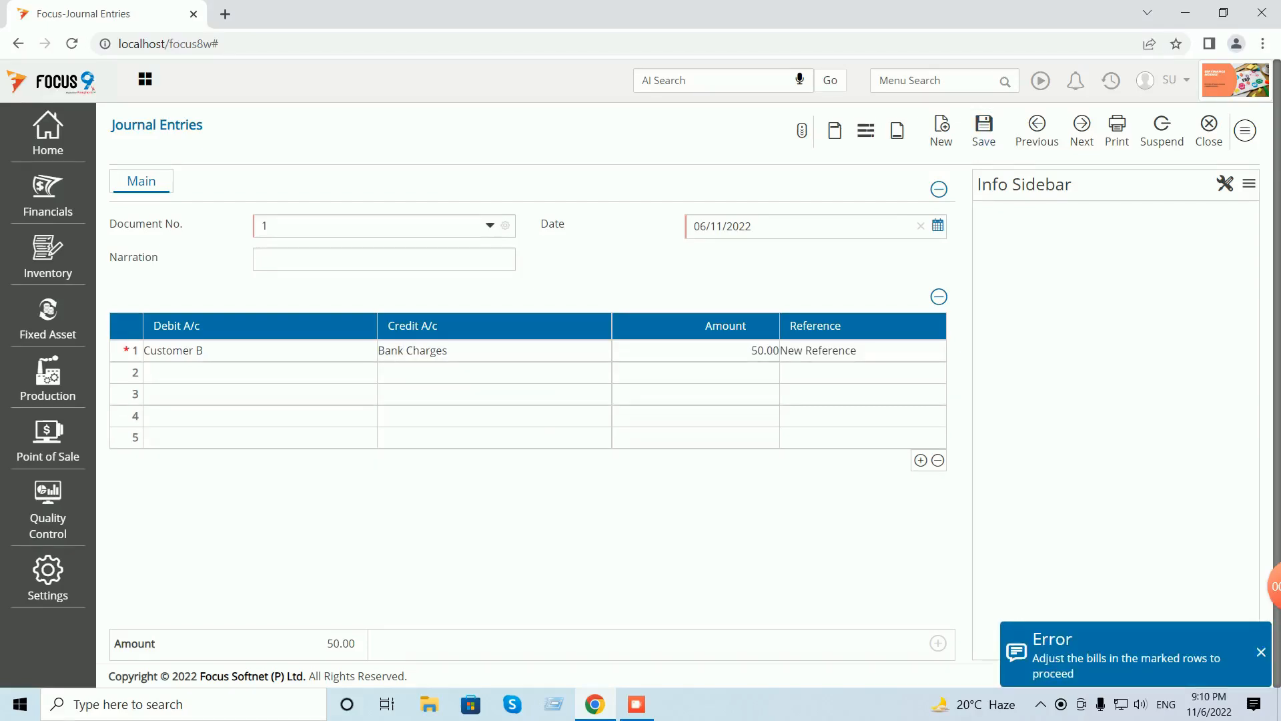
{"action": "left_click", "coordinate": [695, 350]}
{"action": "key", "text": "Tab"}
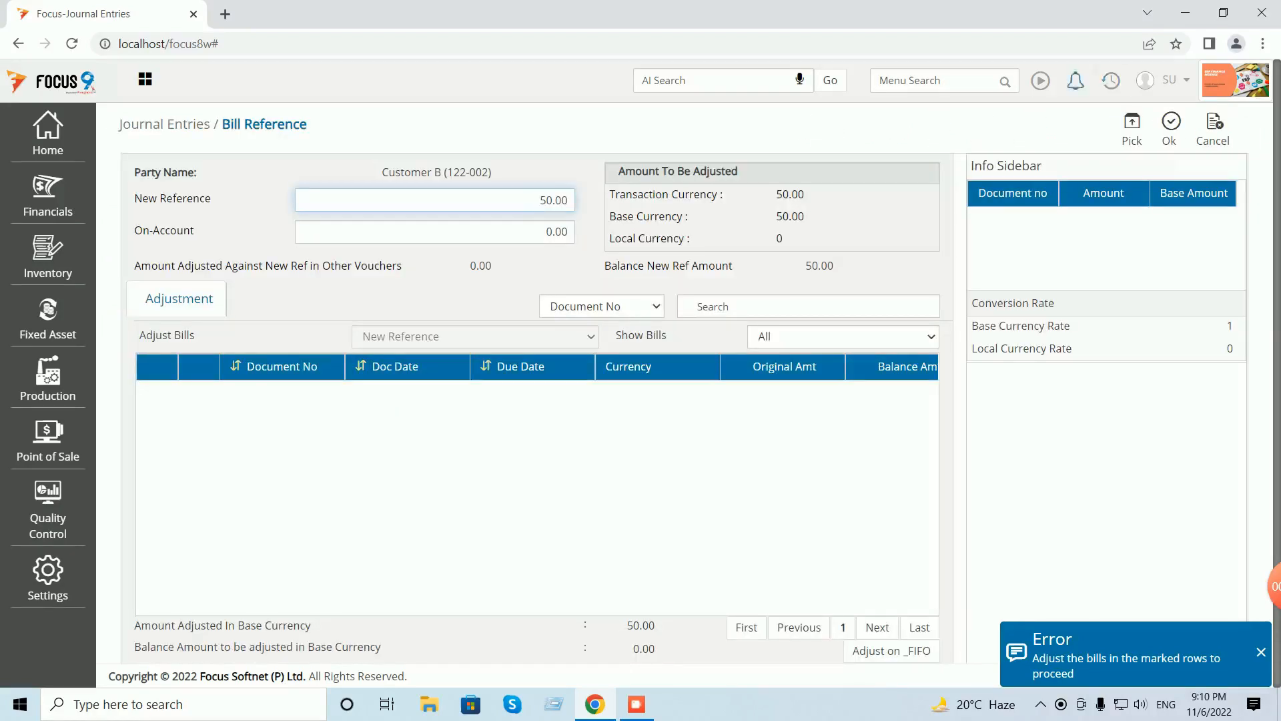
{"action": "left_click", "coordinate": [1169, 129]}
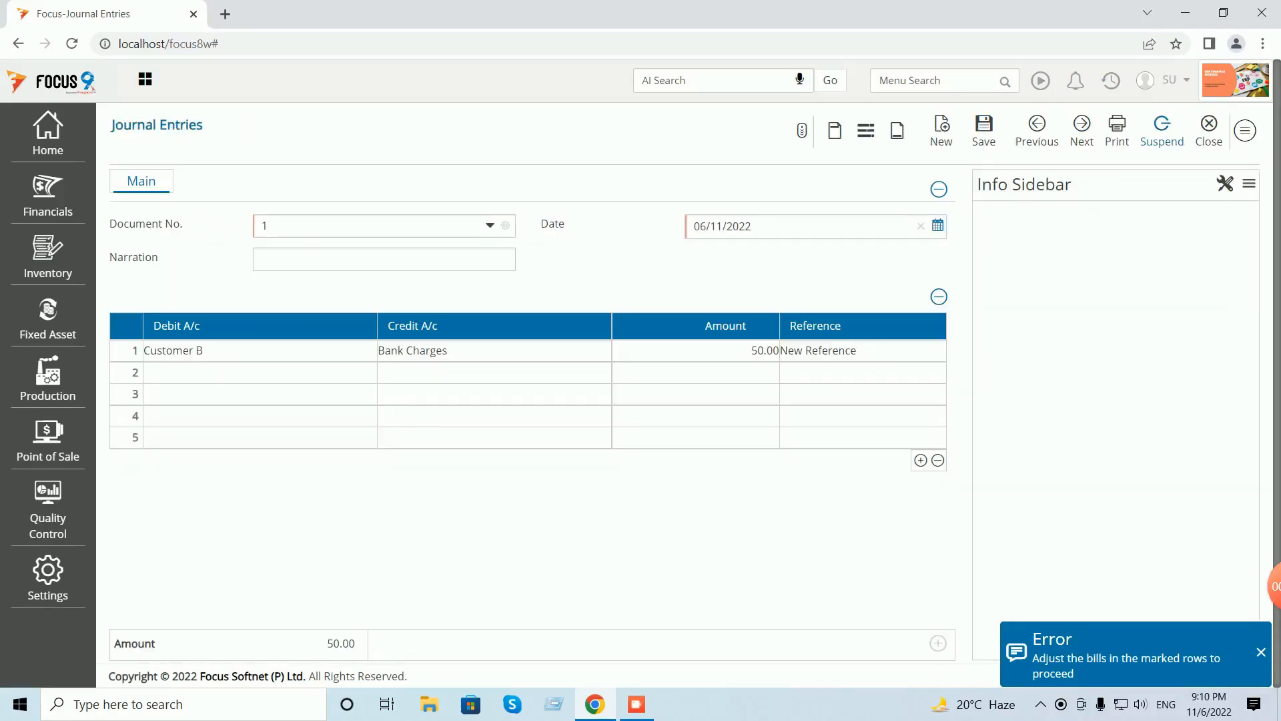
{"action": "left_click", "coordinate": [984, 129]}
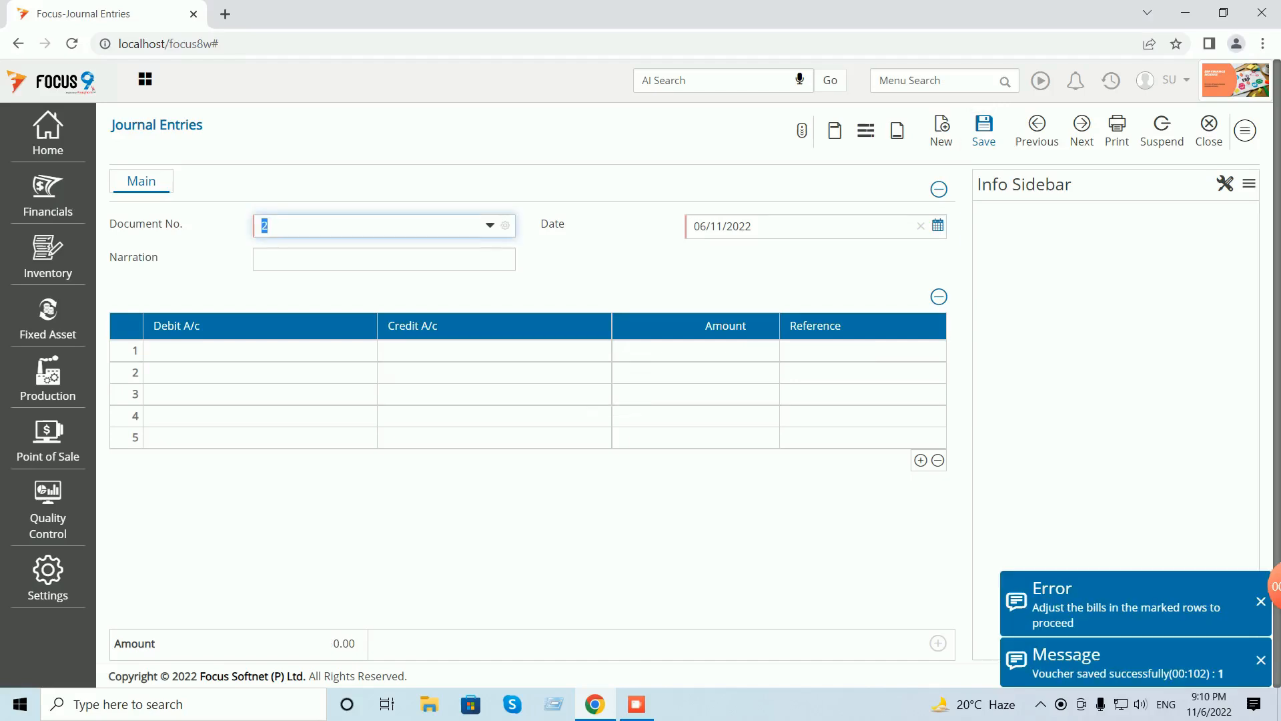
{"action": "left_click", "coordinate": [1037, 129]}
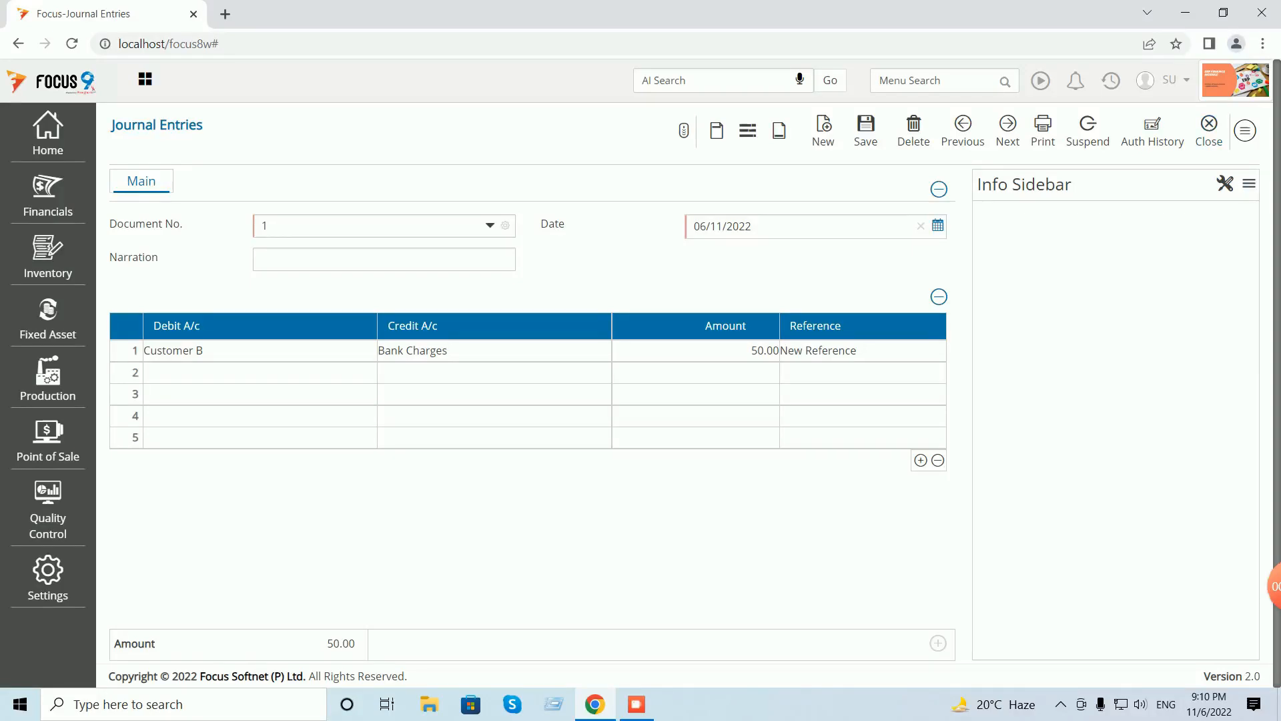
- Fill row 2 with Discount Paid and Customer A, correcting misplaced account choices
{"action": "left_click", "coordinate": [259, 372]}
{"action": "type", "text": "cus"}
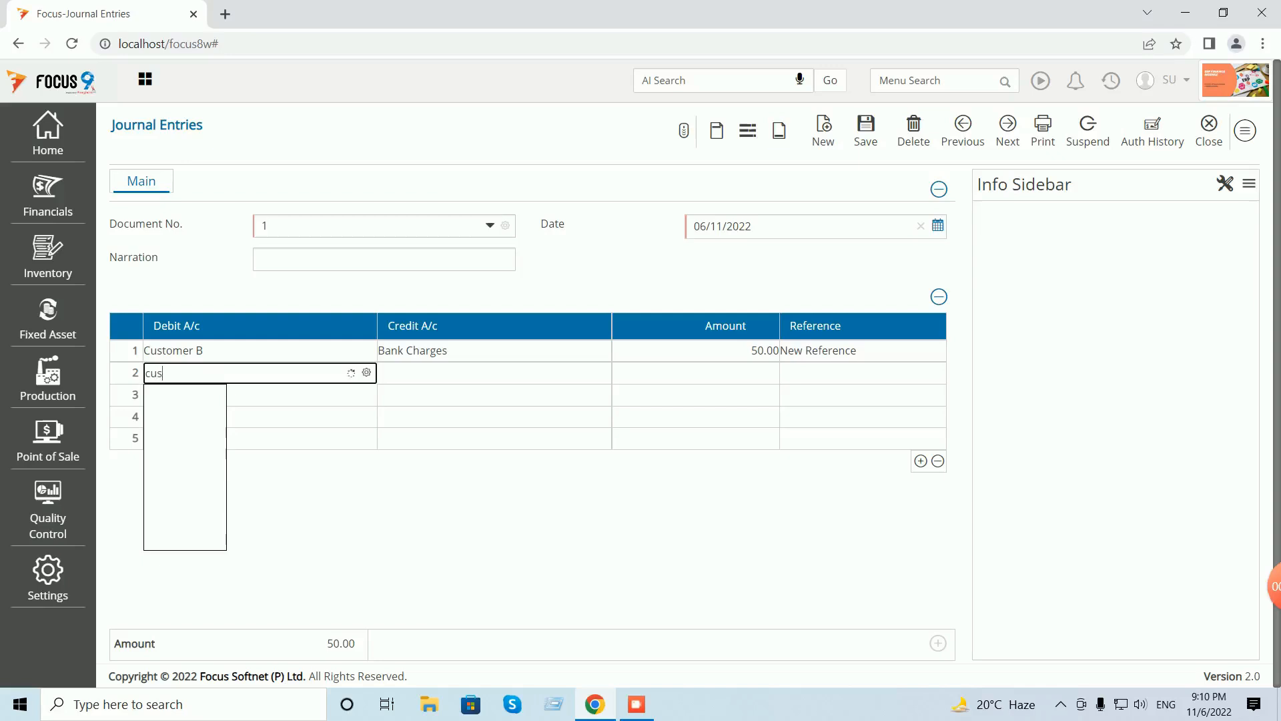
{"action": "key", "text": "Down"}
{"action": "key", "text": "Down"}
{"action": "key", "text": "Return"}
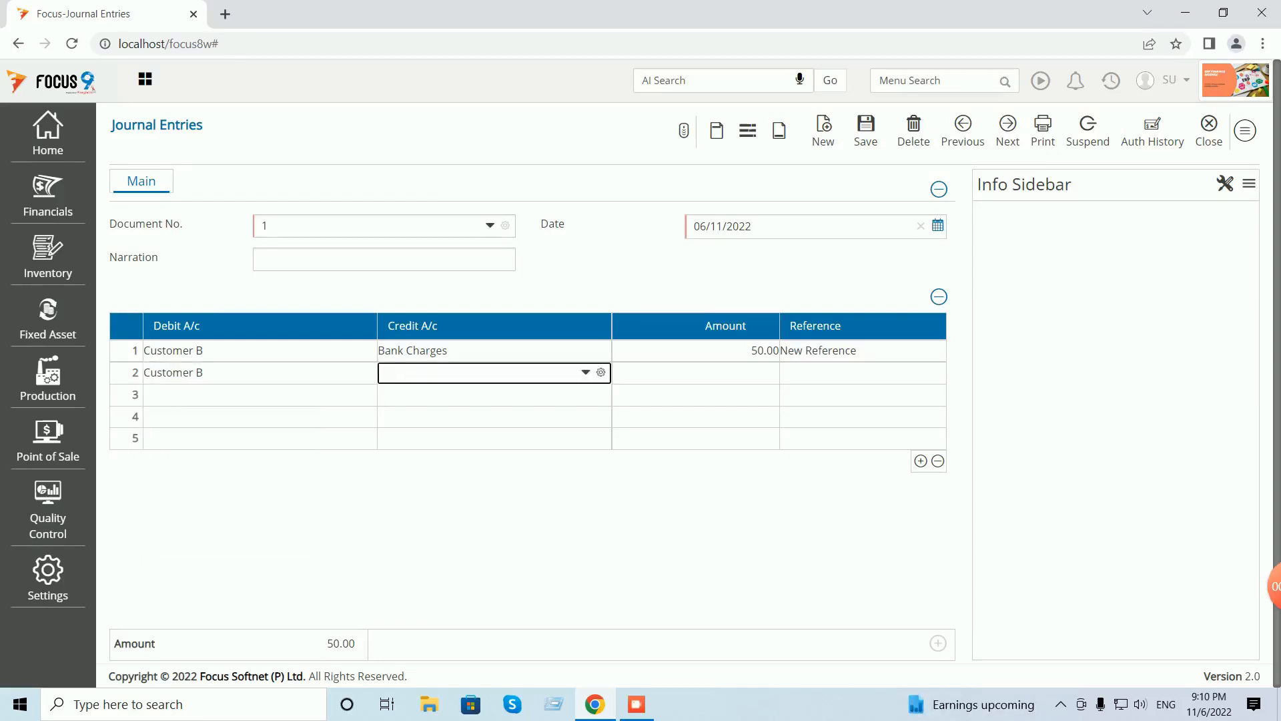
{"action": "type", "text": "dis"}
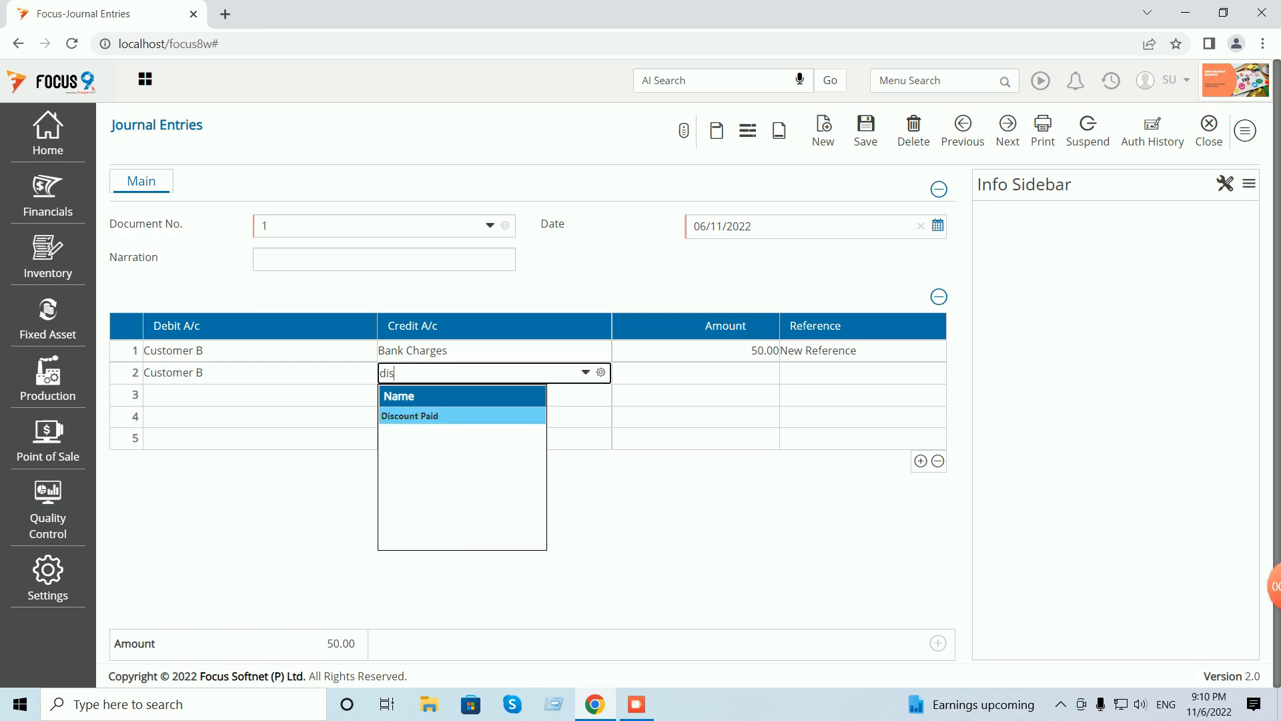
{"action": "key", "text": "shift+Tab"}
{"action": "key", "text": "BackSpace"}
{"action": "key", "text": "BackSpace"}
{"action": "key", "text": "BackSpace"}
{"action": "key", "text": "BackSpace"}
{"action": "key", "text": "BackSpace"}
{"action": "key", "text": "BackSpace"}
{"action": "key", "text": "BackSpace"}
{"action": "key", "text": "BackSpace"}
{"action": "key", "text": "BackSpace"}
{"action": "key", "text": "BackSpace"}
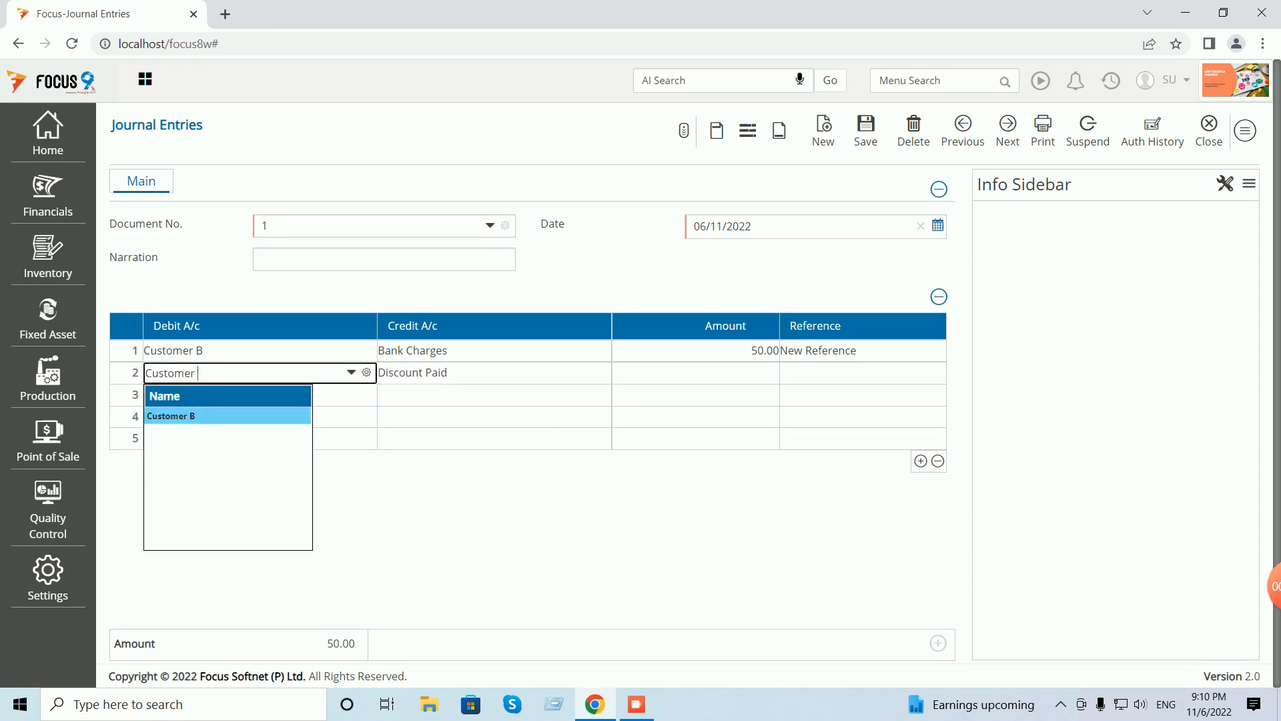
{"action": "type", "text": "disc"}
{"action": "key", "text": "Tab"}
{"action": "key", "text": "BackSpace"}
{"action": "key", "text": "BackSpace"}
{"action": "key", "text": "BackSpace"}
{"action": "key", "text": "BackSpace"}
{"action": "key", "text": "BackSpace"}
{"action": "key", "text": "BackSpace"}
{"action": "key", "text": "BackSpace"}
{"action": "key", "text": "BackSpace"}
{"action": "key", "text": "BackSpace"}
{"action": "key", "text": "BackSpace"}
{"action": "key", "text": "BackSpace"}
{"action": "key", "text": "BackSpace"}
{"action": "key", "text": "BackSpace"}
{"action": "type", "text": "cus"}
{"action": "key", "text": "Down"}
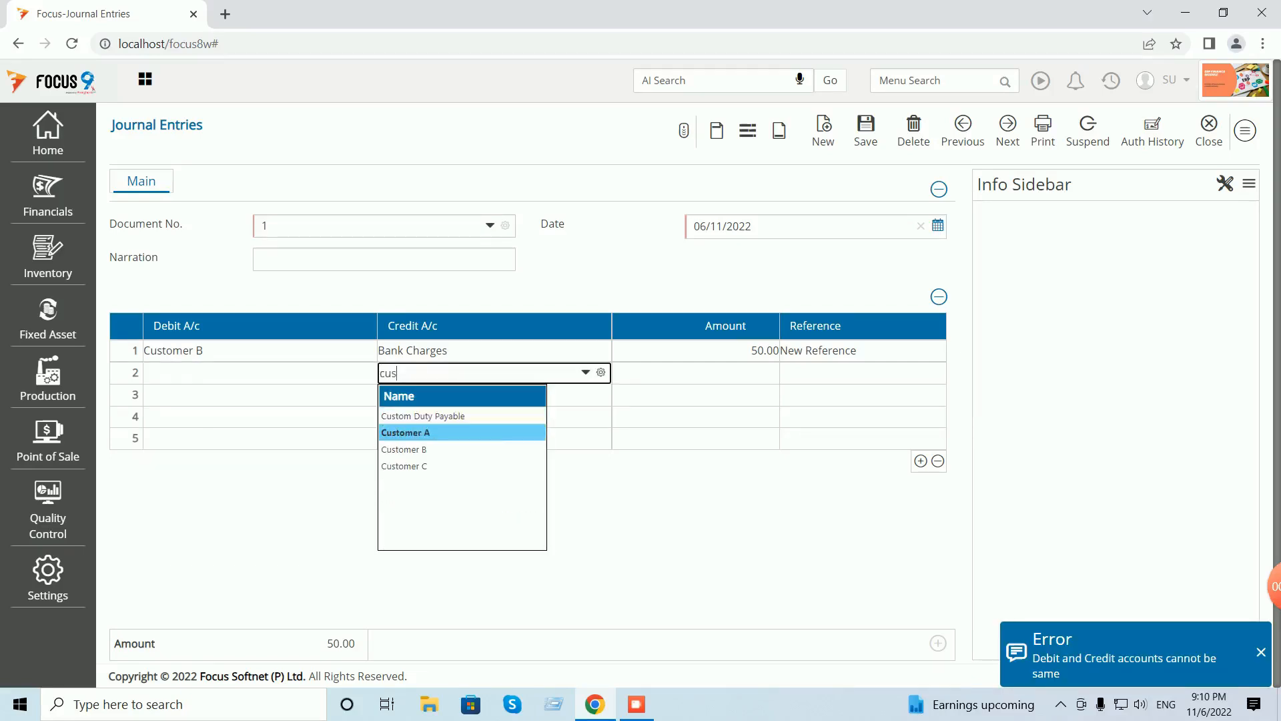
{"action": "key", "text": "Tab"}
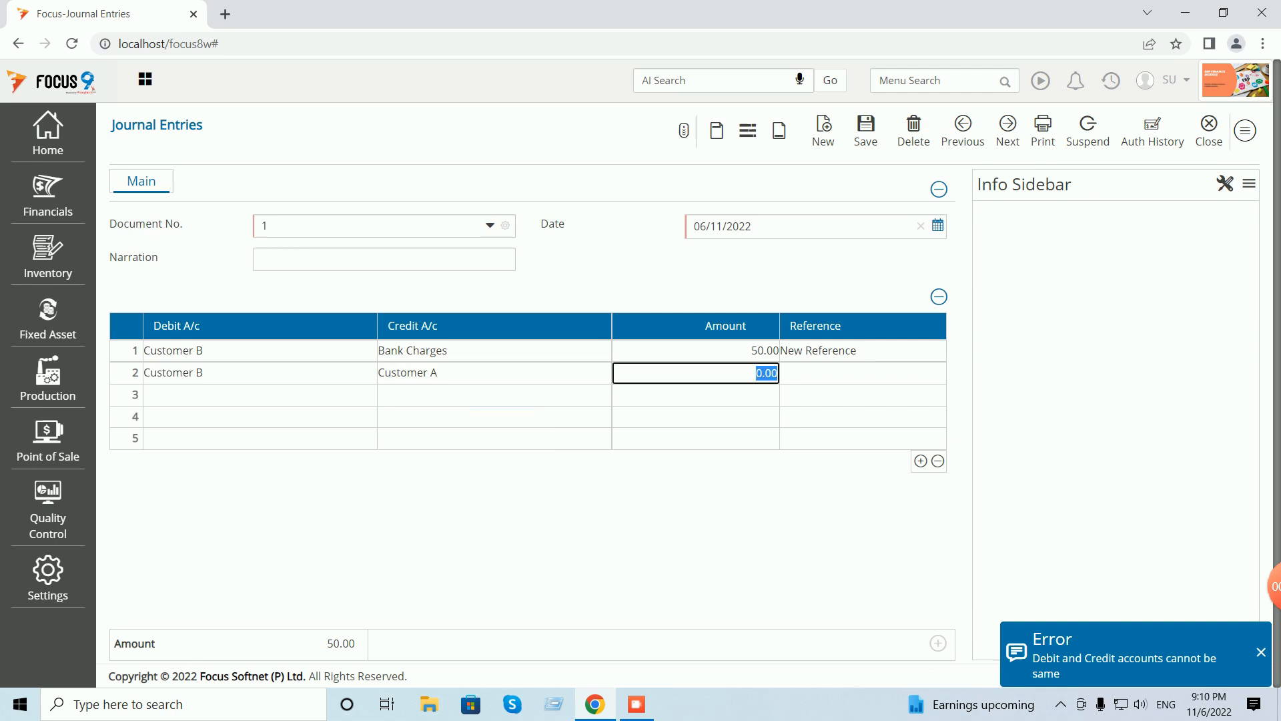
- Set Discount Paid as row 2's debit, keep Customer A as credit, and enter 35
{"action": "left_click", "coordinate": [260, 373]}
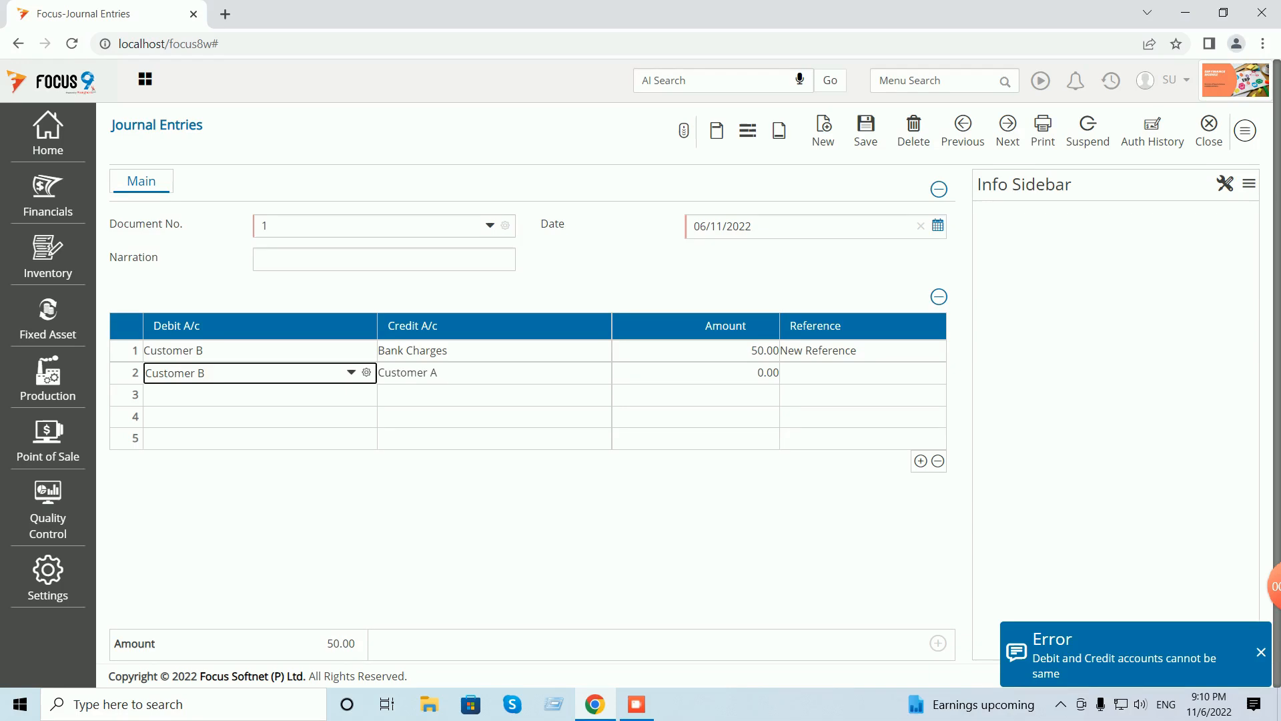
{"action": "left_click", "coordinate": [135, 372]}
{"action": "type", "text": "dis"}
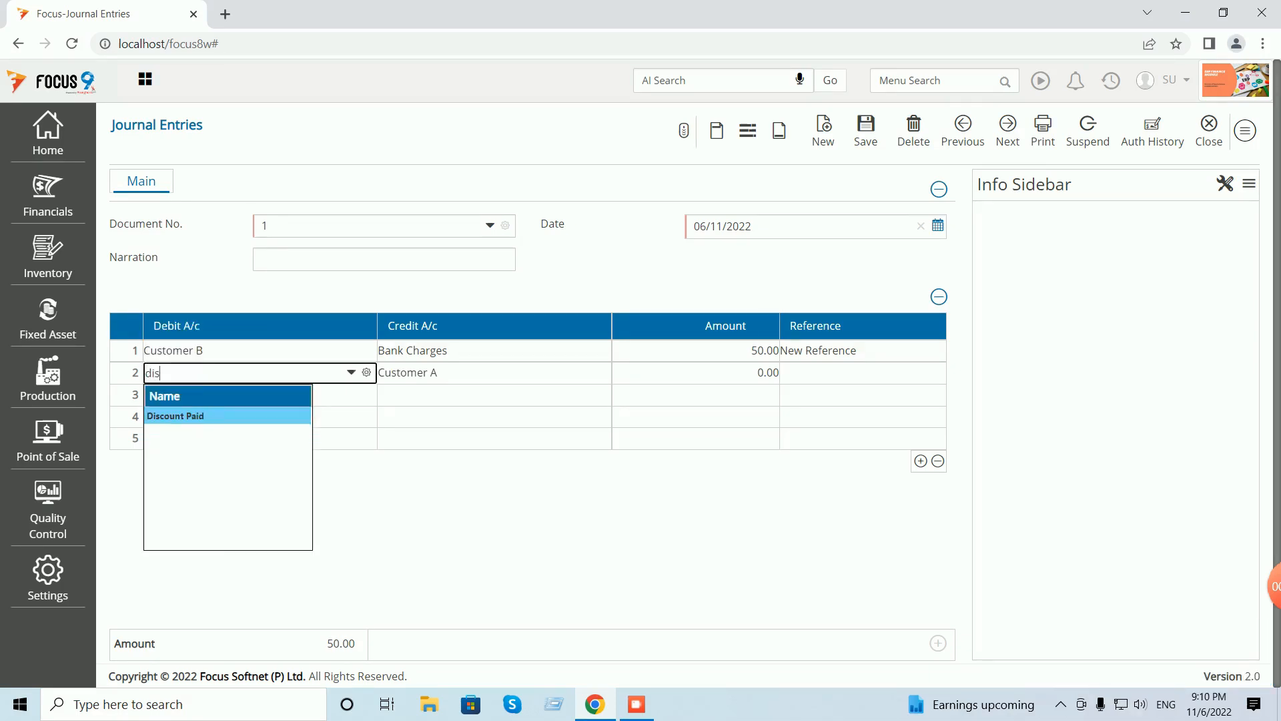
{"action": "key", "text": "Tab"}
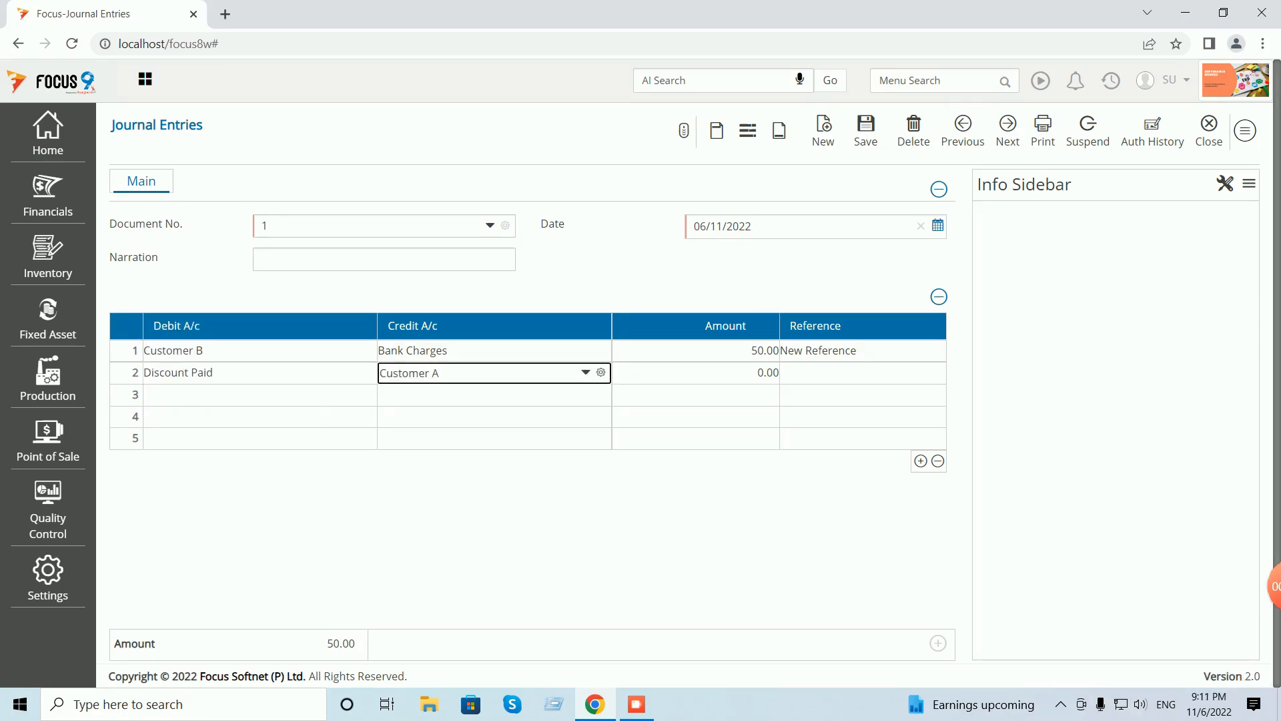
{"action": "key", "text": "Tab"}
{"action": "type", "text": "1"}
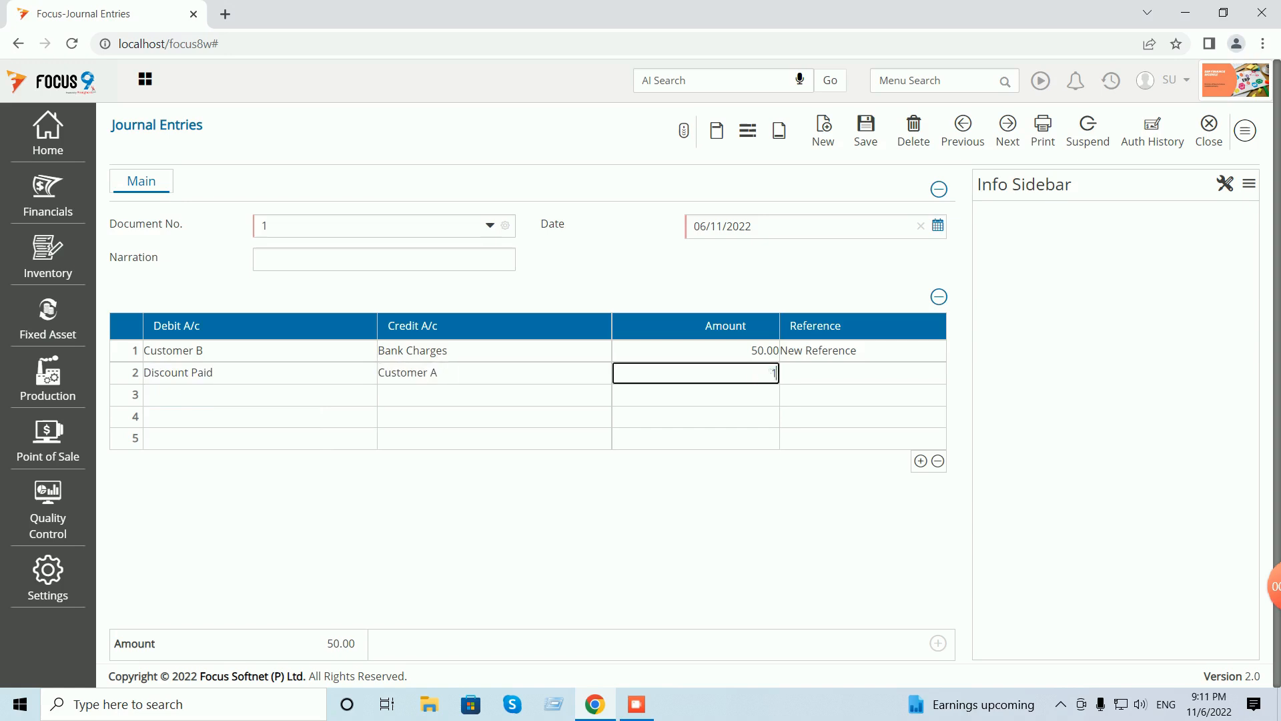
{"action": "type", "text": "35"}
{"action": "key", "text": "Tab"}
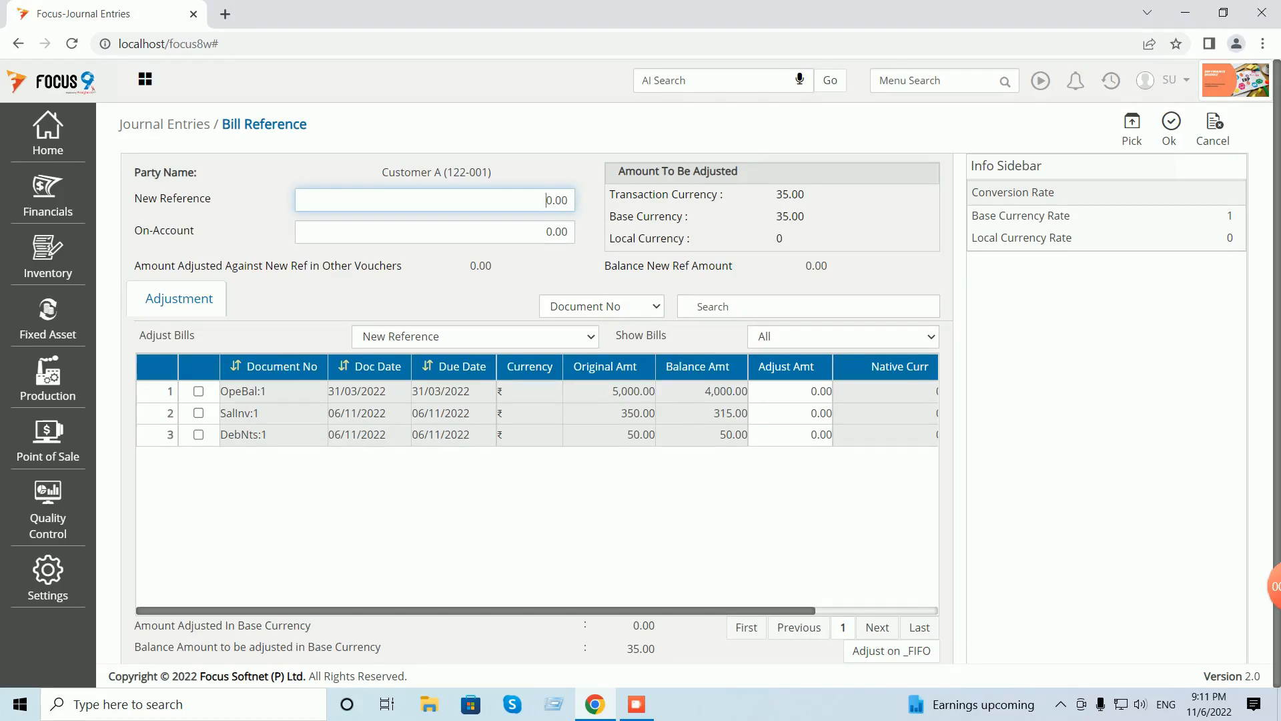
- Adjust the 35 against SalInv:1, save journal voucher 1, review it, and close both screens
{"action": "left_click", "coordinate": [790, 414]}
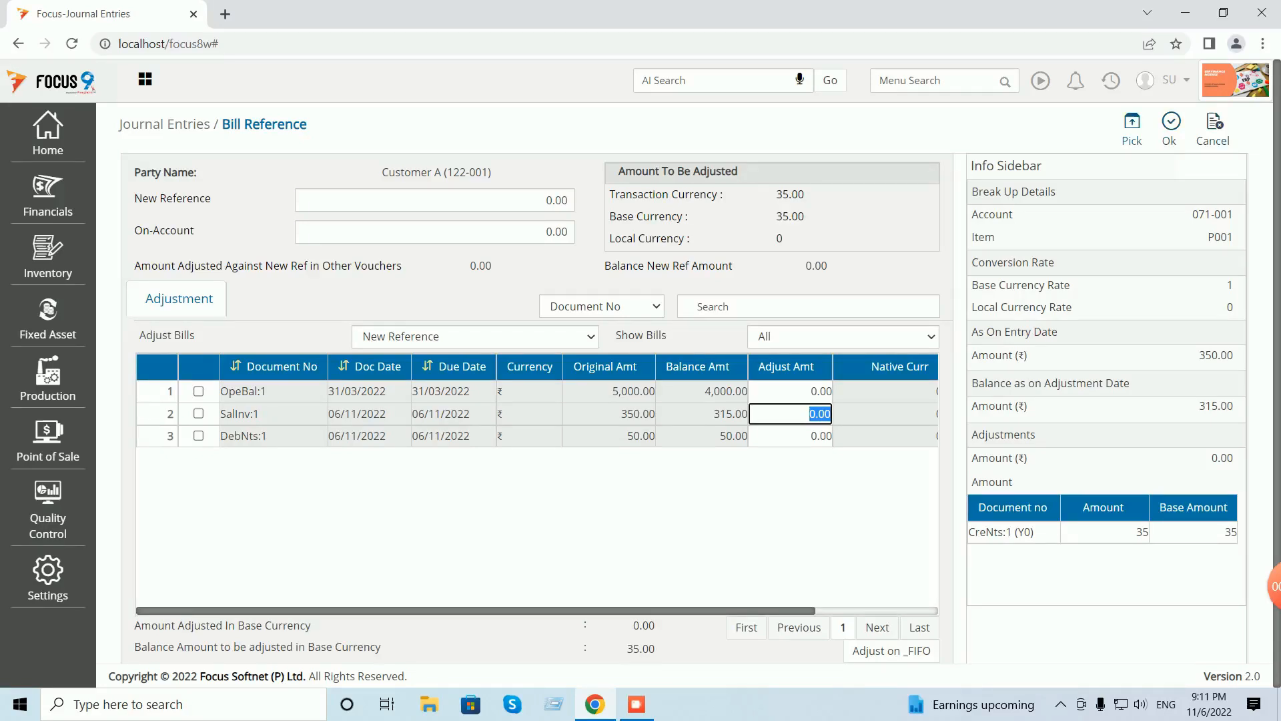
{"action": "left_click", "coordinate": [1131, 128]}
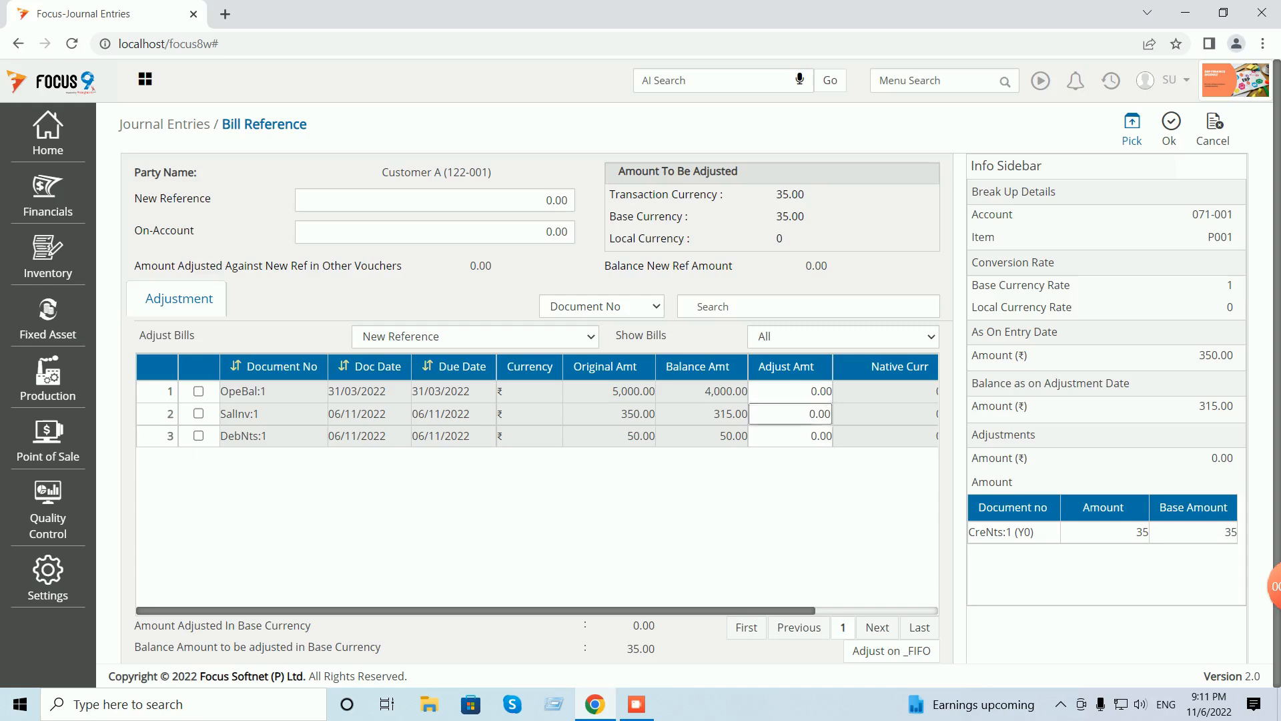
{"action": "left_click", "coordinate": [1169, 129]}
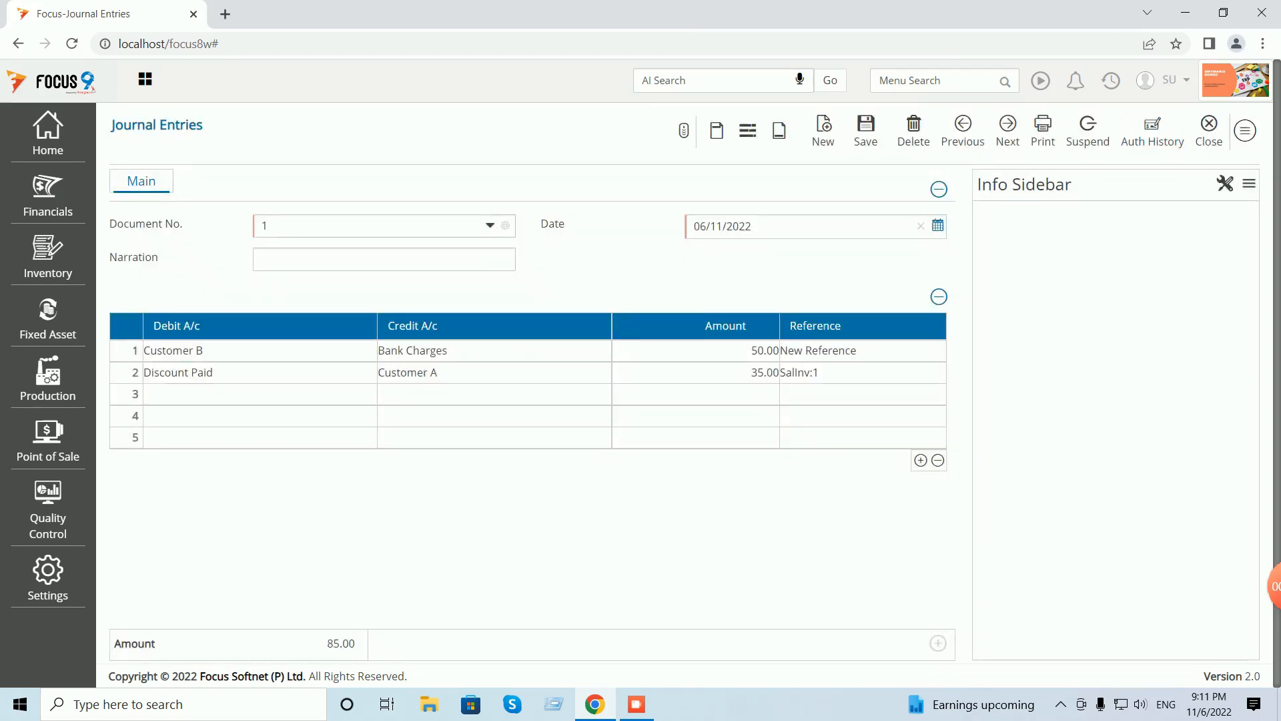
{"action": "left_click", "coordinate": [866, 129]}
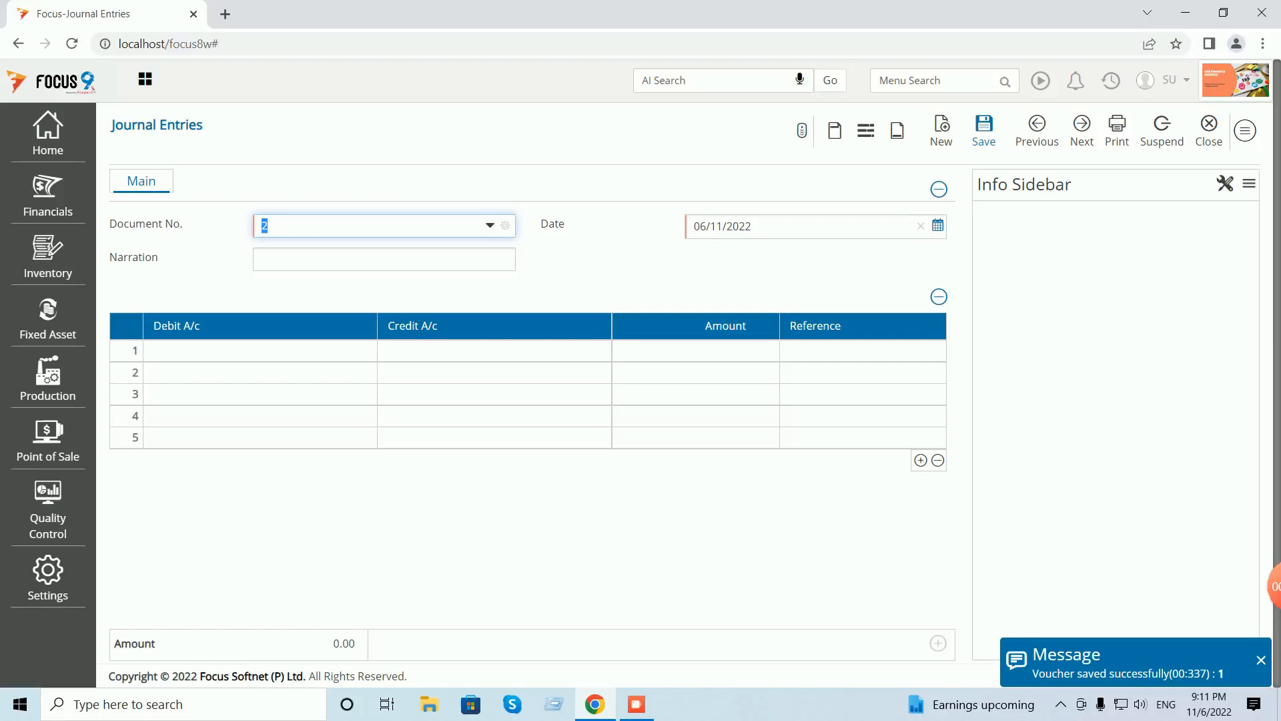
{"action": "left_click", "coordinate": [1037, 128]}
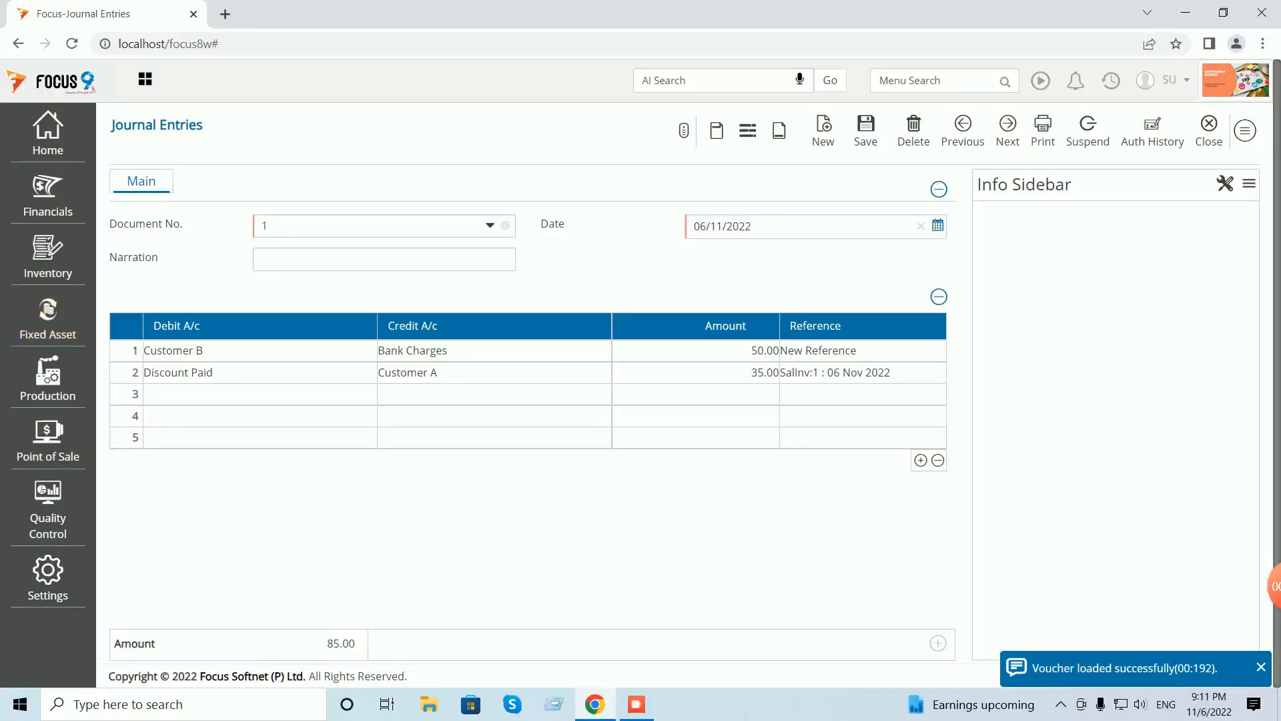
{"action": "left_click", "coordinate": [1218, 131]}
{"action": "left_click", "coordinate": [1234, 131]}
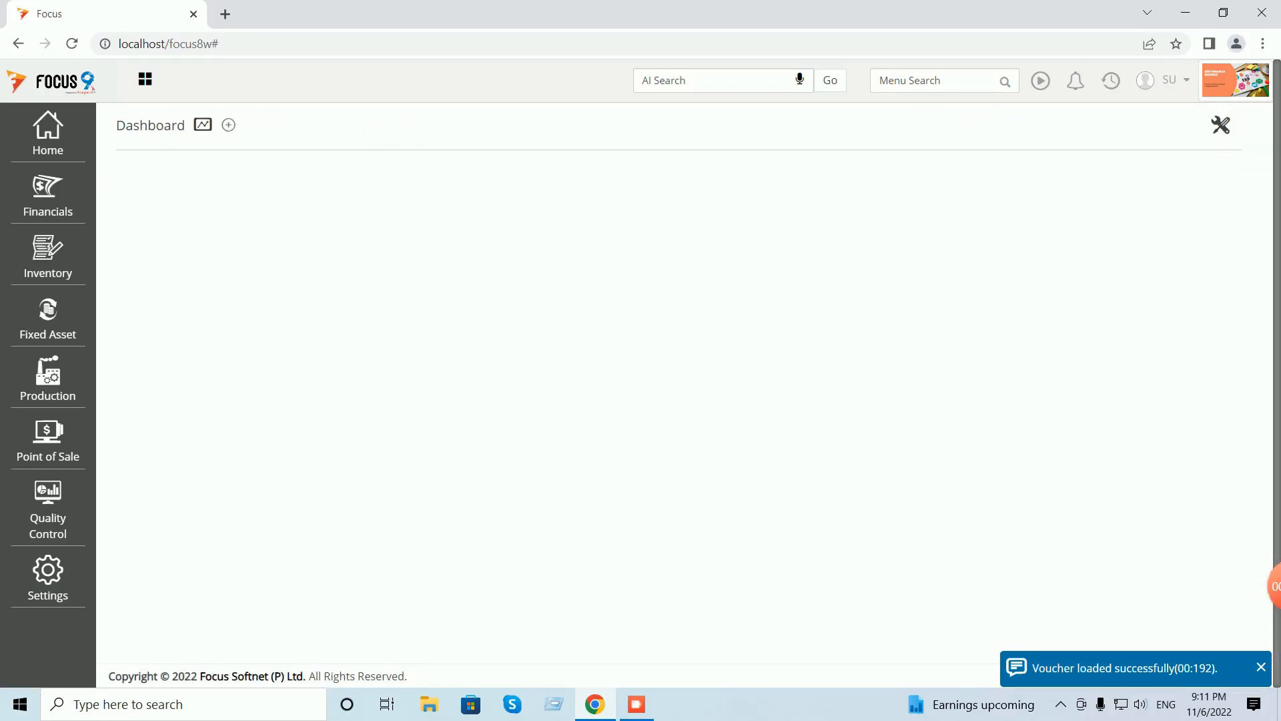
{"action": "left_click", "coordinate": [934, 81]}
{"action": "type", "text": "led"}
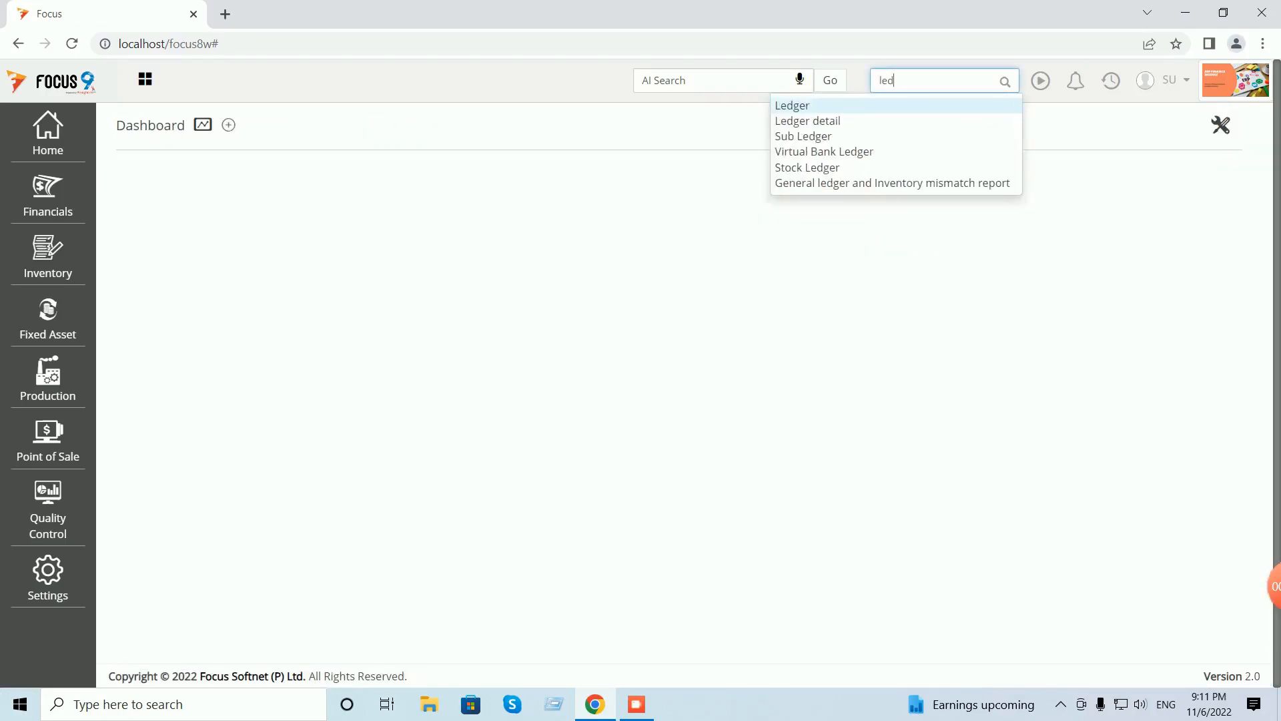
{"action": "key", "text": "Return"}
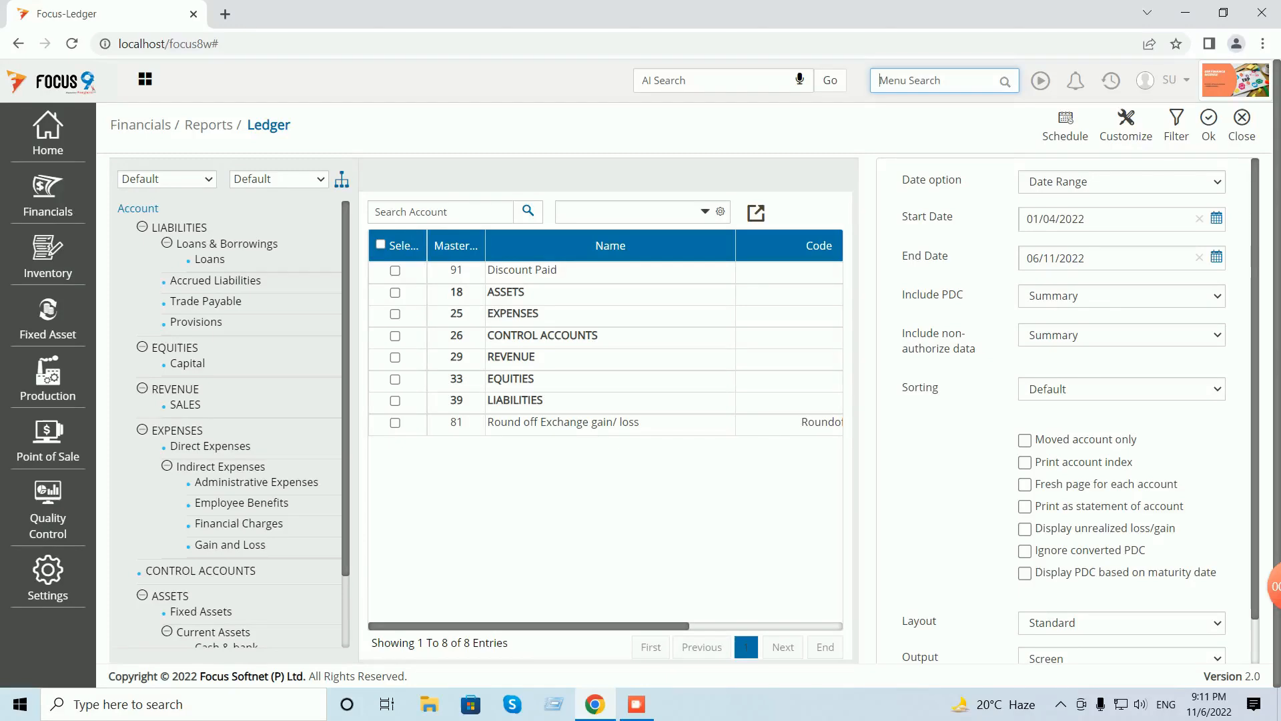
{"action": "double_click", "coordinate": [513, 292]}
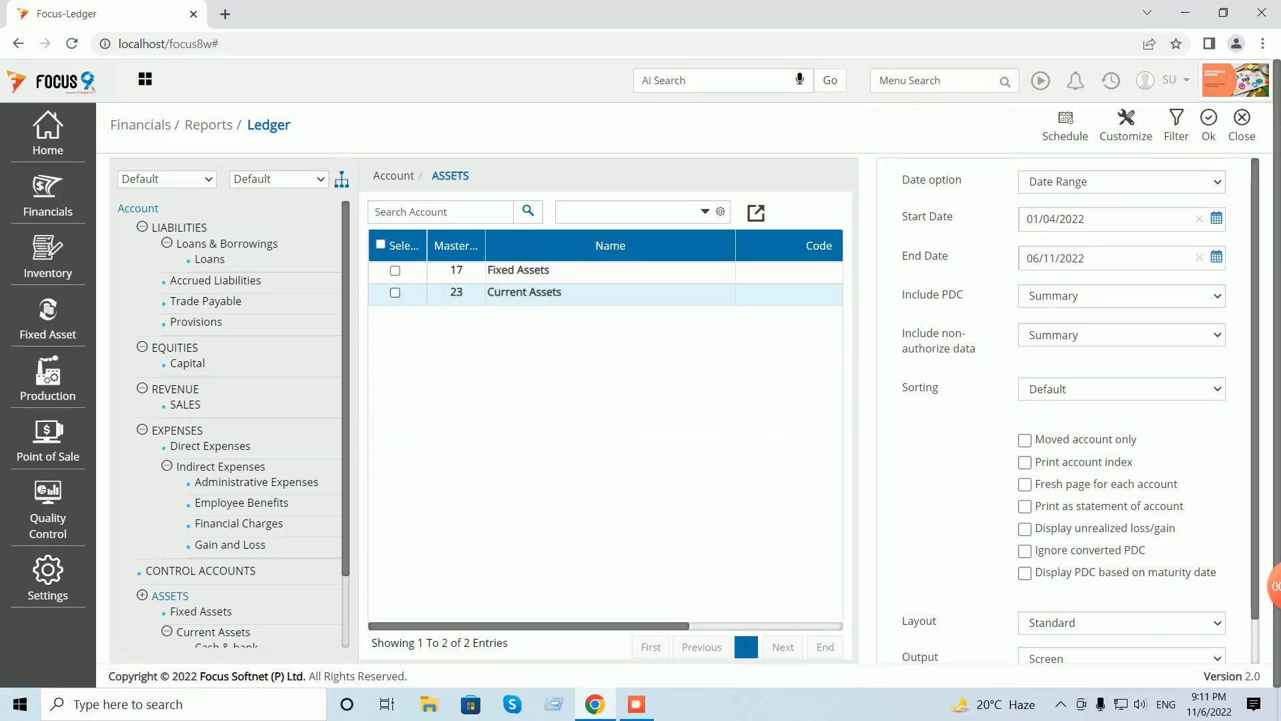
{"action": "left_click", "coordinate": [395, 292]}
{"action": "left_click", "coordinate": [1209, 125]}
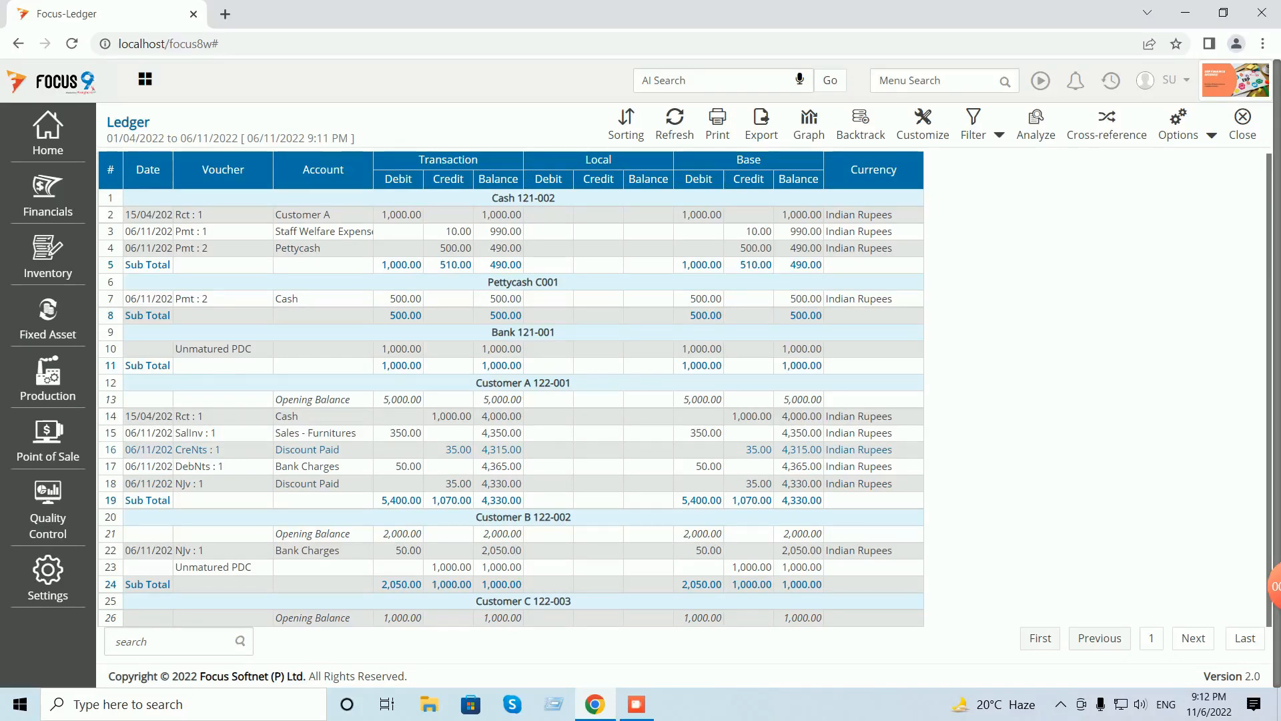
{"action": "left_click_drag", "start_coordinate": [176, 450], "coordinate": [206, 484]}
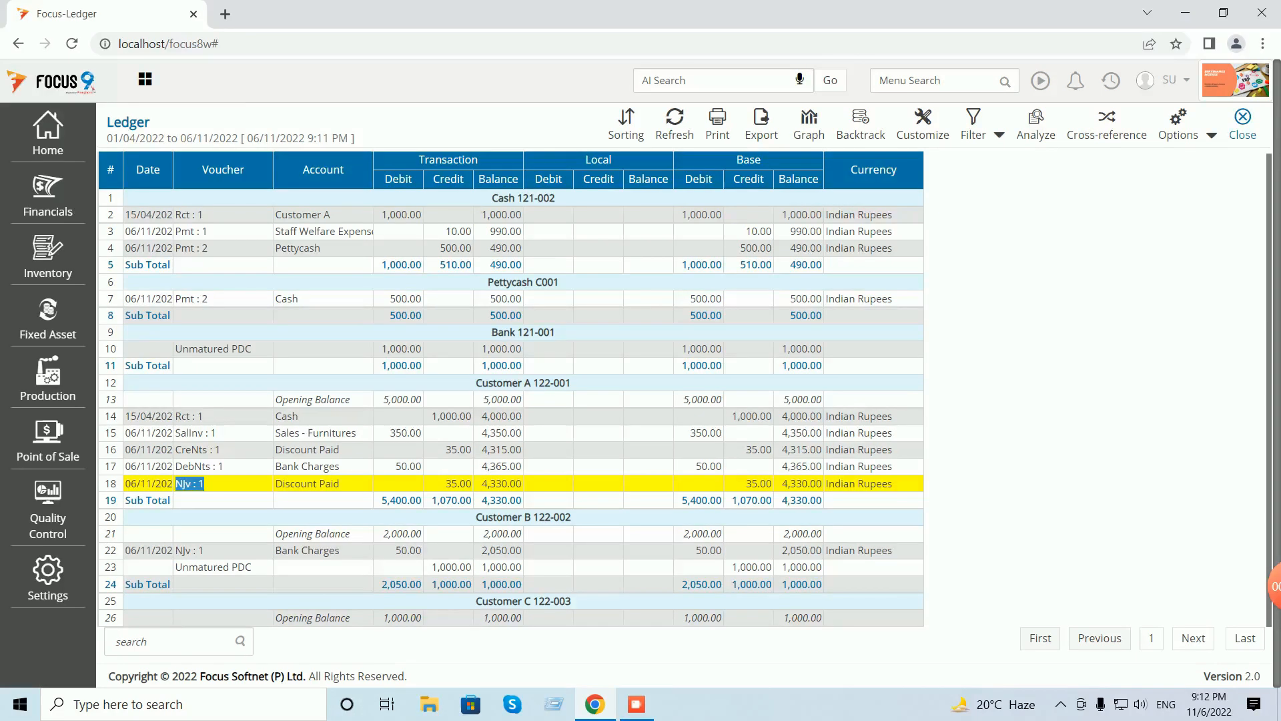
{"action": "left_click", "coordinate": [201, 483]}
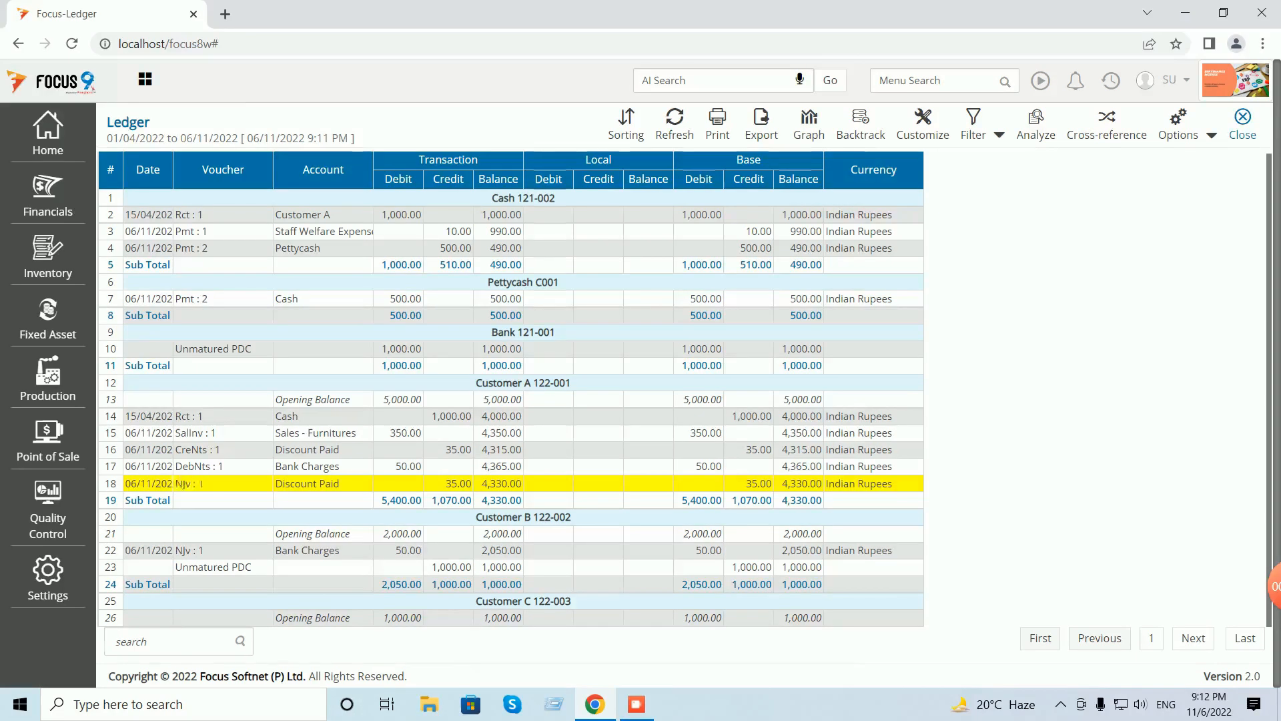
{"action": "key", "text": "Escape"}
{"action": "key", "text": "Escape"}
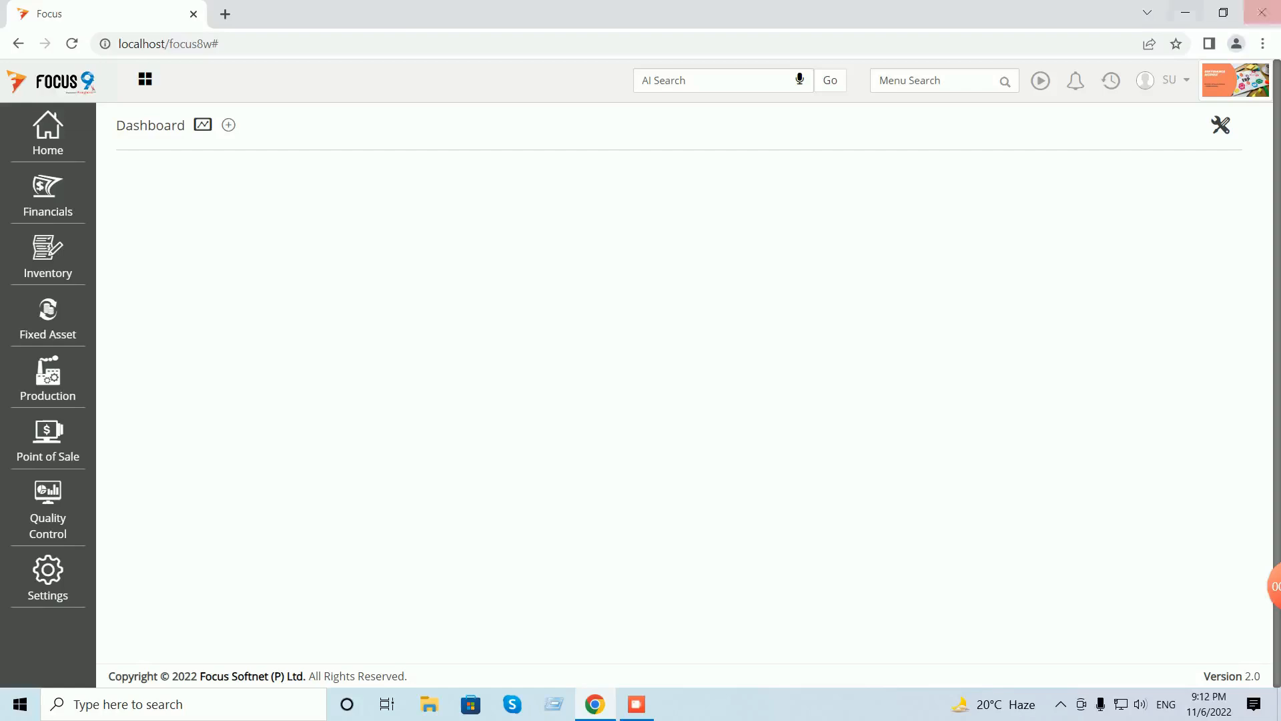
{"action": "left_click", "coordinate": [934, 81]}
{"action": "type", "text": "ledg"}
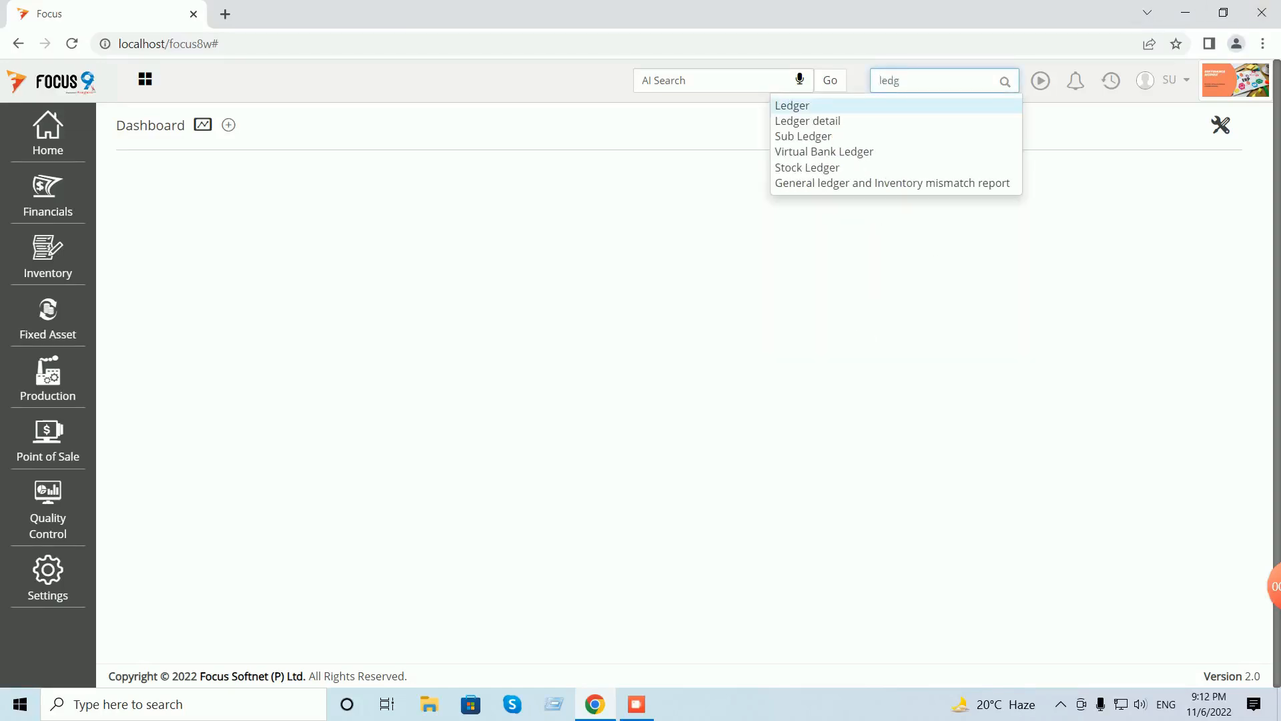
{"action": "key", "text": "Down"}
{"action": "key", "text": "Return"}
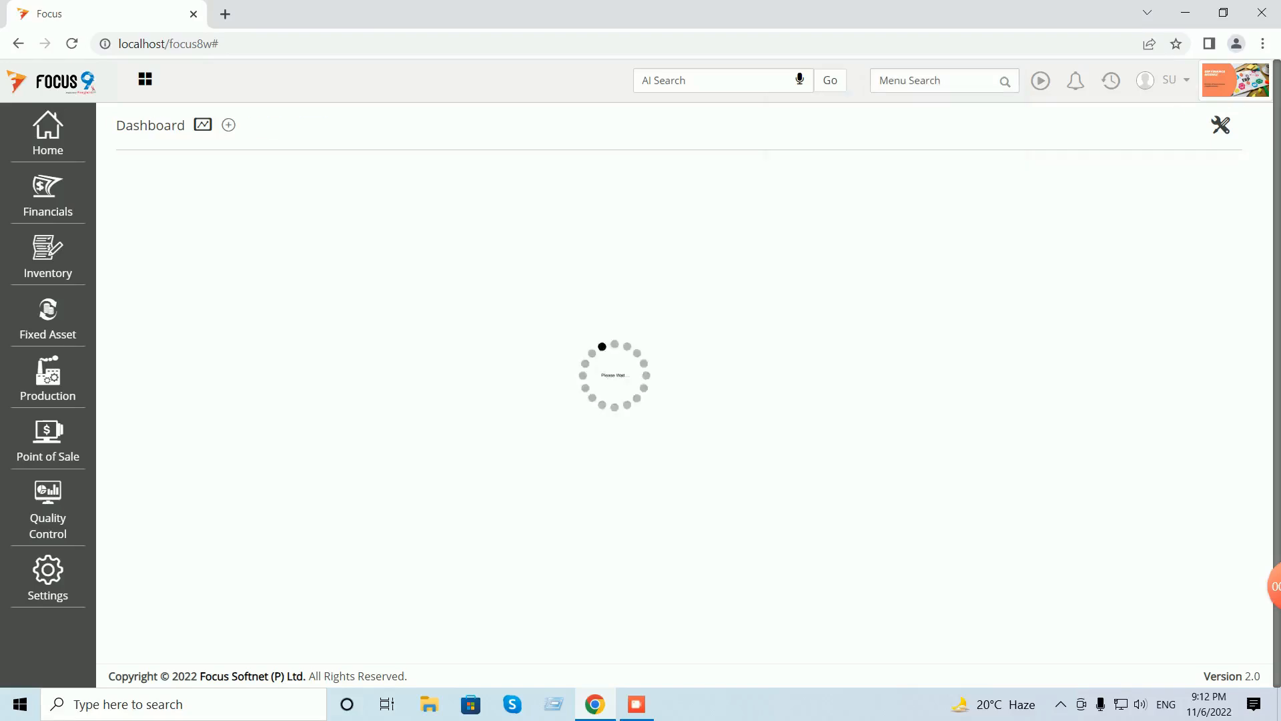
{"action": "left_click", "coordinate": [626, 211]}
{"action": "type", "text": "cus"}
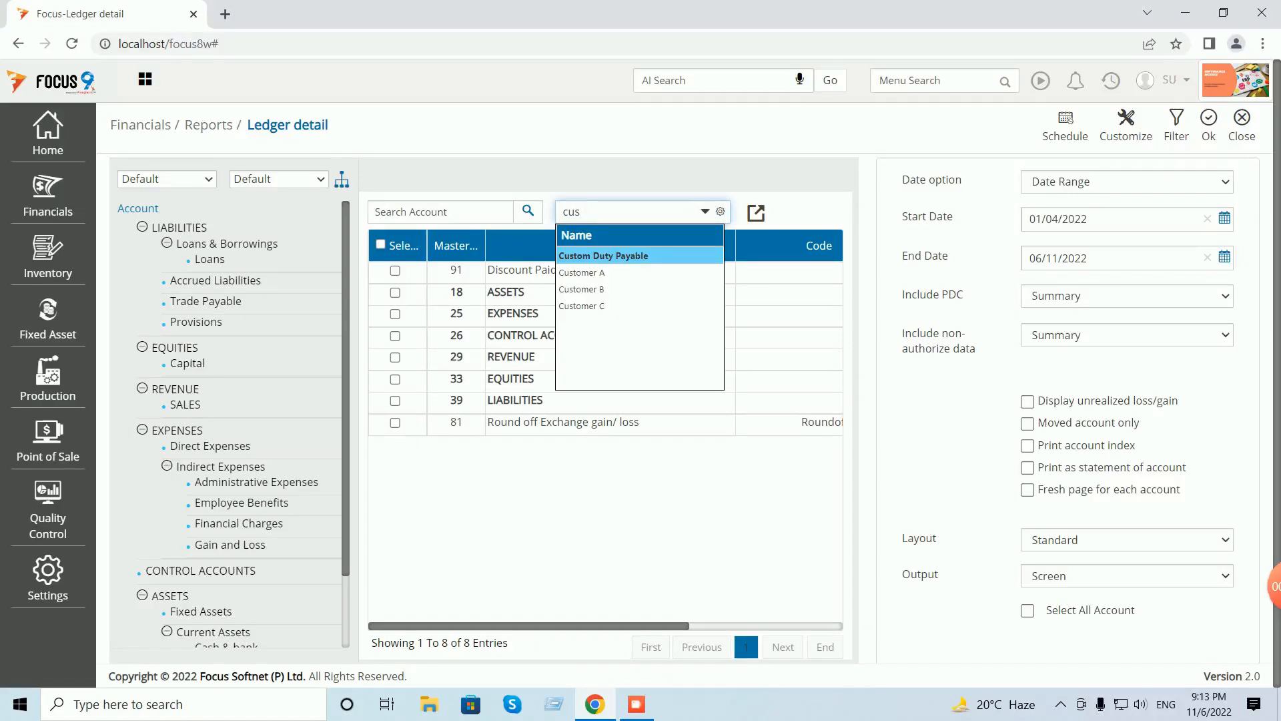
{"action": "key", "text": "Down"}
{"action": "key", "text": "Return"}
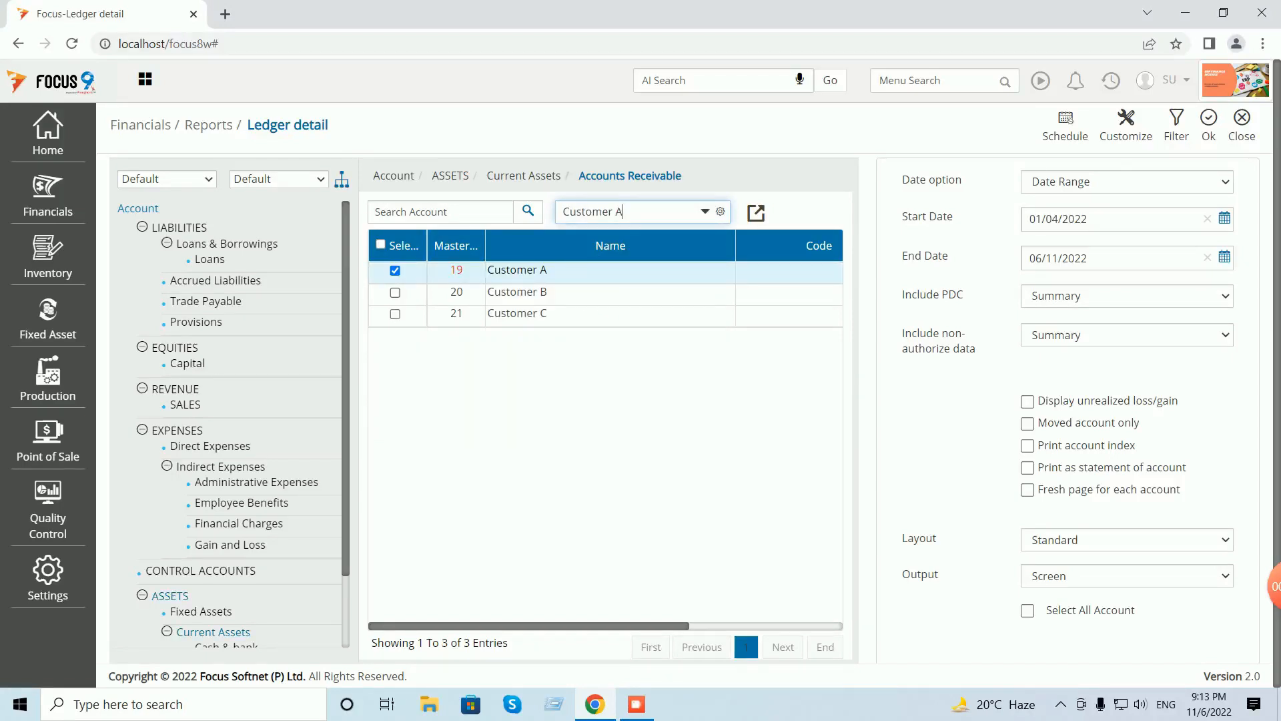
{"action": "left_click", "coordinate": [395, 292]}
{"action": "left_click", "coordinate": [1208, 124]}
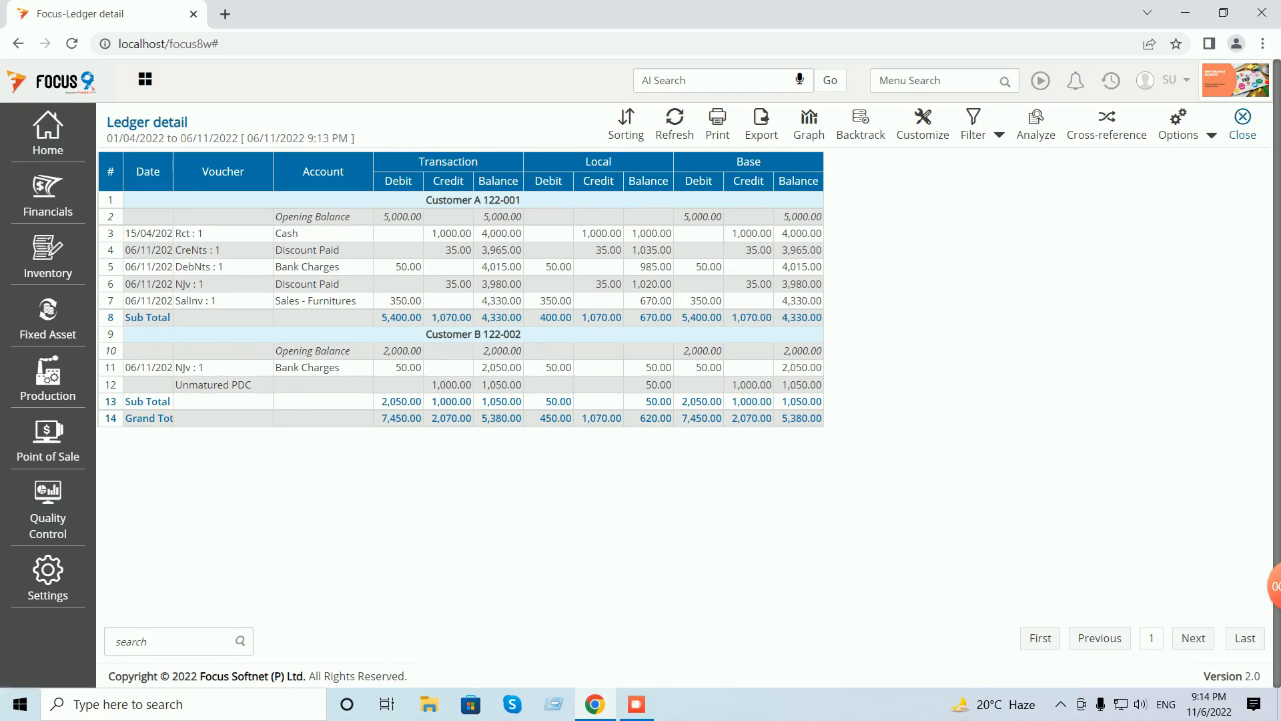
{"action": "left_click", "coordinate": [1242, 121]}
{"action": "left_click", "coordinate": [1242, 124]}
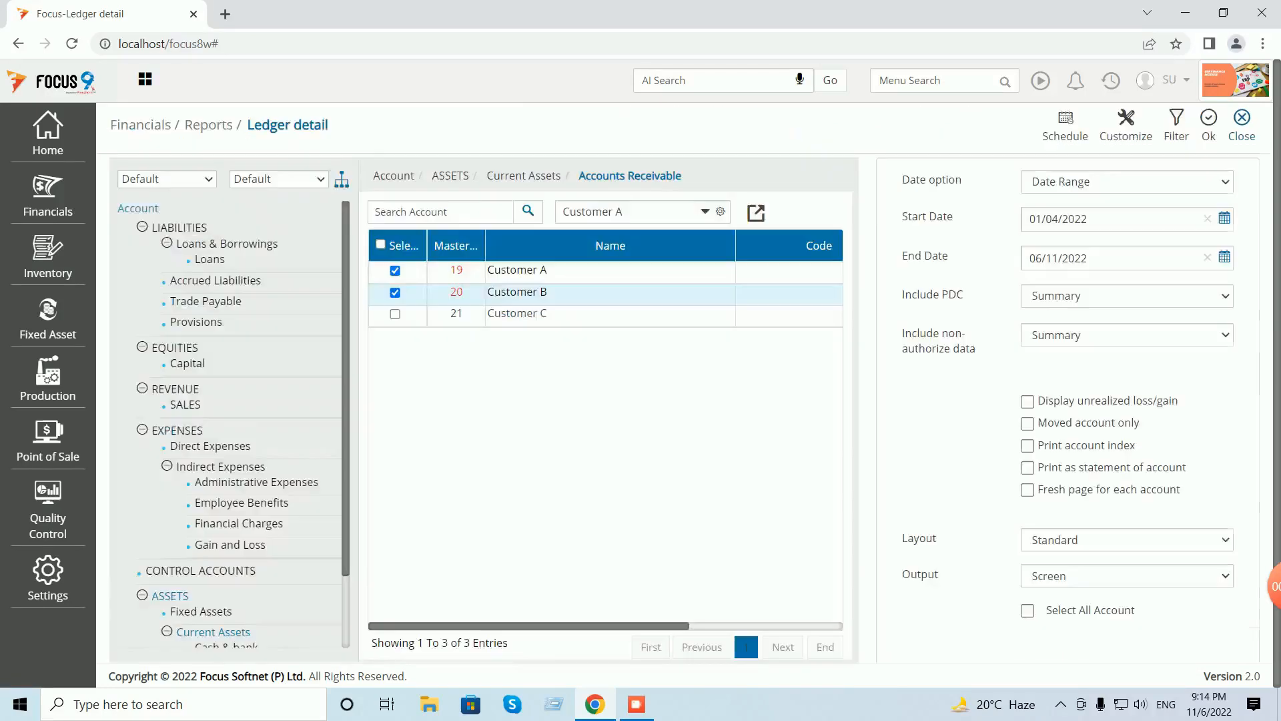
{"action": "left_click", "coordinate": [1243, 124]}
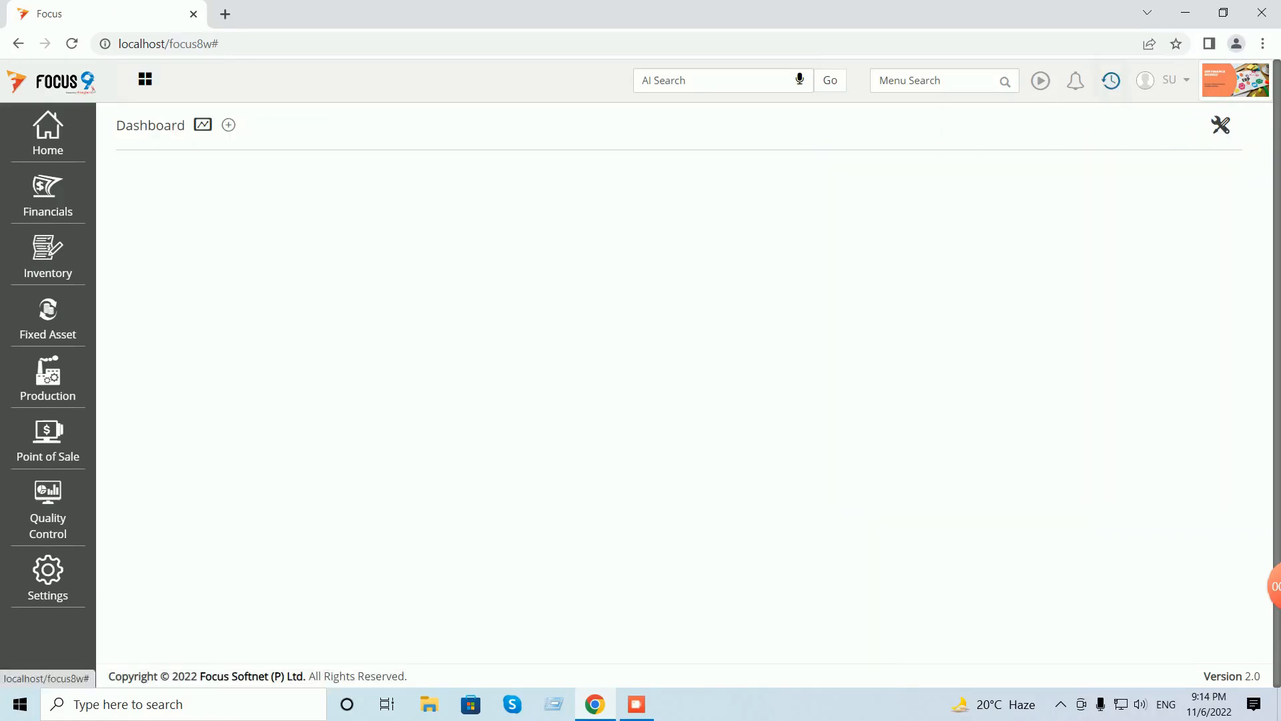
- Start a new journal with narration 'being customer-a accepted to pay customer-b full amount'
{"action": "left_click", "coordinate": [1111, 80]}
{"action": "left_click", "coordinate": [1021, 147]}
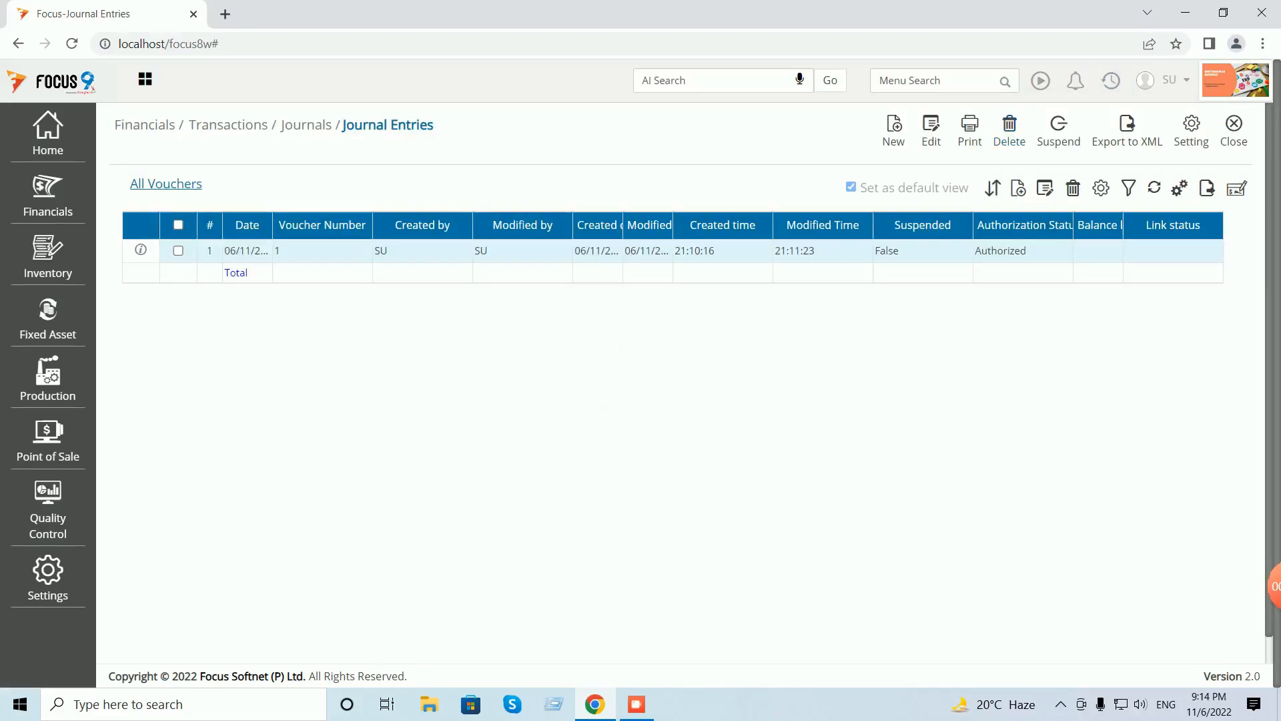
{"action": "left_click", "coordinate": [893, 129]}
{"action": "left_click", "coordinate": [383, 259]}
{"action": "type", "text": "being "}
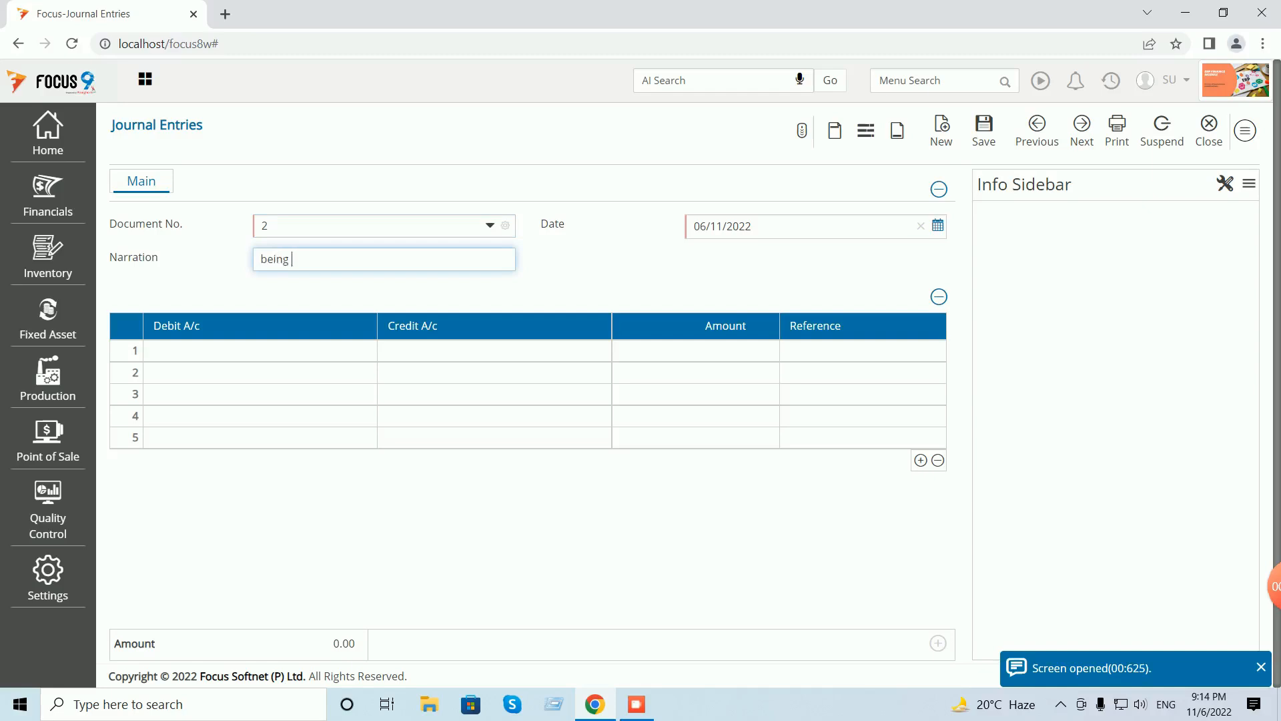
{"action": "type", "text": "customer-a accept"}
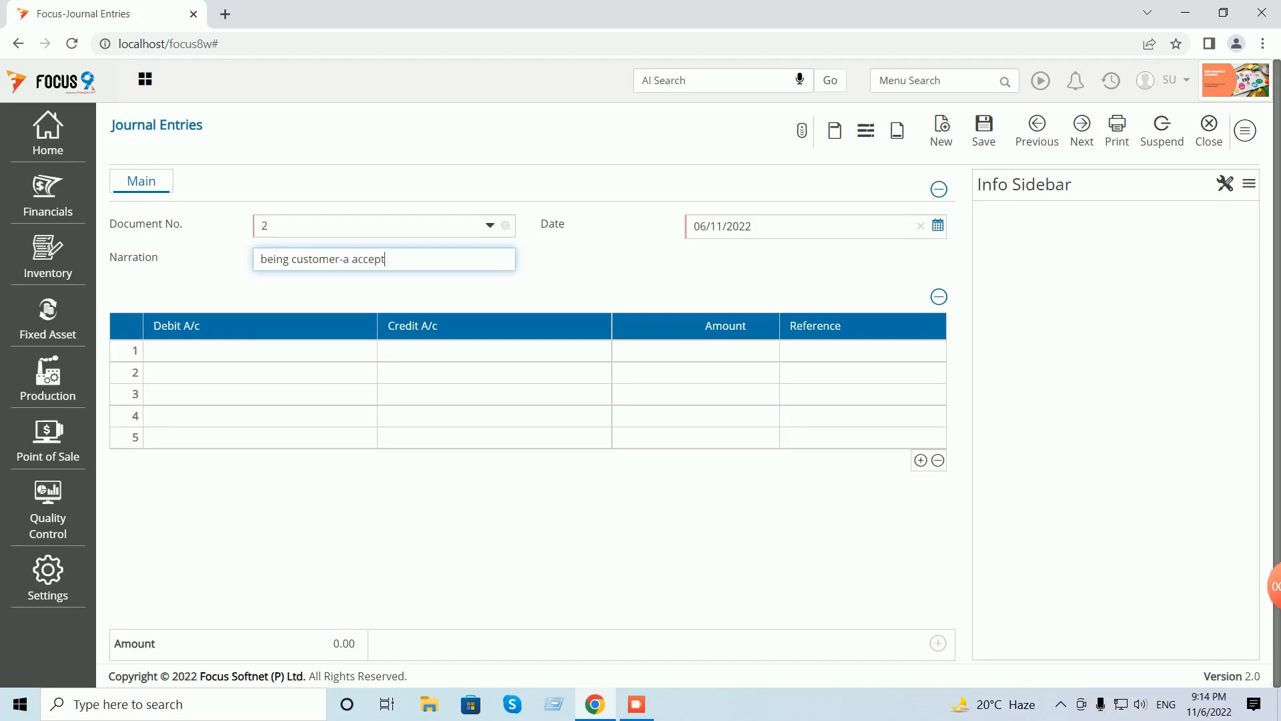
{"action": "type", "text": "ed to pay customber"}
{"action": "key", "text": "BackSpace"}
{"action": "key", "text": "BackSpace"}
{"action": "key", "text": "BackSpace"}
{"action": "type", "text": "er-b full"}
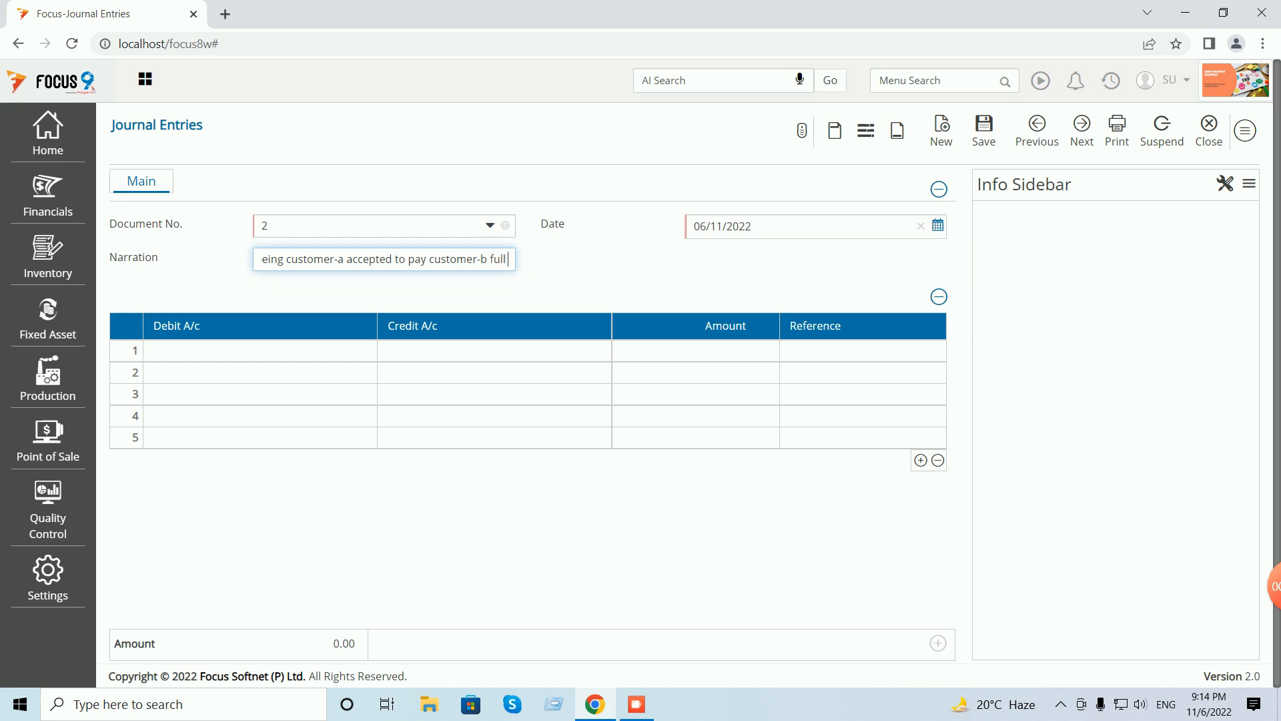
{"action": "type", "text": " amount"}
{"action": "key", "text": "Tab"}
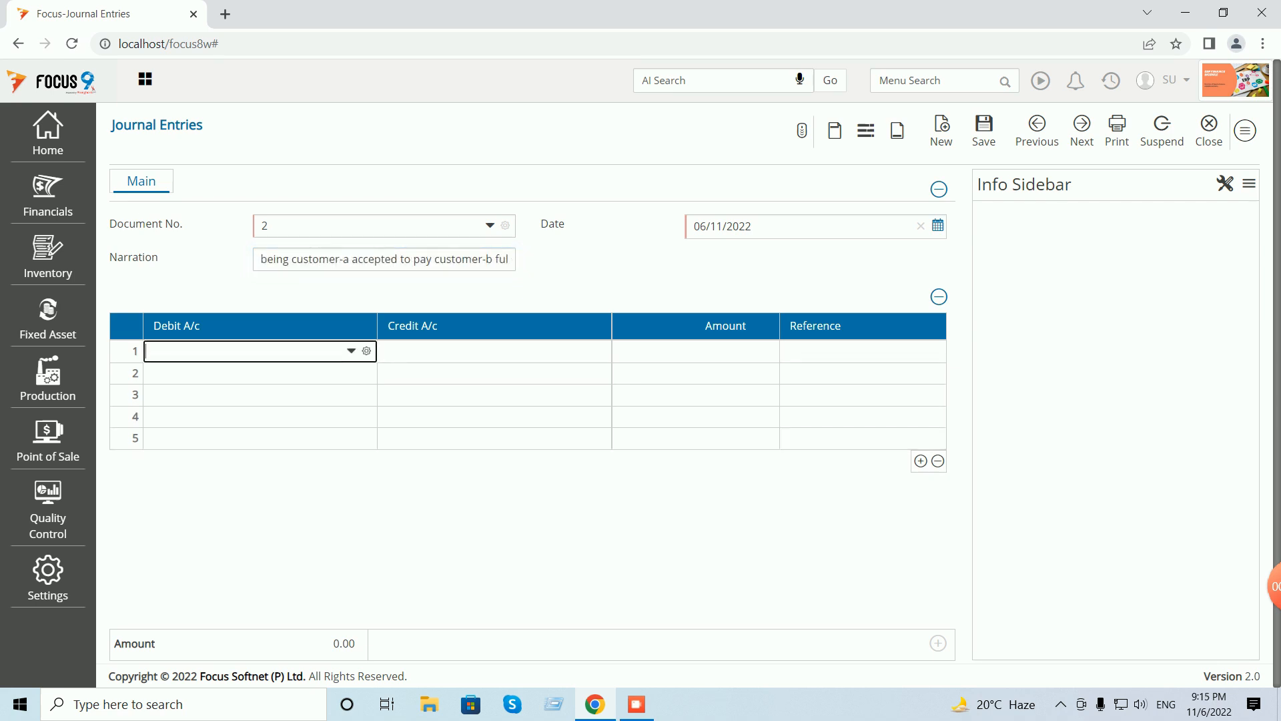
- Choose Customer A as the debit account and try Customer B as the credit account
{"action": "type", "text": "cus"}
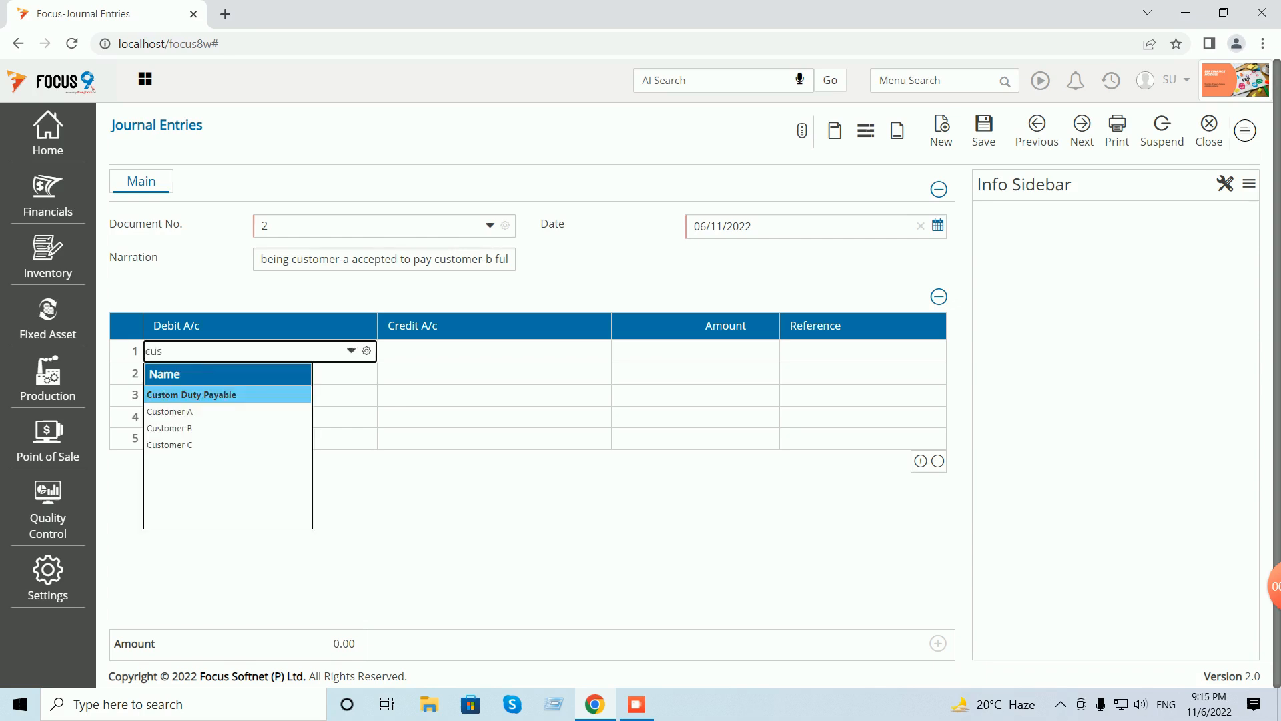
{"action": "key", "text": "Down"}
{"action": "key", "text": "Return"}
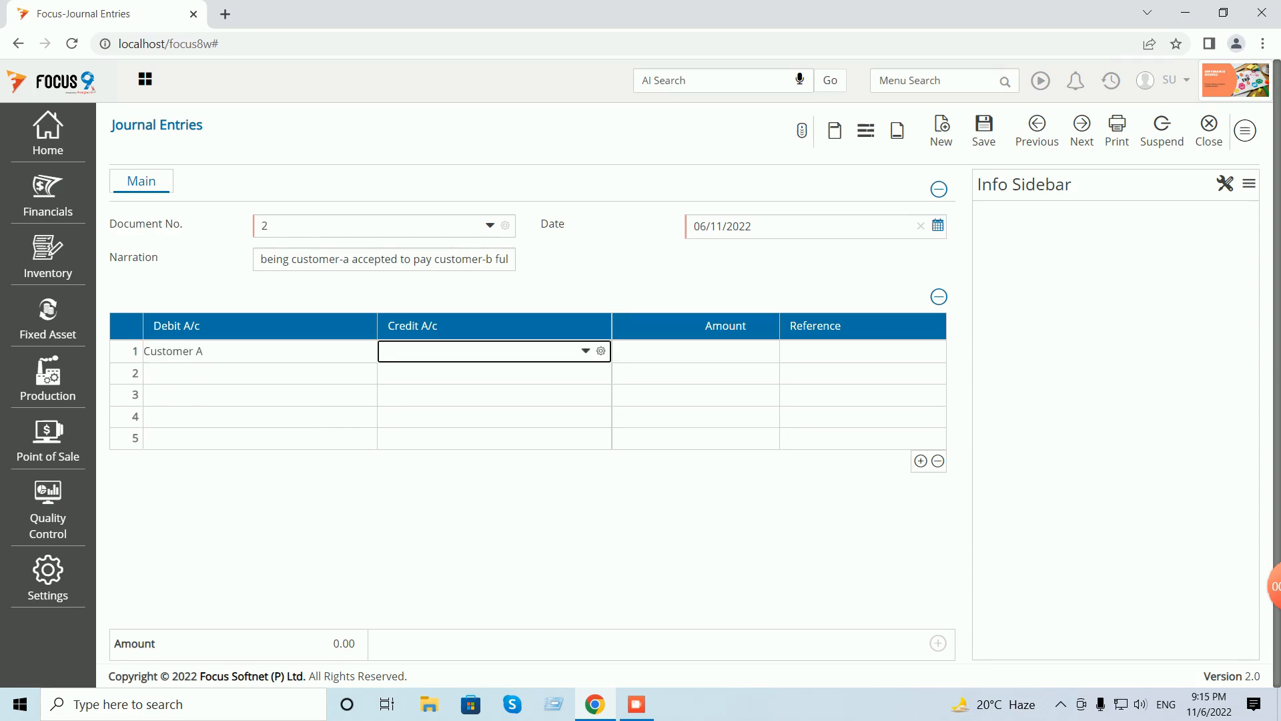
{"action": "type", "text": "cus"}
{"action": "key", "text": "Down"}
{"action": "key", "text": "Down"}
{"action": "key", "text": "Return"}
- Enter 1050 on line 1 and settle it in full as a New Reference
{"action": "type", "text": "1050"}
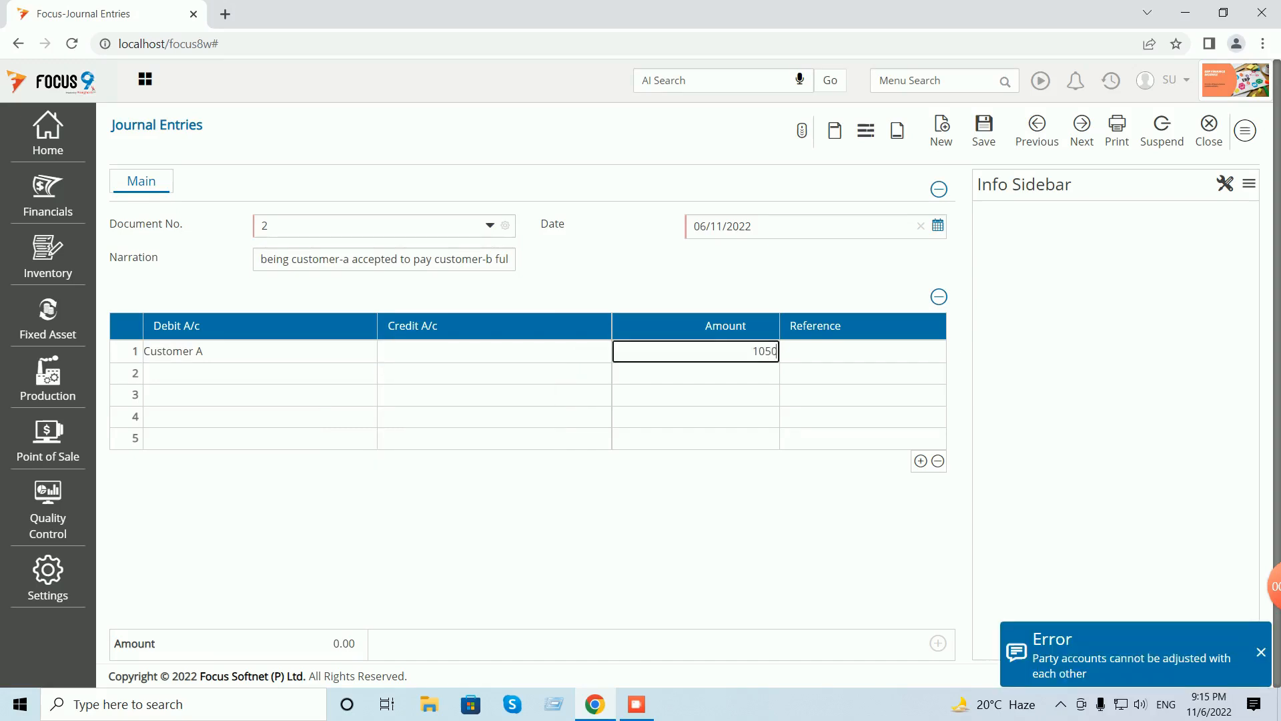
{"action": "key", "text": "Return"}
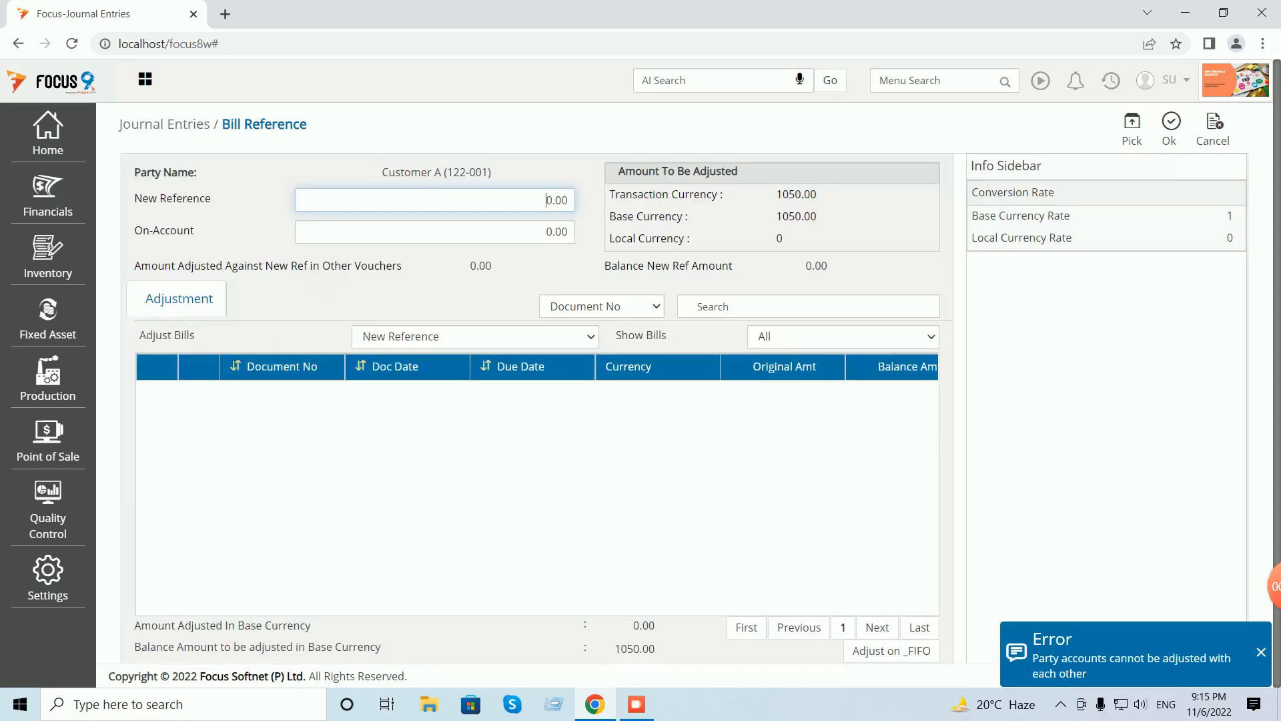
{"action": "key", "text": "Return"}
{"action": "left_click", "coordinate": [1170, 130]}
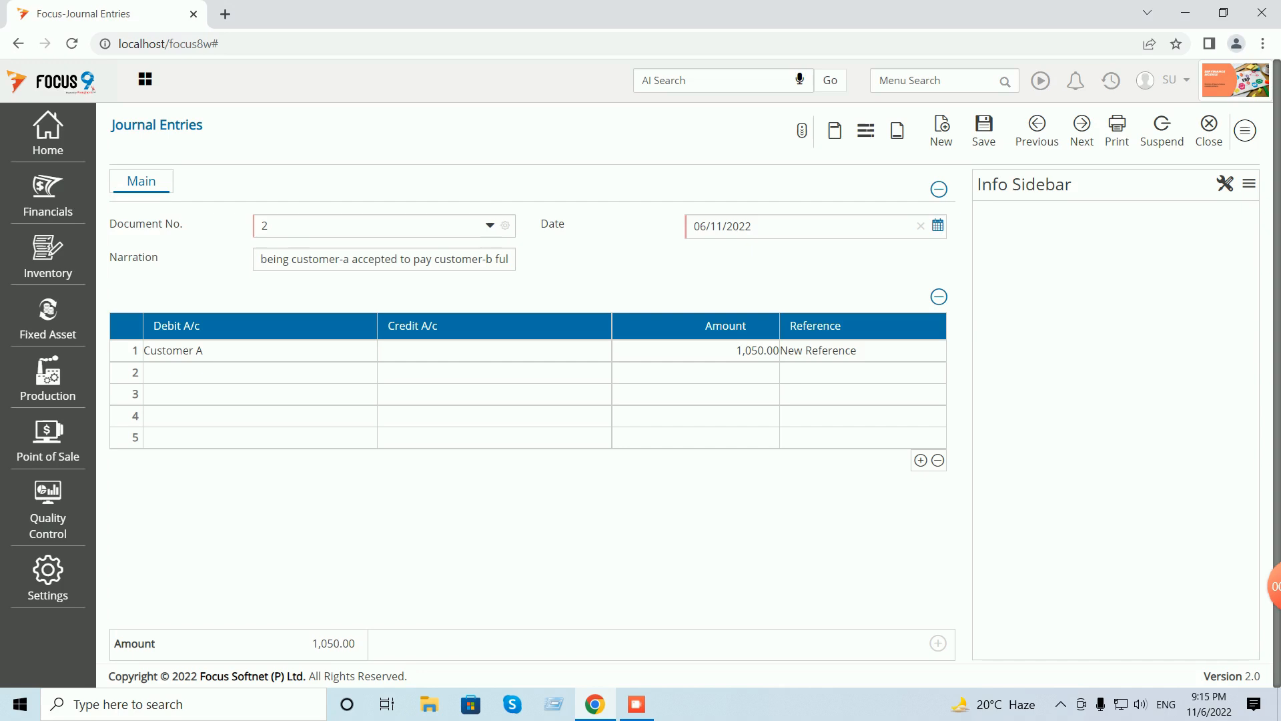
{"action": "left_click", "coordinate": [260, 351]}
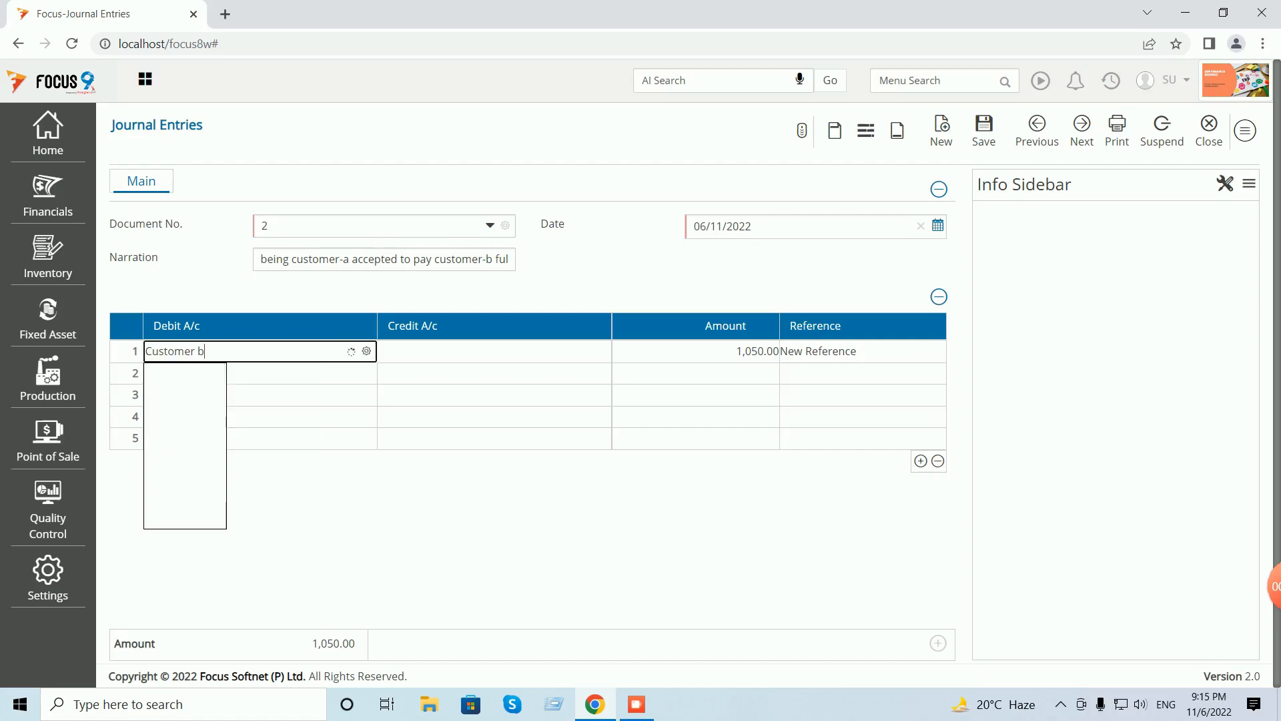
- Debit Customer B on line 1 and create the Bad Debts account, code E03, under Expenses Group
{"action": "key", "text": "Return"}
{"action": "type", "text": "bad"}
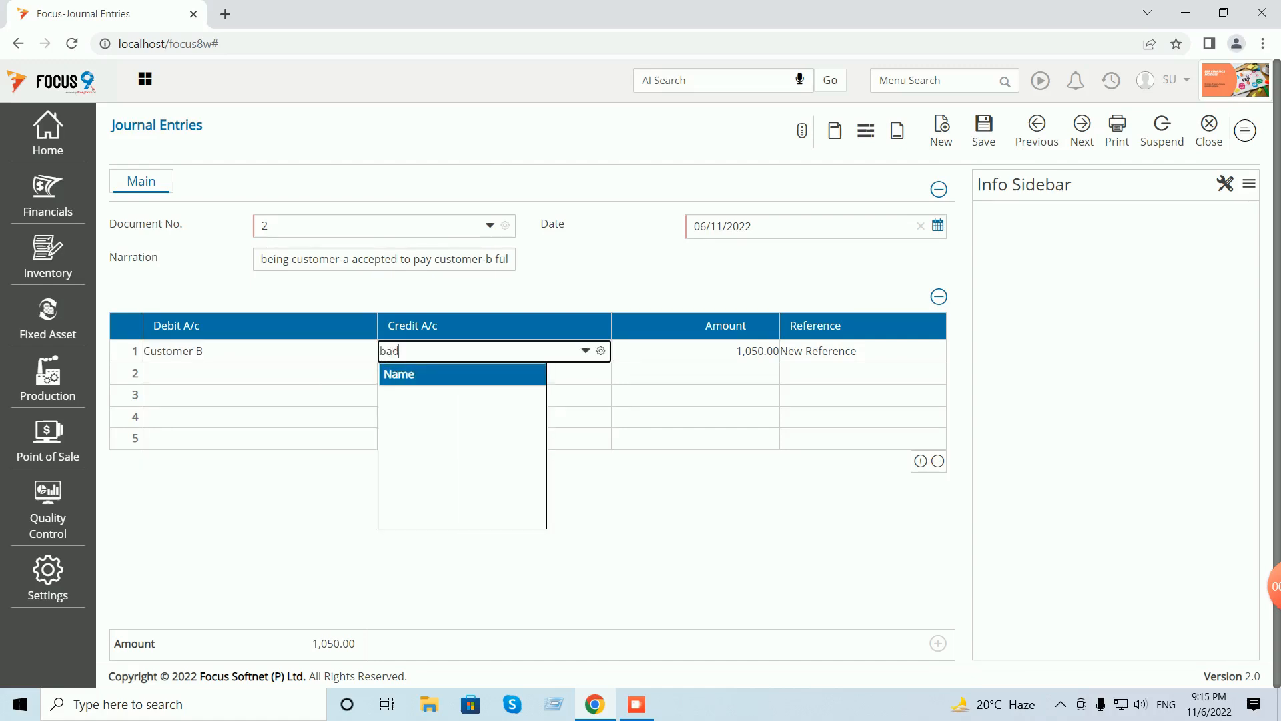
{"action": "key", "text": "BackSpace"}
{"action": "key", "text": "BackSpace"}
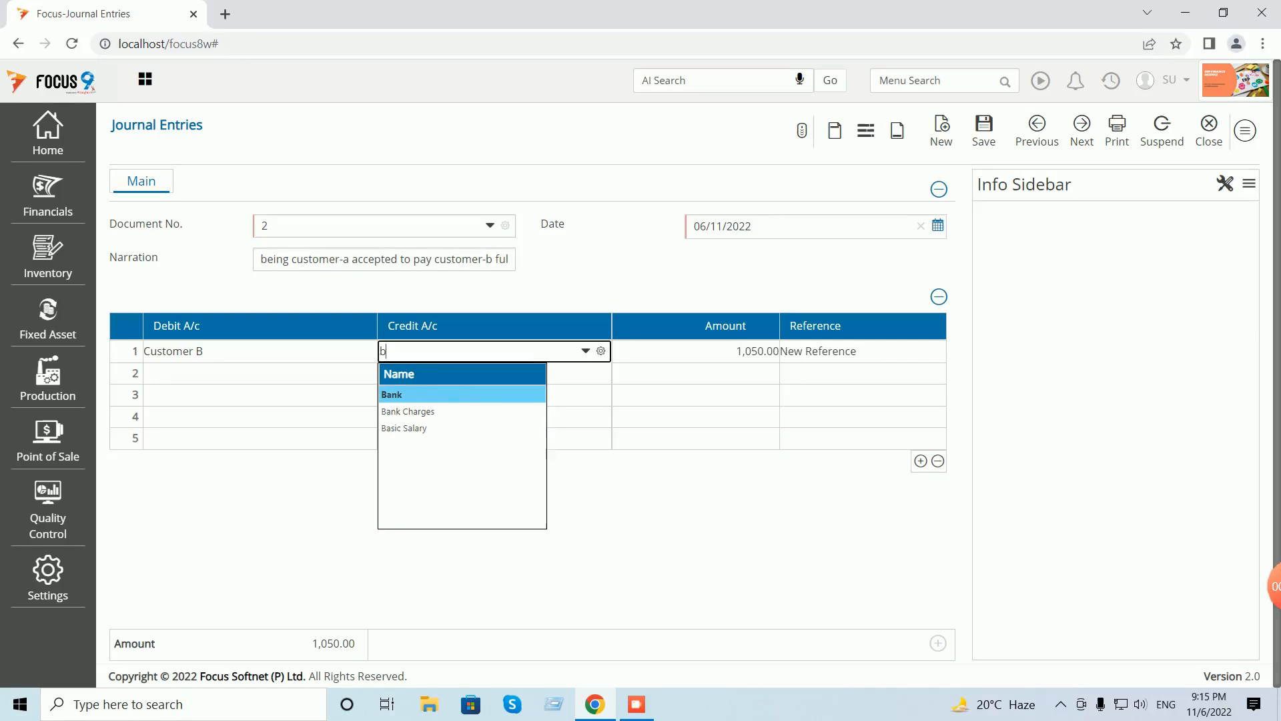
{"action": "key", "text": "BackSpace"}
{"action": "key", "text": "Return"}
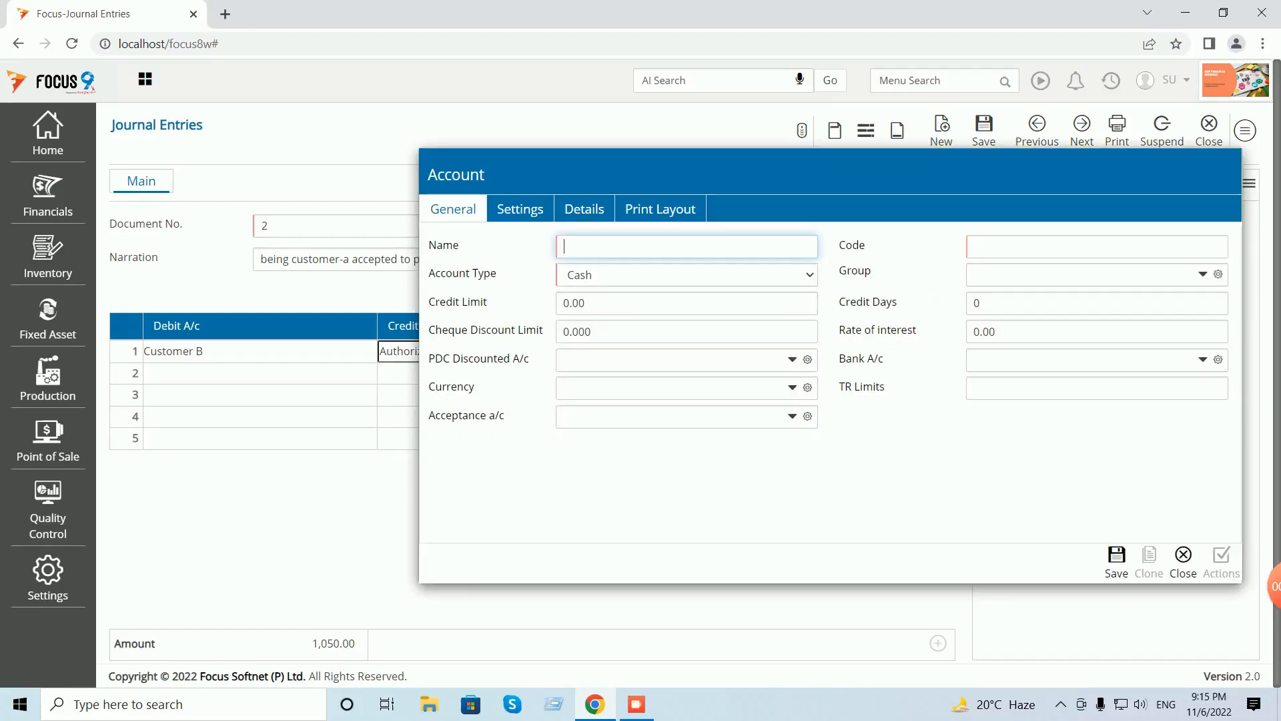
{"action": "type", "text": "Bad Debts"}
{"action": "key", "text": "Tab"}
{"action": "type", "text": "E"}
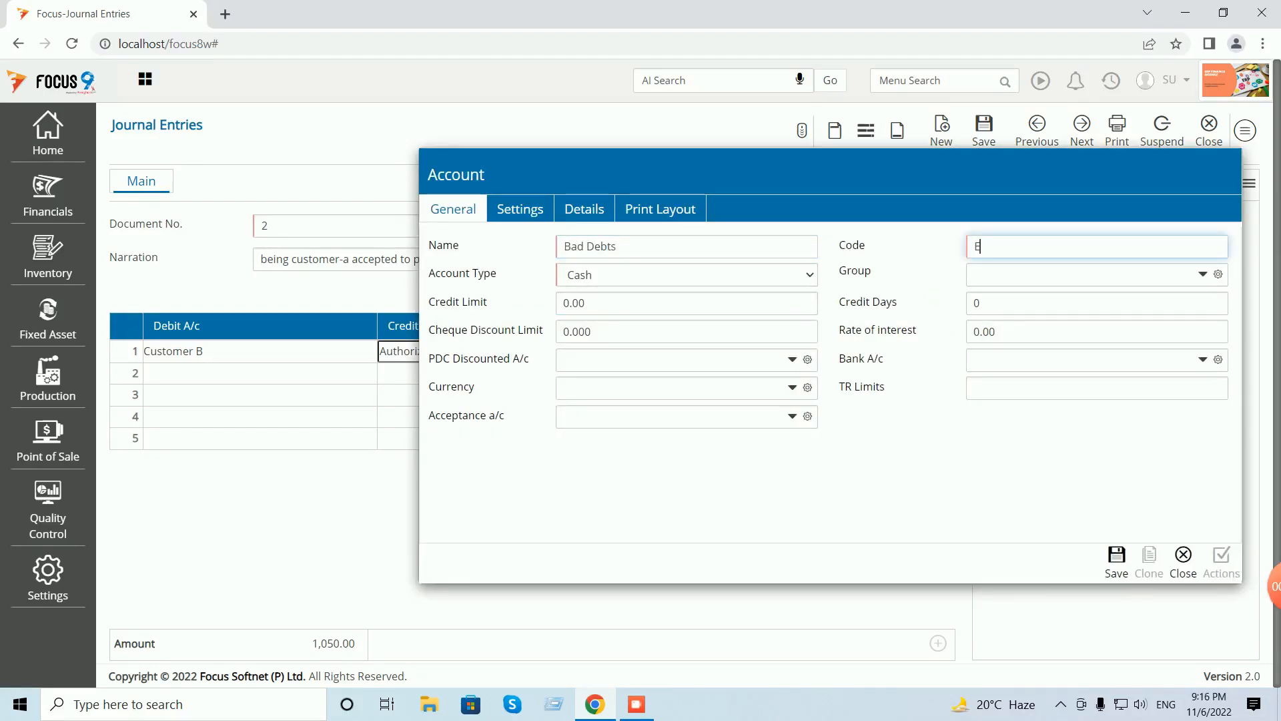
{"action": "type", "text": "03"}
{"action": "key", "text": "Tab"}
{"action": "key", "text": "e"}
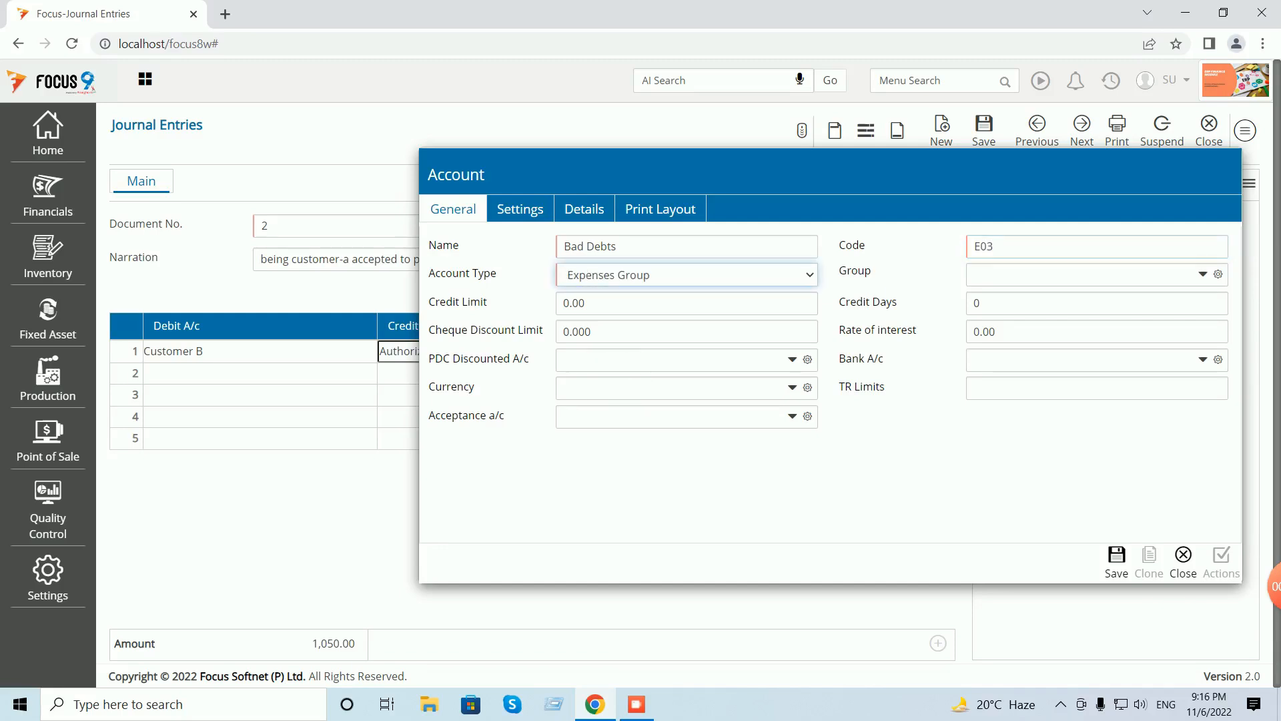
{"action": "key", "text": "space"}
{"action": "key", "text": "Return"}
{"action": "left_click", "coordinate": [1116, 555]}
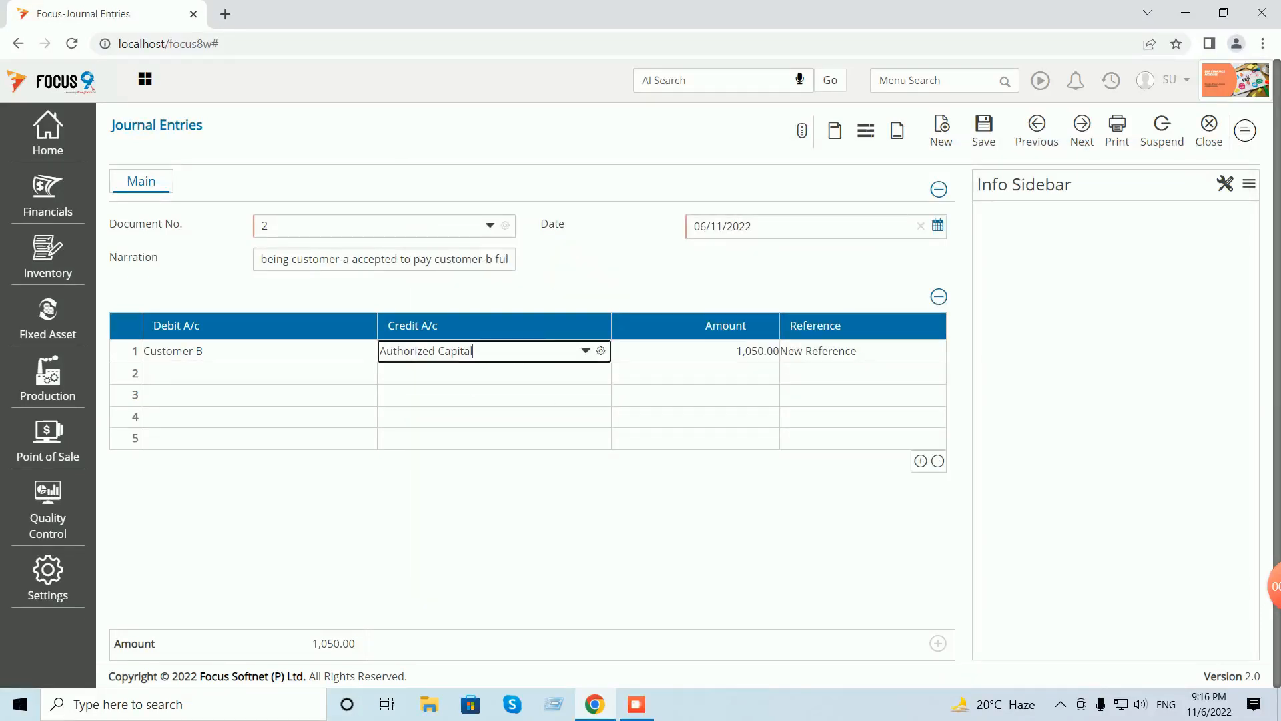
- Credit Bad Debts on line 1 for 1,050.00 as a new reference
{"action": "key", "text": "ctrl+a"}
{"action": "type", "text": "bad"}
{"action": "key", "text": "Tab"}
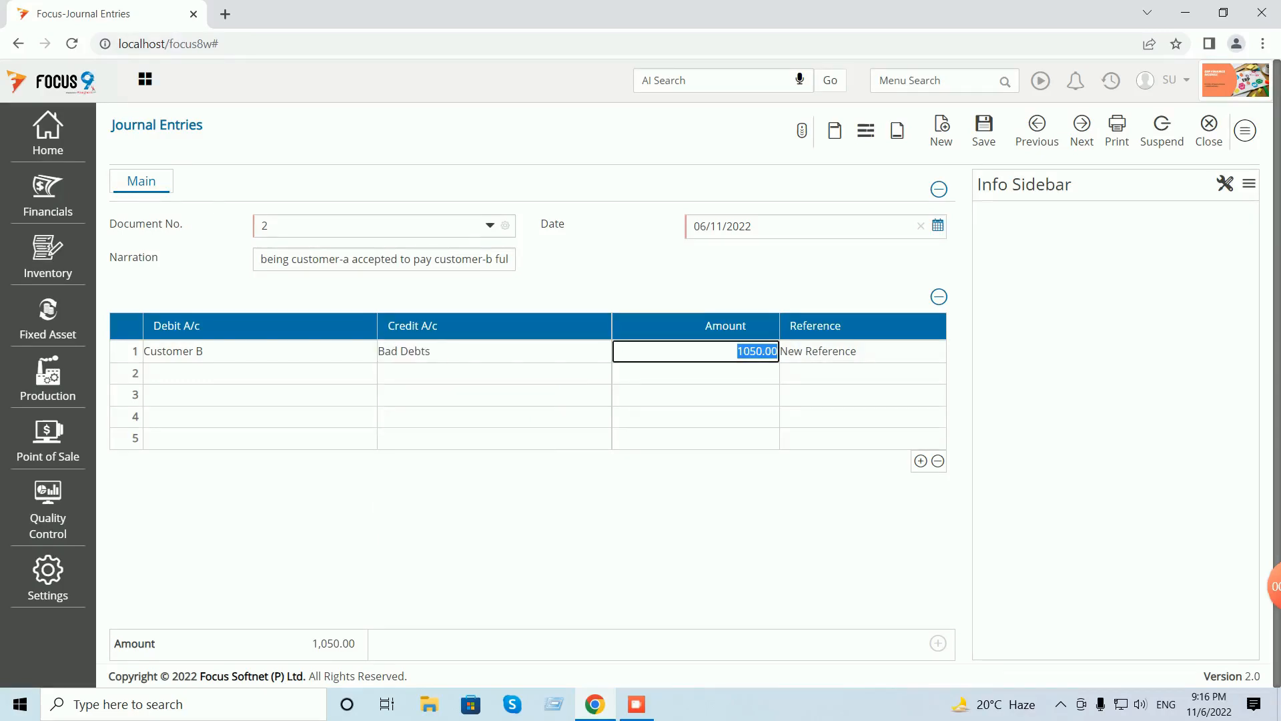
{"action": "key", "text": "Tab"}
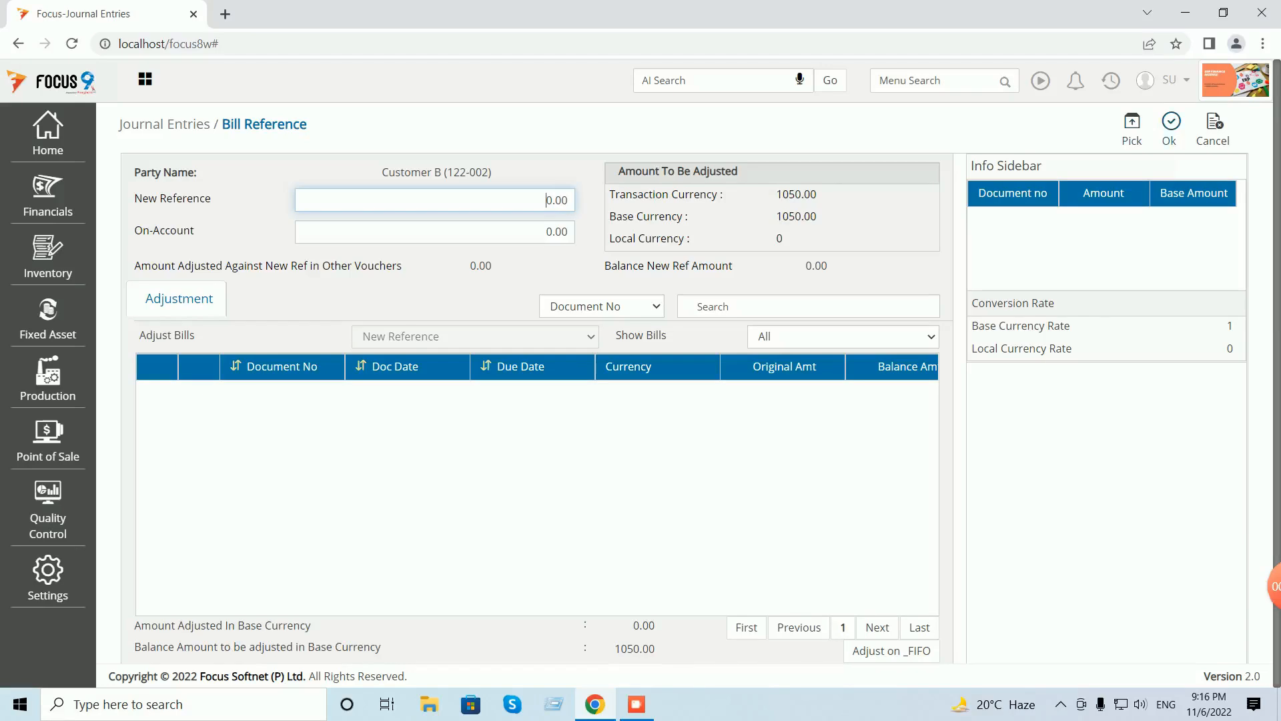
{"action": "key", "text": "alt+p"}
{"action": "key", "text": "alt+o"}
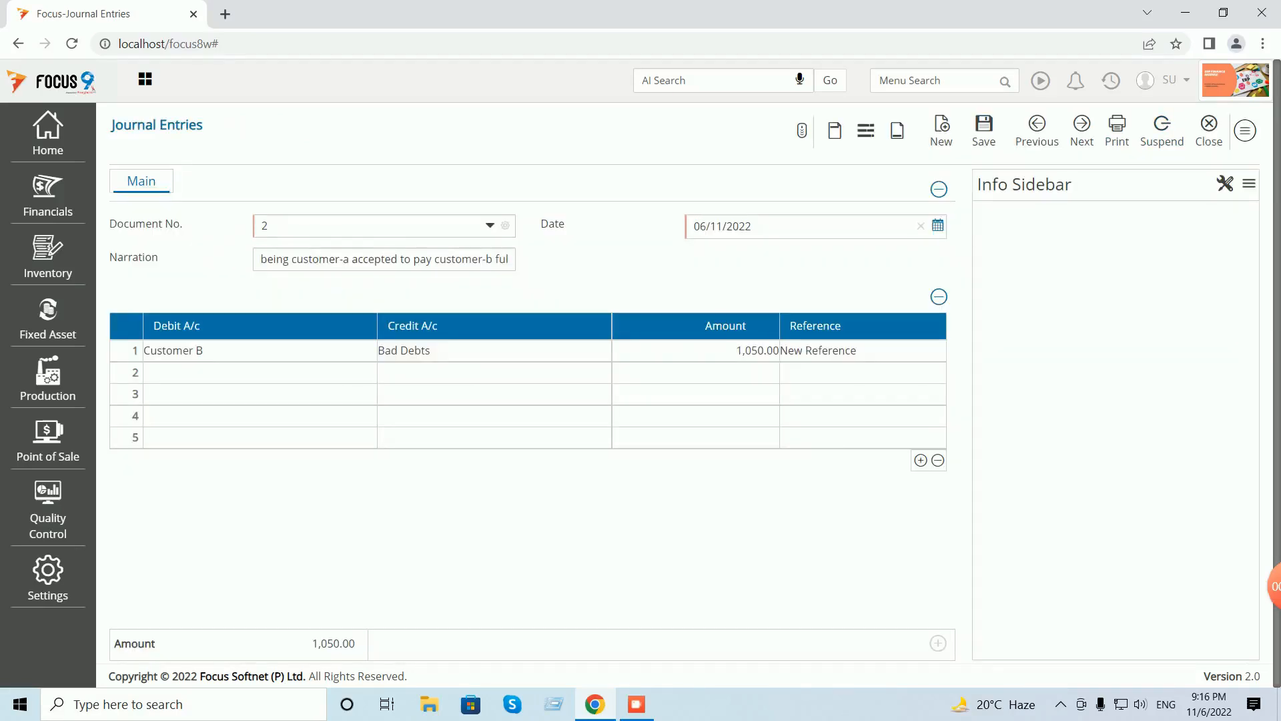
- Fill line 2 with Bad Debts as debit and Custom Duty Payable as credit
{"action": "key", "text": "Tab"}
{"action": "type", "text": "bad"}
{"action": "key", "text": "Tab"}
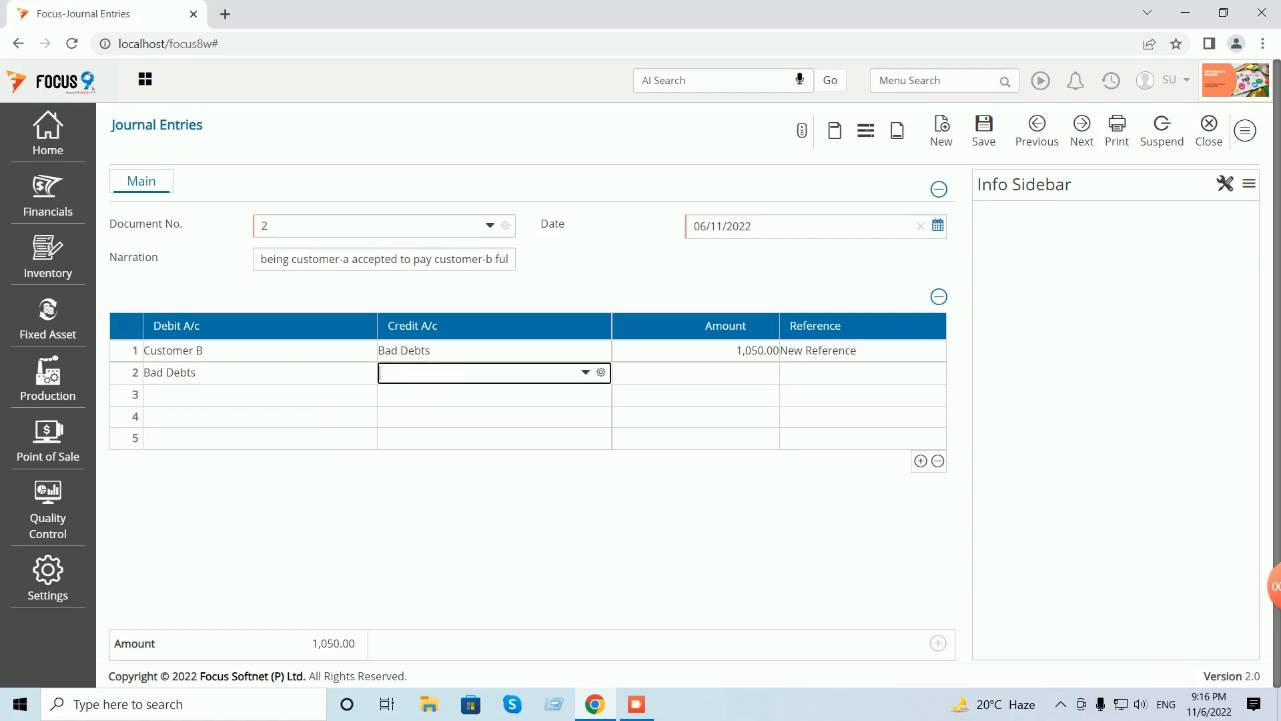
{"action": "type", "text": "cust"}
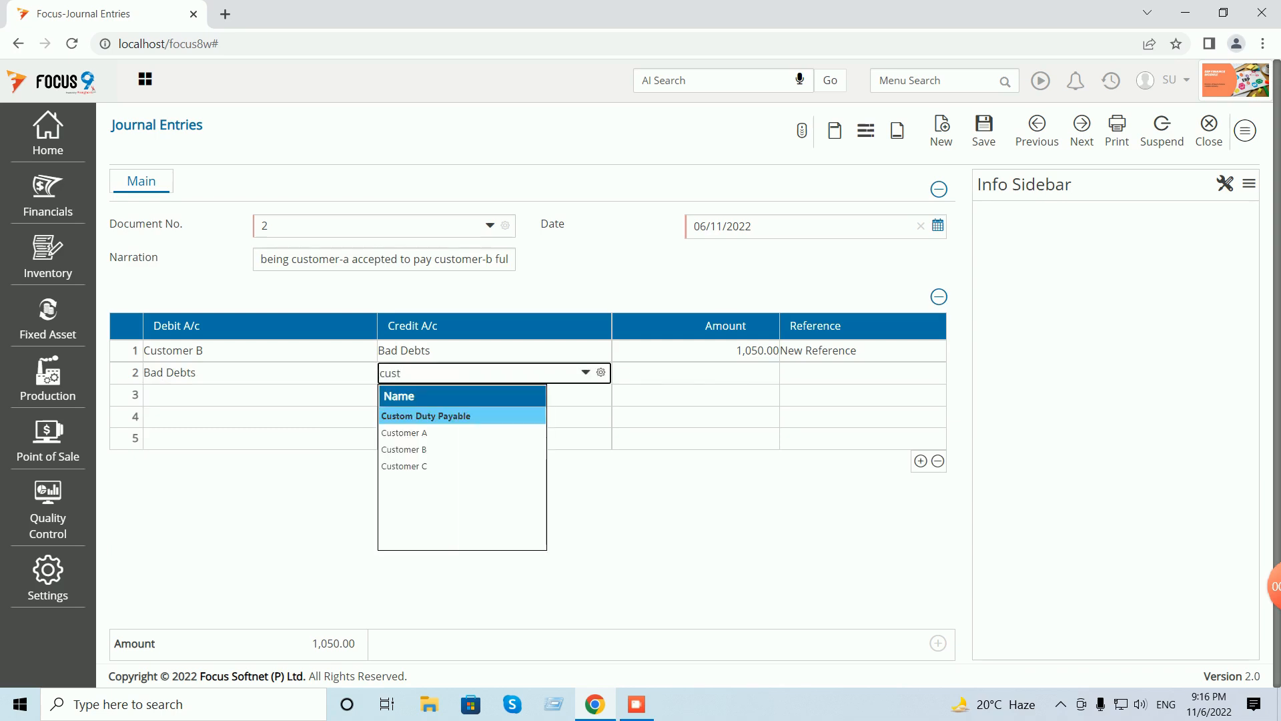
{"action": "key", "text": "Tab"}
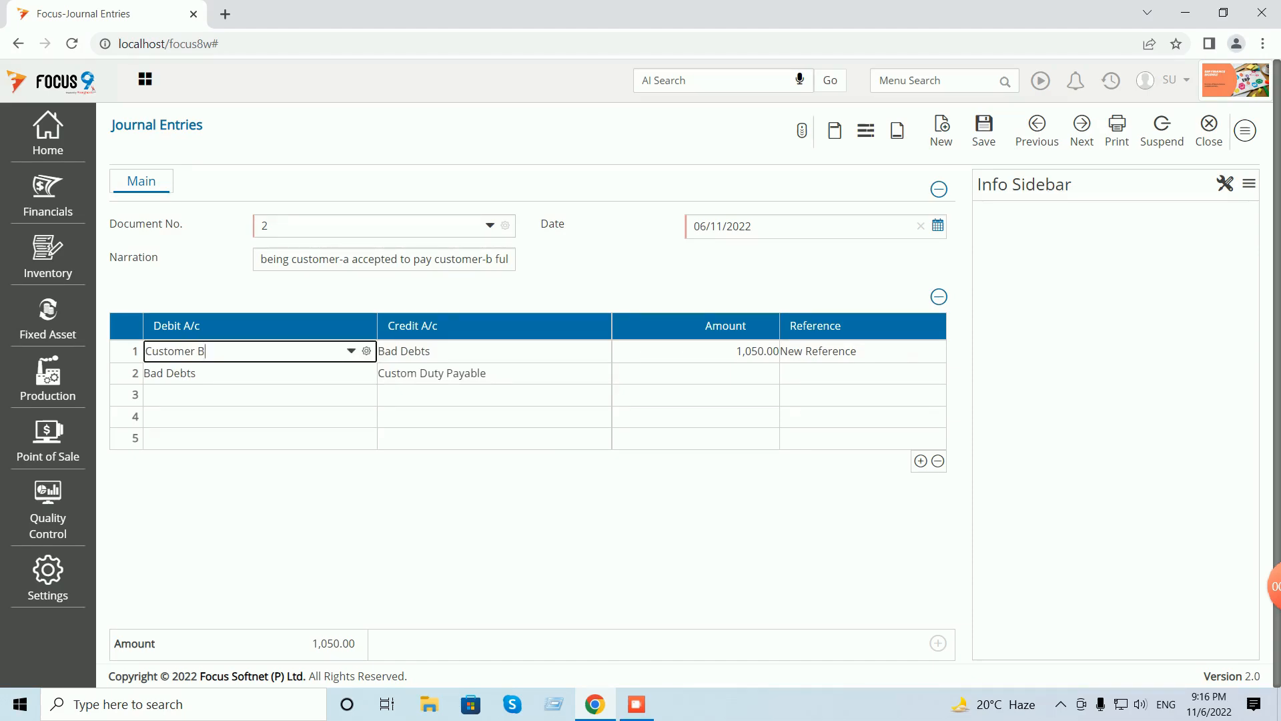
- Change line 1 to debit Bad Debts and credit Customer B for 1,050
{"action": "left_click_drag", "start_coordinate": [207, 351], "coordinate": [141, 354]}
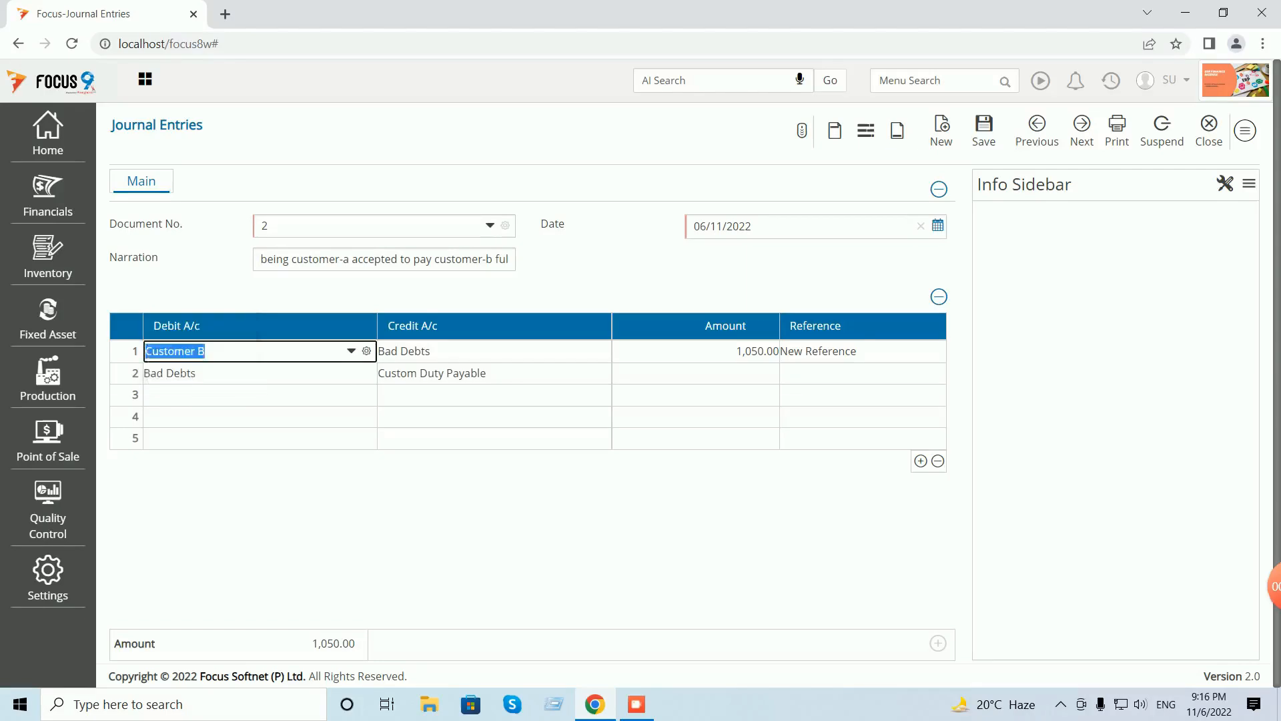
{"action": "type", "text": "bad"}
{"action": "key", "text": "Tab"}
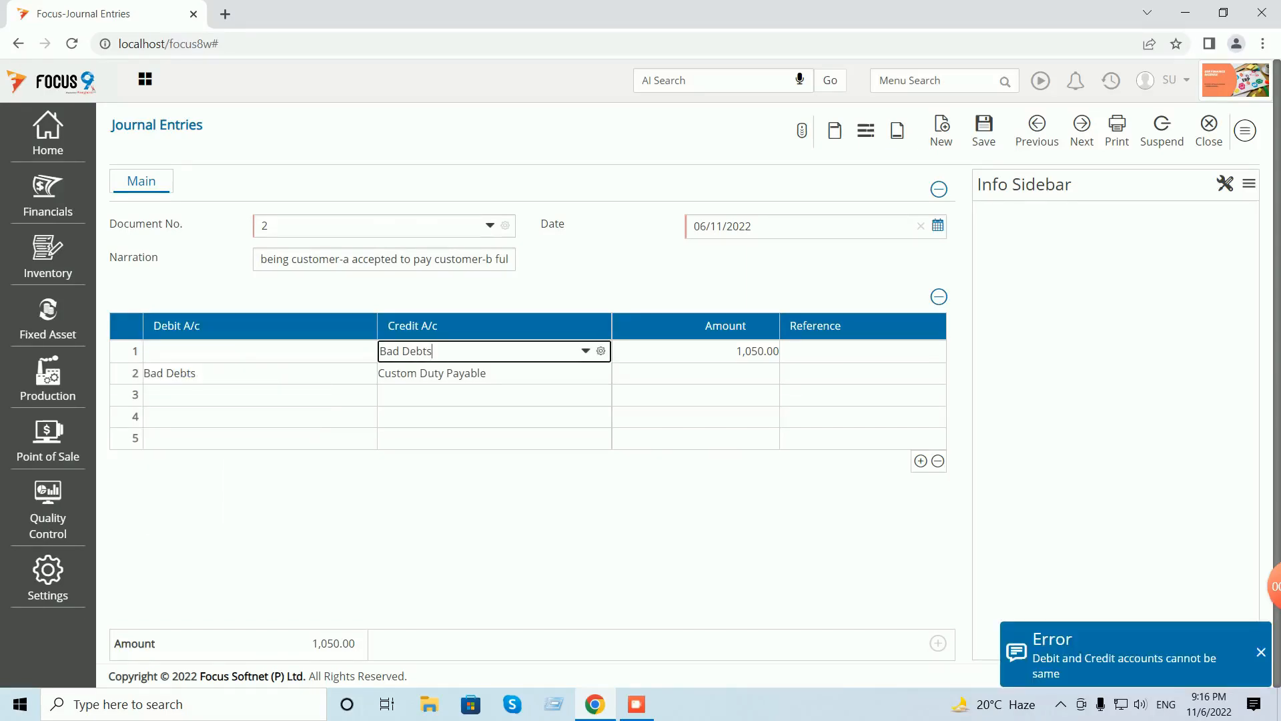
{"action": "type", "text": "cus"}
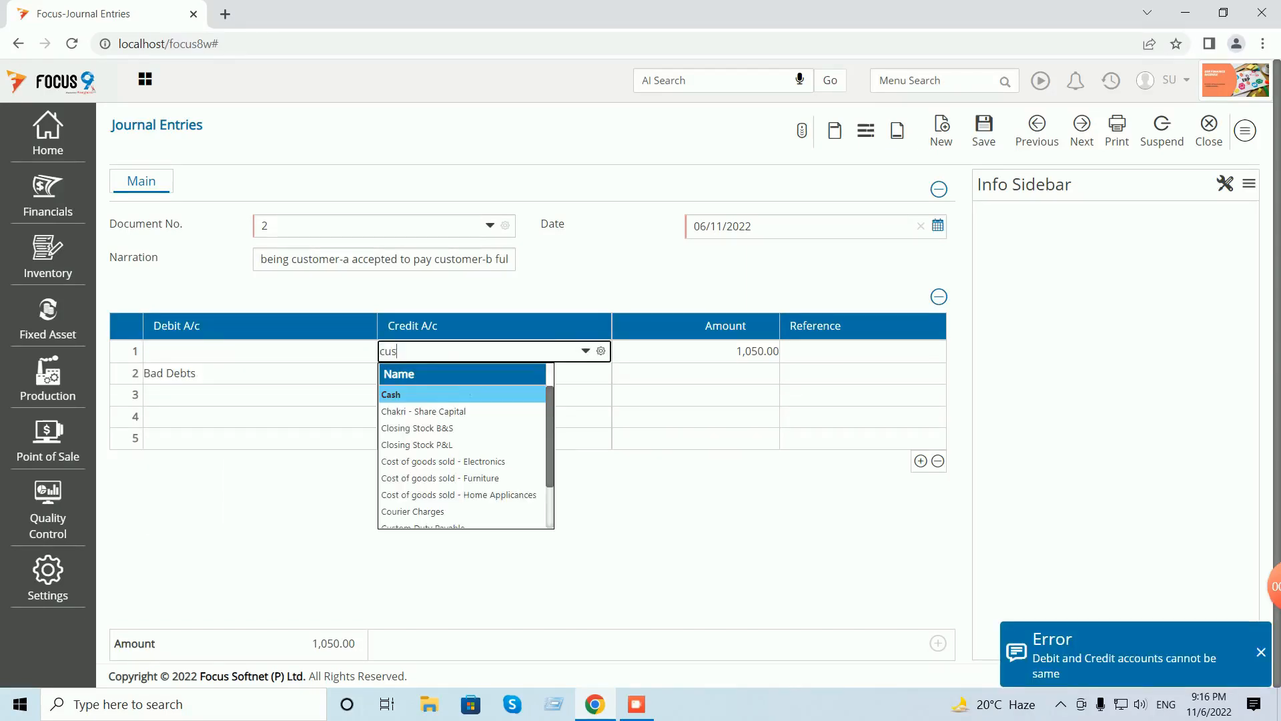
{"action": "key", "text": "Down"}
{"action": "key", "text": "Down"}
{"action": "key", "text": "Tab"}
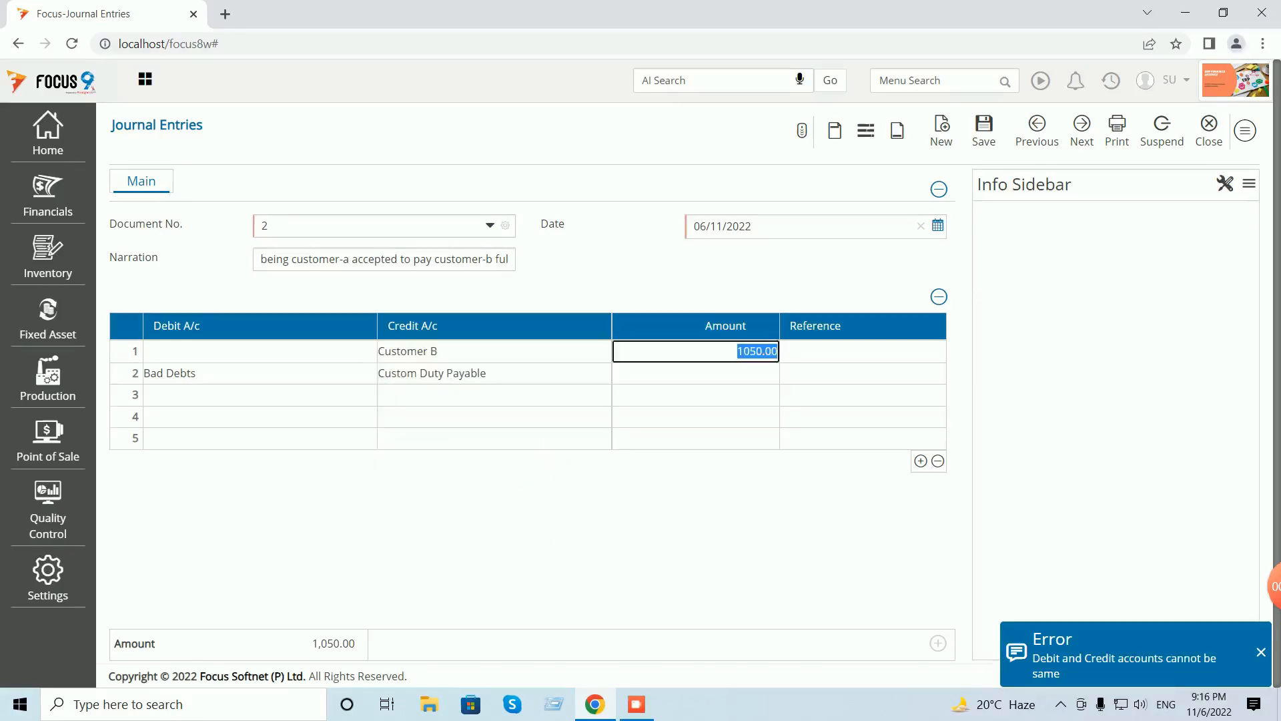
{"action": "key", "text": "Tab"}
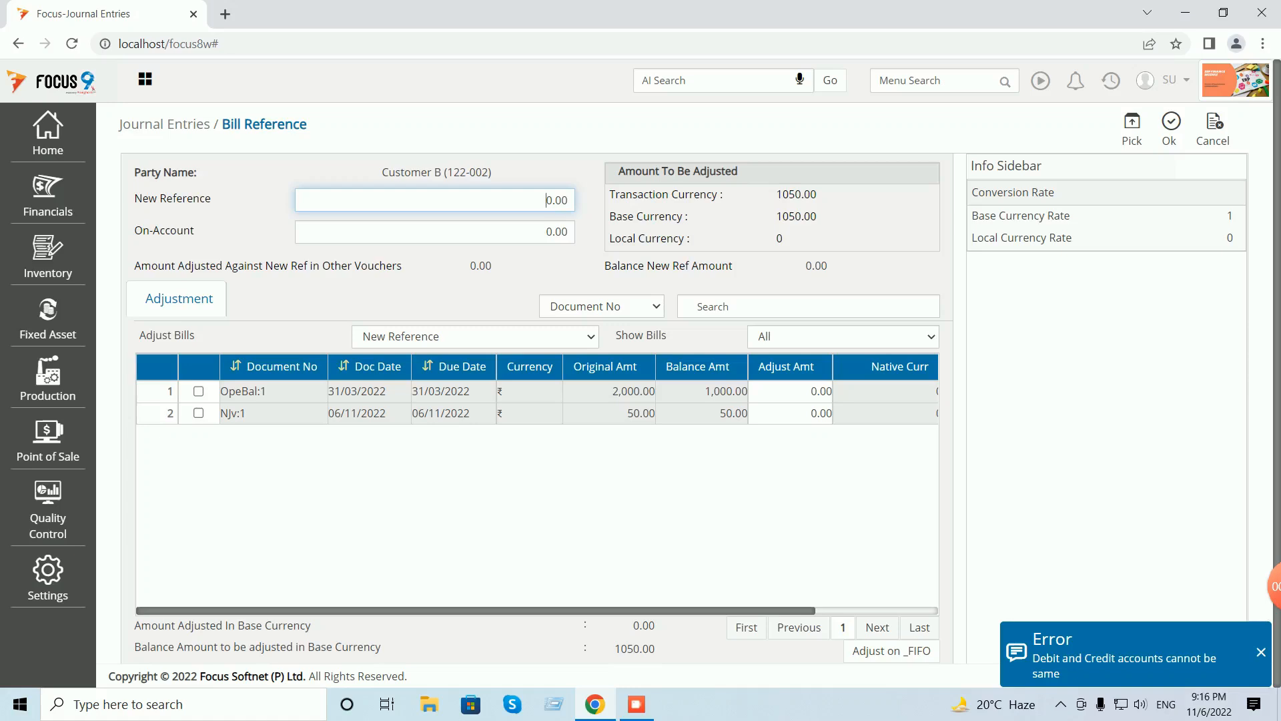
- Allocate Customer B's 1,050 as 1,000 against OpeBal:1 and 50 against NJv:1
{"action": "left_click", "coordinate": [790, 392]}
{"action": "left_click", "coordinate": [1131, 129]}
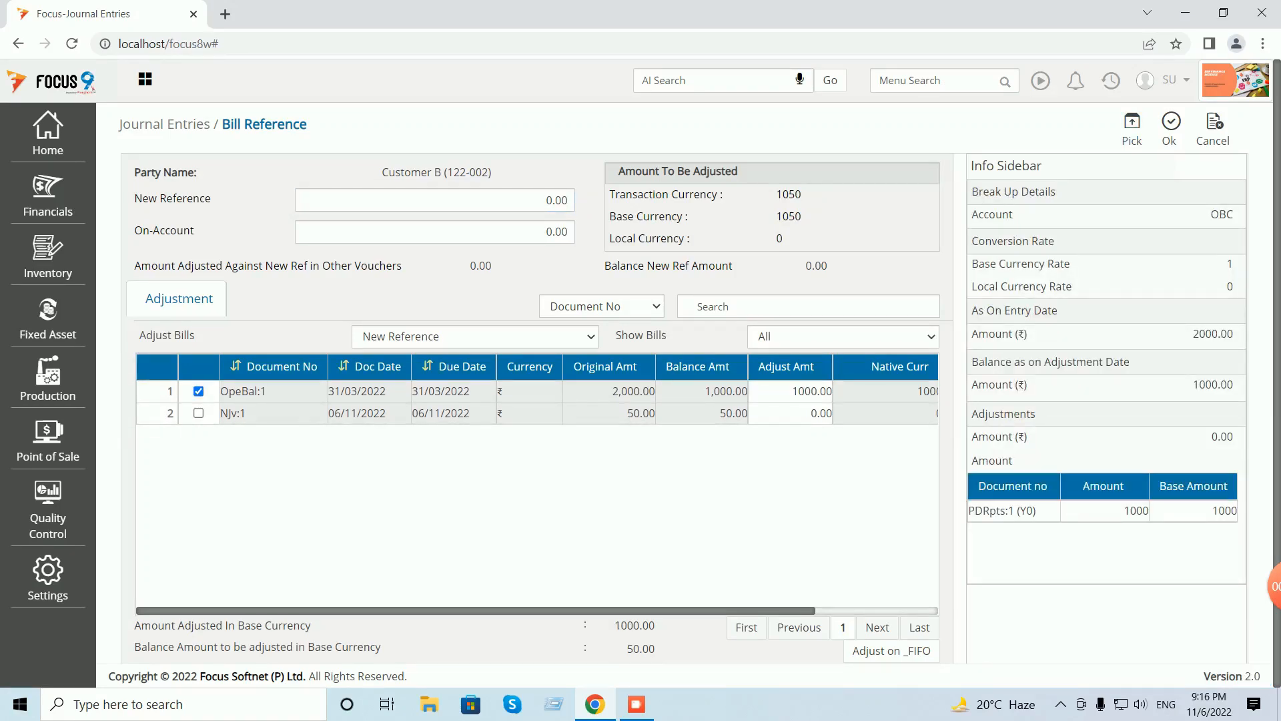
{"action": "left_click", "coordinate": [790, 414]}
{"action": "left_click", "coordinate": [1132, 129]}
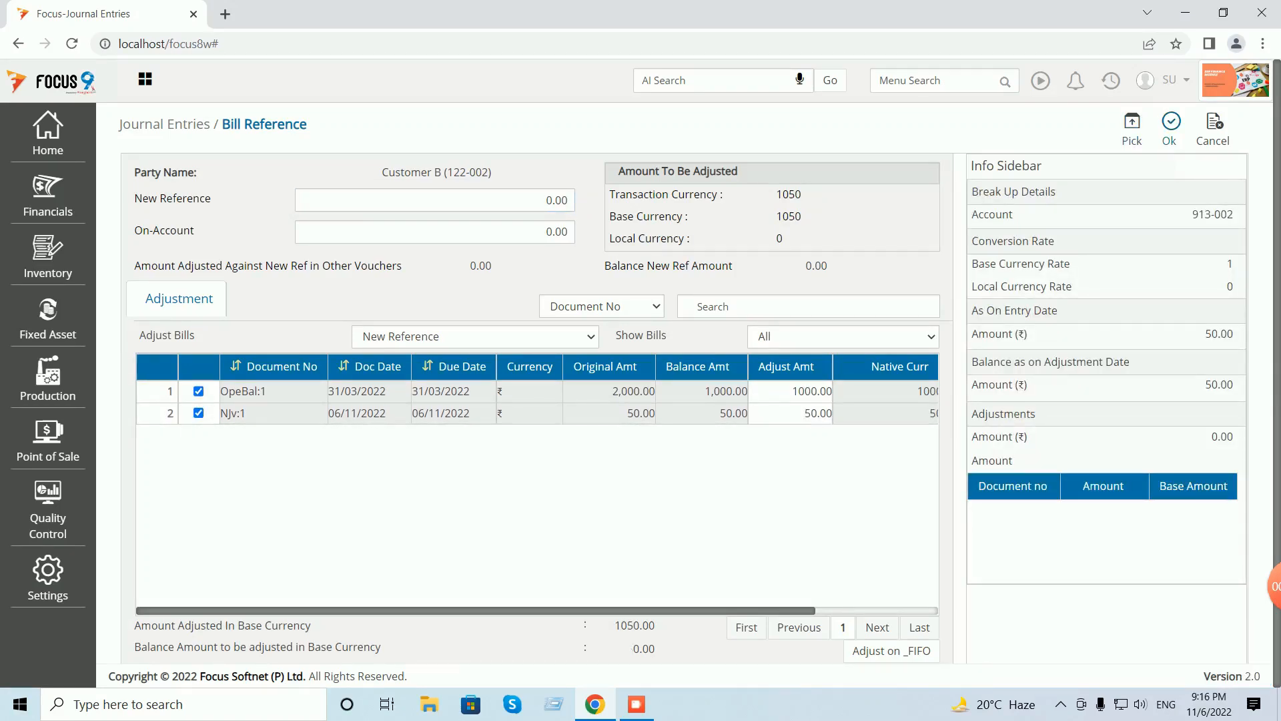
{"action": "left_click", "coordinate": [1171, 129]}
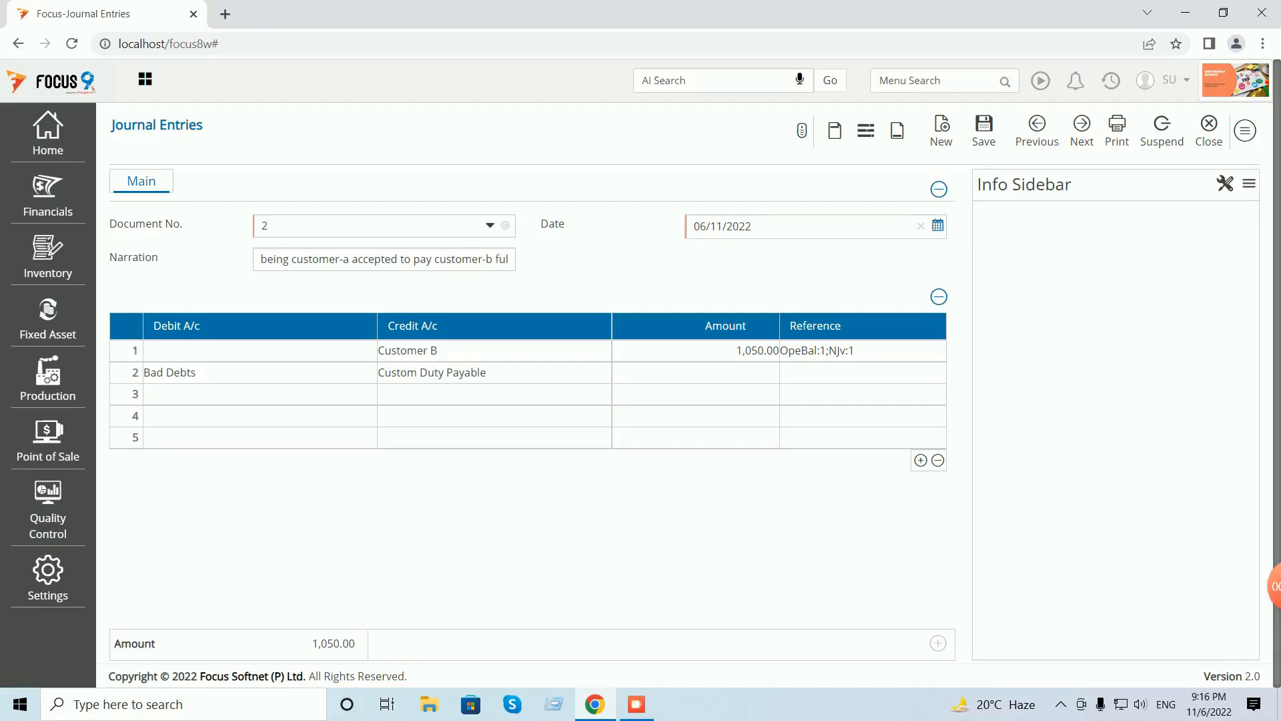
- Set line 1's debit account to Bad Debts
{"action": "left_click", "coordinate": [248, 351]}
{"action": "type", "text": "bad"}
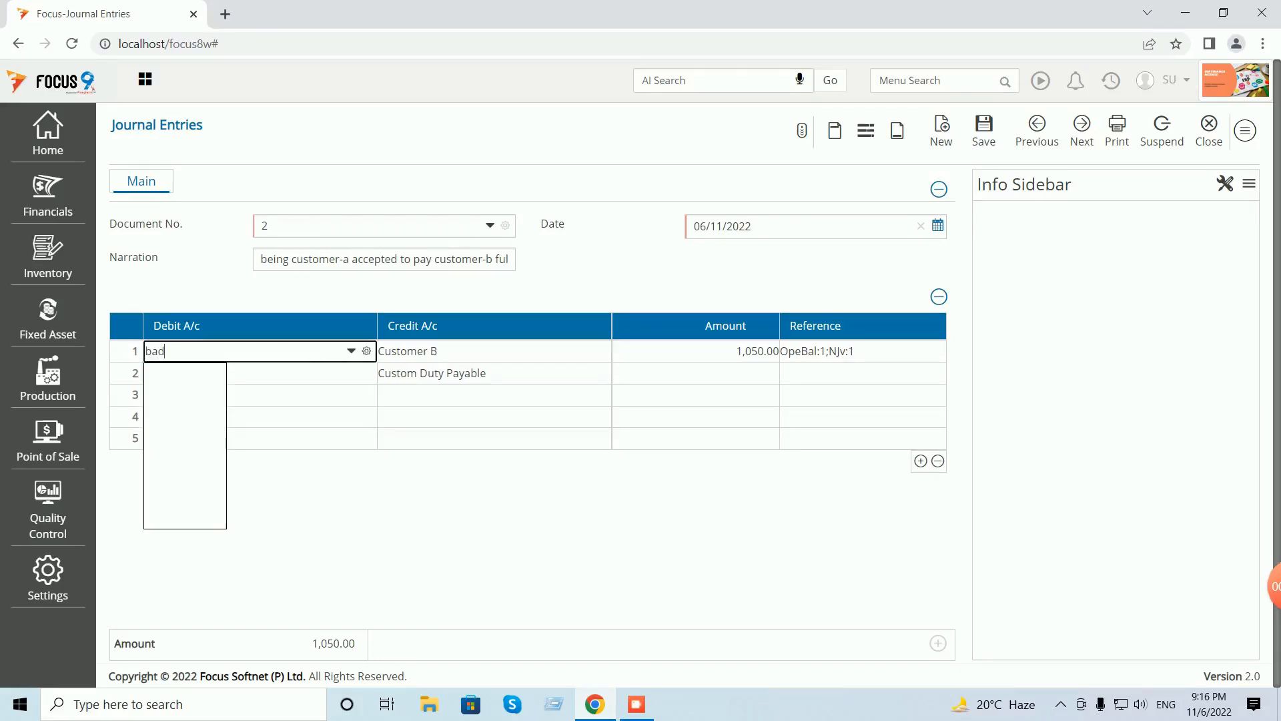
{"action": "key", "text": "Return"}
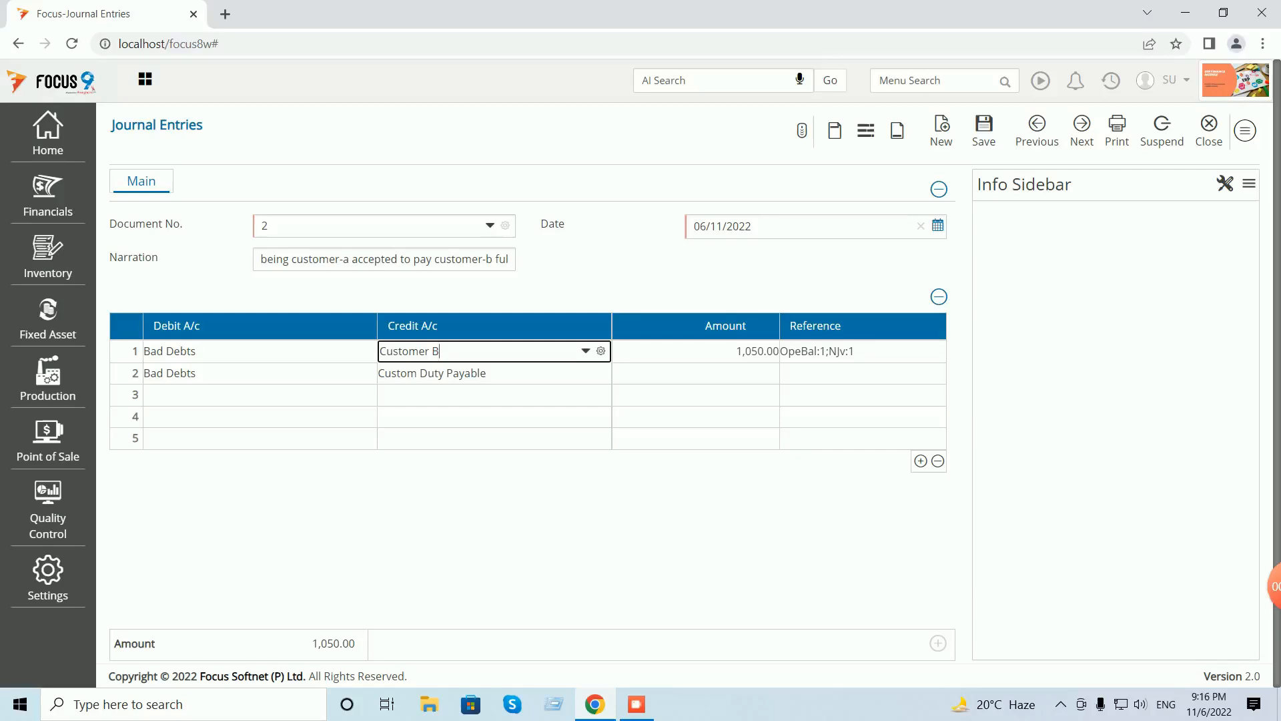
{"action": "key", "text": "Return"}
- Set line 2 to debit Customer A and credit Bad Debts for 1050
{"action": "key", "text": "ctrl+shift+Left"}
{"action": "key", "text": "ctrl+shift+Left"}
{"action": "type", "text": "cus"}
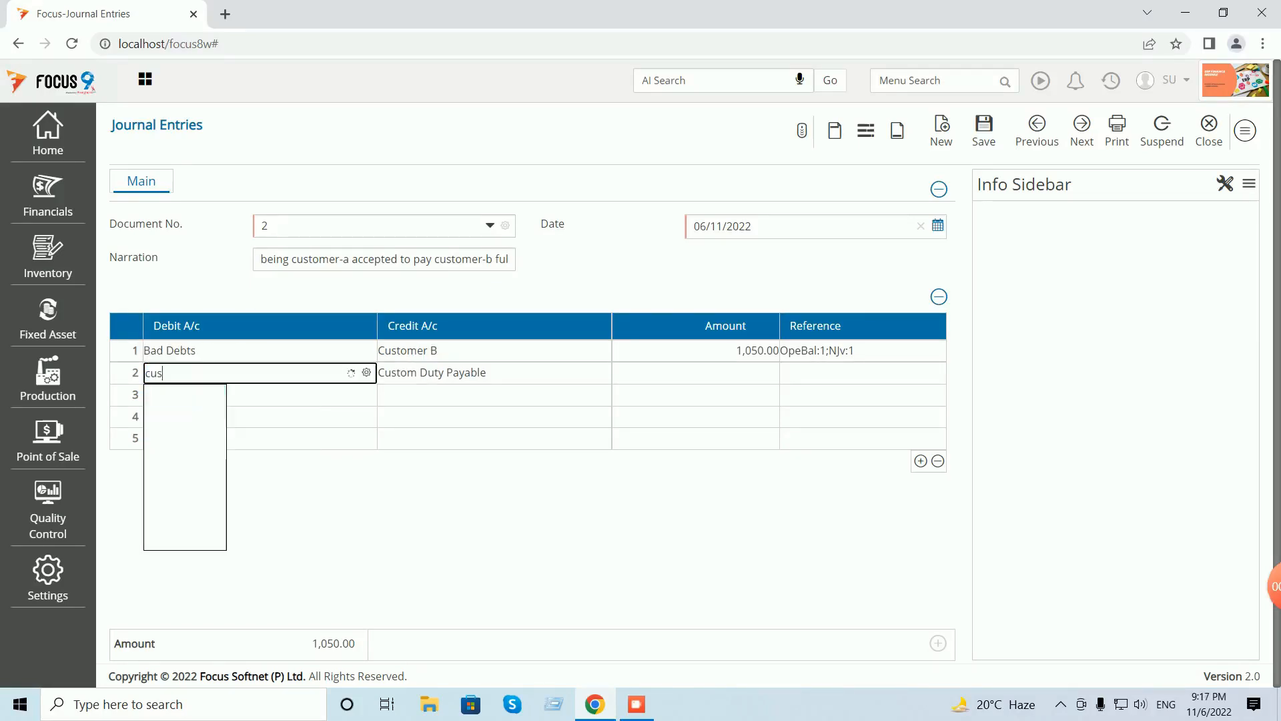
{"action": "key", "text": "Down"}
{"action": "key", "text": "Return"}
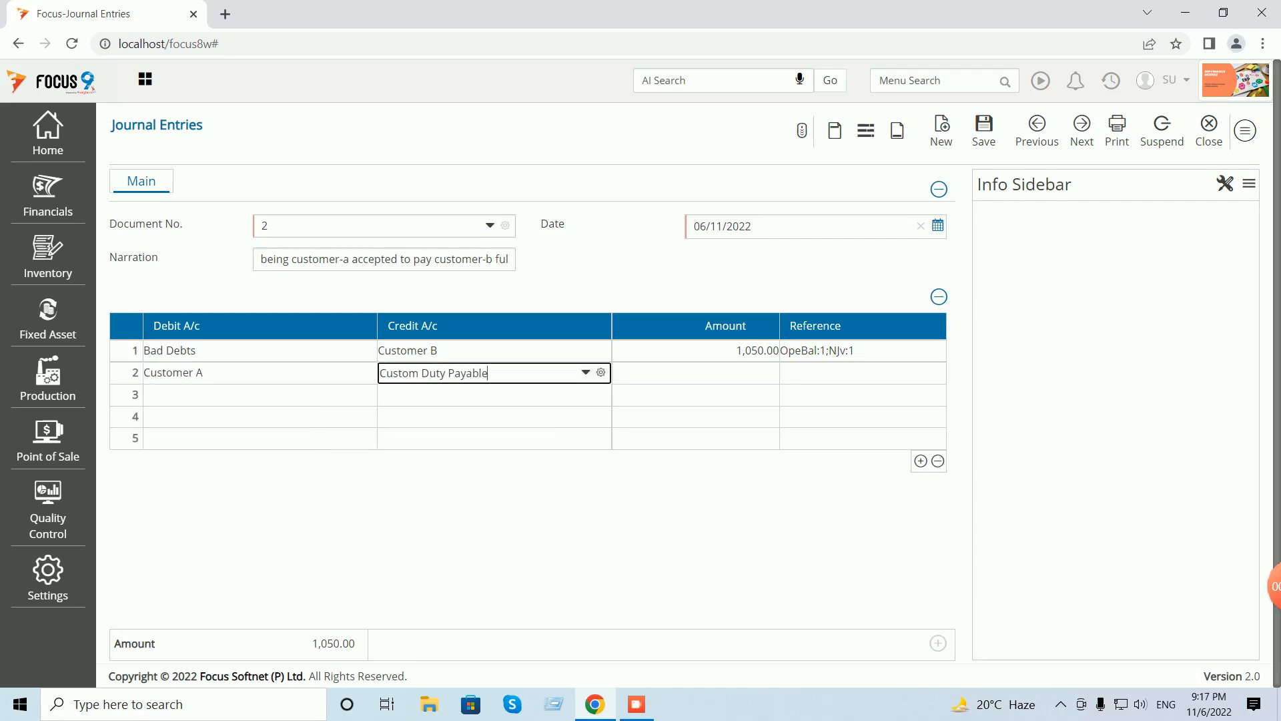
{"action": "key", "text": "BackSpace"}
{"action": "key", "text": "BackSpace"}
{"action": "key", "text": "BackSpace"}
{"action": "key", "text": "BackSpace"}
{"action": "key", "text": "BackSpace"}
{"action": "key", "text": "BackSpace"}
{"action": "key", "text": "BackSpace"}
{"action": "key", "text": "BackSpace"}
{"action": "key", "text": "BackSpace"}
{"action": "key", "text": "BackSpace"}
{"action": "key", "text": "BackSpace"}
{"action": "key", "text": "BackSpace"}
{"action": "key", "text": "BackSpace"}
{"action": "key", "text": "BackSpace"}
{"action": "key", "text": "BackSpace"}
{"action": "key", "text": "BackSpace"}
{"action": "key", "text": "BackSpace"}
{"action": "key", "text": "BackSpace"}
{"action": "key", "text": "BackSpace"}
{"action": "type", "text": "bad"}
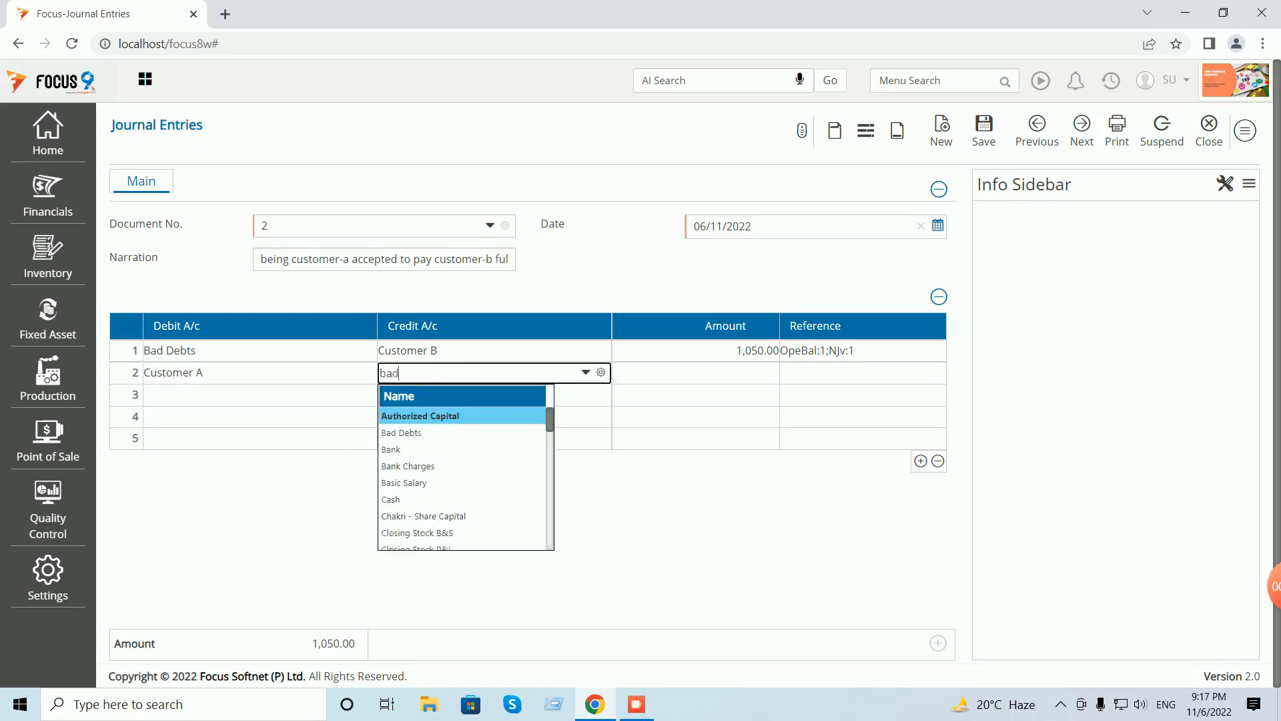
{"action": "key", "text": "Return"}
{"action": "type", "text": "1050"}
- Assign line 2's full 1,050.00 as a New Reference and attempt to save the voucher
{"action": "key", "text": "Return"}
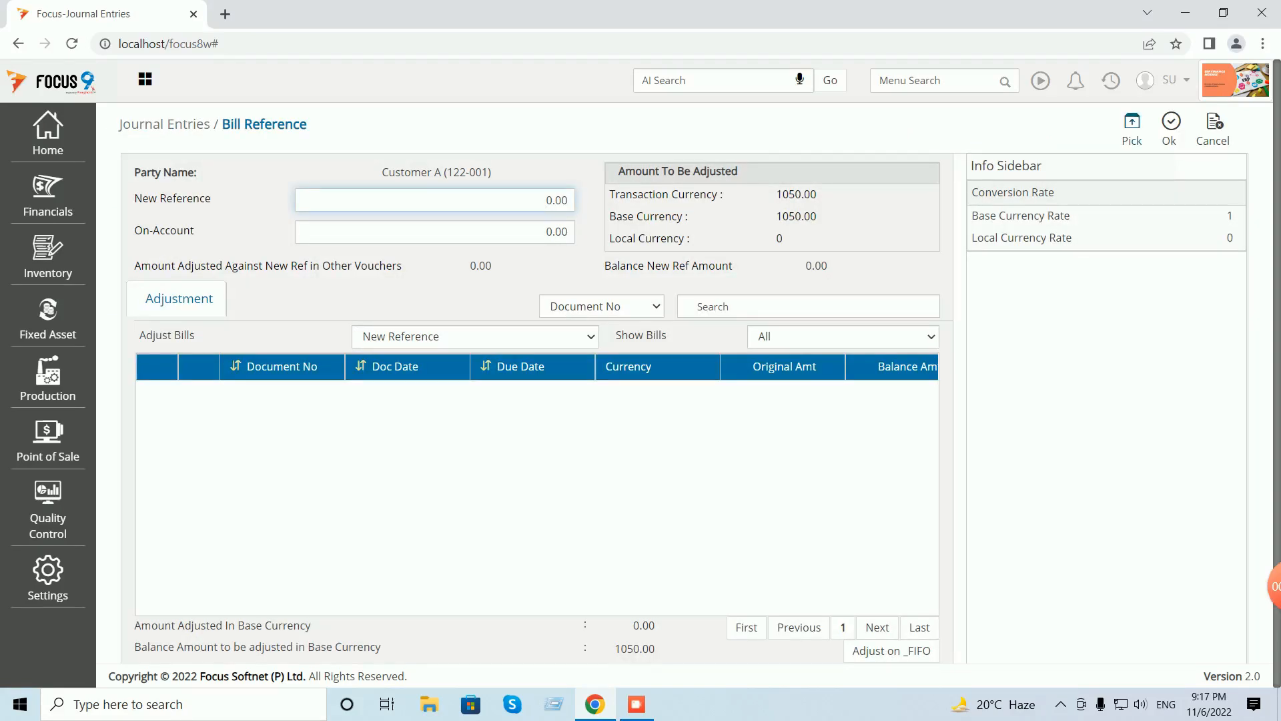
{"action": "key", "text": "Return"}
{"action": "left_click", "coordinate": [1170, 128]}
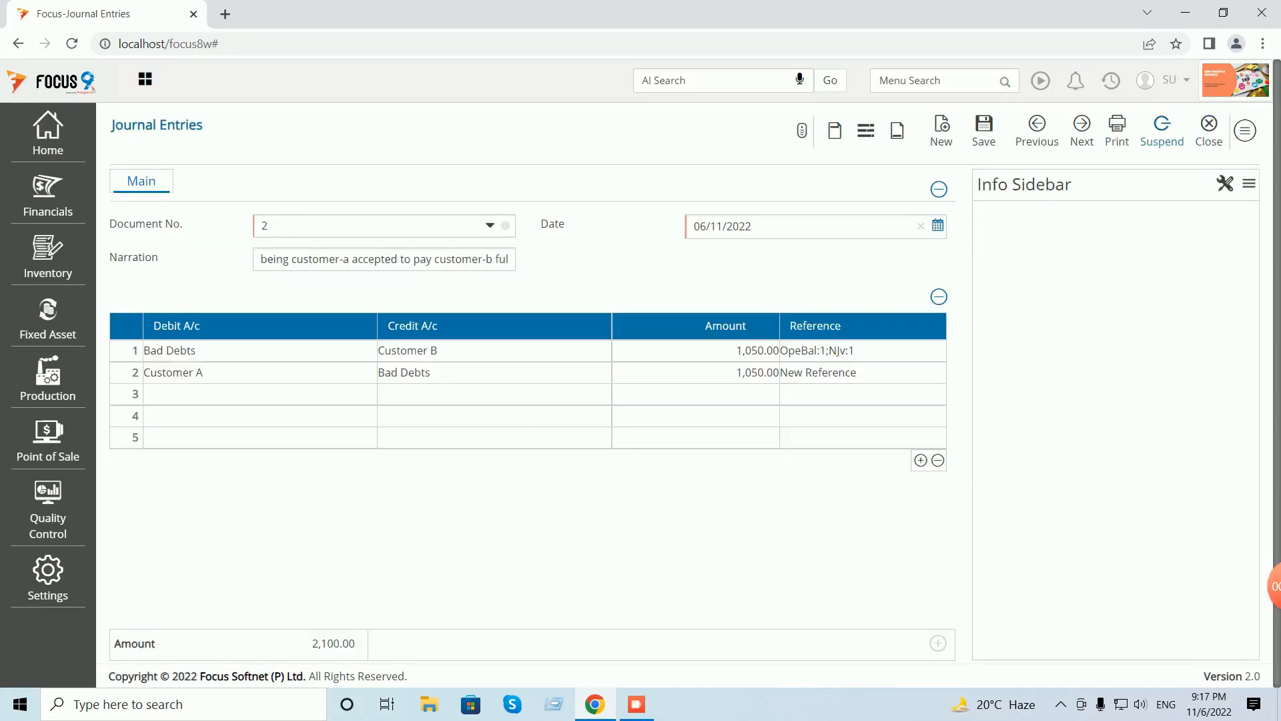
{"action": "left_click", "coordinate": [983, 130]}
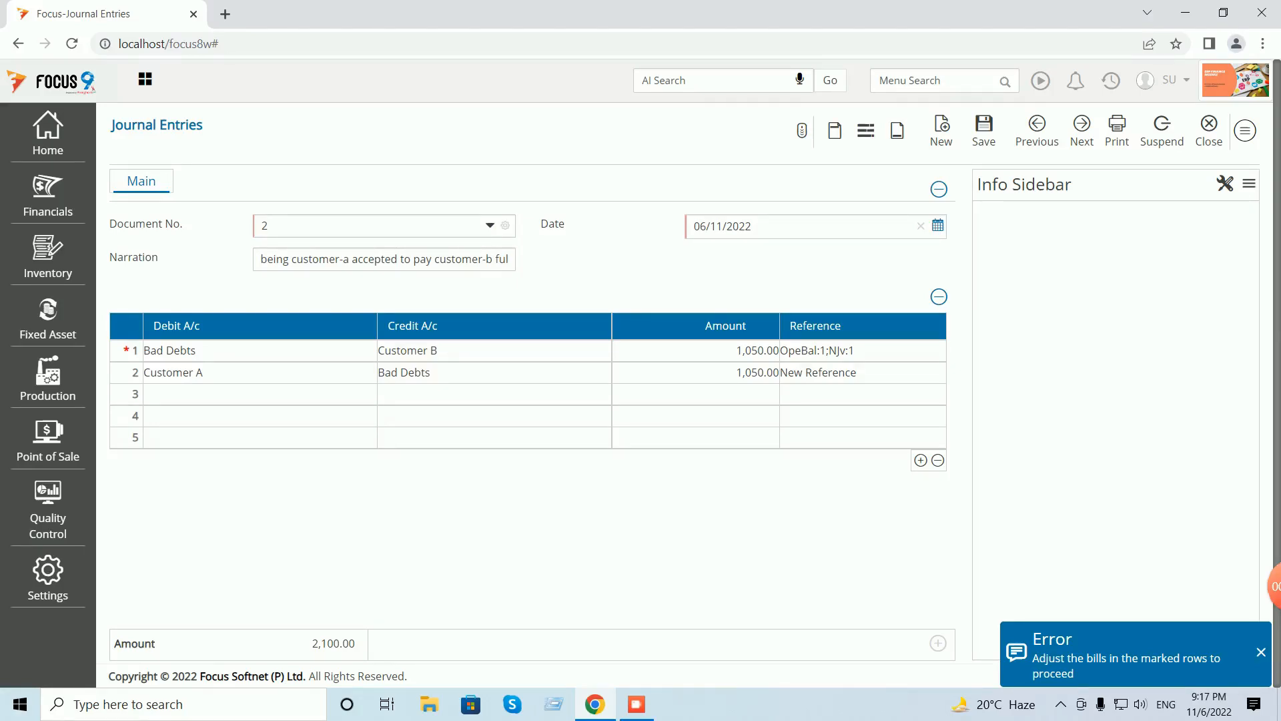
- Adjust Customer B's line 1 bills: 1,000.00 against OpeBal:1 and 50.00 against NJv:1
{"action": "left_click", "coordinate": [720, 350]}
{"action": "key", "text": "Tab"}
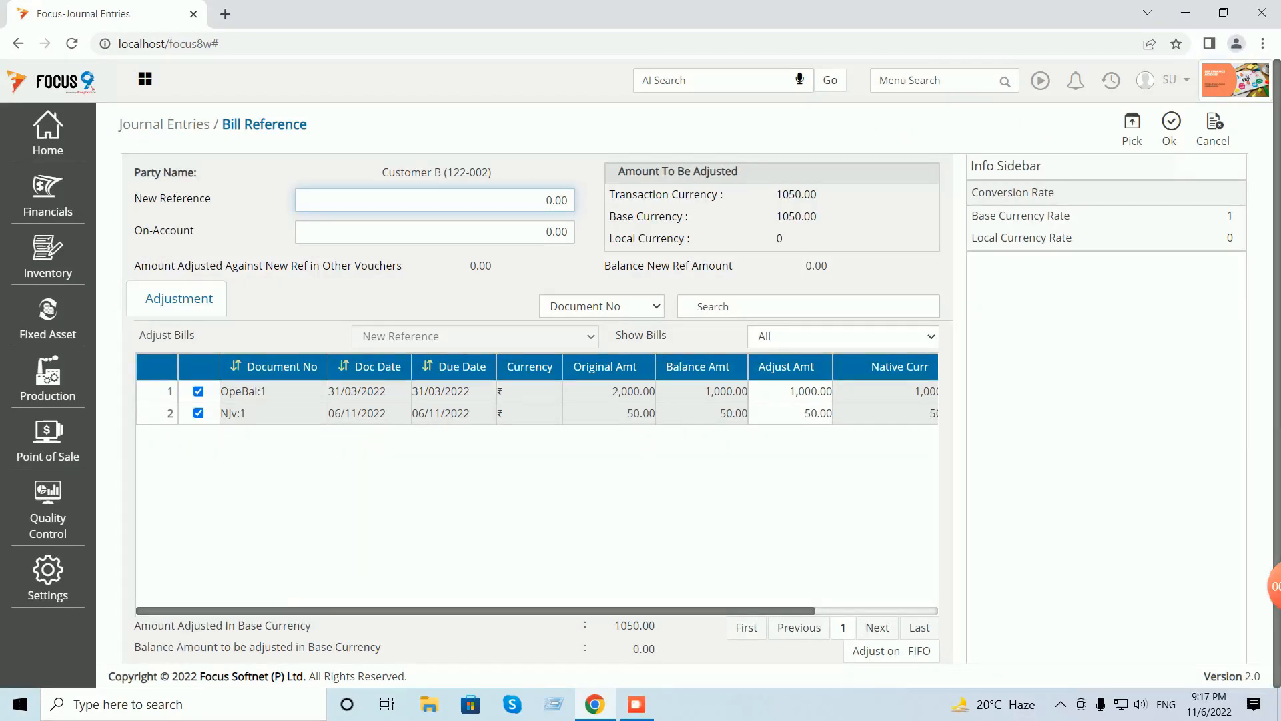
{"action": "left_click", "coordinate": [1132, 128]}
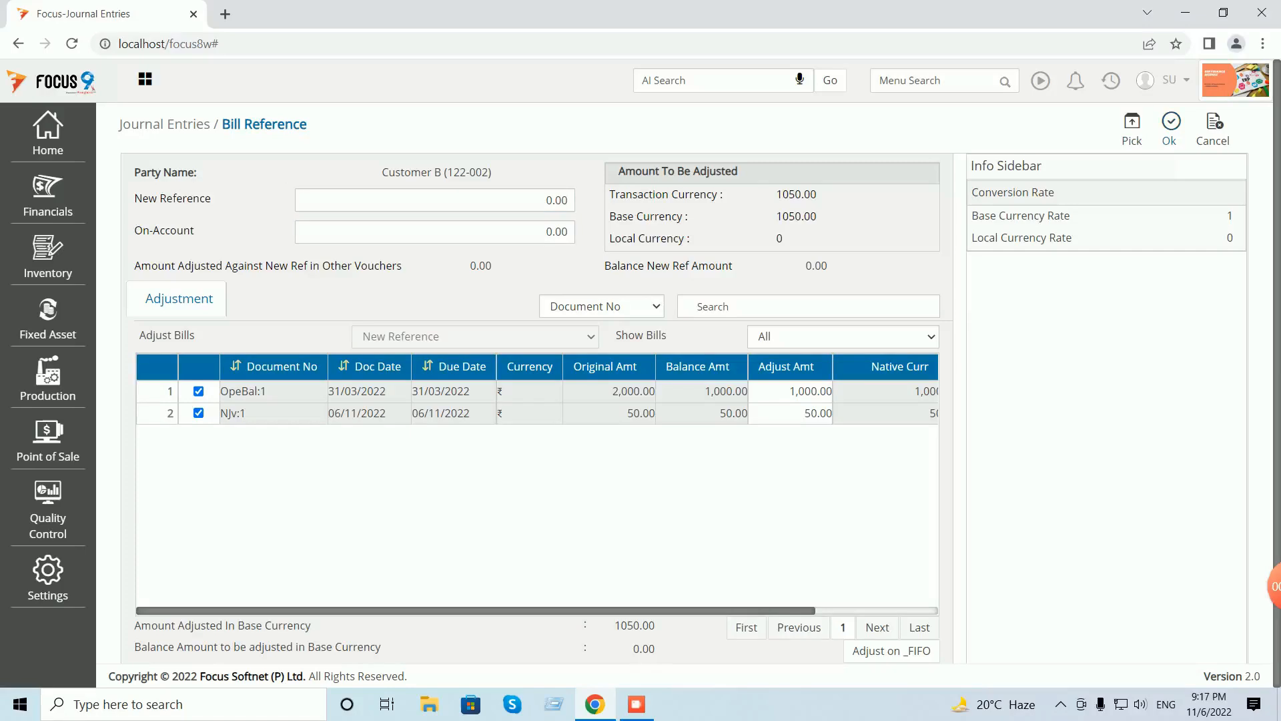
{"action": "left_click", "coordinate": [790, 391]}
{"action": "left_click", "coordinate": [1132, 128]}
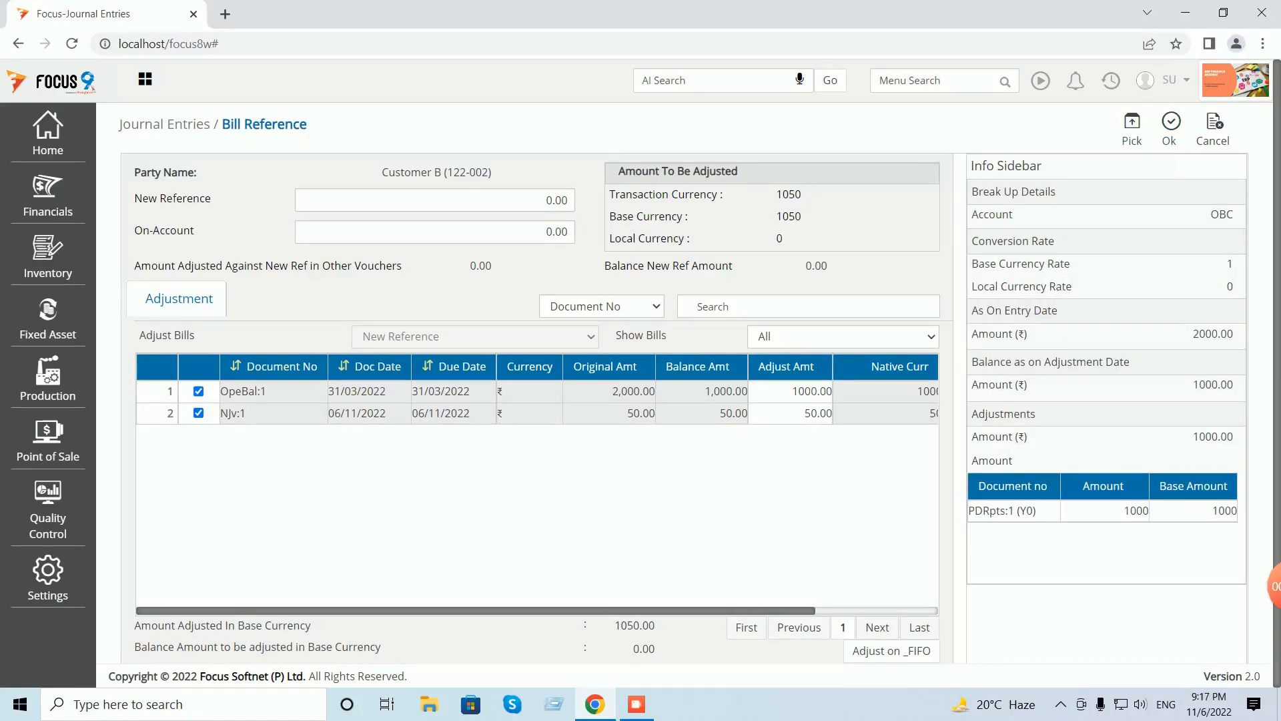
{"action": "left_click", "coordinate": [790, 414]}
{"action": "left_click", "coordinate": [1131, 128]}
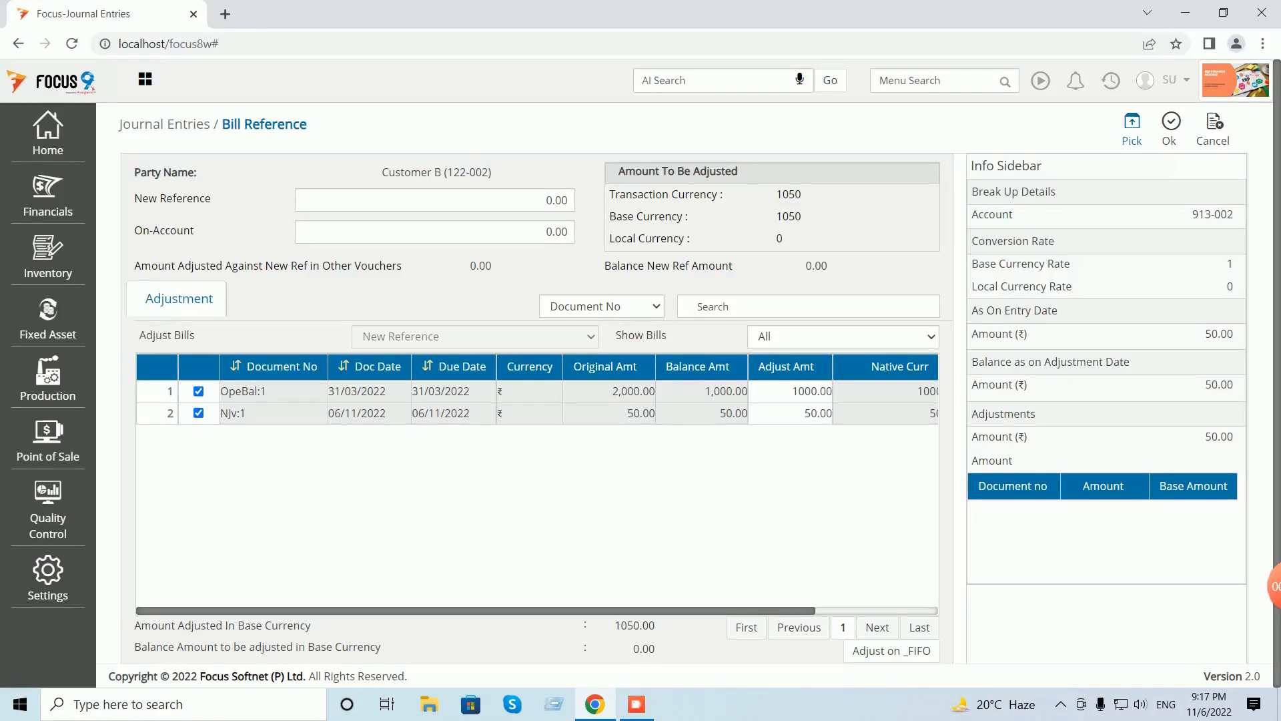
{"action": "left_click", "coordinate": [1170, 128]}
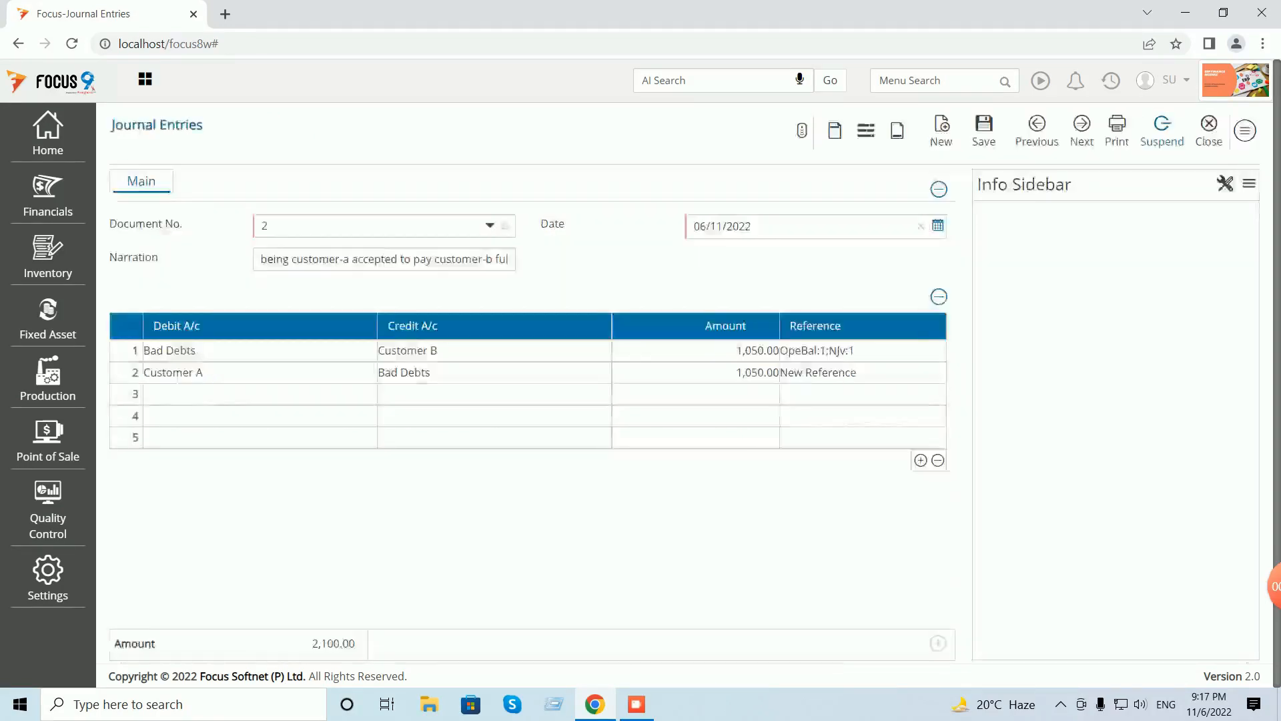
- Save journal voucher 2, reload it, and view its posting details
{"action": "left_click", "coordinate": [983, 128]}
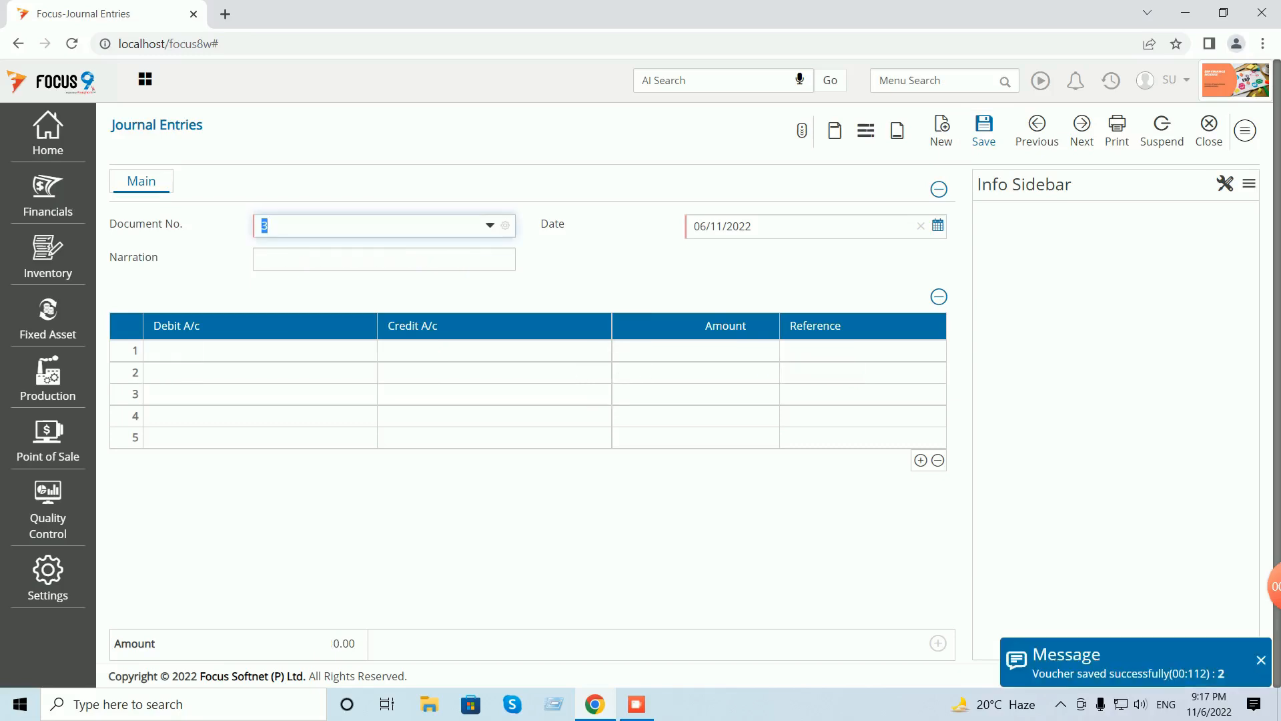
{"action": "type", "text": "2"}
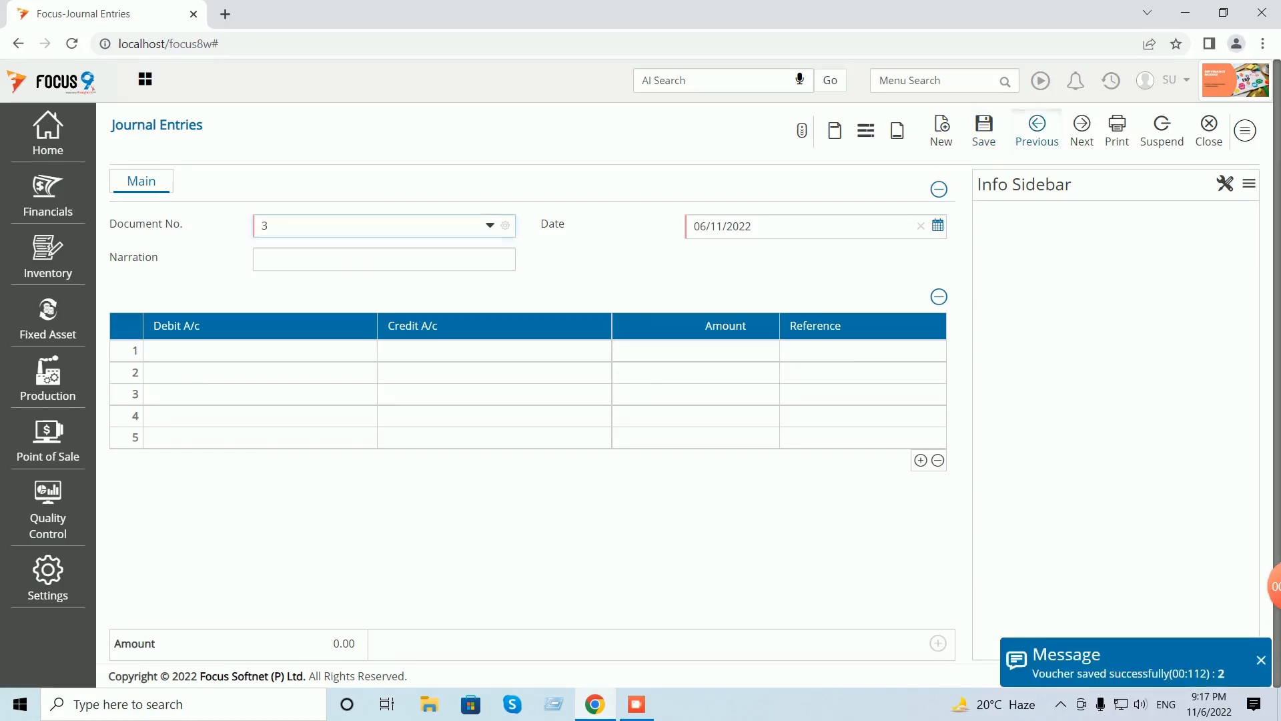
{"action": "key", "text": "Tab"}
{"action": "left_click", "coordinate": [1245, 131]}
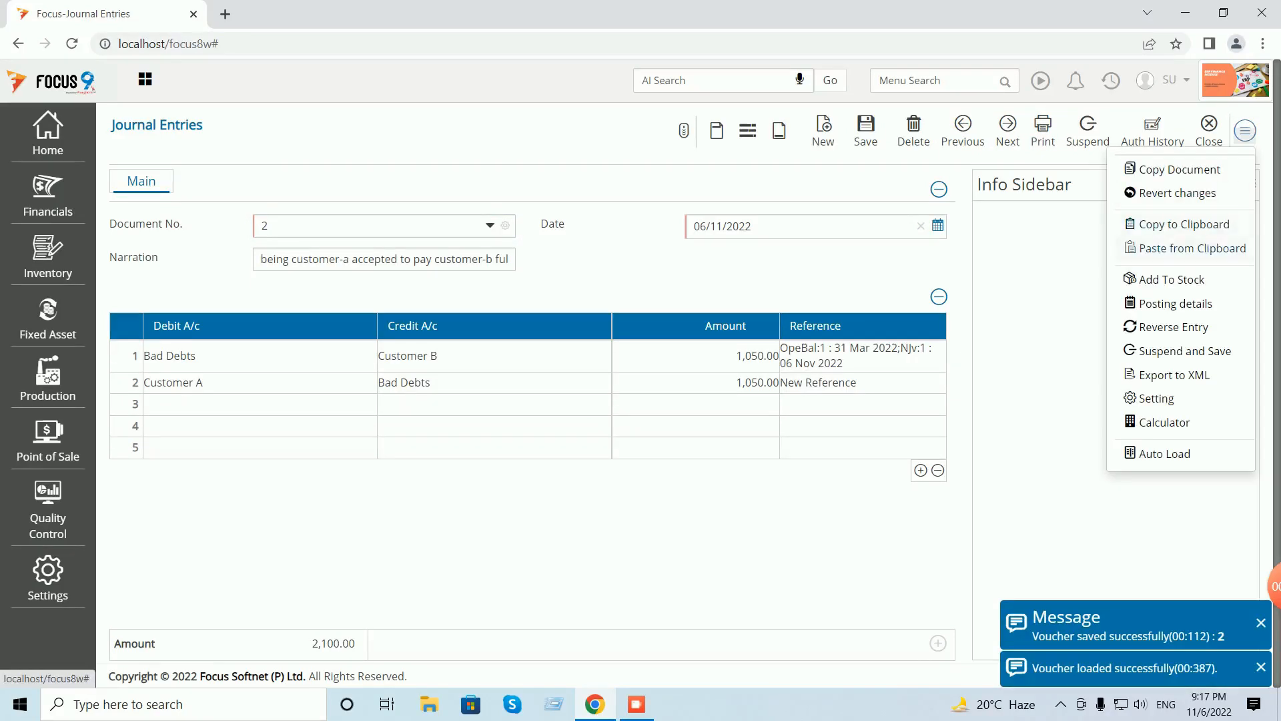
{"action": "left_click", "coordinate": [1175, 303]}
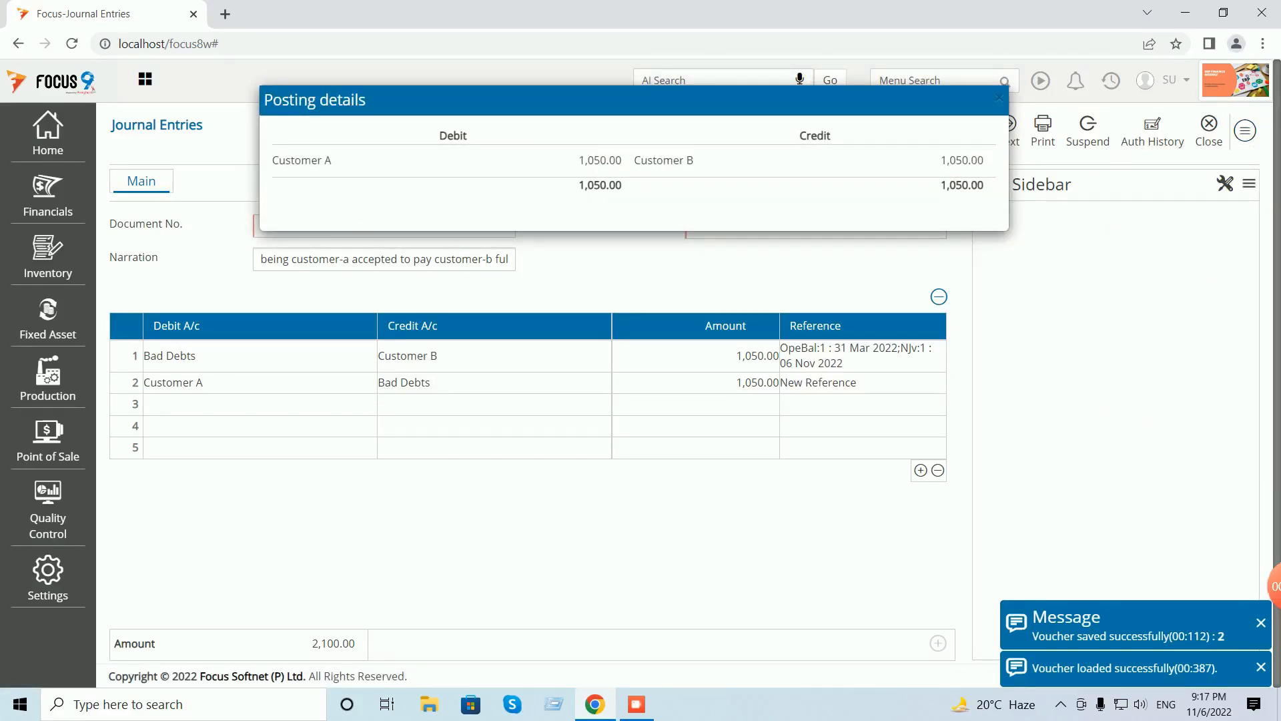
- Close the posting details, journal entry form and voucher list to return to the Dashboard
{"action": "left_click", "coordinate": [998, 98]}
{"action": "left_click", "coordinate": [1210, 130]}
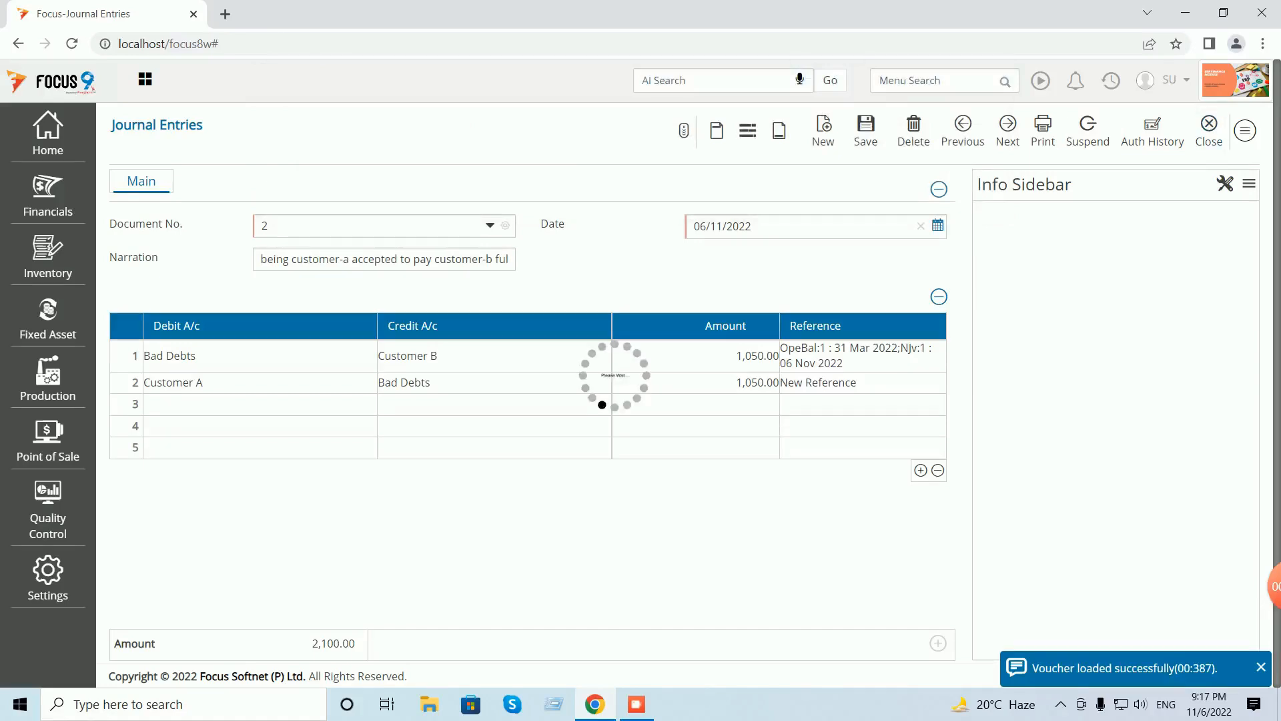
{"action": "left_click", "coordinate": [1233, 129]}
{"action": "left_click", "coordinate": [880, 81]}
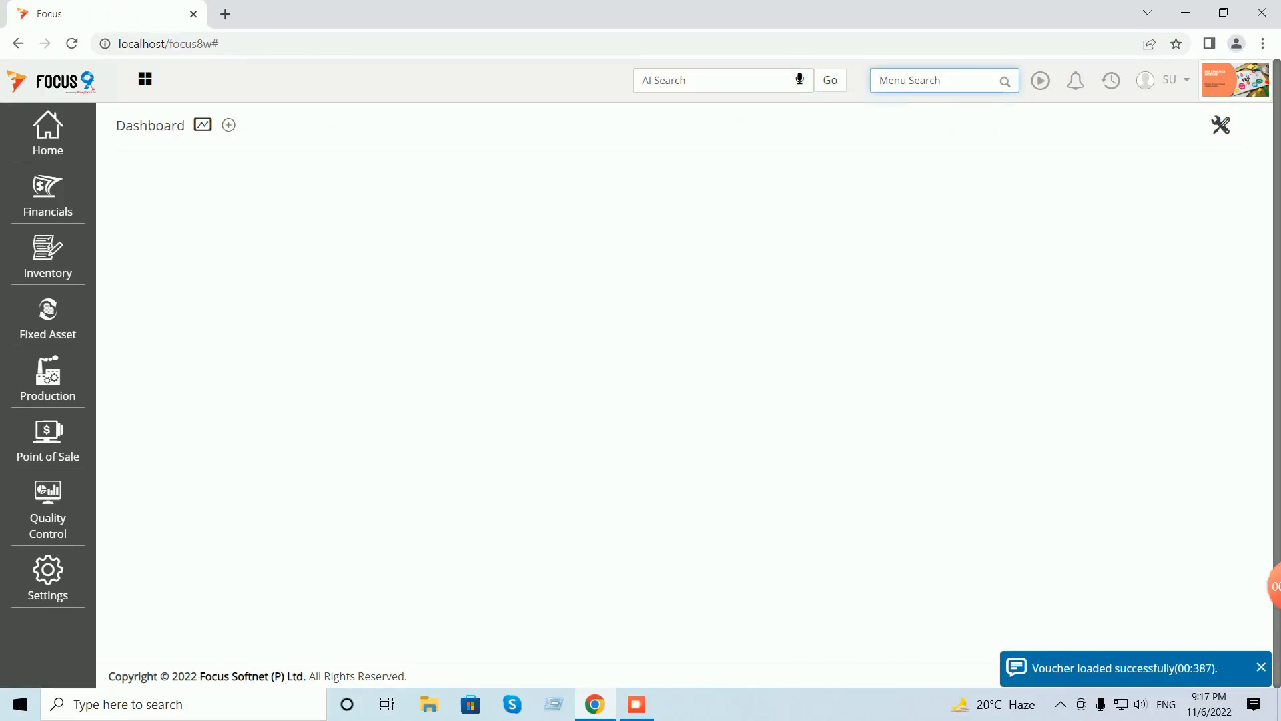
{"action": "type", "text": "cu"}
{"action": "key", "text": "BackSpace"}
{"action": "key", "text": "BackSpace"}
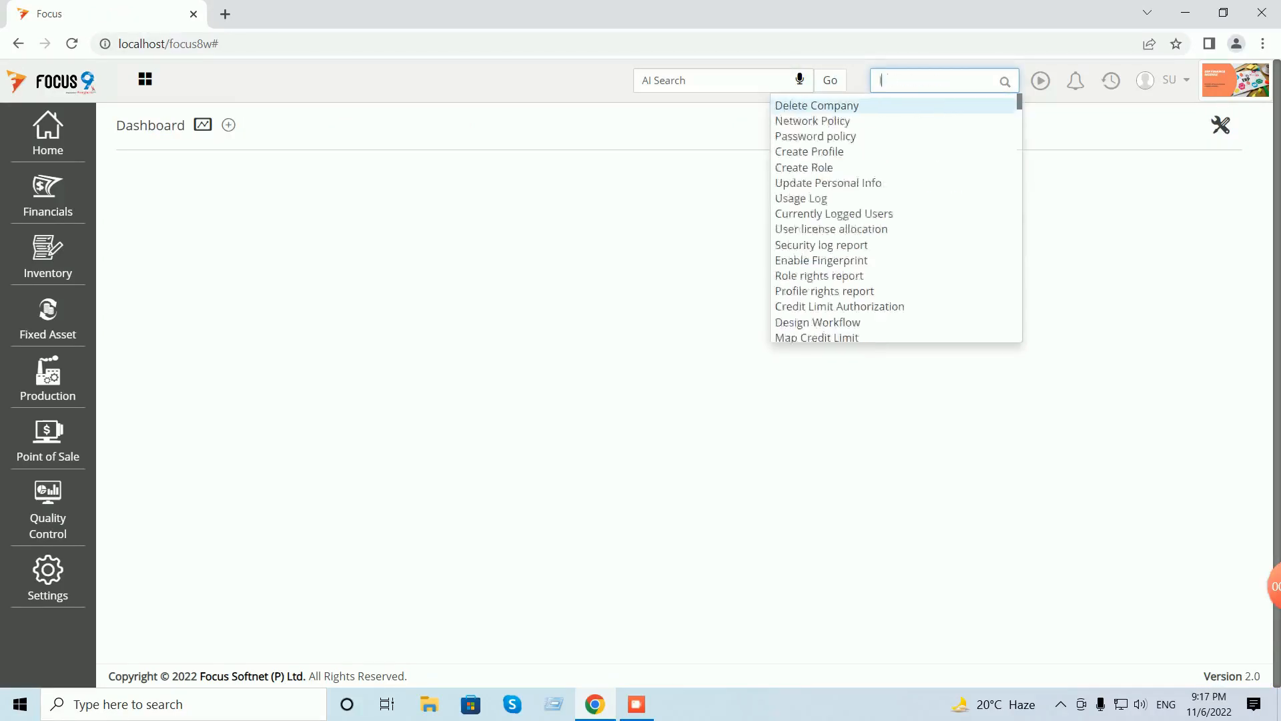
{"action": "type", "text": "ledg"}
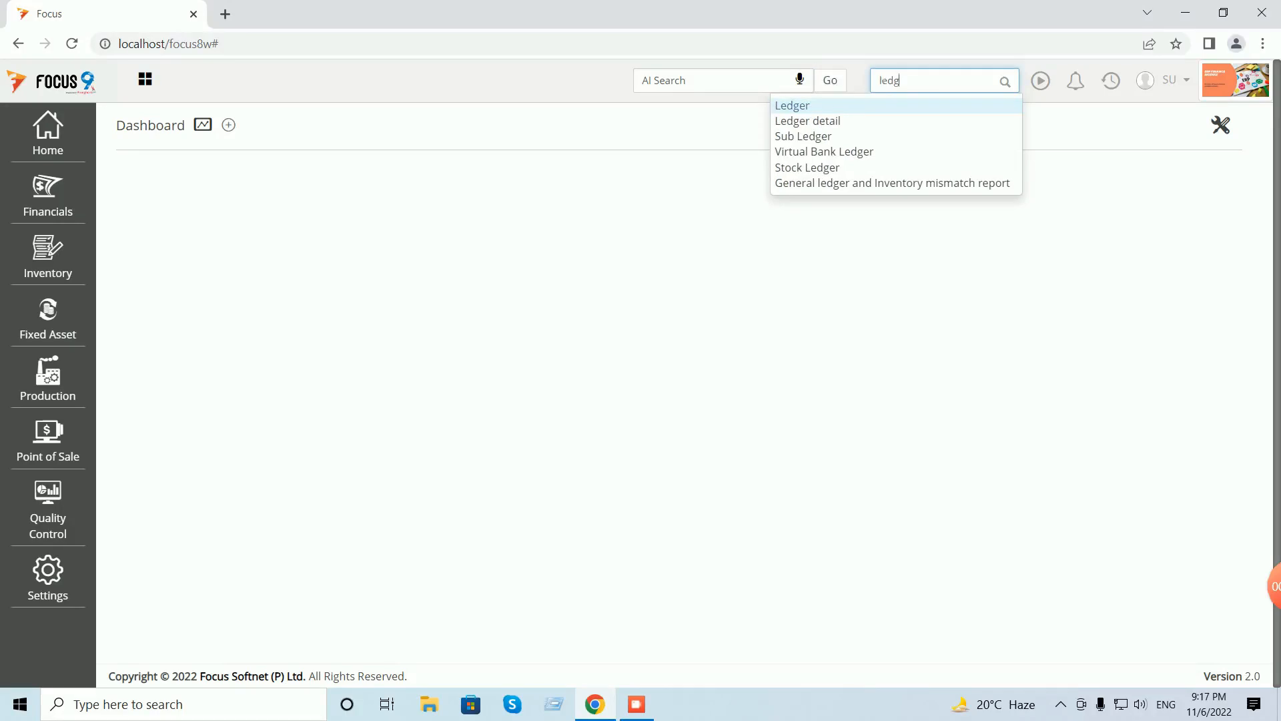
{"action": "key", "text": "Return"}
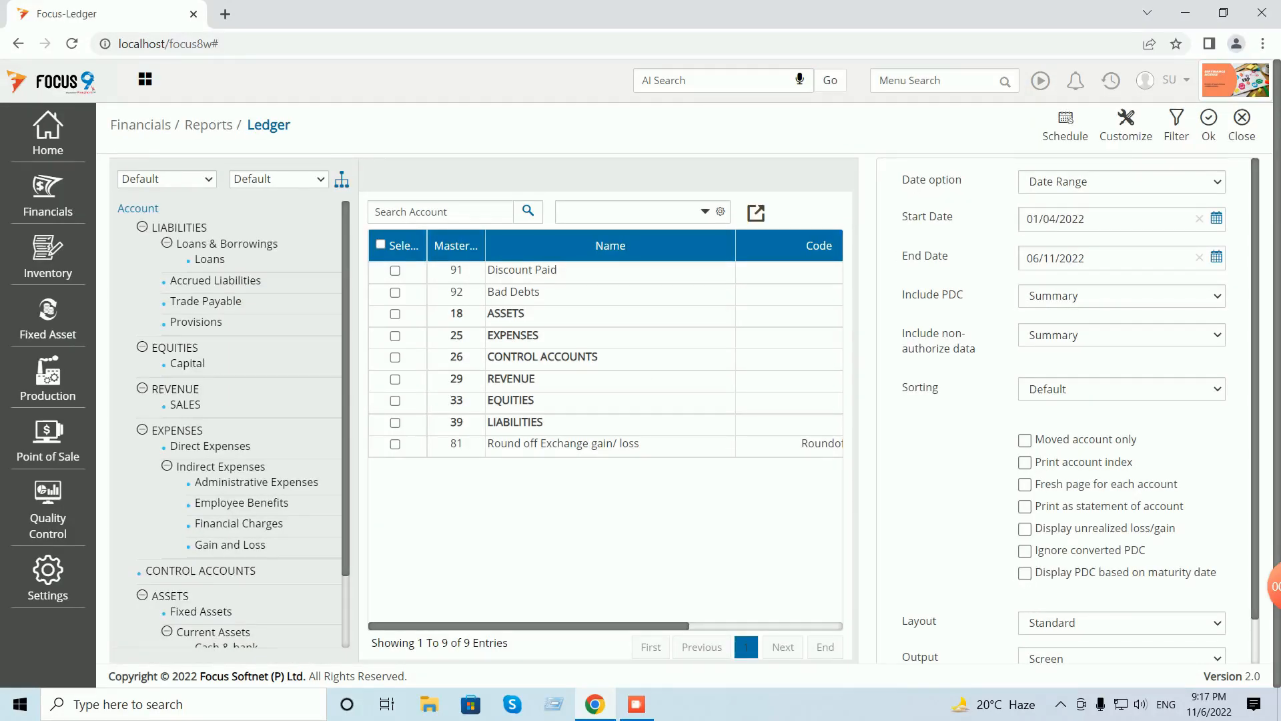
{"action": "left_click", "coordinate": [624, 213]}
{"action": "type", "text": "cus"}
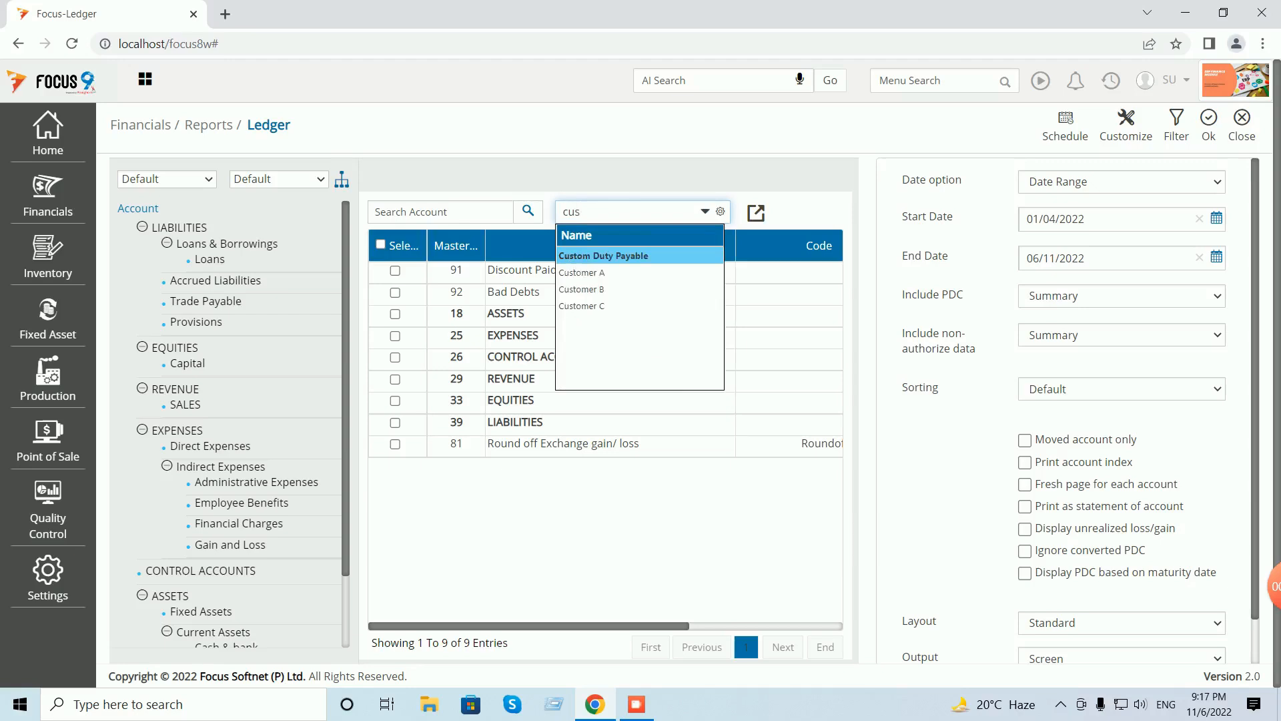
{"action": "key", "text": "Down"}
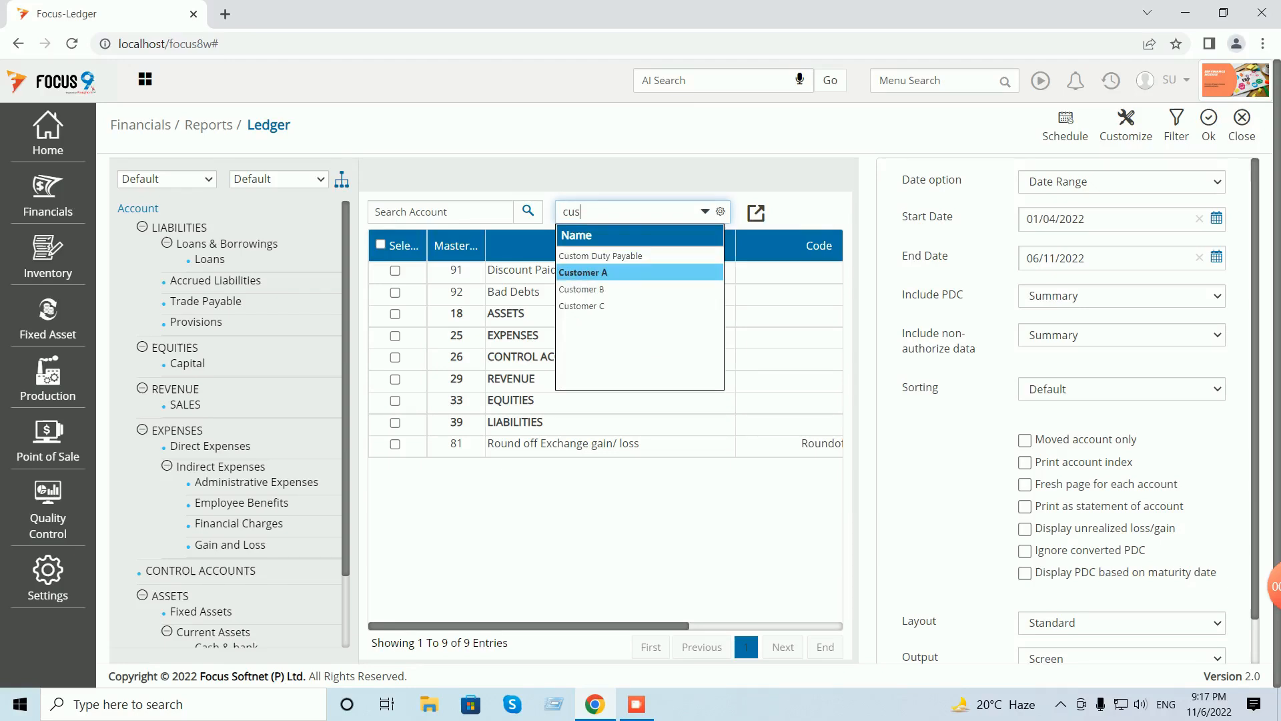
{"action": "key", "text": "Return"}
{"action": "left_click", "coordinate": [395, 292]}
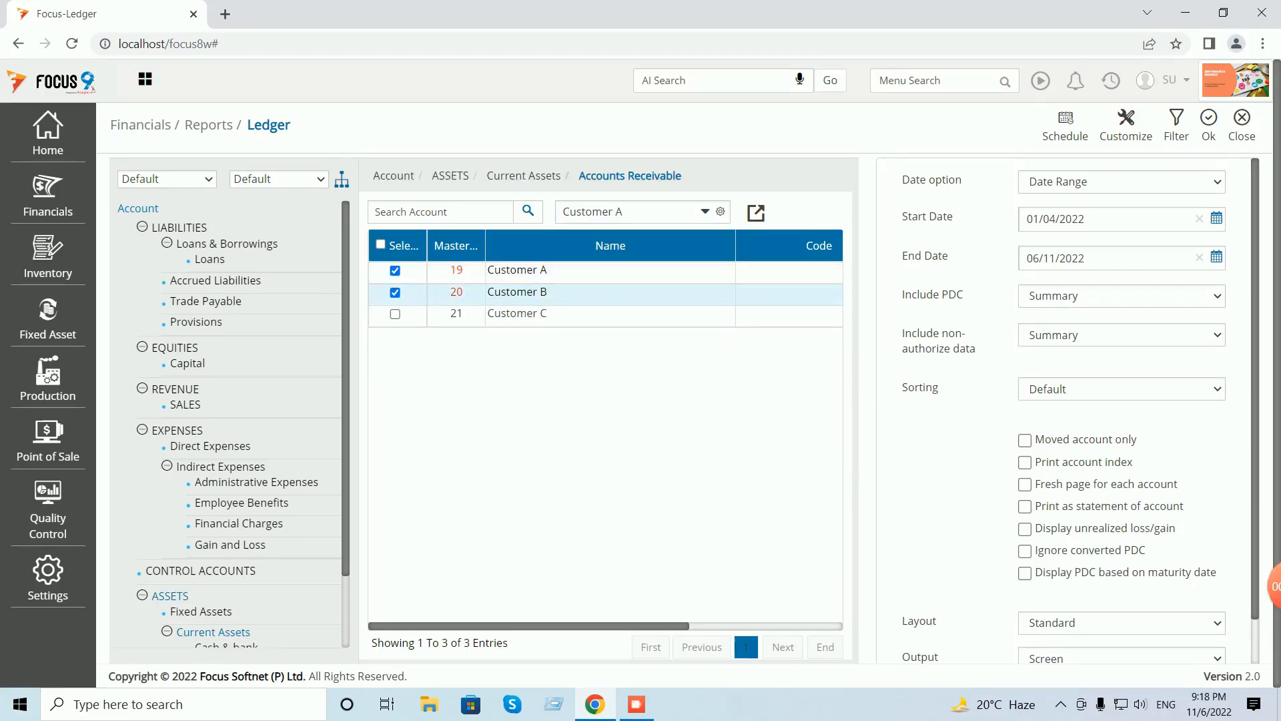
{"action": "left_click", "coordinate": [1208, 125]}
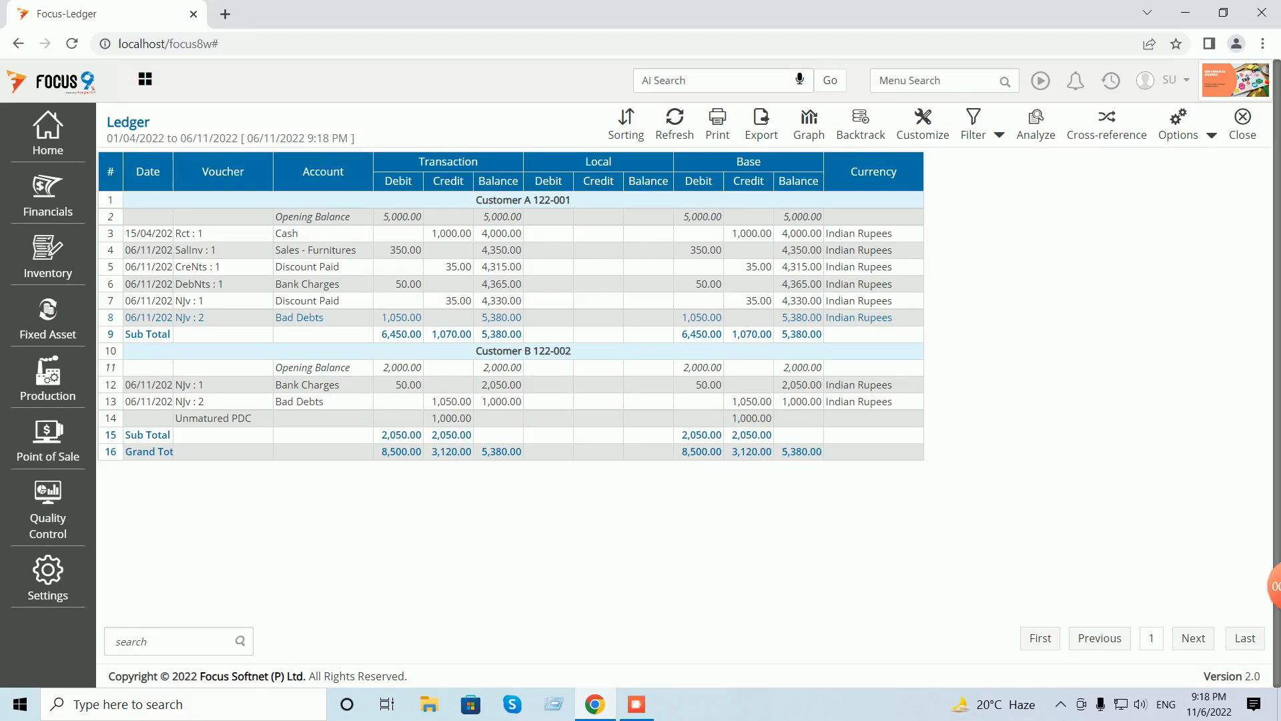
{"action": "left_click", "coordinate": [1242, 124]}
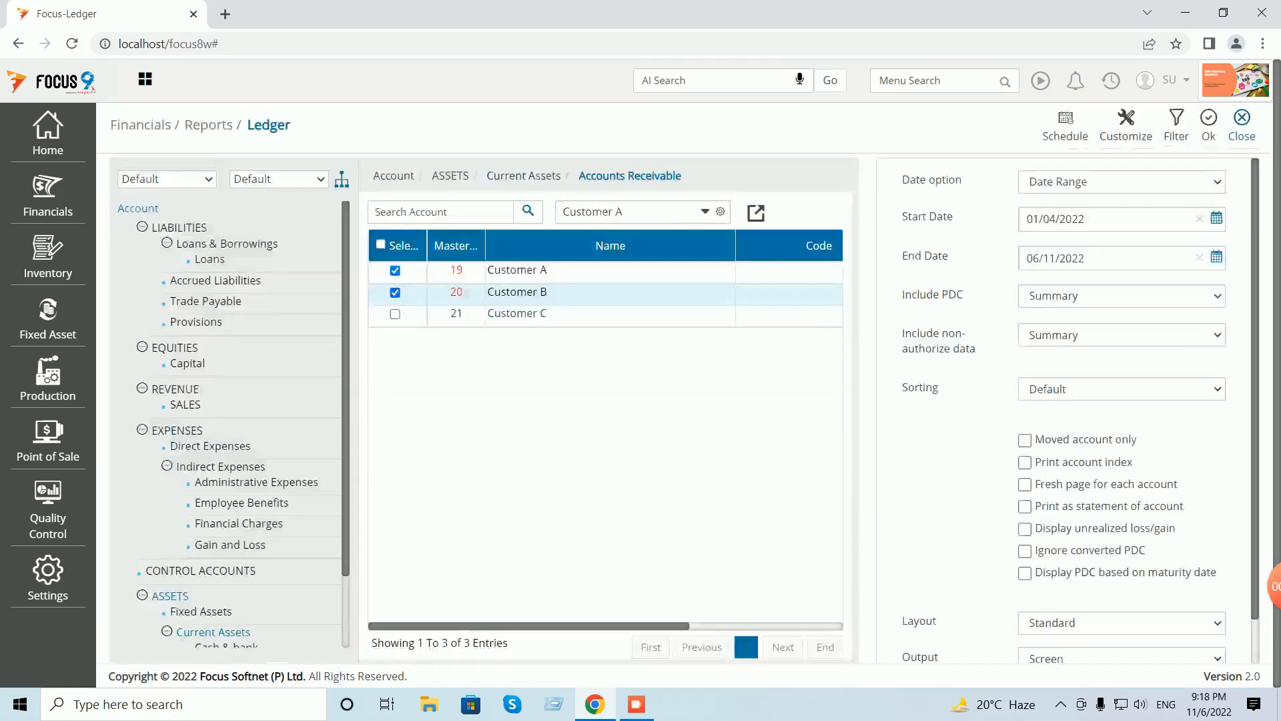
{"action": "left_click", "coordinate": [1242, 124]}
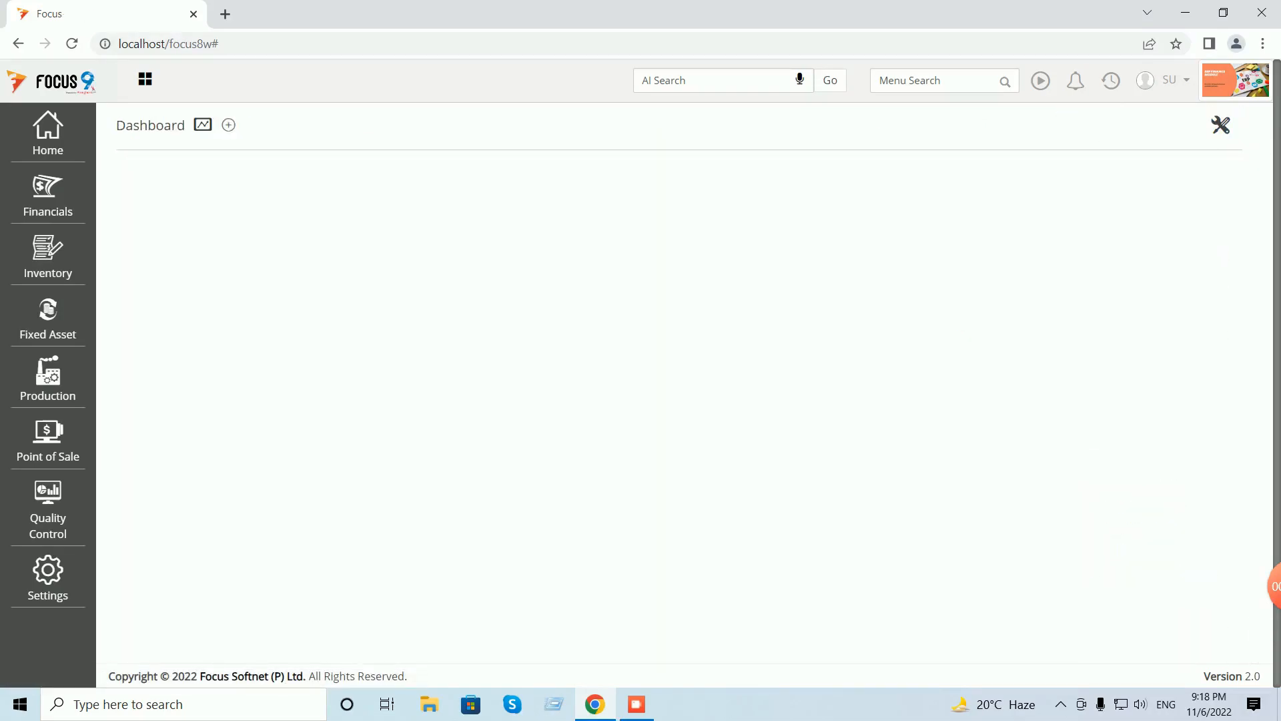